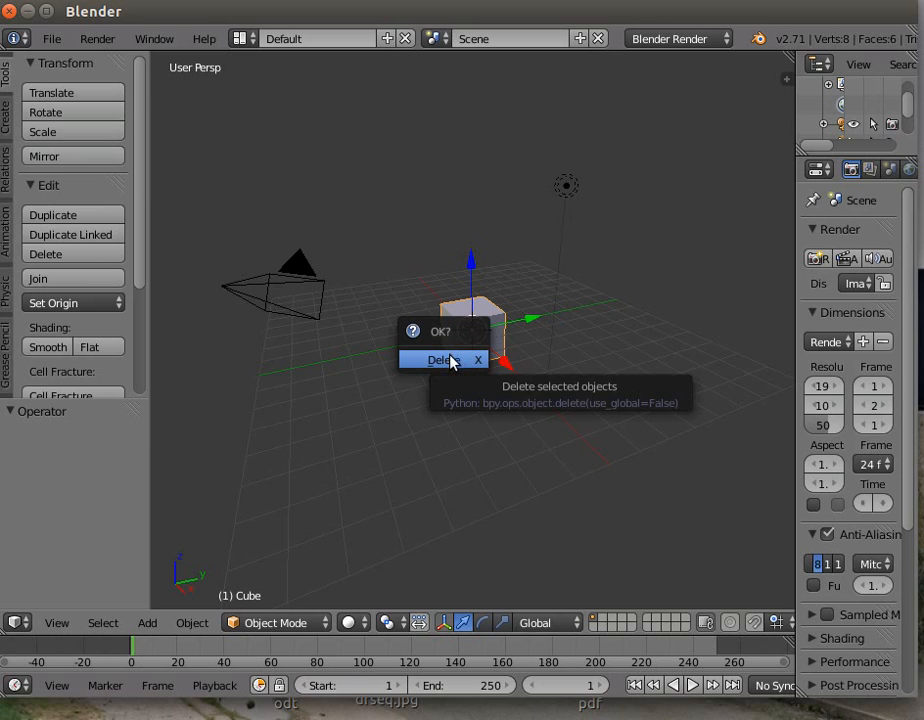
Delete the default cube from the scene
click(446, 360)
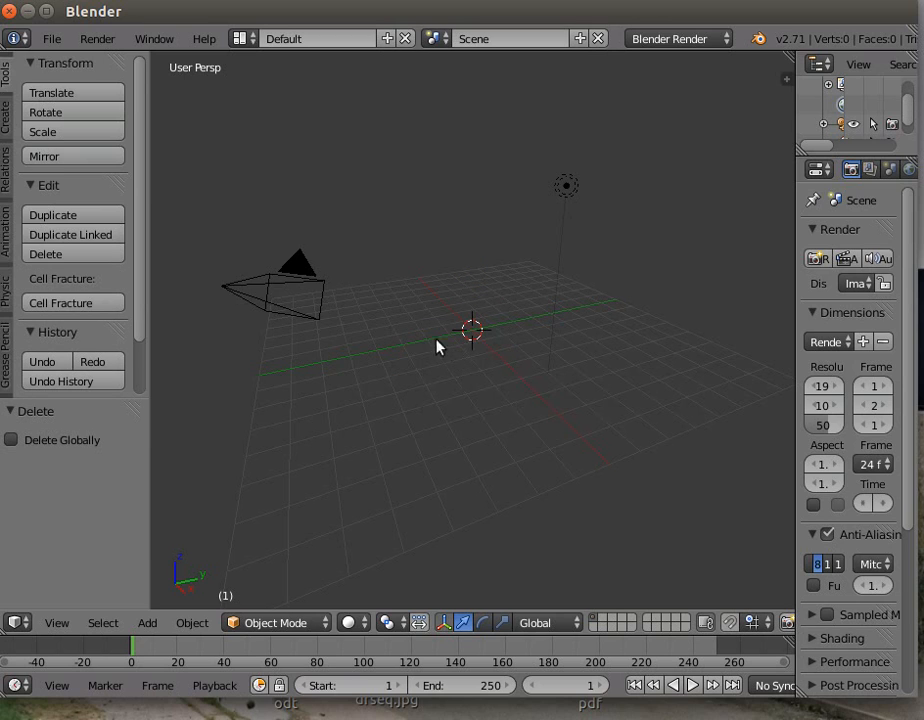
Open the Addons section of the Blender User Preferences
click(54, 38)
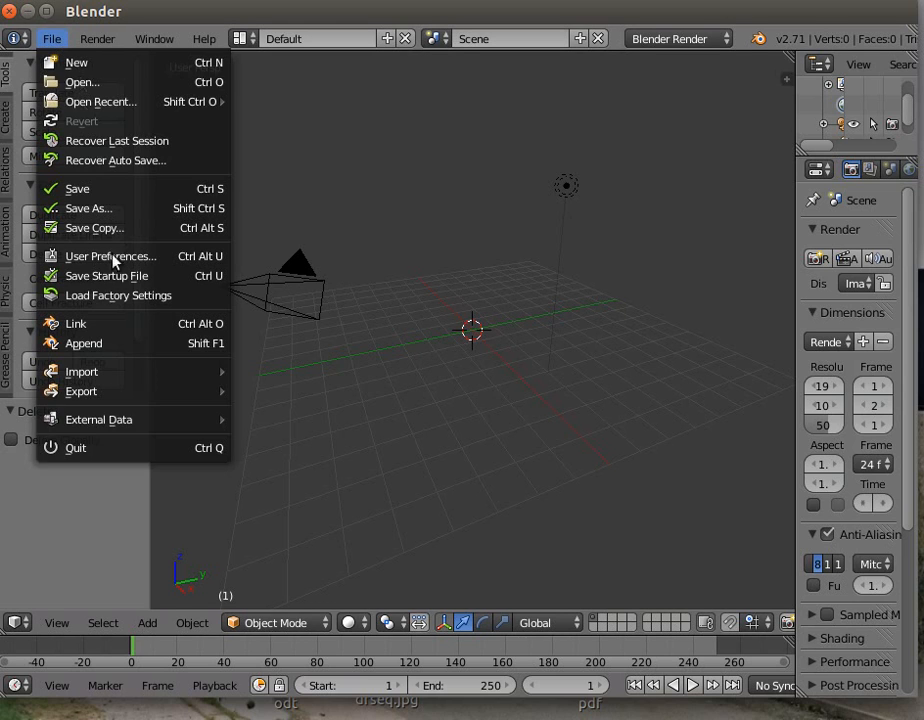
mouse_move(100, 373)
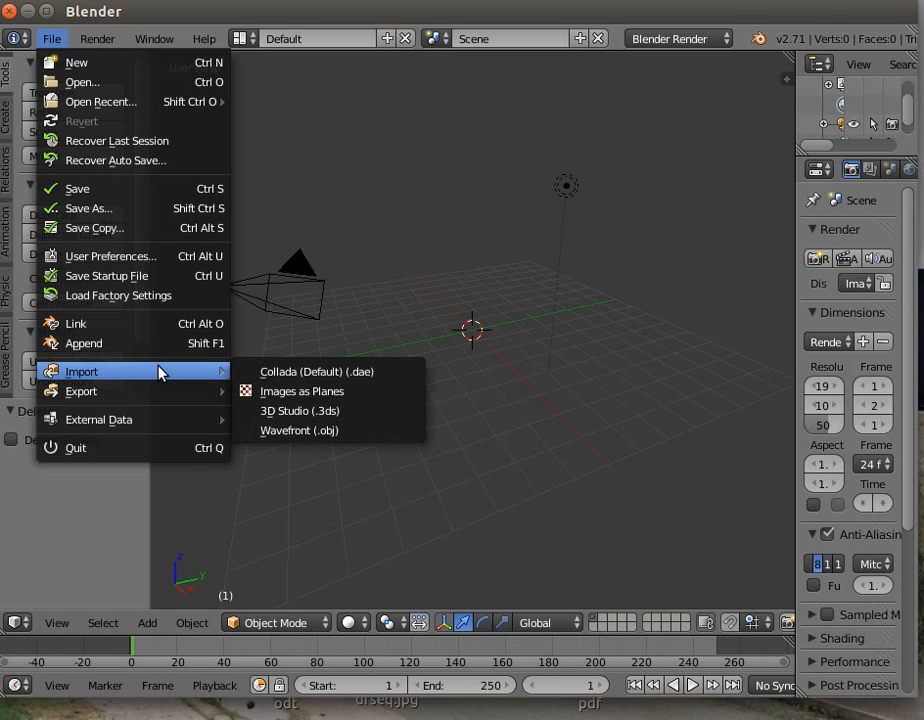
click(46, 39)
click(47, 37)
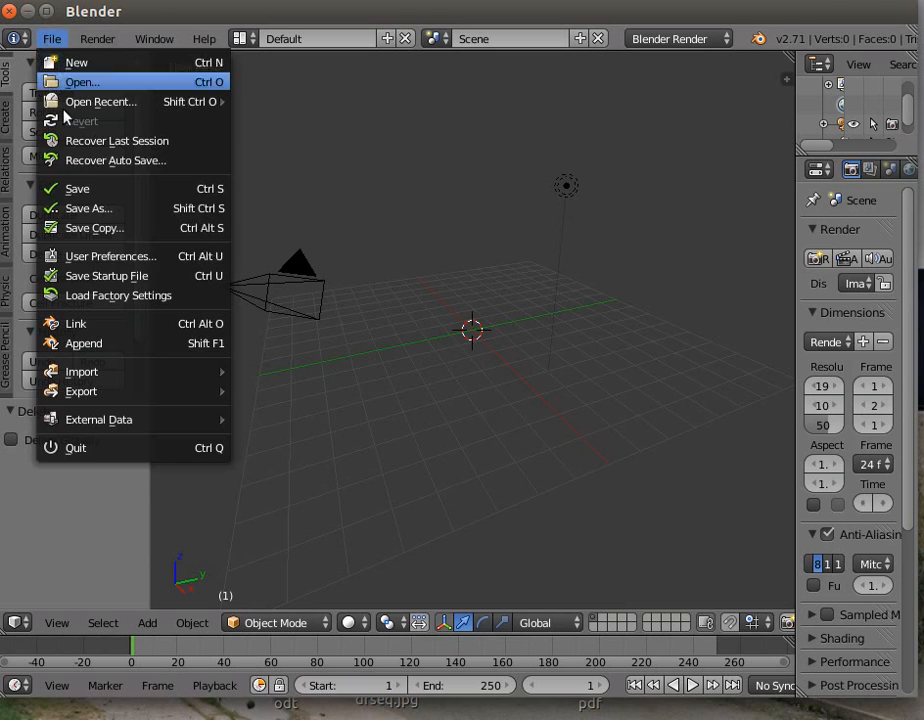
click(128, 258)
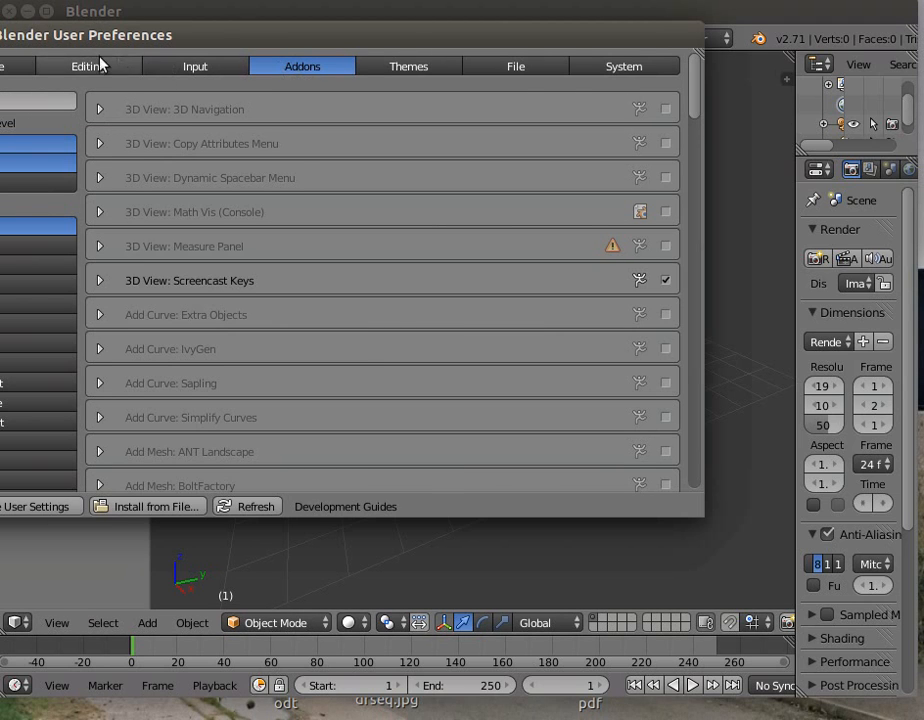
click(110, 68)
click(210, 68)
click(303, 68)
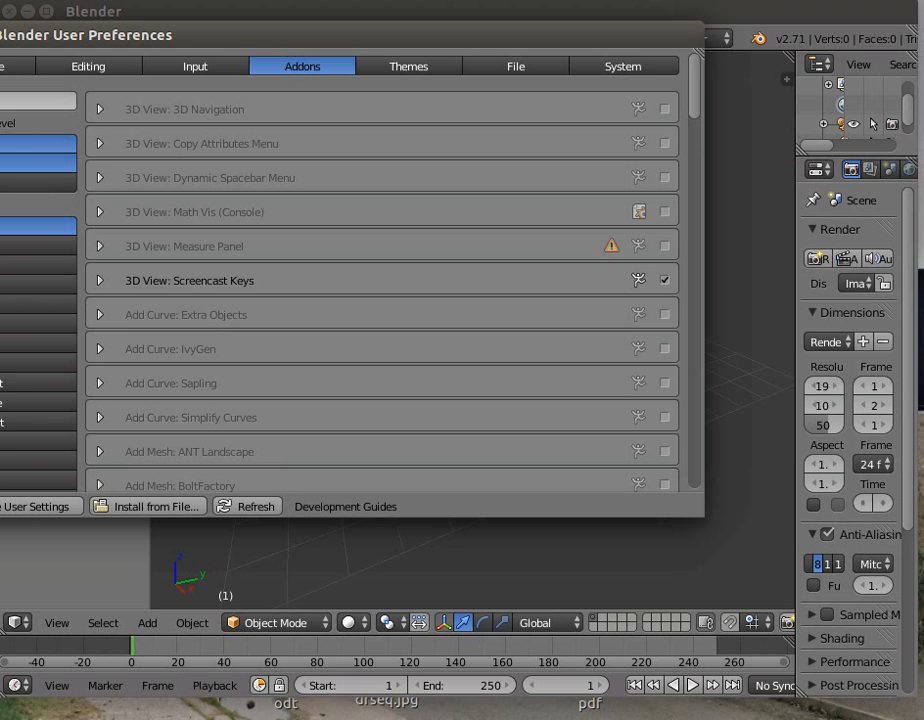
Search the add-ons for "images", make sure Import Images as Planes is enabled, and close the preferences
drag(51, 32, 200, 48)
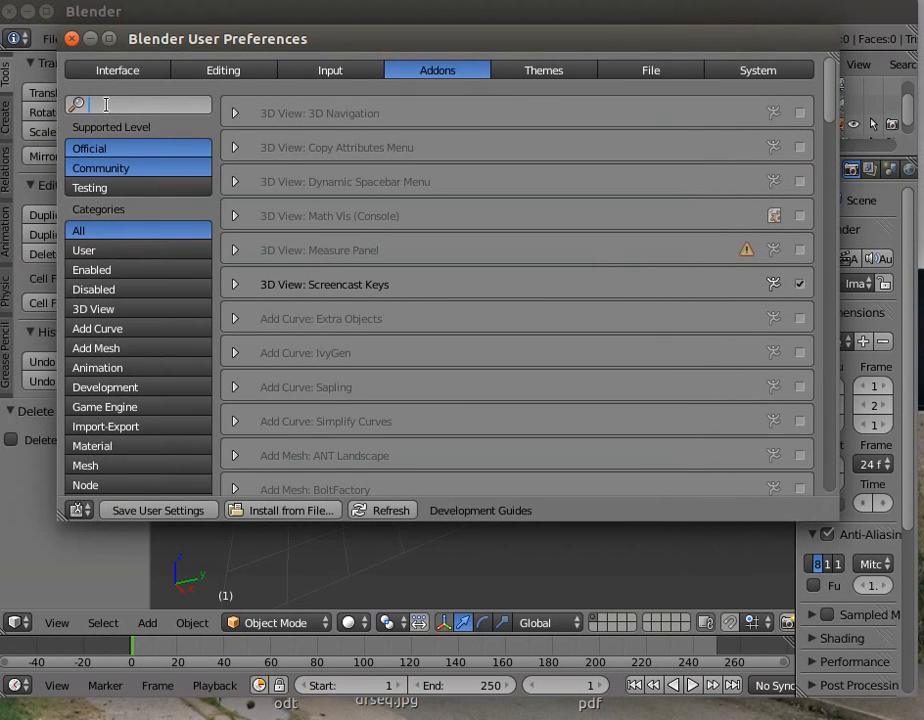
text(imab)
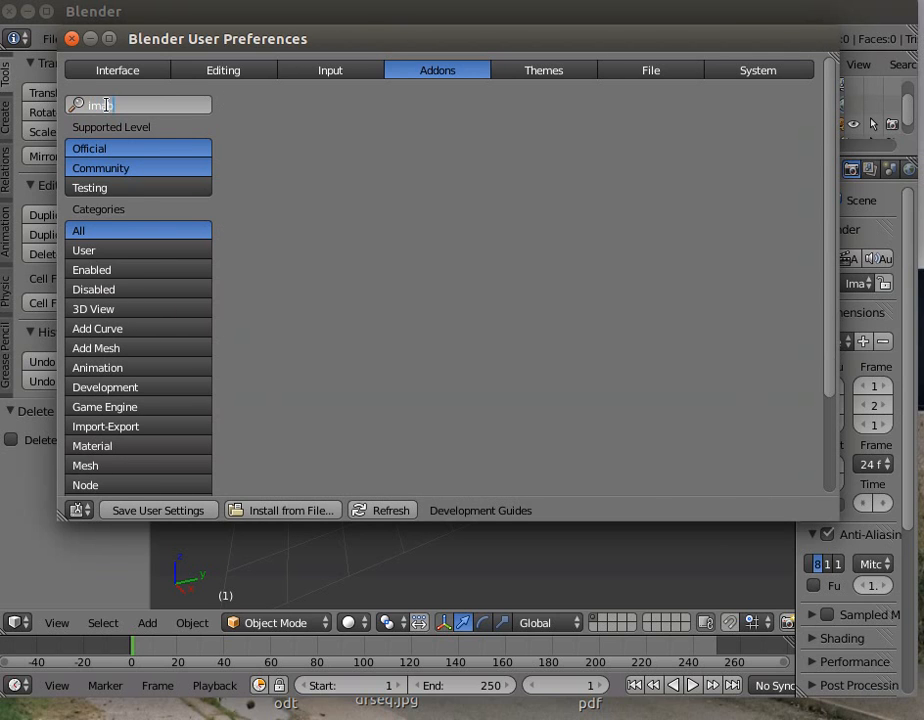
key(BackSpace)
text(ges)
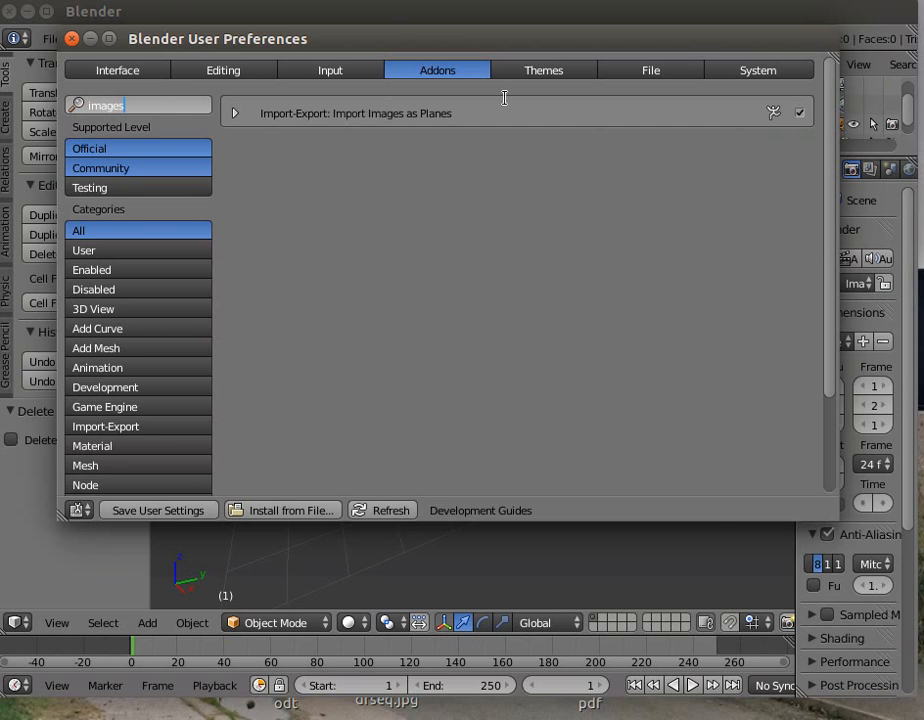
click(800, 111)
click(71, 38)
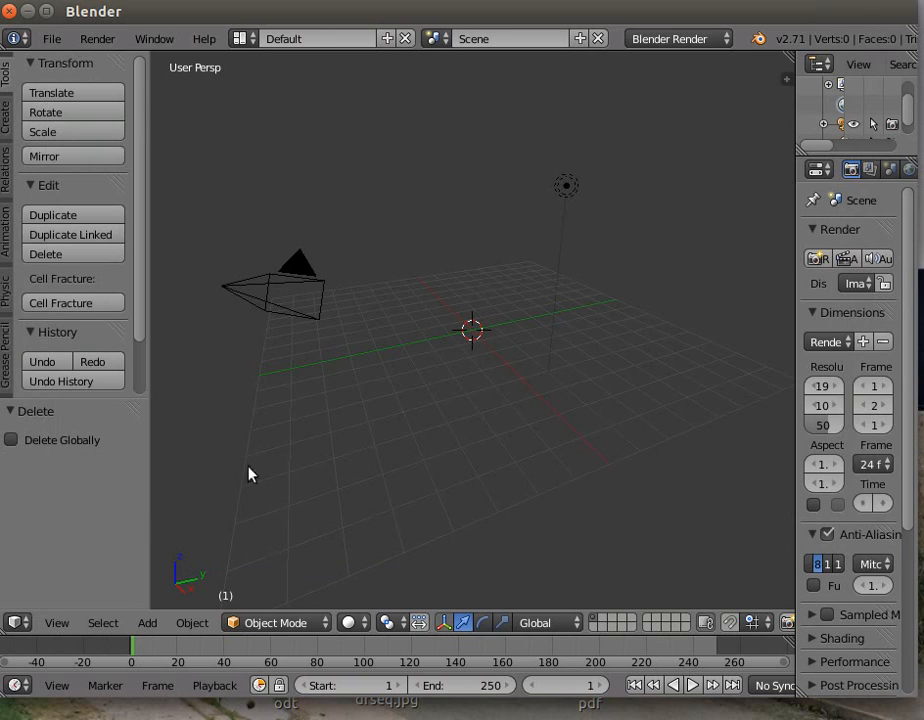
Start importing images as planes and browse to the presentate folder on the Desktop
click(51, 38)
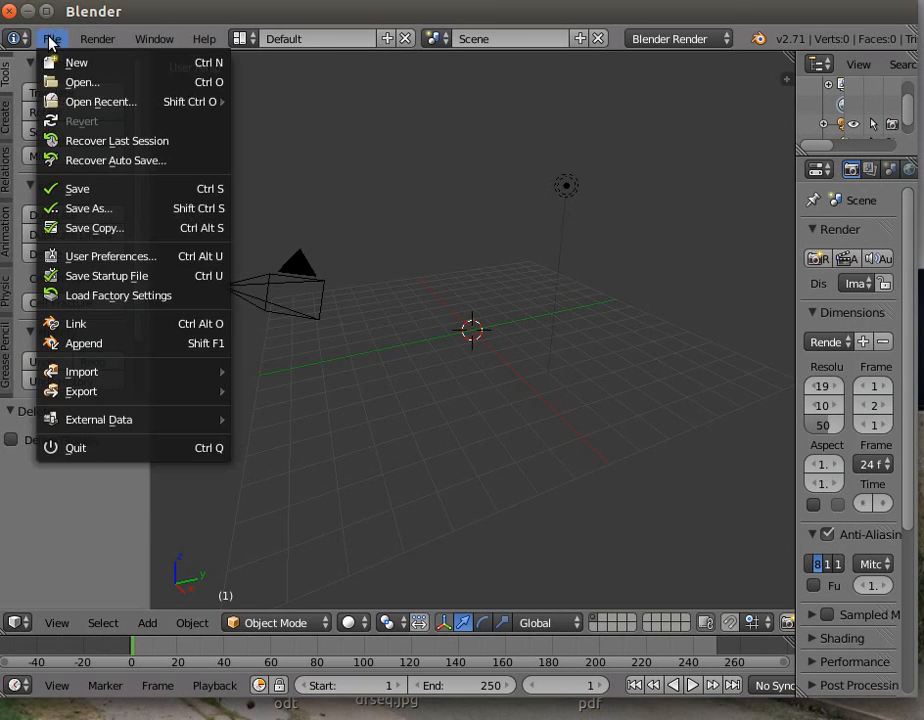
mouse_move(171, 373)
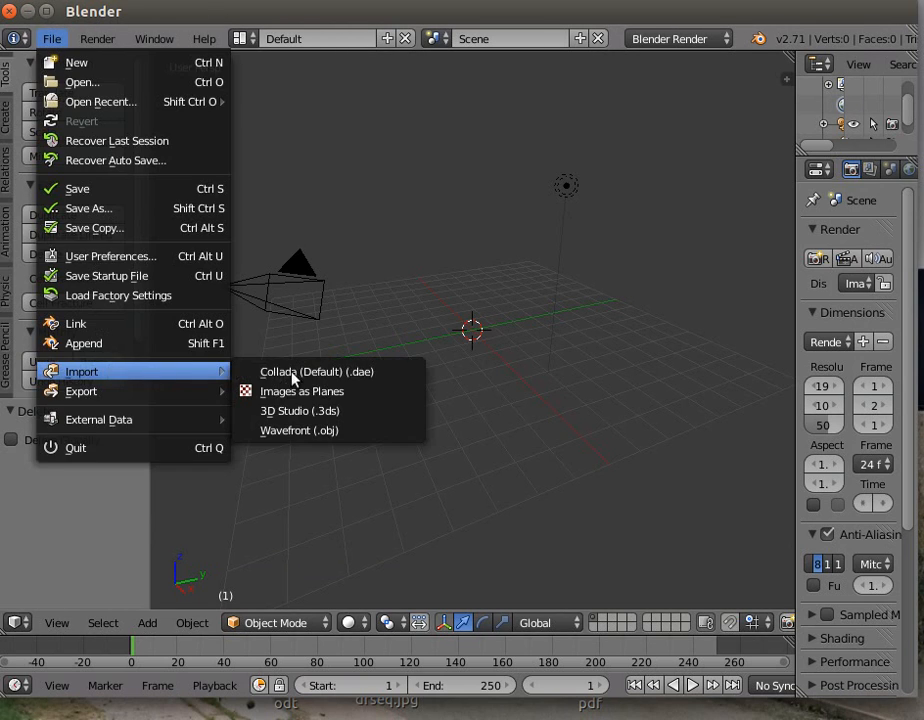
click(301, 394)
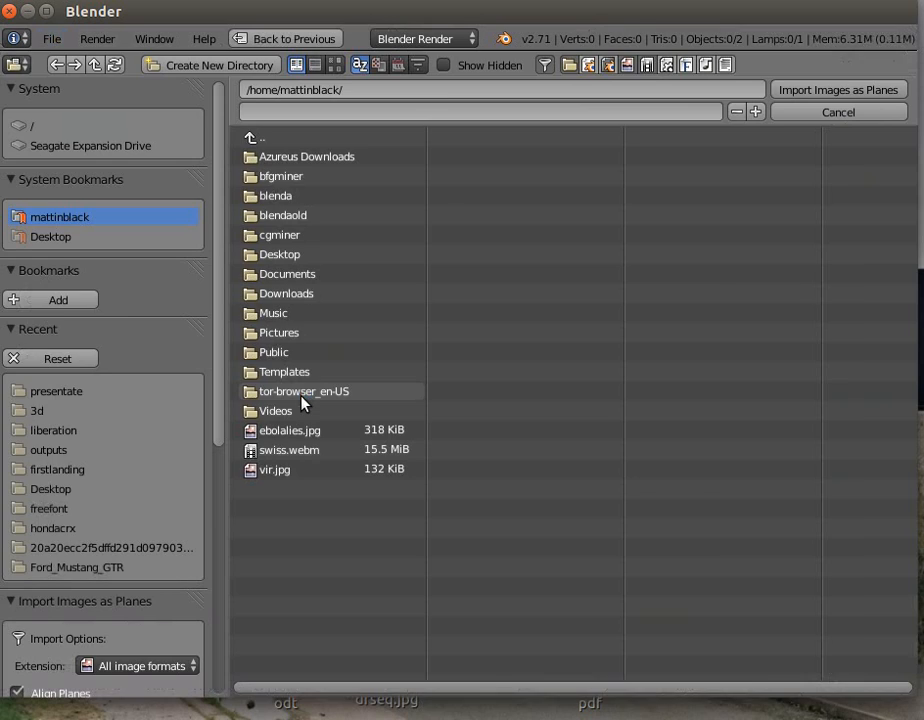
click(313, 262)
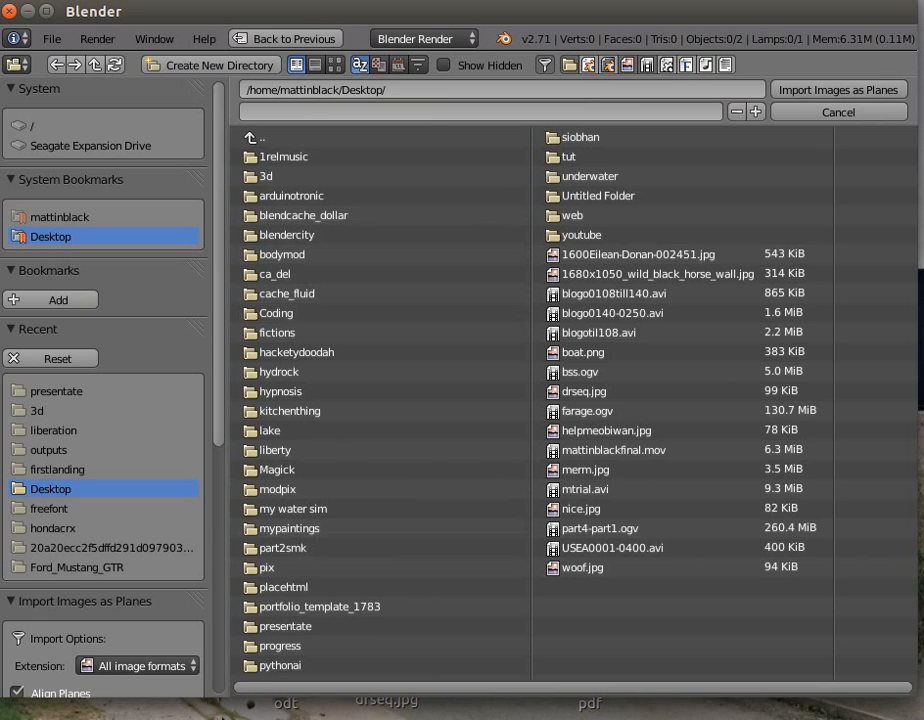
click(293, 627)
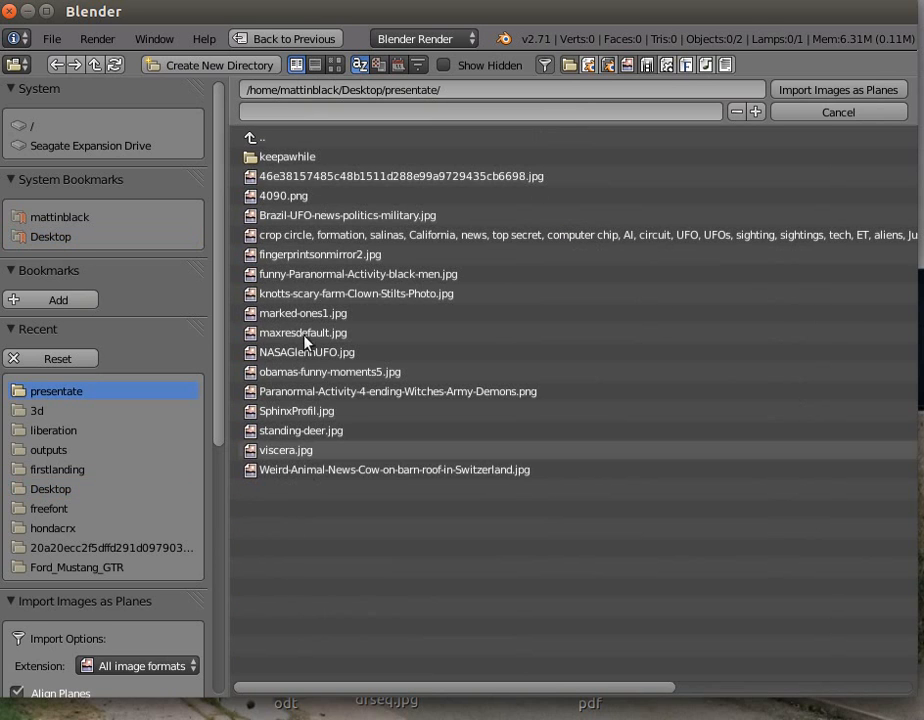
Select every image file in the presentate folder and import them all as planes
click(327, 182)
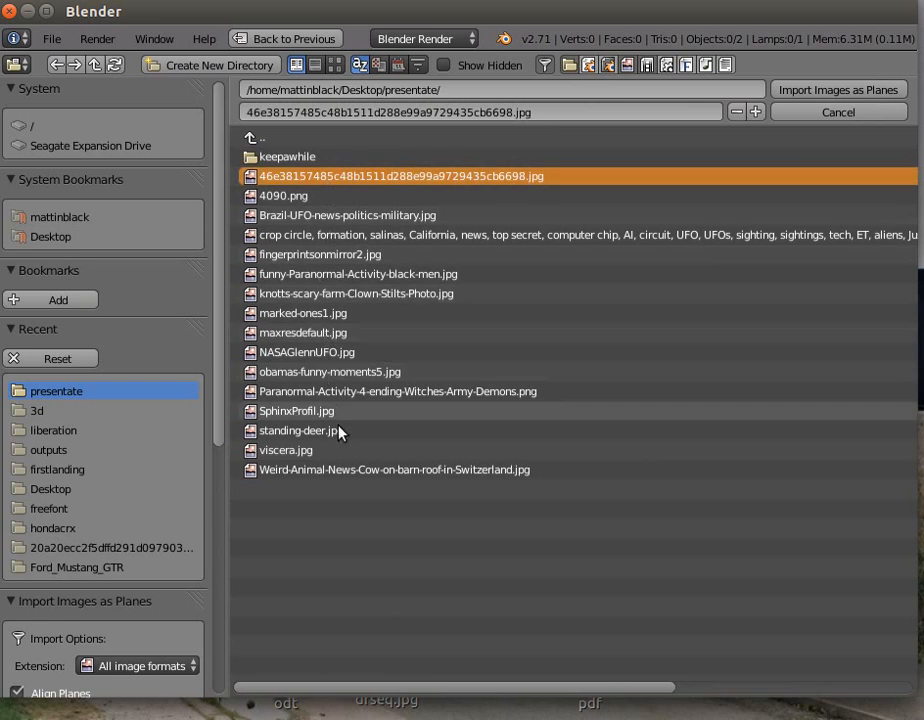
shift+click(286, 198)
shift+click(286, 220)
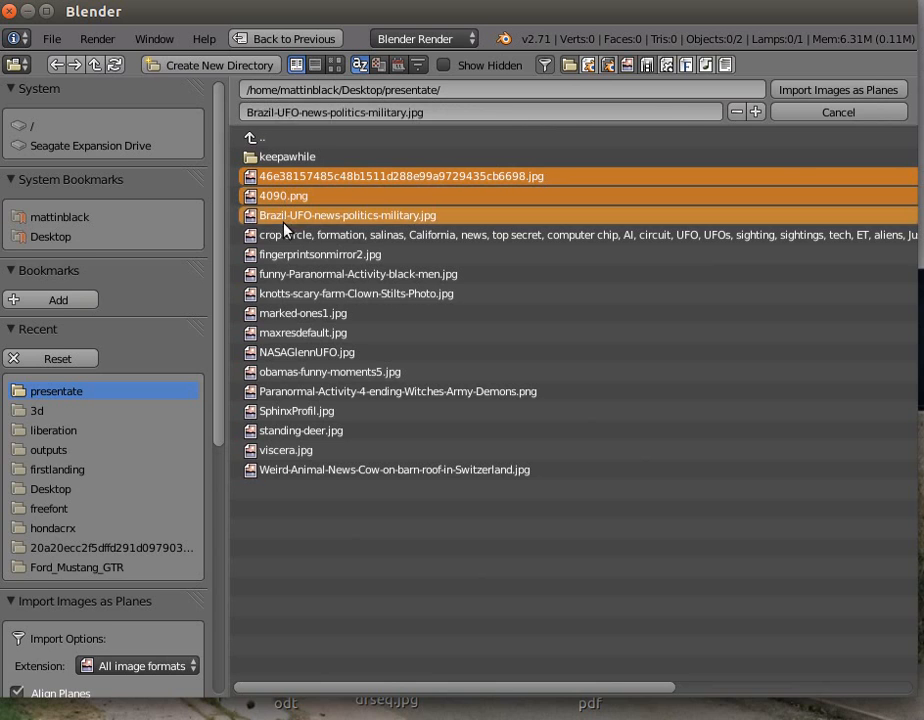
shift+click(286, 237)
shift+click(286, 256)
shift+click(287, 276)
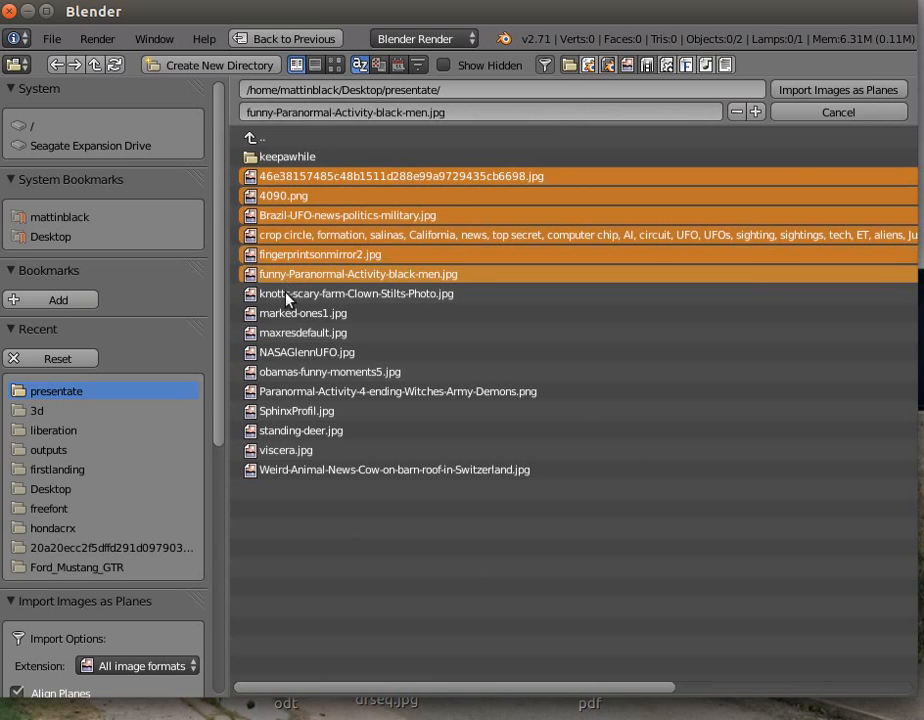
shift+click(287, 294)
shift+click(283, 330)
shift+click(283, 313)
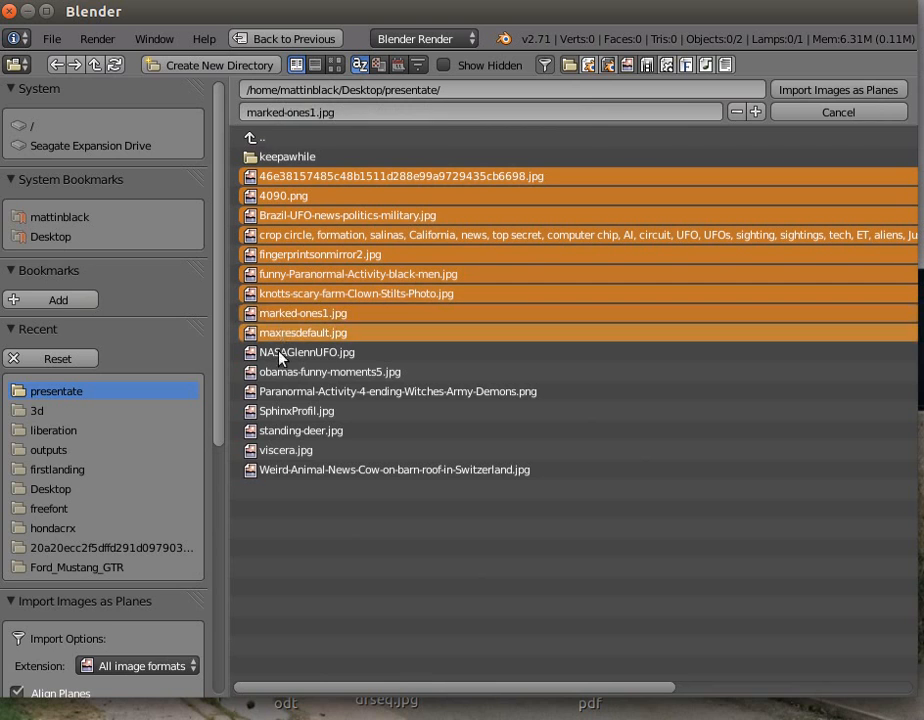
shift+click(283, 352)
shift+click(285, 372)
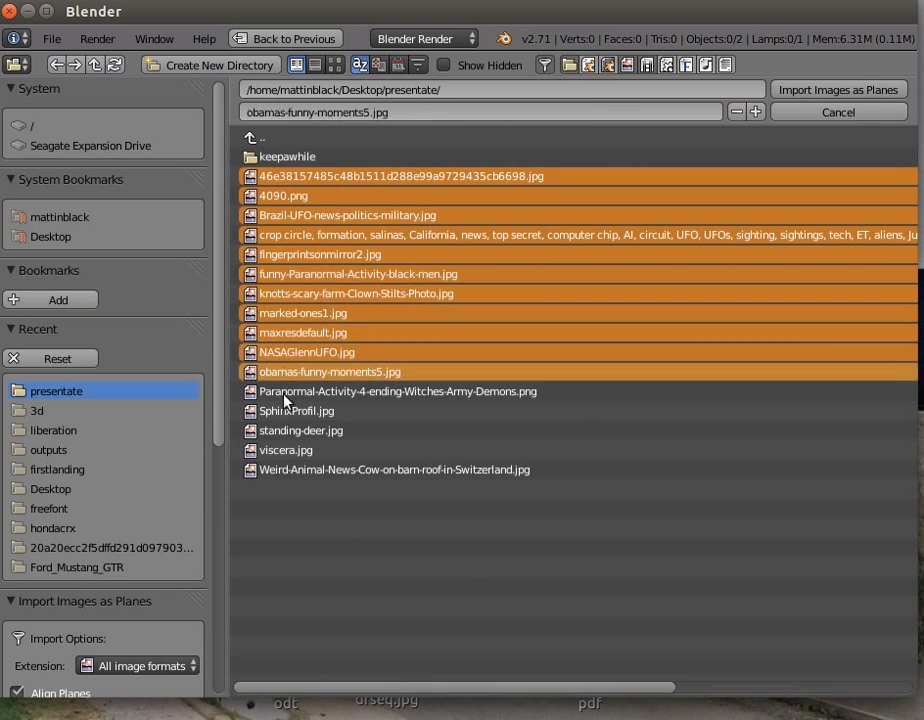
shift+click(288, 395)
shift+click(289, 413)
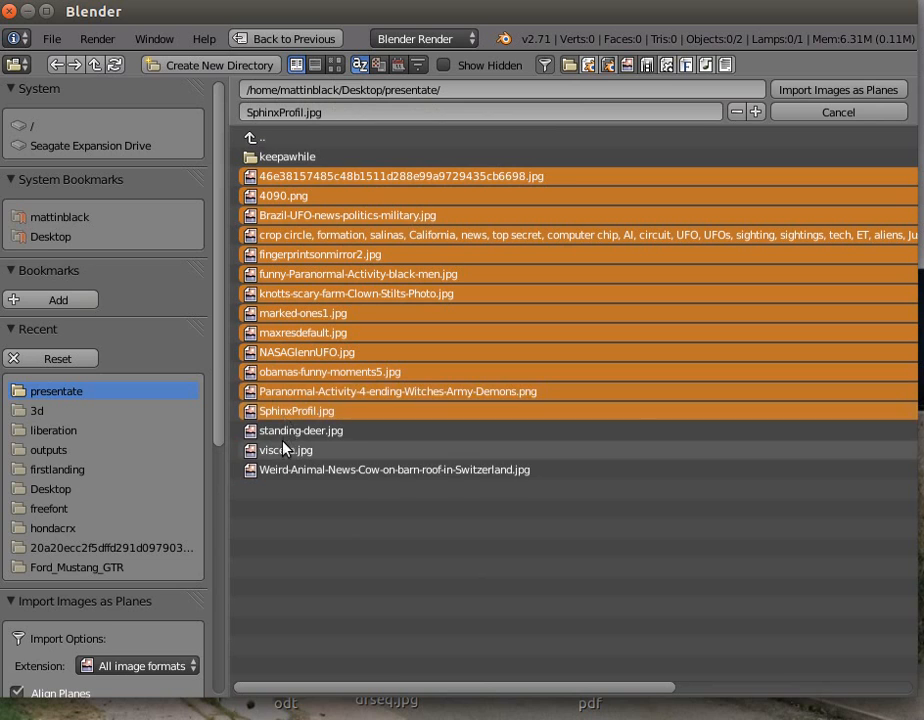
shift+click(284, 431)
shift+click(282, 451)
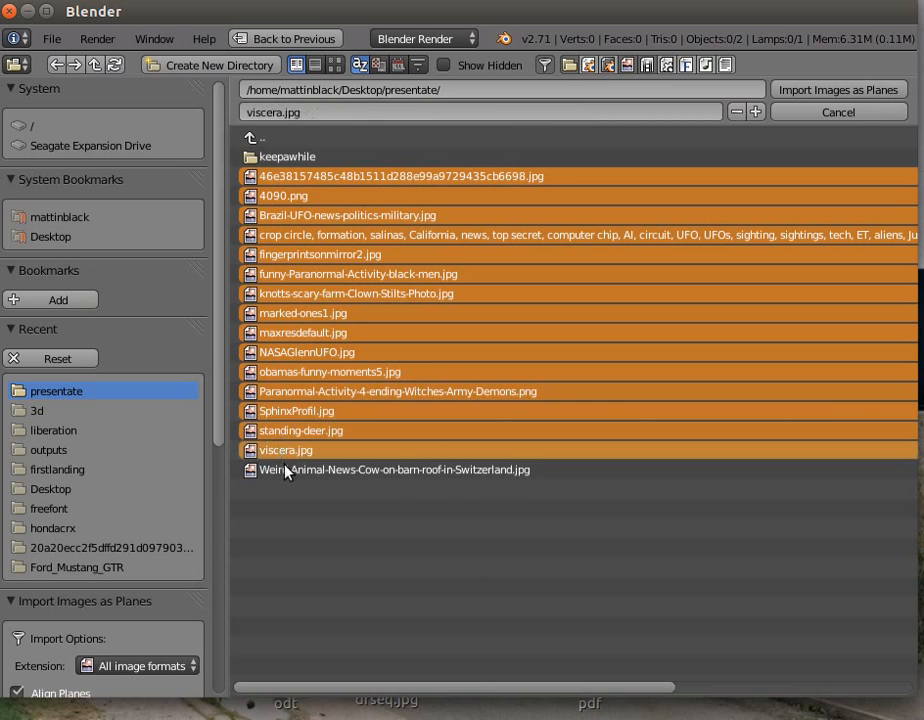
shift+click(291, 469)
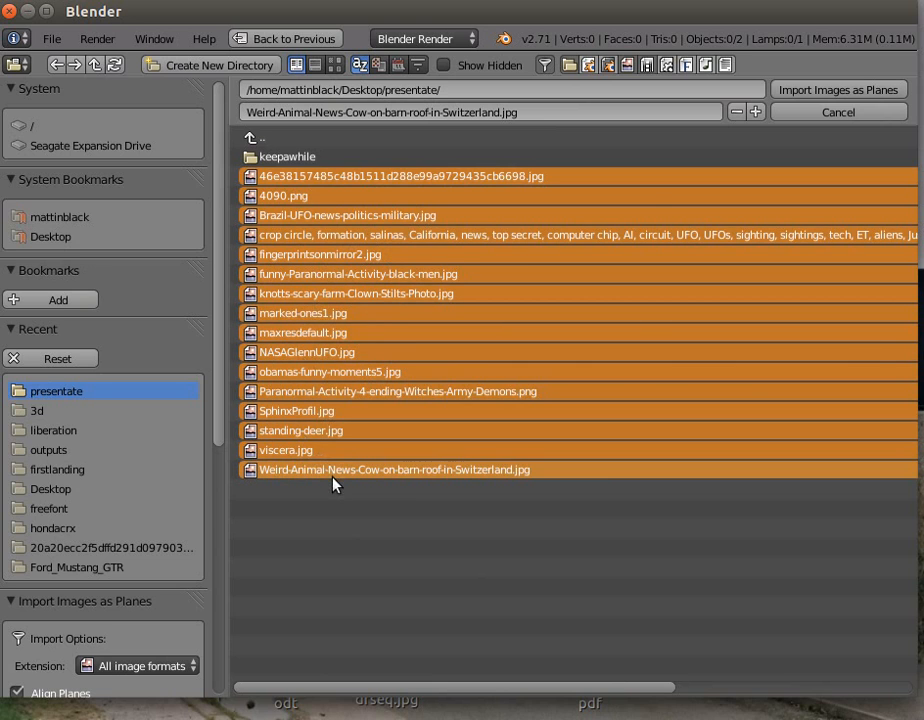
click(833, 91)
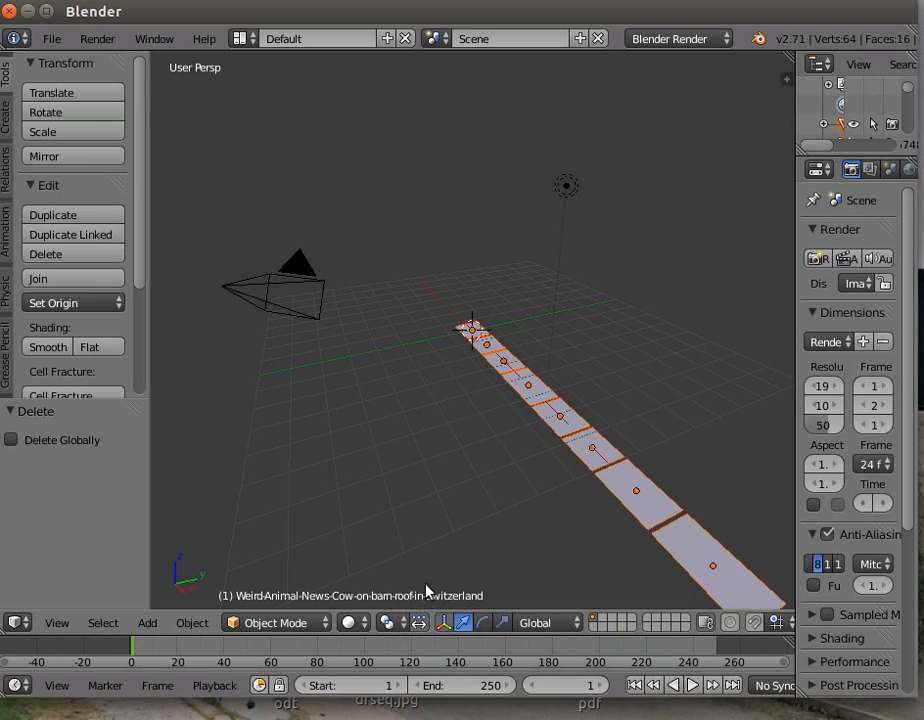
Scale the spacing of all imported planes along the X axis to about 0.025
middle_drag(430, 532, 592, 518)
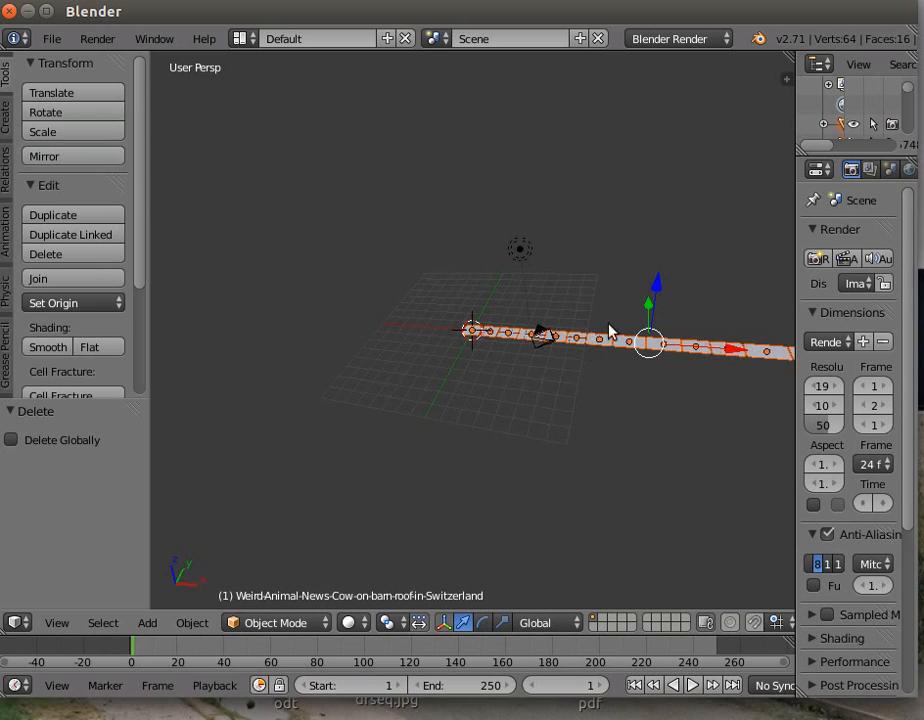
click(503, 622)
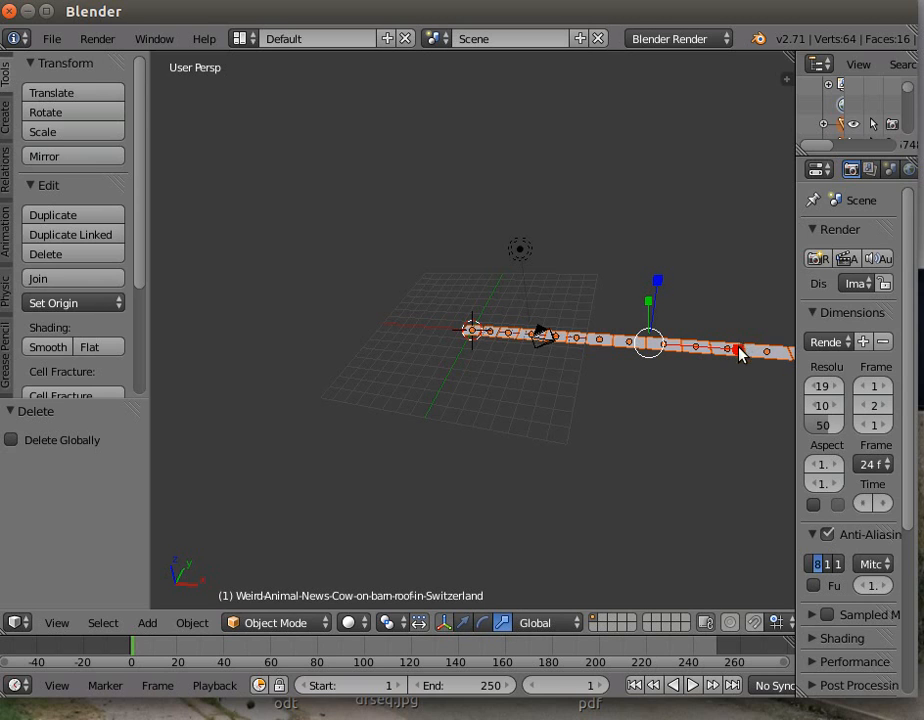
drag(740, 350, 648, 346)
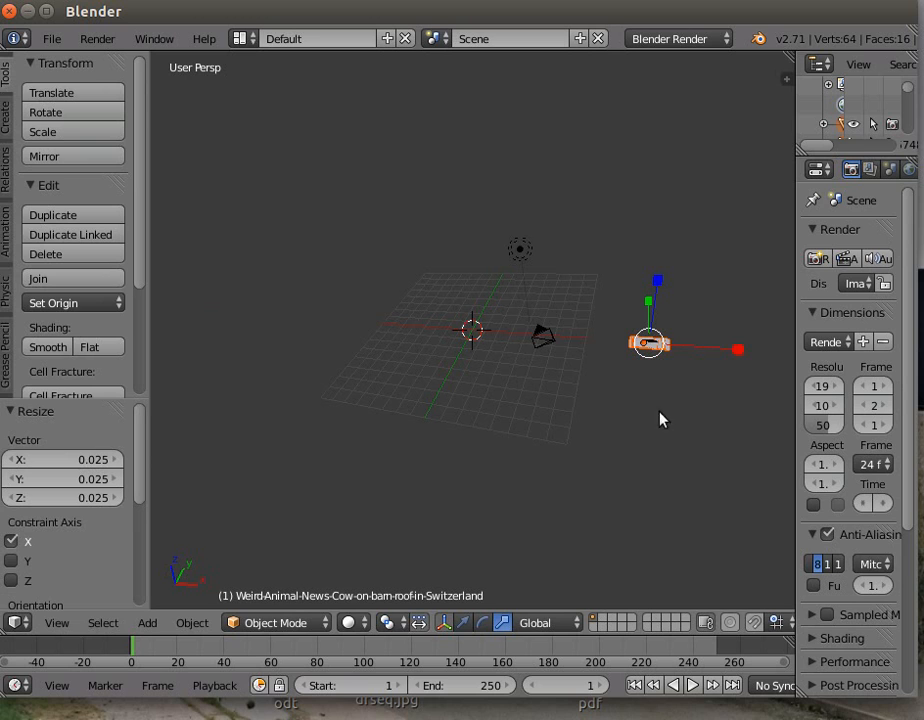
Frame the selected planes from the top and scale them along X by about -0.155 to stack them closer
click(57, 622)
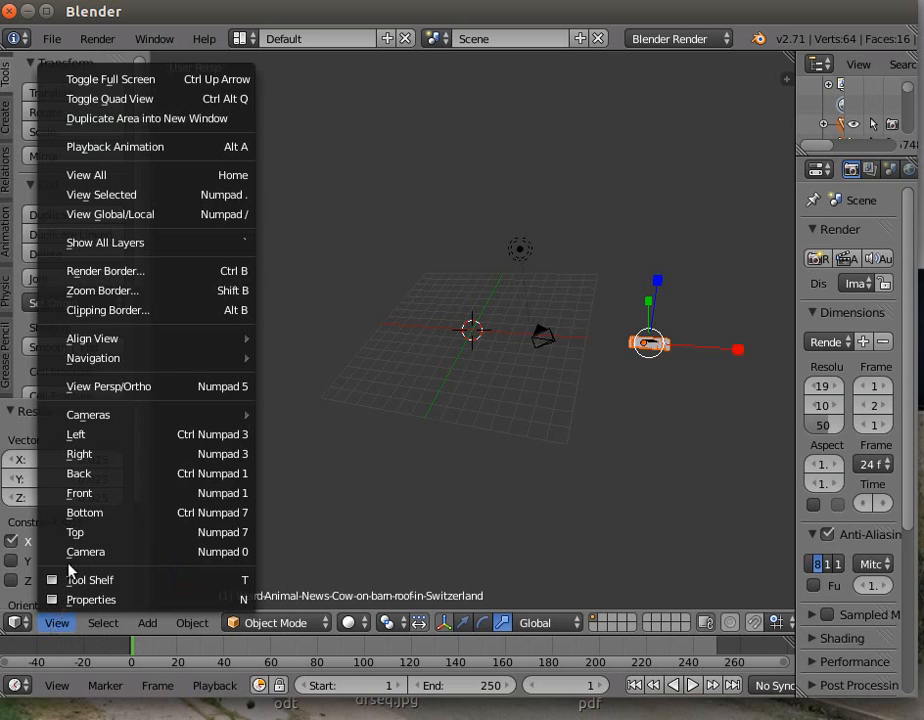
click(84, 533)
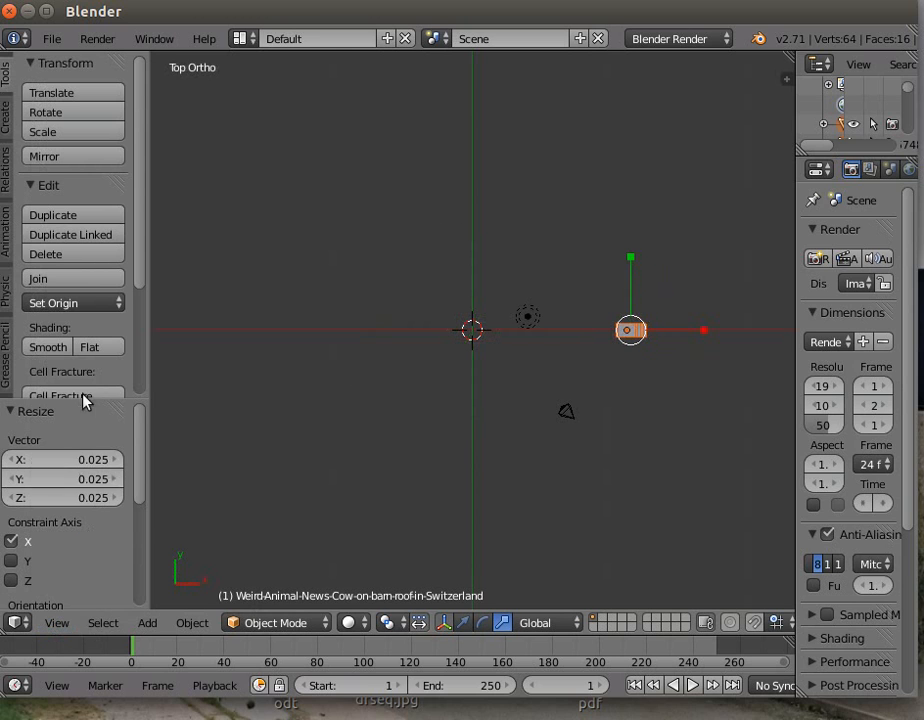
click(57, 622)
click(142, 196)
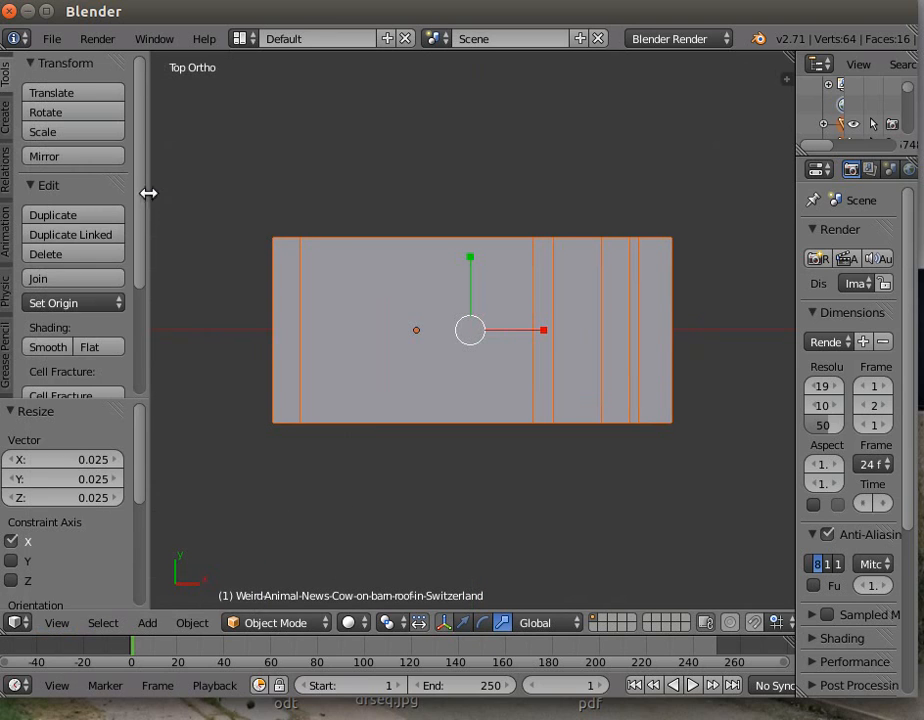
drag(542, 337, 466, 347)
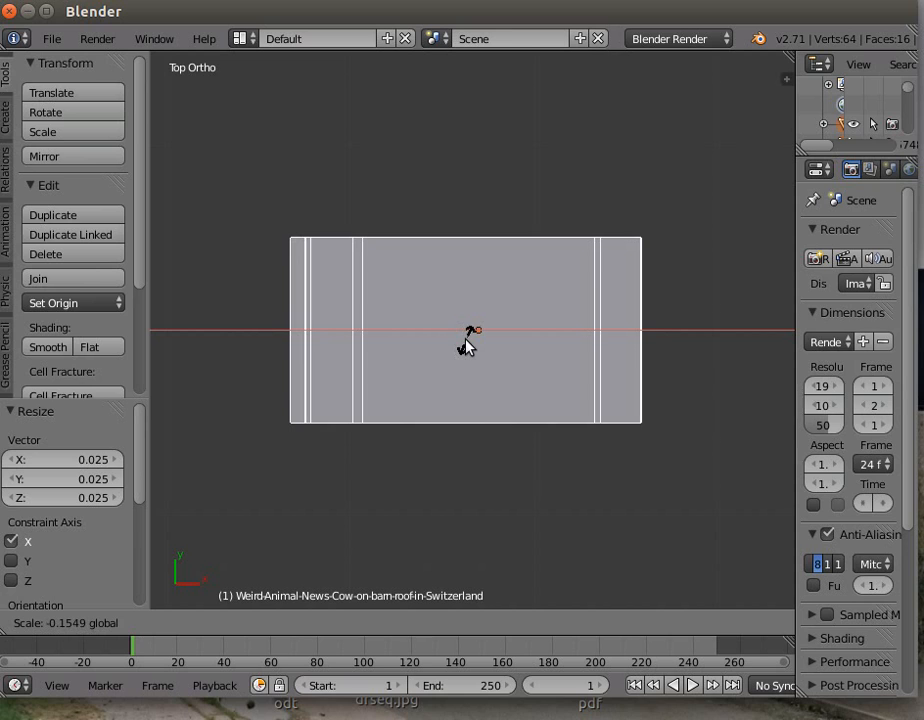
click(458, 467)
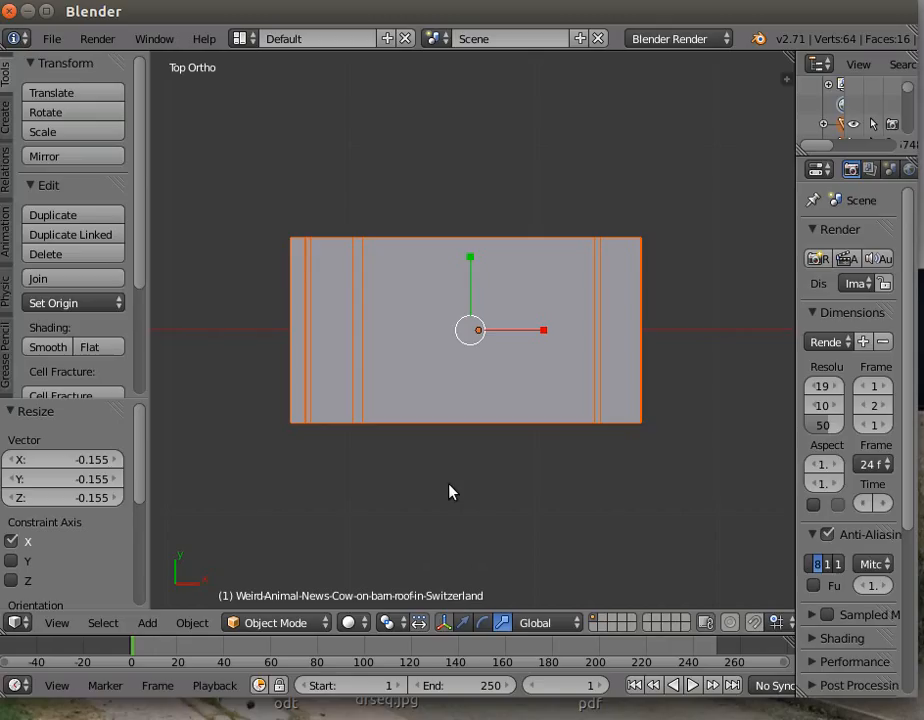
Lower one plane out of the stack by about 1.577 along Z and the Weird-Animal-News plane by about 0.700
middle_drag(424, 530, 447, 325)
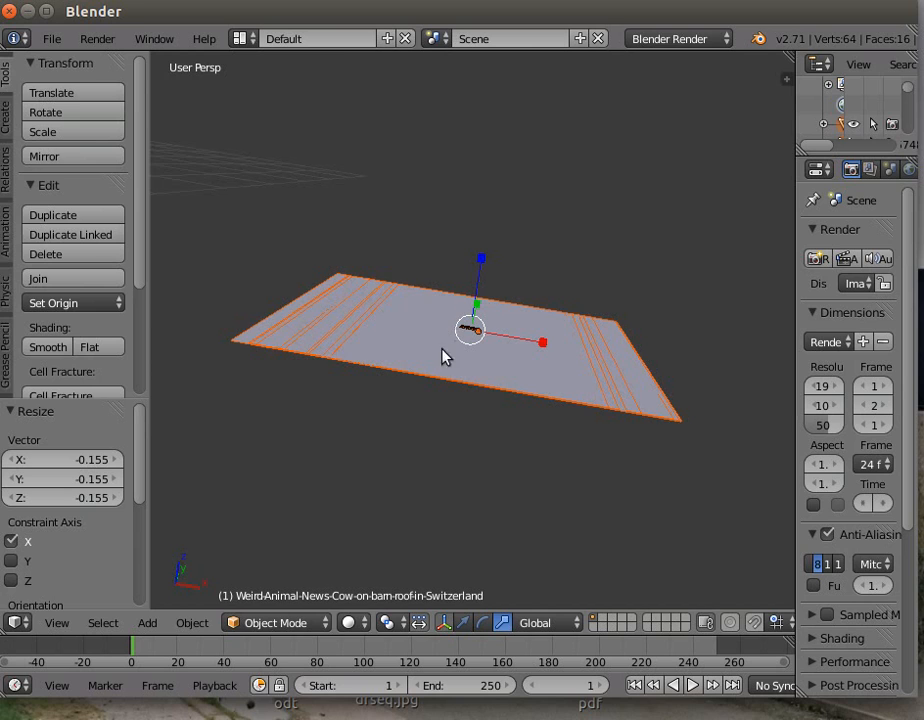
middle_drag(466, 493, 510, 496)
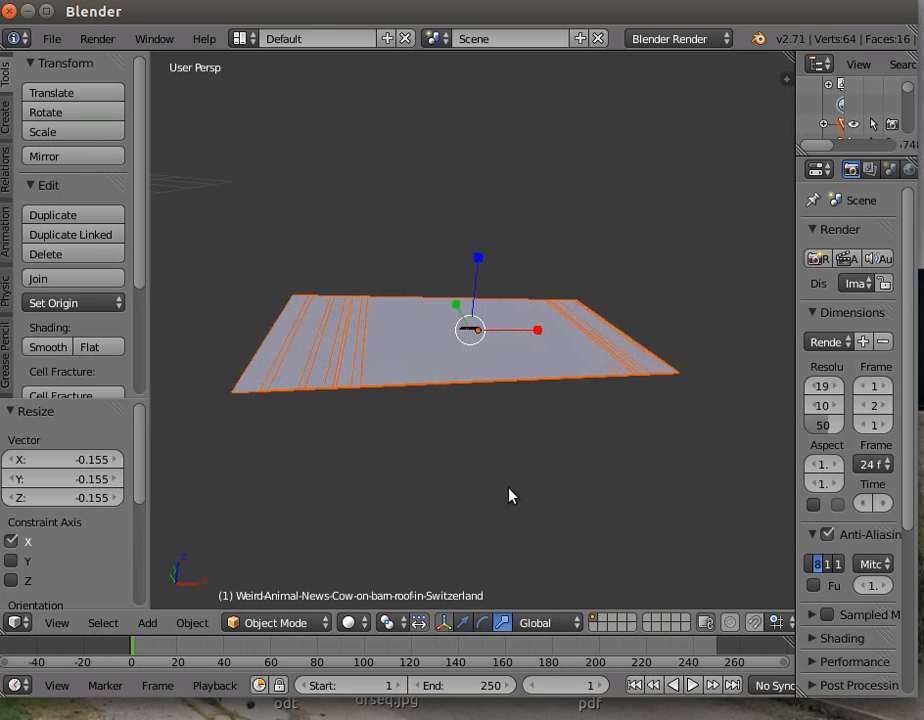
click(463, 622)
drag(478, 262, 437, 458)
right_click(452, 355)
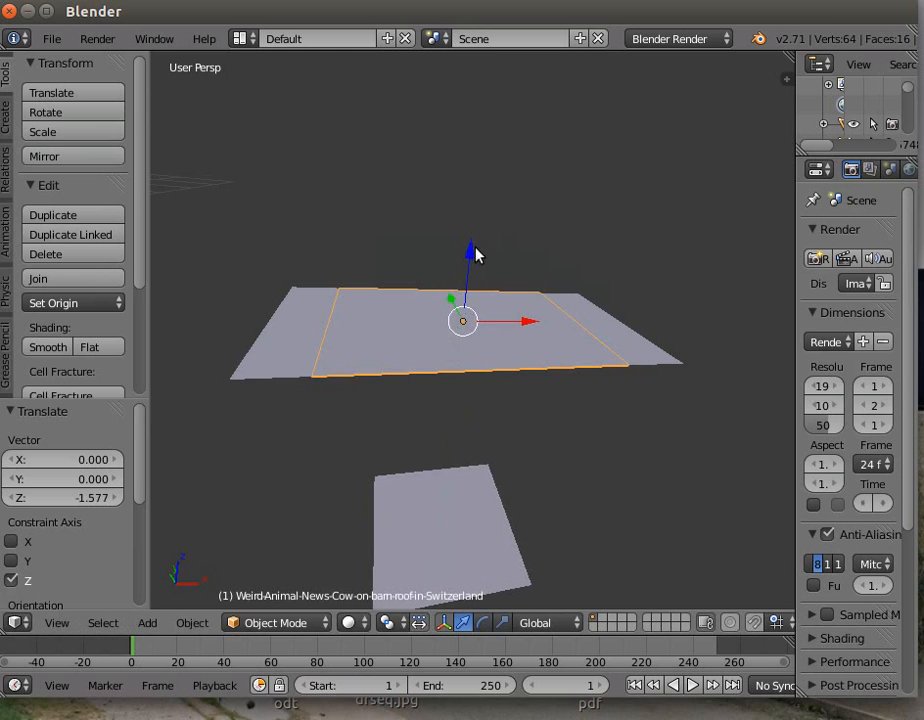
drag(472, 250, 462, 322)
Lower the standing-deer plane, another stacked plane by about 1.299 and the SphinxProfil plane by about 0.408 along Z
right_click(462, 322)
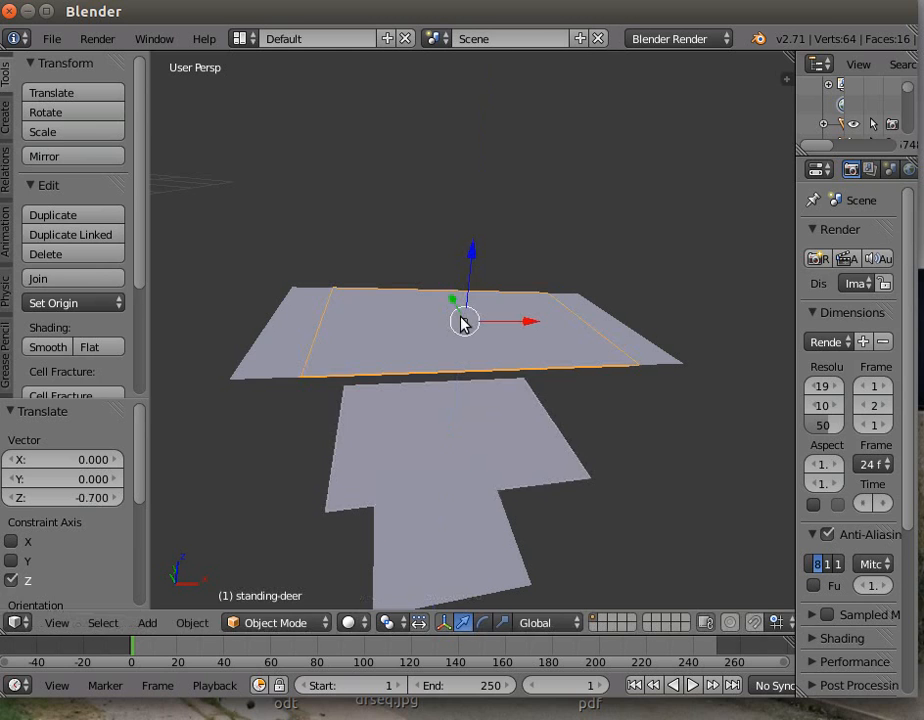
drag(468, 264, 452, 312)
right_click(460, 300)
drag(483, 256, 432, 424)
drag(447, 343, 470, 330)
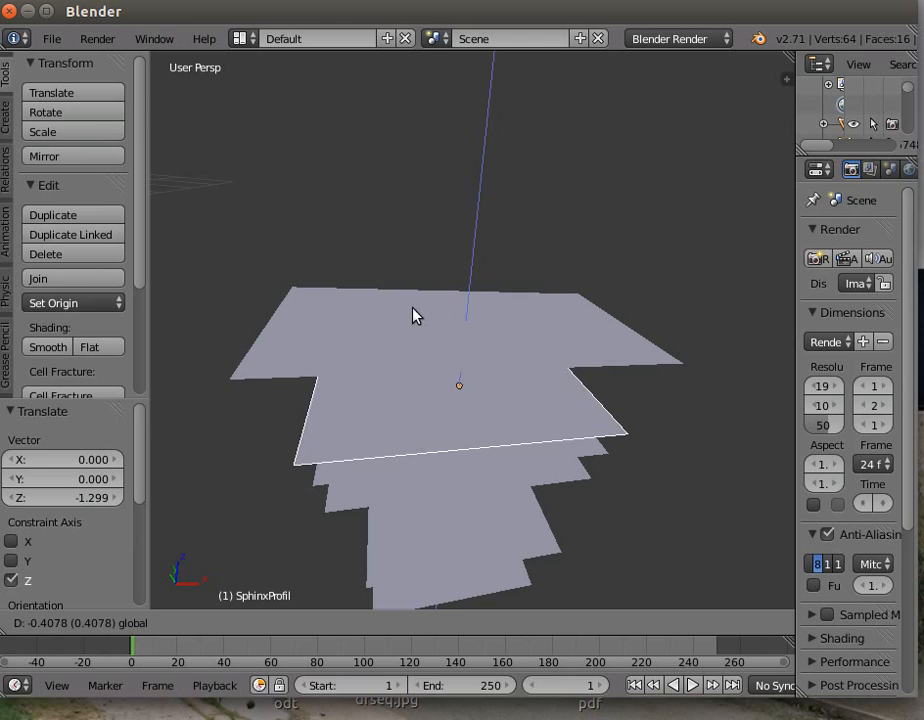
Raise one plane about 0.580 above the stack along Z and lower the obamas-funny-moments5 plane by about 0.459
right_click(413, 312)
drag(475, 255, 457, 312)
right_click(457, 312)
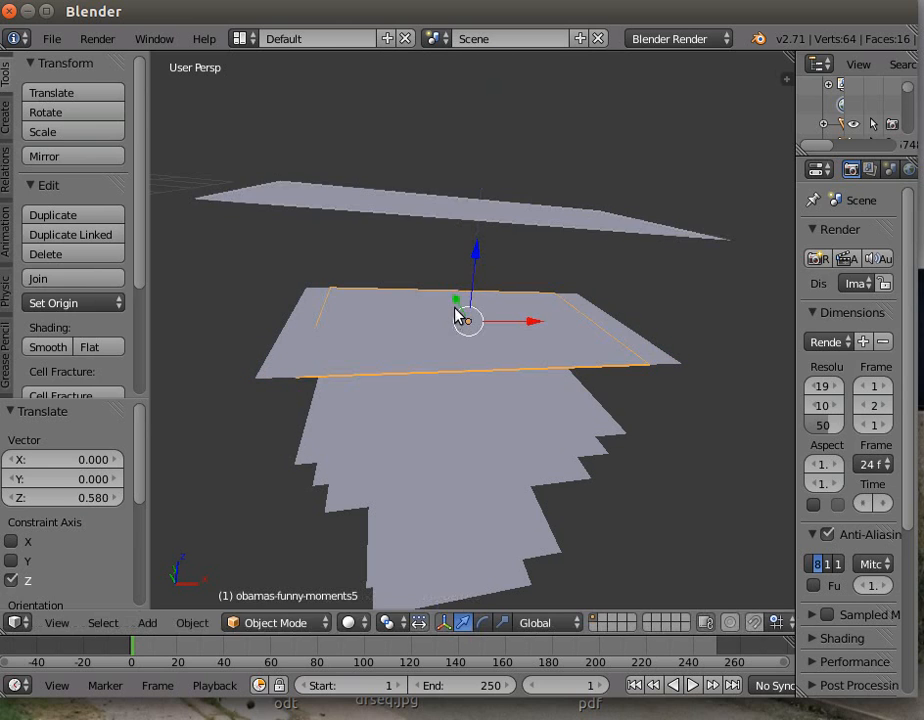
drag(476, 258, 466, 333)
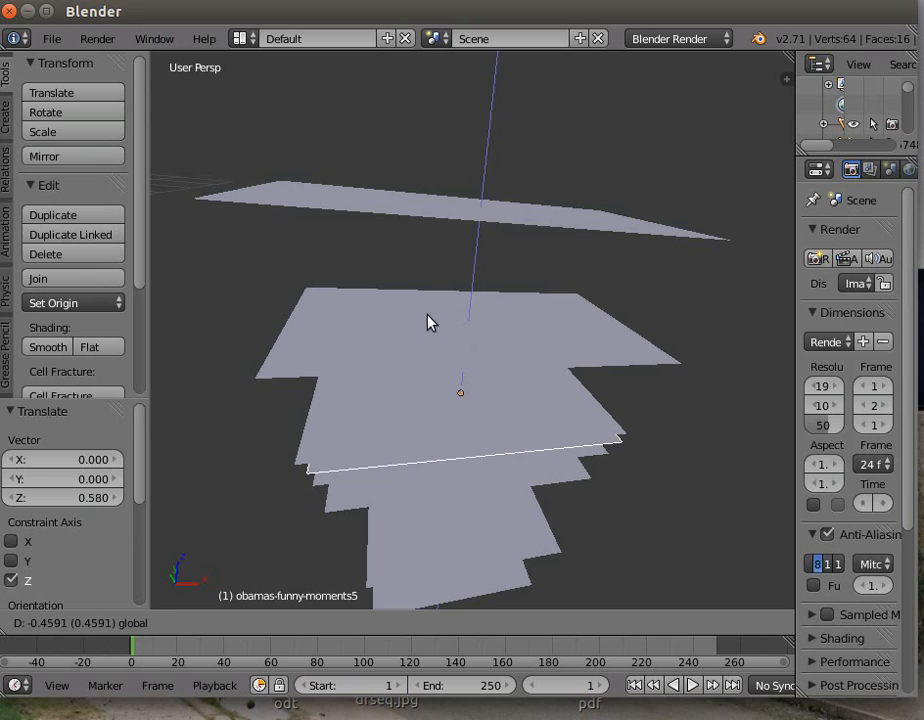
Lower the NASAGlennUFO plane by about 0.645 and the 4090 plane by about 1.017, shifting them about -0.036 and -0.038 along X
right_click(429, 318)
drag(478, 255, 445, 356)
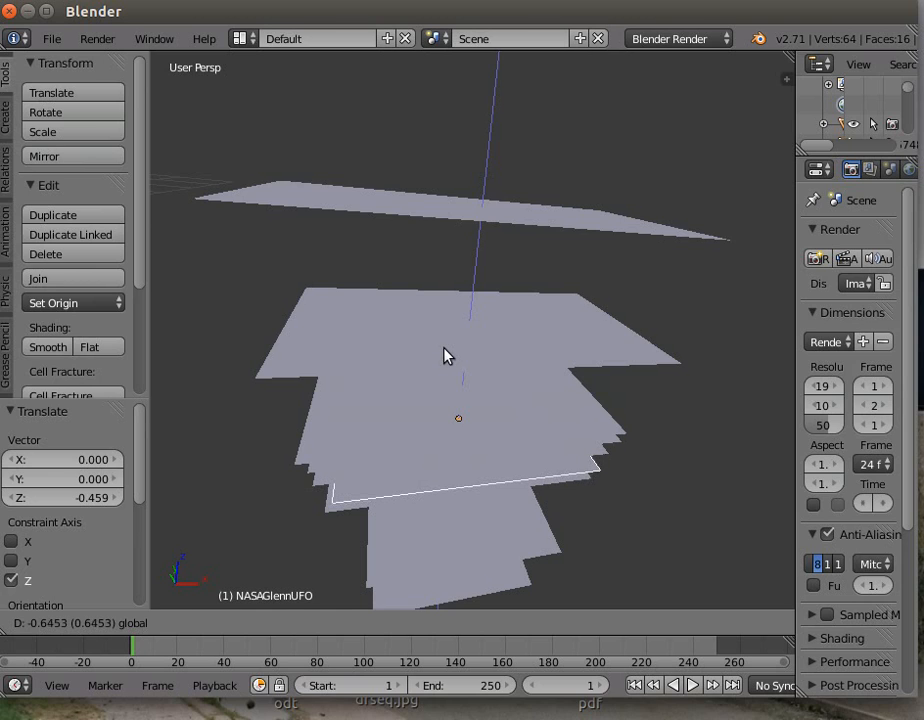
drag(520, 421, 514, 418)
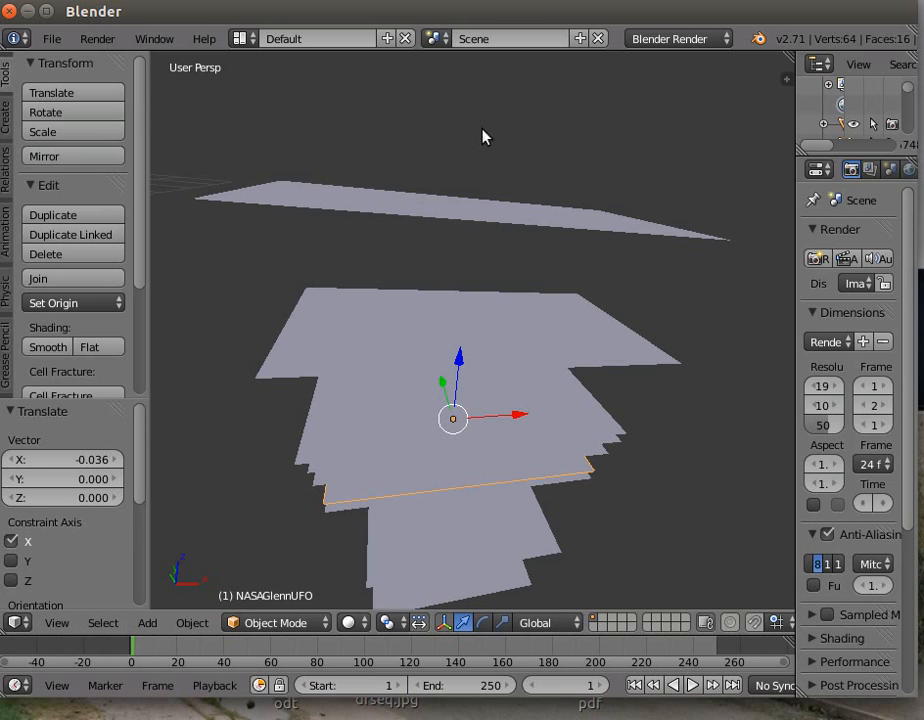
right_click(442, 309)
drag(485, 257, 439, 402)
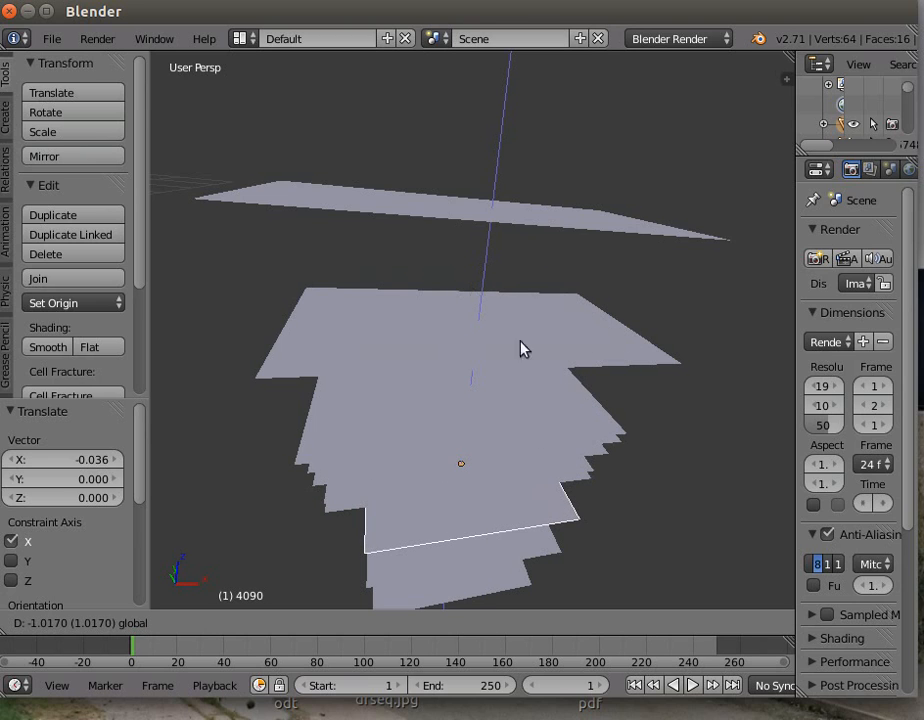
drag(528, 464, 528, 464)
drag(528, 464, 519, 463)
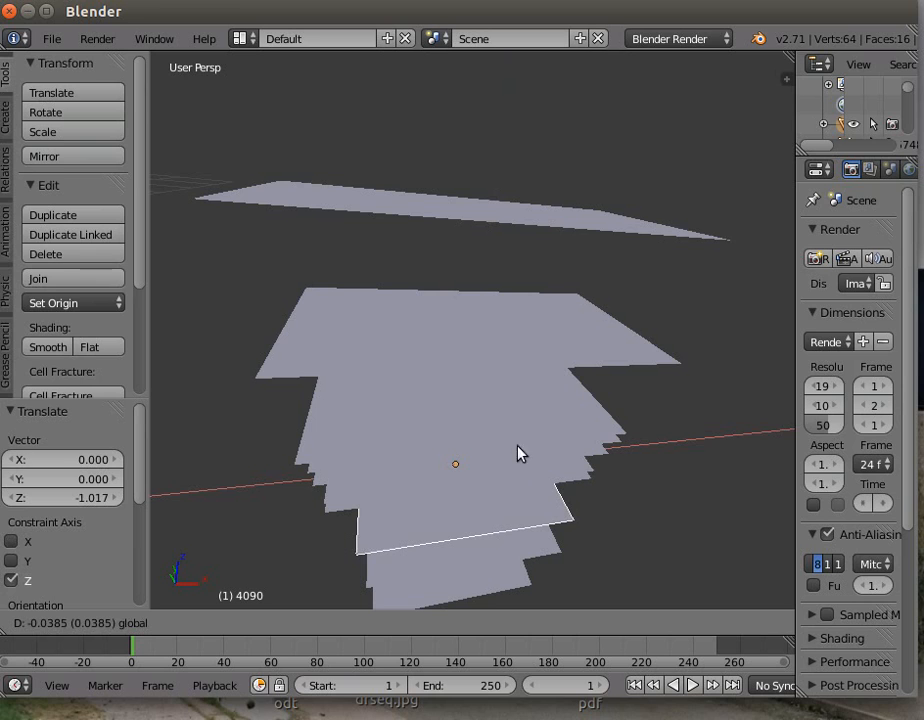
Lower the plane whose name starts with 46e38157 by about 0.886 along Z and shift it about -0.044 along X
click(443, 311)
right_click(468, 307)
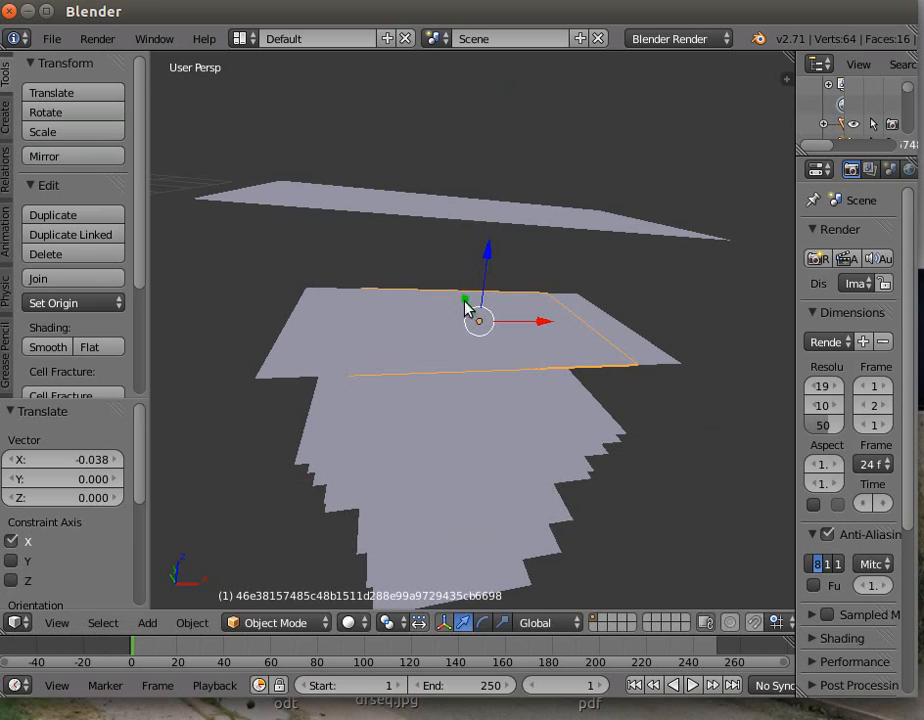
drag(489, 251, 468, 377)
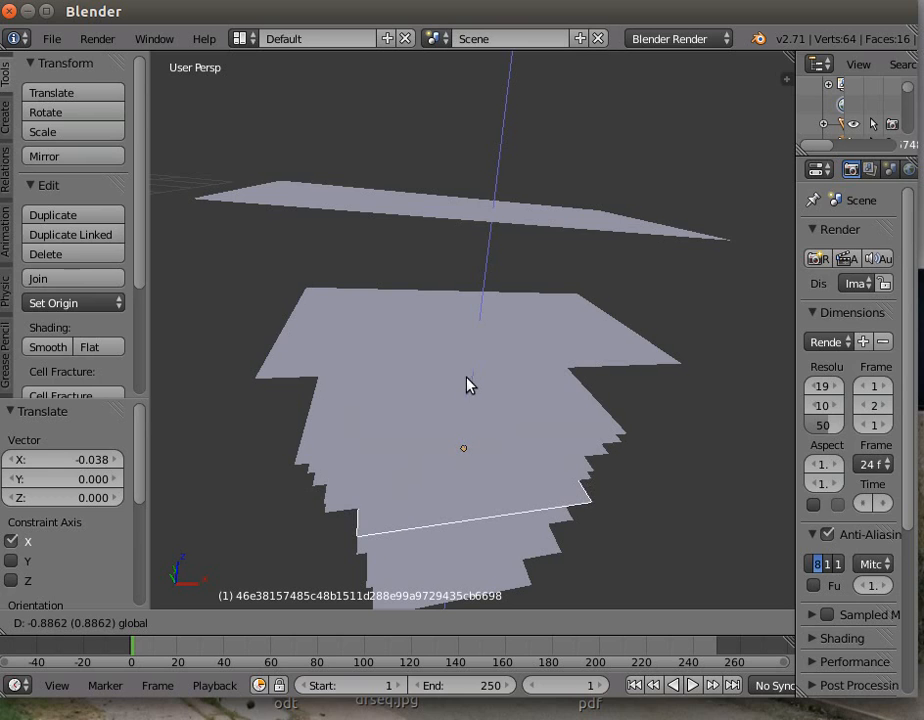
drag(510, 451, 524, 441)
drag(524, 441, 517, 443)
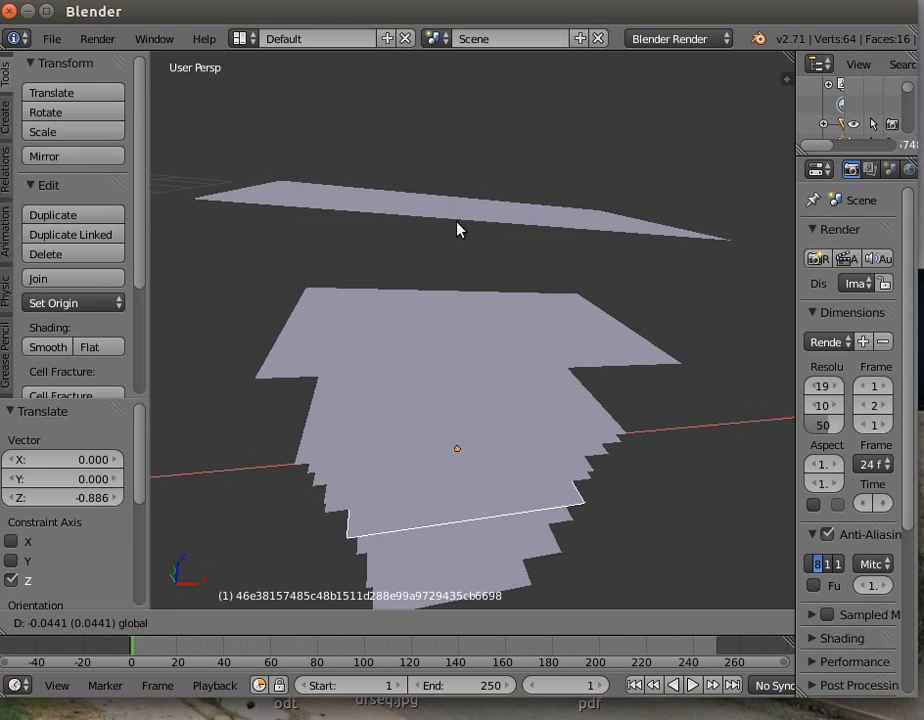
Raise the maxresdefault plane by about 0.248 and the marked-ones1 plane by about 0.124 along Z
key(g)
key(z)
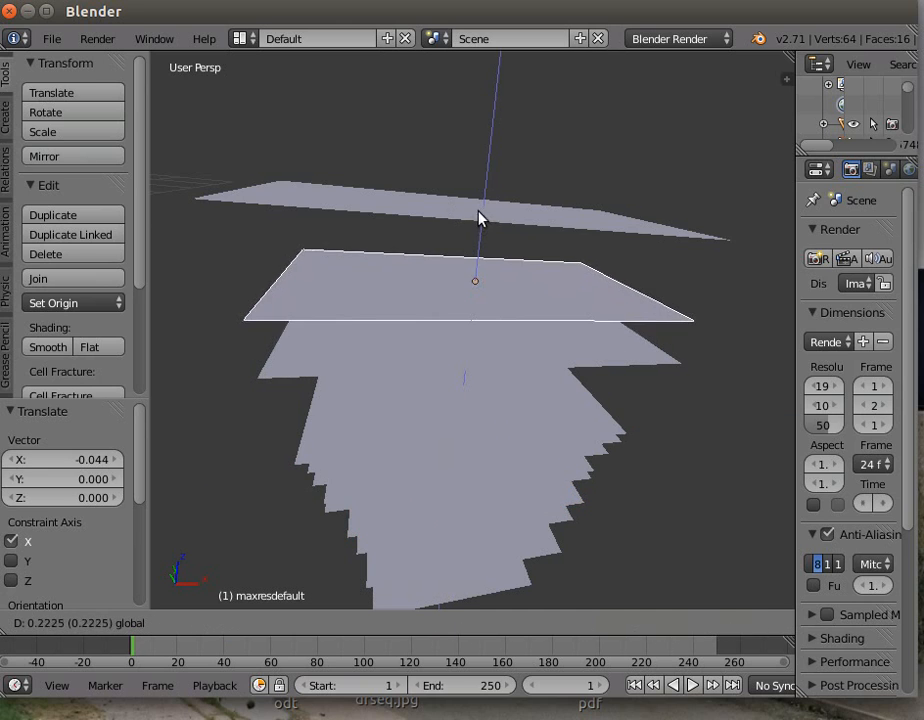
click(479, 215)
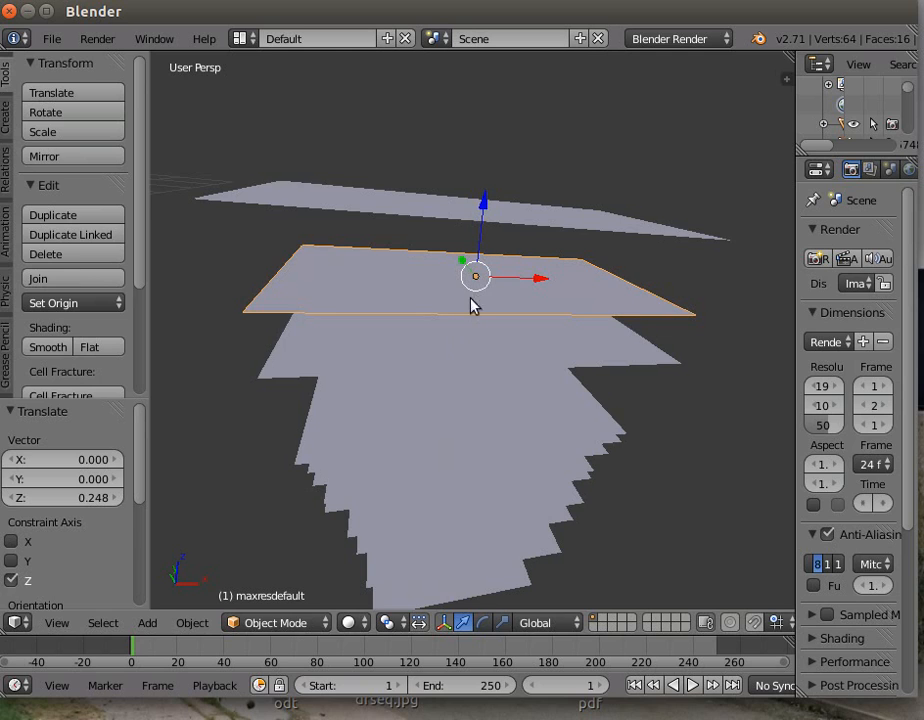
right_click(481, 270)
key(g)
key(z)
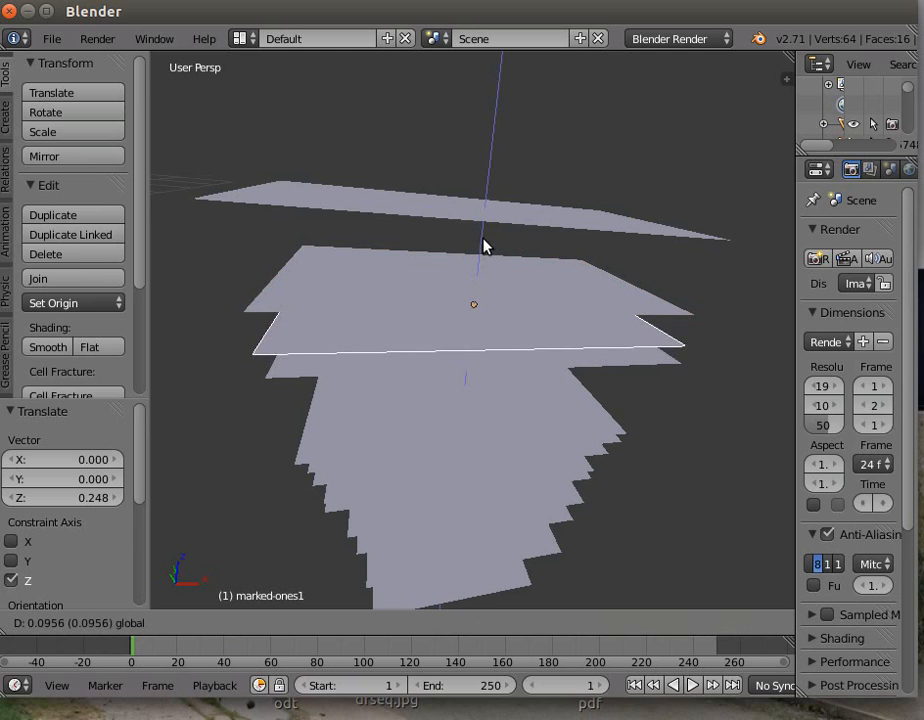
Lower the knotts-scary-farm-Clown-Stilts-Photo plane between the lower planes and shift it about -0.019 along X
click(430, 367)
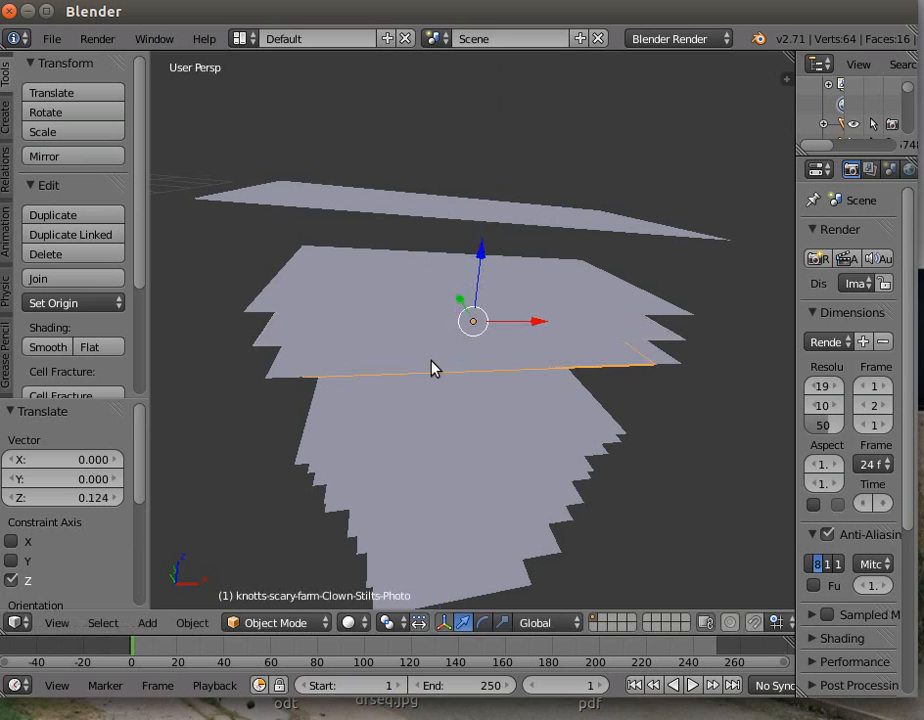
drag(483, 252, 478, 354)
drag(527, 416, 527, 419)
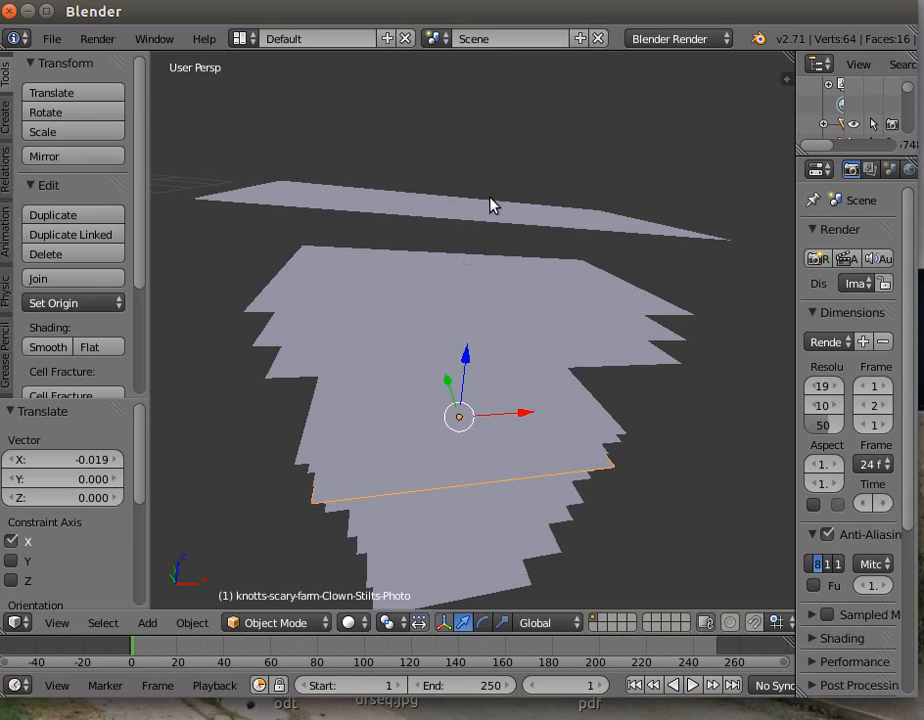
Raise the maxresdefault plane by a further 0.174 or so and the marked-ones1 plane by about 0.079 along Z
drag(483, 201, 491, 169)
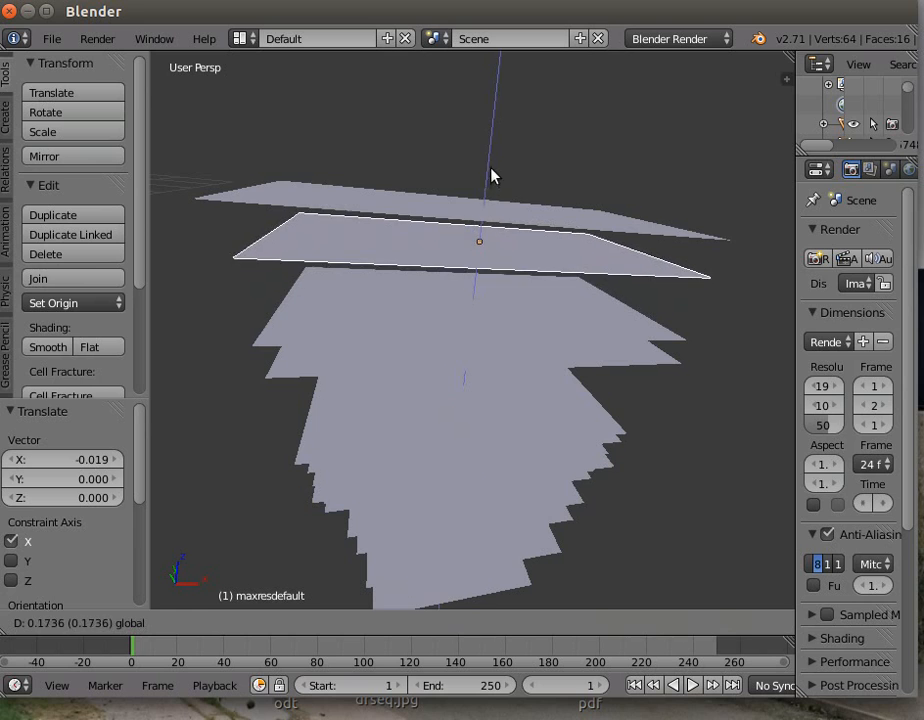
click(483, 307)
right_click(489, 295)
drag(489, 239, 490, 224)
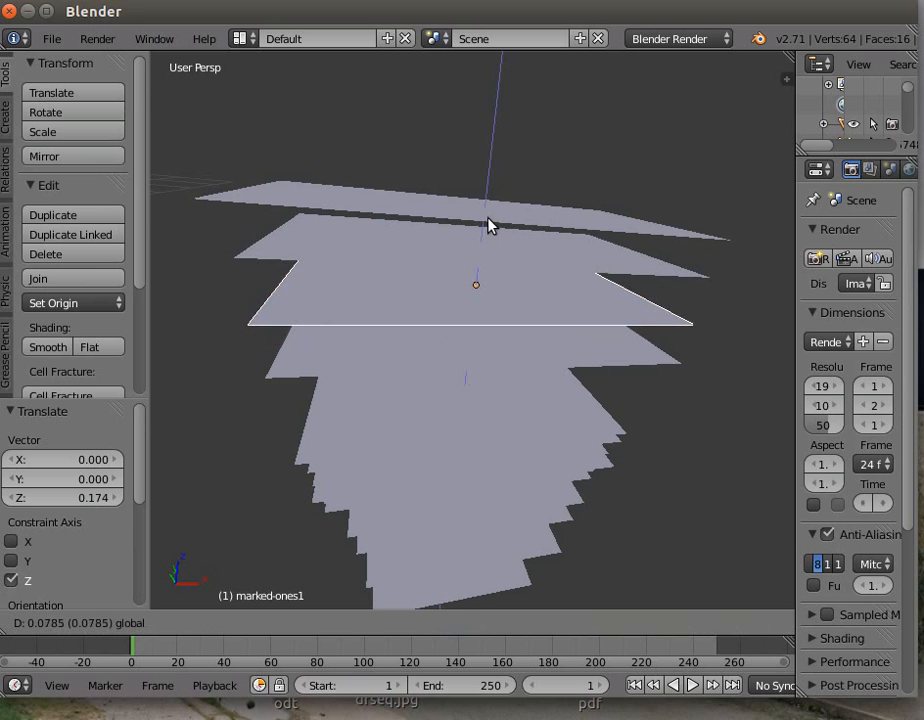
Lower the fingerprintsonmirror2 plane by about 0.771 along Z and shift it about -0.050 along X
drag(461, 311, 461, 312)
right_click(452, 344)
drag(491, 260, 462, 371)
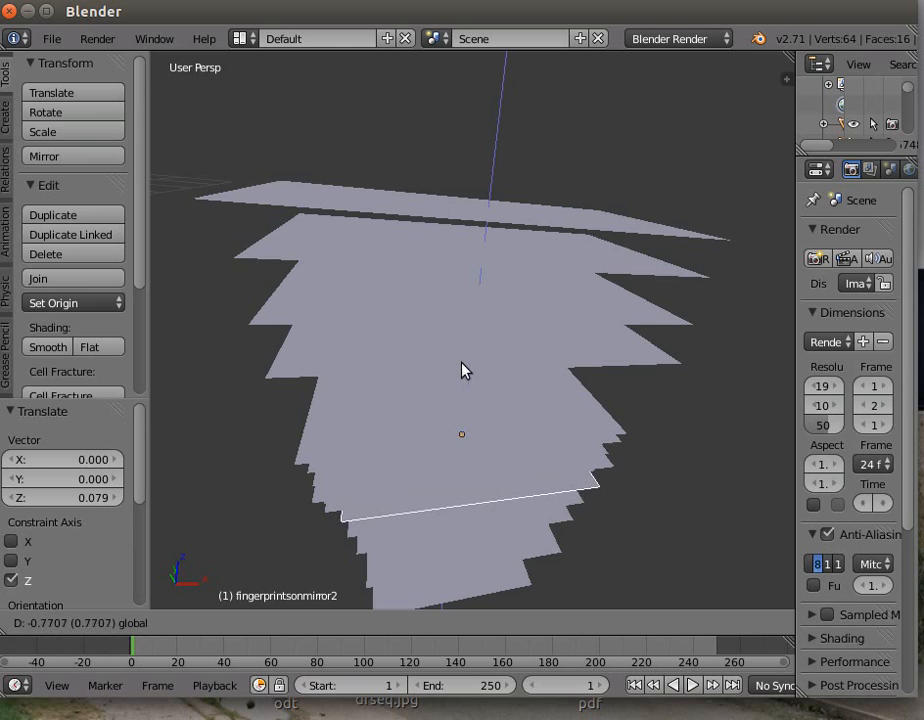
drag(530, 427, 521, 434)
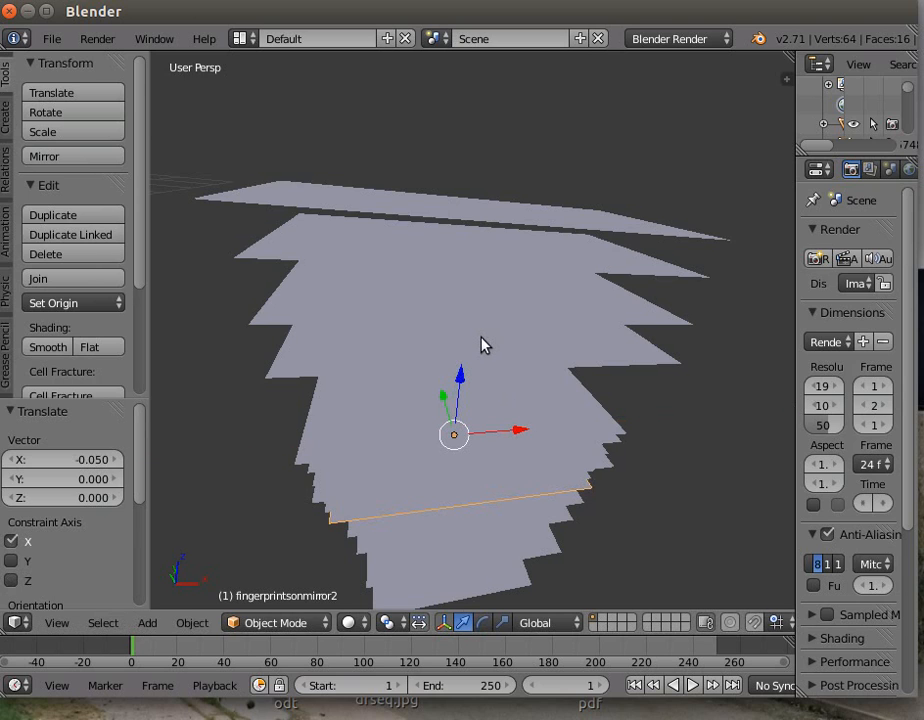
Lower the crop circle plane by about 0.080 and the Brazil-UFO-news-politics-military plane by about 0.826 along Z
right_click(439, 300)
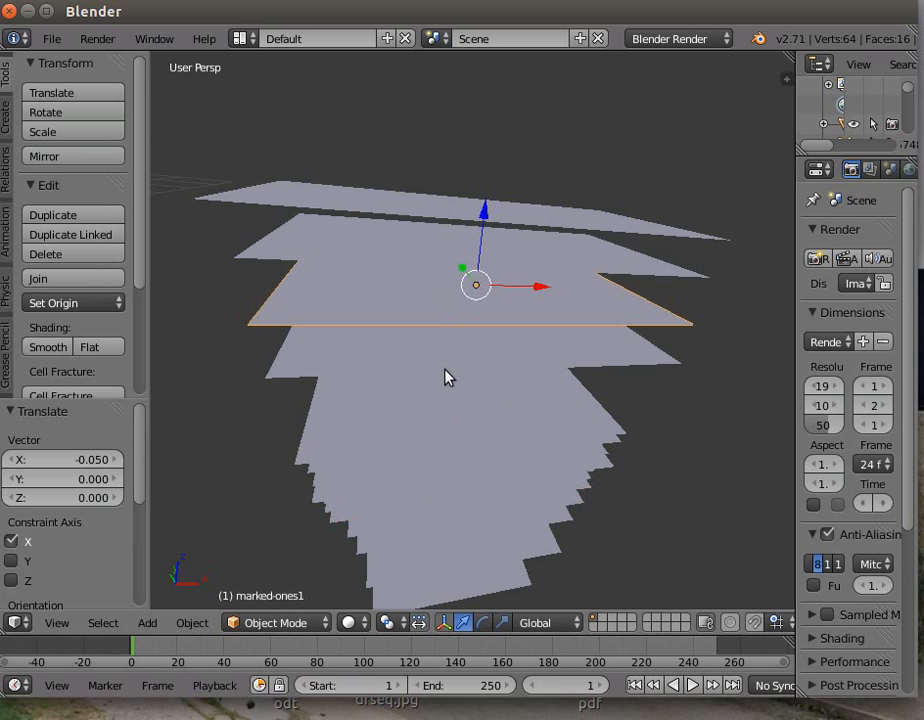
right_click(425, 347)
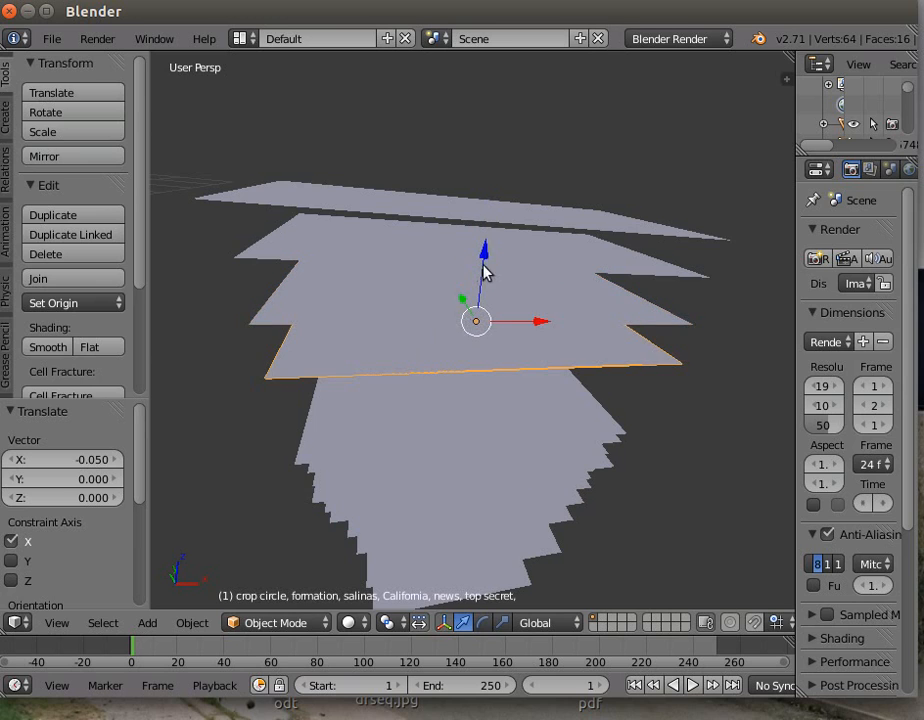
drag(487, 260, 476, 279)
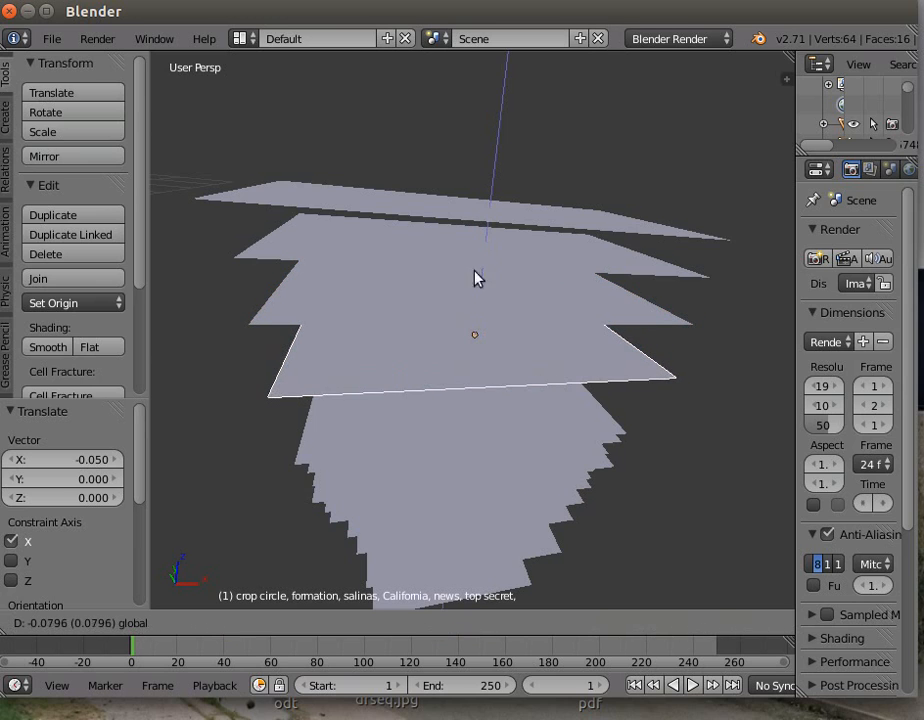
drag(425, 345, 423, 352)
right_click(423, 352)
drag(490, 256, 466, 376)
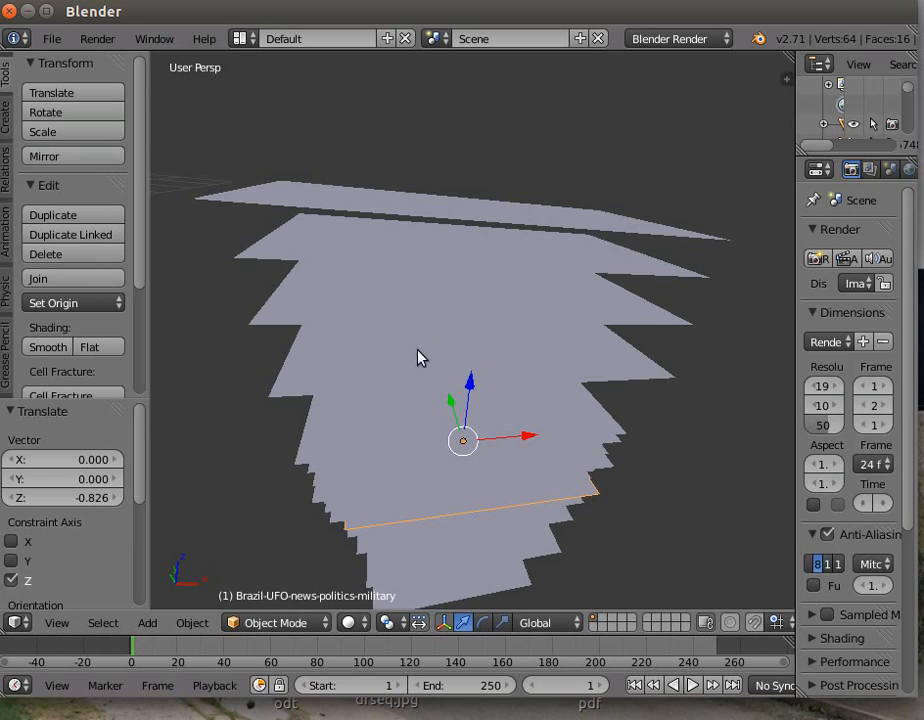
Raise the marked-ones1 plane by about 0.071 and the crop circle plane beneath it by about 0.210 along Z
right_click(422, 290)
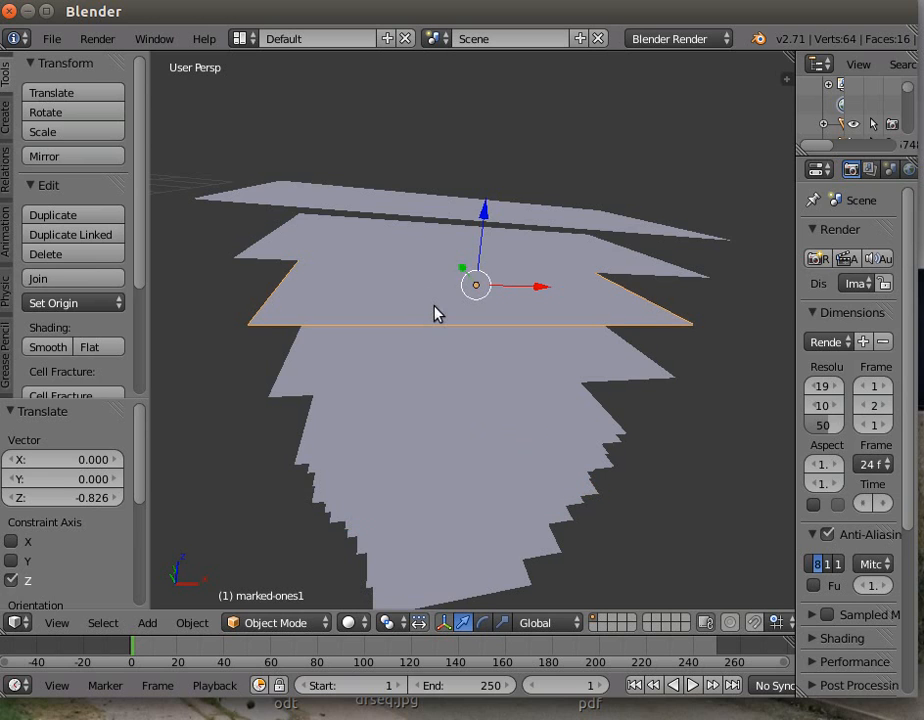
middle_drag(592, 596, 558, 494)
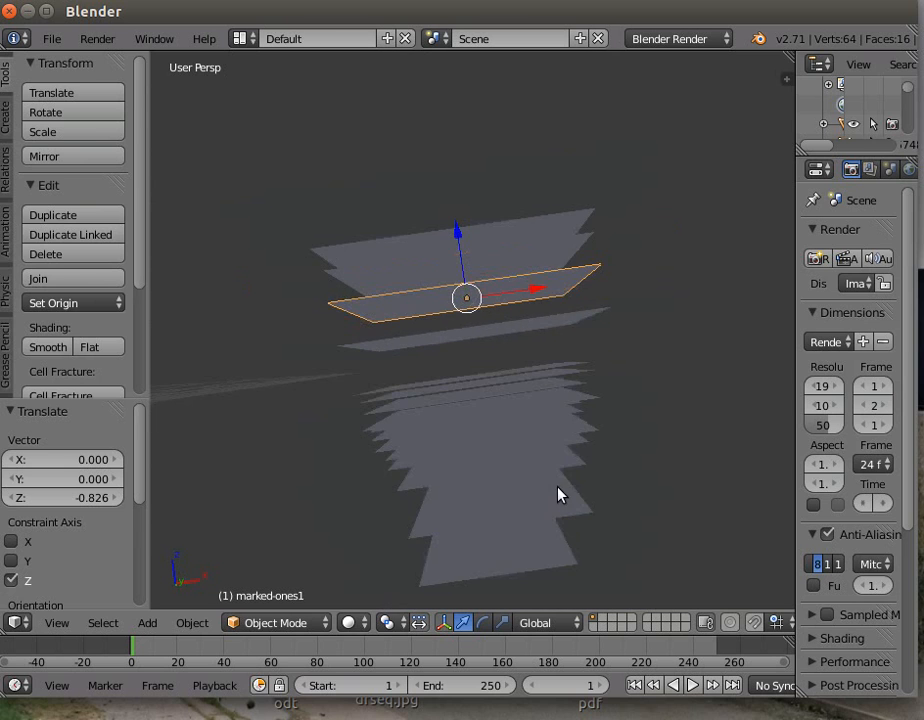
middle_drag(509, 524, 518, 552)
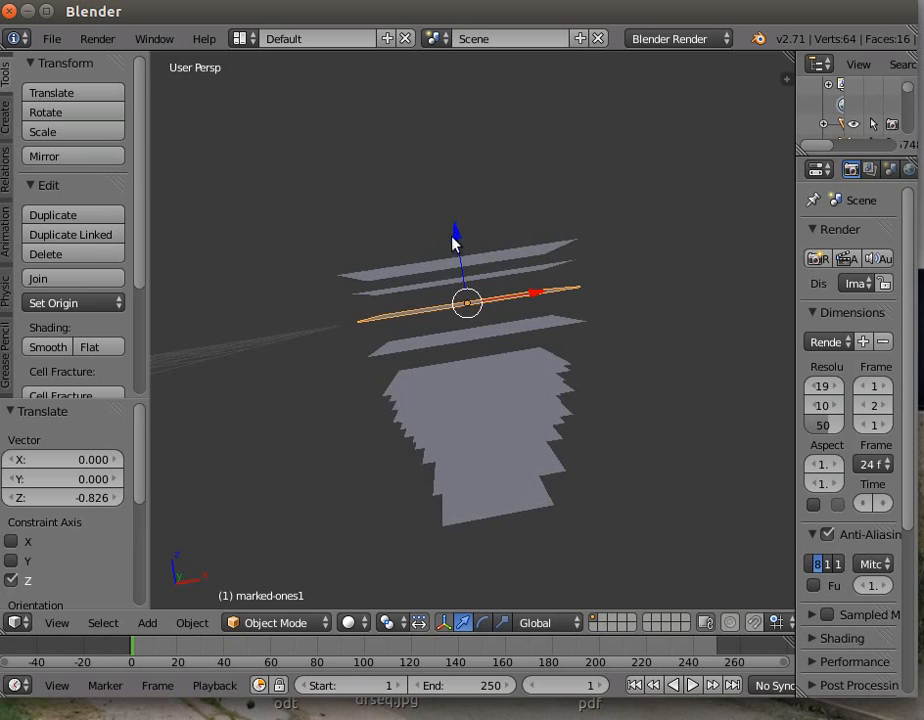
drag(458, 240, 458, 232)
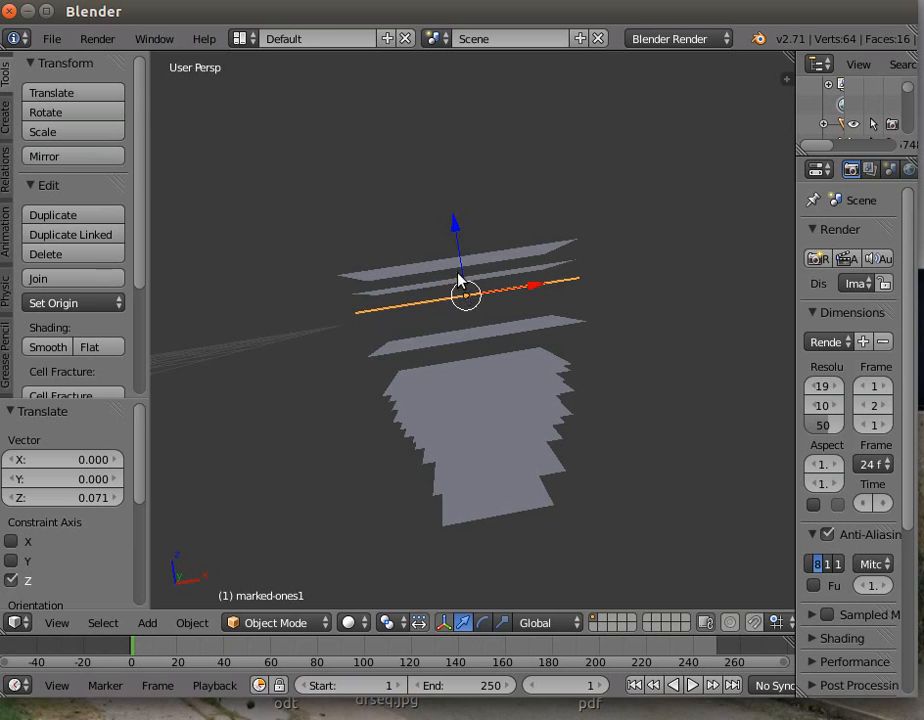
right_click(472, 337)
drag(465, 259, 458, 237)
Raise the SphinxProfil plane by about 0.395 and the obamas-funny-moments5 plane by about 0.289 along Z
drag(470, 357, 470, 365)
right_click(470, 365)
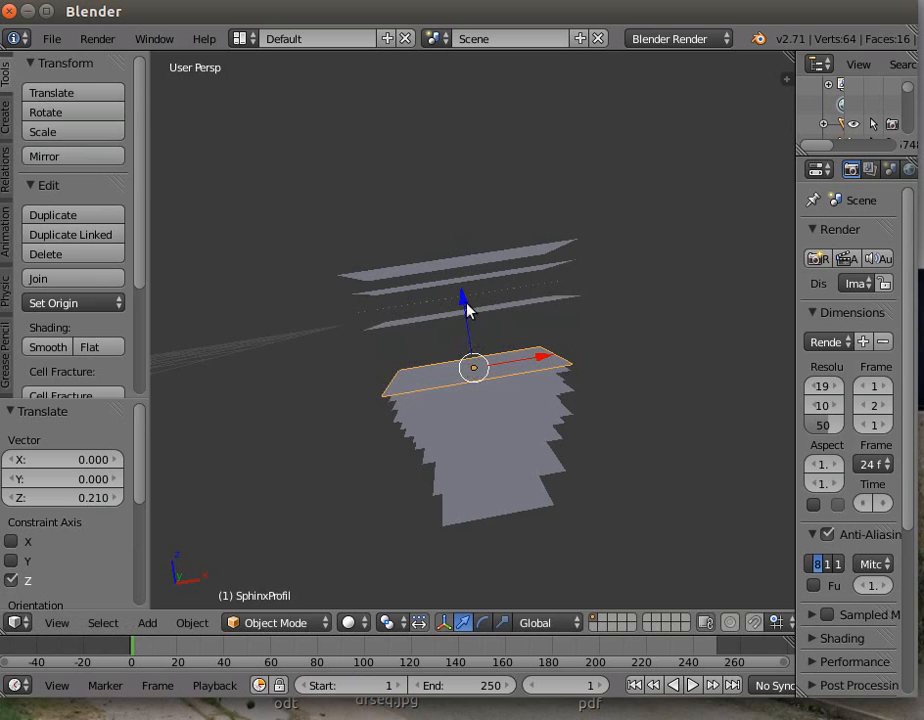
drag(466, 305, 464, 265)
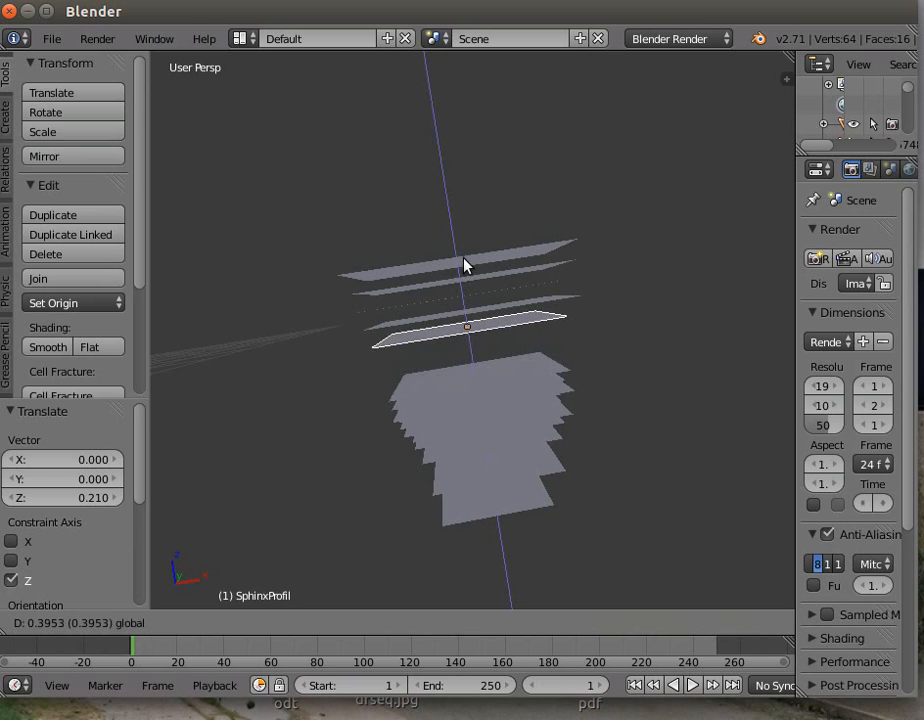
click(472, 377)
right_click(472, 377)
drag(466, 313, 466, 283)
click(466, 283)
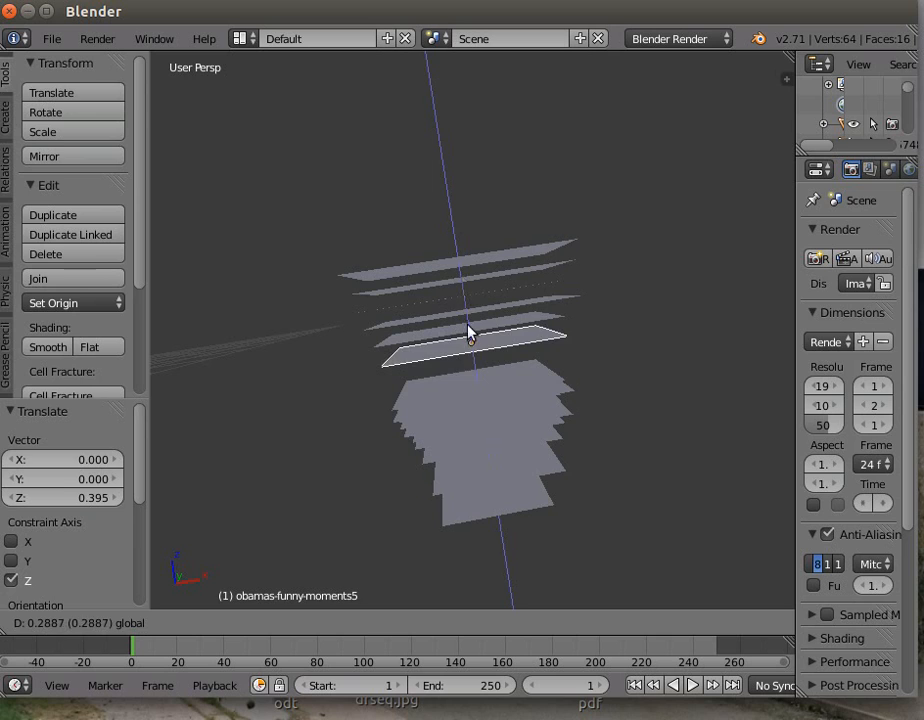
Raise the next planes below obamas-funny-moments5 along Z, including the NASAGlennUFO plane by about 0.047
right_click(467, 390)
drag(465, 318, 465, 297)
drag(474, 409, 472, 397)
right_click(473, 396)
drag(471, 322, 472, 322)
right_click(473, 401)
drag(466, 321, 470, 320)
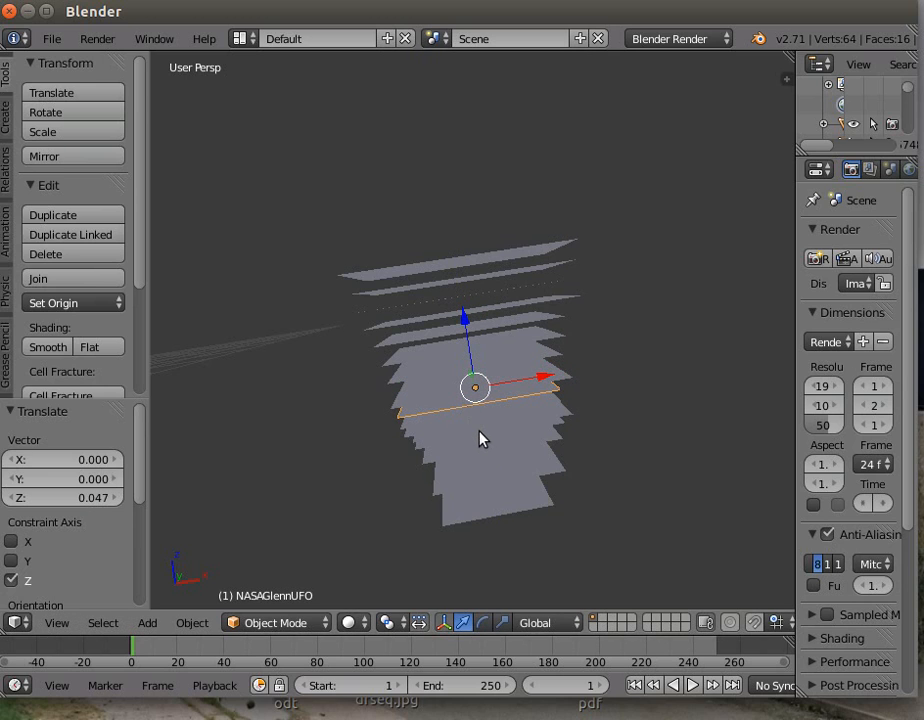
Raise the planes below Brazil-UFO-news-politics-military along Z, including the funny-Paranormal-Activity-black-men plane by about 0.276
right_click(475, 430)
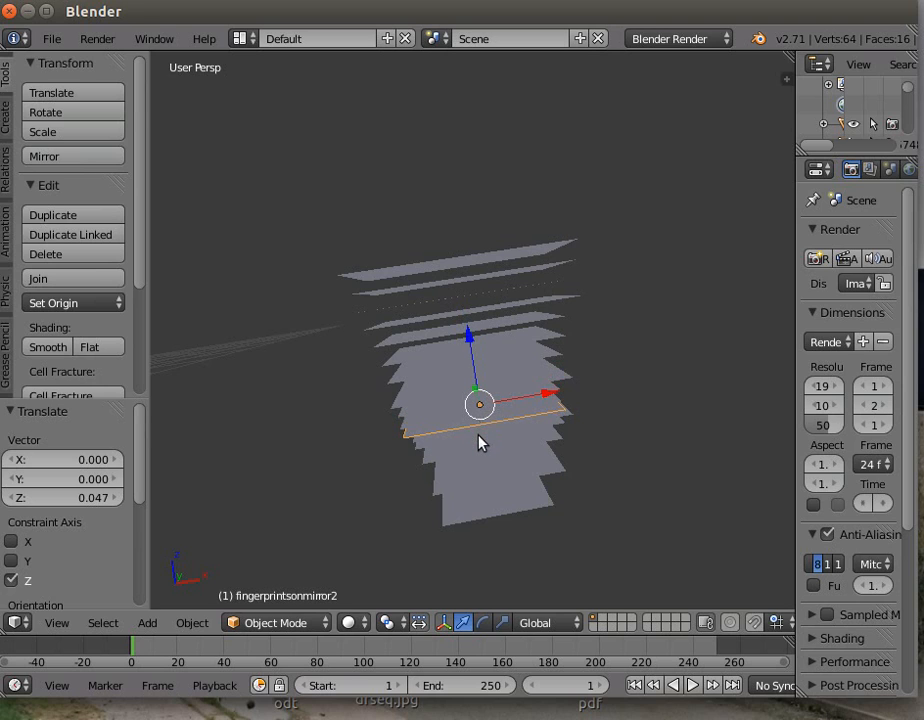
right_click(479, 440)
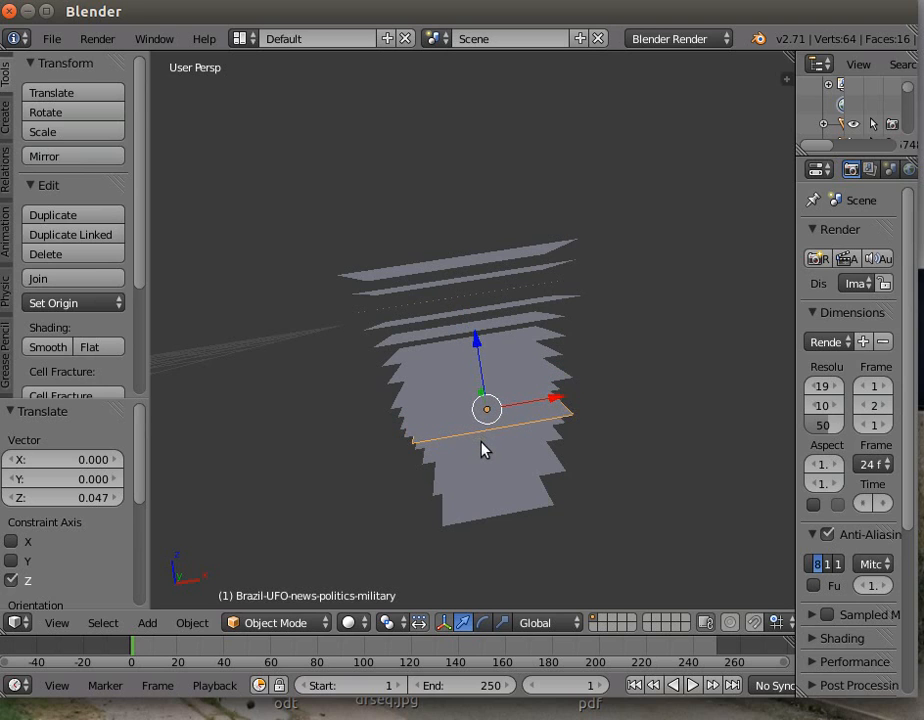
right_click(486, 459)
mouse_move(480, 368)
mouse_down()
mouse_move(486, 388)
mouse_move(483, 363)
mouse_up()
right_click(493, 458)
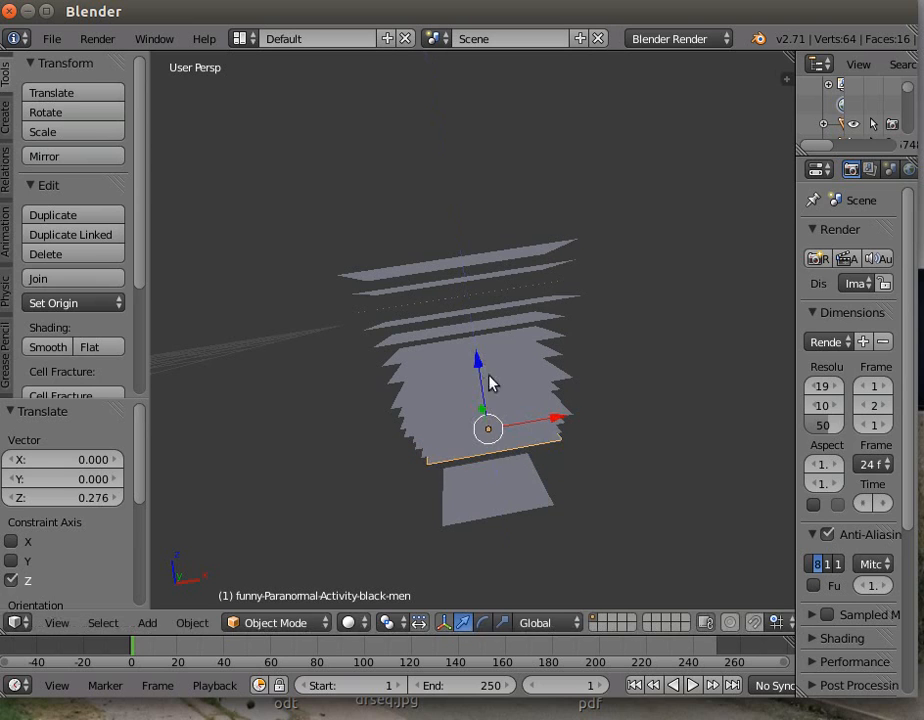
Raise the viscera plane by about 0.483 along Z and shift it about 0.039 along X
right_click(492, 487)
drag(481, 411, 478, 372)
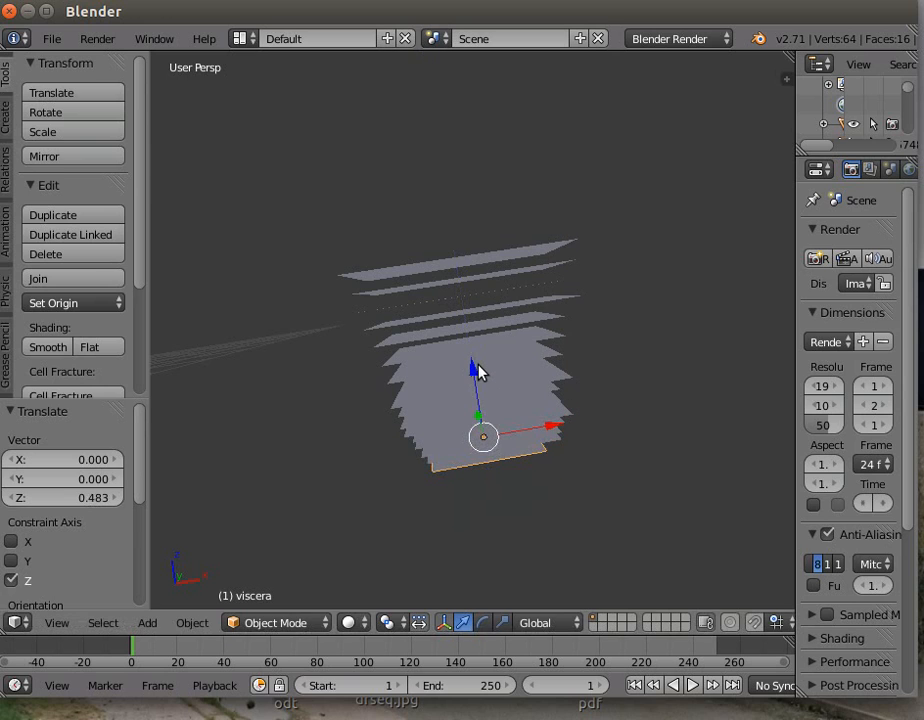
drag(553, 427, 558, 428)
Widen the properties editor and set the material Emit of the topmost plane, Paranormal-Activity-4-ending-Witches-Army-Demons, to 1.00
middle_drag(406, 467, 213, 492)
middle_drag(360, 566, 340, 537)
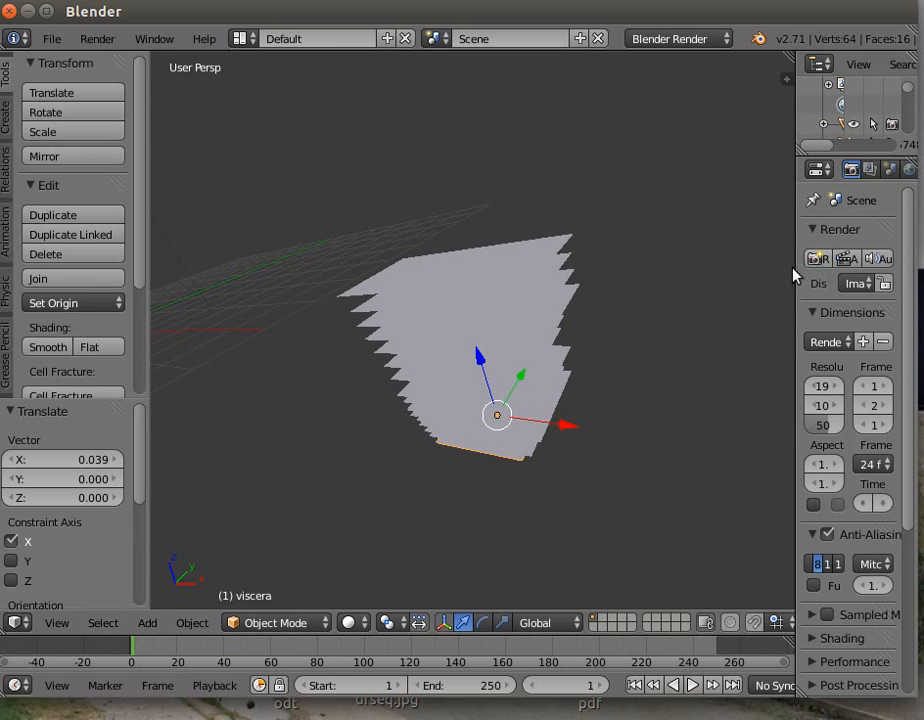
drag(796, 266, 653, 252)
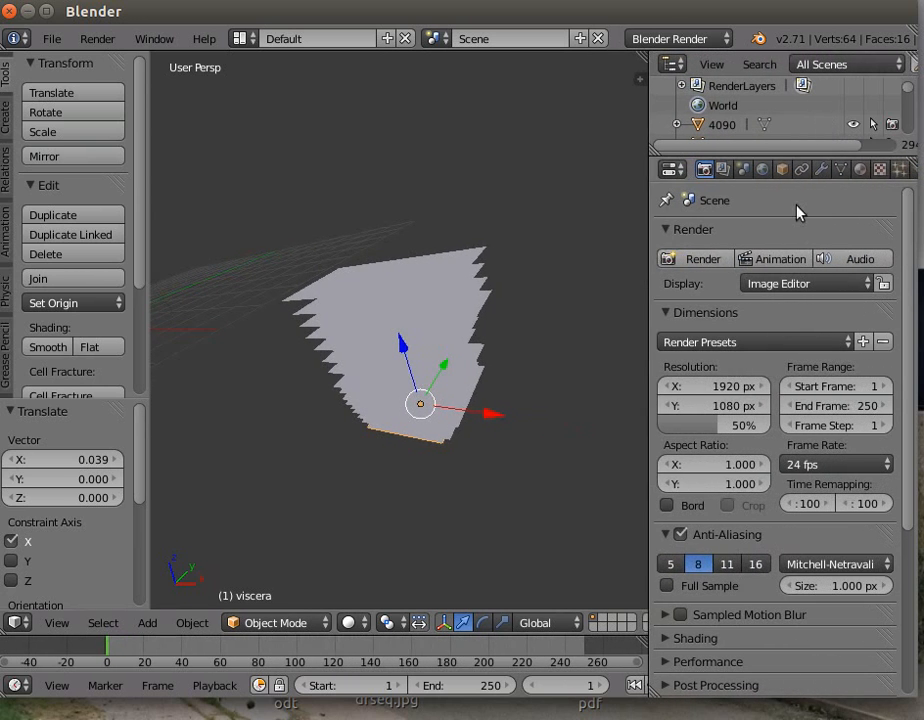
right_click(422, 268)
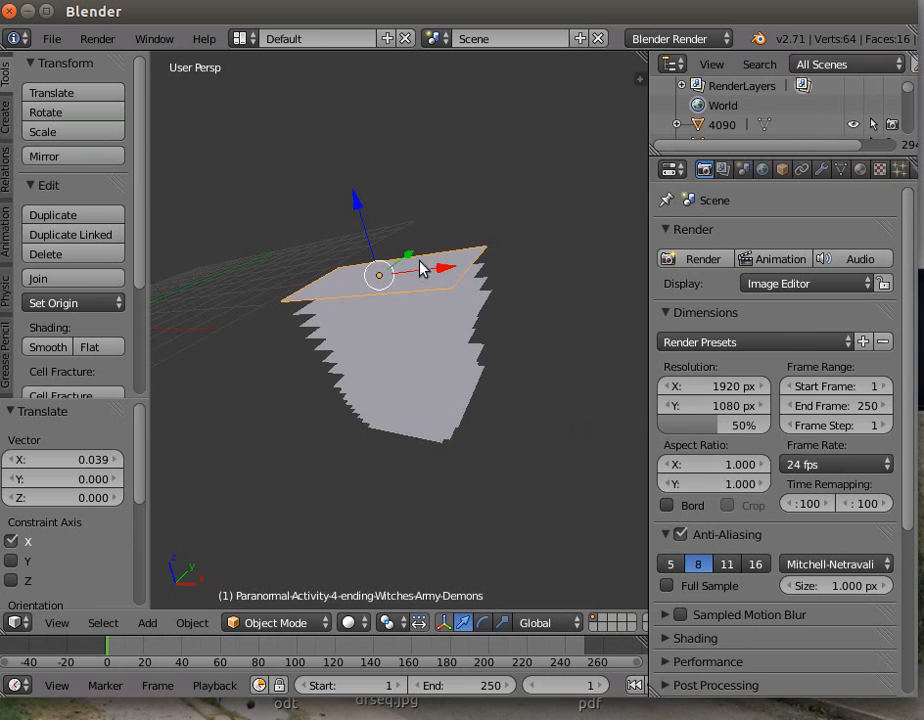
click(859, 170)
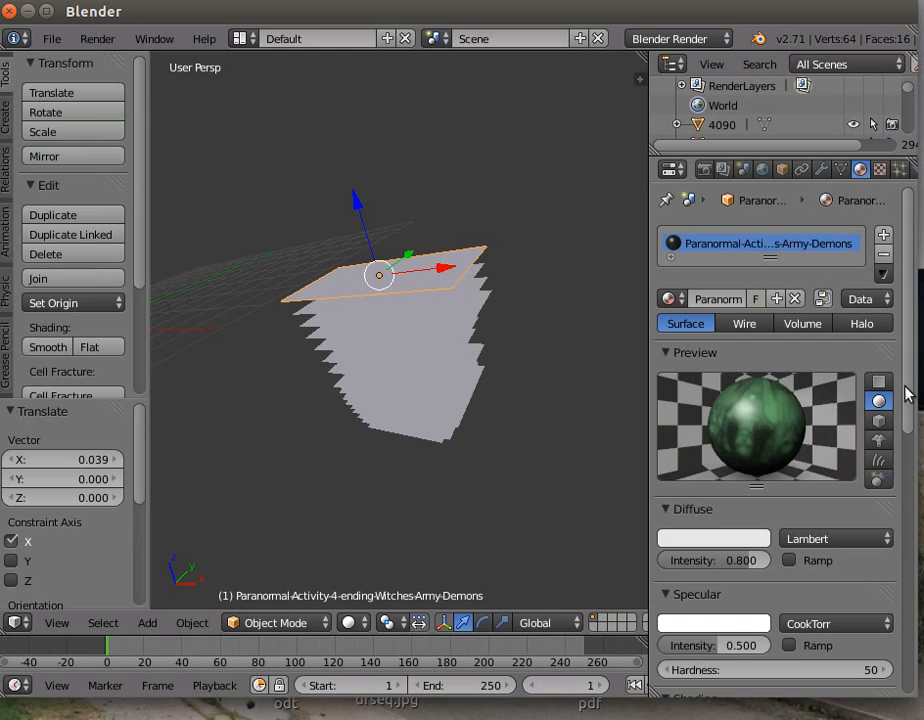
scroll(912, 500, down, 5)
scroll(912, 500, down, 4)
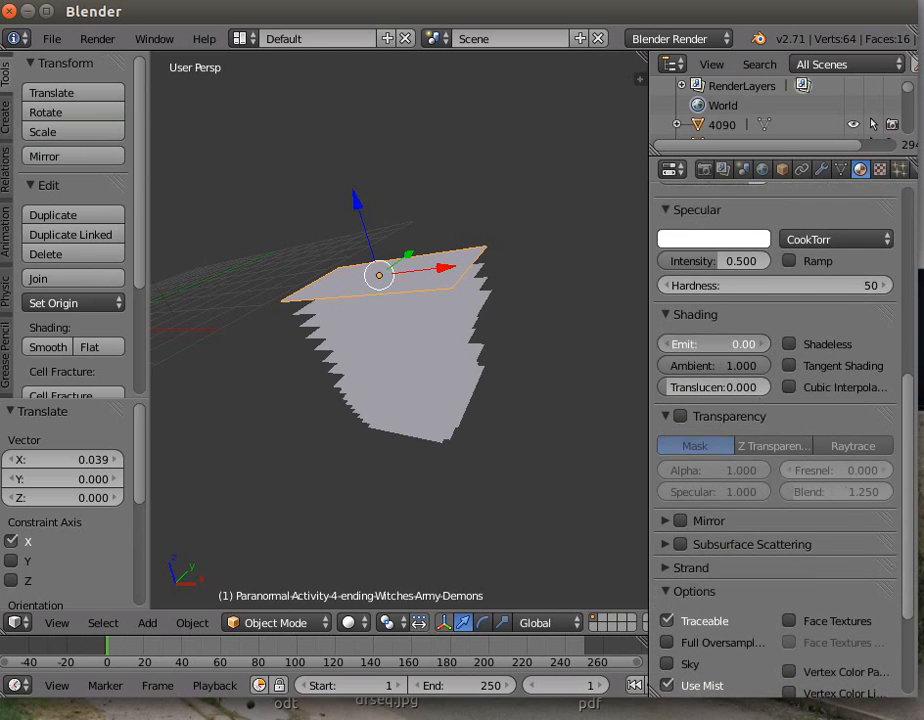
click(695, 343)
text(1)
key(Return)
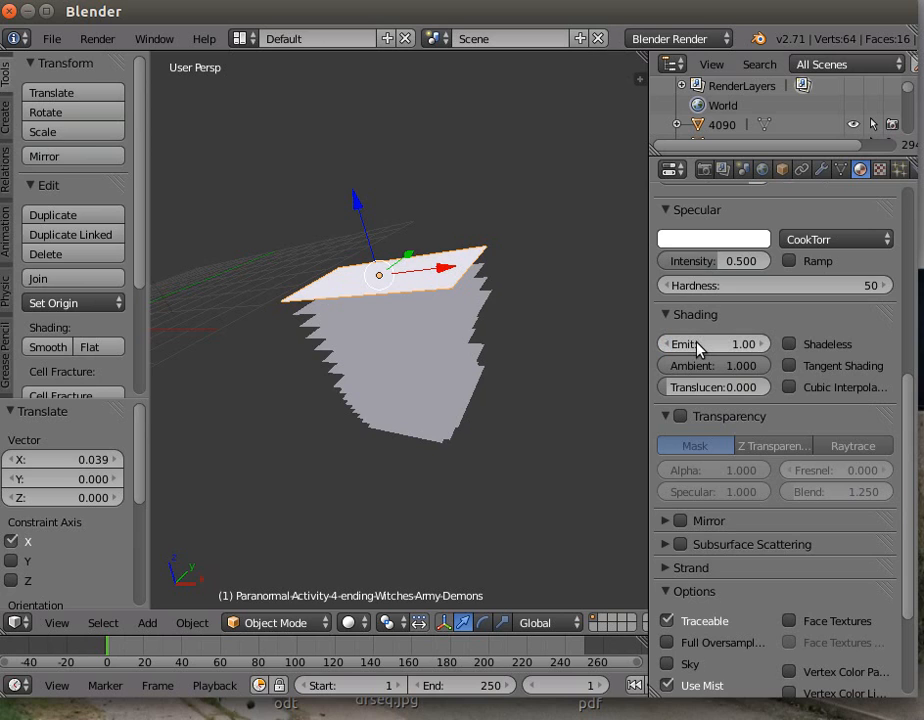
right_click(384, 304)
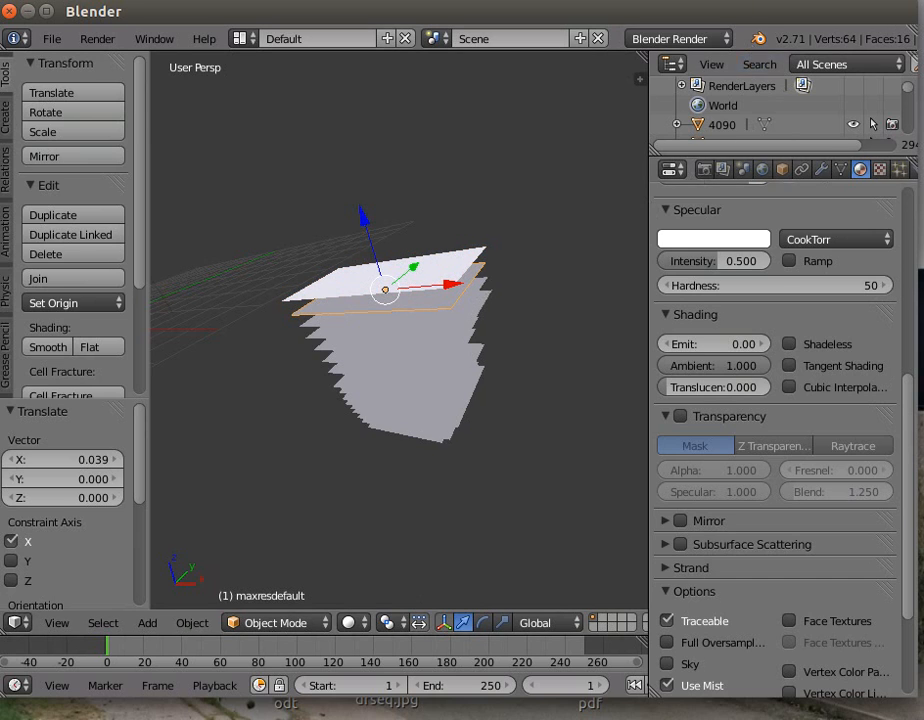
click(726, 0)
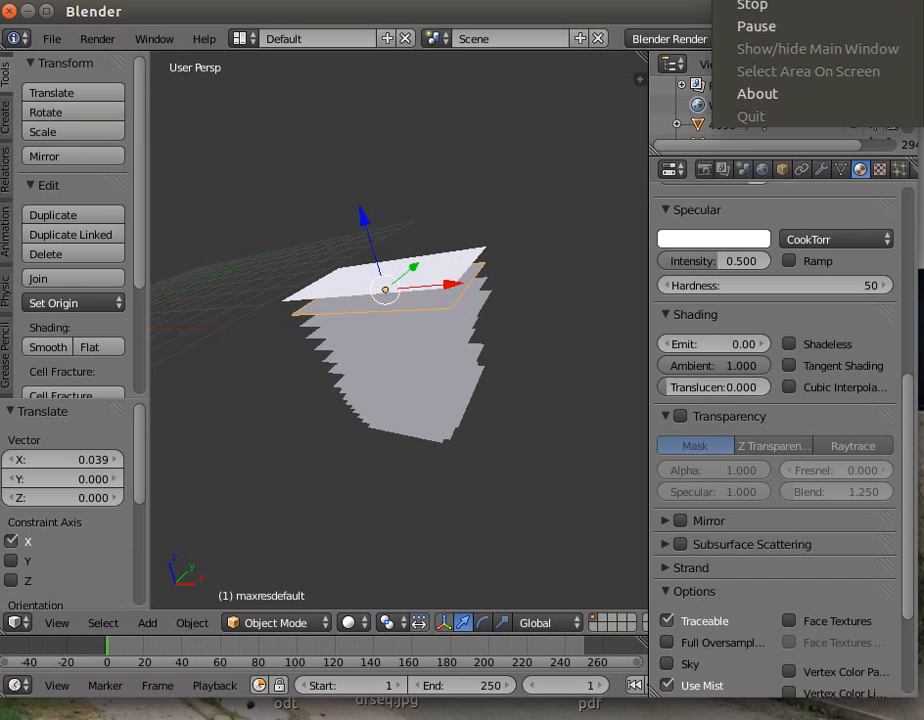
click(758, 28)
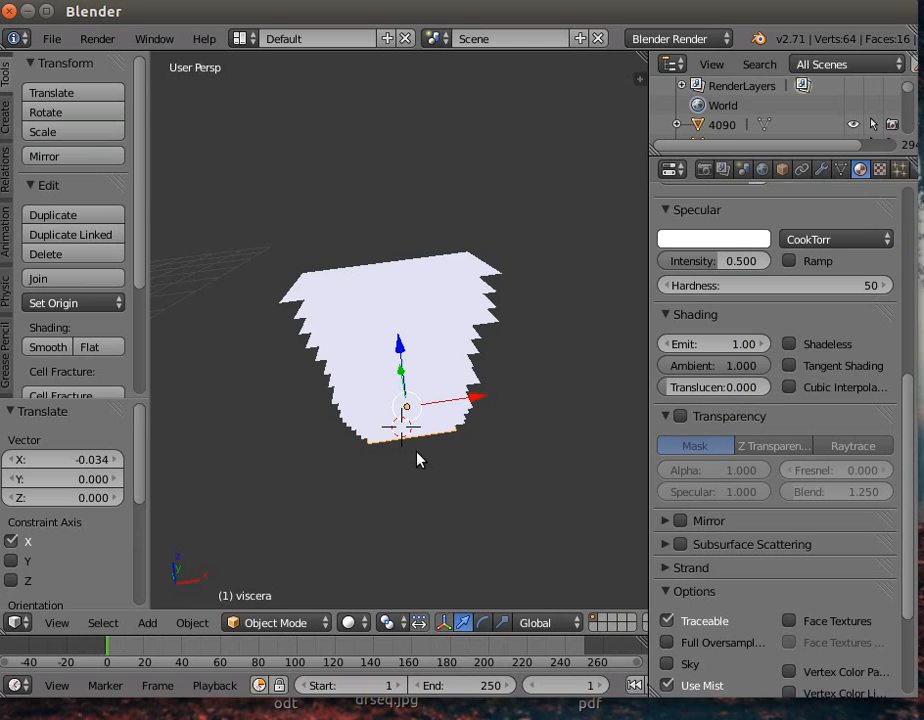
Box-select all the stacked image planes and move them about -11.631 along X in the top view
key(ctrl+b)
drag(249, 487, 573, 181)
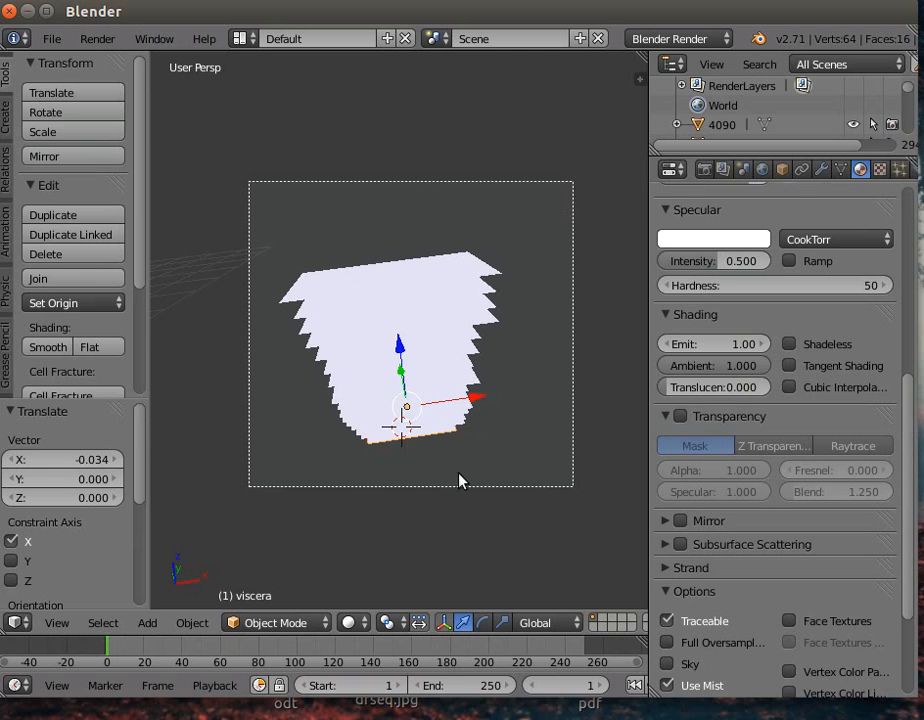
key(shift+z)
click(57, 622)
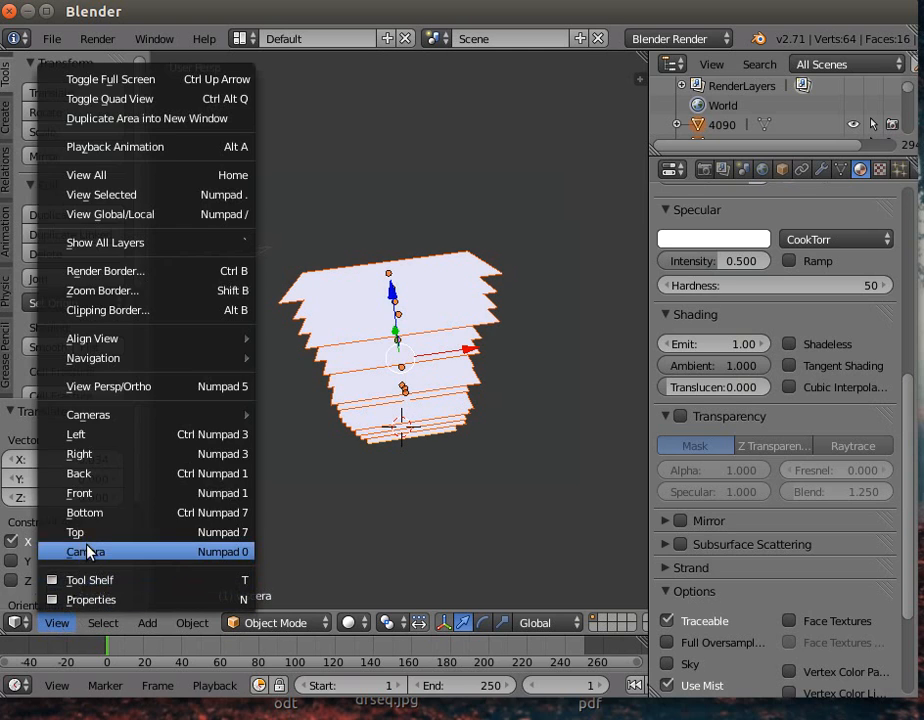
click(90, 533)
scroll(278, 476, down, 6)
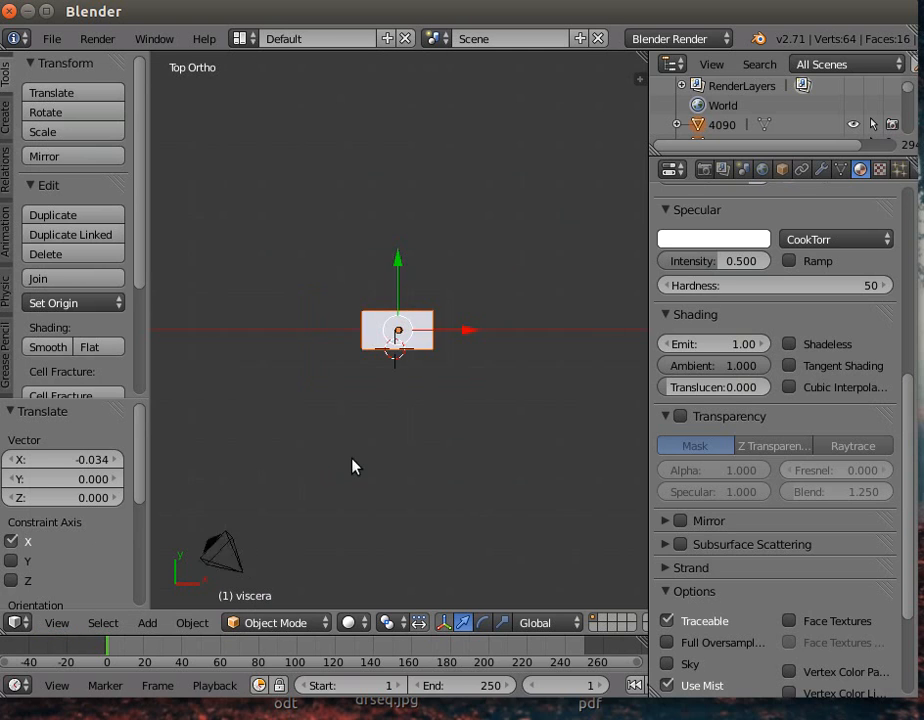
drag(470, 331, 296, 331)
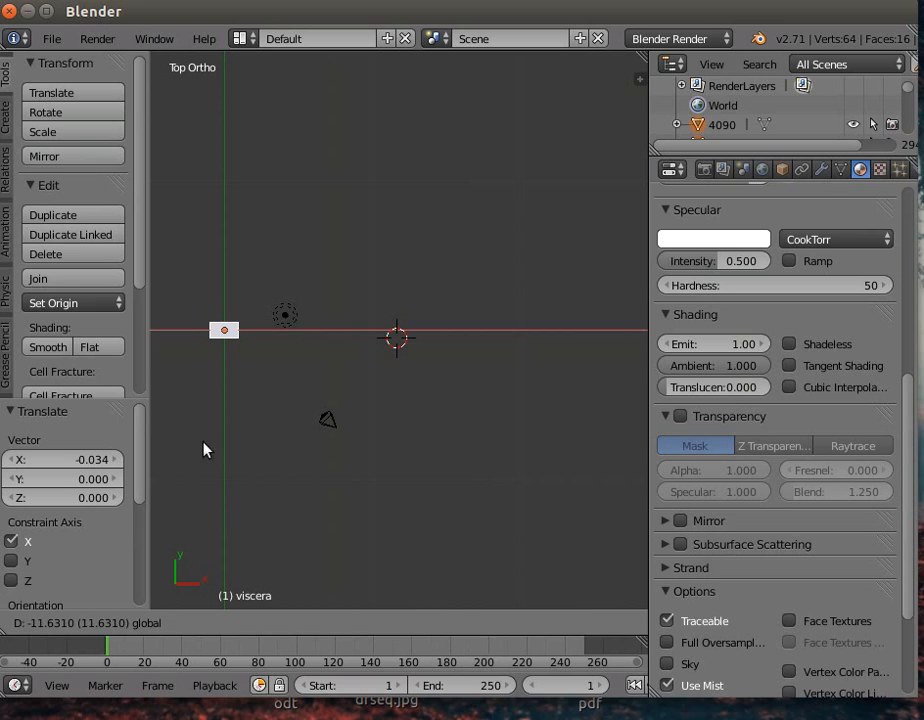
drag(203, 450, 203, 450)
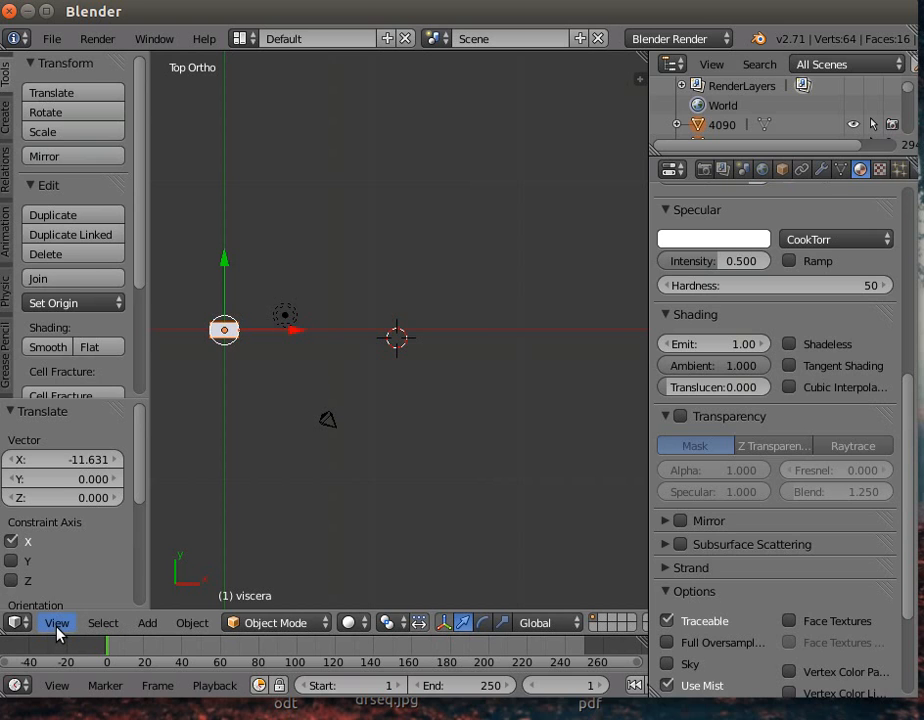
Frame the selected planes from the top and align the active camera to this view
click(57, 624)
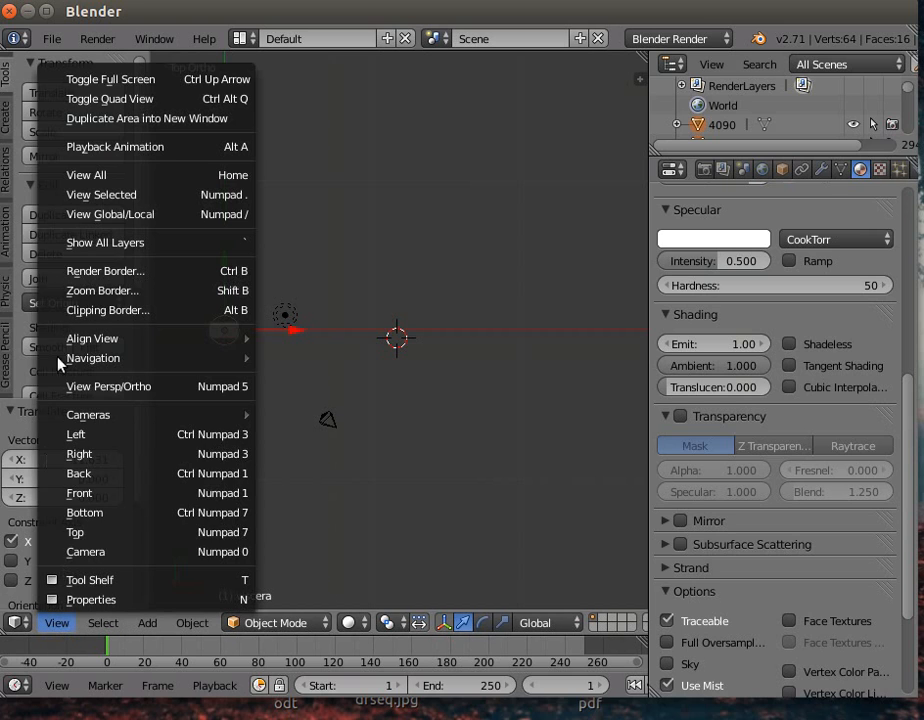
click(106, 194)
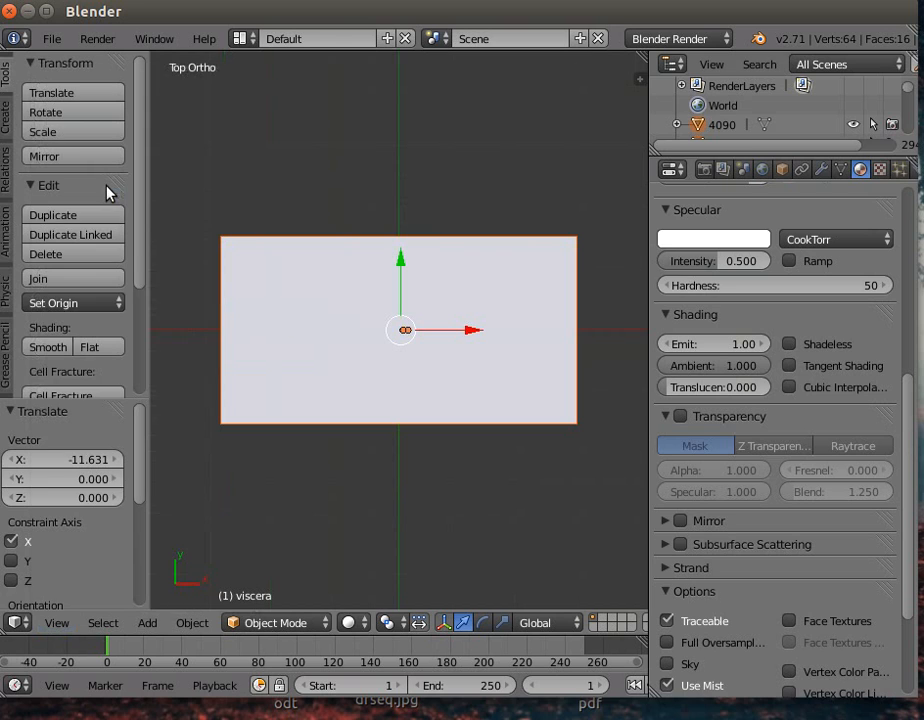
click(66, 629)
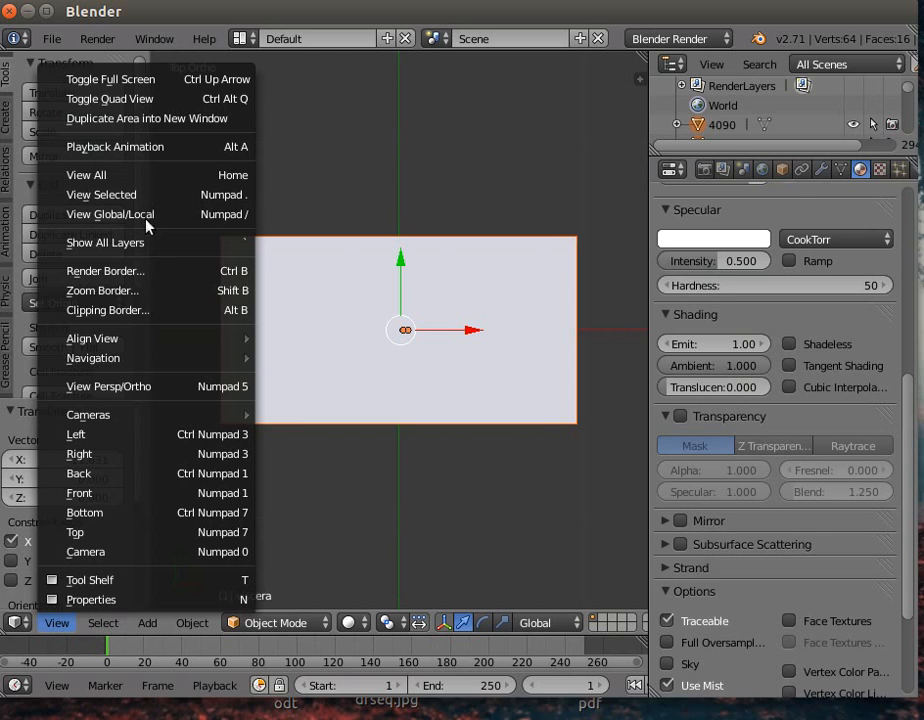
mouse_move(175, 338)
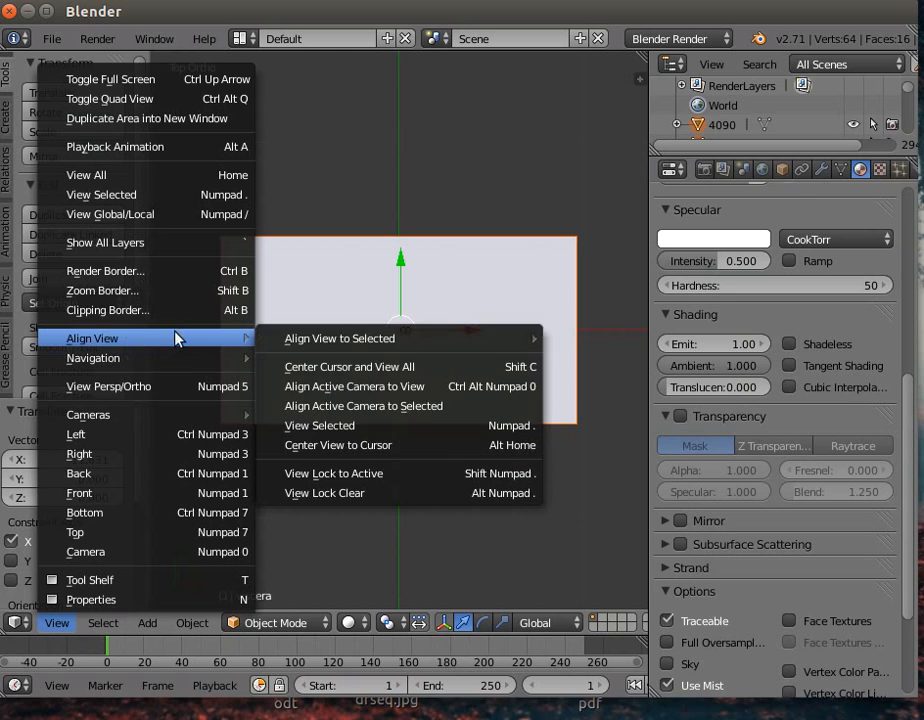
click(368, 388)
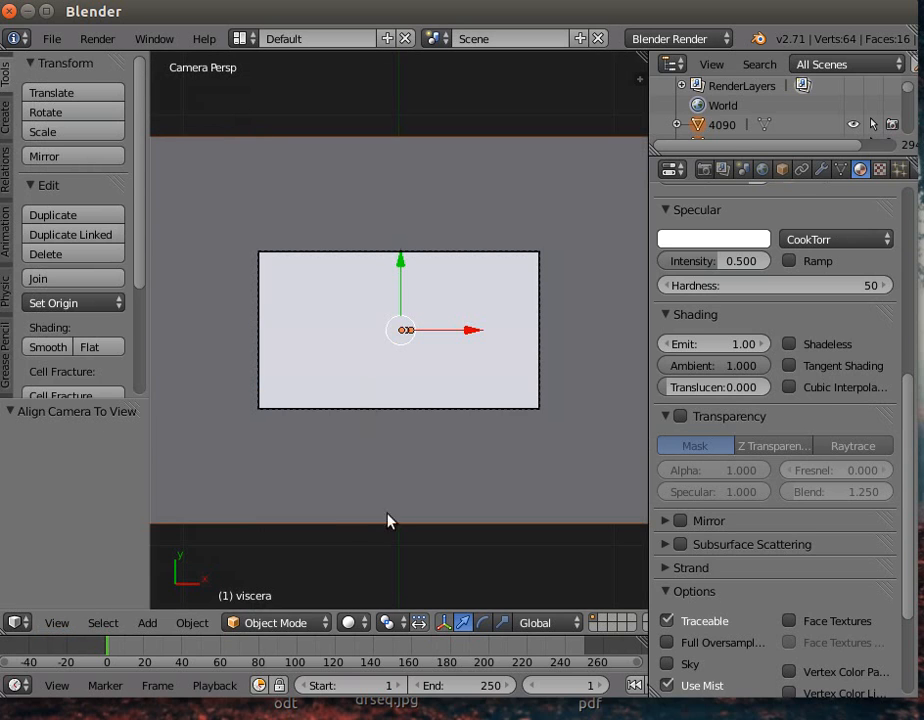
scroll(412, 503, down, 3)
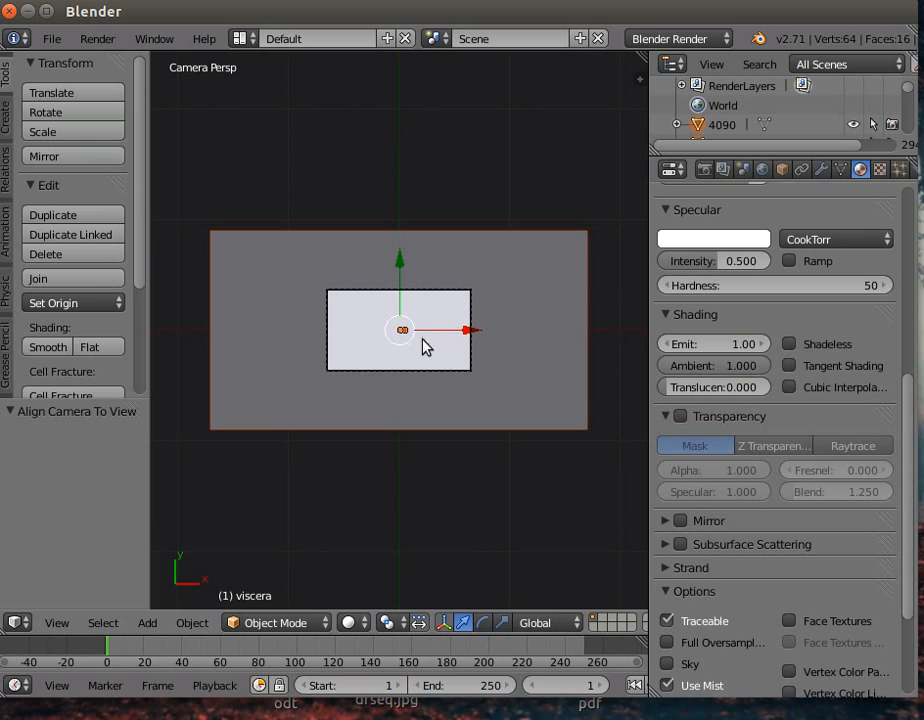
Try setting the viscera plane's Z location to about -1.2413 in its object properties, and undo the location change
click(783, 171)
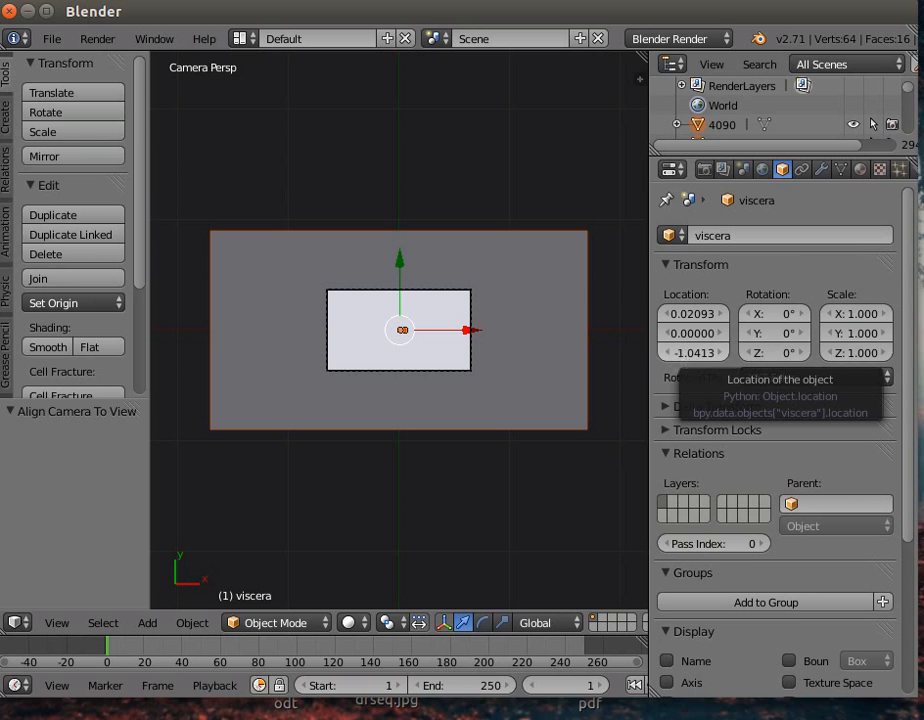
mouse_move(693, 353)
mouse_down()
mouse_move(775, 353)
mouse_move(683, 353)
mouse_up()
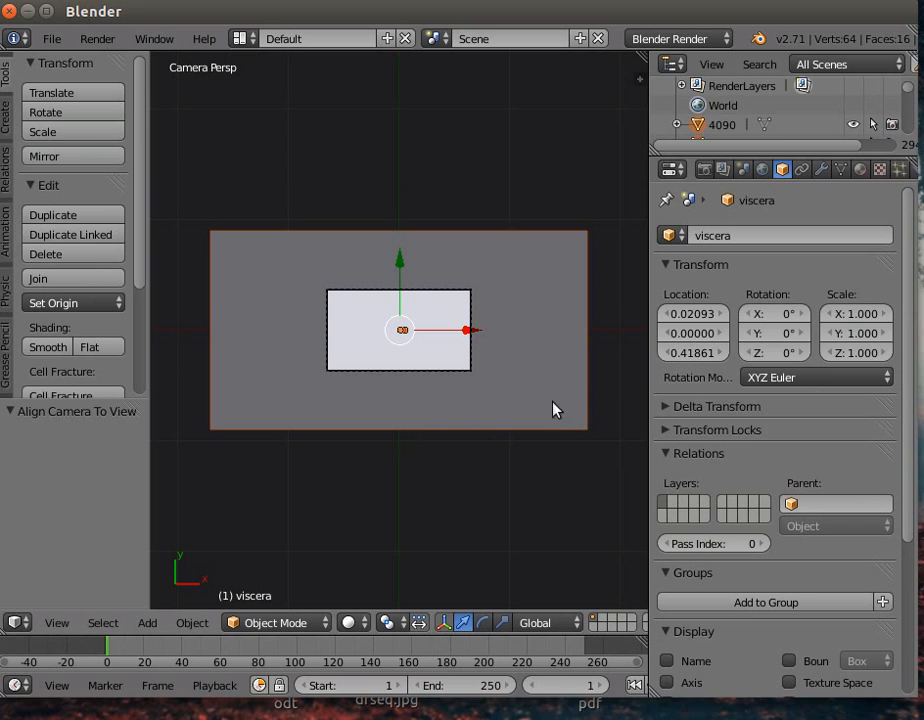
mouse_move(703, 357)
mouse_down()
mouse_move(660, 355)
mouse_move(711, 348)
mouse_up()
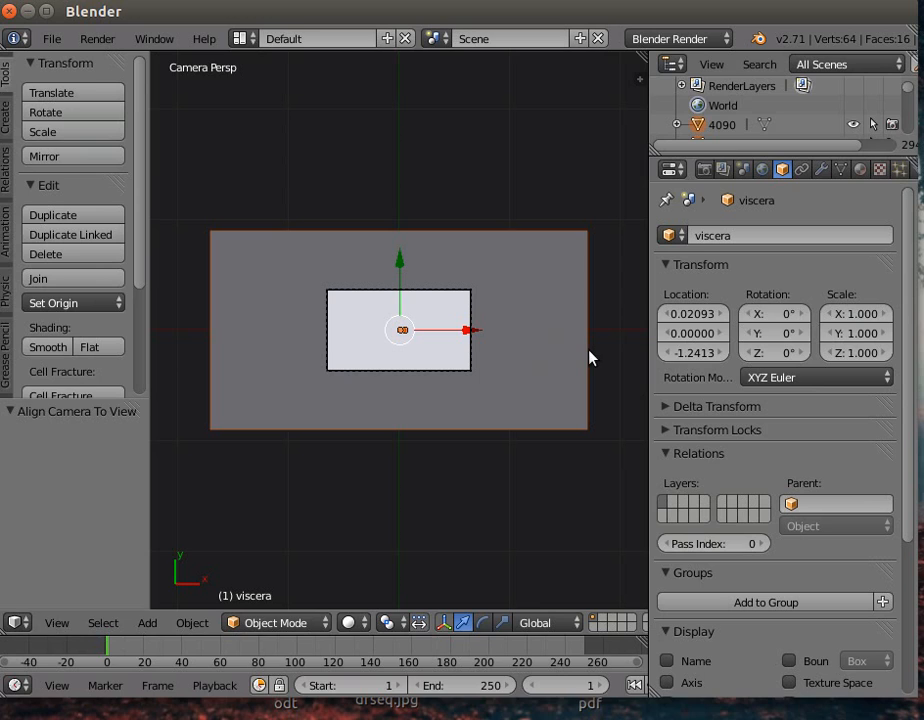
key(ctrl+z)
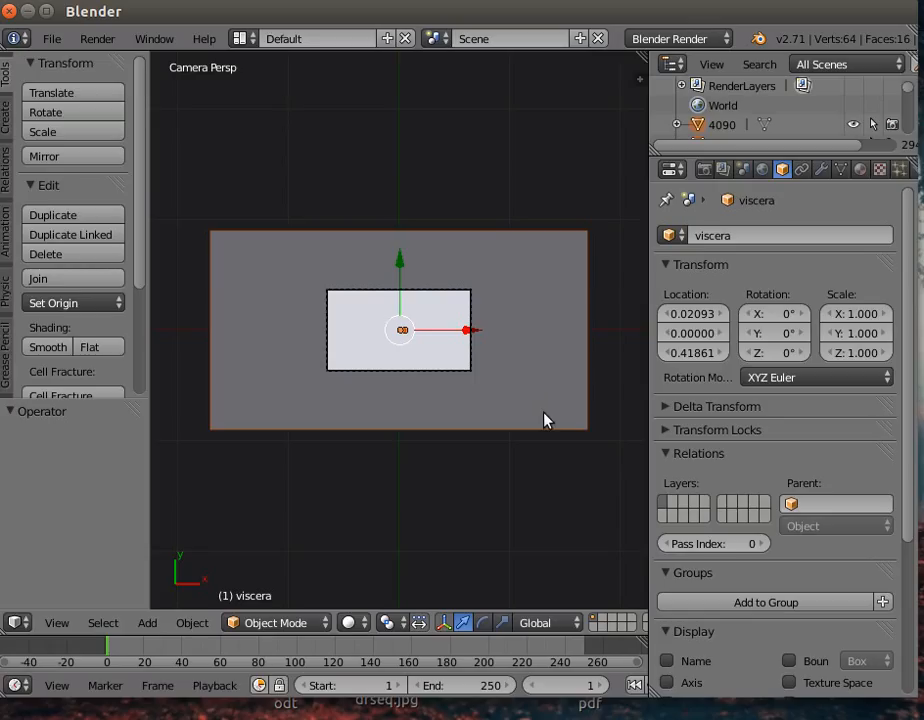
key(ctrl+z)
Select the camera and raise its Z location to 2.48191 so the top plane about fills the frame
right_click(408, 376)
right_click(398, 430)
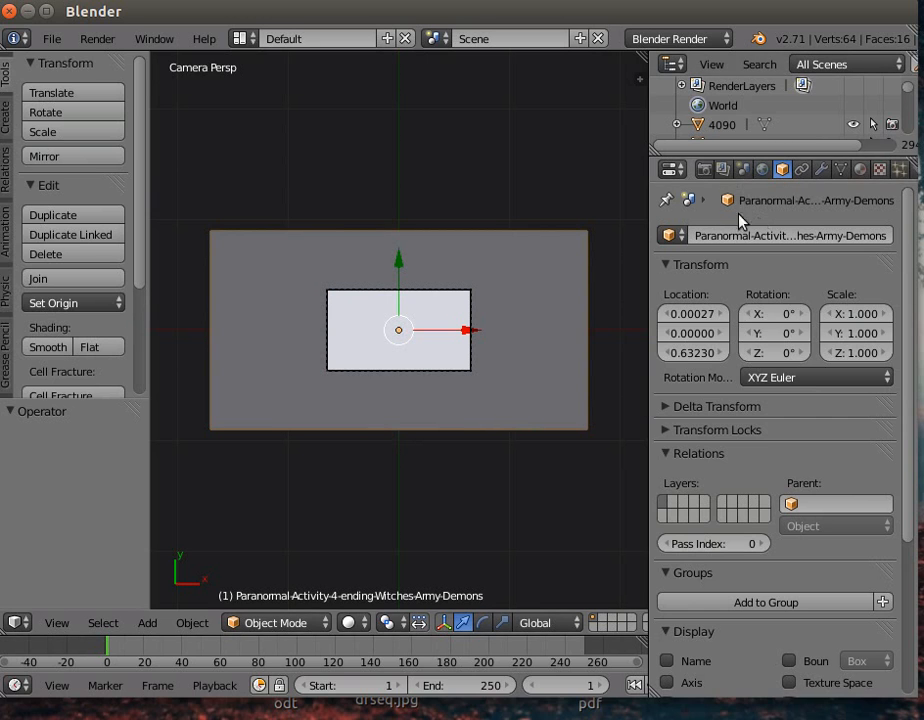
right_click(419, 368)
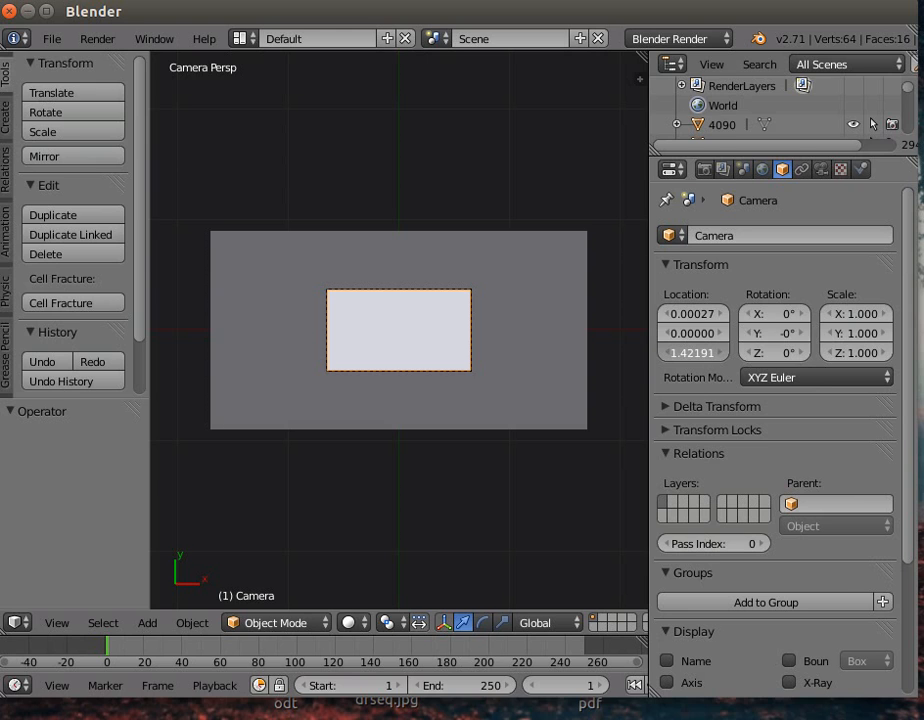
drag(692, 353, 798, 353)
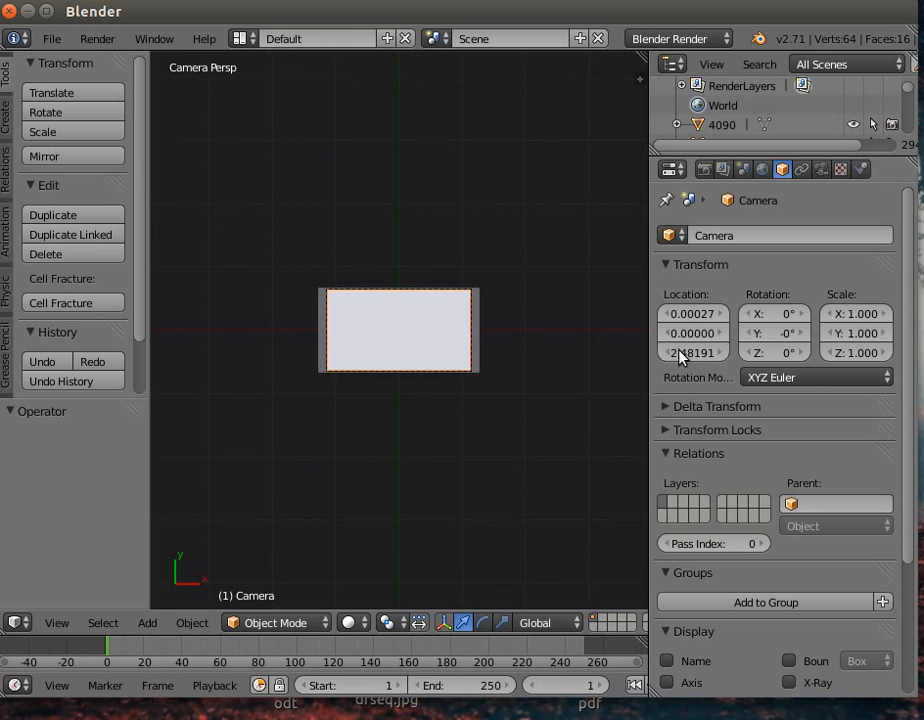
Render the current frame as an image and fit the whole render result in view
click(96, 39)
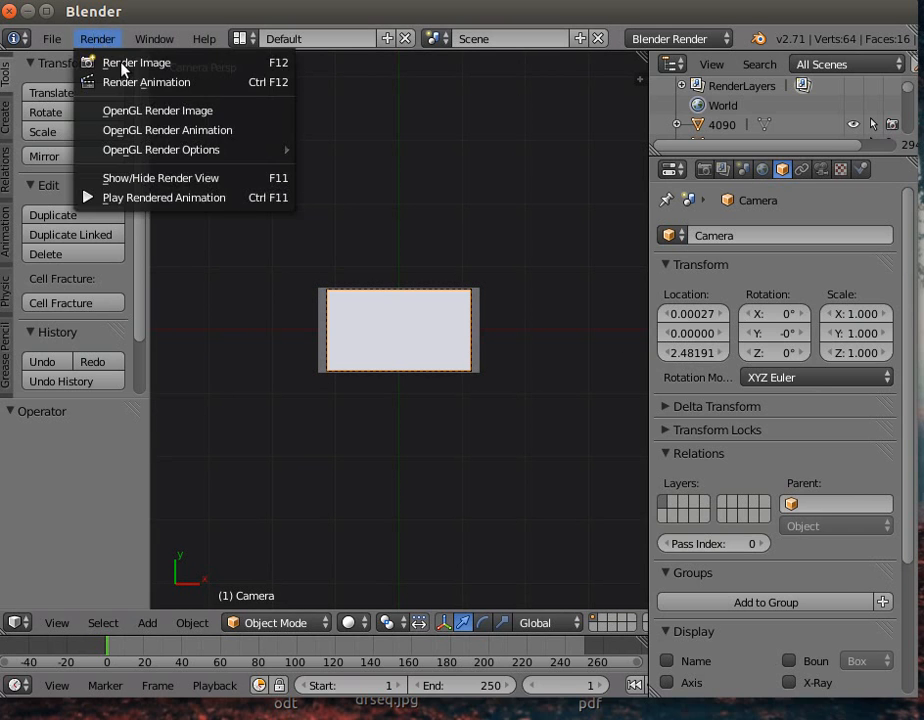
click(119, 63)
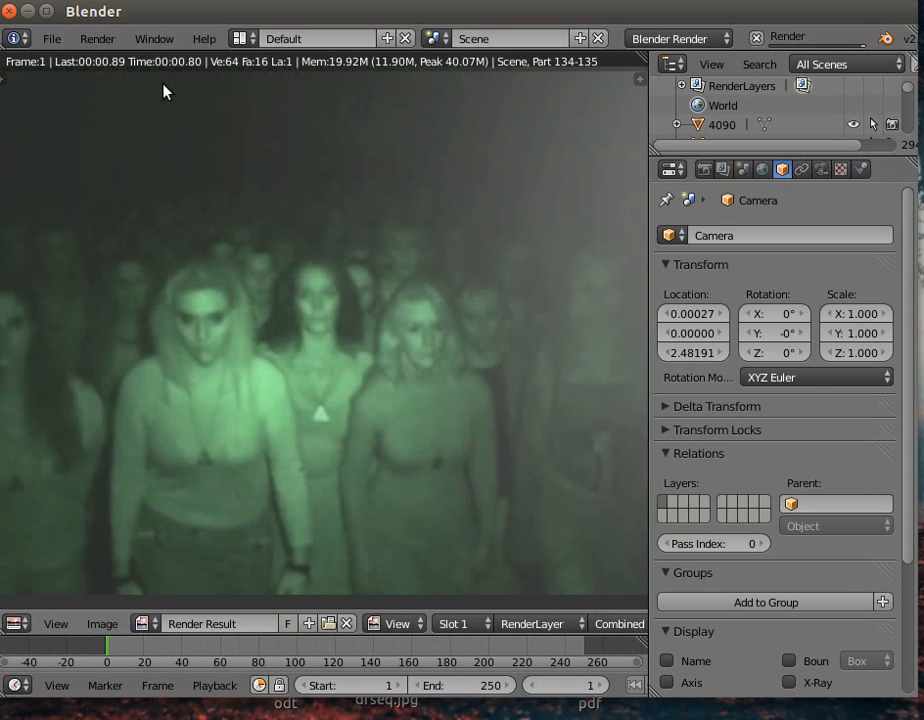
scroll(347, 248, down, 2)
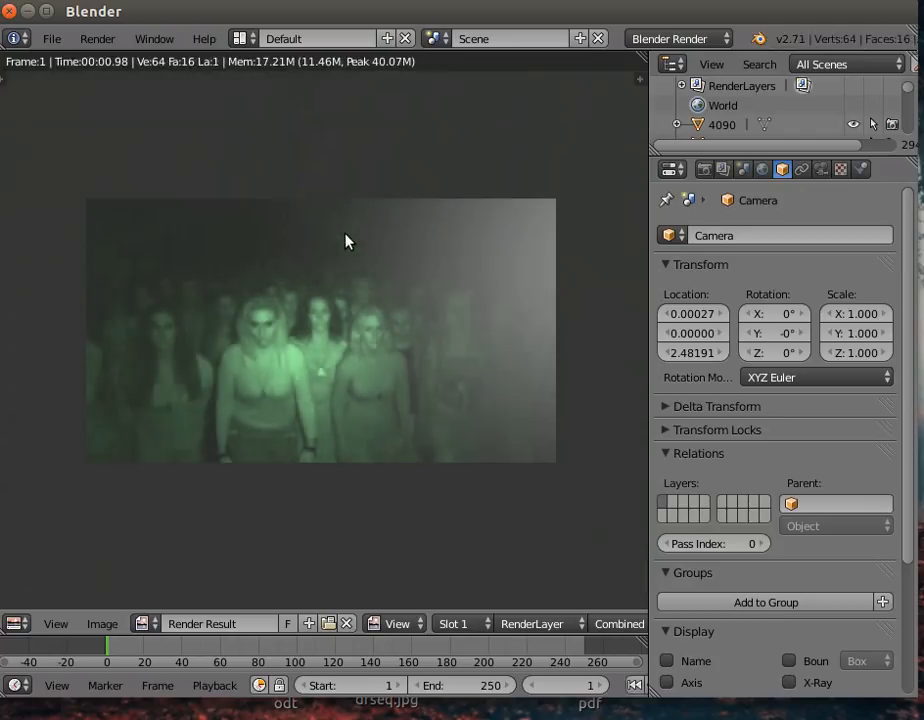
scroll(340, 239, up, 1)
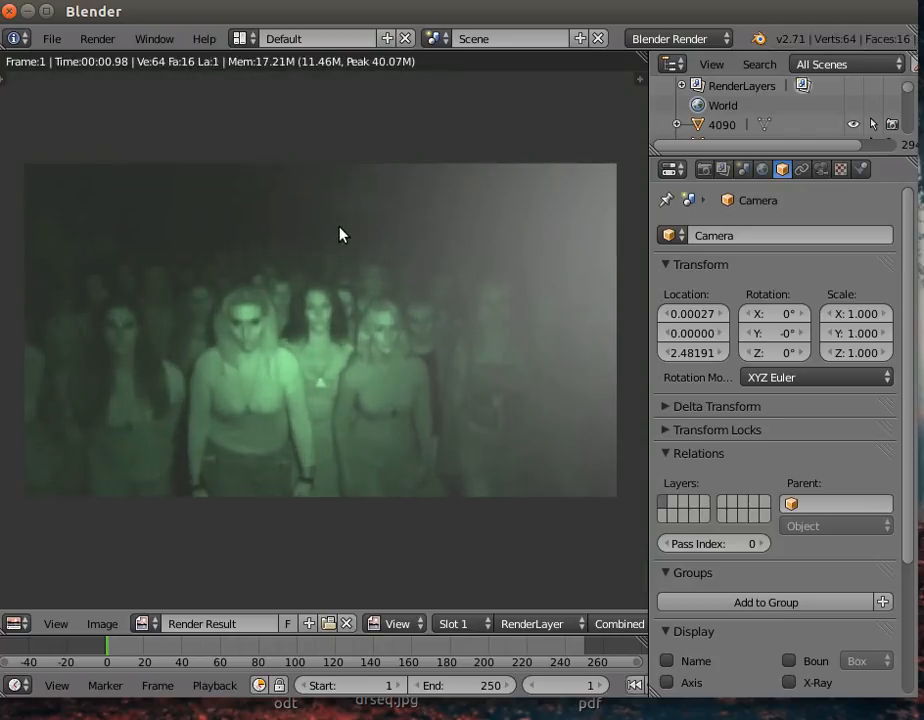
Close the render view and delete the lamp from the scene
click(96, 39)
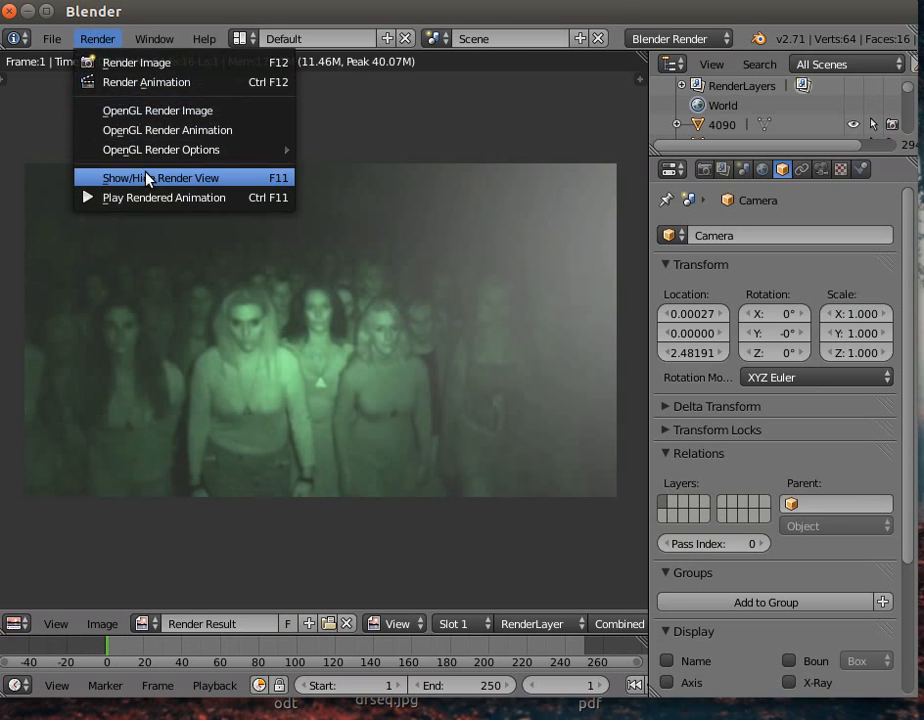
click(148, 178)
middle_drag(241, 353, 400, 322)
scroll(400, 322, down, 5)
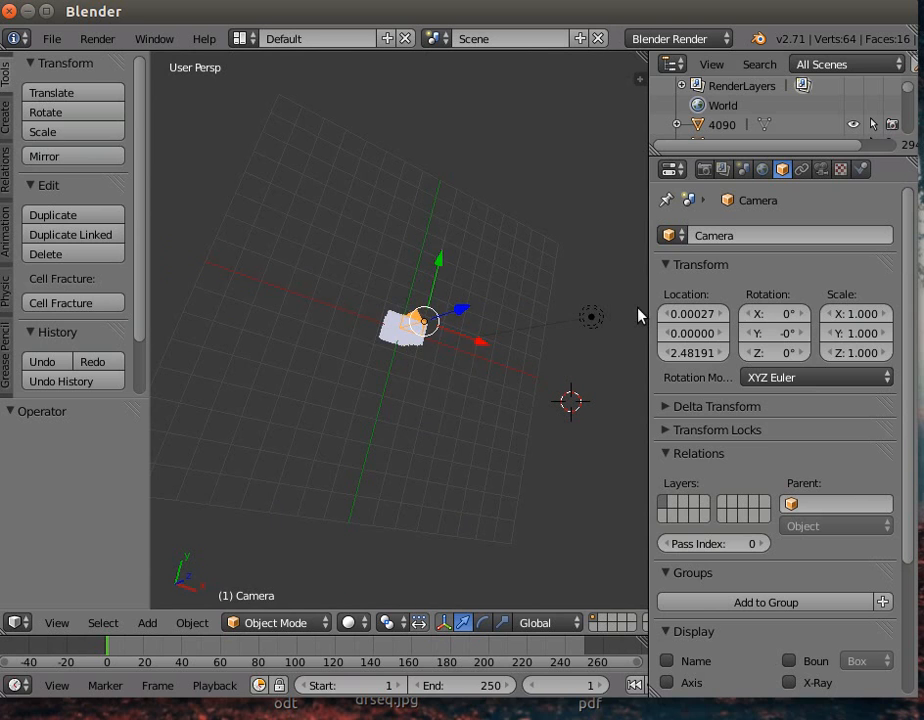
right_click(592, 317)
key(x)
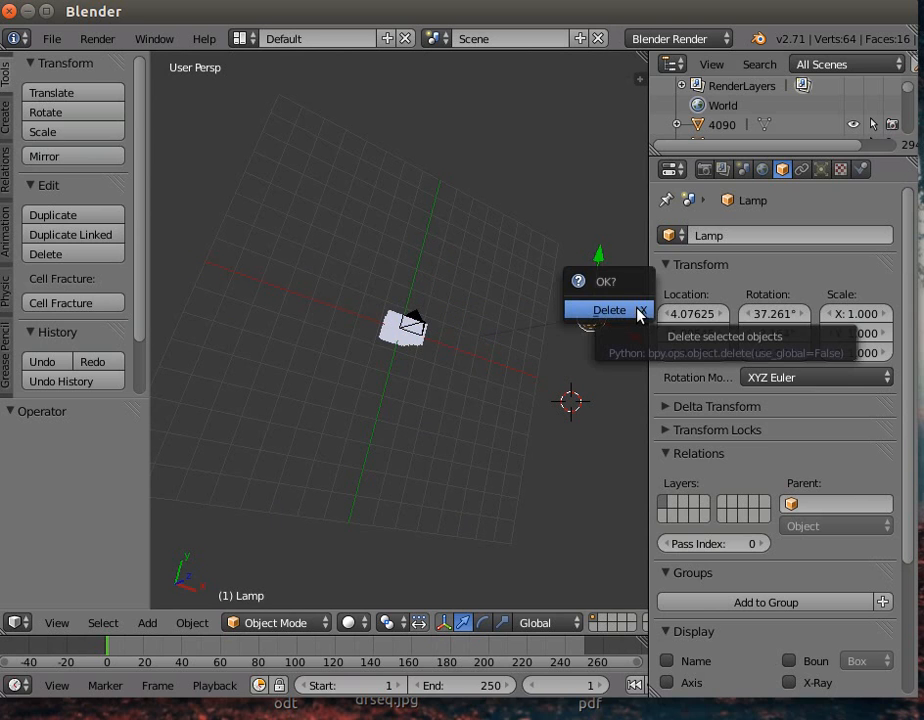
click(640, 312)
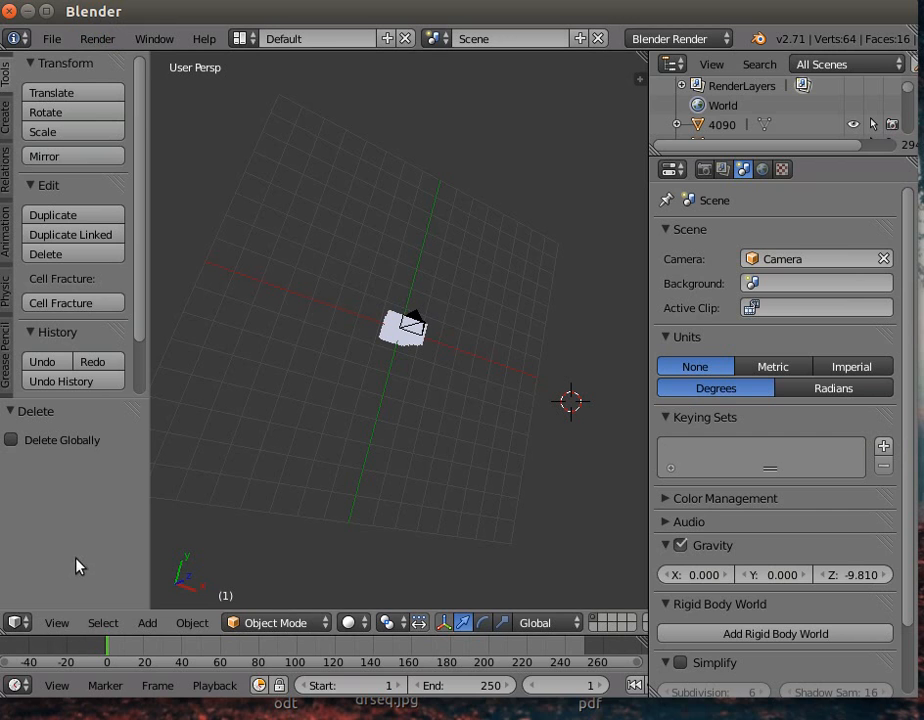
Look through the camera, render the current frame as an image and return to the 3D view
click(60, 625)
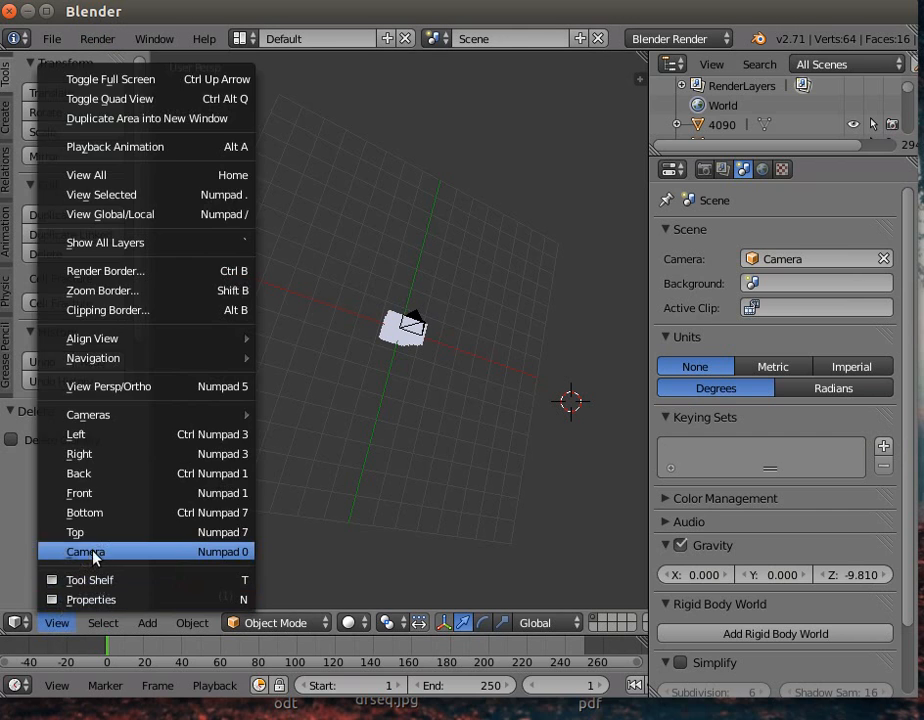
click(93, 553)
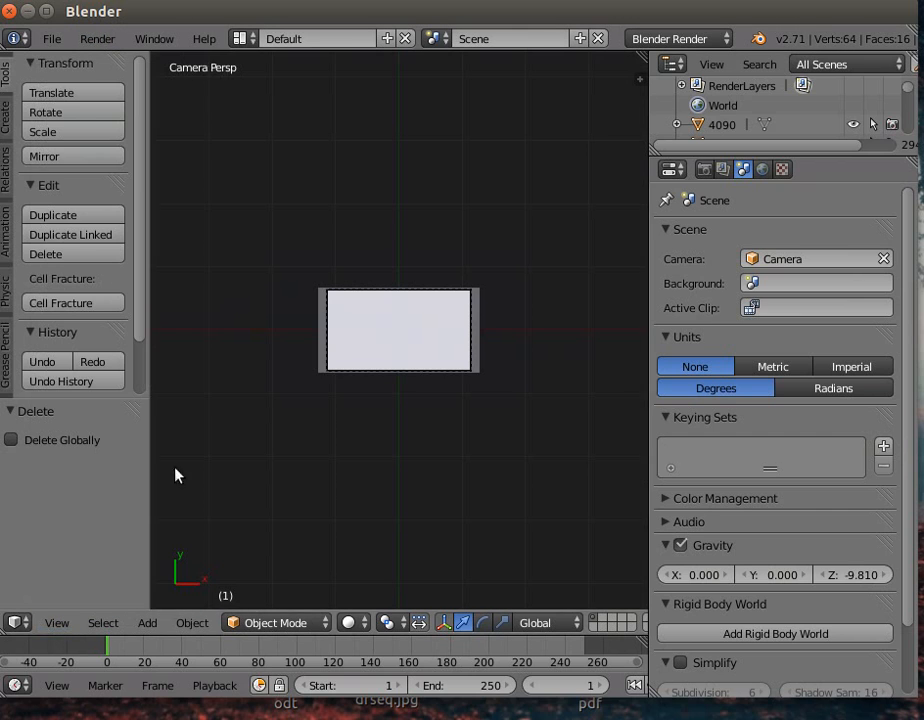
click(95, 38)
click(130, 64)
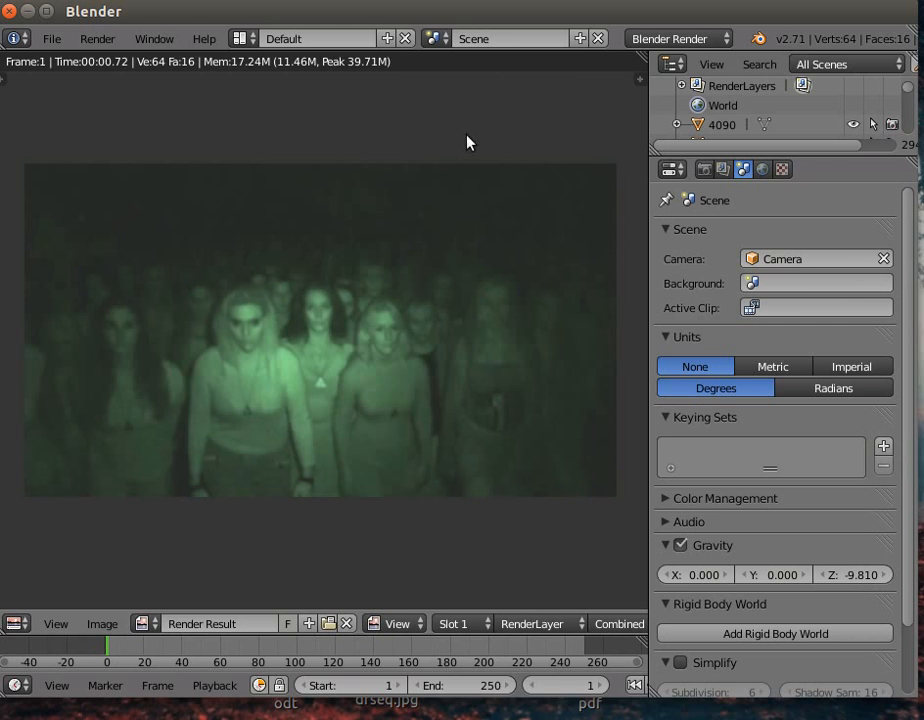
click(98, 39)
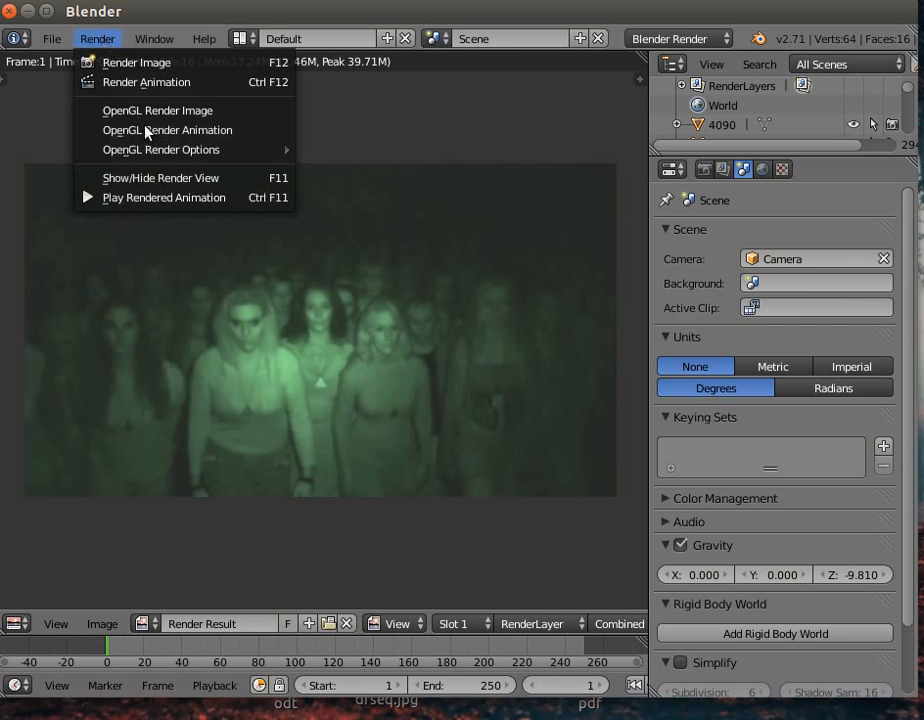
click(165, 180)
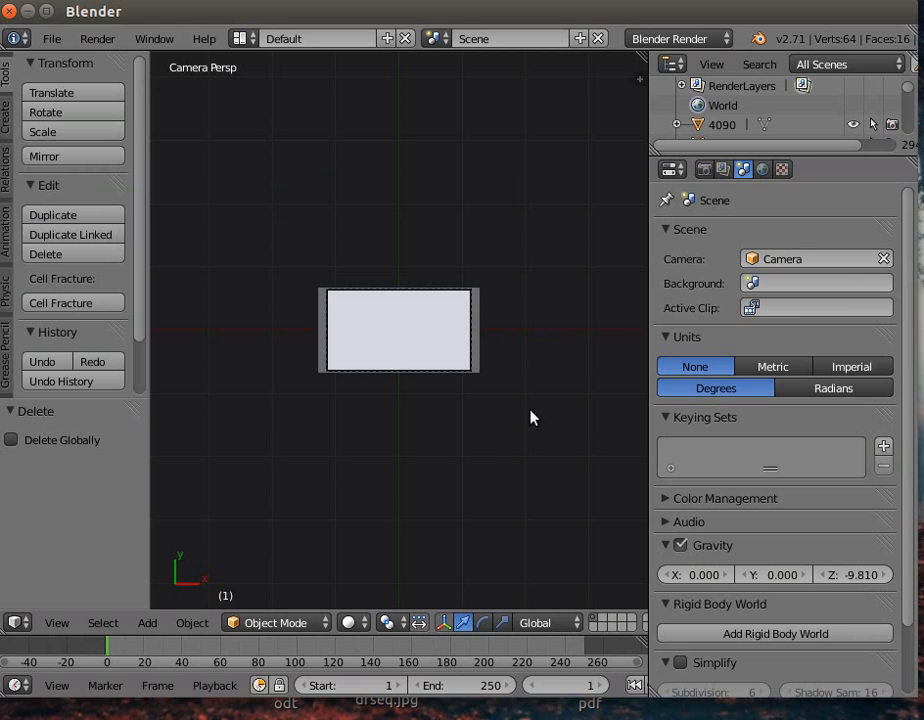
Add a text object to the scene
scroll(338, 435, down, 2)
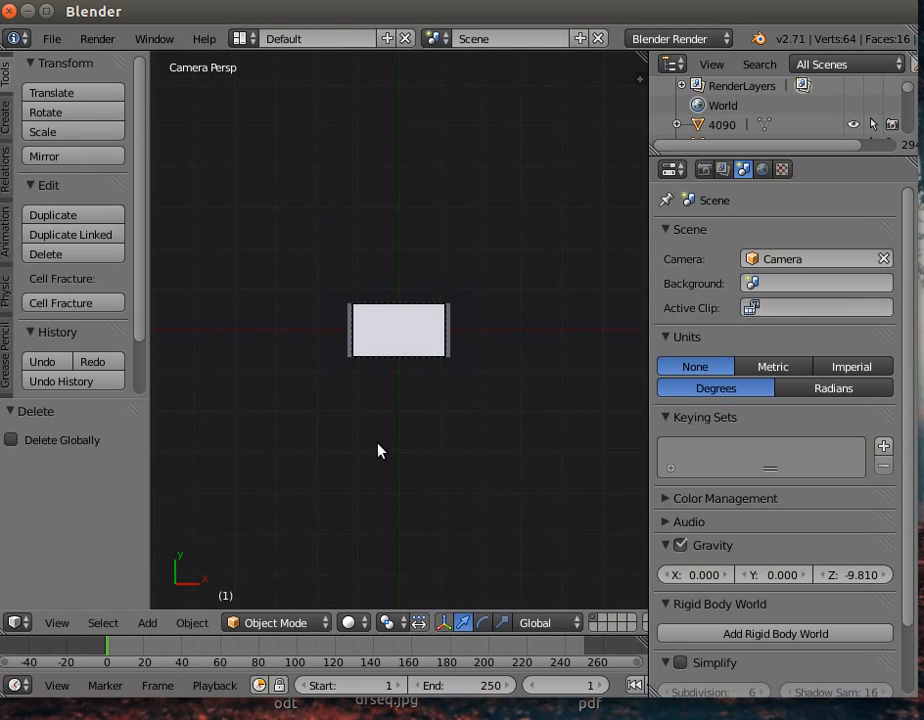
scroll(378, 450, up, 4)
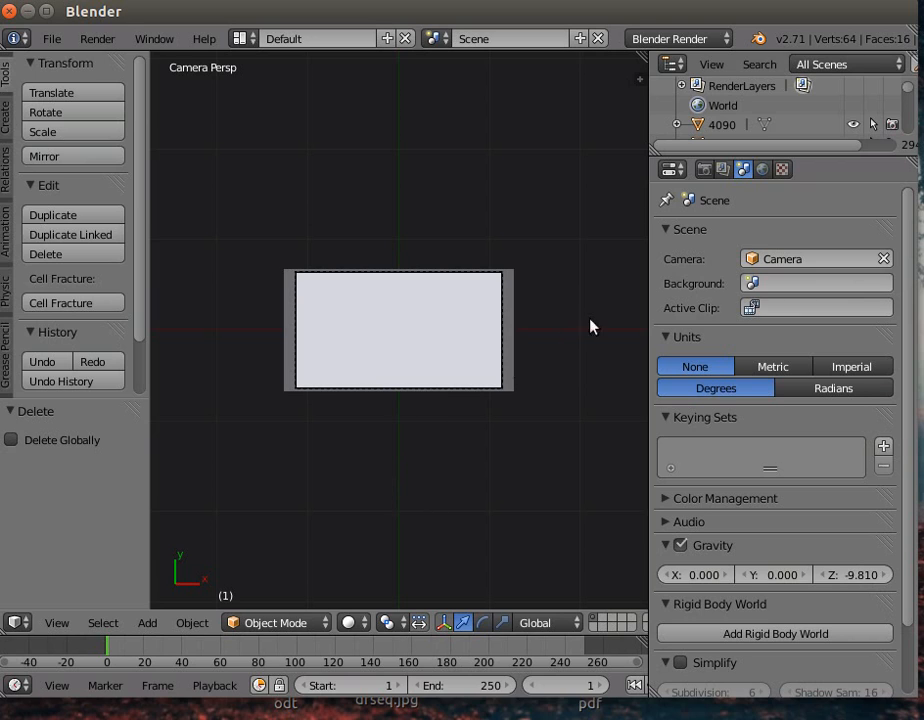
click(149, 623)
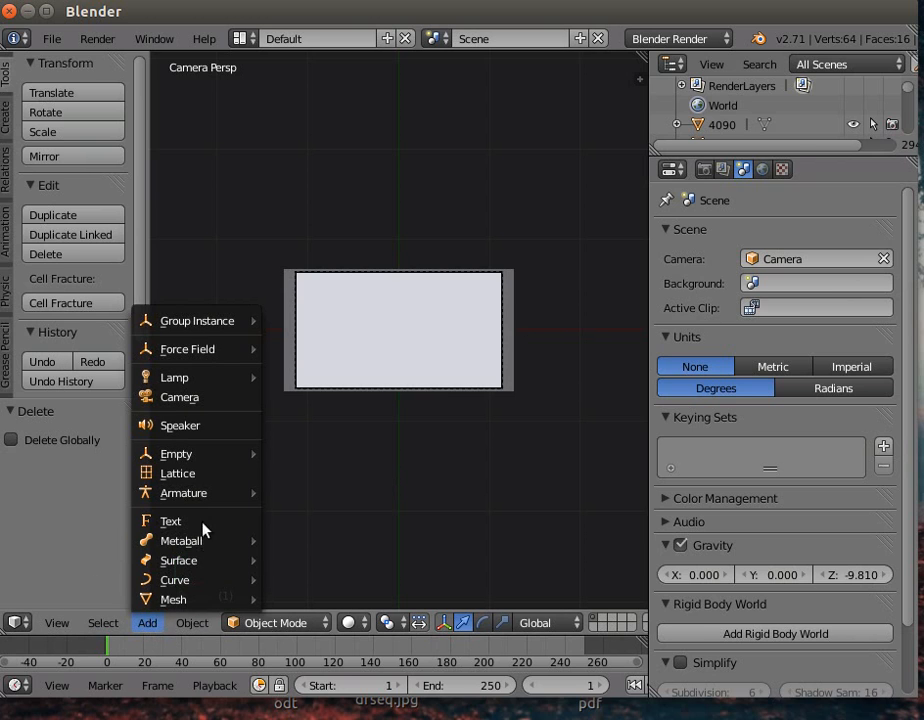
click(204, 525)
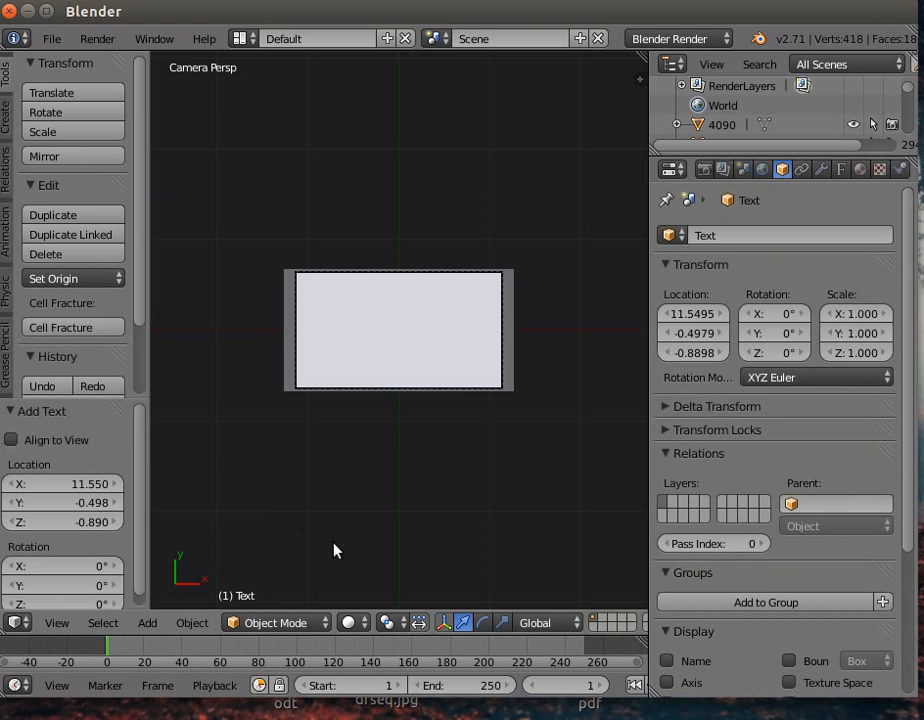
Move the text object over the image planes, to about X -1.0128 and Y -0.2315
middle_drag(334, 542, 392, 384)
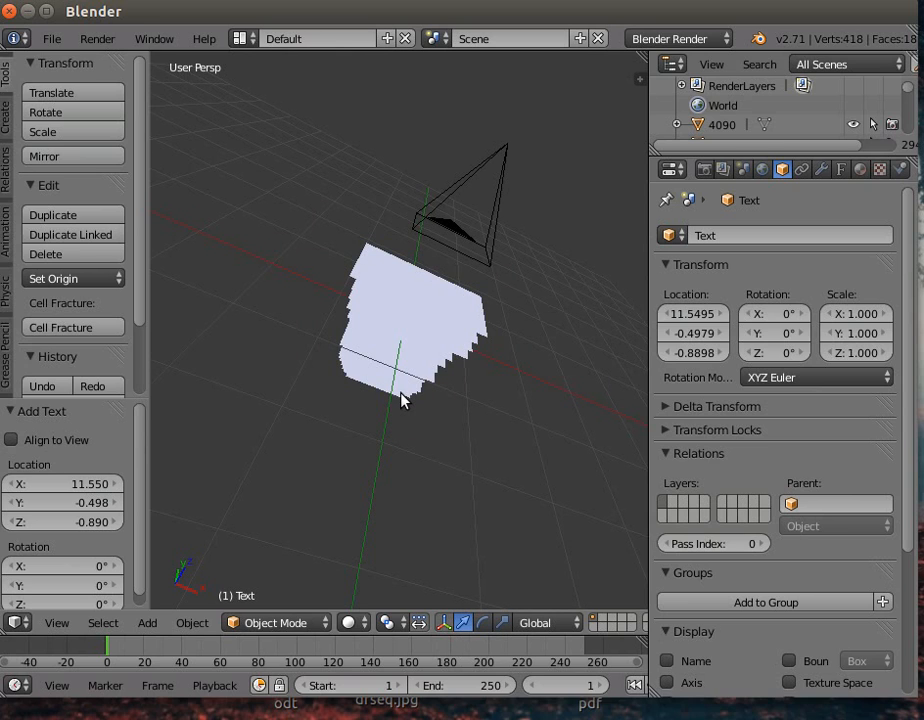
scroll(433, 439, down, 6)
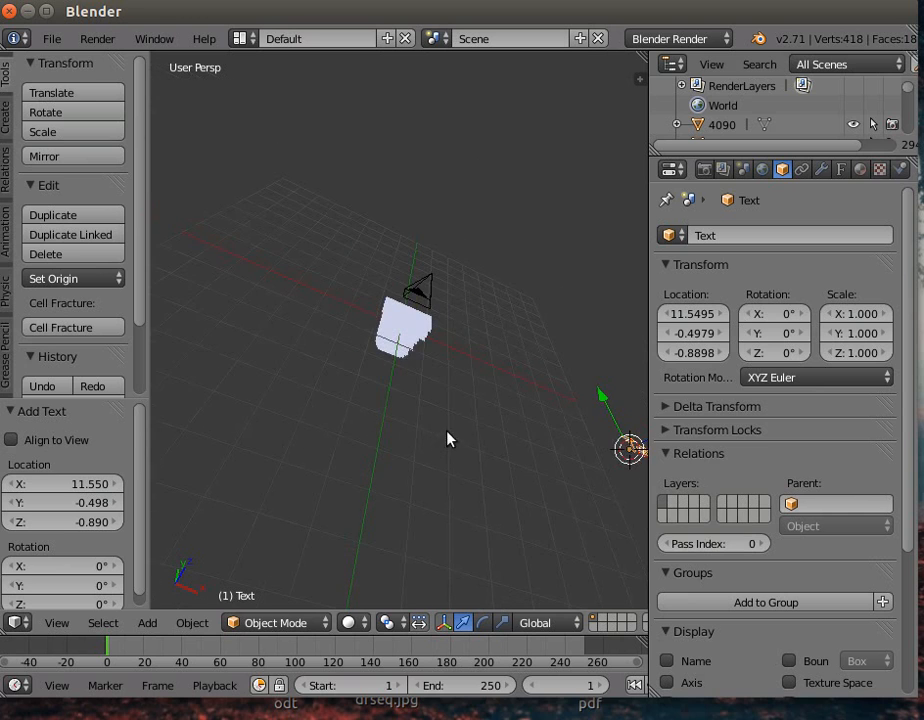
scroll(590, 433, down, 2)
drag(619, 439, 419, 380)
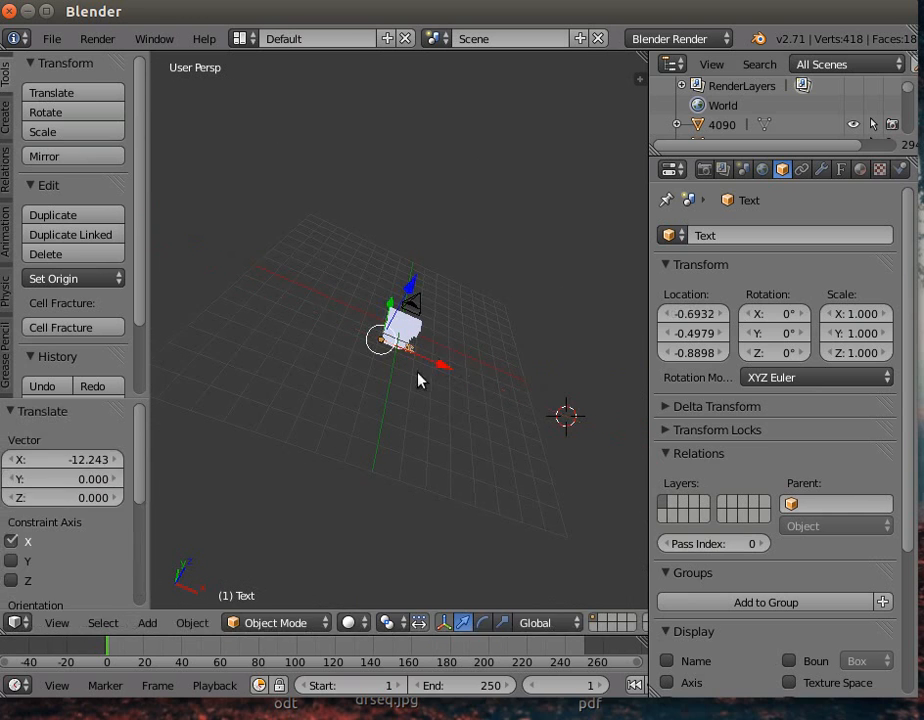
click(54, 626)
click(94, 534)
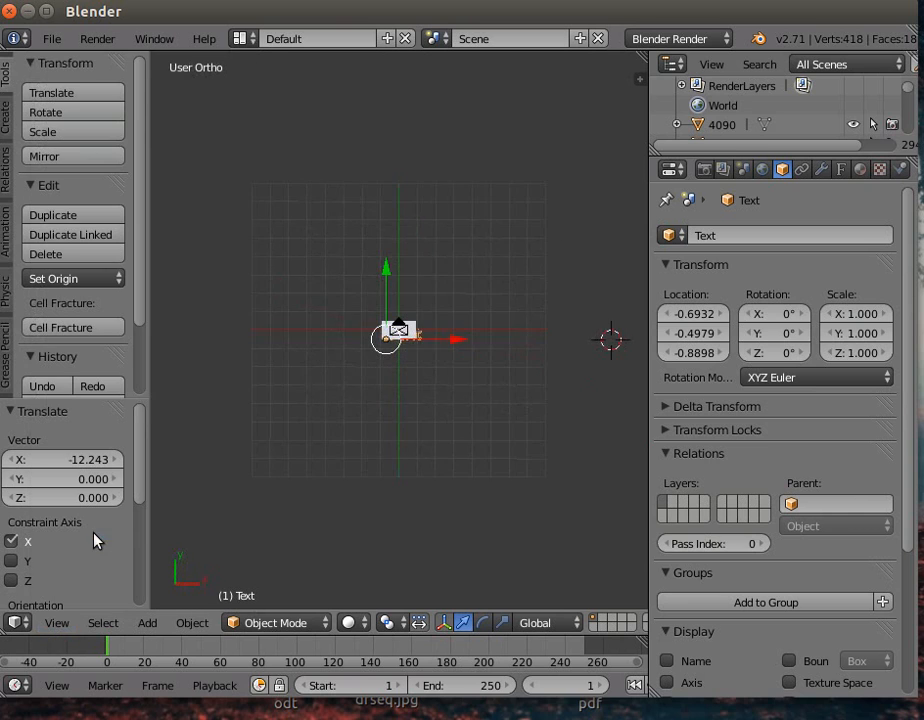
drag(384, 268, 451, 344)
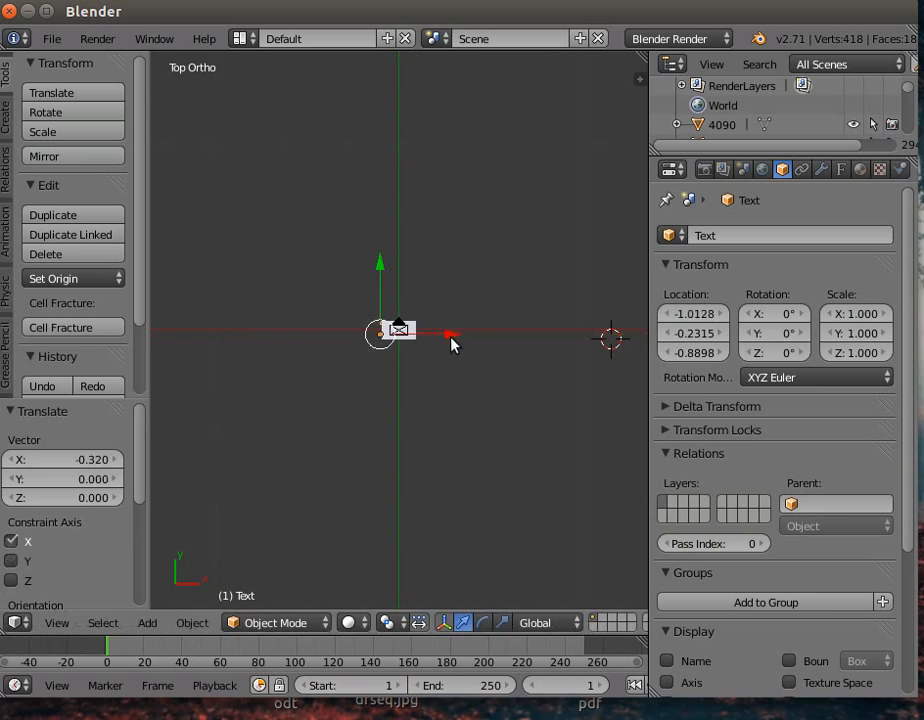
click(285, 624)
click(292, 576)
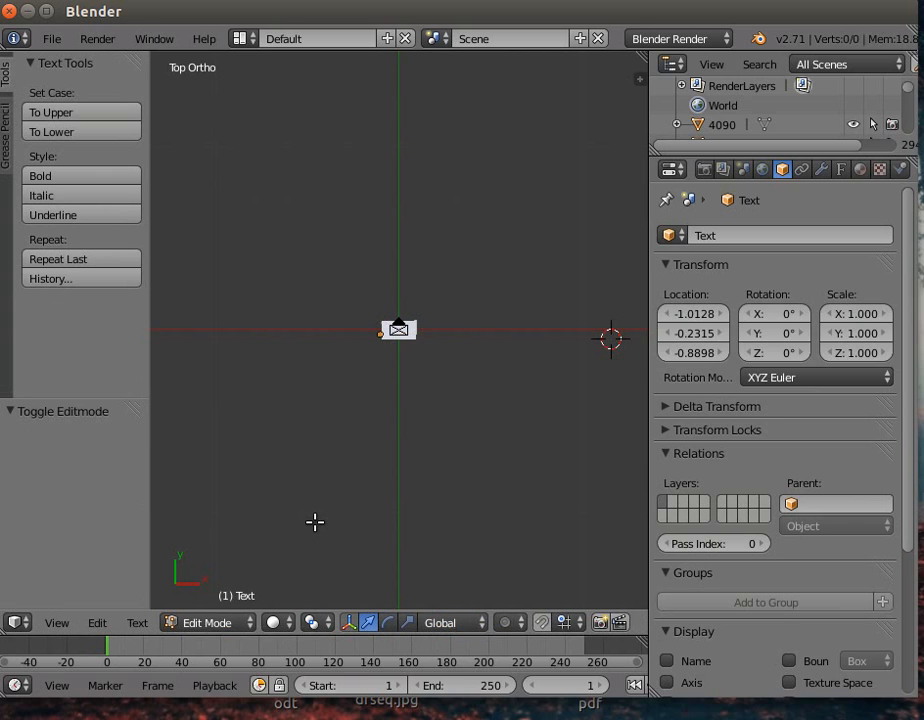
middle_drag(334, 540, 374, 358)
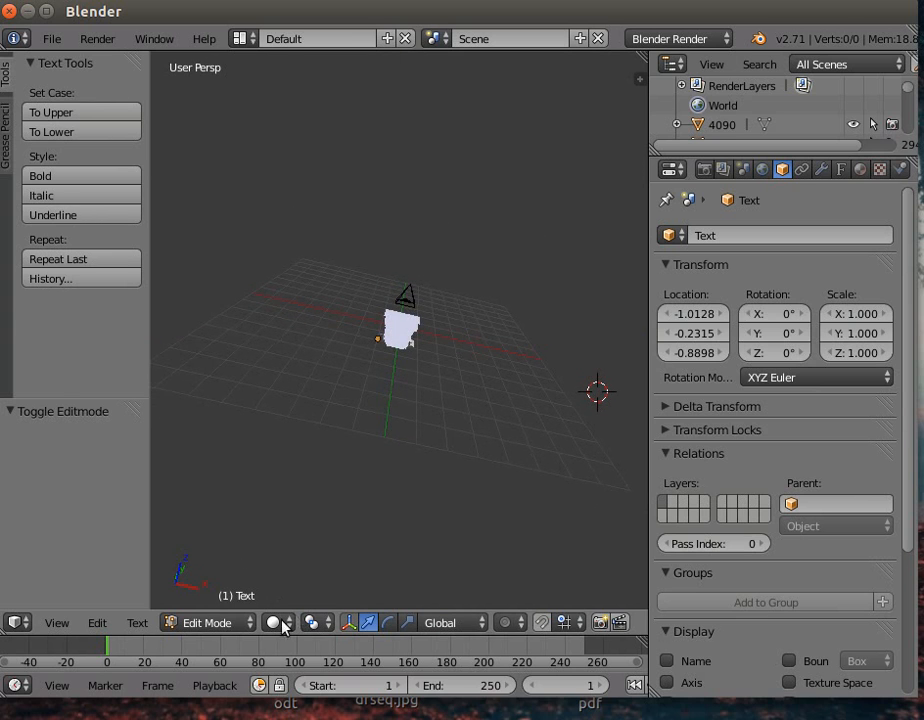
click(230, 623)
click(231, 598)
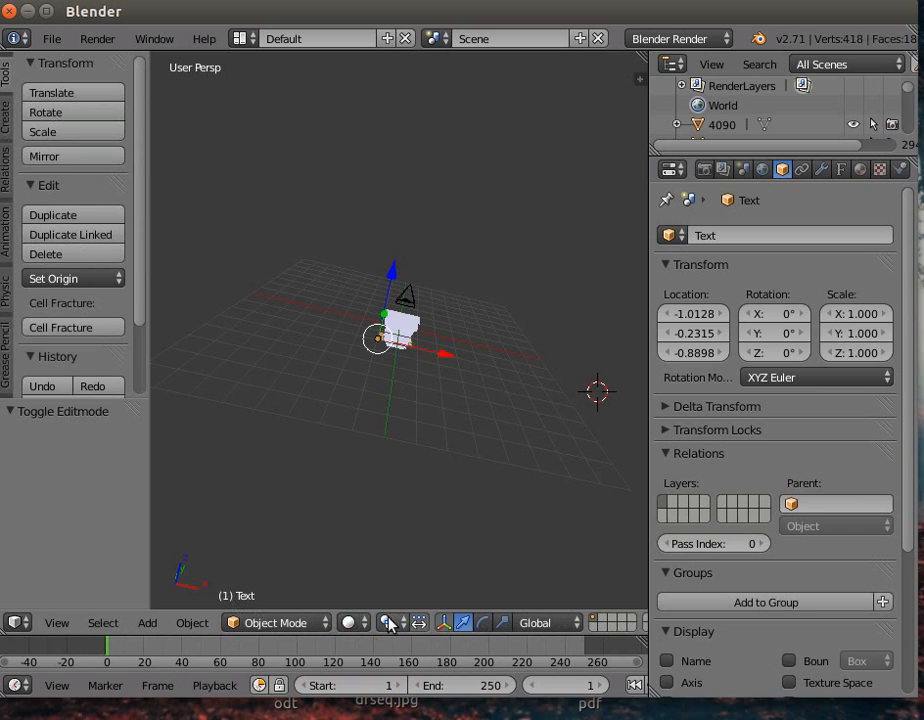
Raise the text object along Z to about 0.94364, above the plane stack, and view it from the top
drag(402, 289, 406, 250)
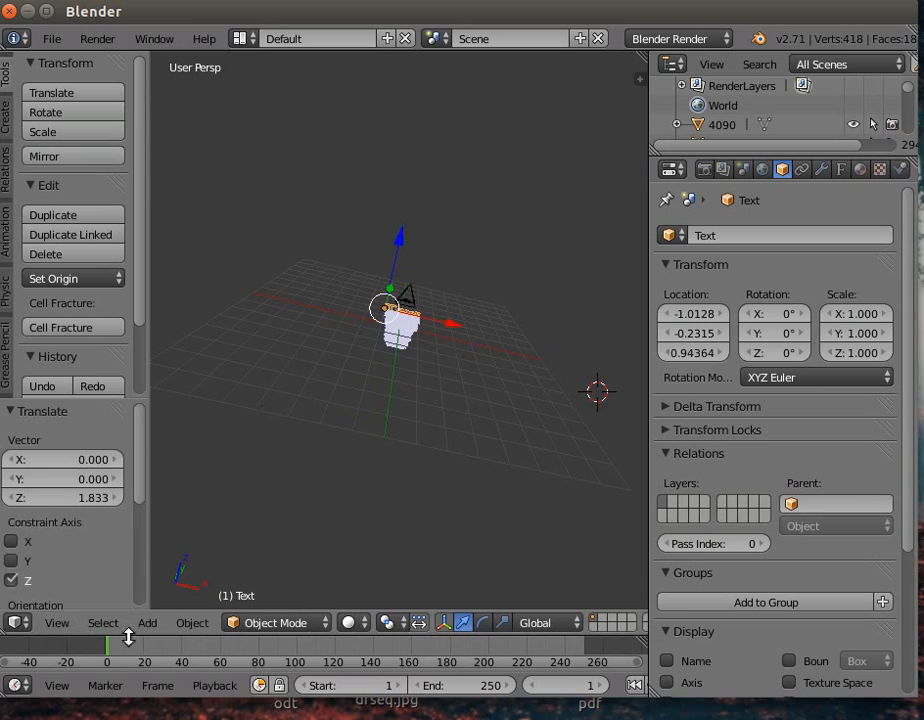
click(60, 625)
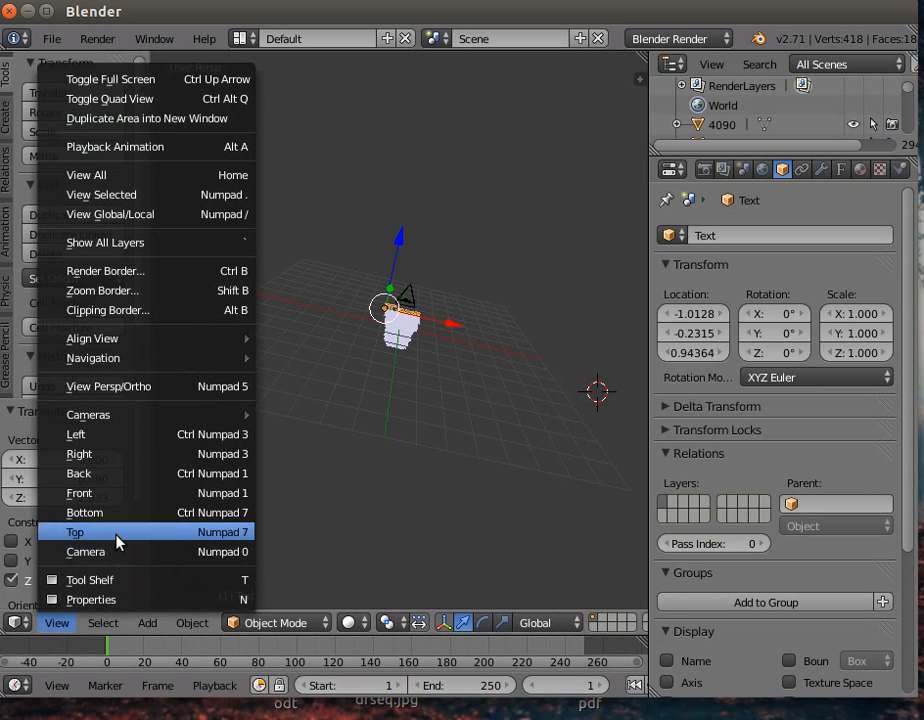
click(118, 541)
scroll(308, 555, up, 7)
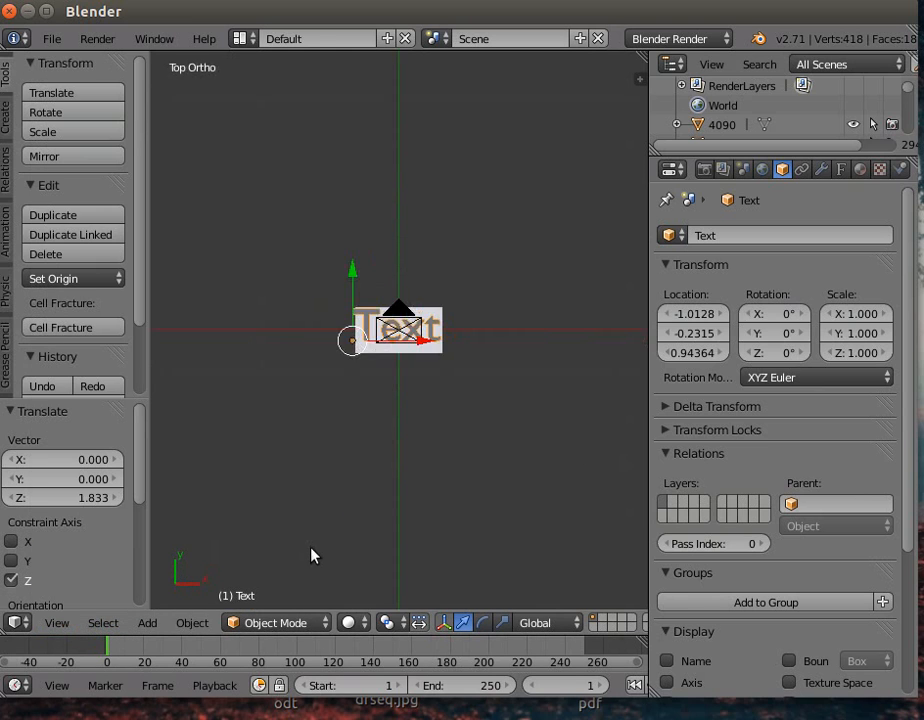
scroll(500, 583, up, 1)
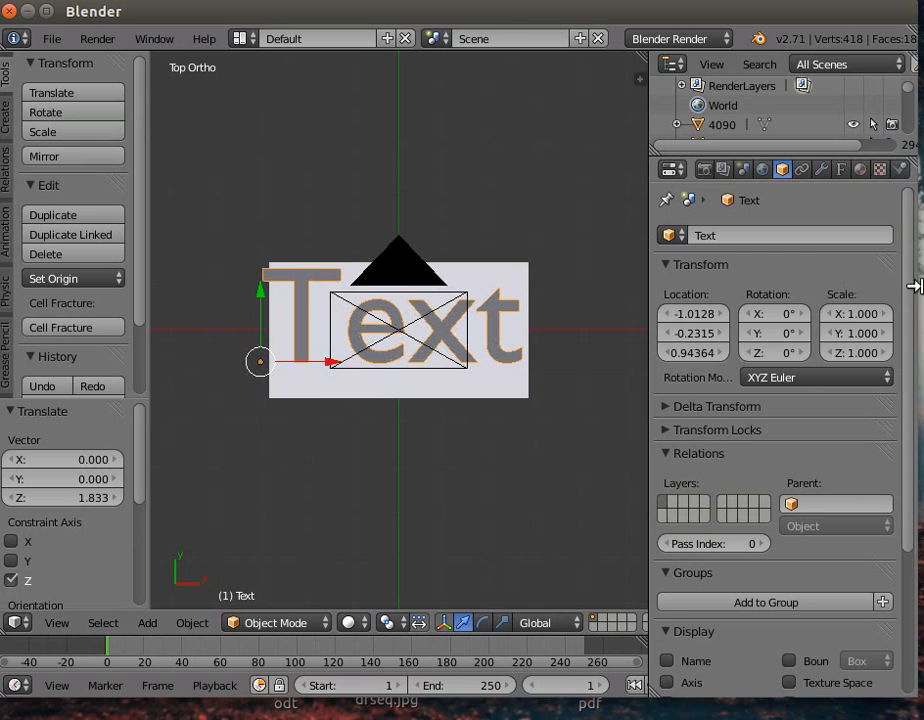
Start loading a regular font for the text object and browse to the folder /usr/share/fonts/truetype
click(840, 169)
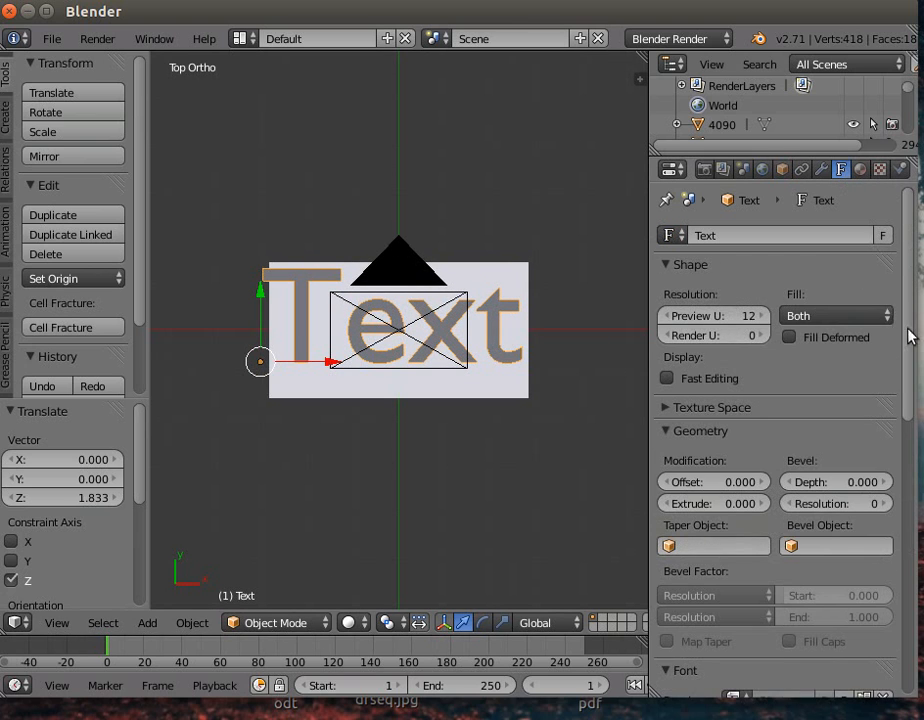
scroll(912, 440, down, 5)
scroll(912, 461, down, 2)
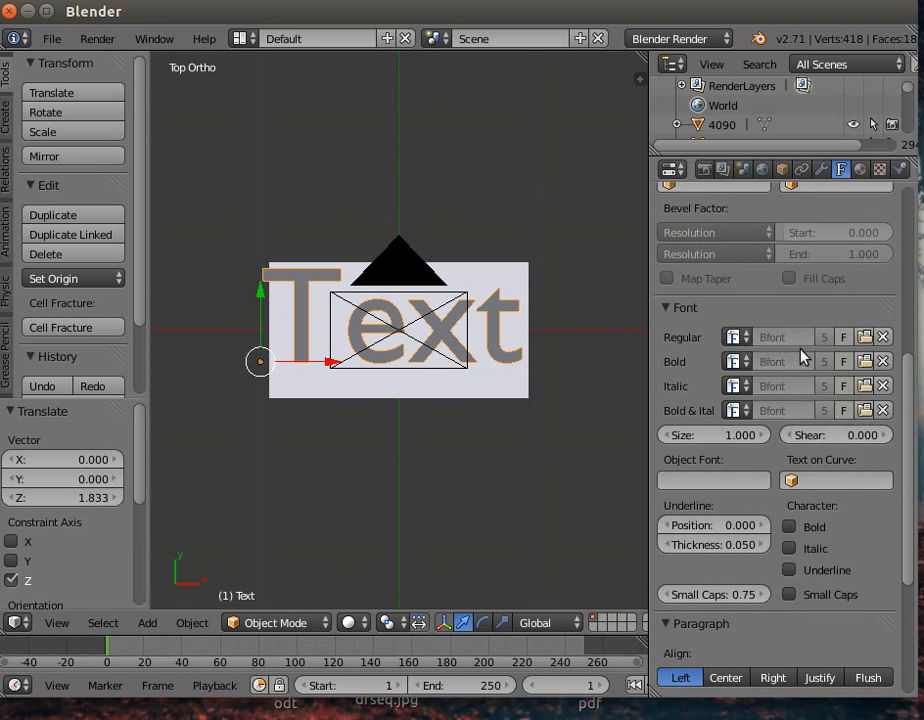
click(864, 337)
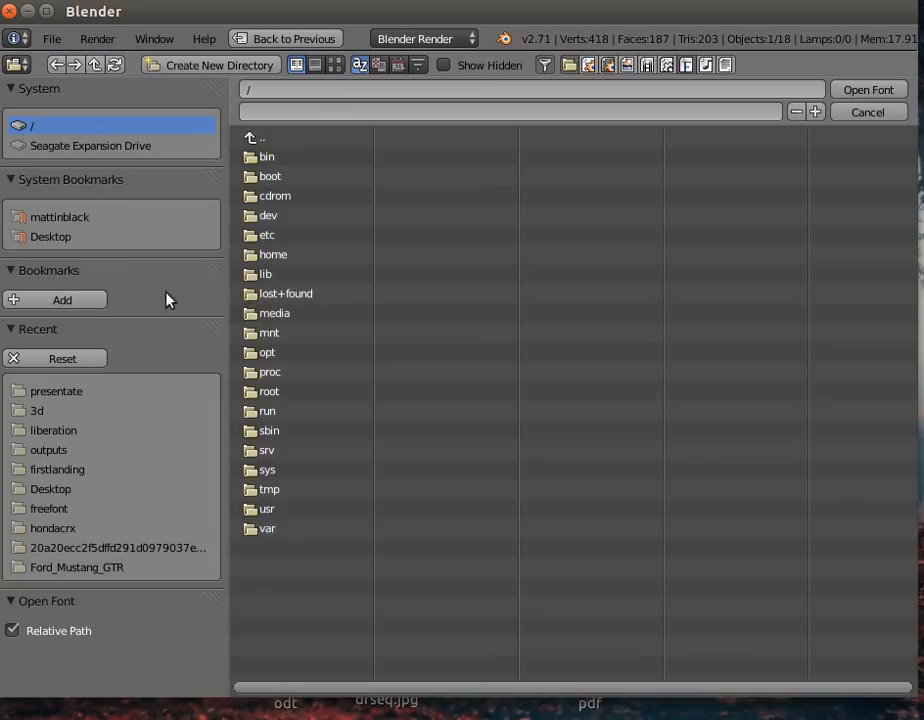
click(283, 509)
click(283, 300)
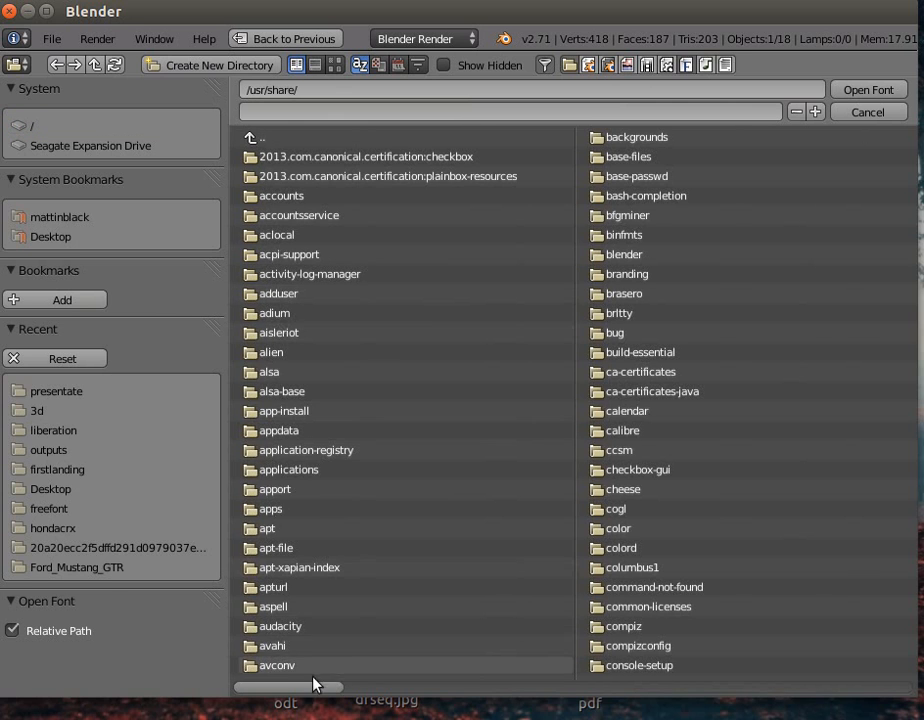
drag(318, 689, 421, 713)
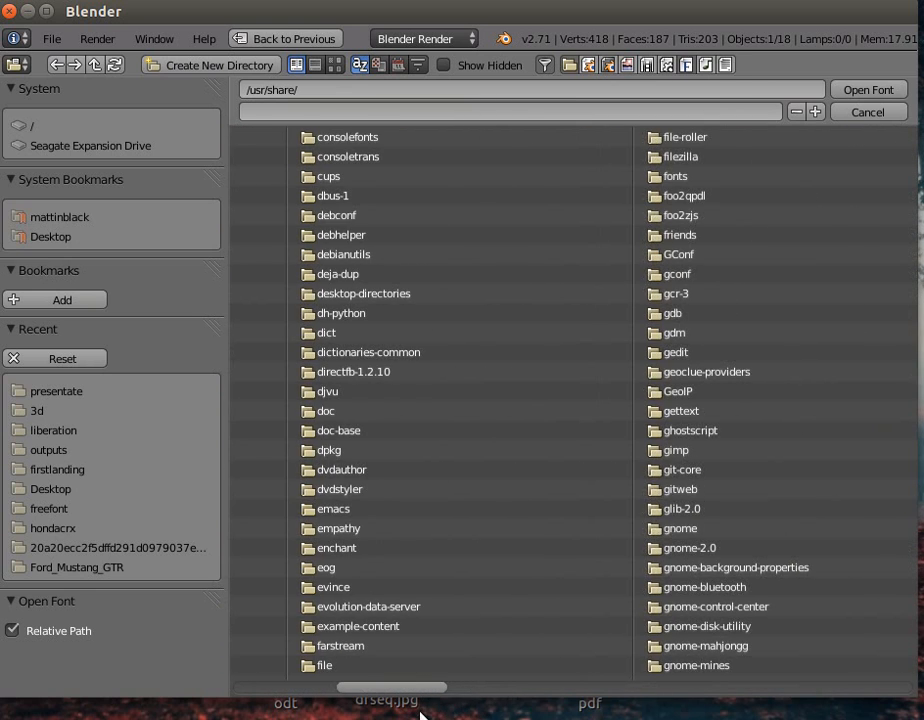
click(677, 180)
click(306, 195)
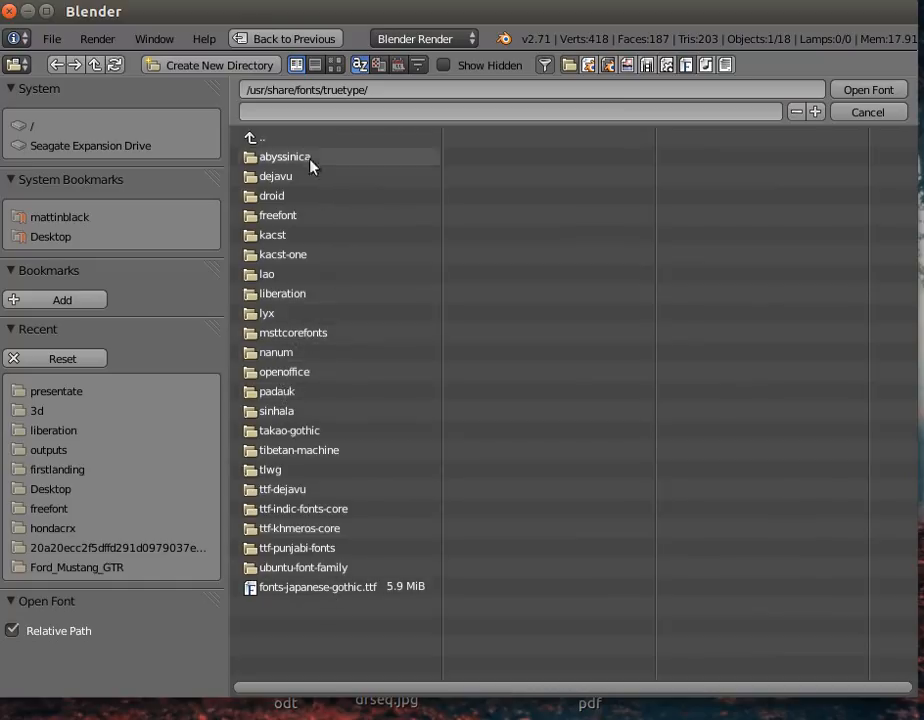
Load FreeSerifBold.ttf from the freefont folder as the text object's regular font
click(295, 376)
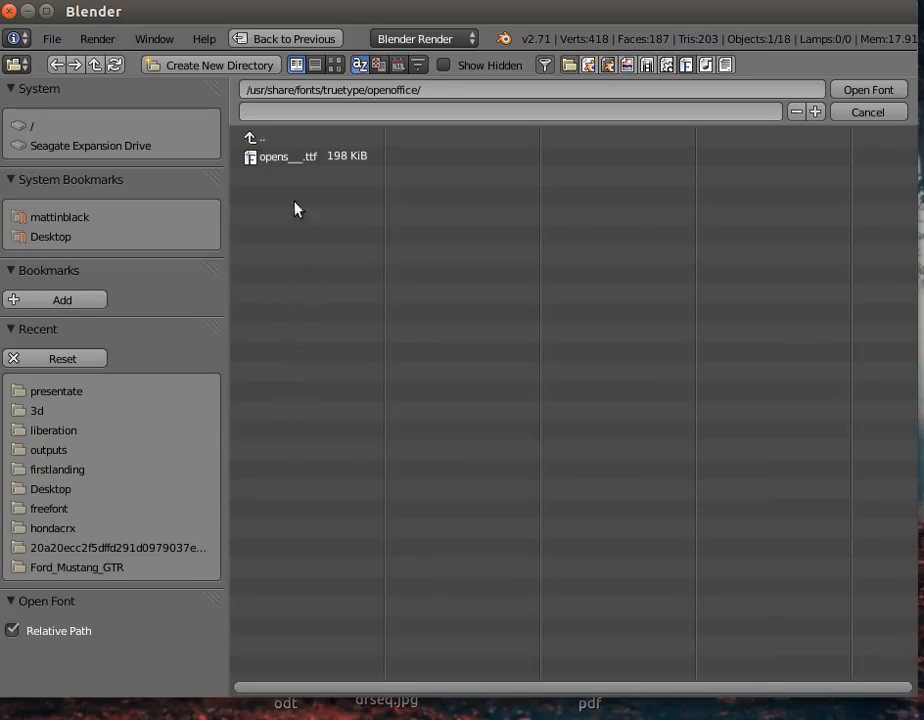
click(268, 139)
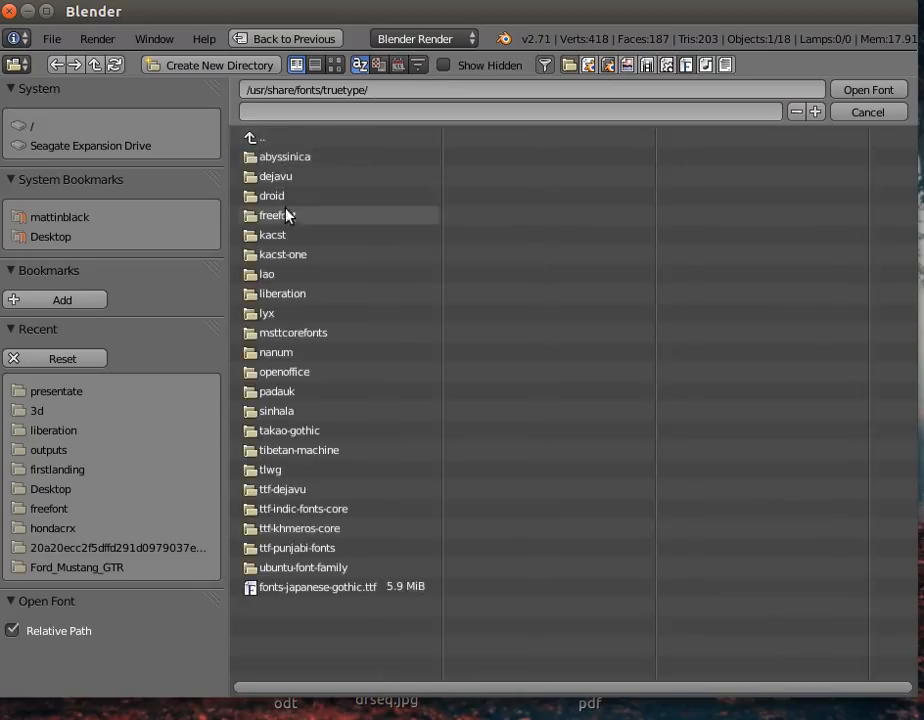
click(291, 221)
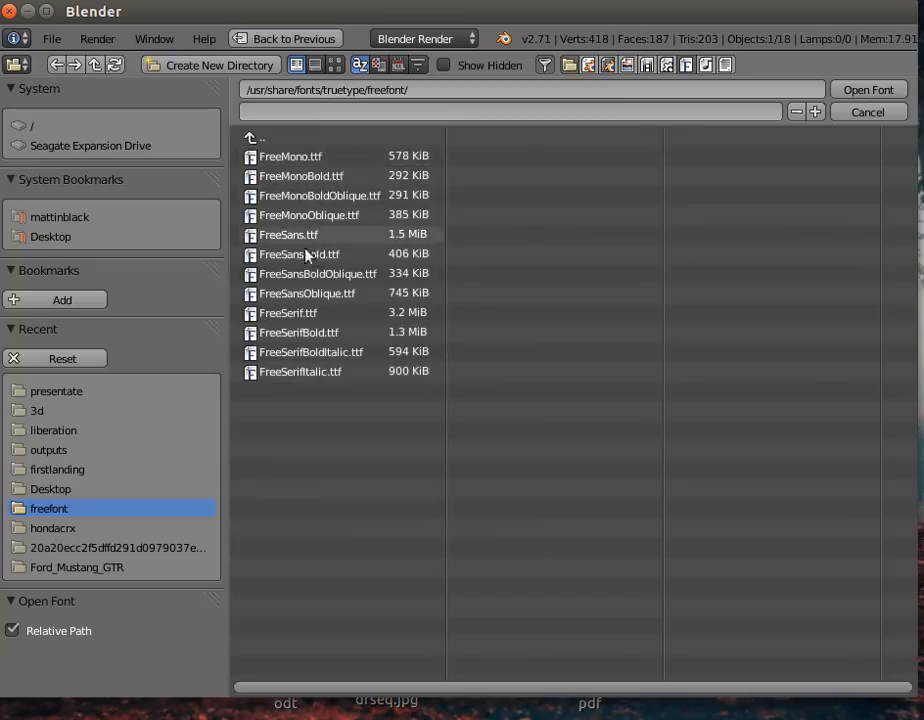
click(305, 336)
click(875, 90)
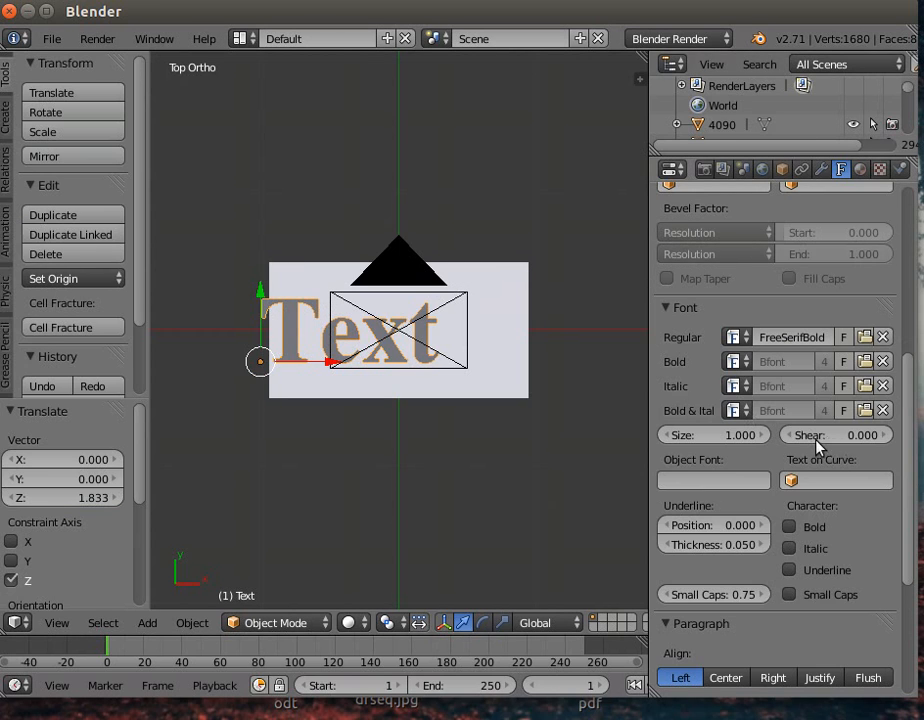
Set the text size to 0.290 and replace its wording with "Strange Pics" on one line and "of 2014" below it
drag(727, 440, 656, 430)
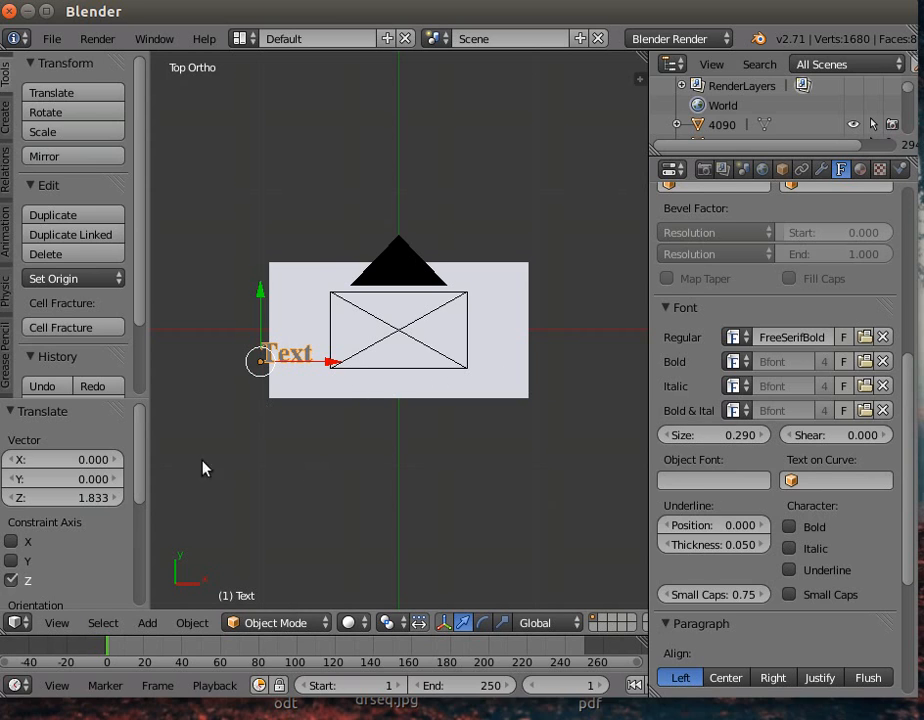
click(290, 622)
click(287, 576)
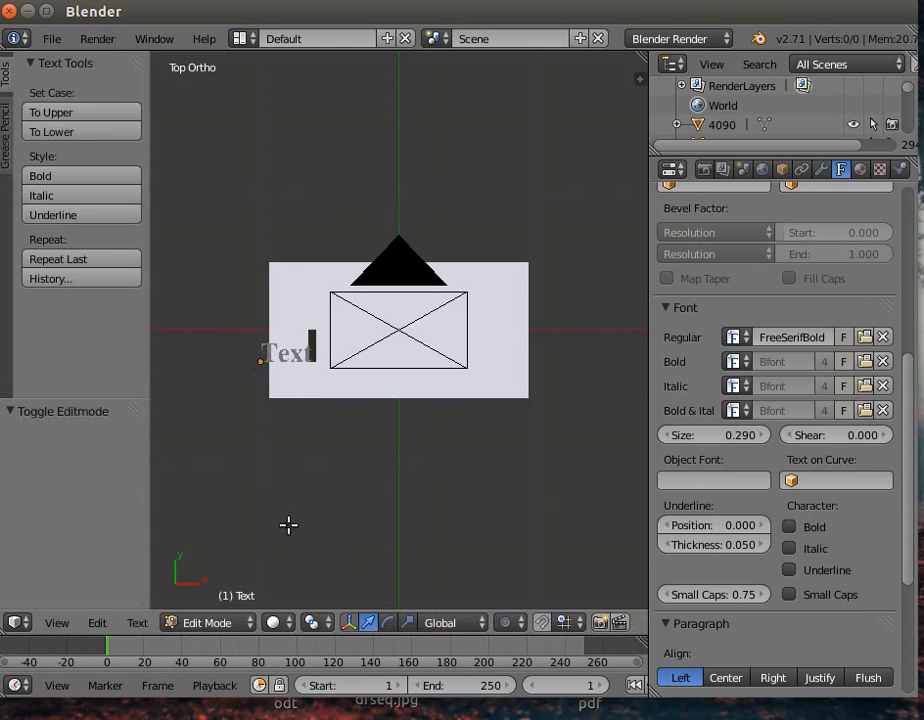
key(BackSpace)
key(BackSpace)
key(BackSpace)
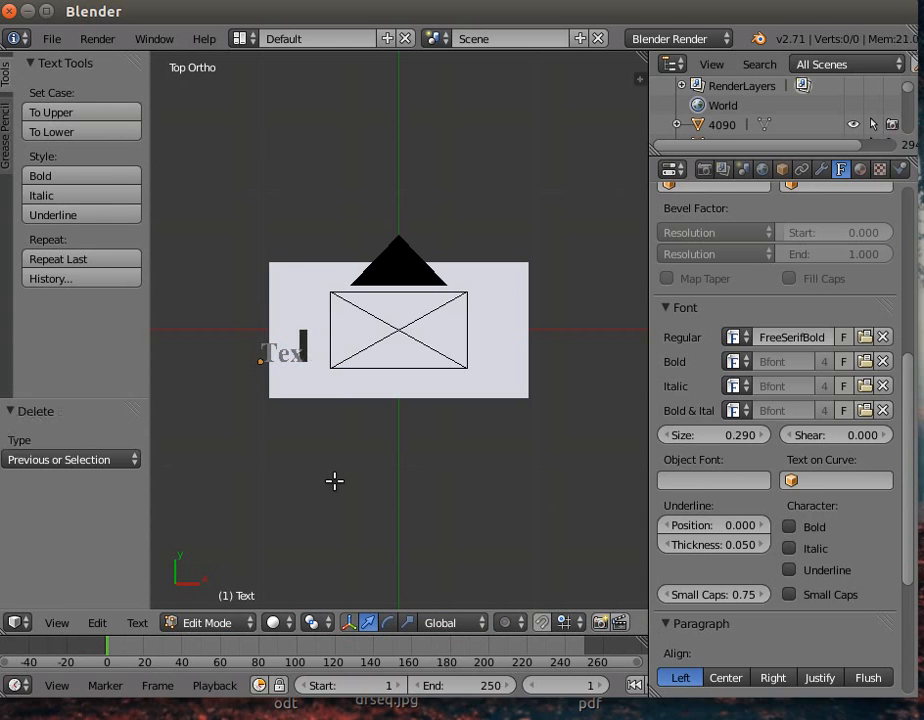
key(BackSpace)
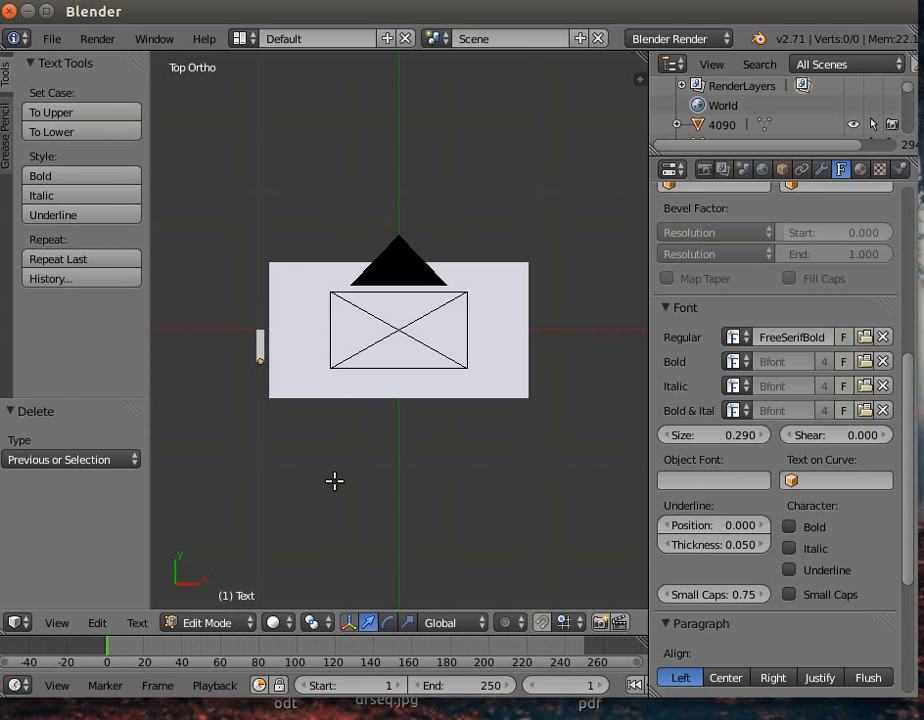
text(Stra)
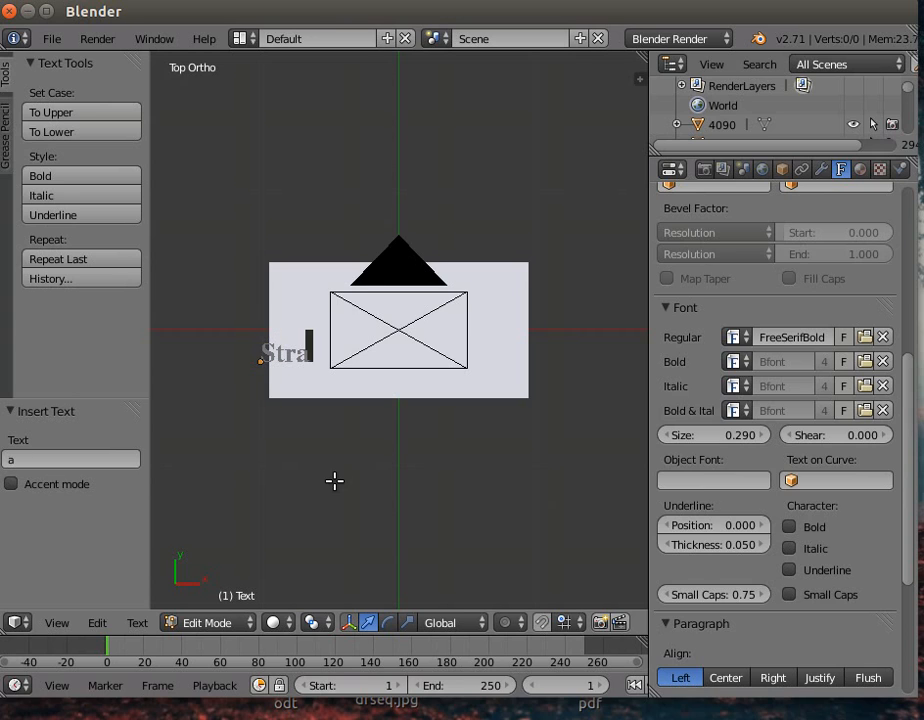
text(nge Pi)
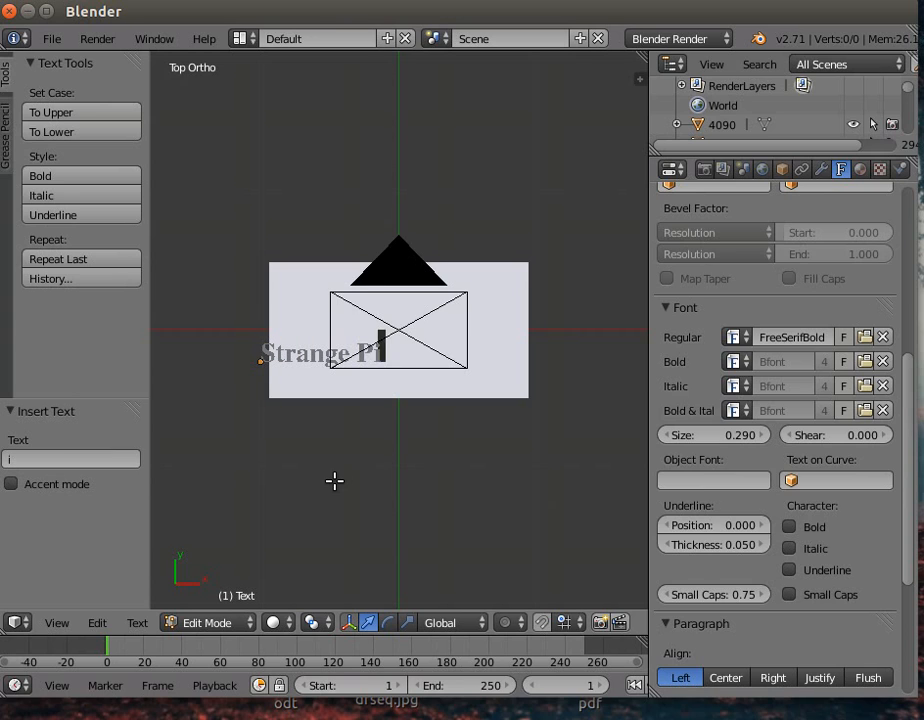
text(cs)
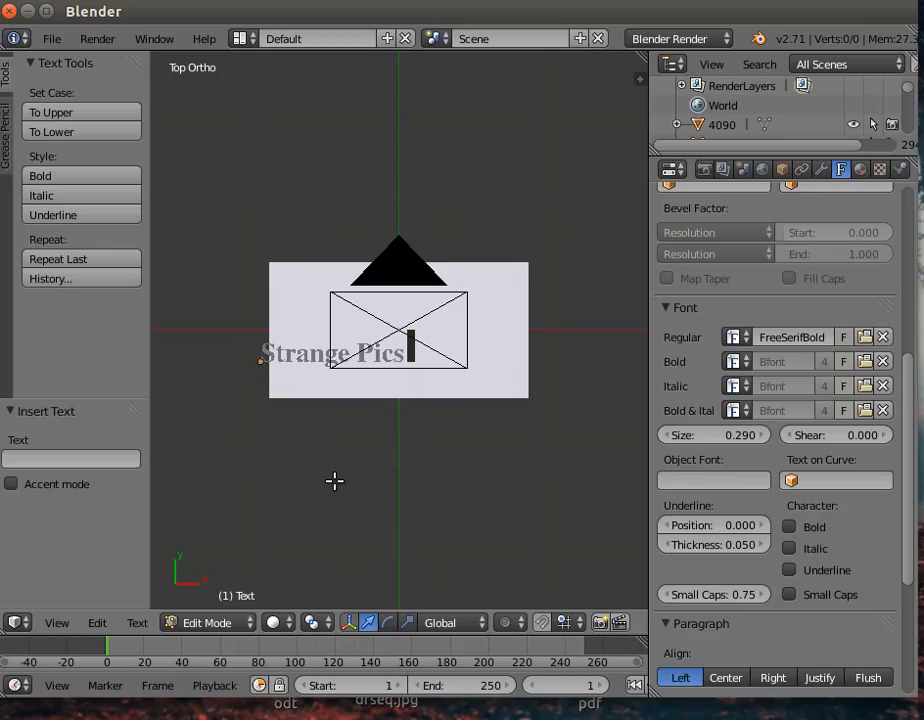
key(Return)
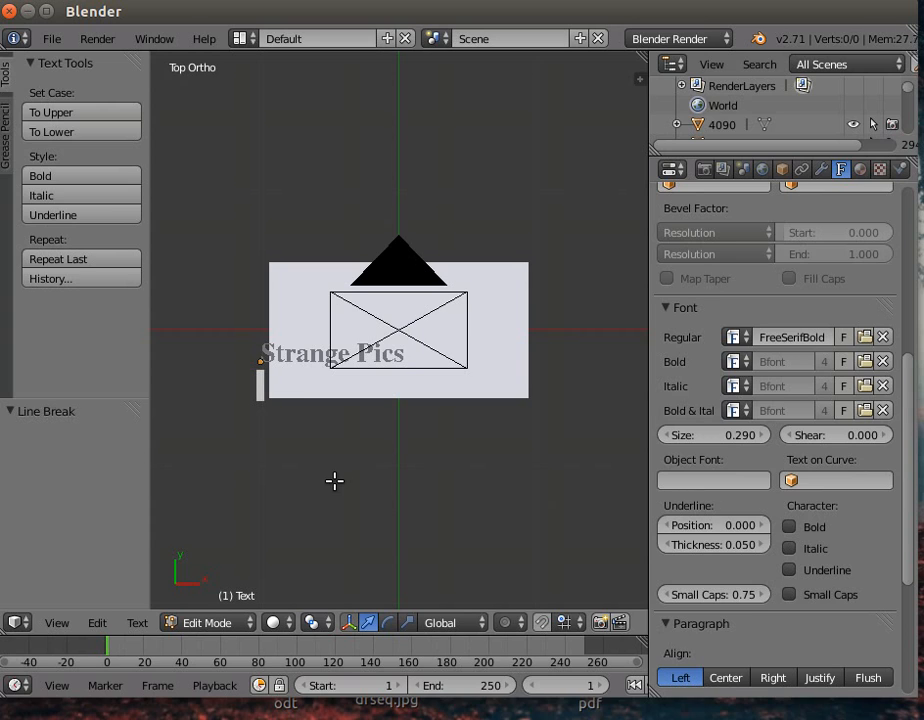
text(of 20)
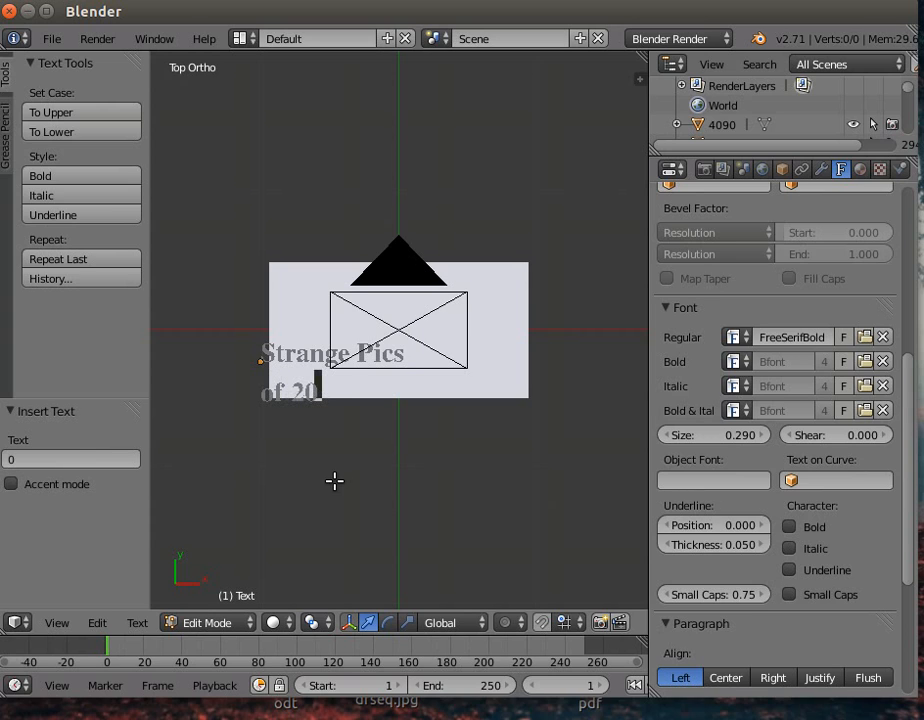
text(14)
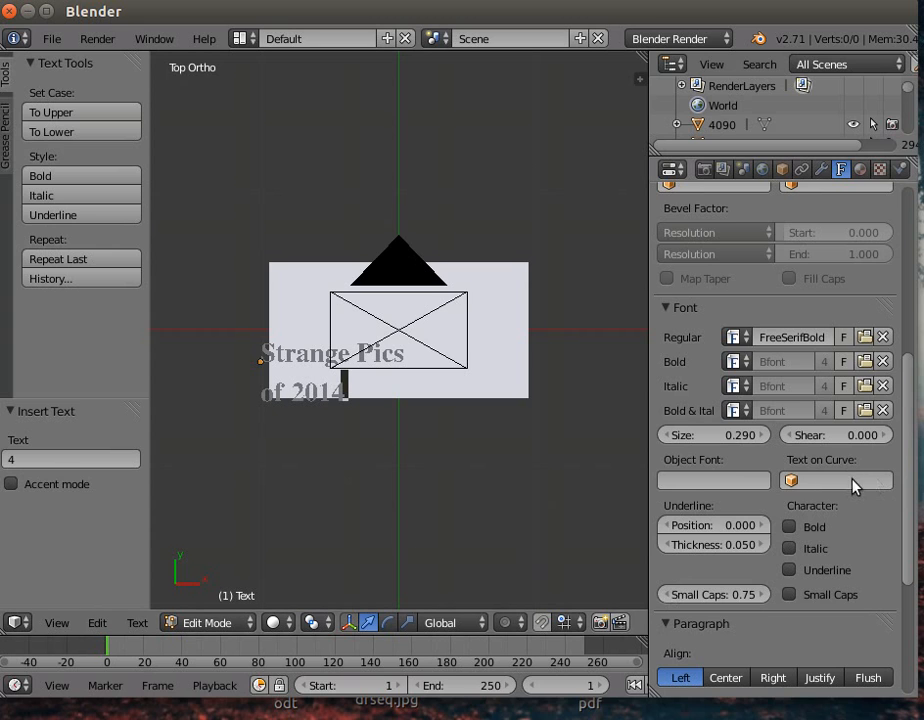
Align the text paragraph to the center and return the text object to Object Mode
drag(910, 455, 915, 548)
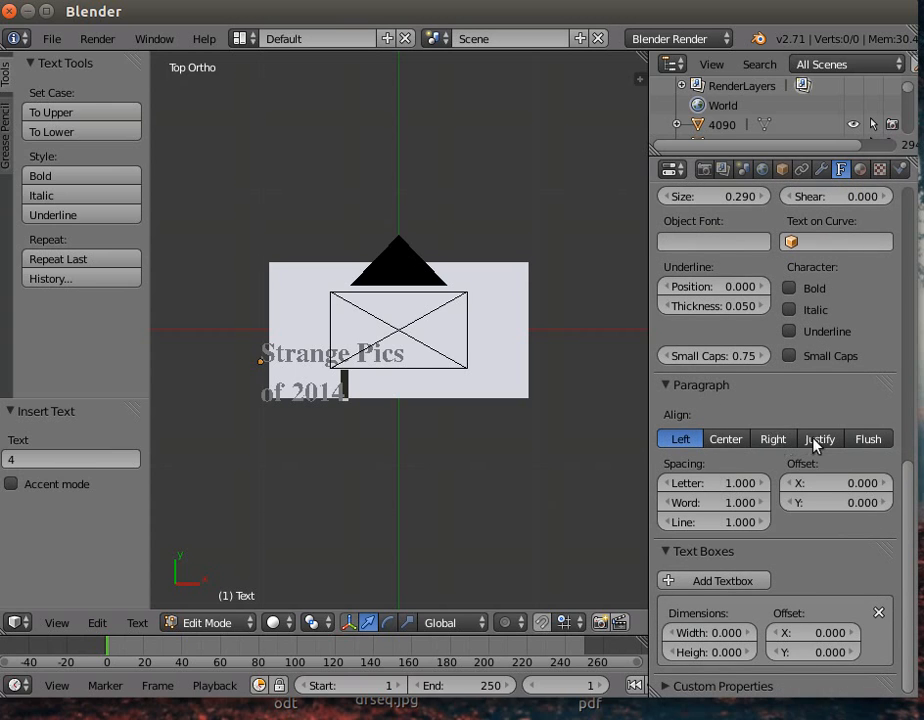
click(726, 440)
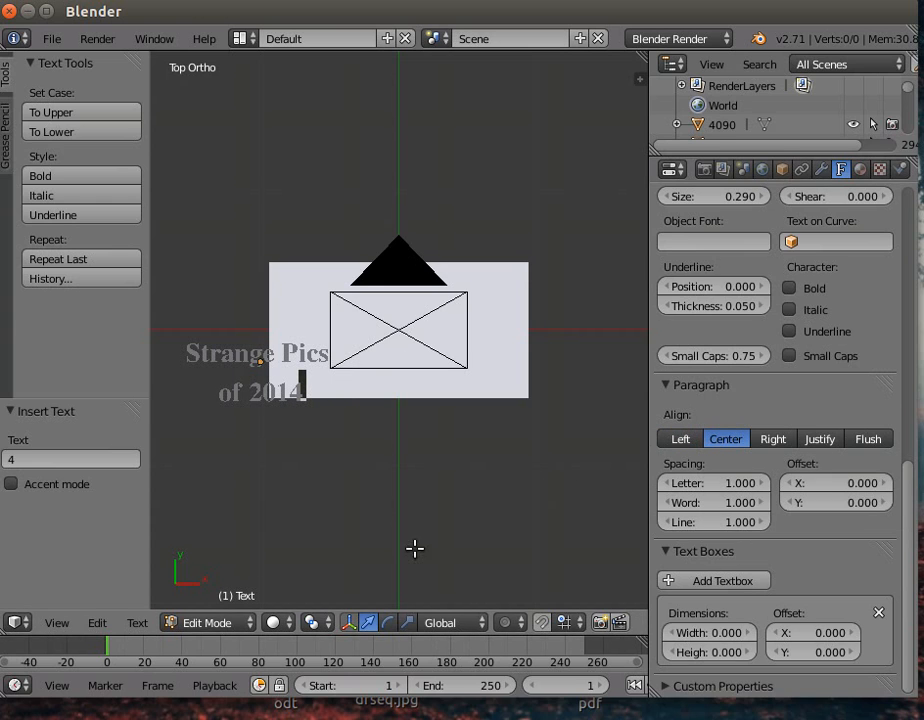
click(236, 626)
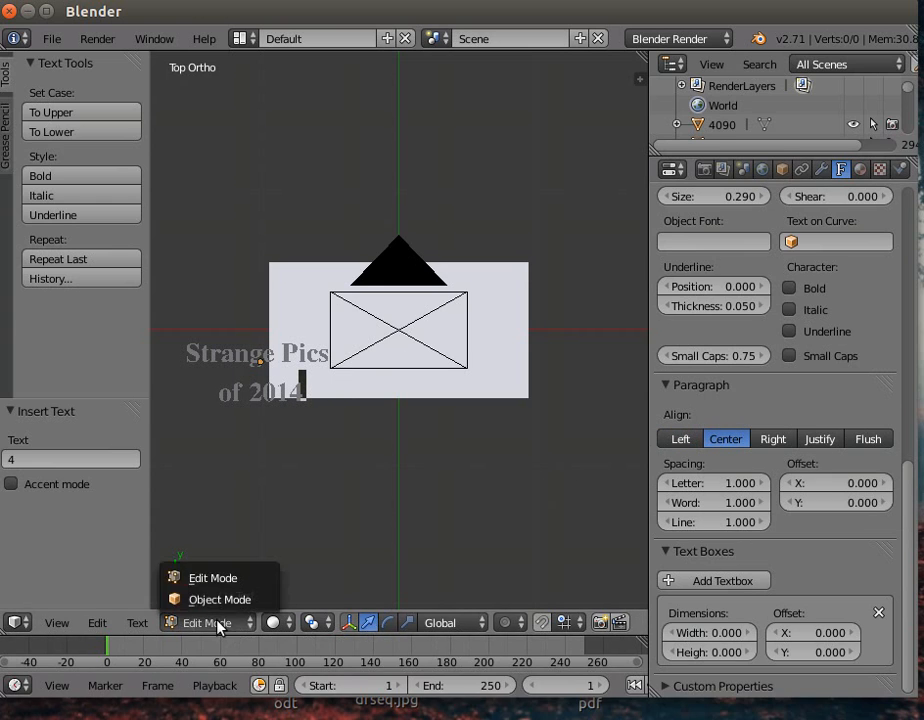
click(226, 600)
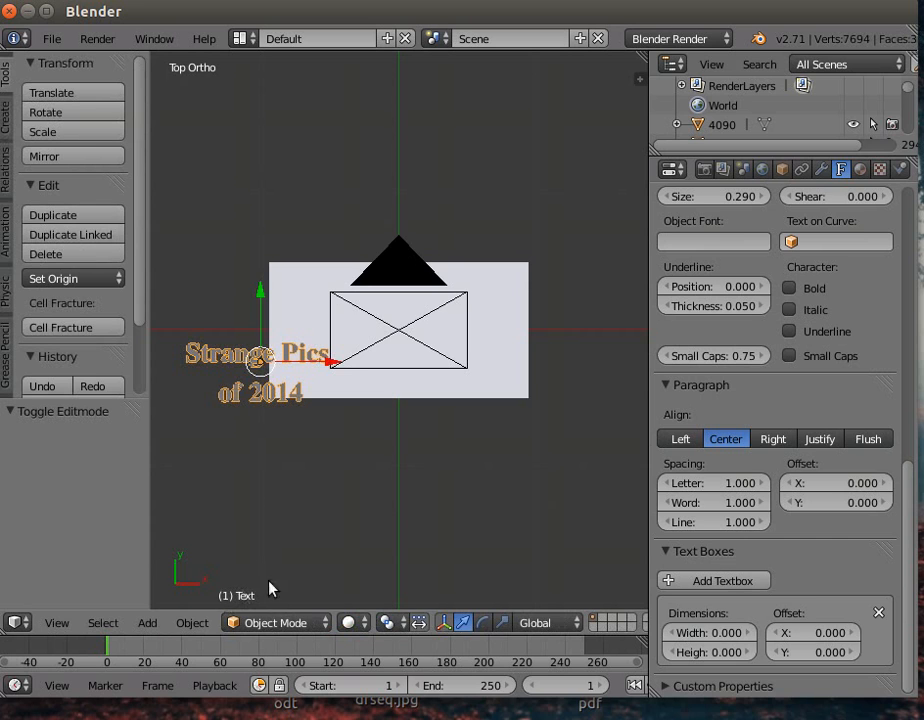
Move the text along X to the middle of the camera frame and 0.344 along Y, and view it through the camera
drag(330, 362, 470, 363)
drag(405, 300, 405, 251)
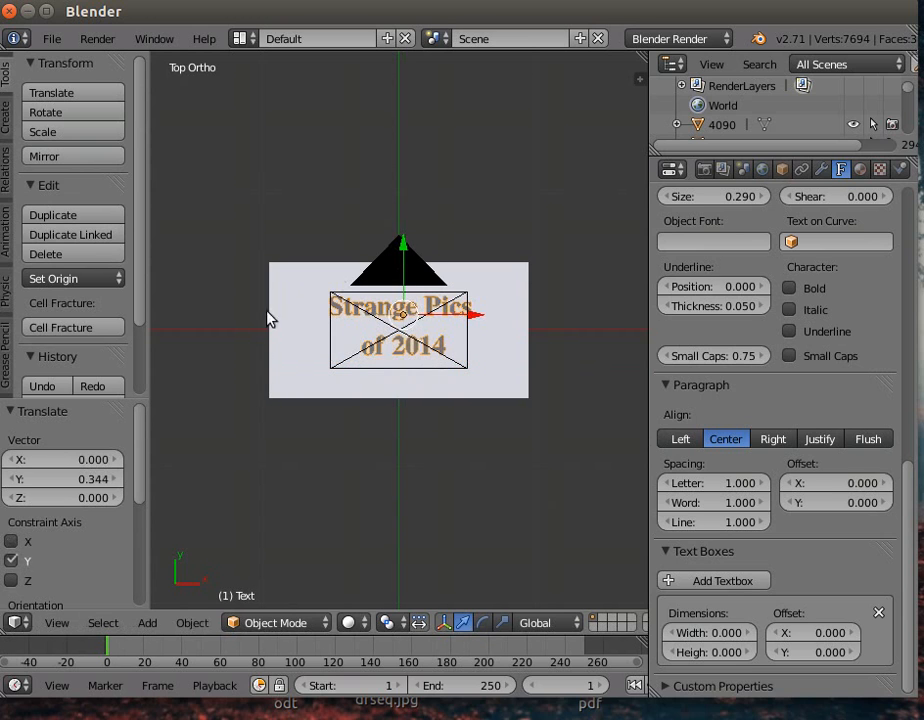
click(57, 623)
click(88, 555)
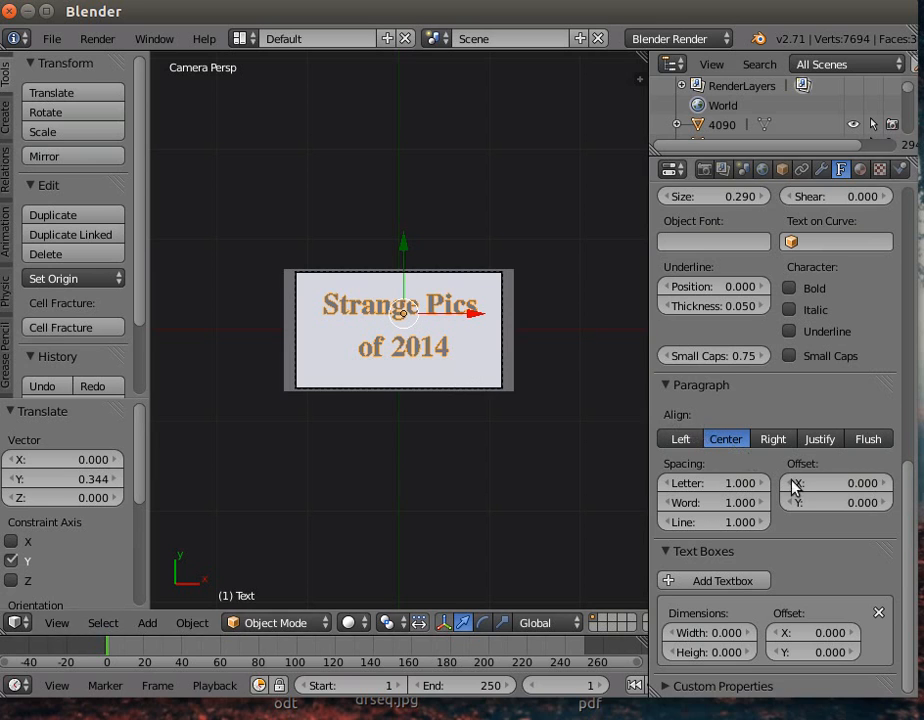
Enlarge the text size to 0.350 and shift the text object -0.013 along Y to fit the camera frame
scroll(720, 362, up, 3)
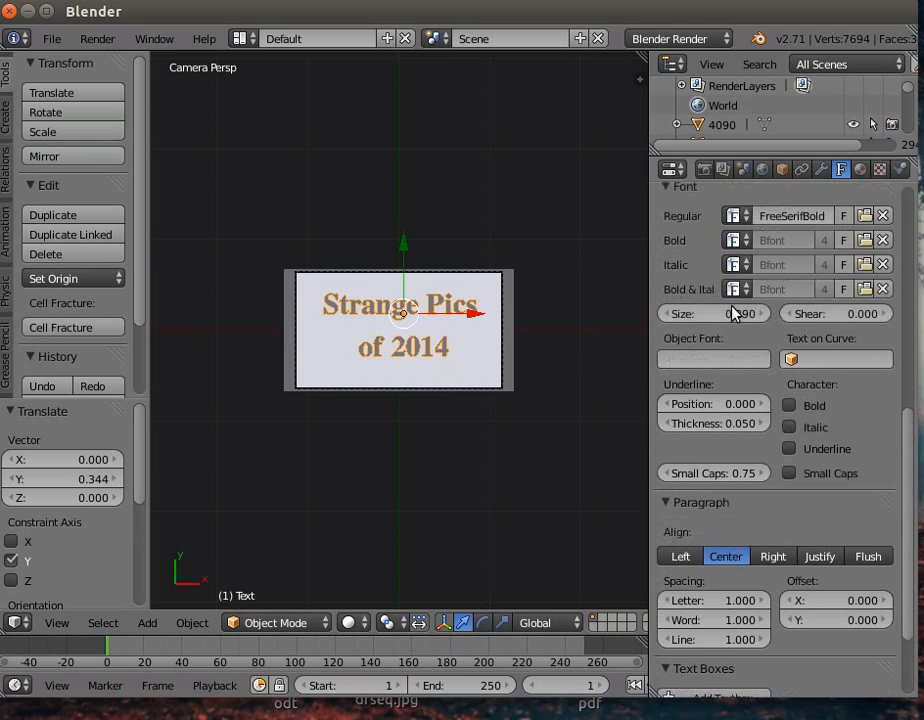
drag(752, 317, 752, 317)
click(763, 318)
click(763, 318)
click(763, 318)
click(763, 318)
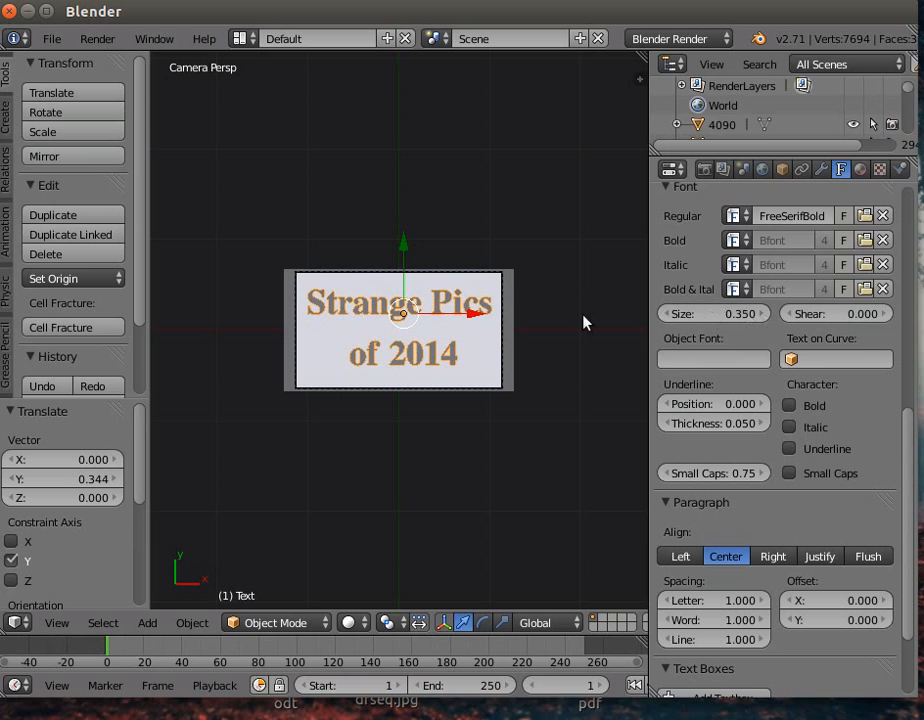
drag(403, 254, 403, 257)
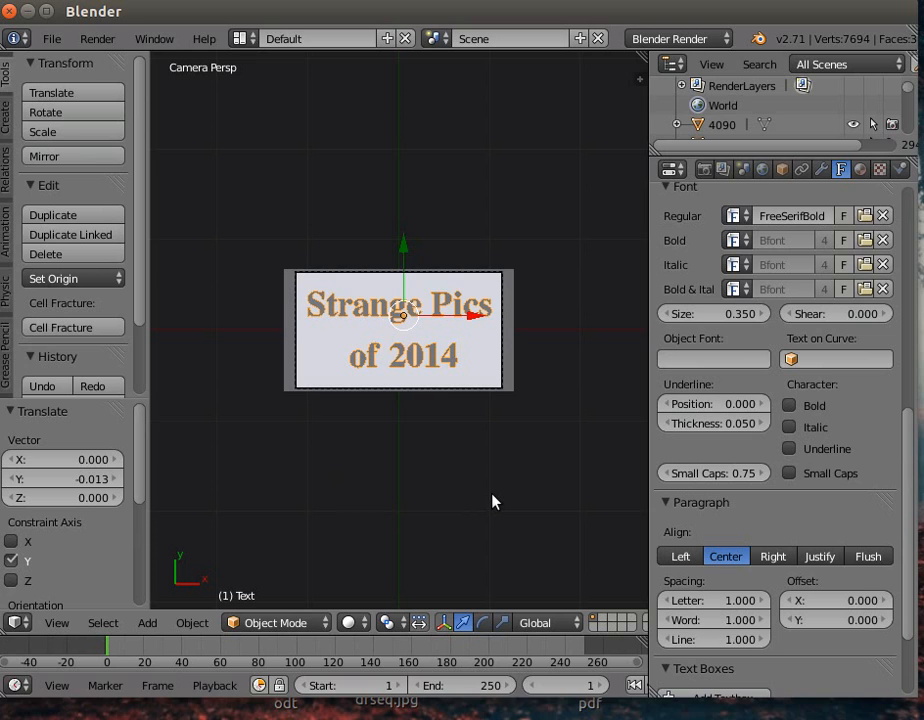
Go to frame 30 and insert a LocRotScale keyframe for the text object
click(164, 650)
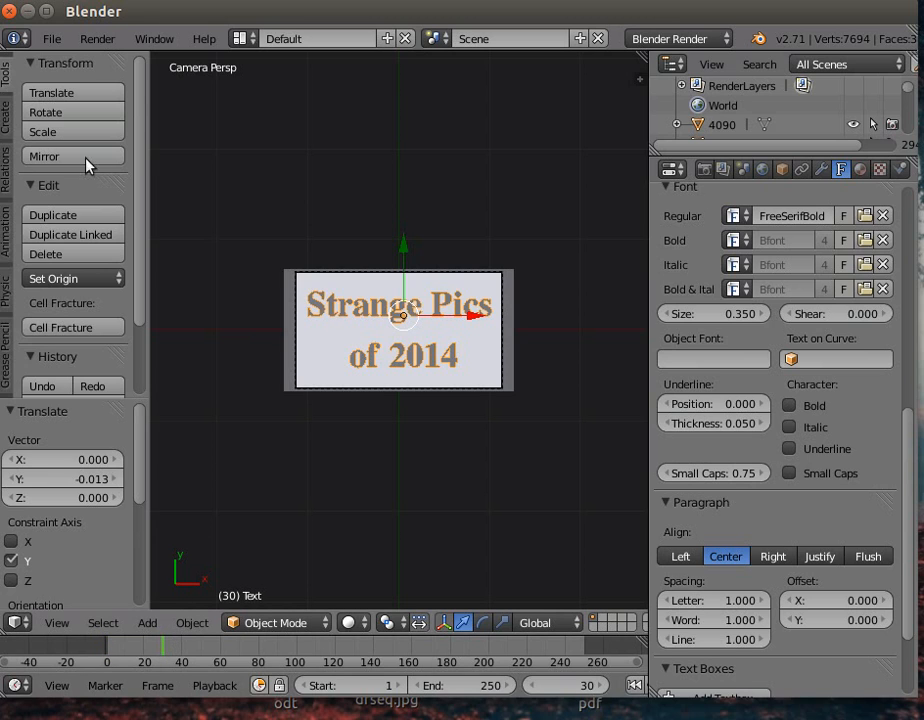
click(8, 240)
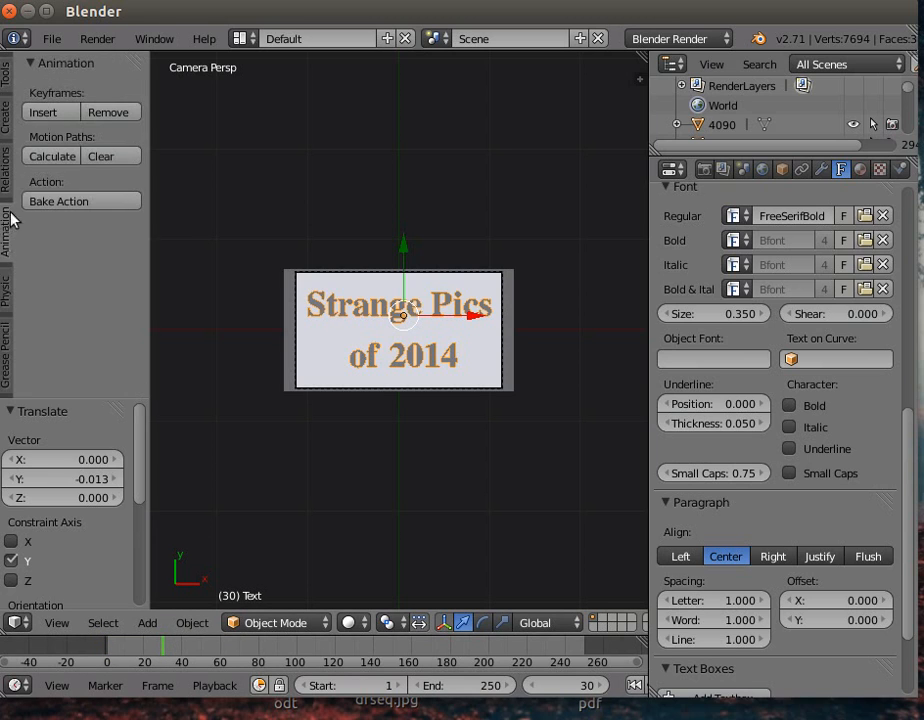
click(57, 113)
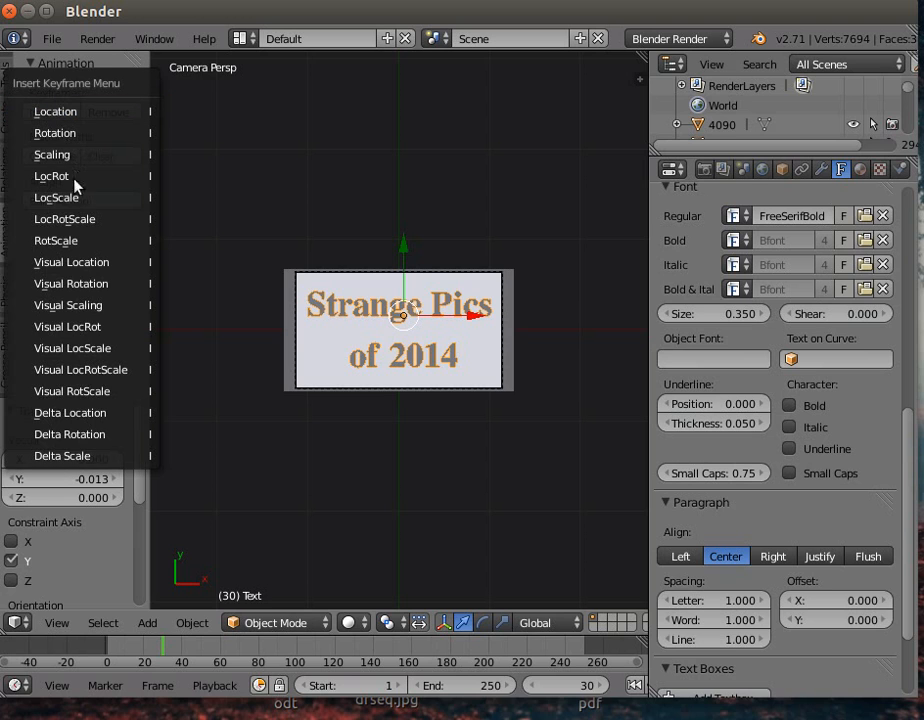
click(64, 219)
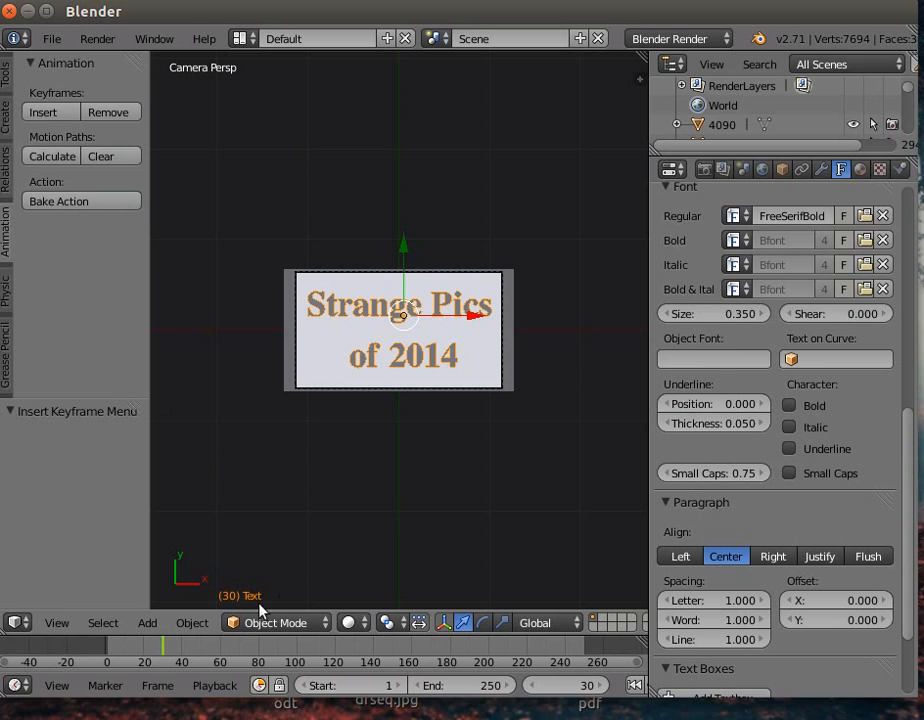
Return to frame 1 and try scaling the text object by a factor of 0.805
click(634, 686)
key(s)
click(521, 421)
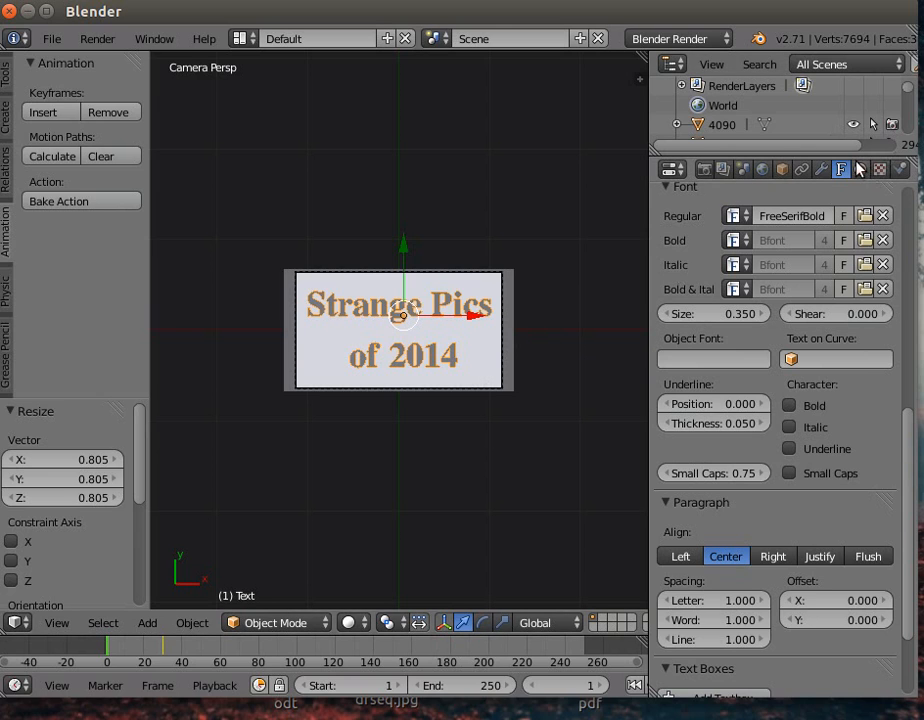
Give the text object a new material with a bright green diffuse color of about R 0.025, G 1.000, B 0.118
click(860, 170)
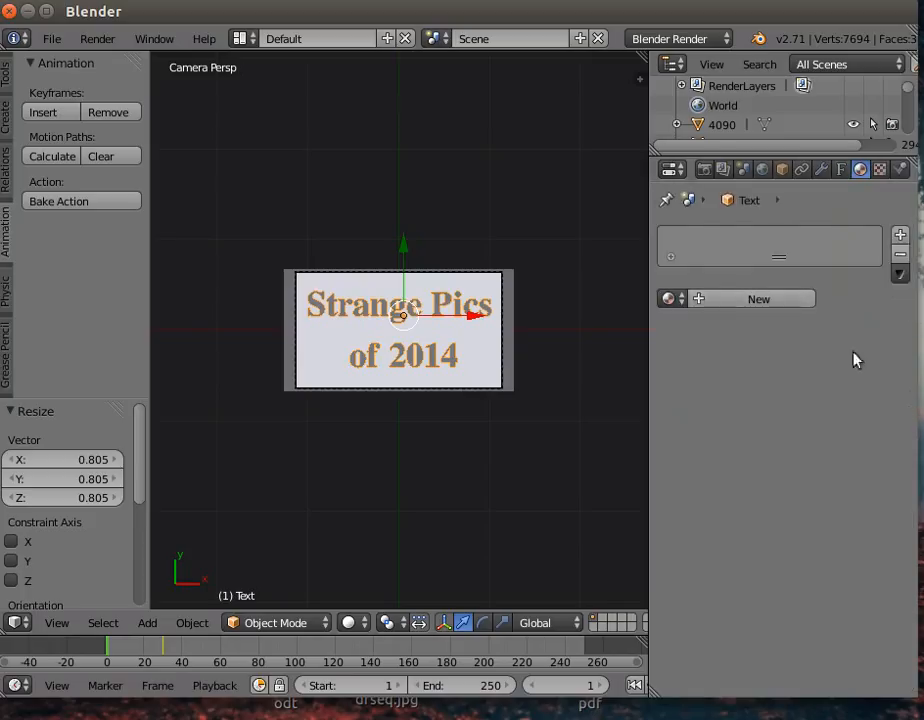
click(701, 299)
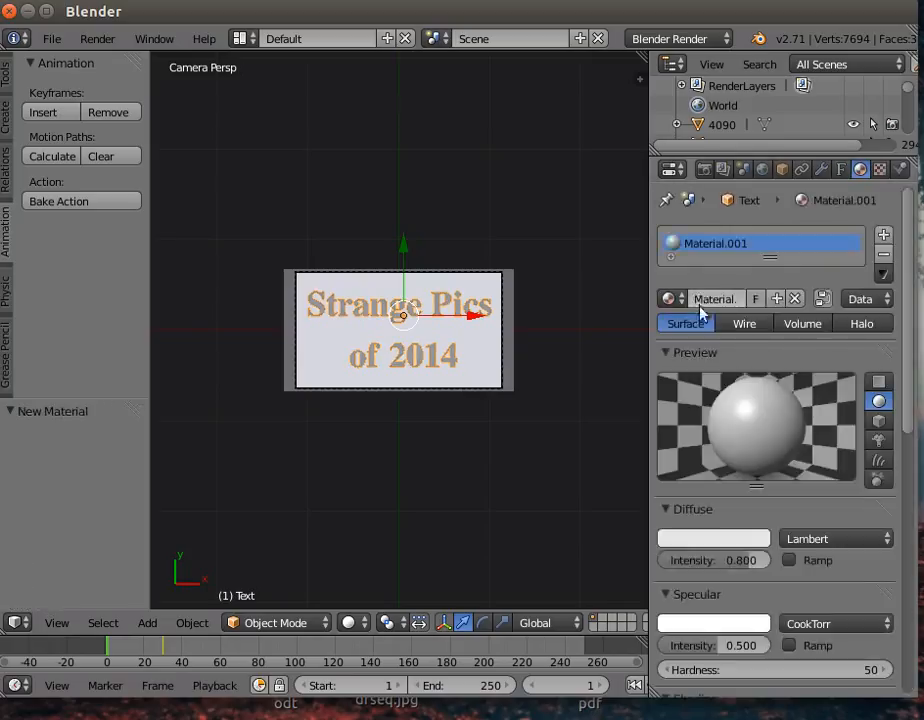
click(699, 542)
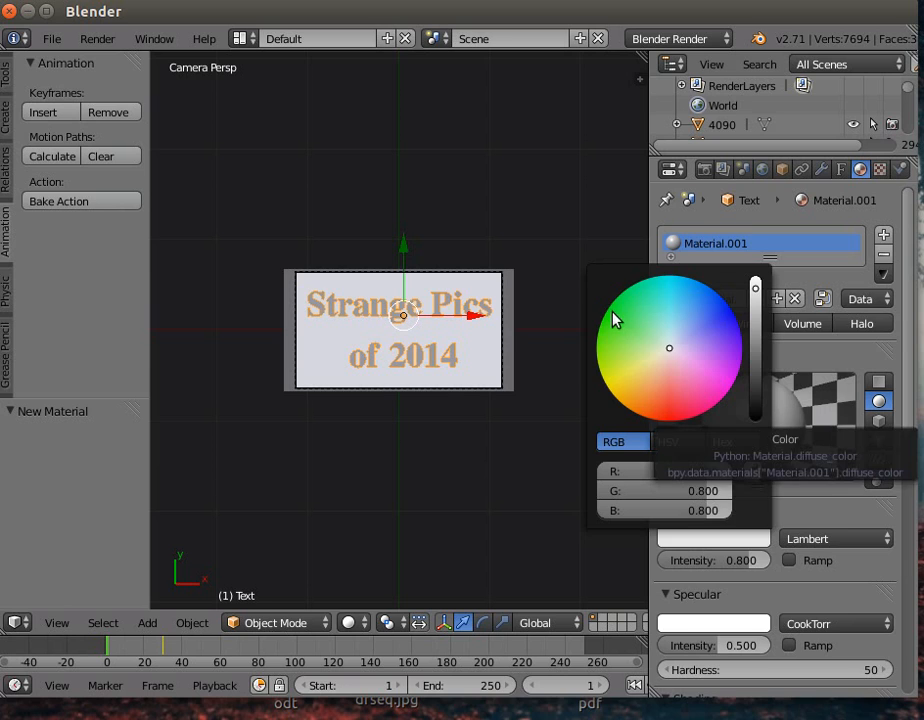
drag(755, 288, 755, 274)
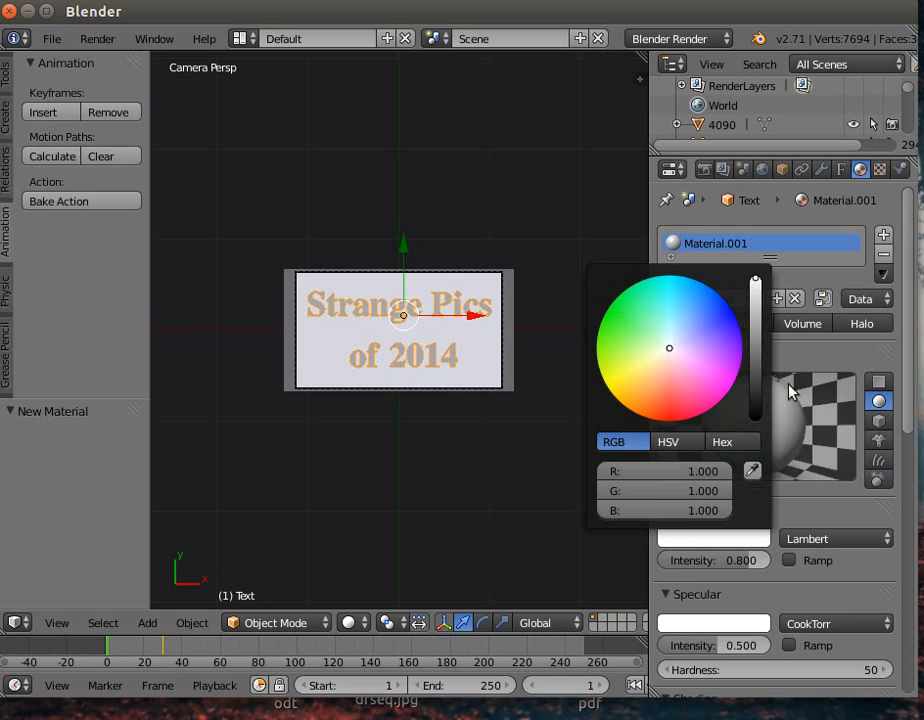
click(708, 532)
click(627, 311)
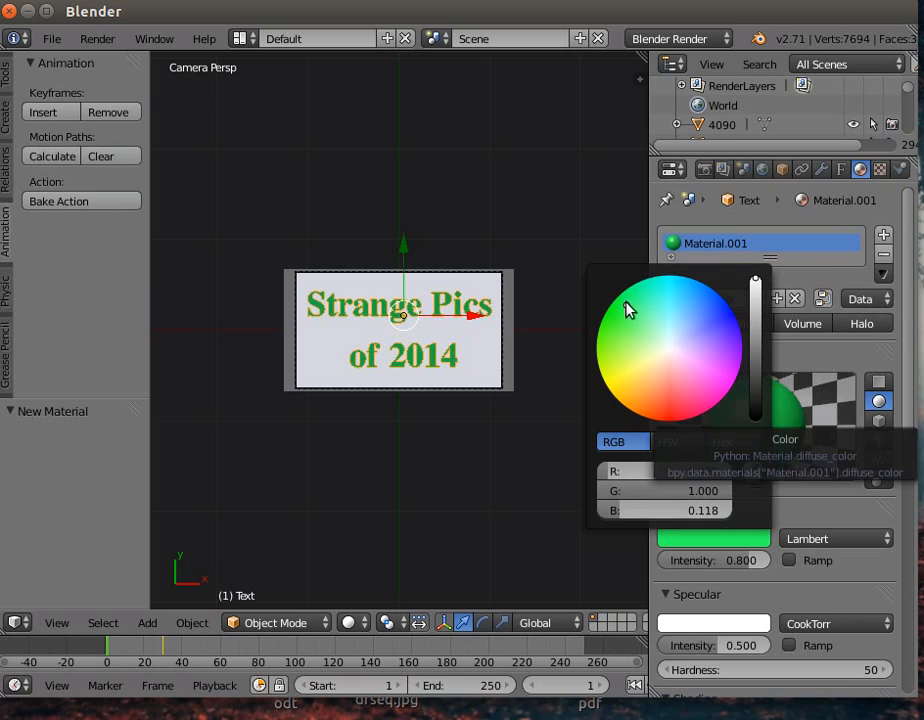
Set the text material's diffuse intensity to 0.809 and darken its green diffuse color slightly
drag(748, 564, 750, 564)
click(732, 545)
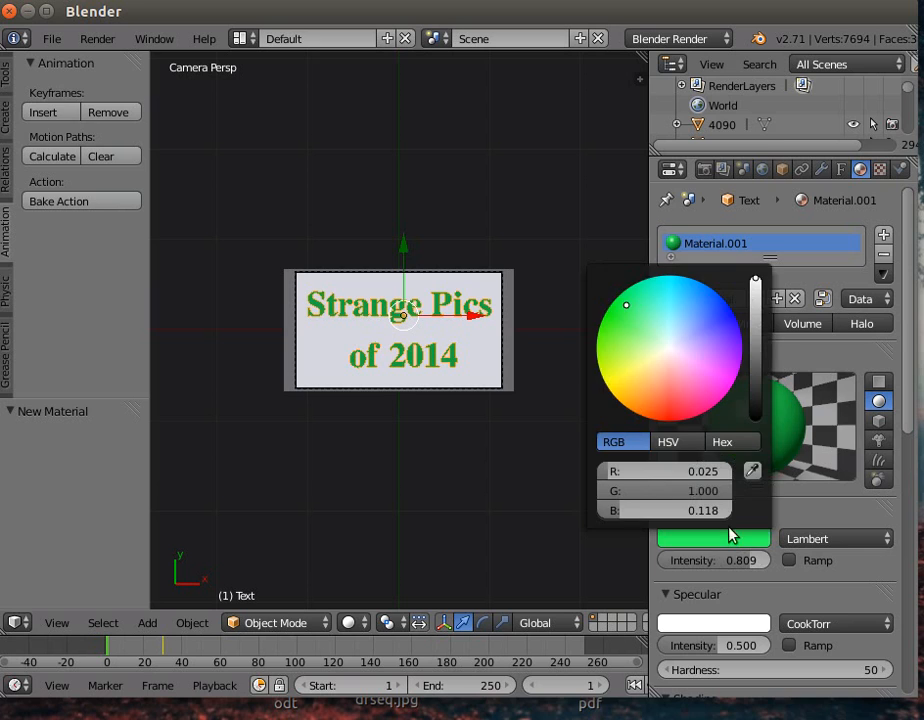
mouse_move(756, 286)
mouse_down()
mouse_move(756, 334)
mouse_move(756, 300)
mouse_up()
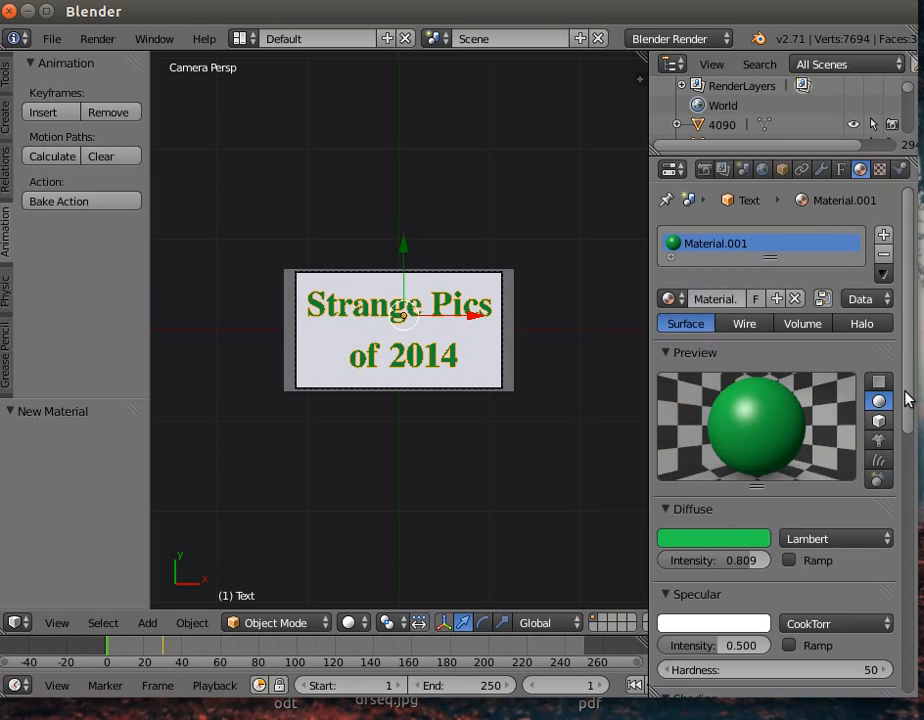
Give the text geometry an extrusion of 0.075 and a bevel depth of 0.009
click(842, 170)
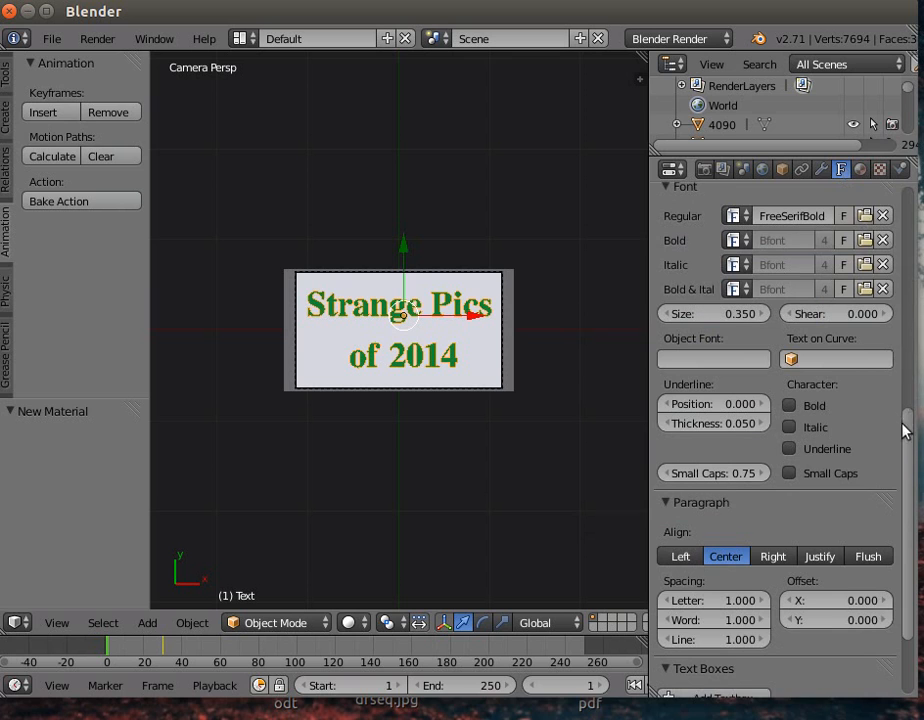
drag(905, 437, 887, 227)
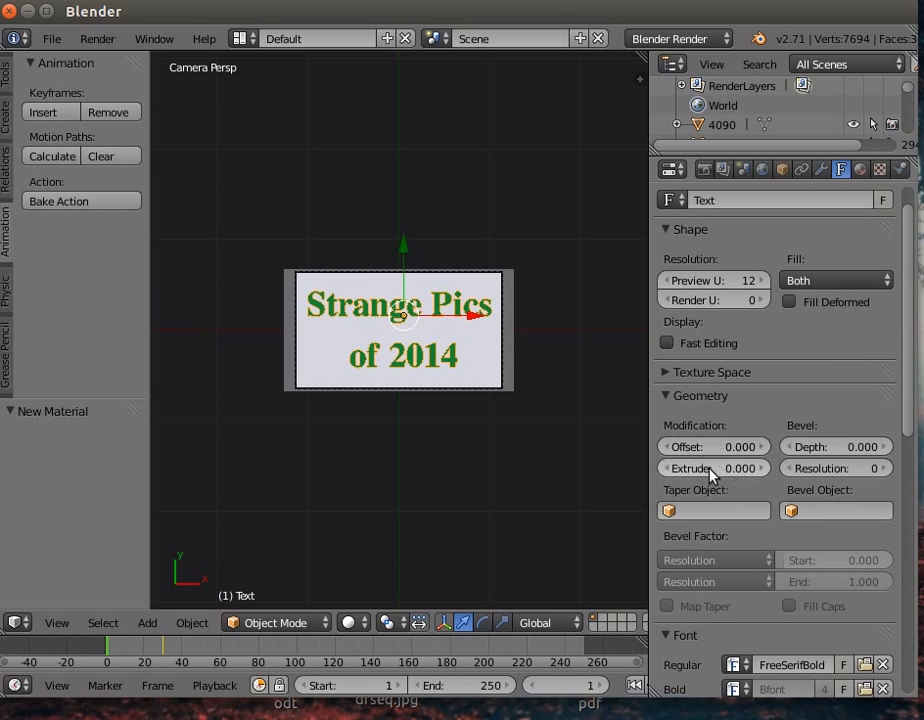
drag(713, 468, 751, 468)
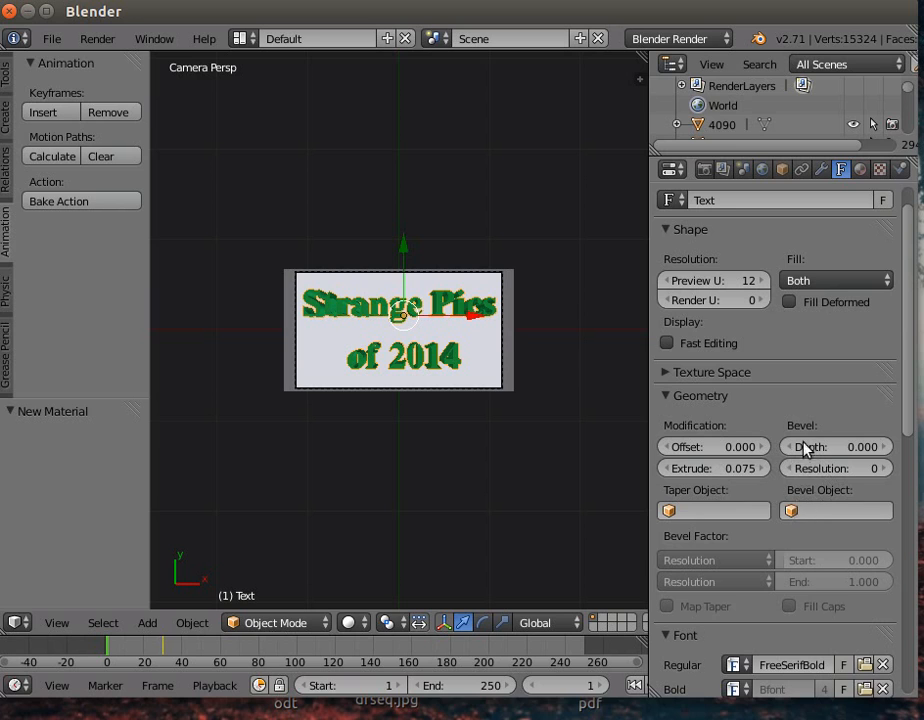
drag(799, 443, 804, 443)
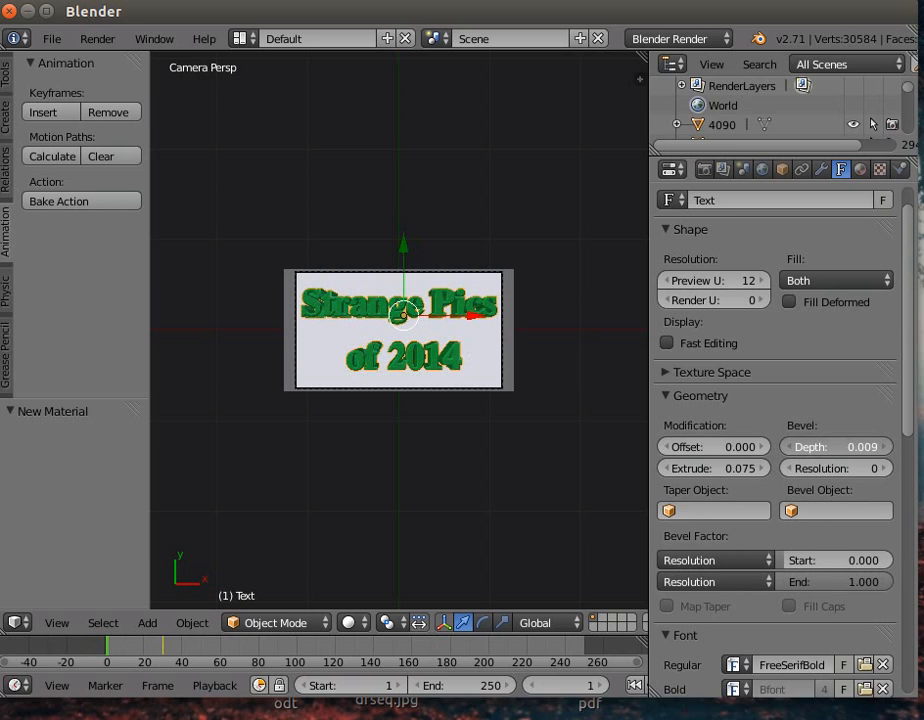
Set the text geometry's bevel depth to 0.000 and leave its offset at 0.000
drag(804, 443, 801, 443)
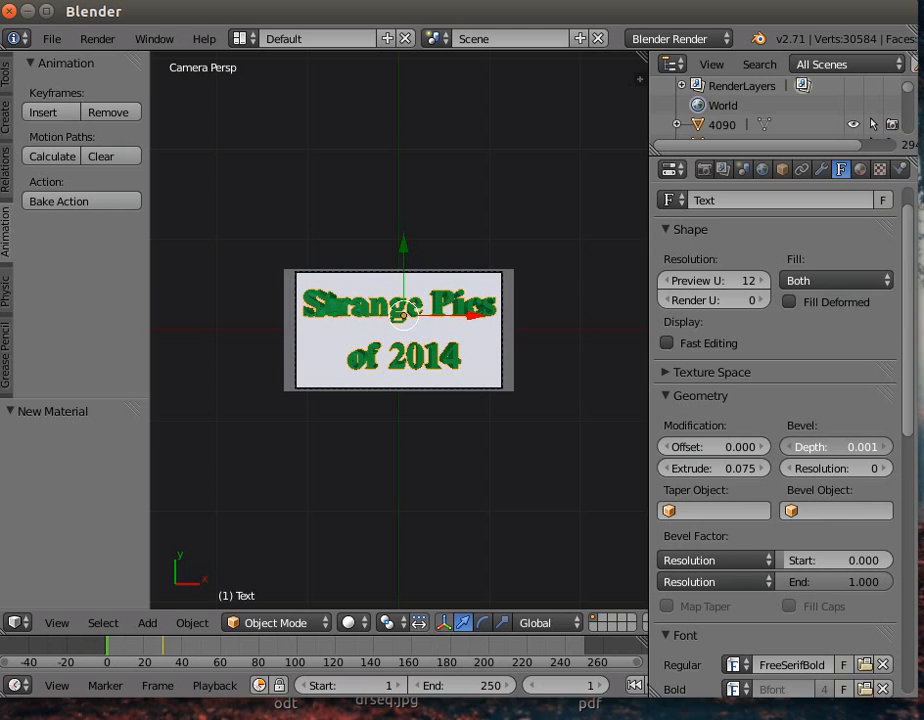
drag(801, 443, 799, 443)
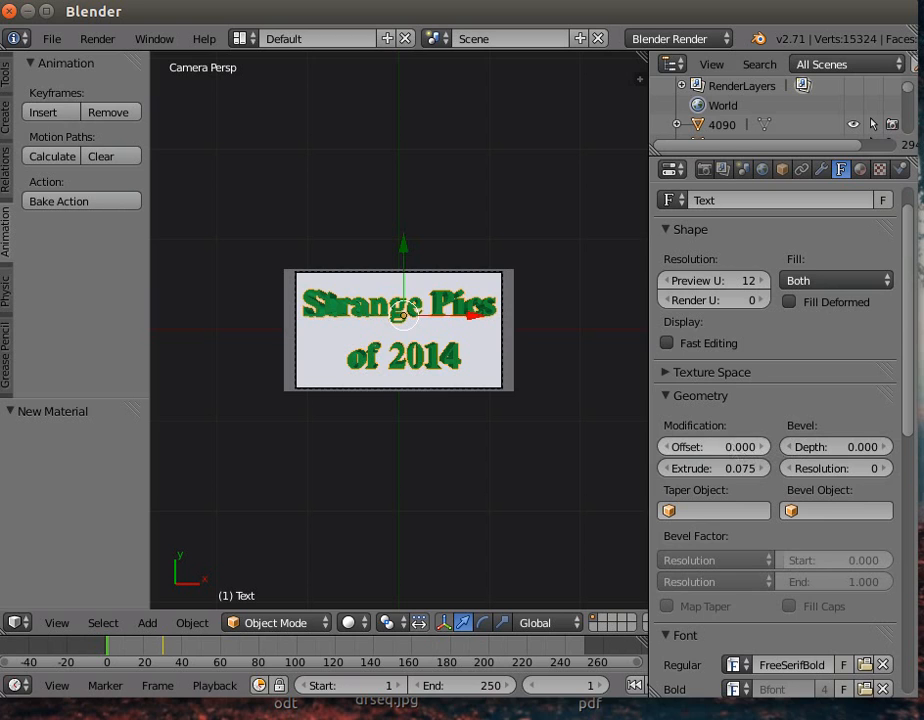
mouse_move(713, 447)
mouse_down()
mouse_move(721, 447)
mouse_move(711, 447)
mouse_up()
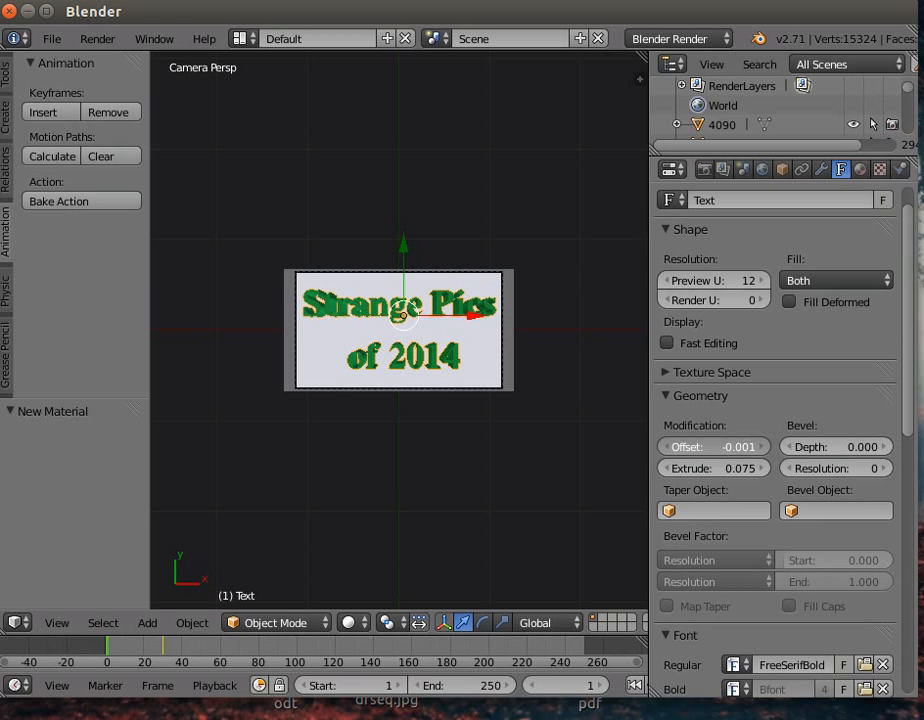
drag(711, 447, 724, 444)
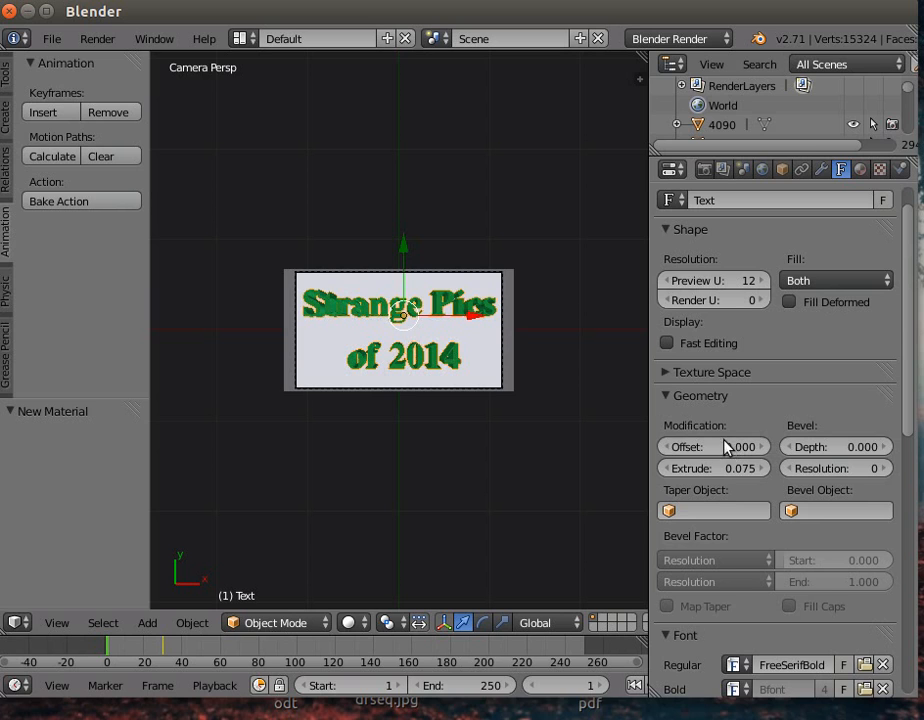
Render a still image of frame 1 to check the extruded title
scroll(445, 466, up, 3)
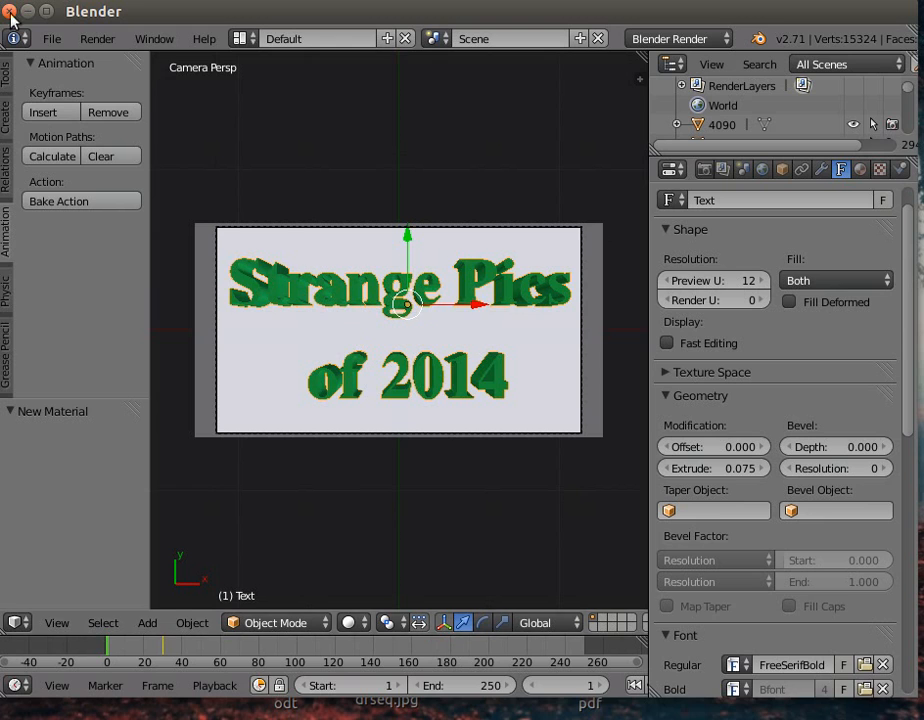
click(94, 40)
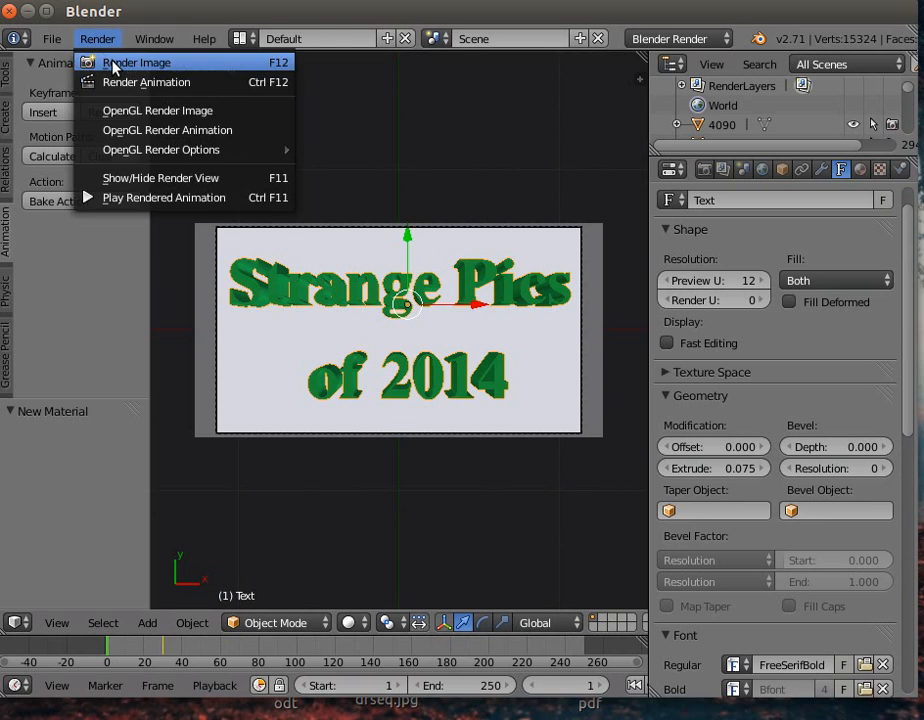
click(104, 63)
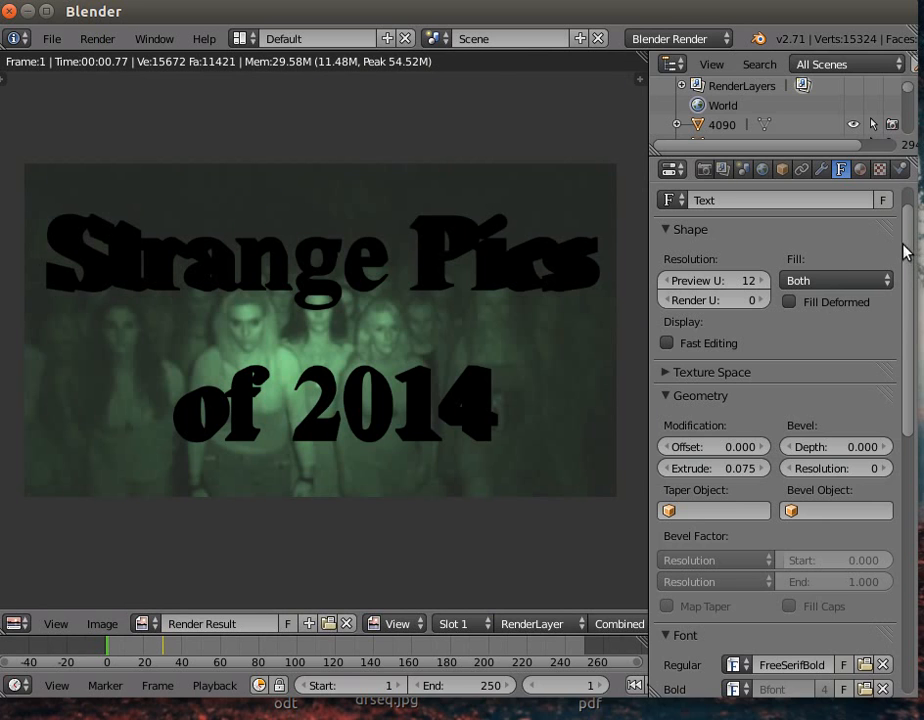
Set the text material's emit to 0.77 and render the frame as a test
click(860, 169)
scroll(705, 612, down, 1)
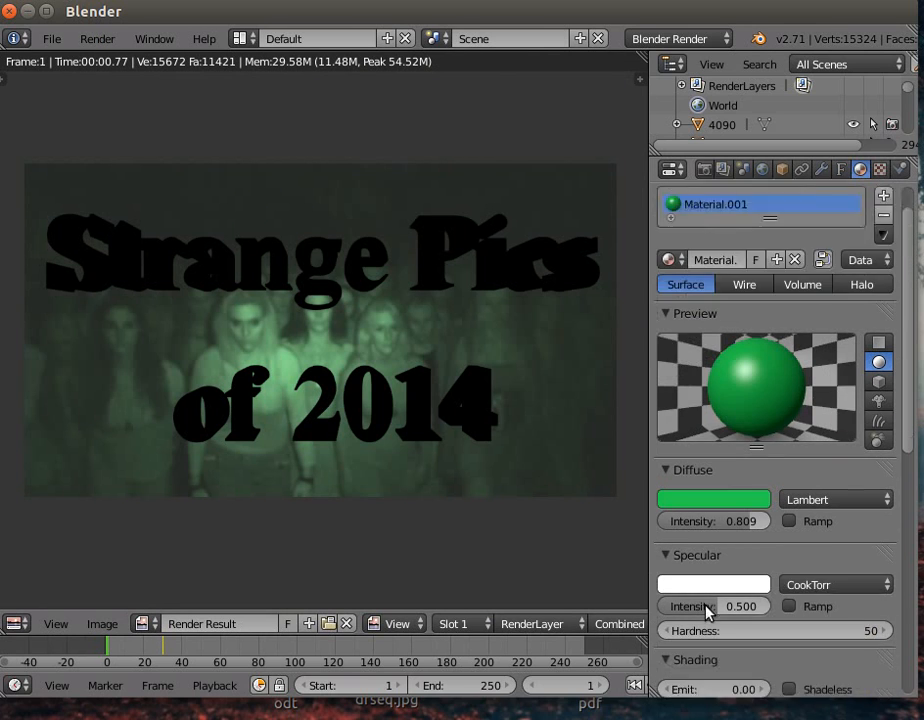
scroll(705, 612, down, 7)
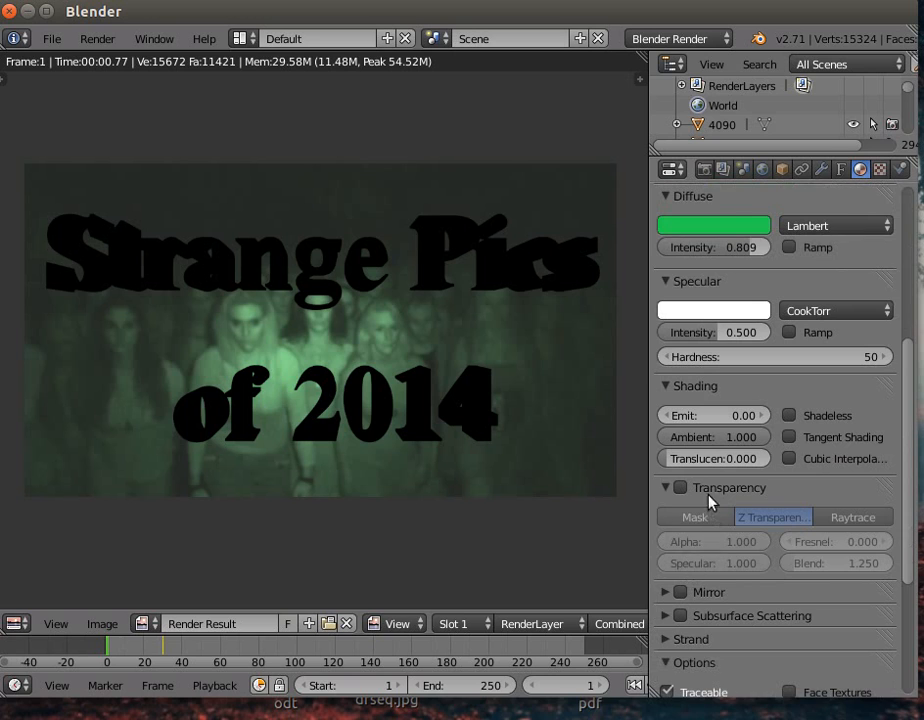
scroll(690, 551, down, 1)
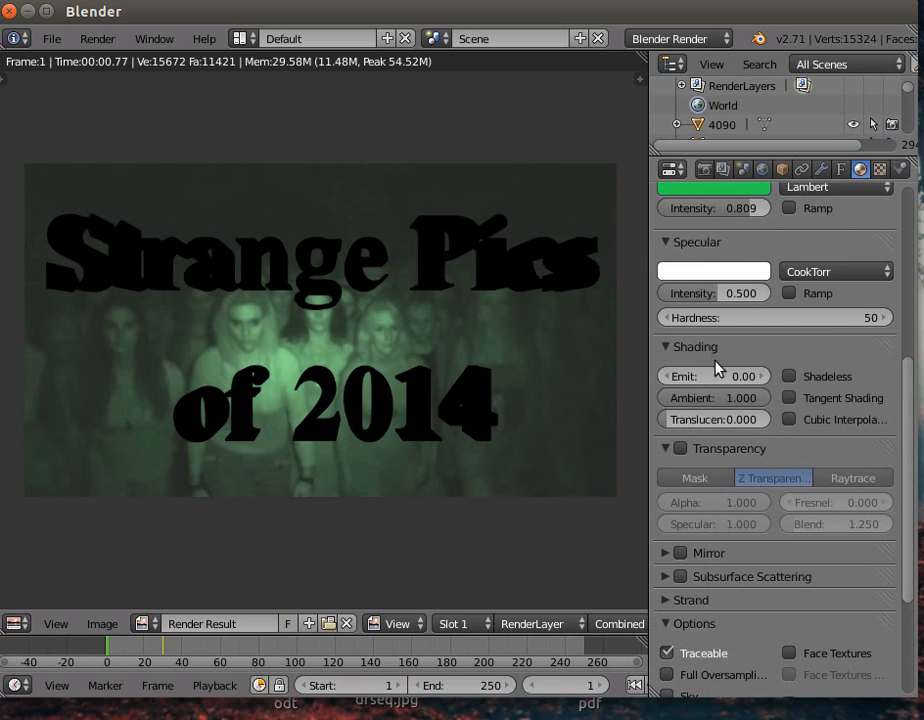
drag(715, 374, 770, 374)
click(98, 39)
click(110, 62)
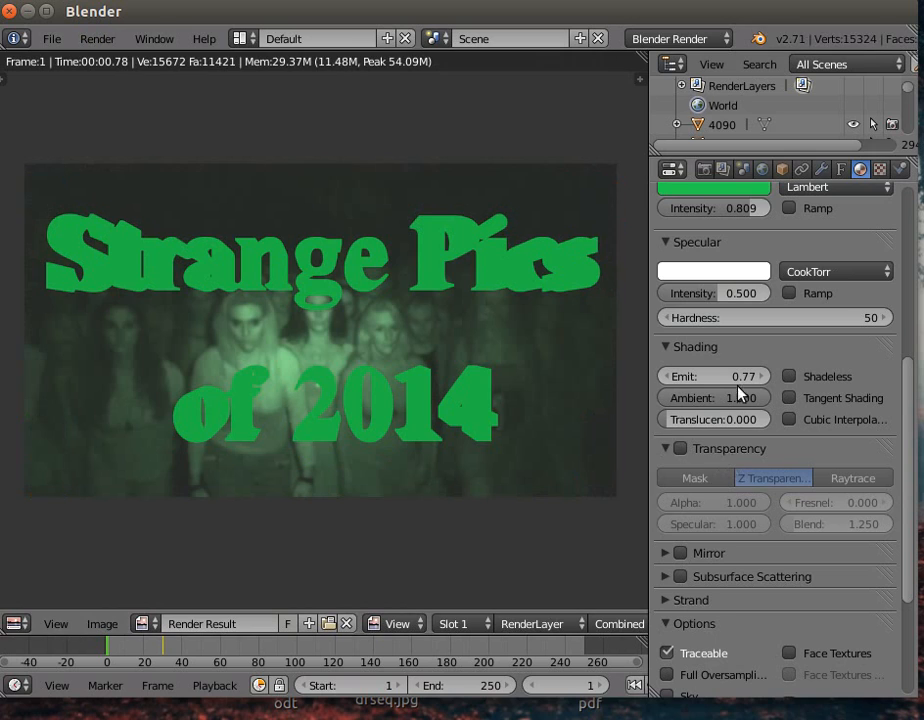
Lower the text material's emit to 0.1 and render the frame again
click(713, 377)
text(0.1)
key(Return)
click(98, 38)
click(118, 62)
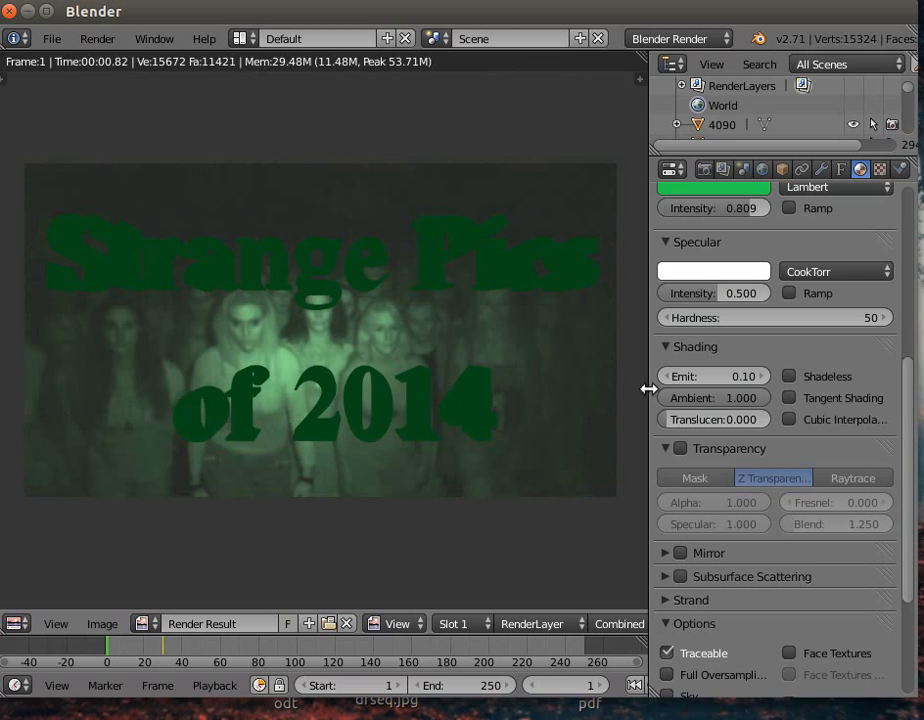
Test-render the text material with emit at 0.28 and mirror reflection enabled at a reflectivity of 0.841
drag(750, 376, 800, 376)
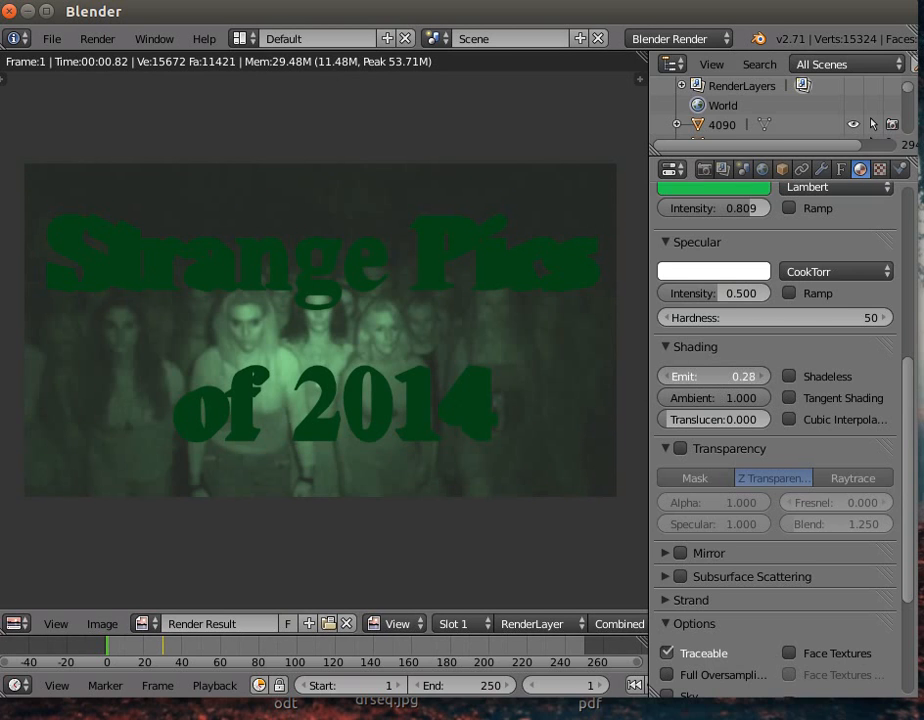
scroll(728, 481, down, 4)
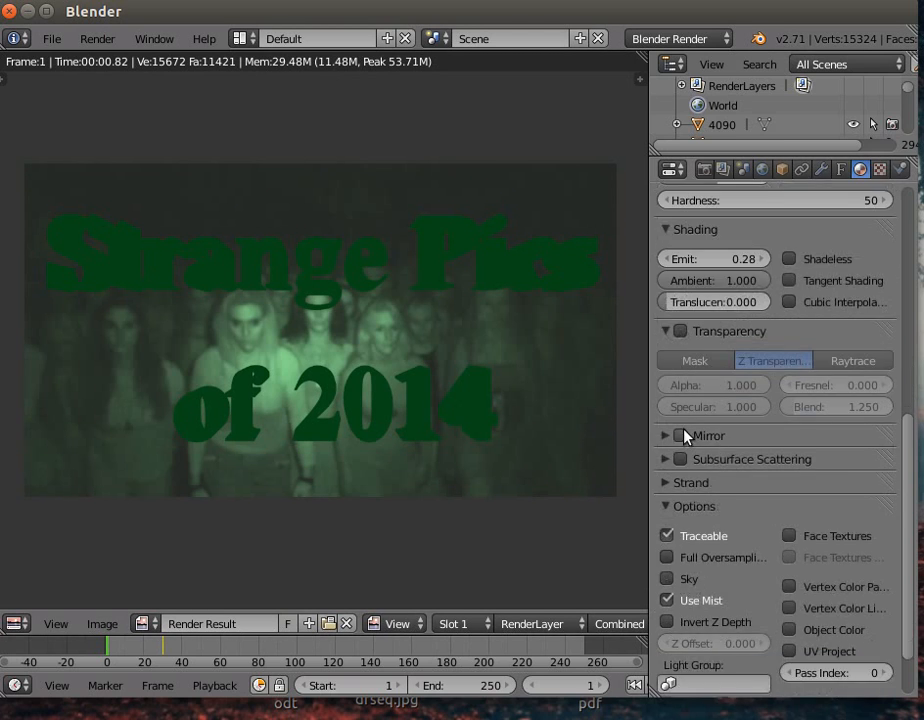
click(668, 437)
drag(664, 466, 768, 466)
click(104, 40)
click(116, 64)
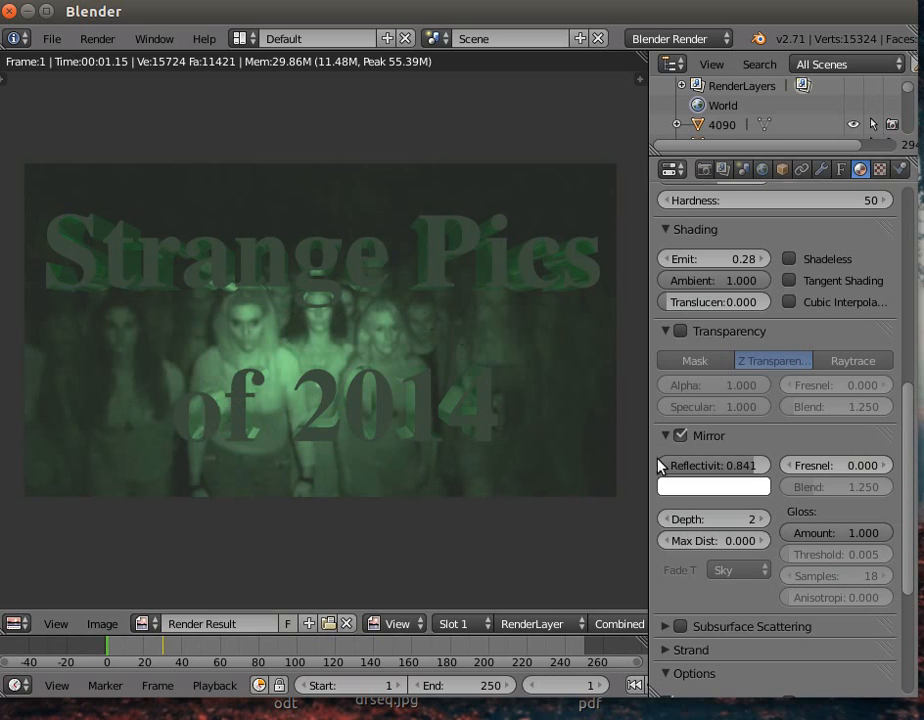
Change the world's horizon color to a bright red and render the frame to check the title's reflection
click(762, 170)
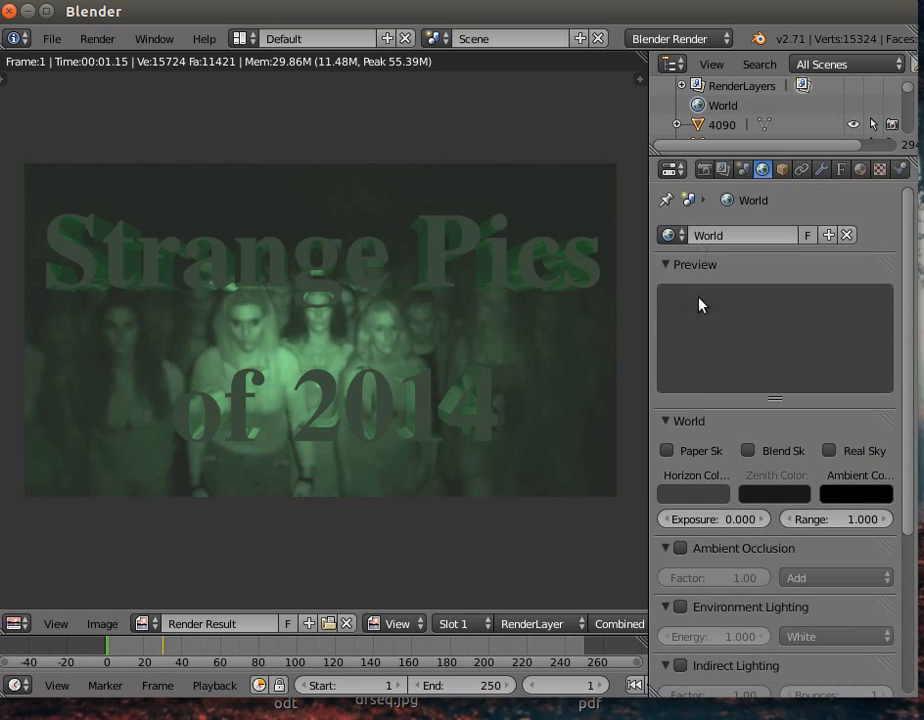
click(714, 499)
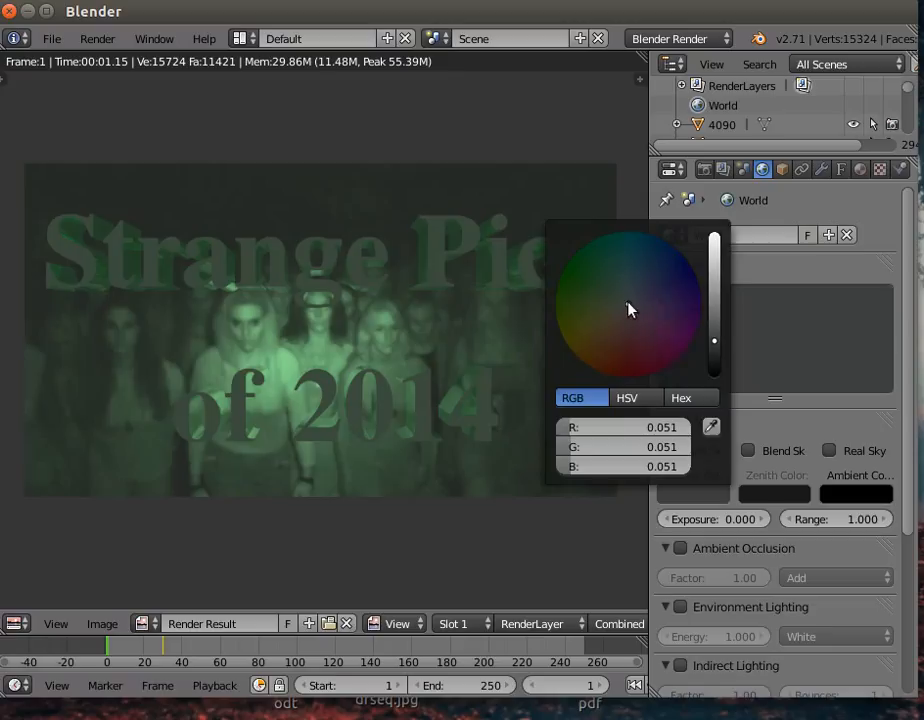
mouse_move(627, 306)
mouse_down()
mouse_move(618, 313)
mouse_move(625, 341)
mouse_up()
mouse_move(714, 345)
mouse_down()
mouse_move(714, 245)
mouse_move(714, 274)
mouse_up()
drag(622, 344, 631, 366)
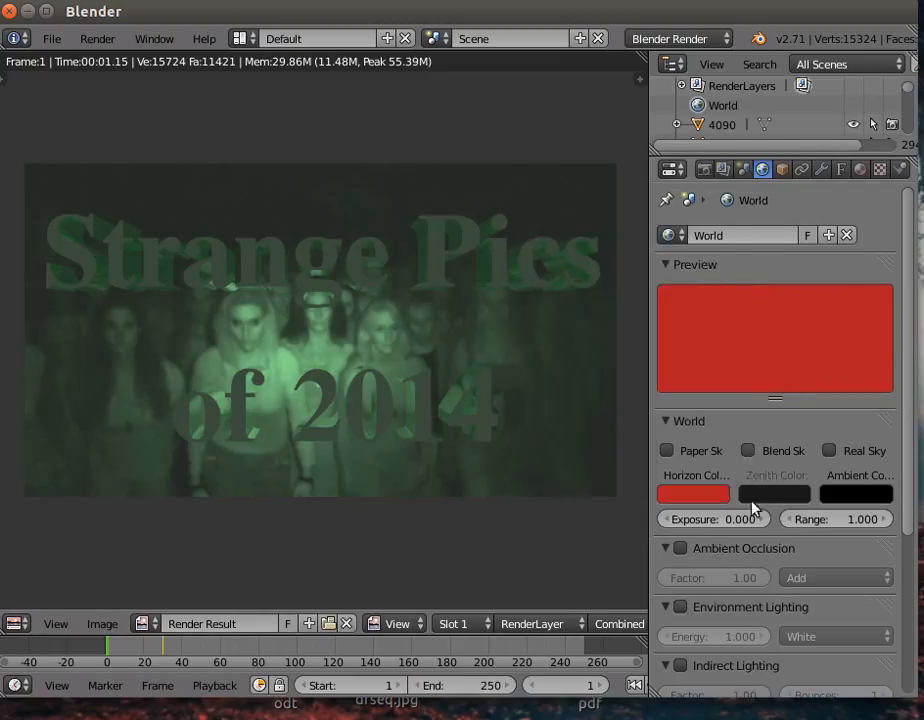
click(97, 39)
click(100, 61)
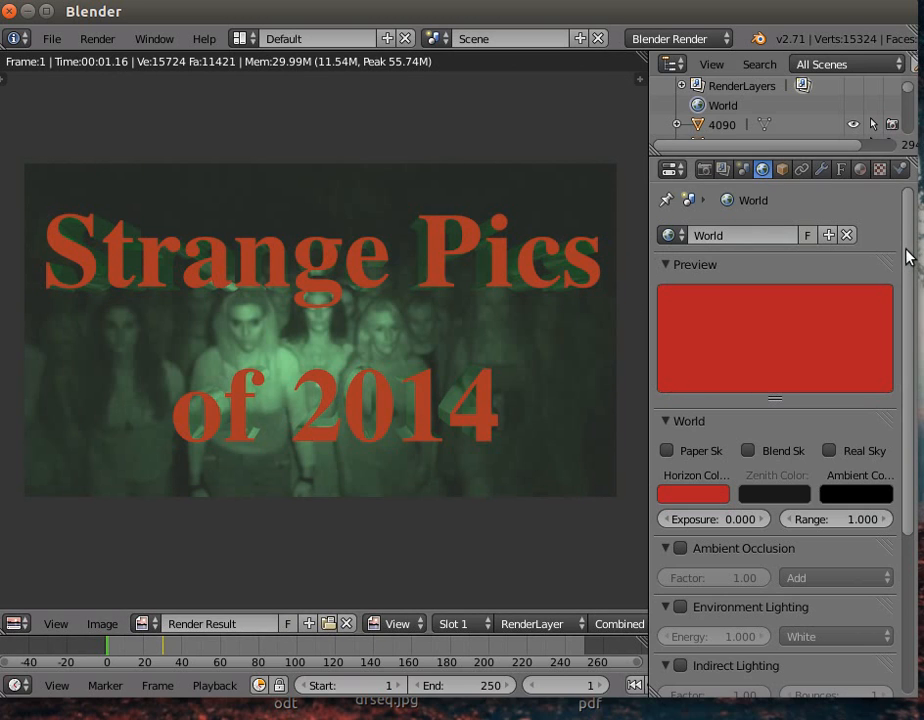
Reduce the text material's mirror reflectivity to 0.458 and render a test image
click(862, 176)
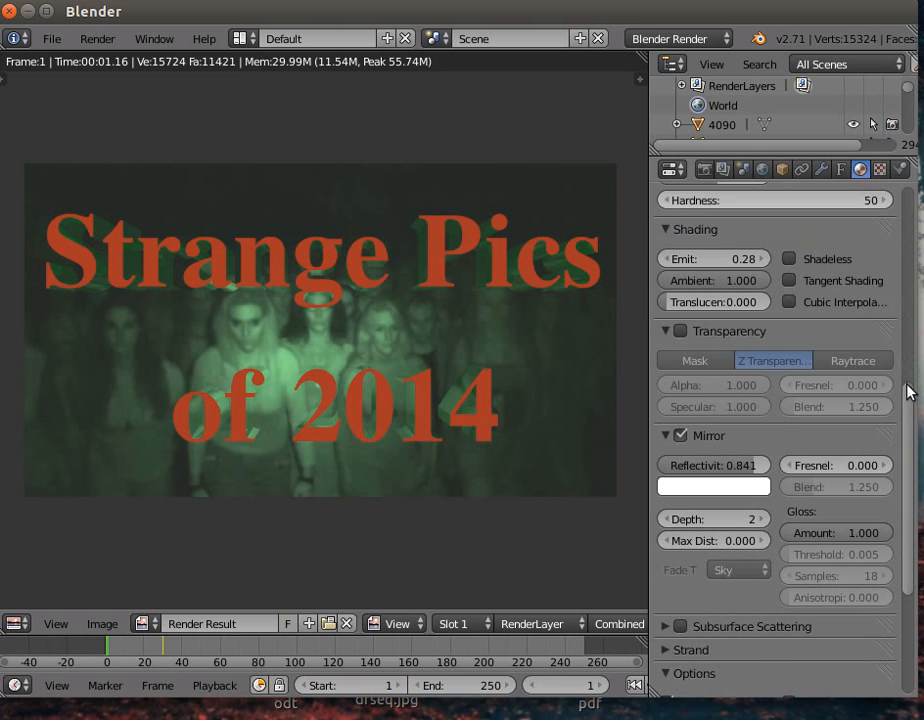
scroll(909, 400, down, 2)
drag(745, 402, 690, 402)
click(100, 38)
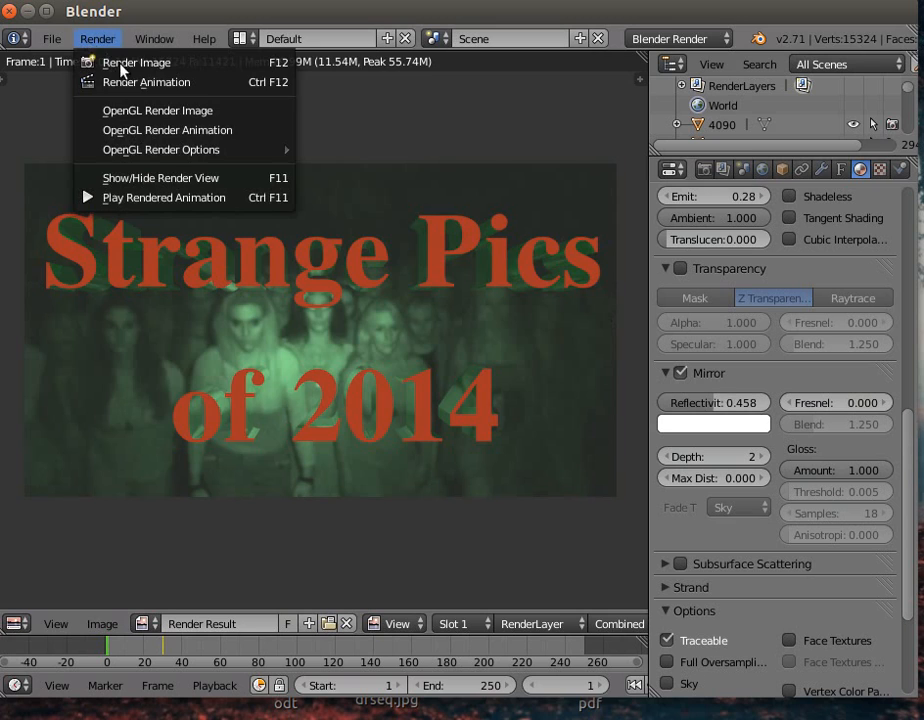
click(122, 62)
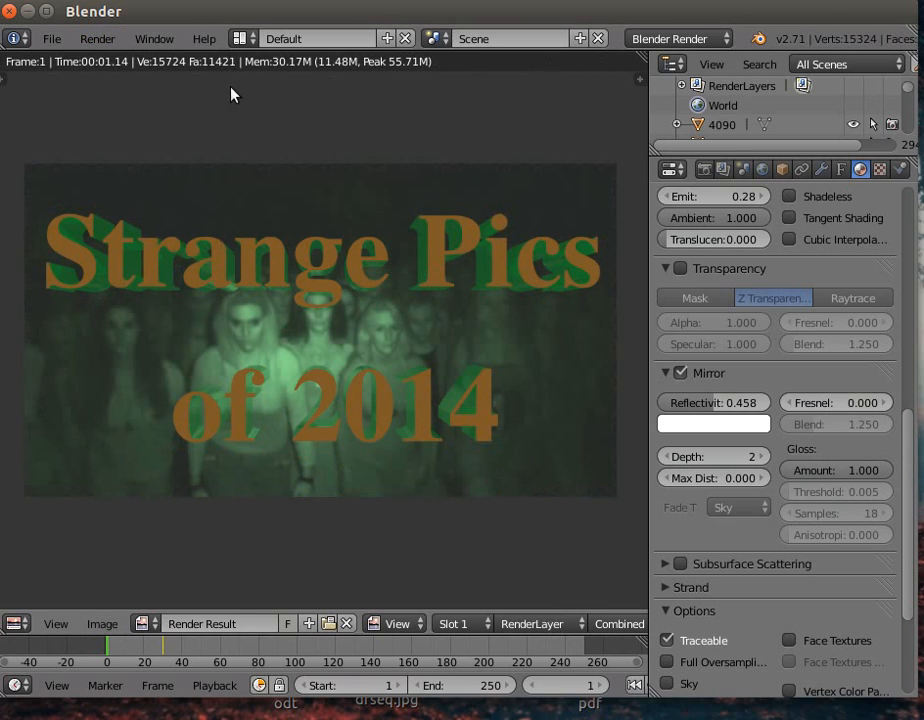
Set the text material's mirror reflectivity to 0.664 and start rendering the animation
drag(716, 403, 747, 403)
click(98, 38)
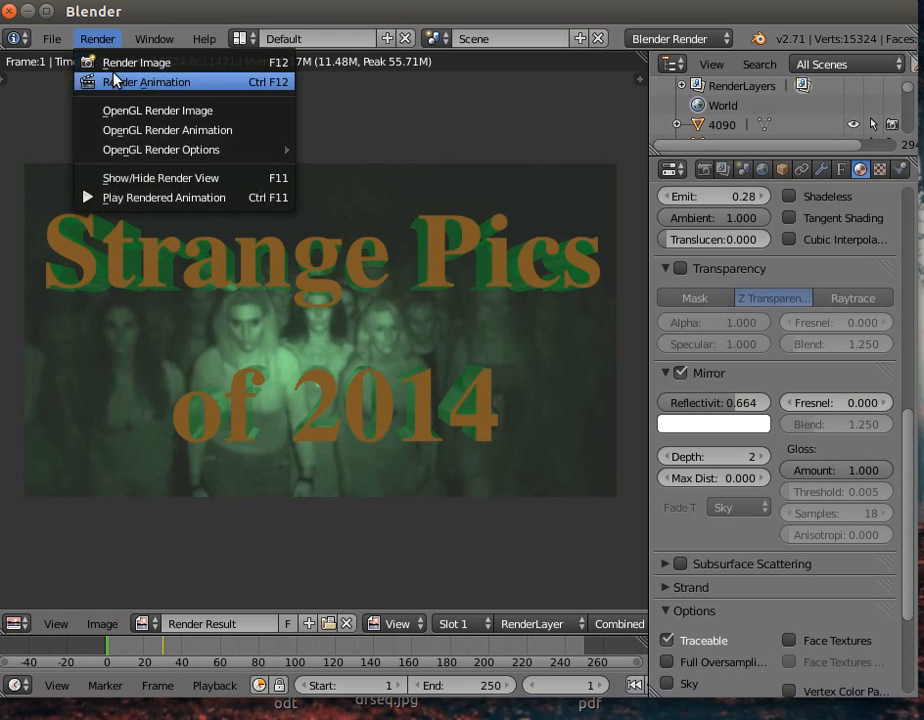
click(115, 80)
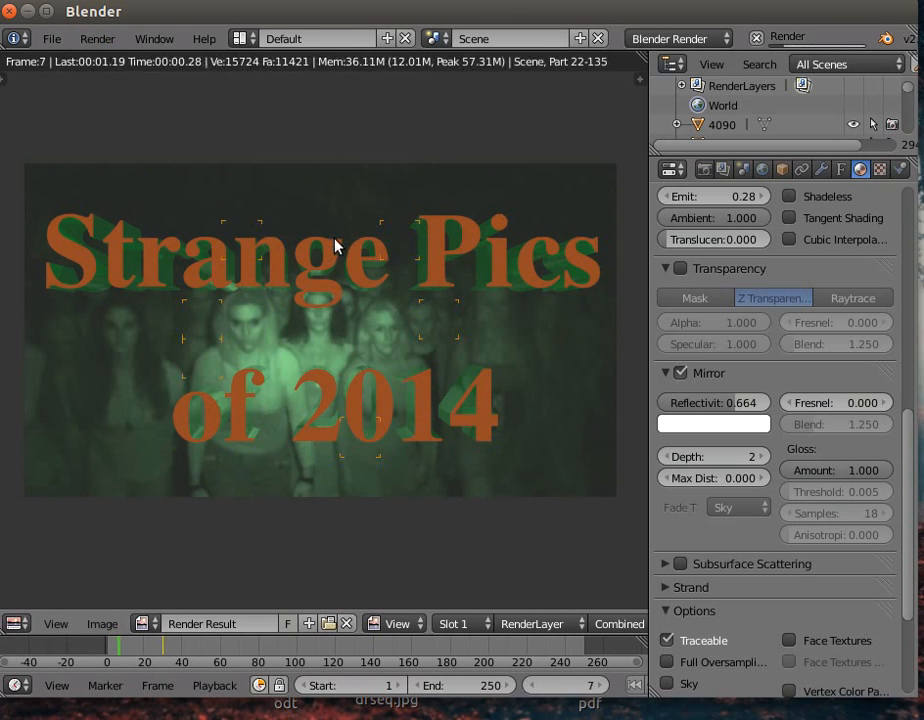
Stop the animation render and hide the render view to return to the 3D scene
click(97, 38)
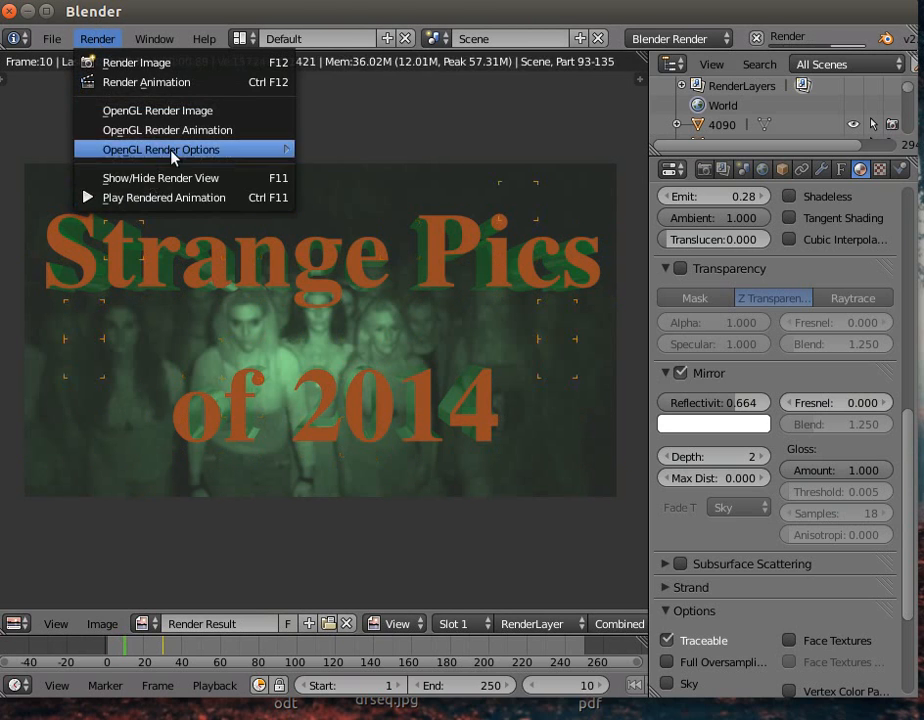
key(Escape)
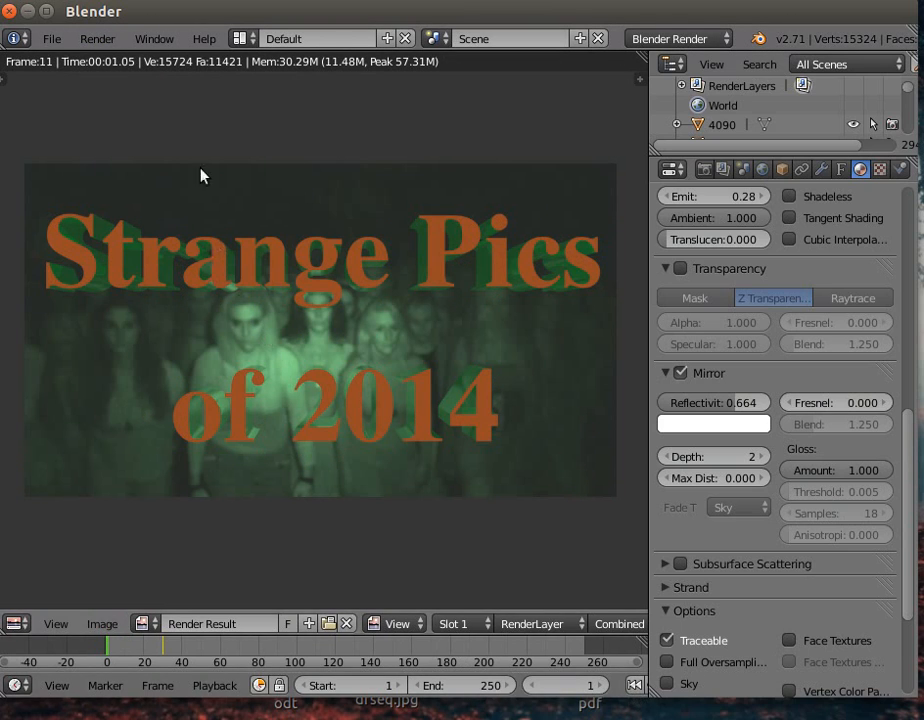
click(95, 39)
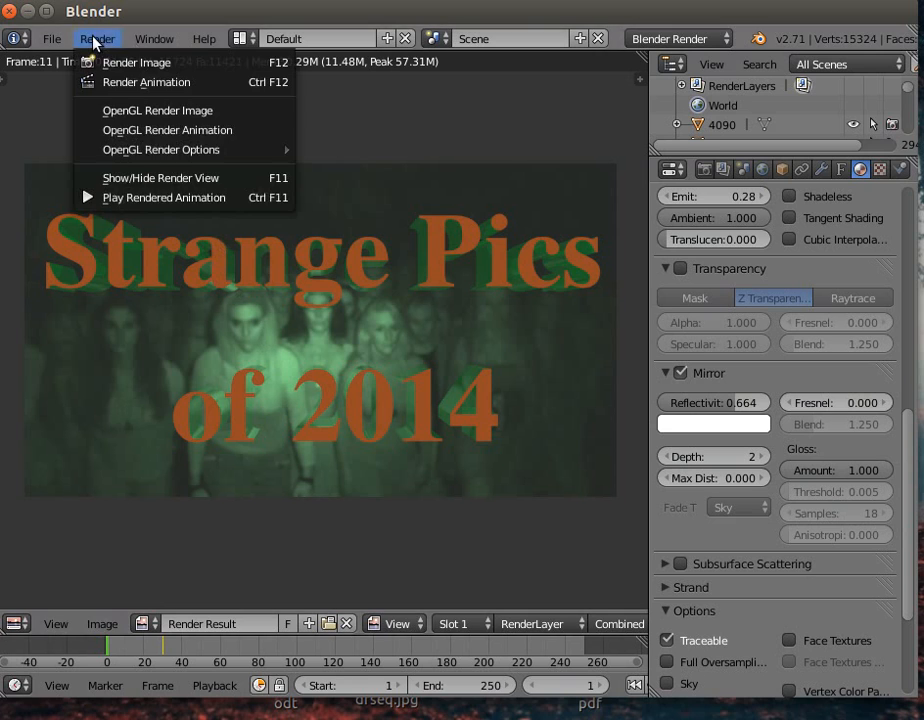
click(167, 177)
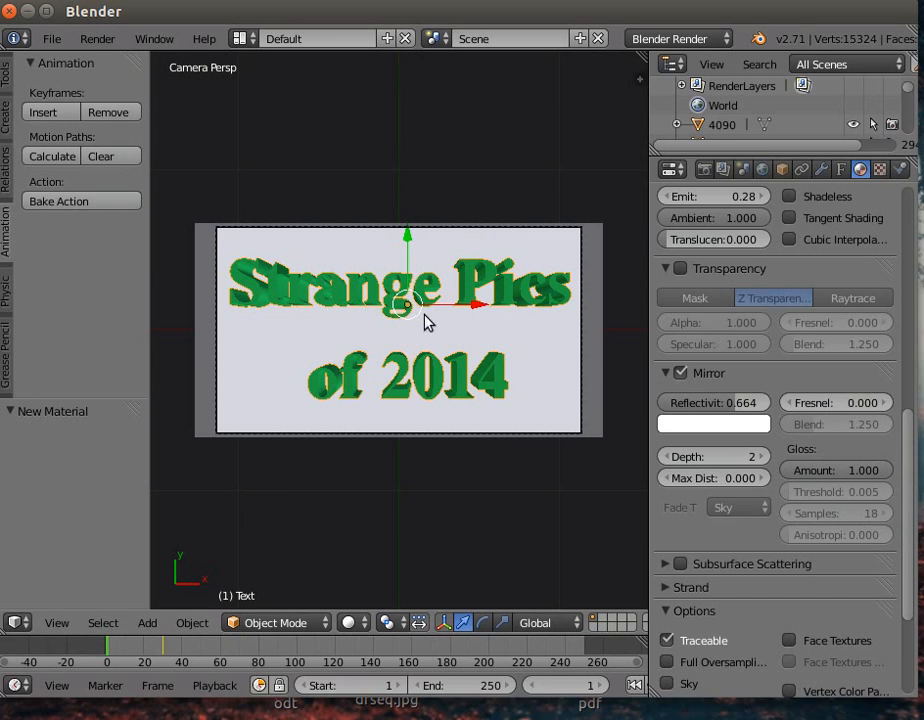
Convert the title text object to a mesh
click(186, 625)
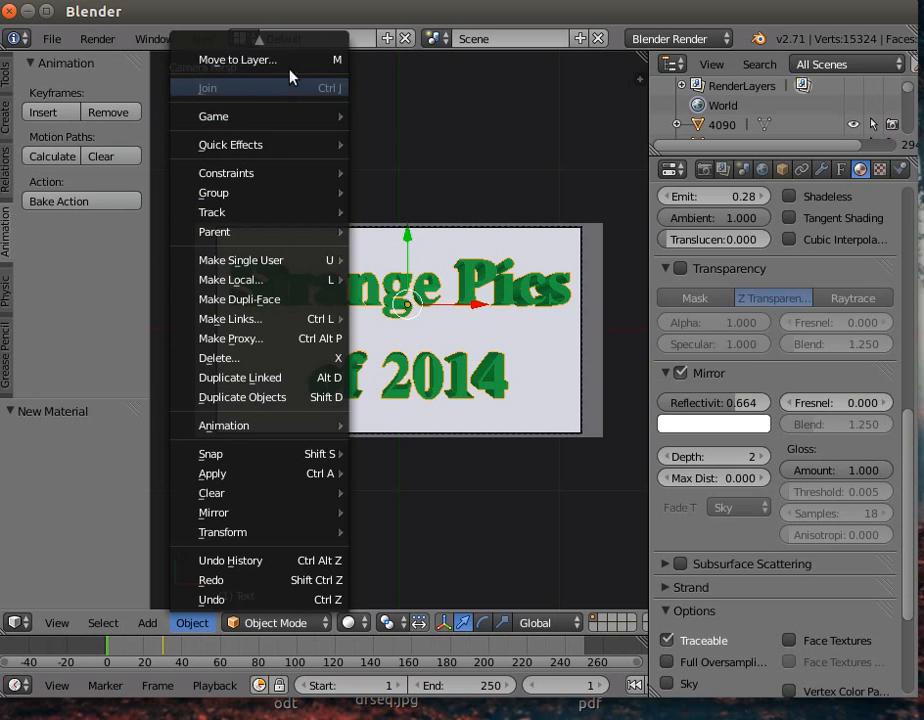
mouse_move(270, 45)
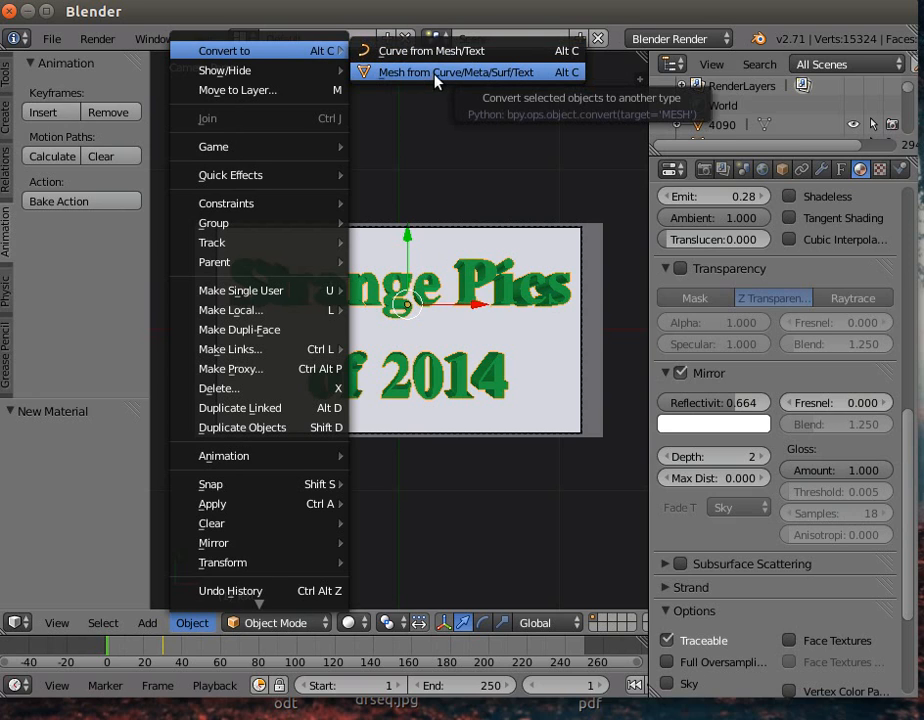
click(436, 75)
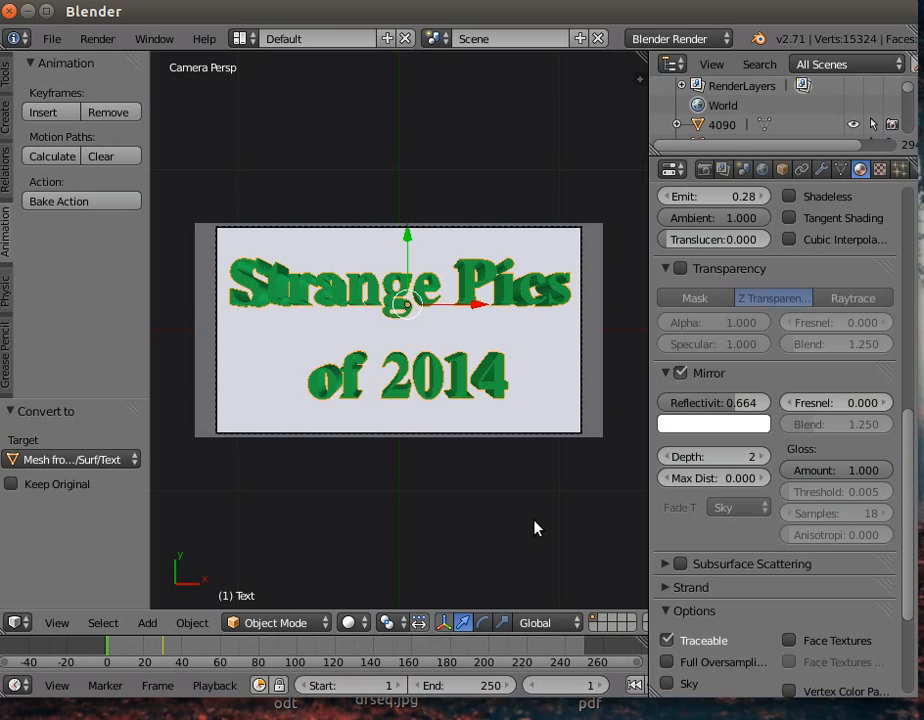
Try scaling the converted title mesh by a factor of 0.815 on all axes
key(s)
click(503, 492)
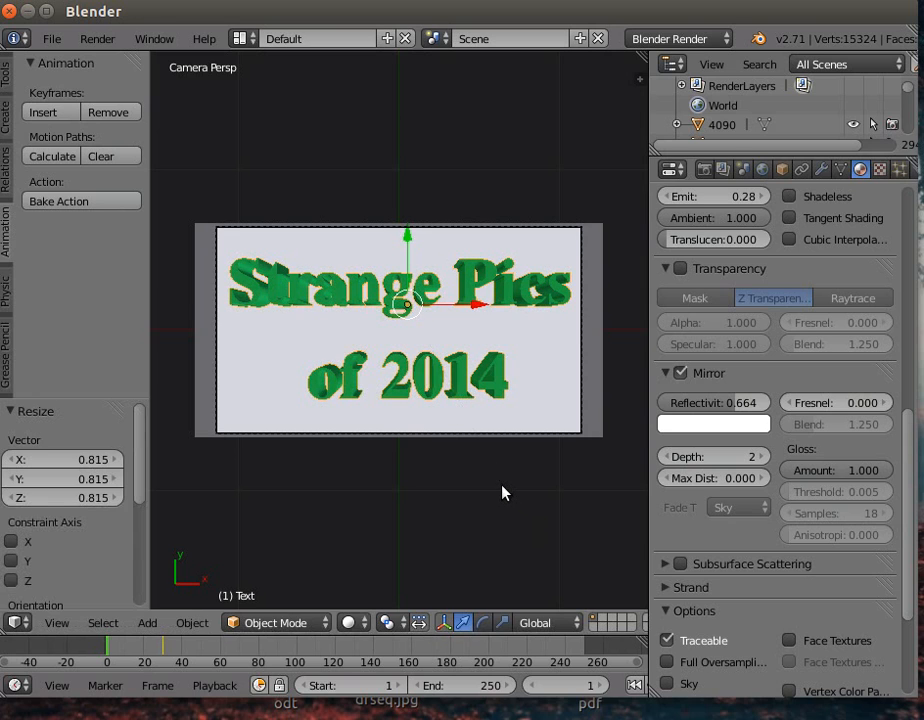
right_click(420, 380)
right_click(418, 378)
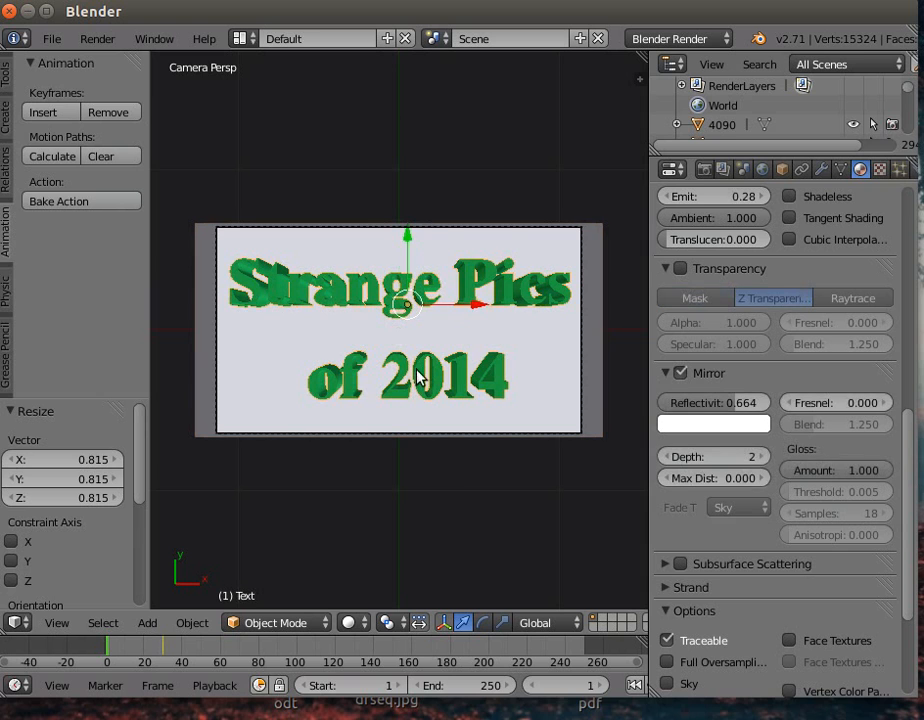
Select the title mesh above the stacked image planes from an angled perspective outside the camera view
middle_drag(396, 496, 365, 316)
right_click(392, 236)
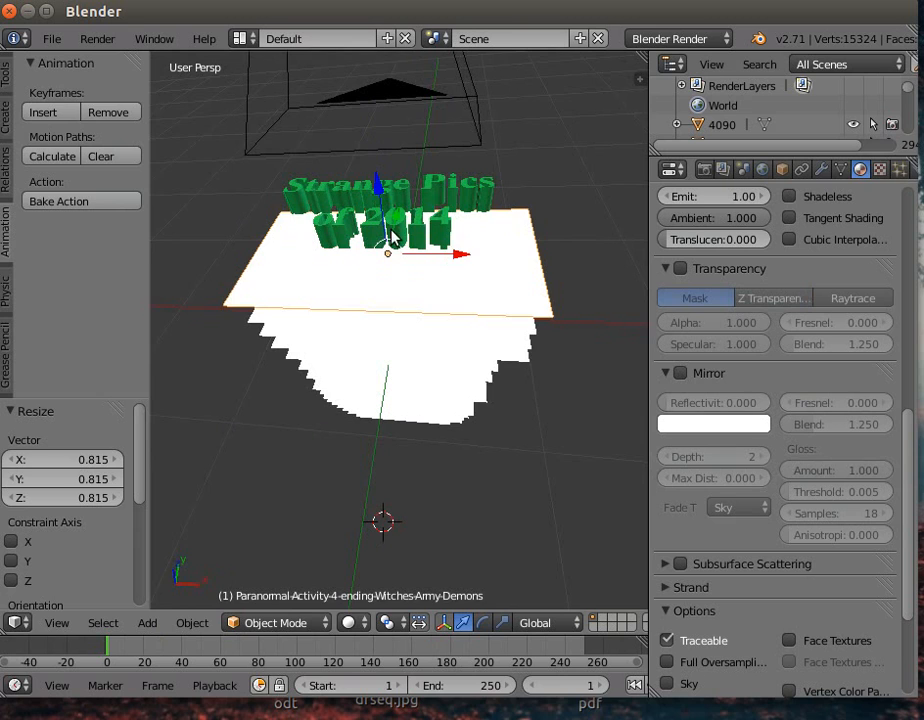
right_click(429, 200)
right_click(429, 200)
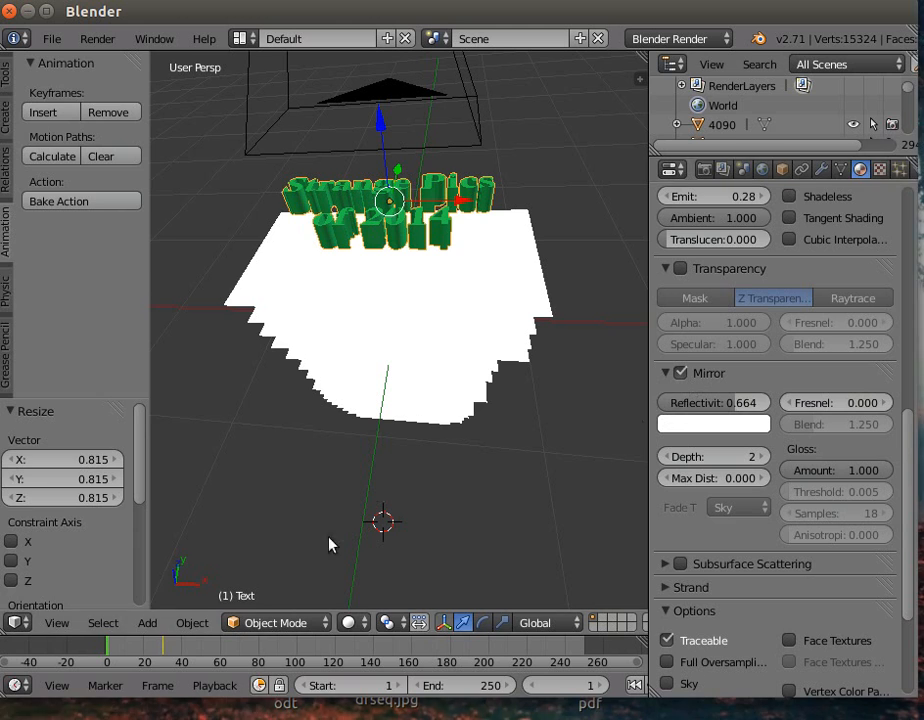
Scale the title mesh down to about 0.117 on all axes while viewing it through the camera
click(55, 623)
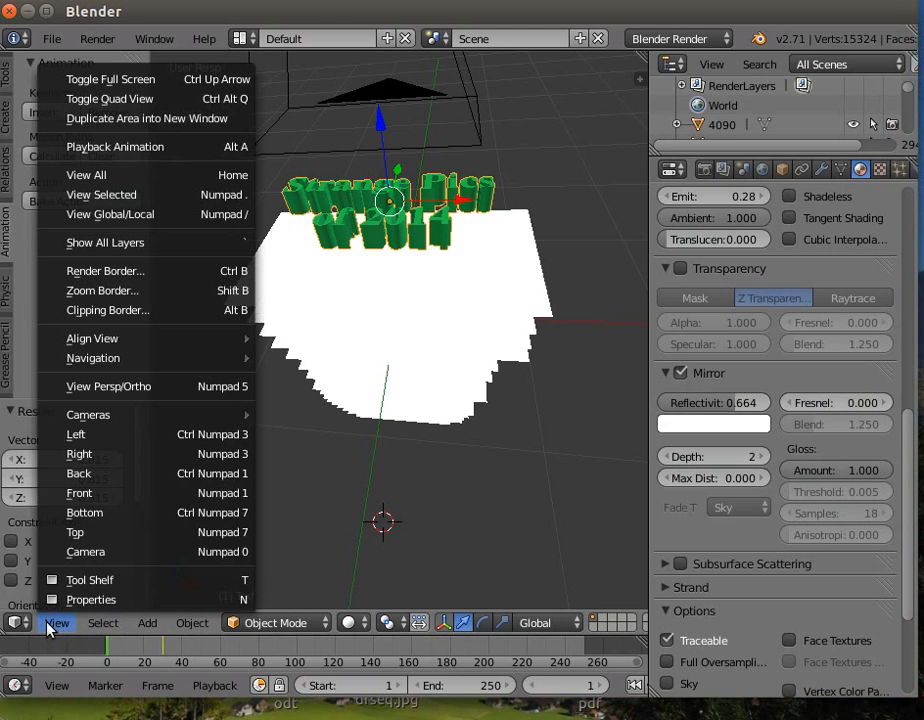
click(104, 558)
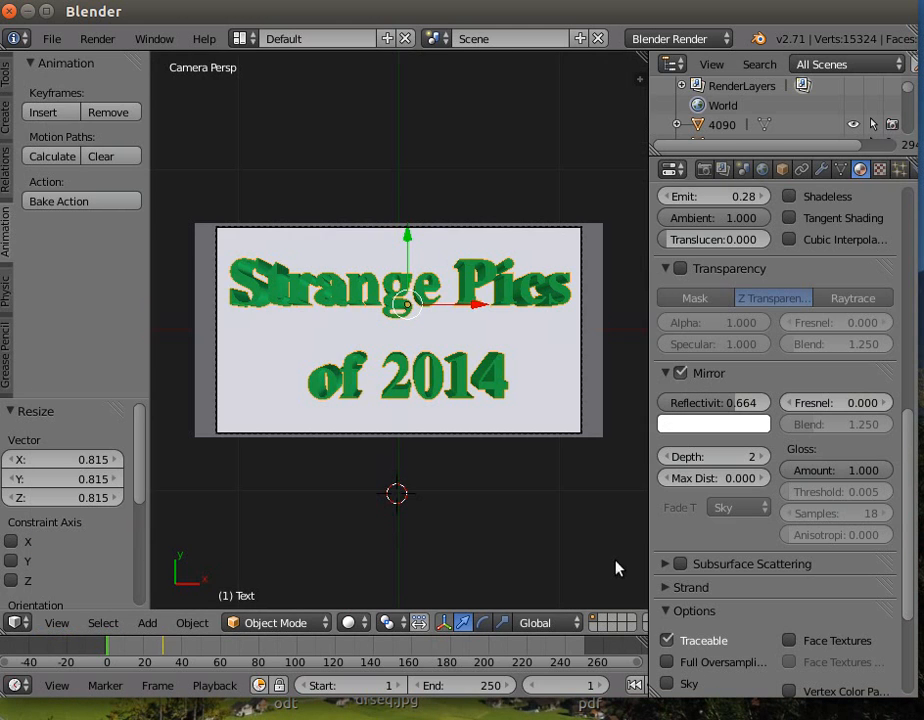
key(s)
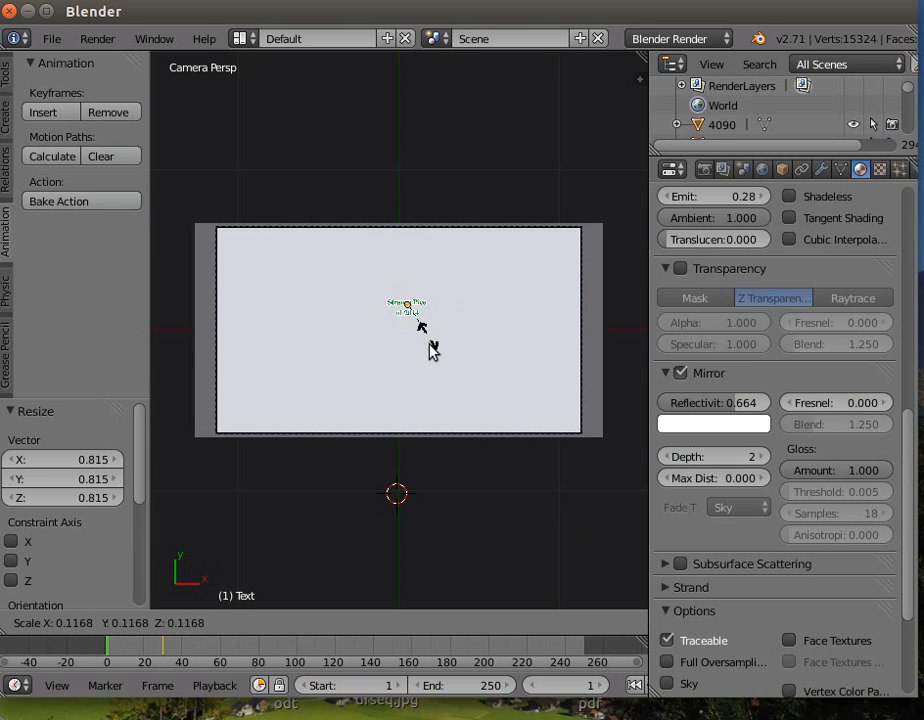
click(477, 311)
Move the shrunken title outside the camera frame above its upper-left corner, shifting it about -0.716 and -0.015 along X and upward along Y
key(g)
key(x)
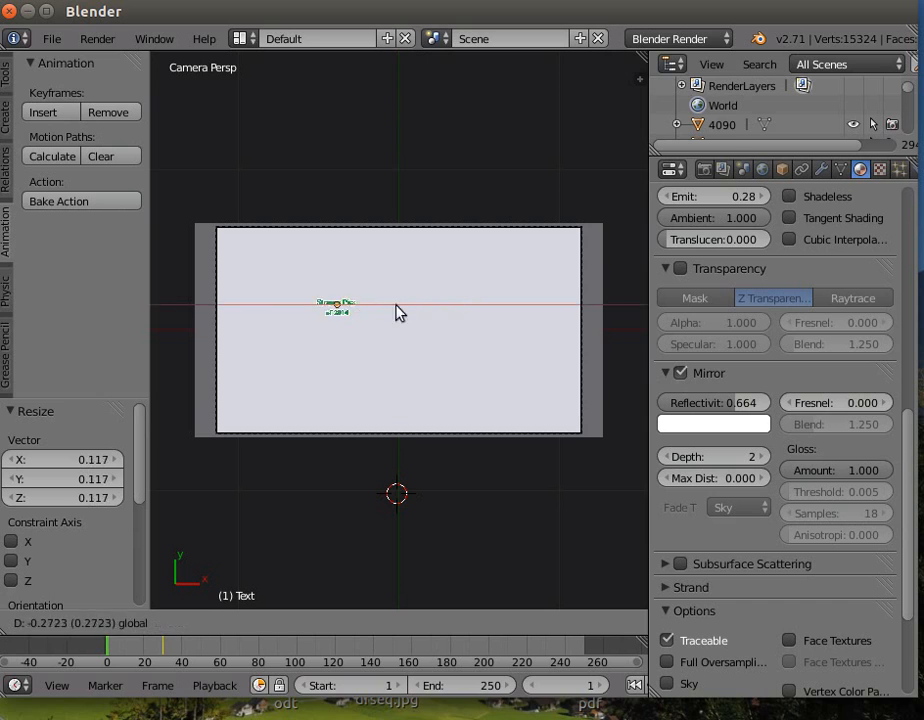
click(221, 239)
key(g)
key(y)
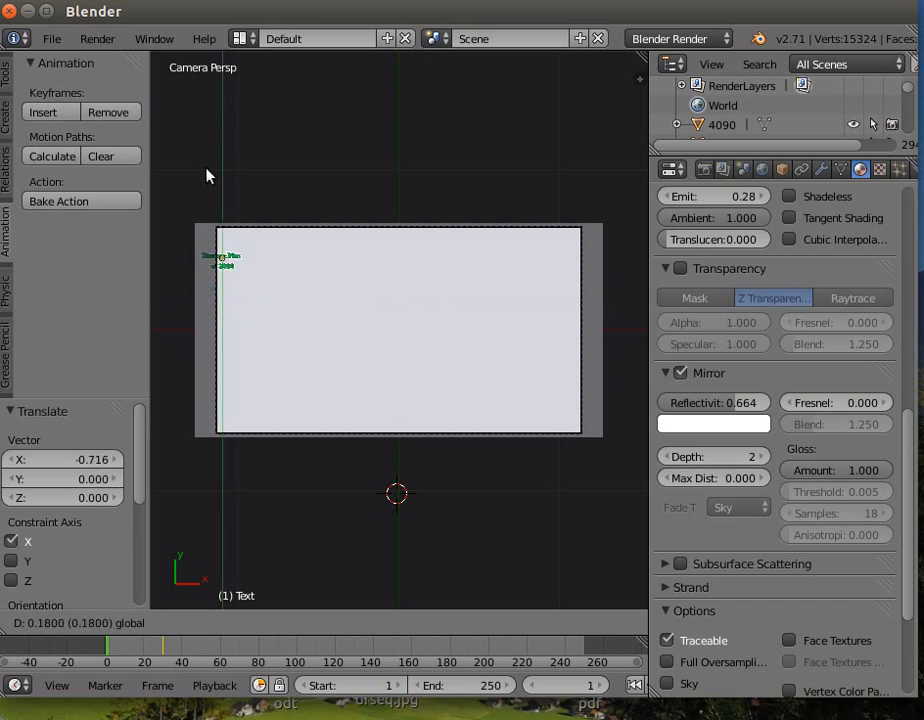
click(287, 177)
key(g)
key(x)
click(283, 178)
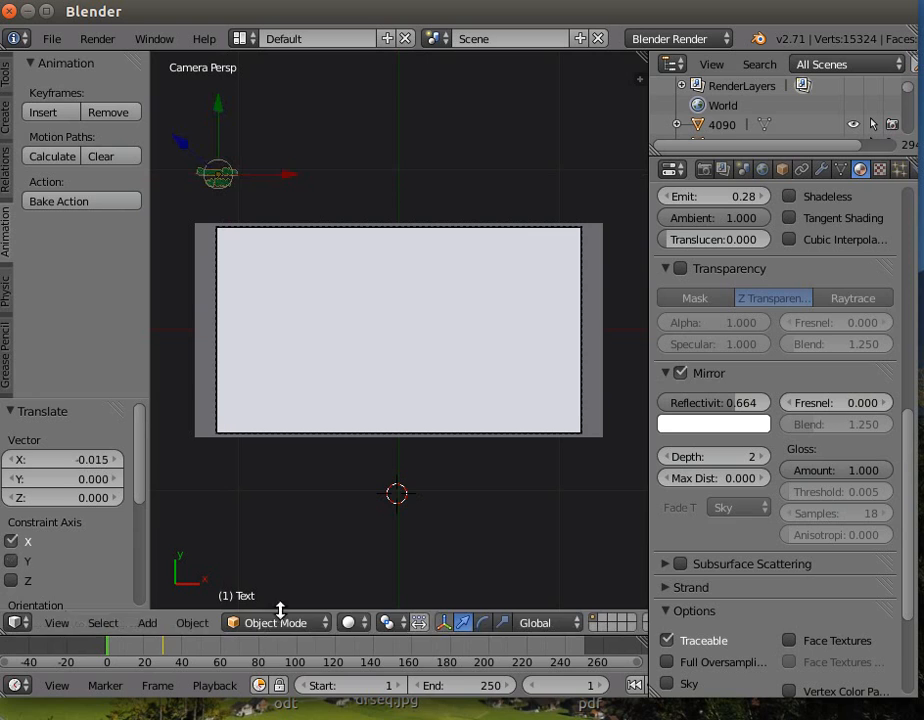
Rotate the small title freely about -286.51°, adjust its tilt further, and finish with a turn of about 101.593° around global Y
click(484, 622)
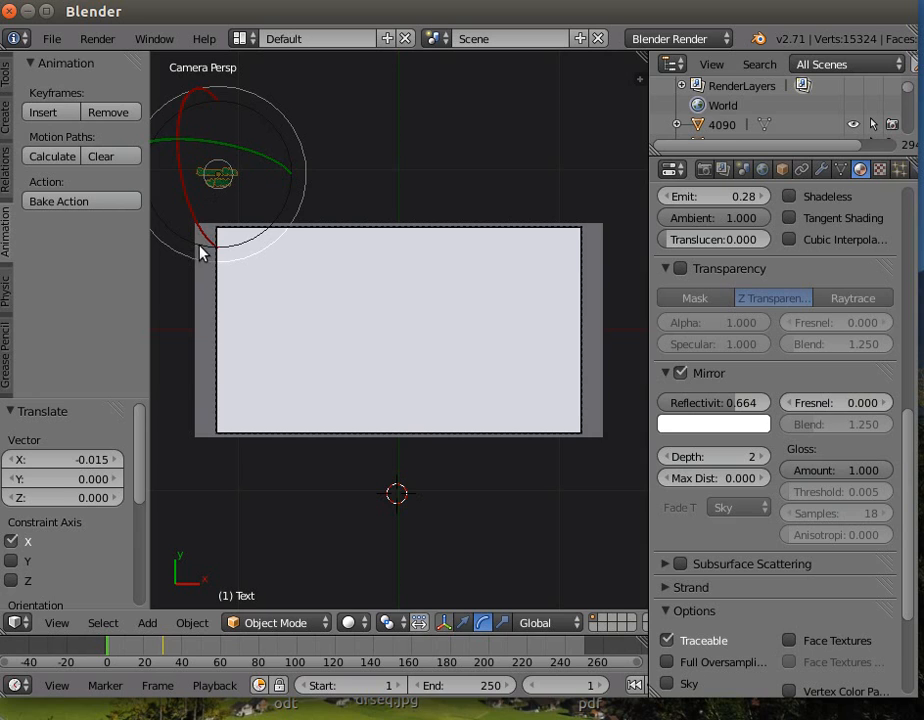
drag(200, 249, 200, 186)
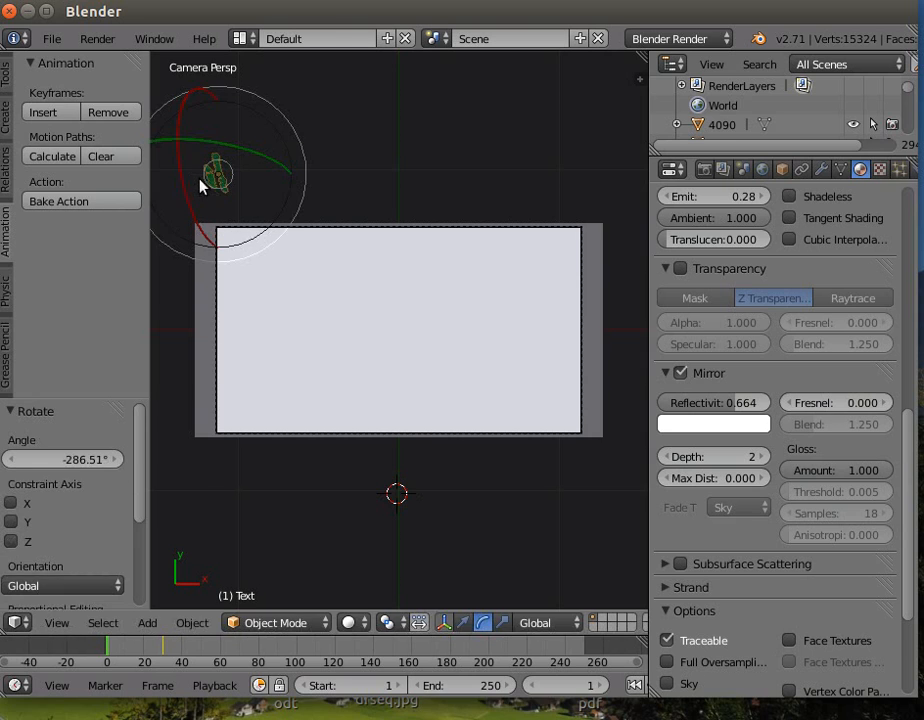
drag(202, 234, 224, 156)
drag(230, 154, 271, 190)
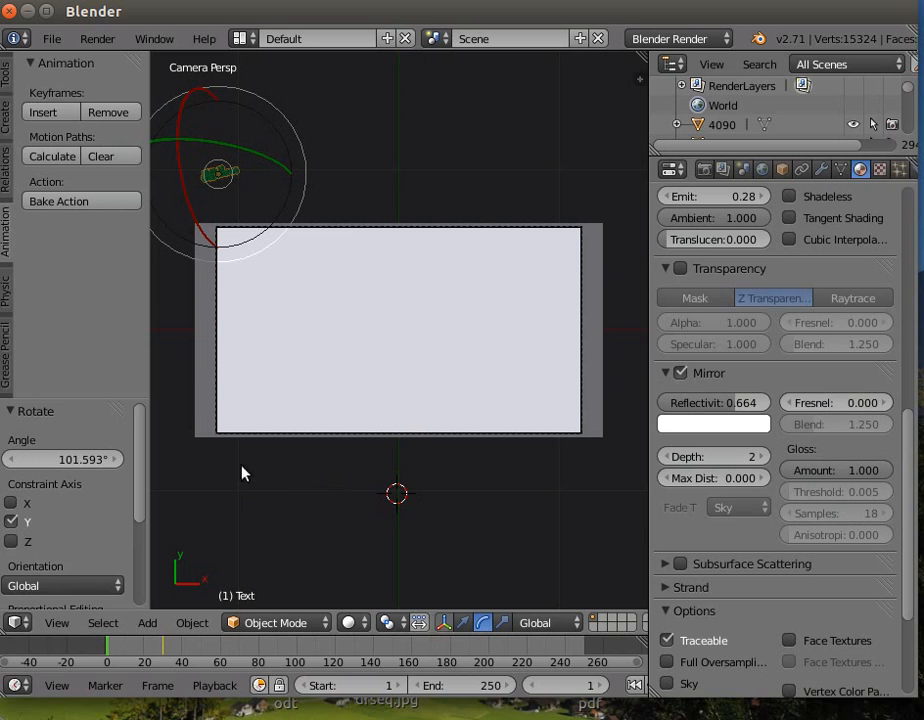
Move the title about -0.165 along Y and insert a Visual LocRotScale keyframe at frame 1
click(463, 623)
drag(220, 110, 202, 150)
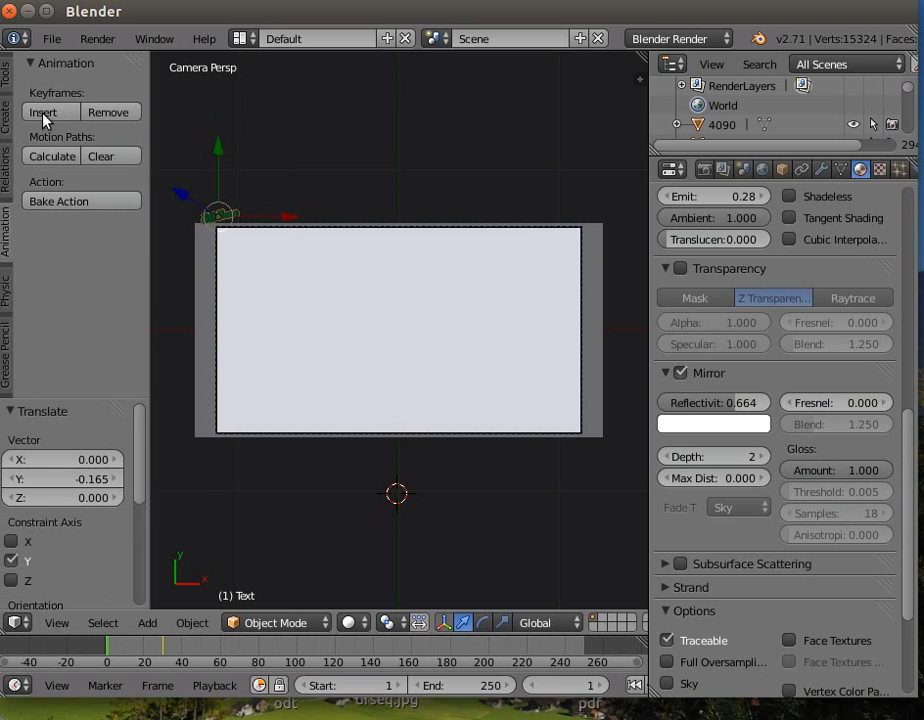
click(43, 113)
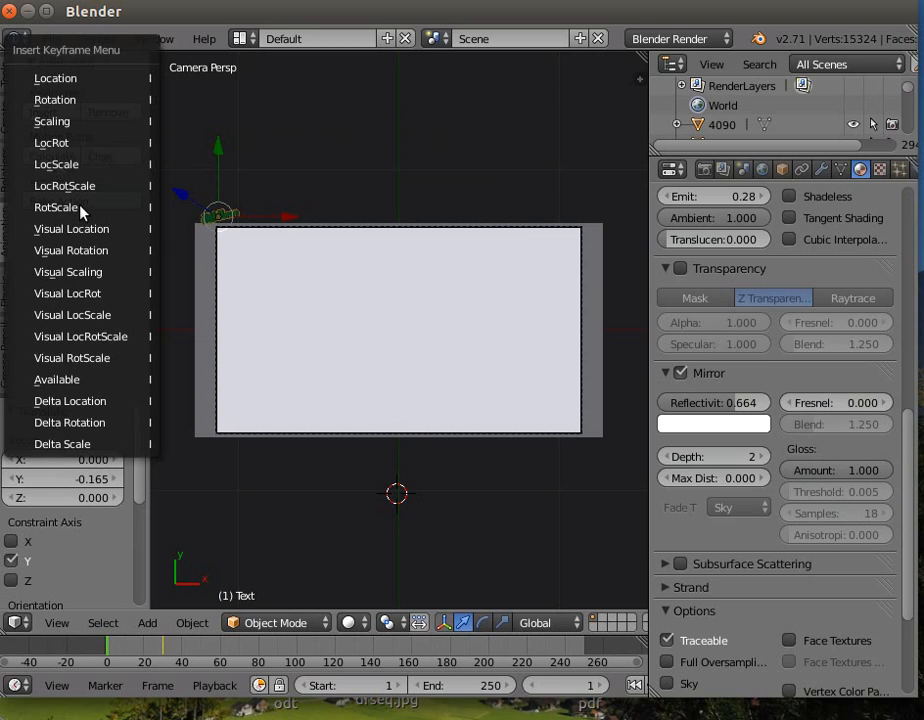
click(76, 336)
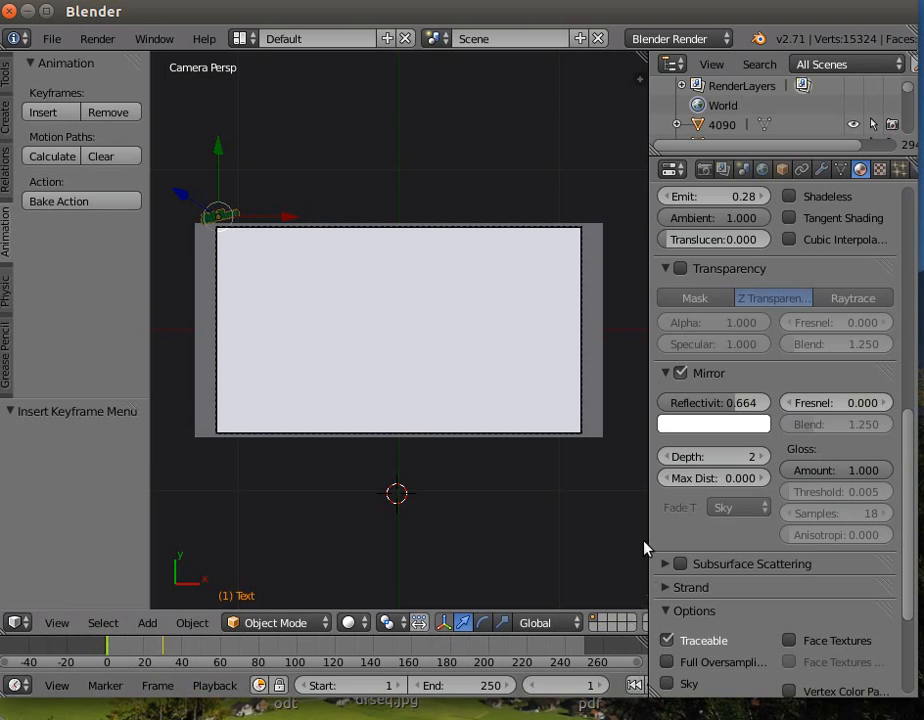
Widen the 3D view and play back the title's fly-in animation, stopping once the title has settled
drag(650, 524, 767, 535)
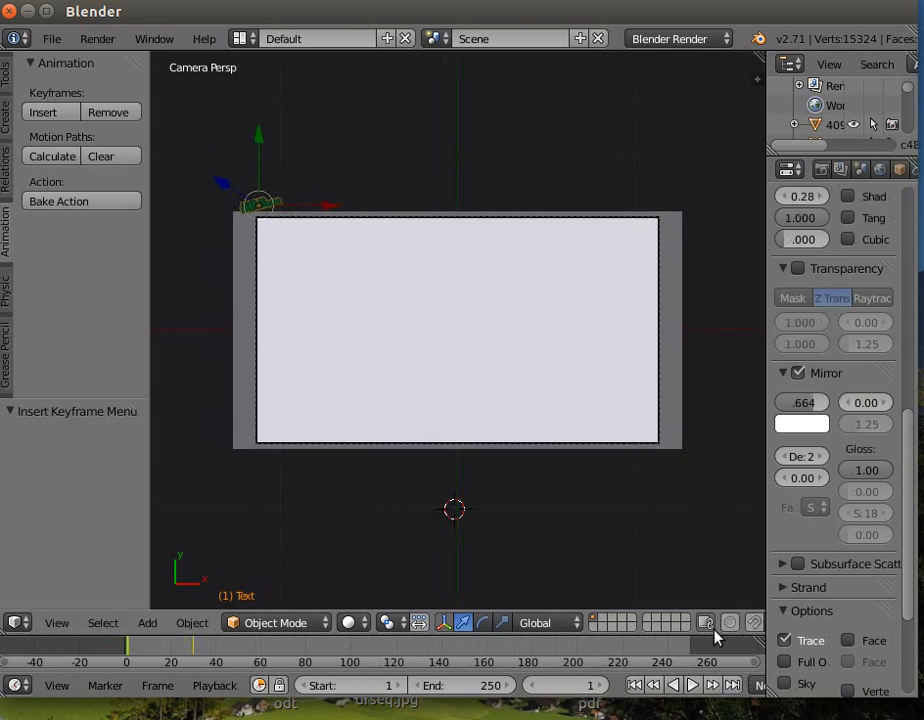
click(695, 686)
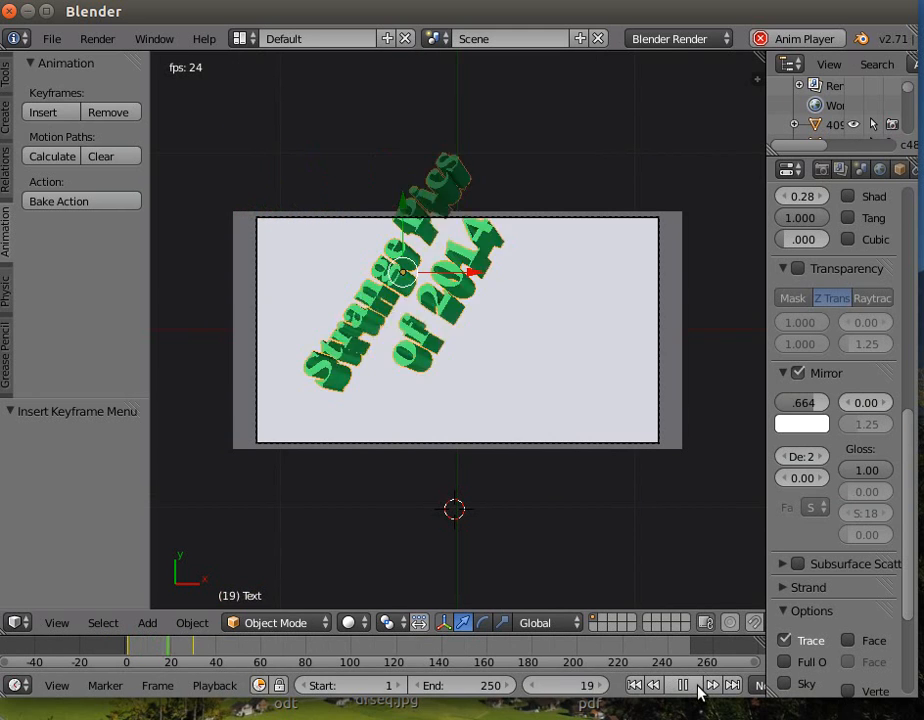
click(684, 688)
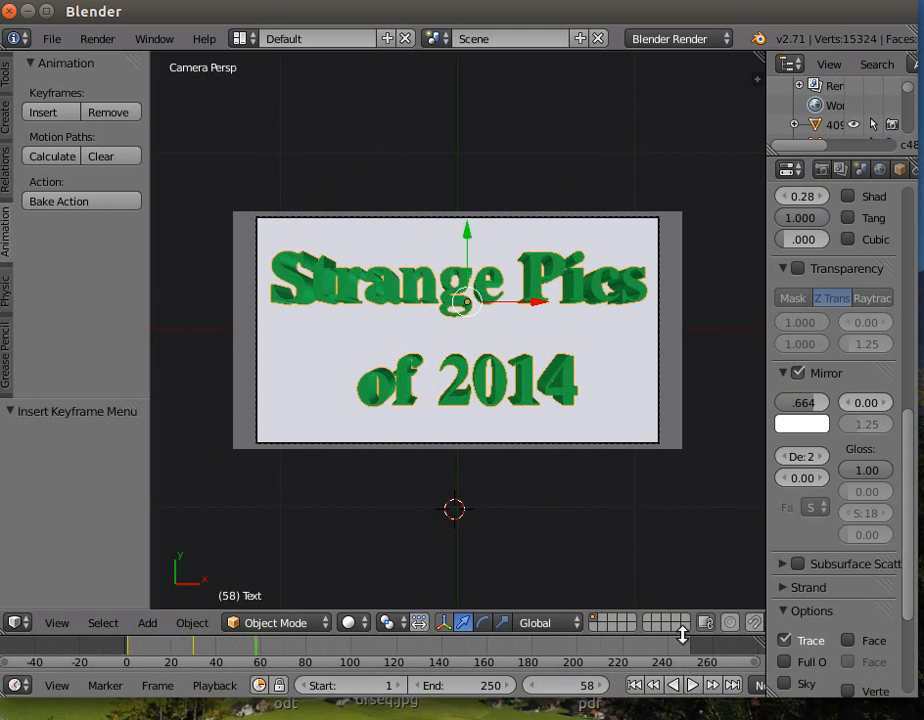
Set the current frame to 38 and apply Quick Explode to the title mesh
click(216, 656)
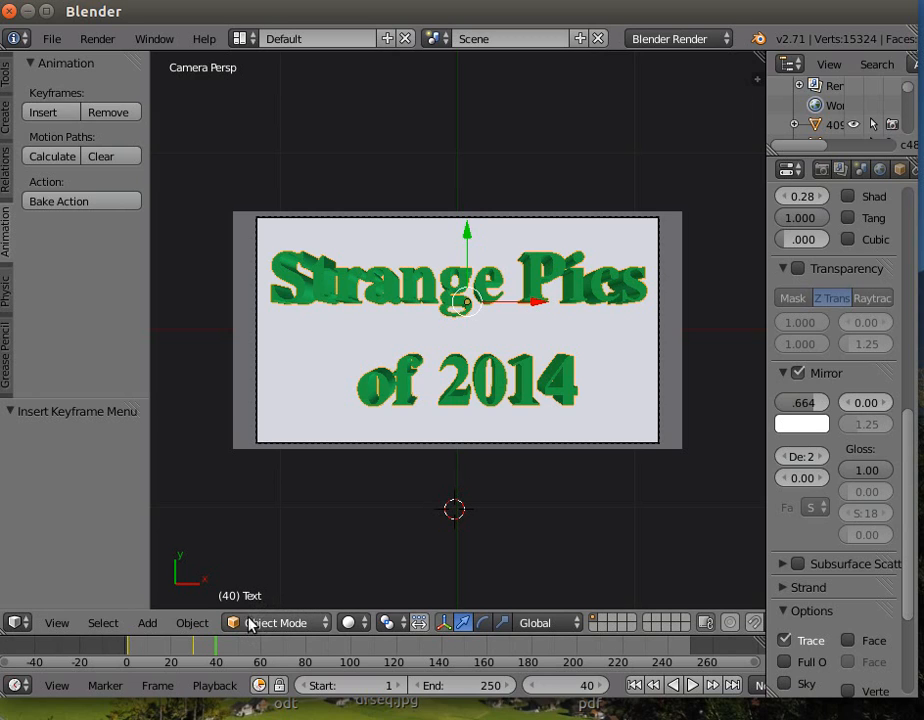
click(196, 651)
drag(197, 651, 210, 652)
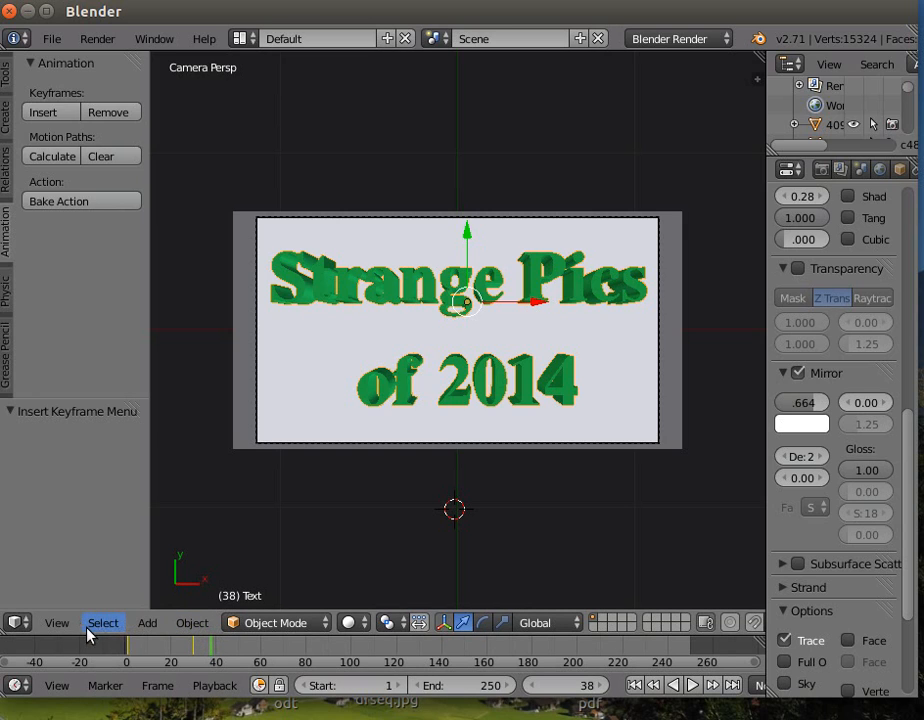
click(192, 622)
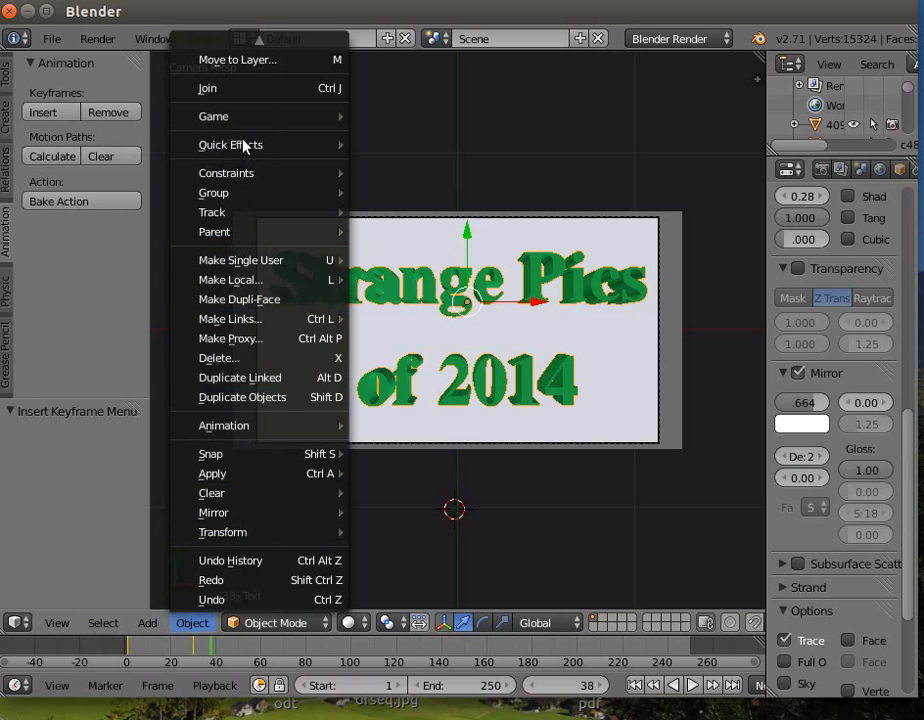
mouse_move(253, 148)
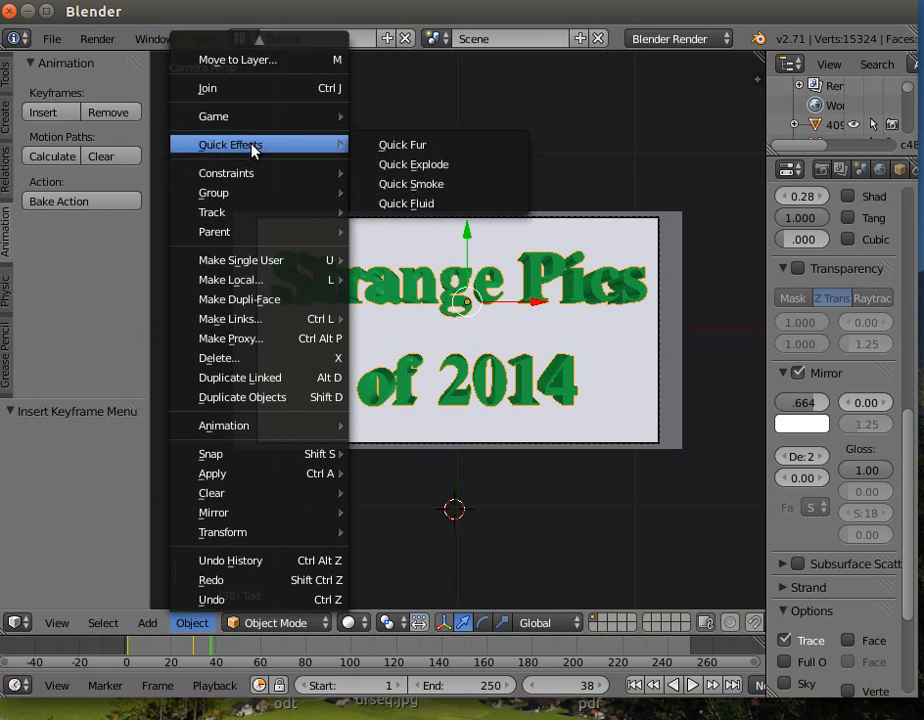
click(418, 167)
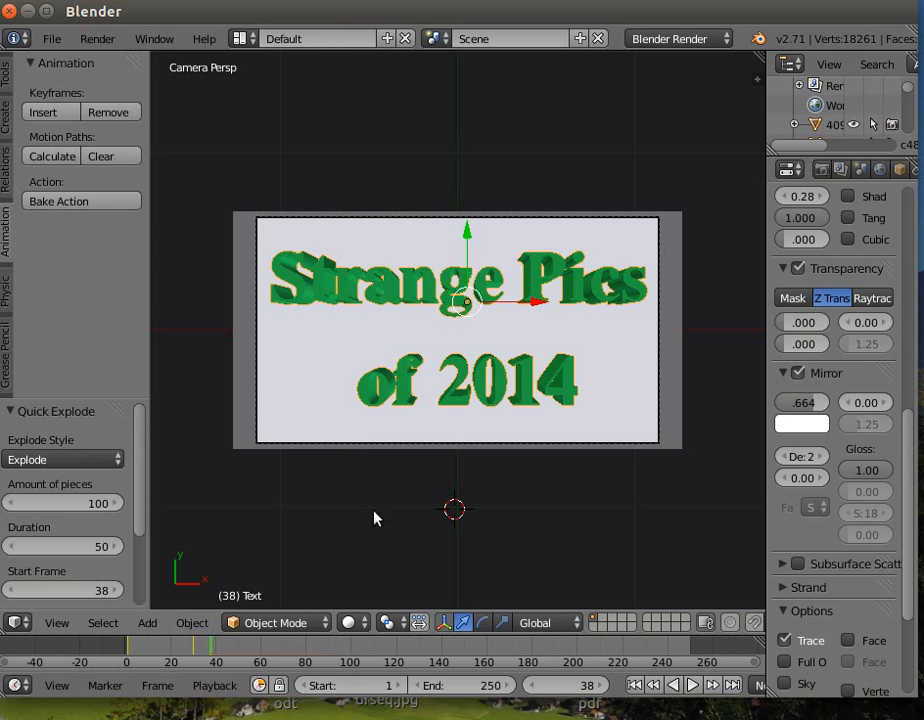
Play the explosion animation several times, rewinding between runs, to check how the title breaks apart
click(689, 686)
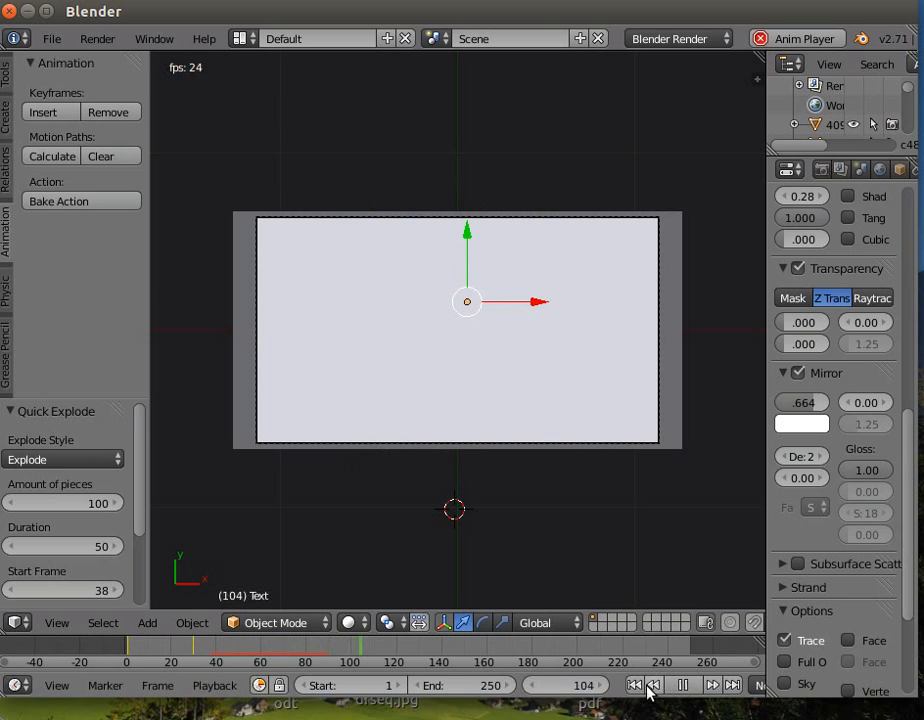
click(684, 686)
click(653, 686)
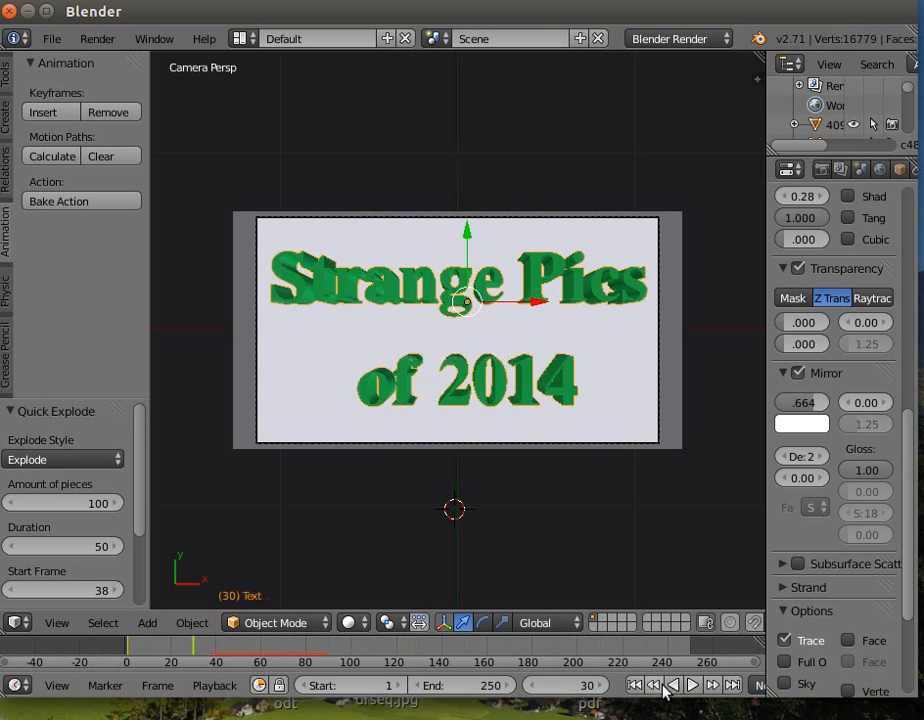
click(695, 687)
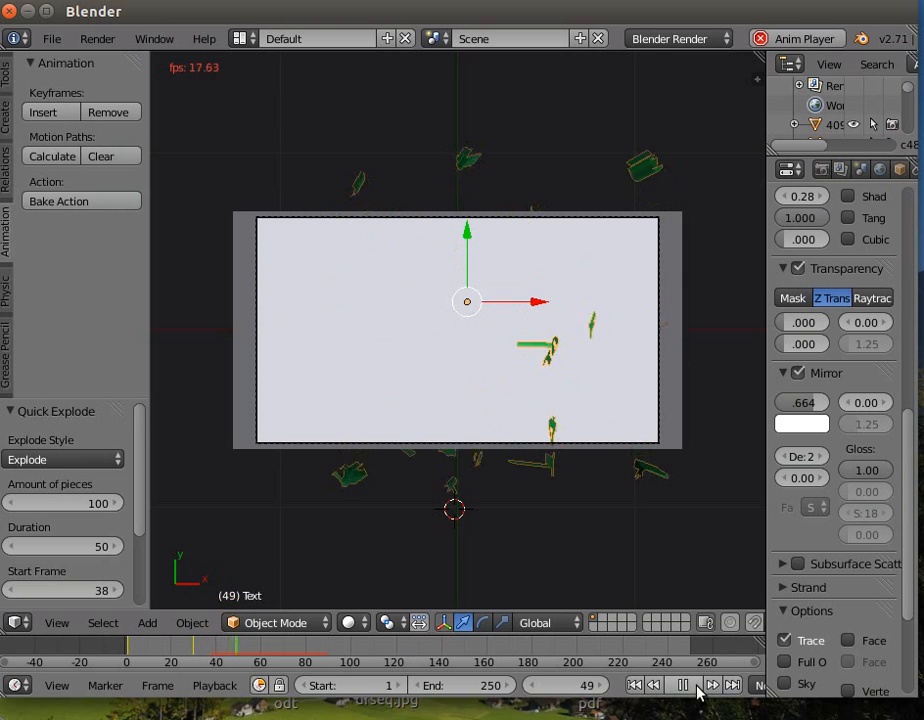
click(655, 686)
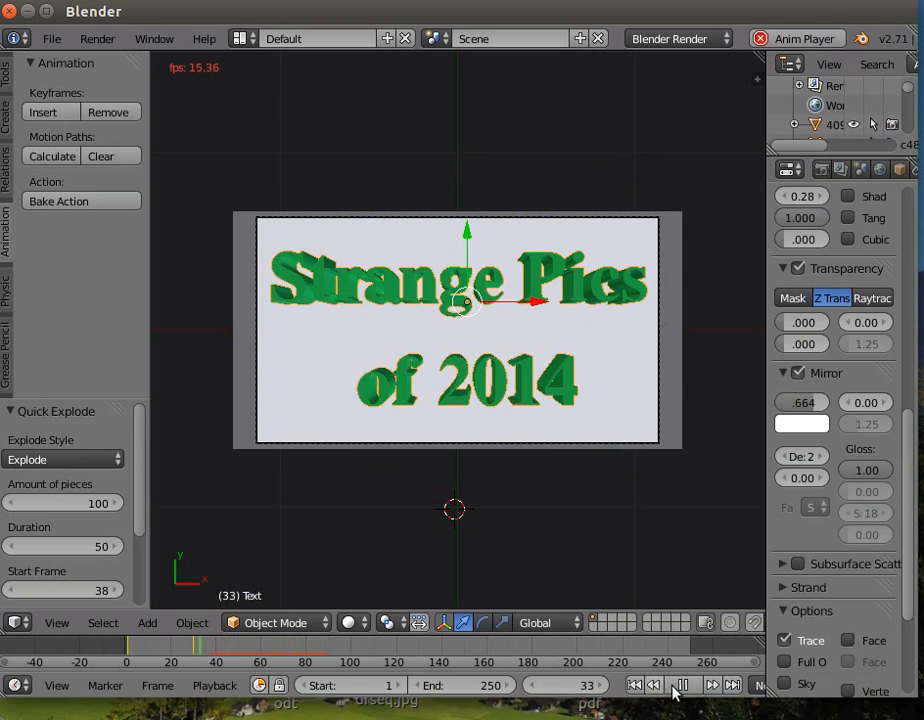
click(684, 688)
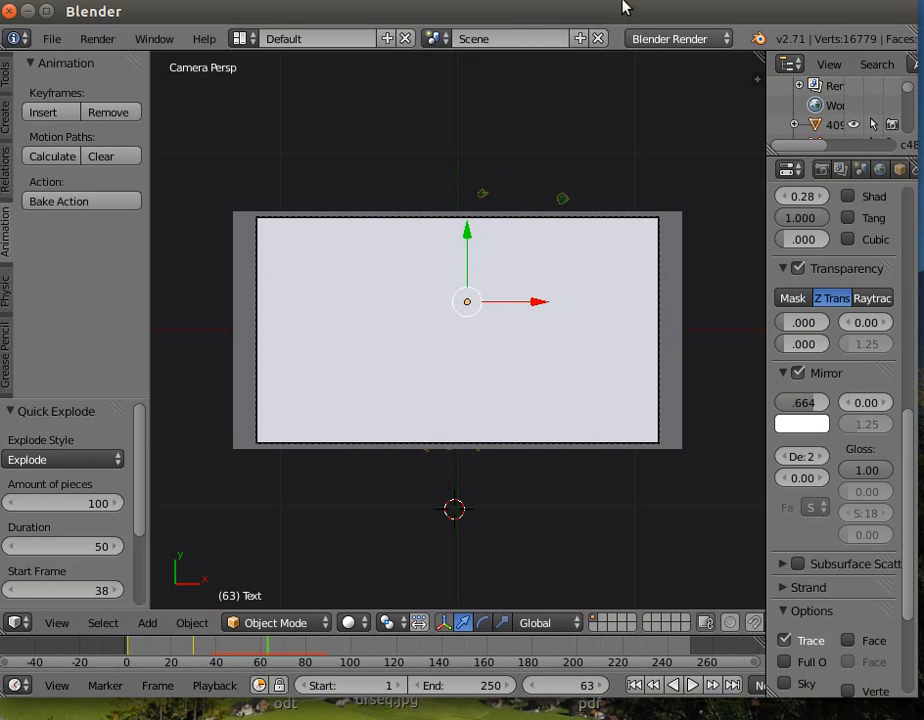
Set the emission number of the title's particle system to 500
drag(764, 338, 667, 330)
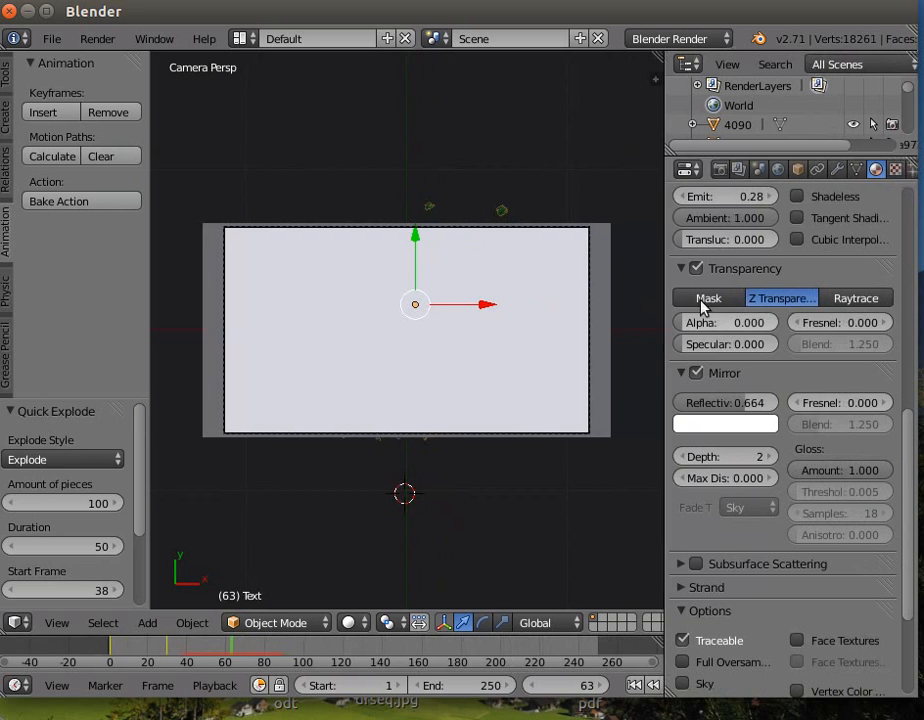
click(912, 170)
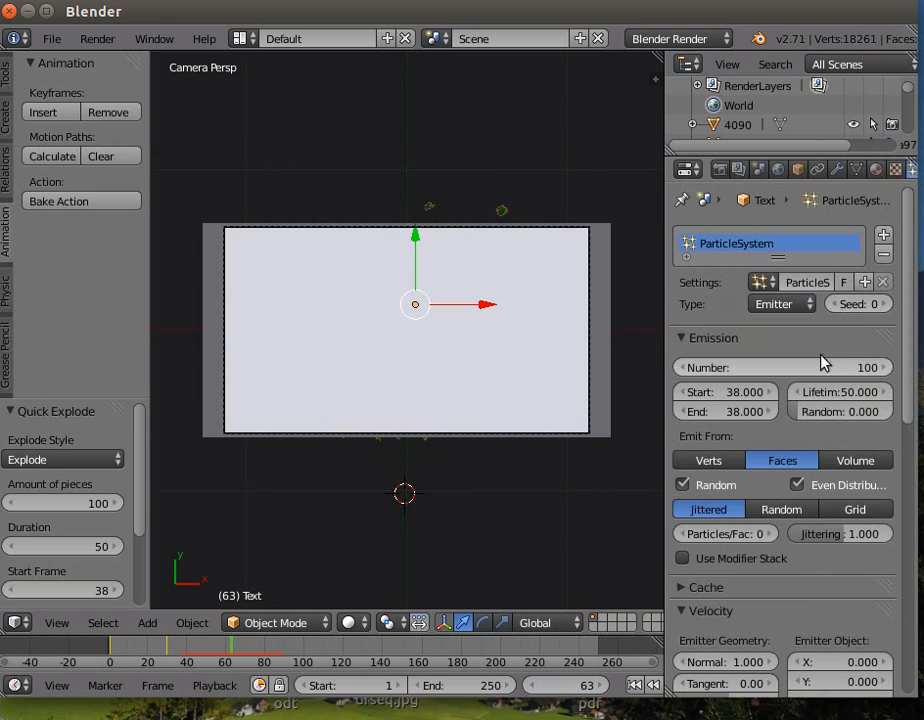
click(813, 368)
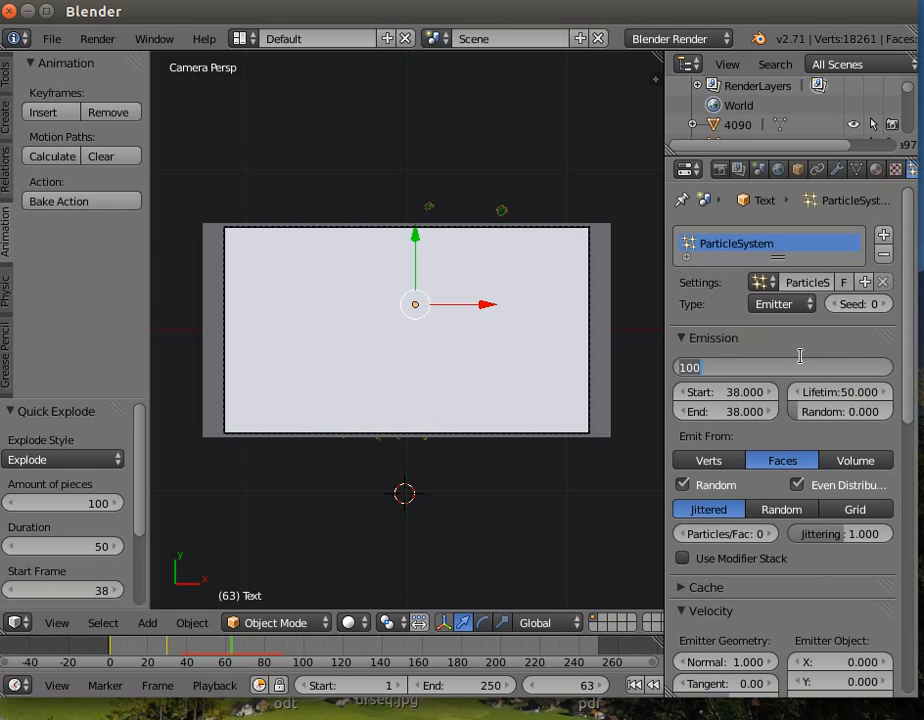
text(500)
key(Return)
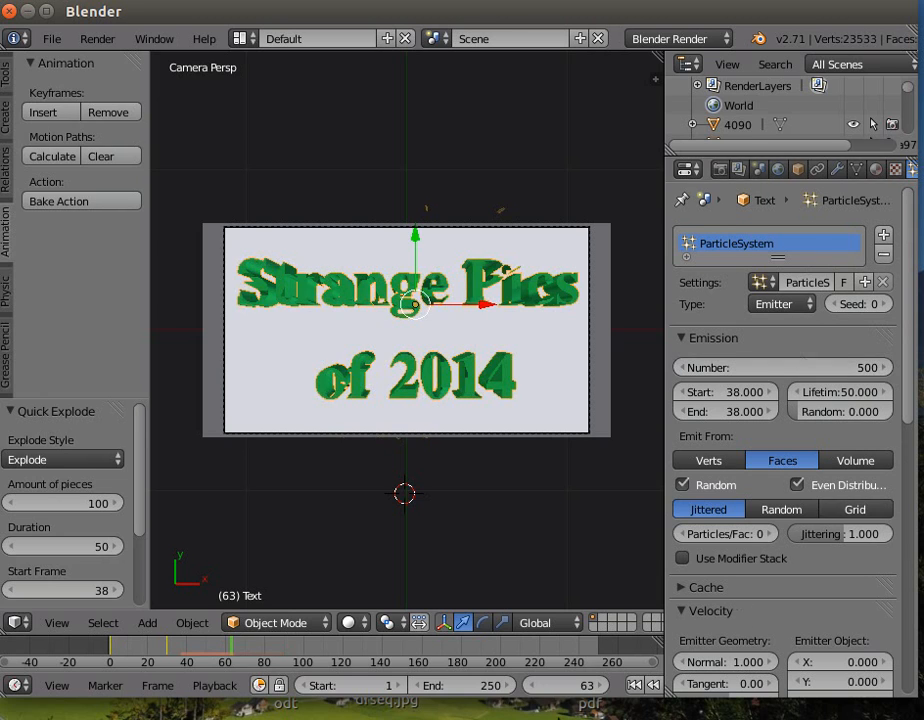
Play the updated explosion from frame 1 and inspect the flying fragments at frames 49 and 51
click(654, 685)
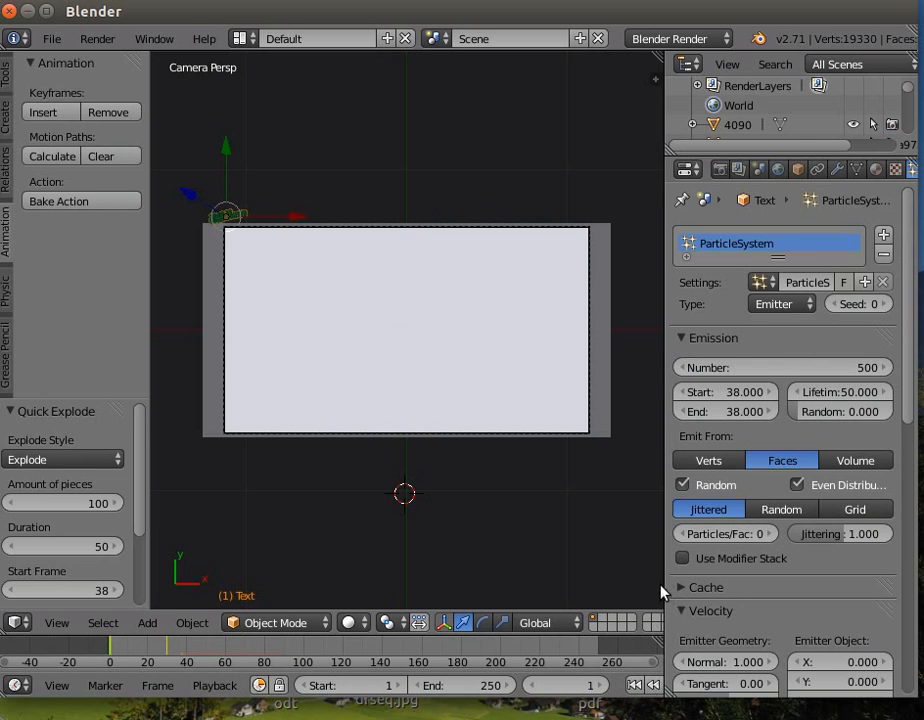
drag(672, 592, 748, 590)
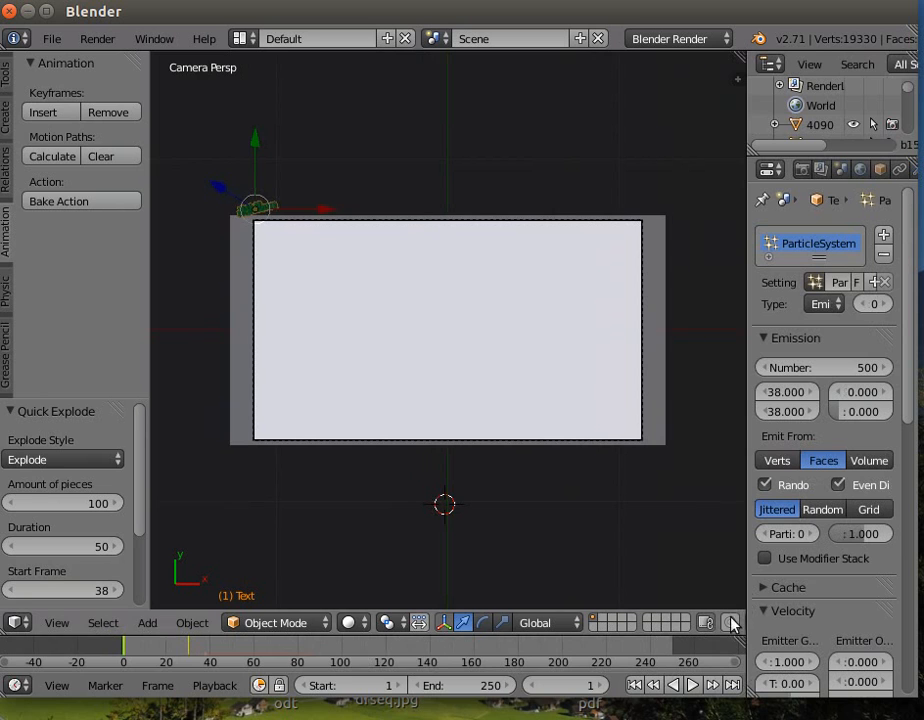
click(695, 685)
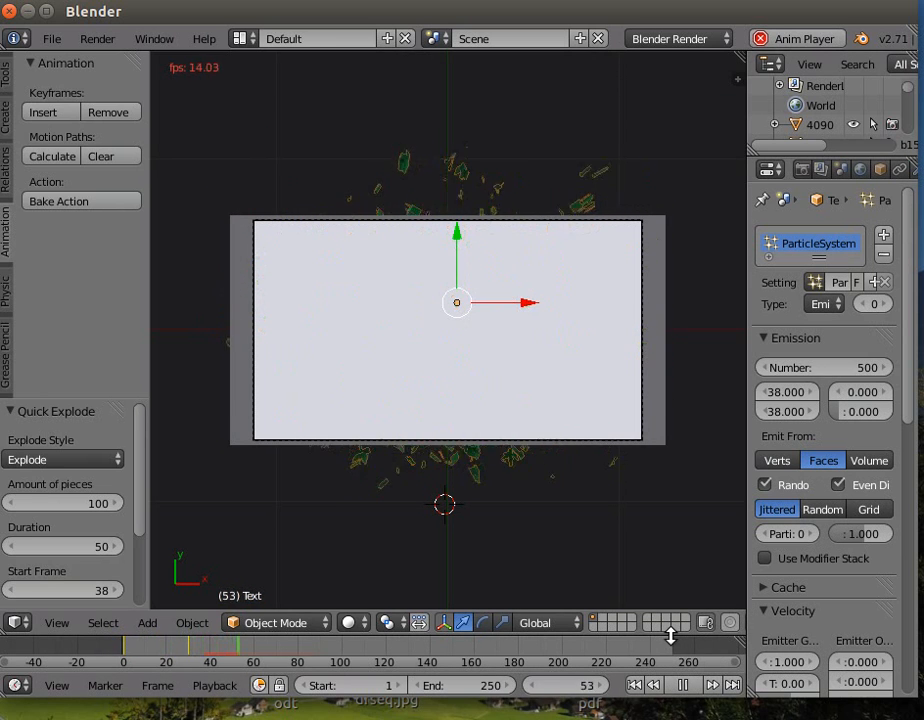
click(684, 686)
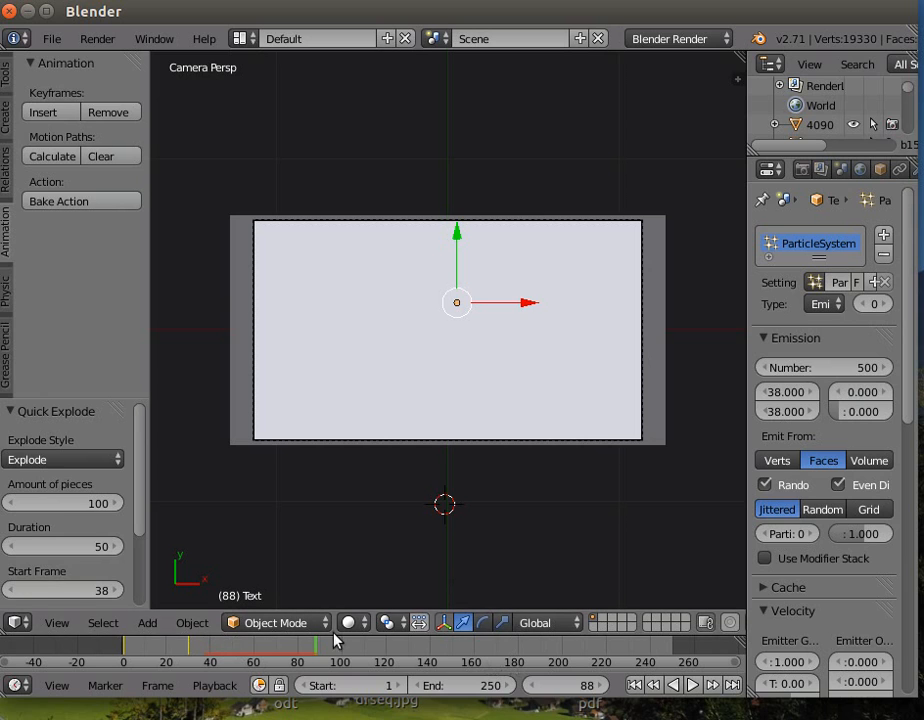
click(228, 655)
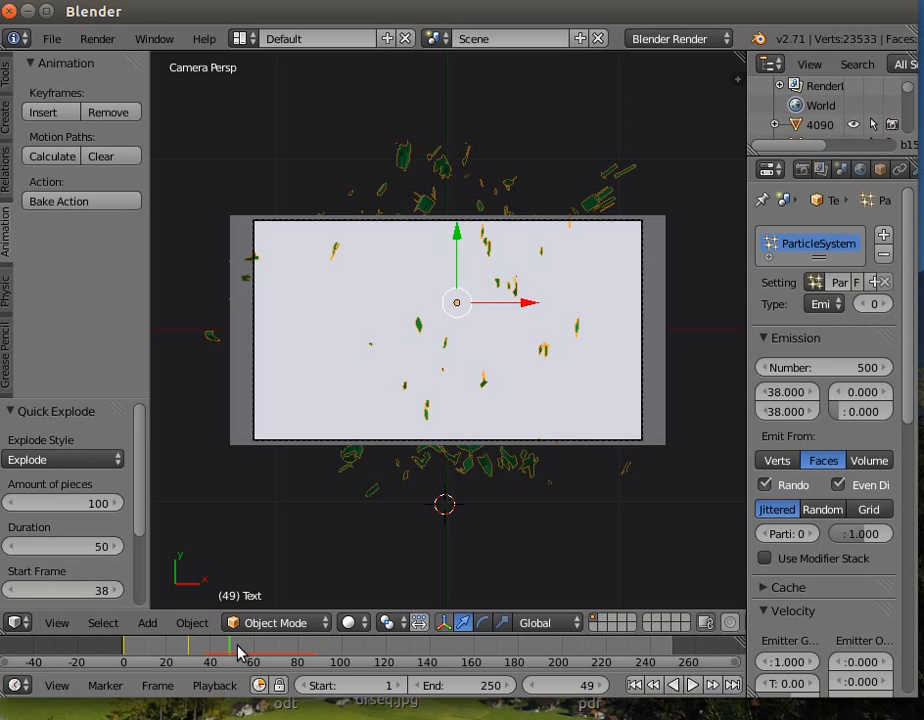
click(233, 652)
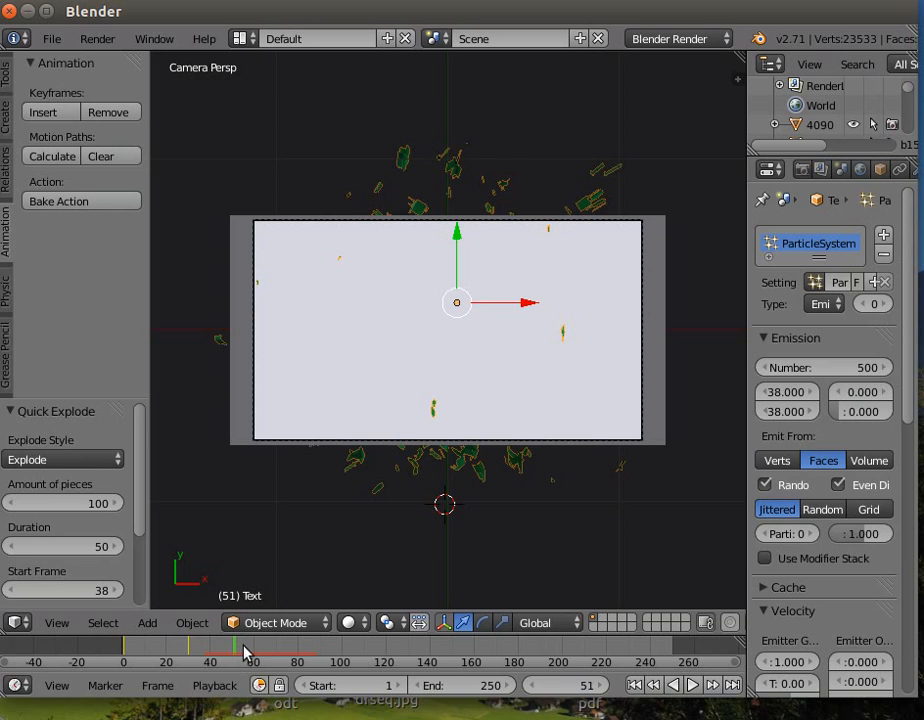
Select the Paranormal Activity image plane and insert a Location keyframe for it at frame 54
click(244, 652)
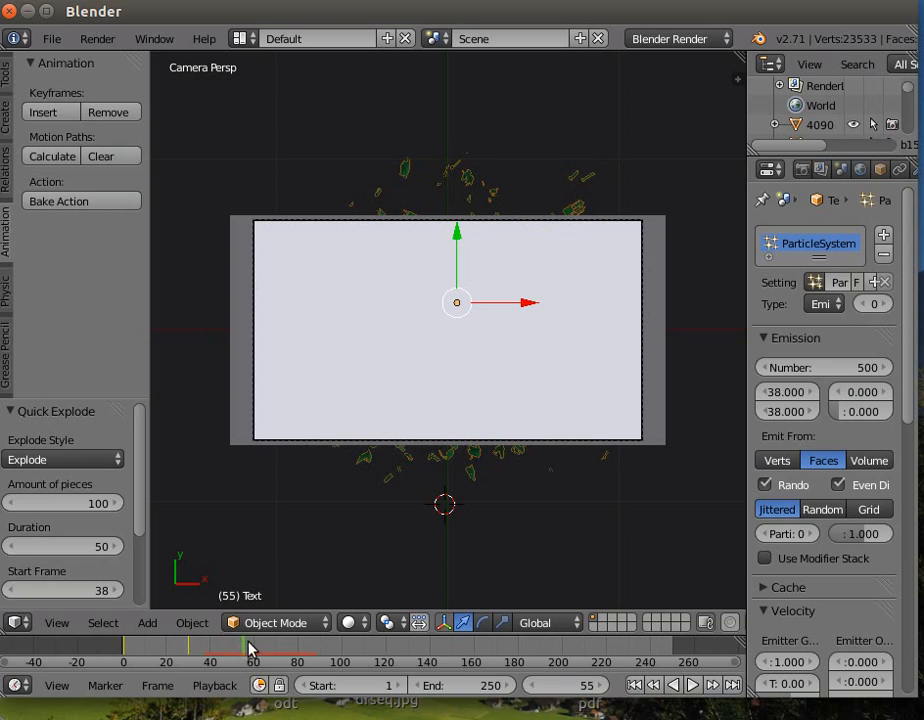
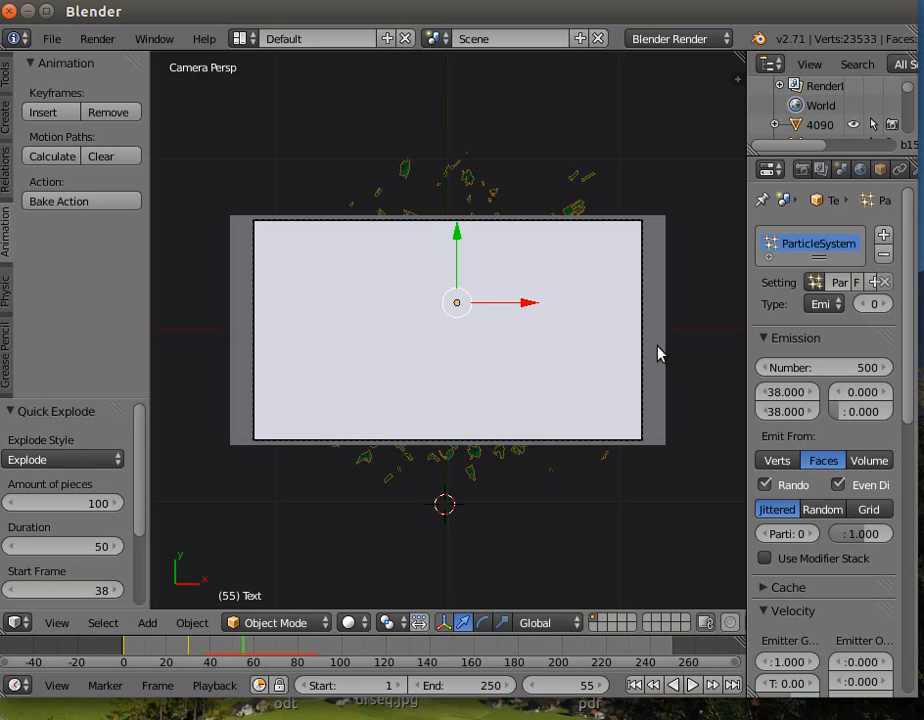
click(240, 650)
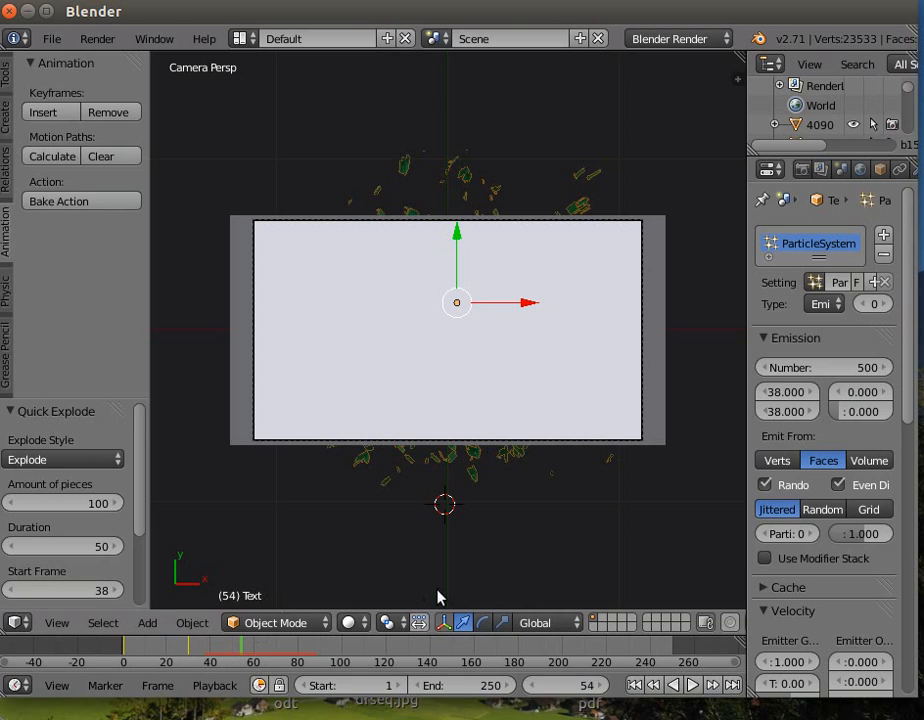
right_click(657, 390)
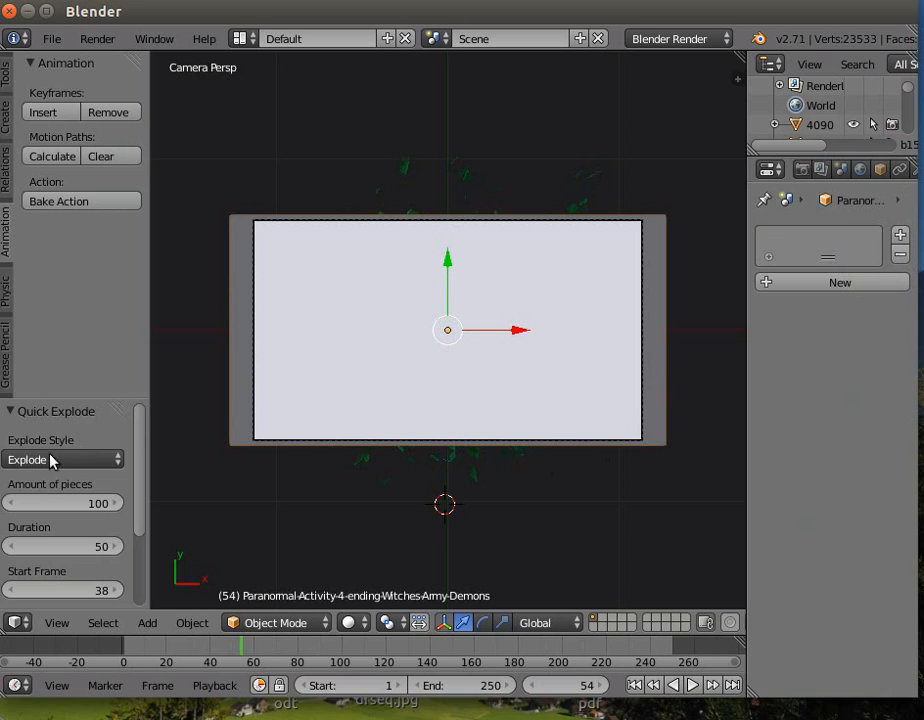
click(38, 114)
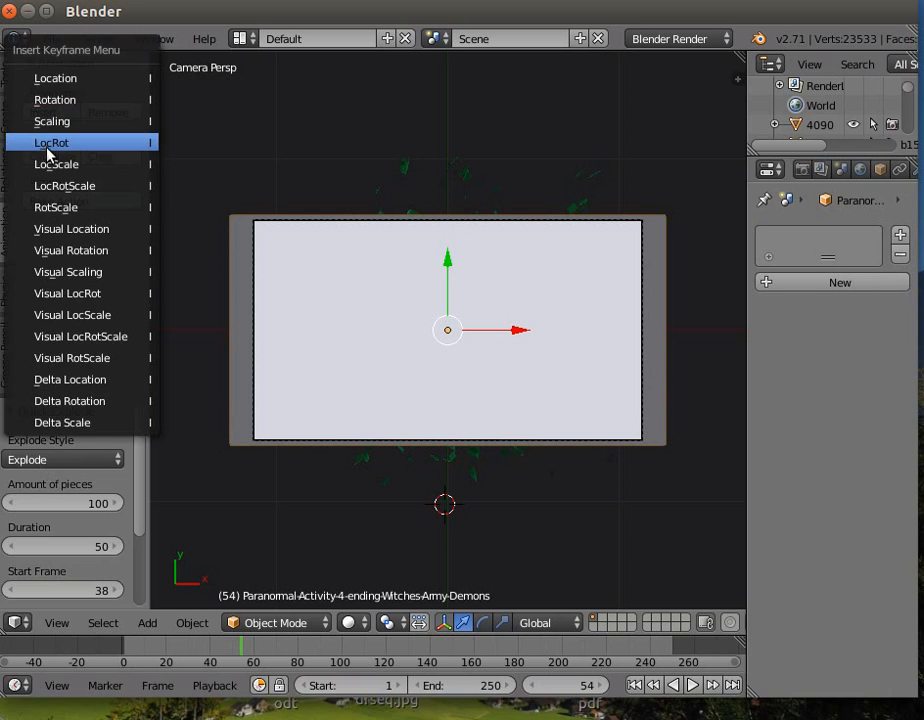
click(55, 78)
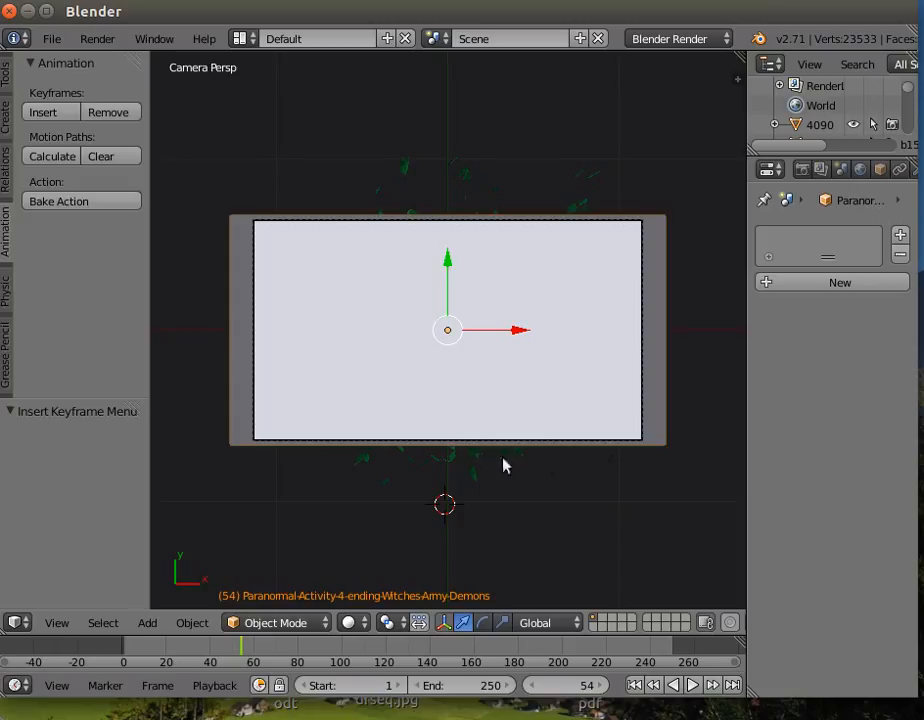
At frame 63, move the Paranormal Activity plane about -1.036 along Y and rotate it about -11.6° in the camera view
click(259, 655)
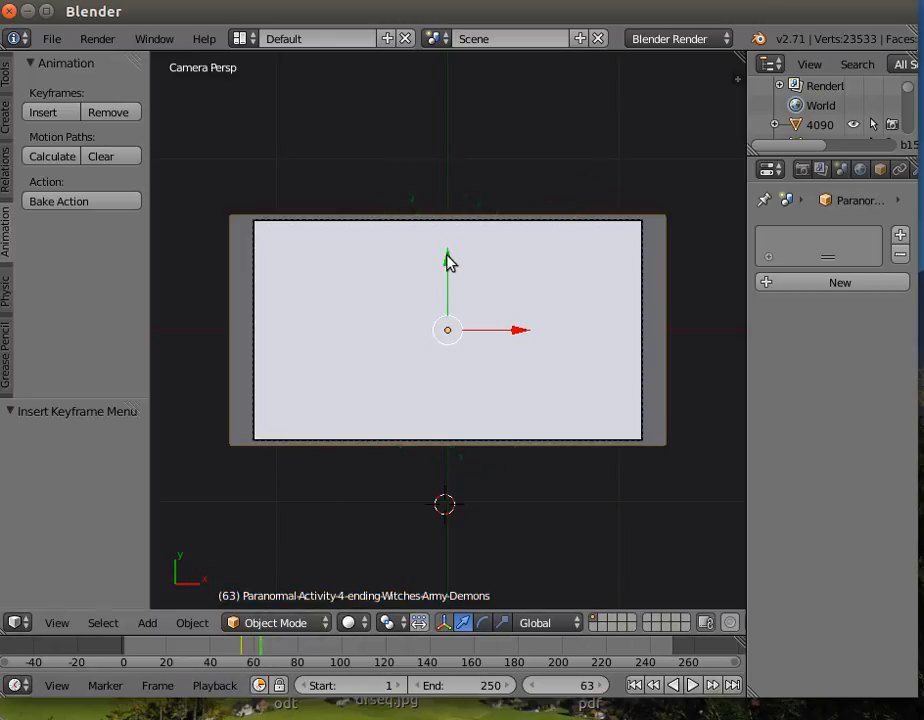
drag(447, 262, 445, 499)
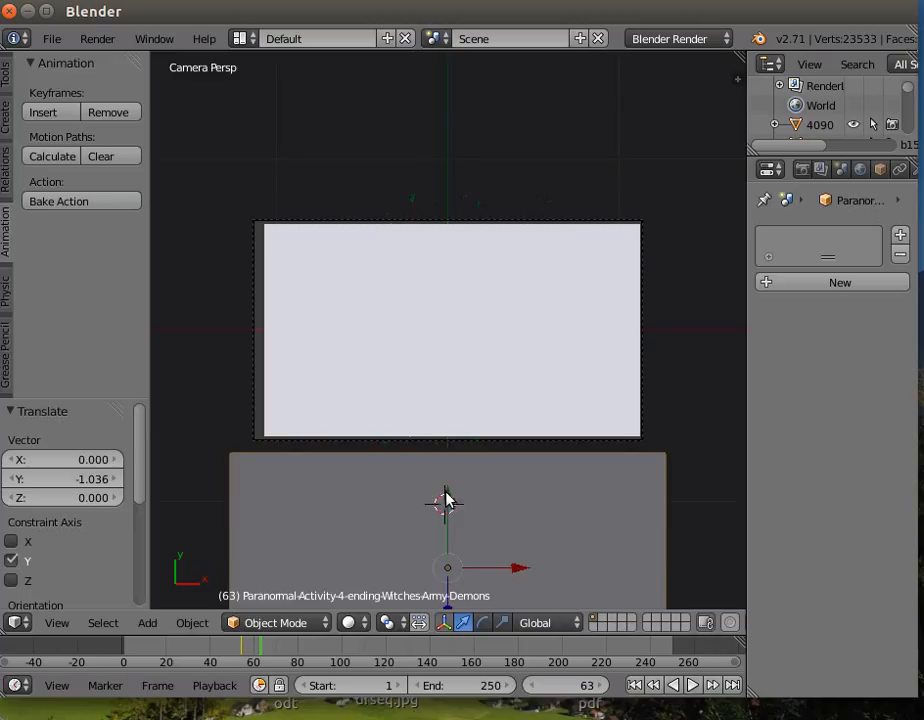
click(483, 622)
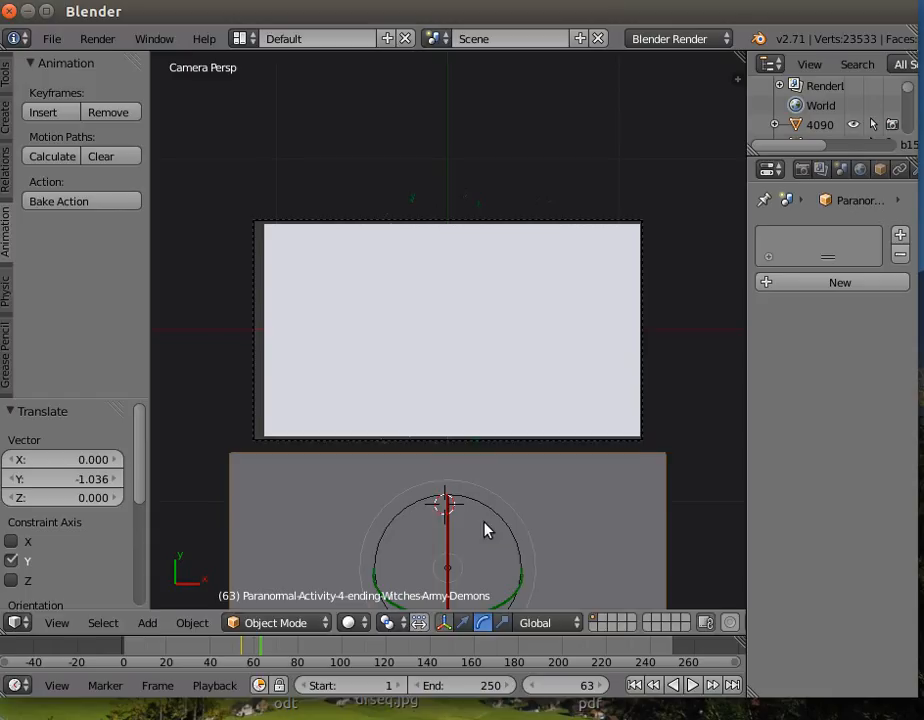
key(r)
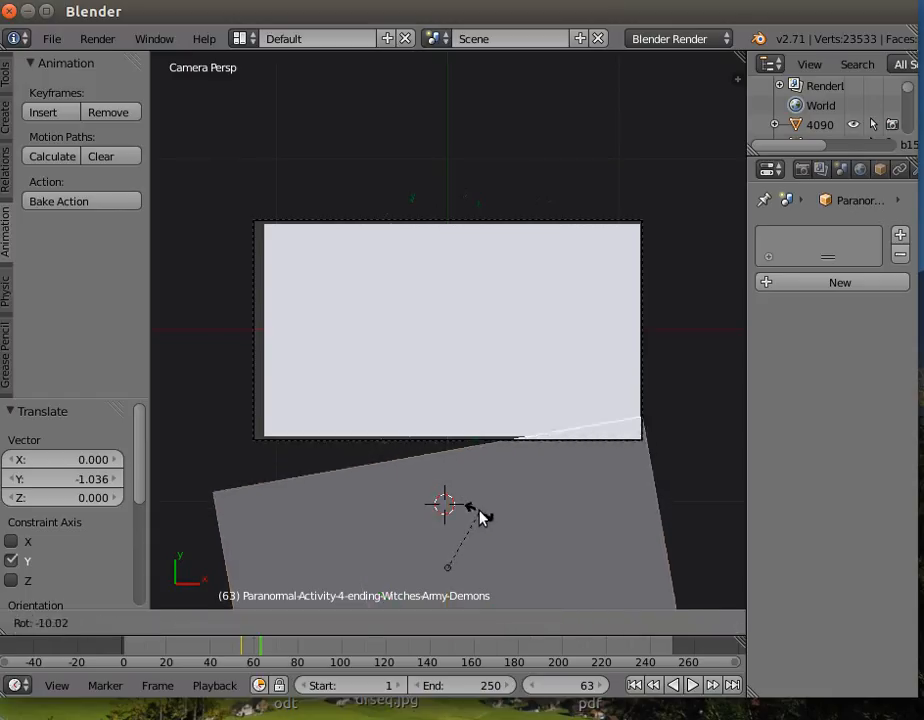
click(479, 515)
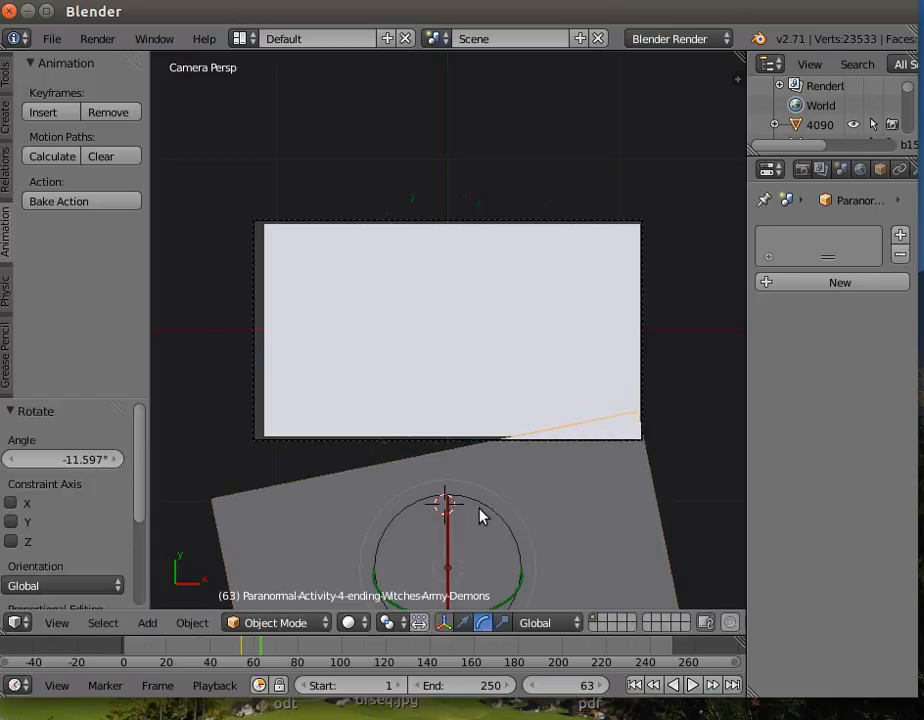
Shift the tilted plane about 0.21 along X and a further -0.12 along Y, and insert a LocRot keyframe at frame 63
click(463, 622)
drag(450, 501, 451, 520)
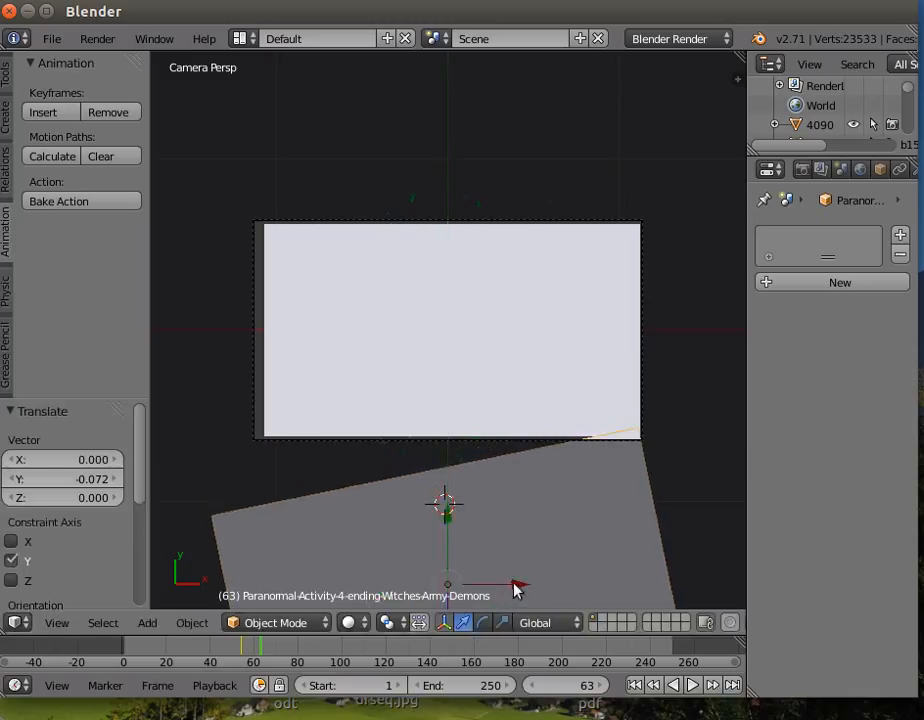
drag(514, 588, 565, 583)
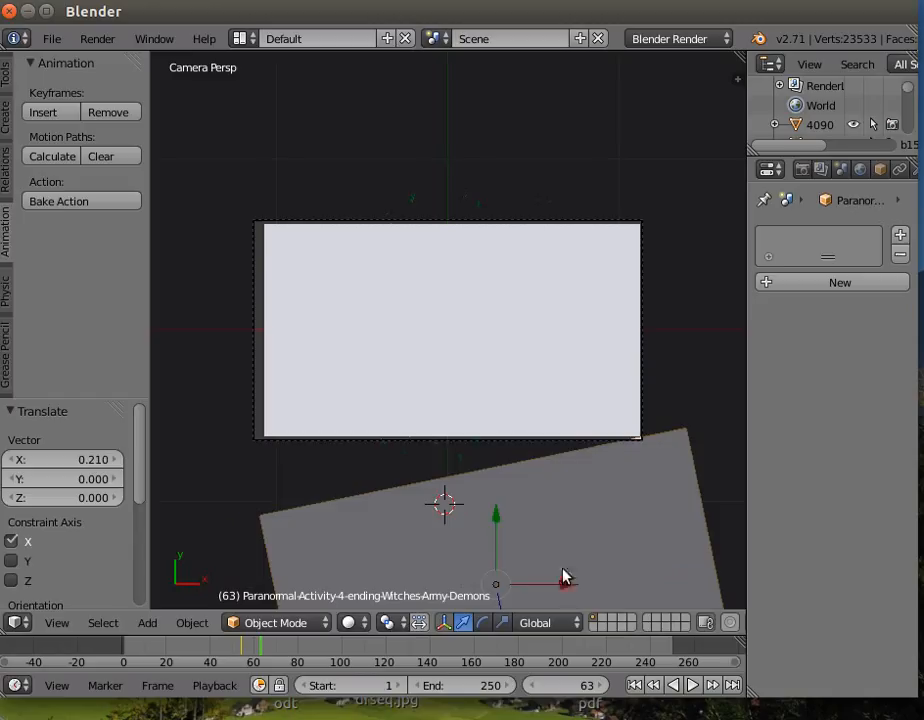
mouse_move(499, 520)
mouse_down()
mouse_move(497, 528)
mouse_move(517, 525)
mouse_up()
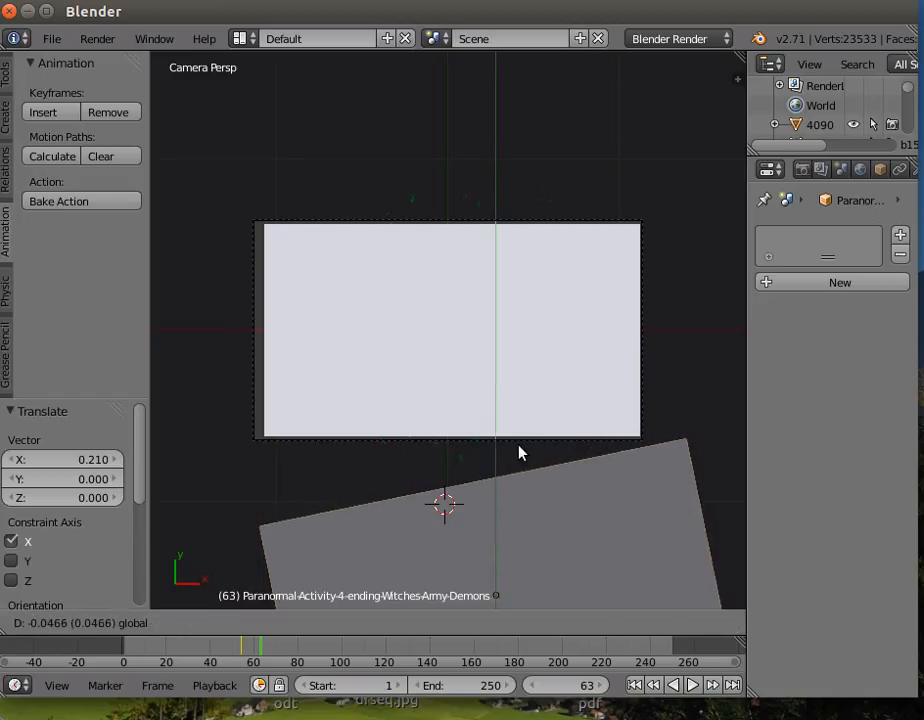
drag(519, 453, 518, 452)
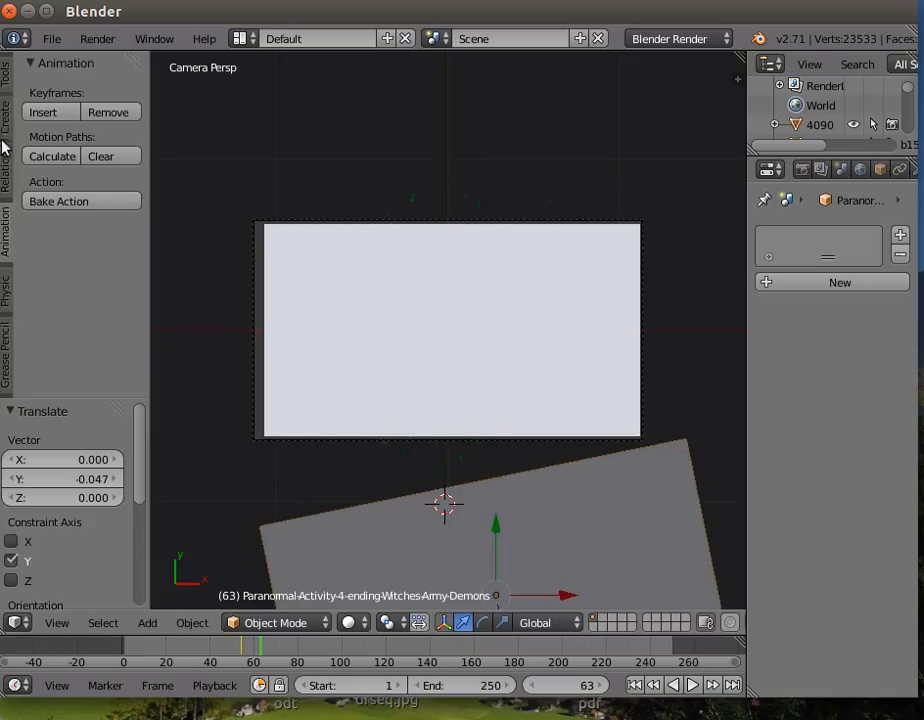
click(66, 116)
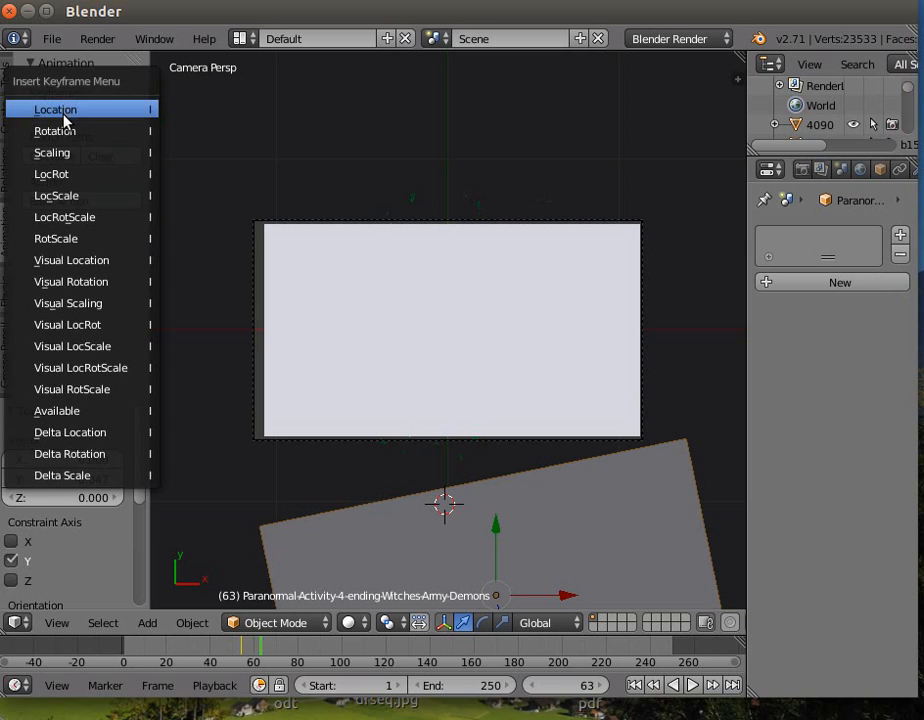
click(65, 178)
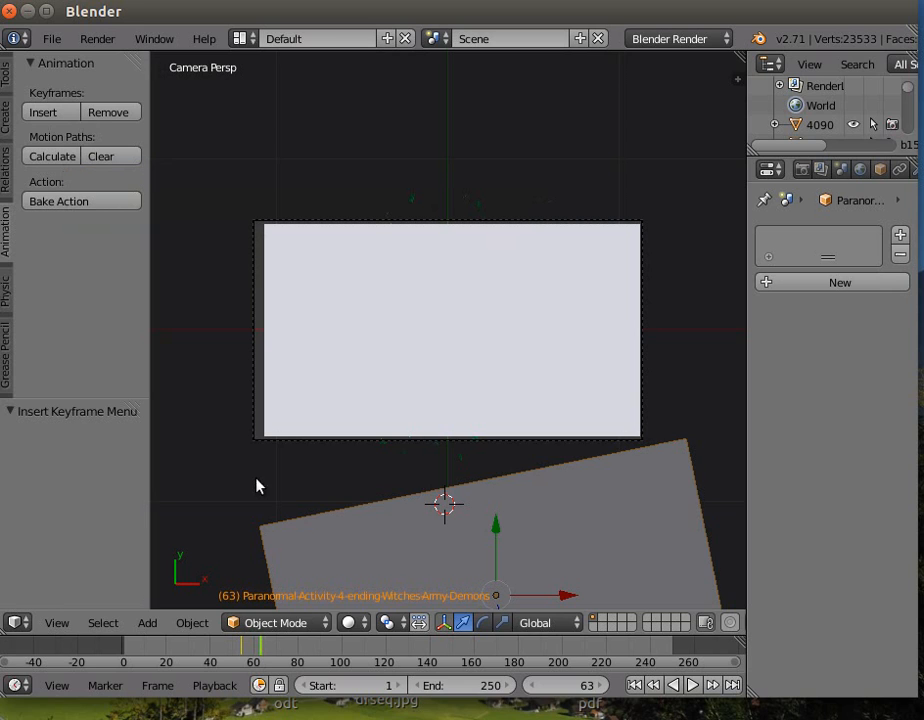
Return to the keyframe at frame 54 and set the Paranormal Activity plane's Z rotation to 0
click(655, 688)
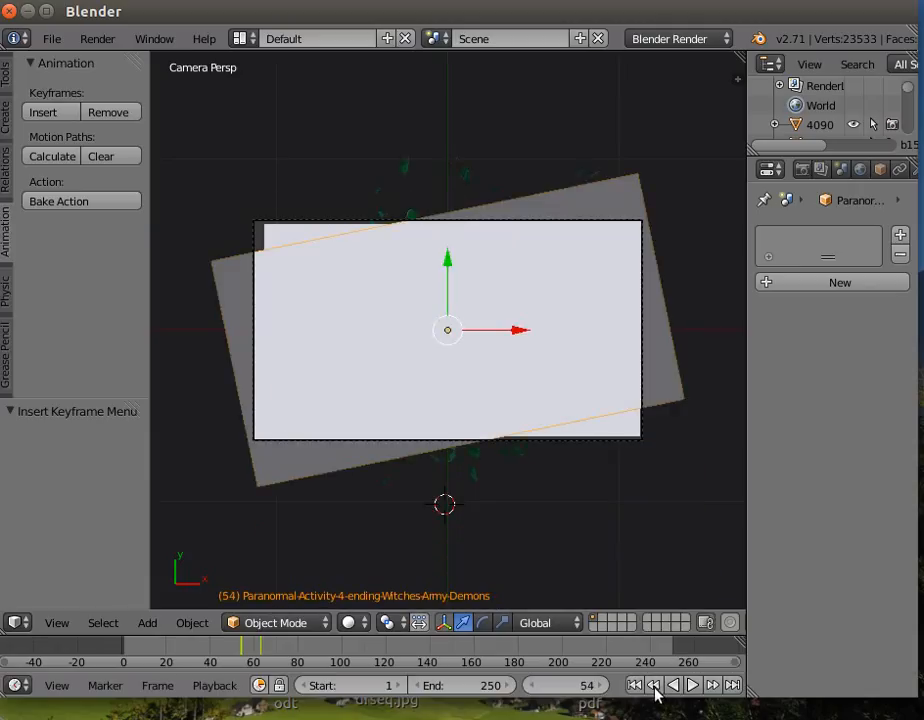
click(880, 172)
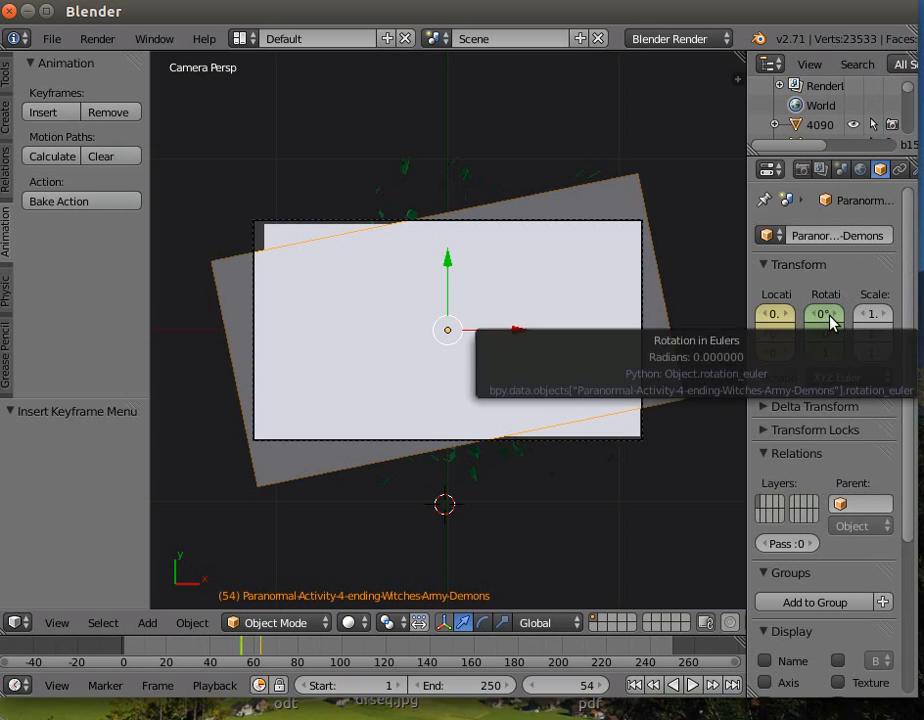
click(824, 355)
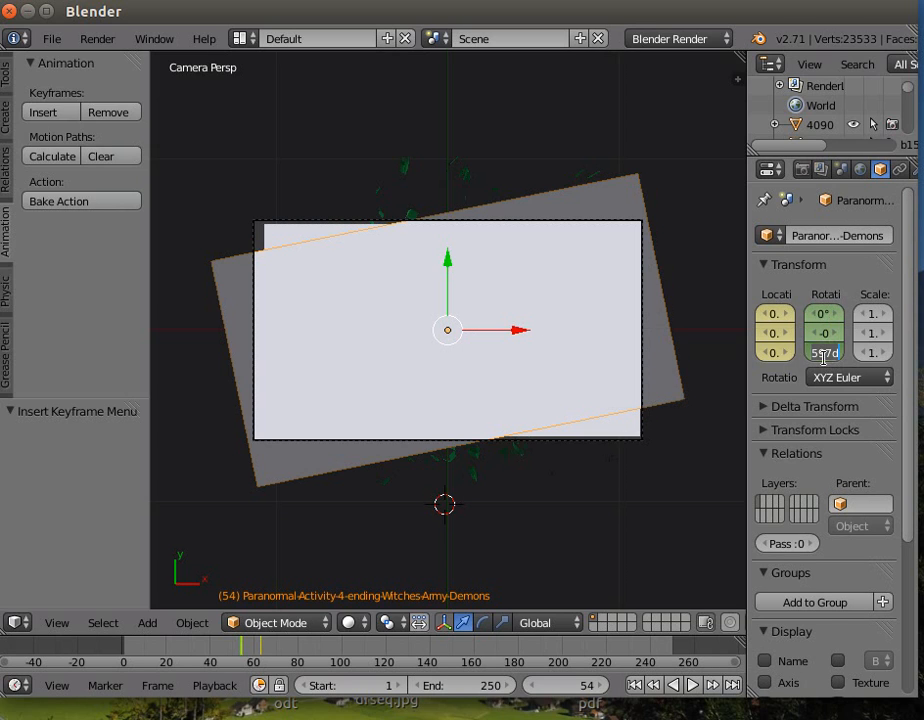
text(0)
key(Return)
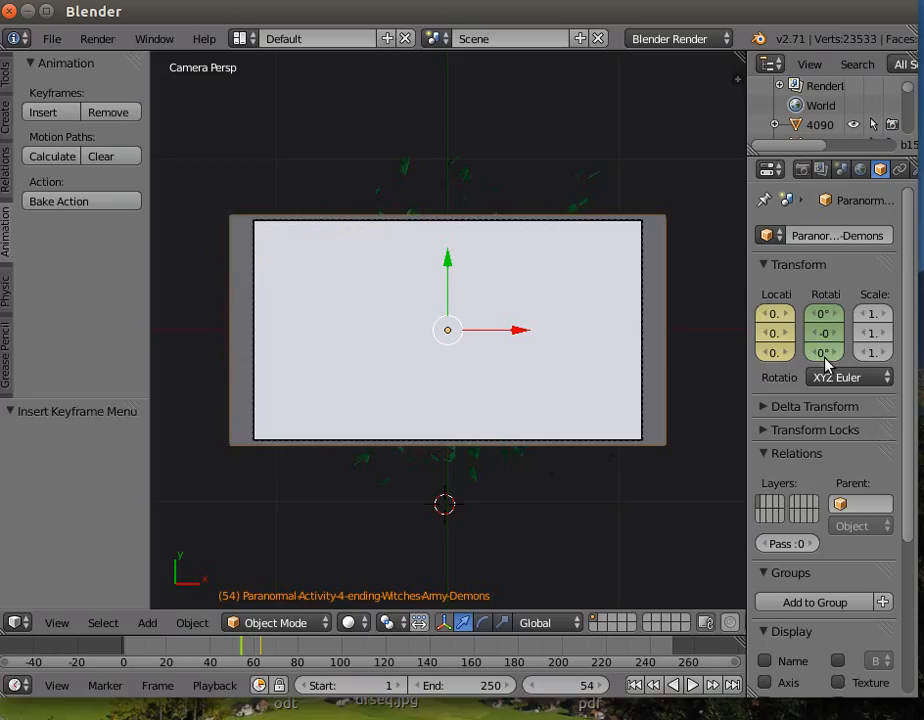
Set the plane's Y rotation to 0 and keyframe its rotation values at frame 54
click(836, 335)
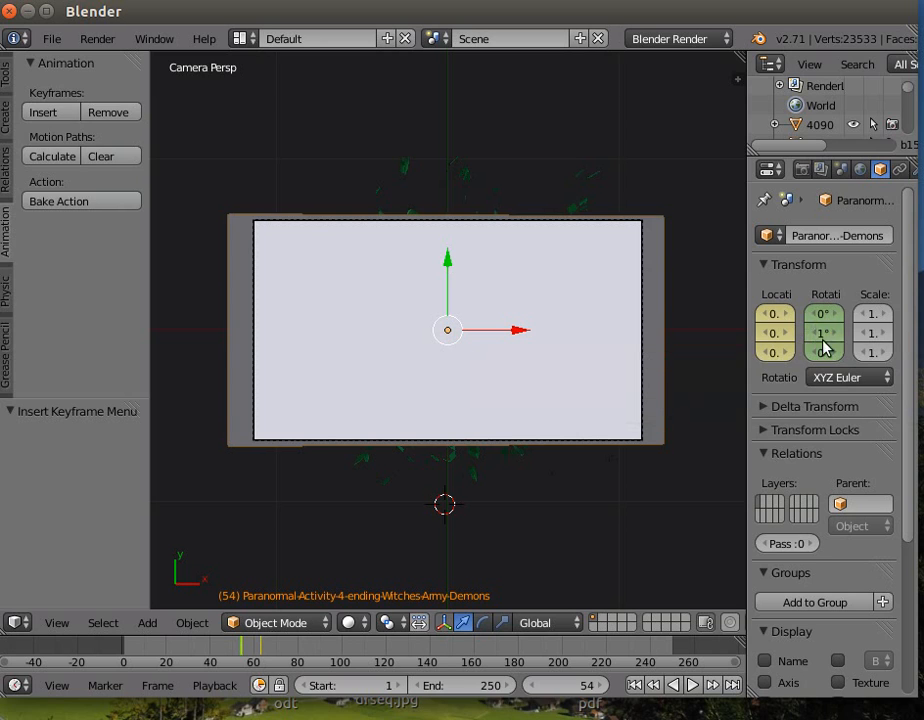
click(821, 332)
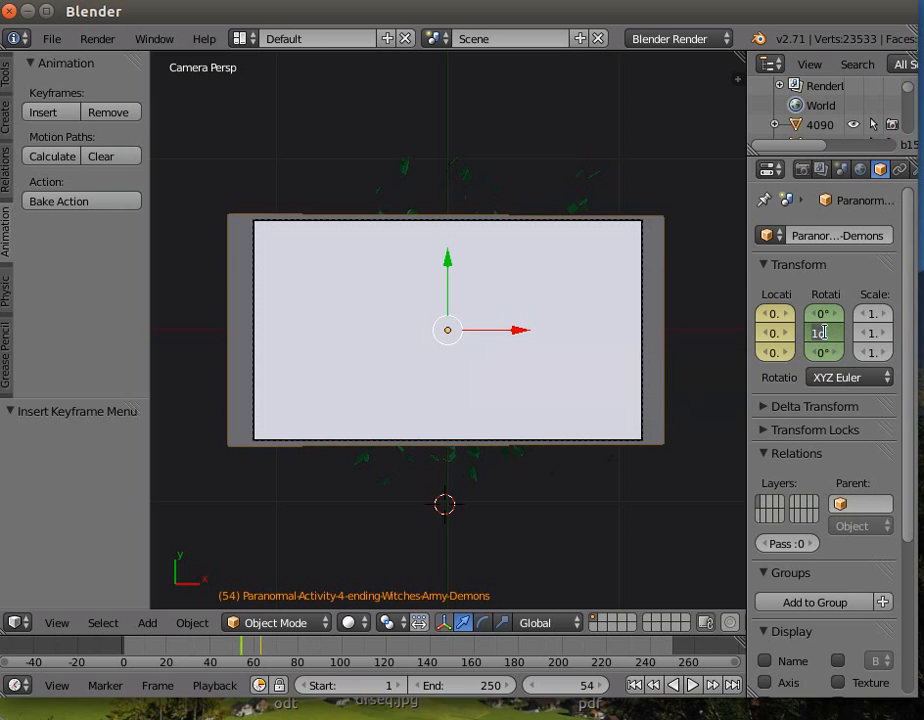
text(0)
key(Return)
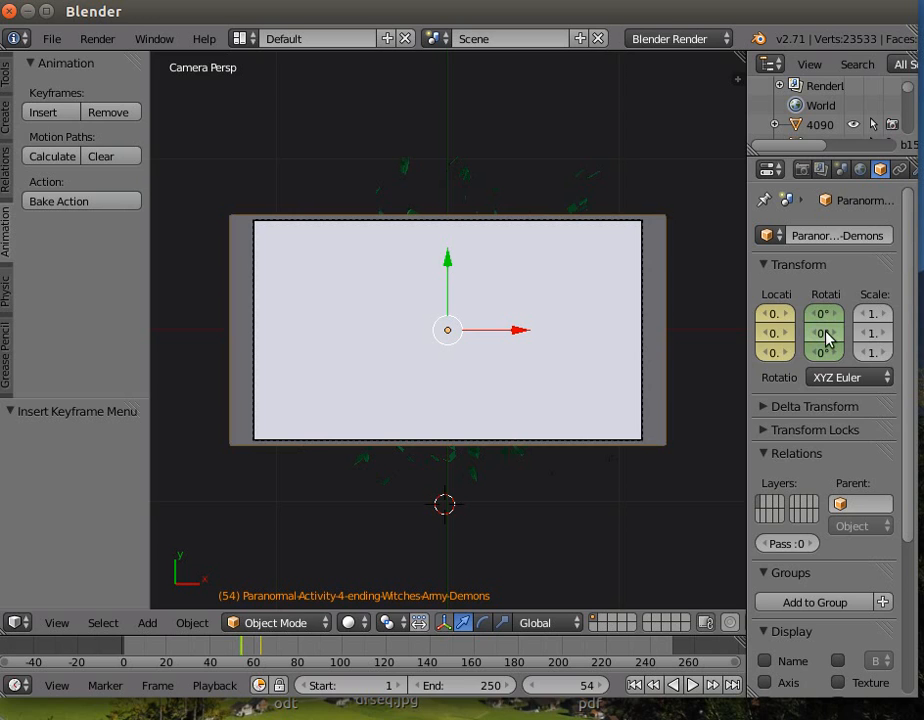
key(i)
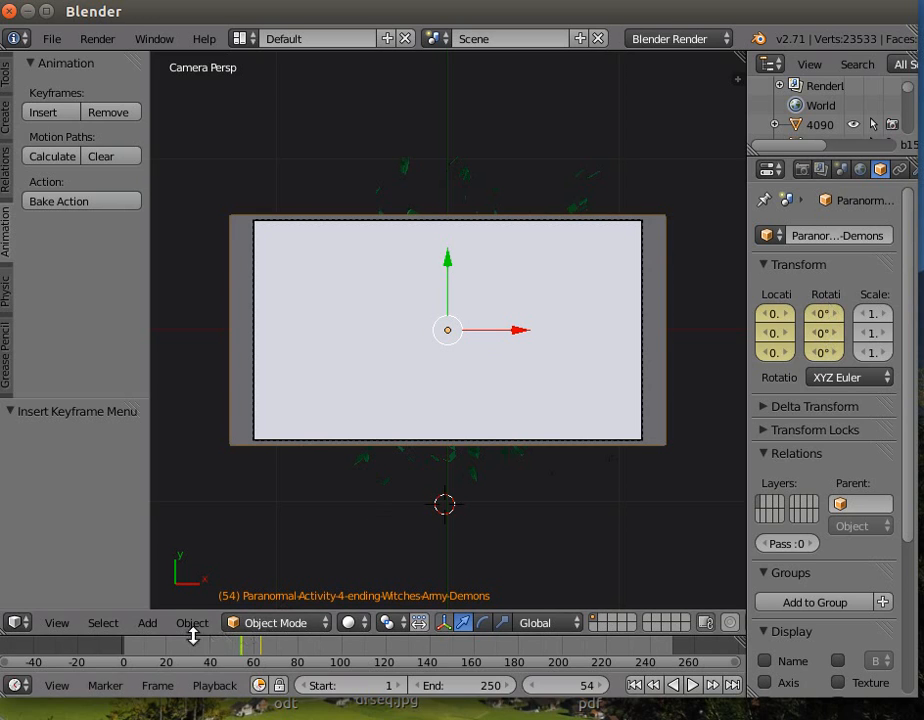
Play the animation from frame 15 to check the first image plane's exit after the title explosion
click(155, 656)
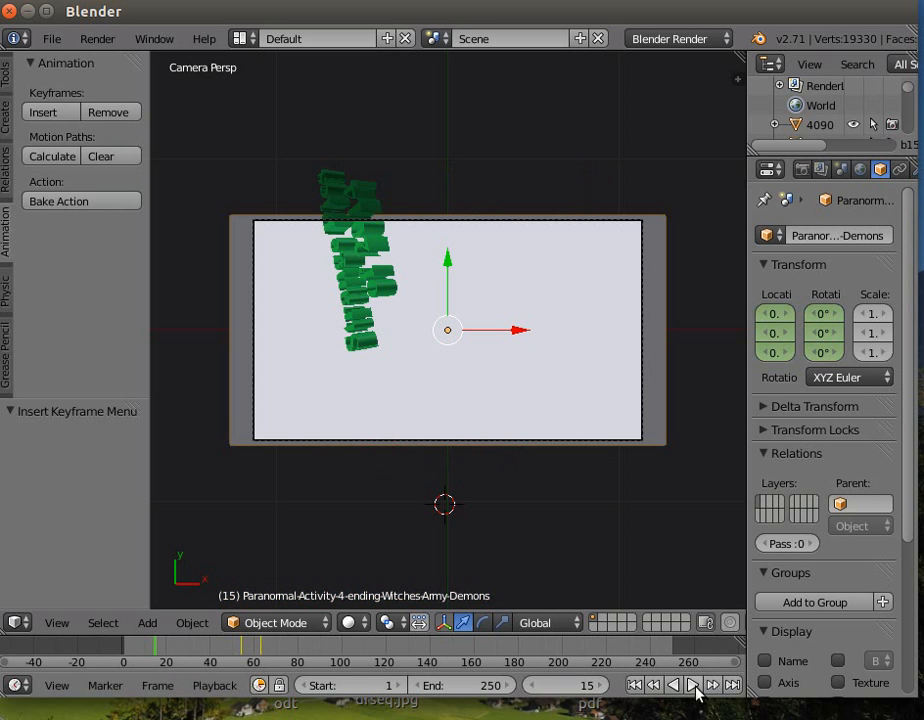
click(693, 686)
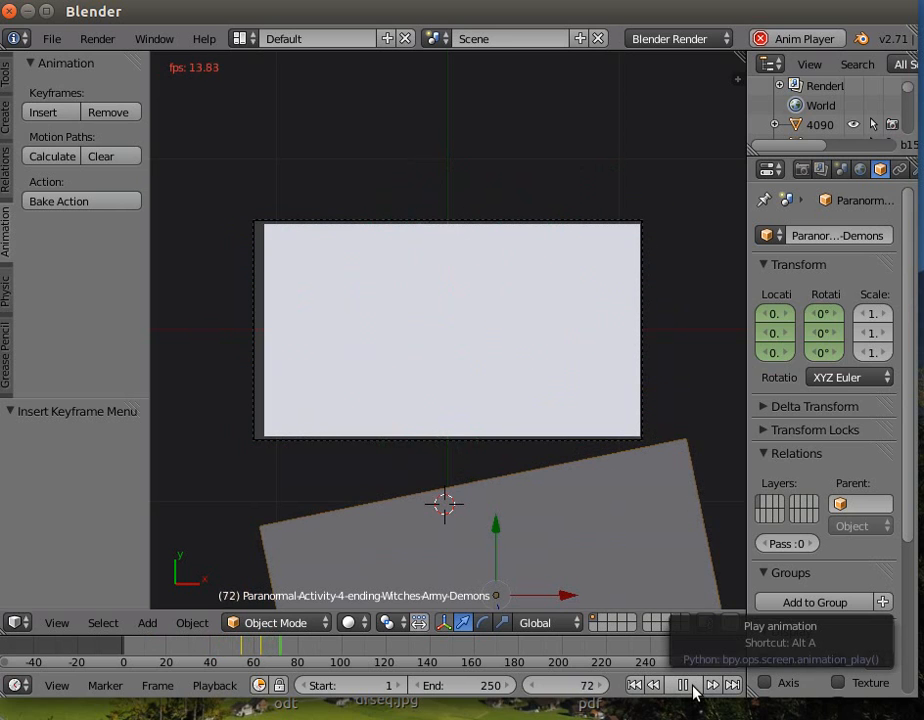
click(692, 688)
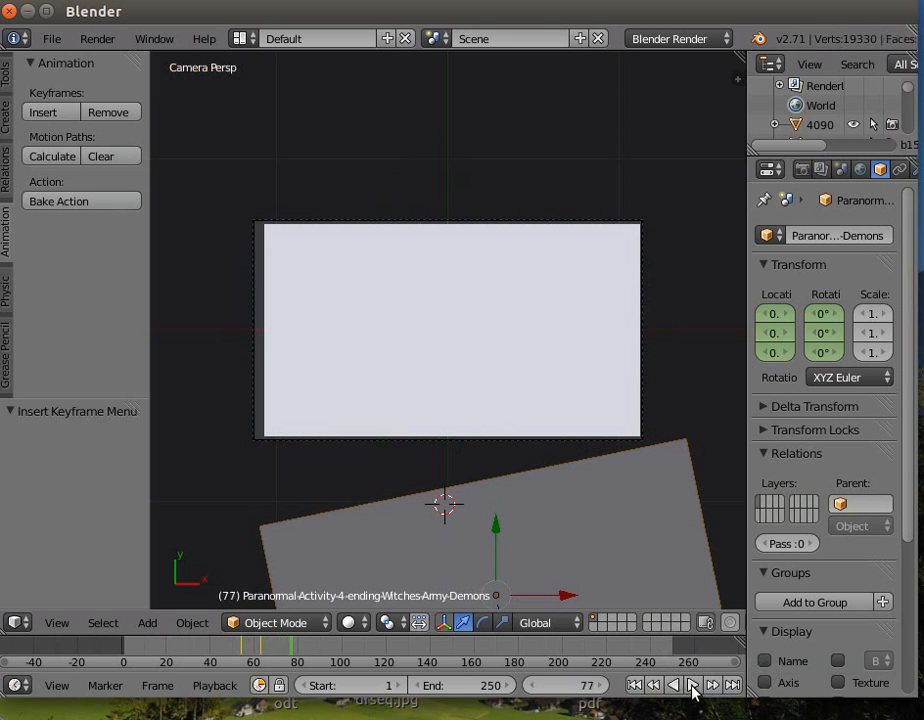
Set the current frame to 114 and shift the maxresdefault image plane about -0.023 along X to centre it in the camera frame
click(299, 648)
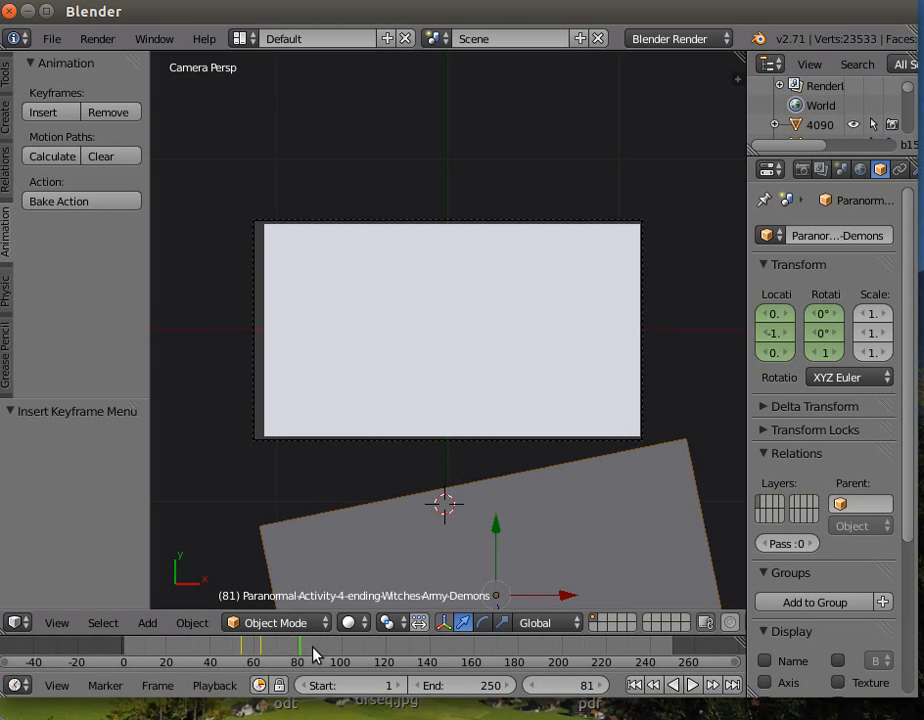
click(312, 648)
click(307, 646)
drag(300, 668, 308, 668)
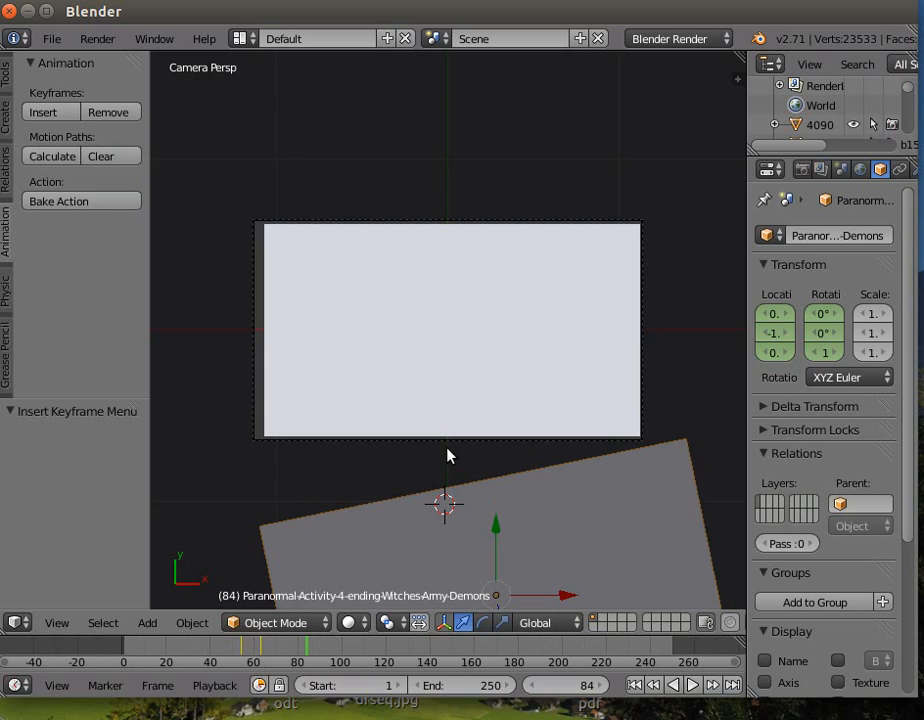
click(265, 650)
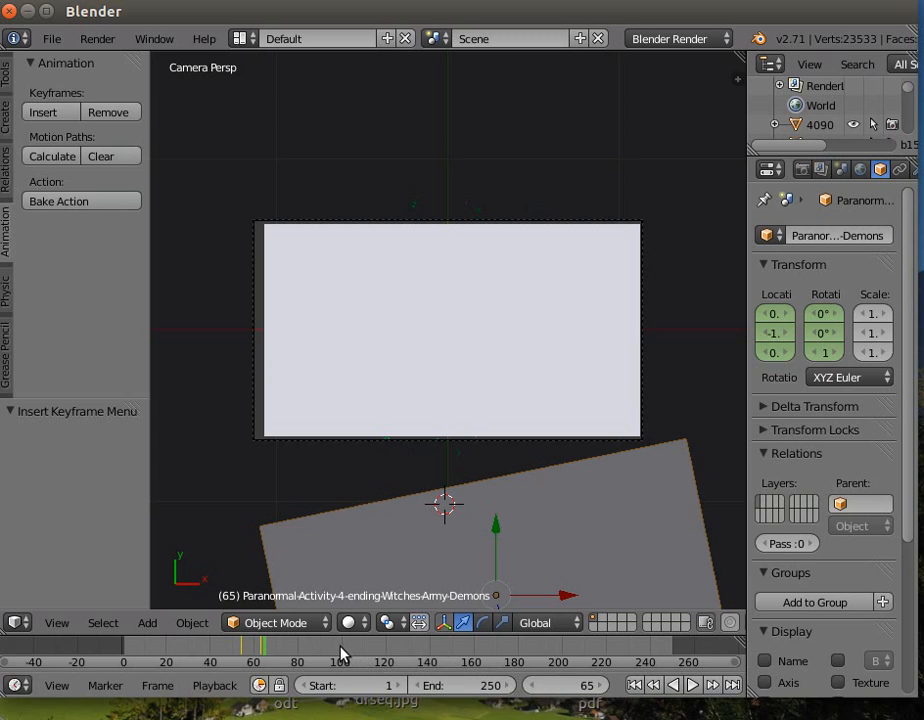
drag(344, 654, 373, 652)
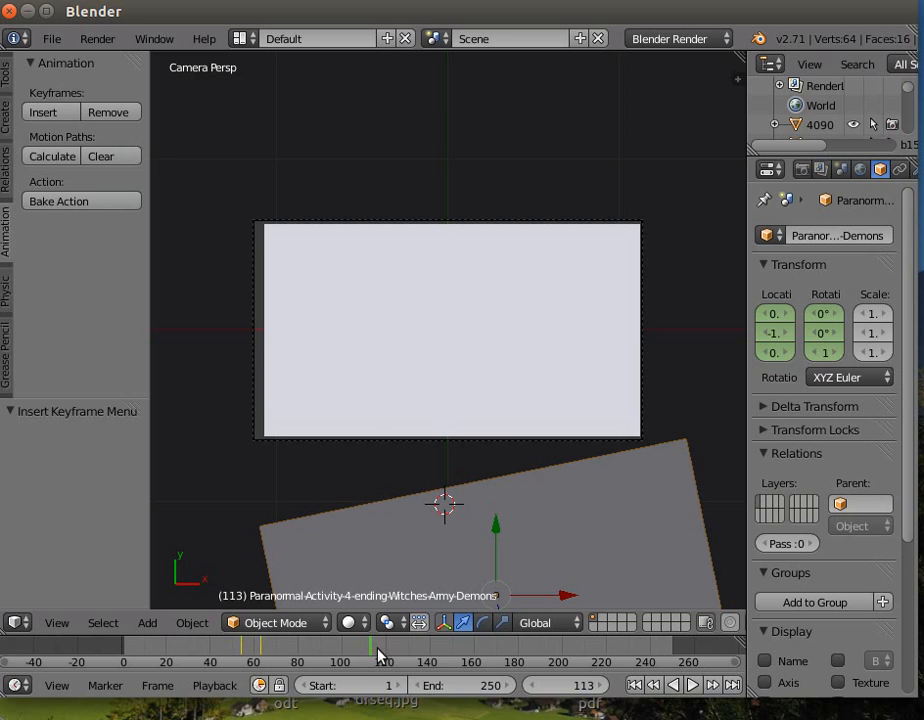
key(Right)
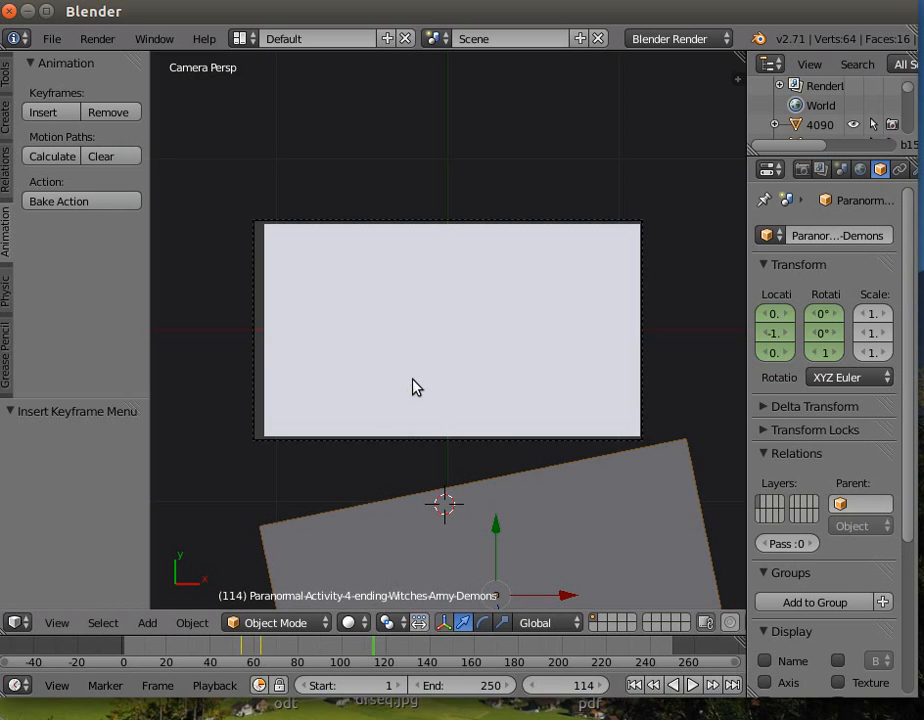
right_click(457, 395)
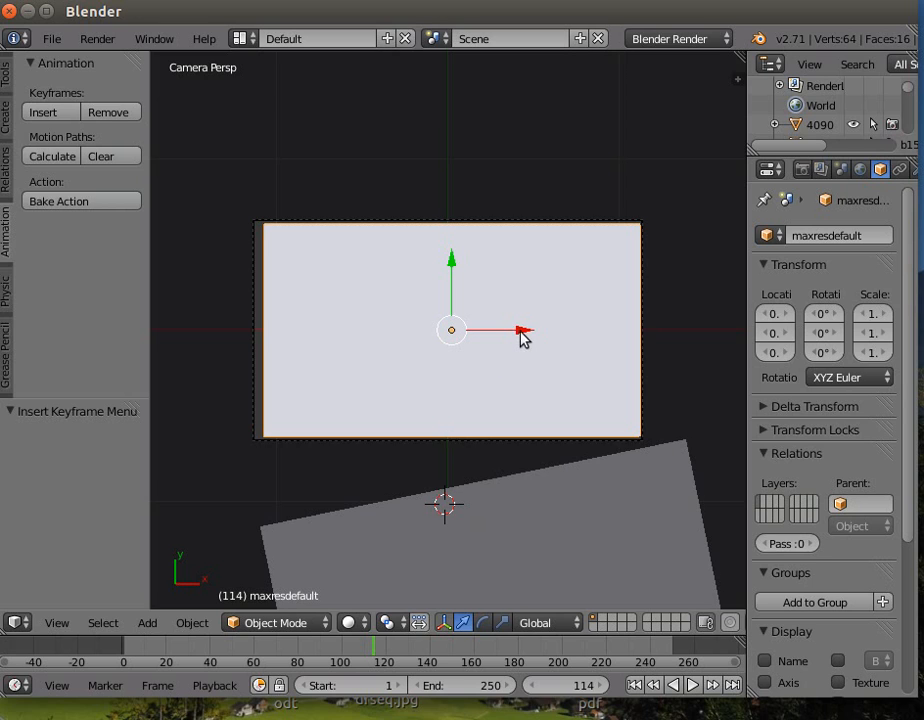
drag(520, 333, 506, 348)
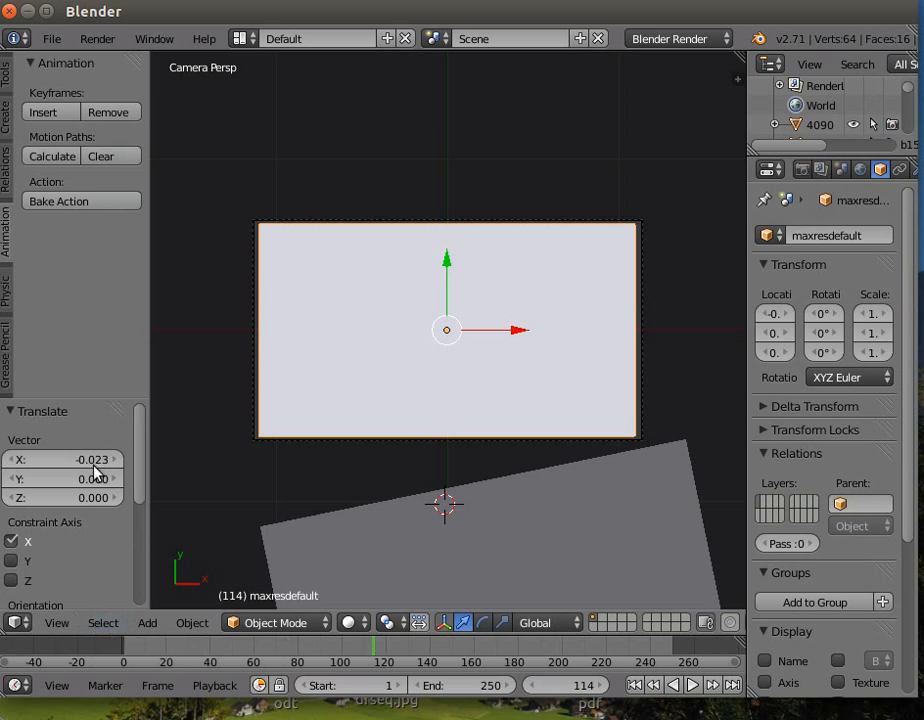
Keyframe the maxresdefault plane's location at frame 114
click(44, 111)
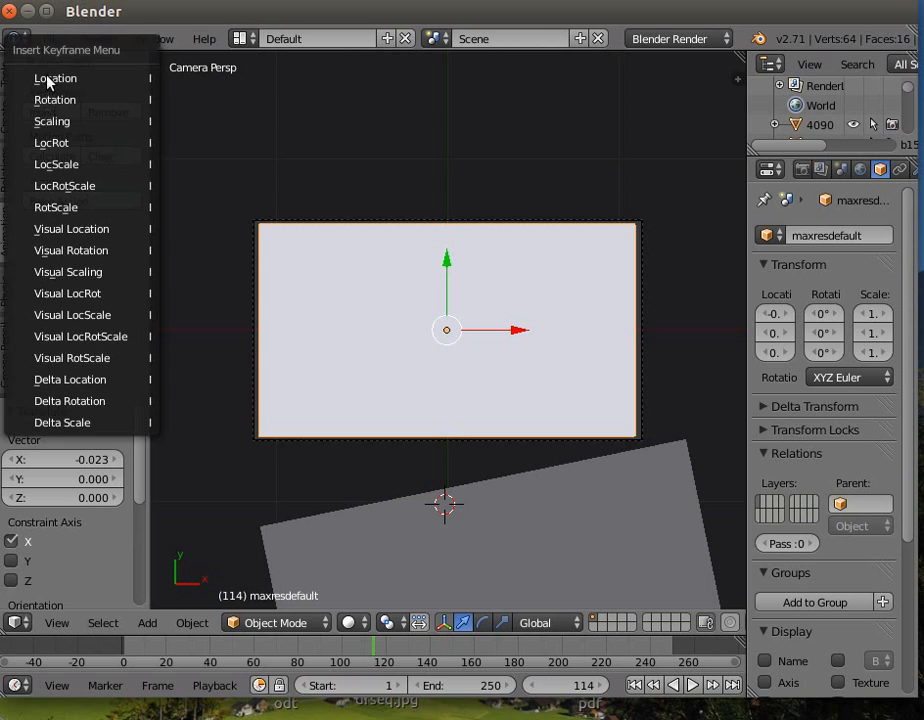
click(48, 78)
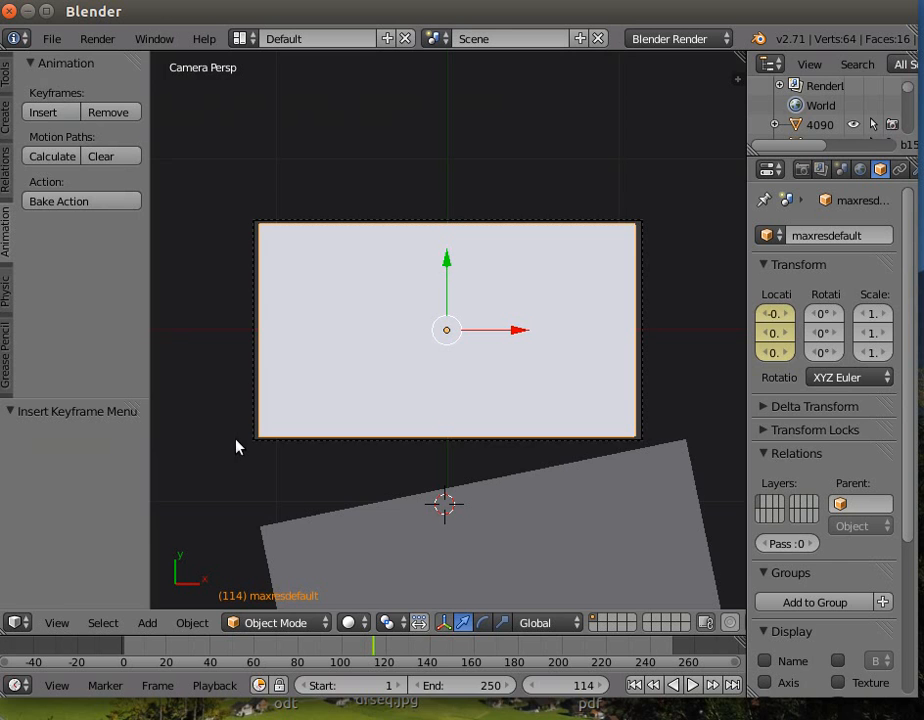
At frame 128, raise the maxresdefault plane about 2.26 along Z to above the camera and keyframe its location
middle_drag(399, 499, 410, 365)
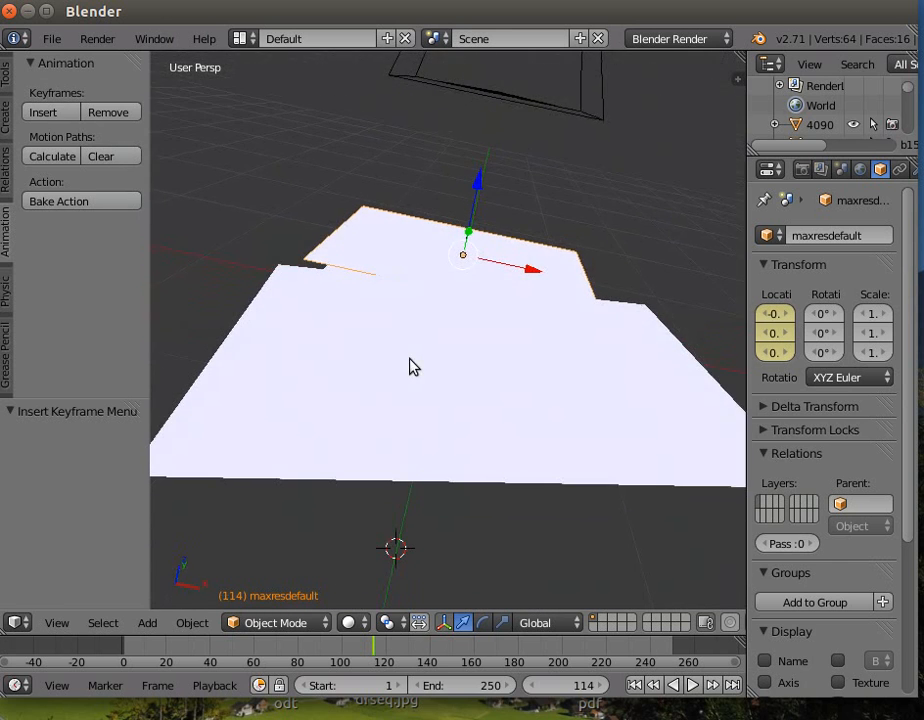
middle_drag(412, 424, 412, 419)
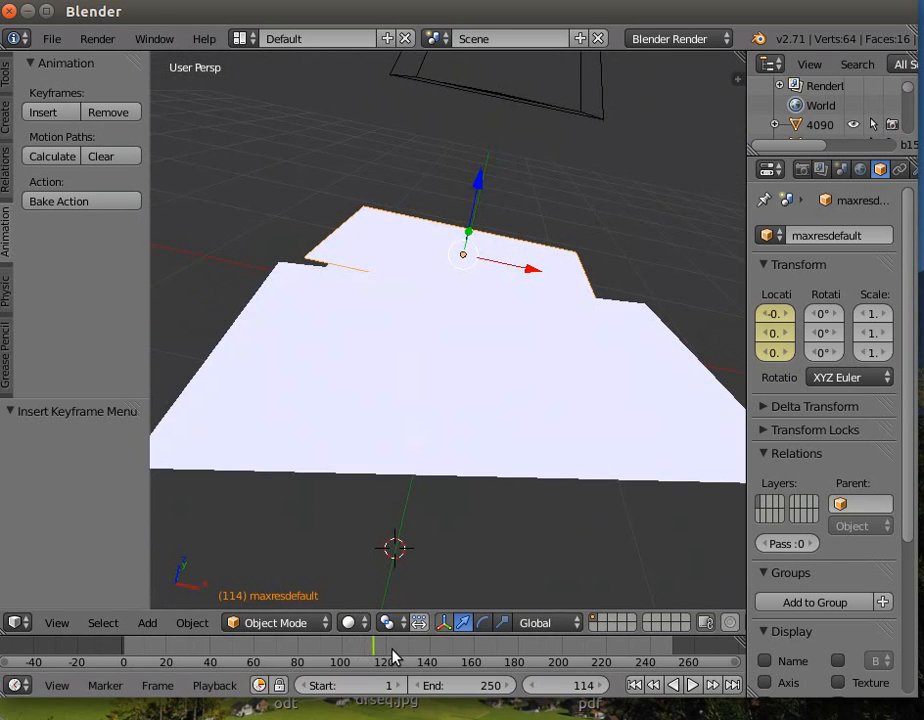
click(403, 656)
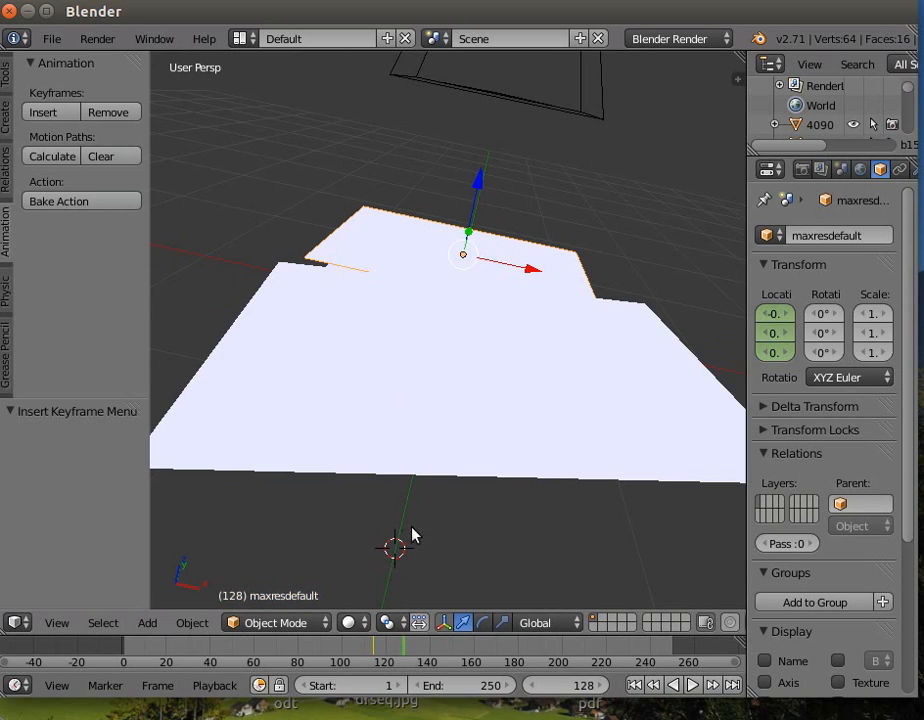
scroll(420, 525, down, 3)
drag(472, 208, 486, 510)
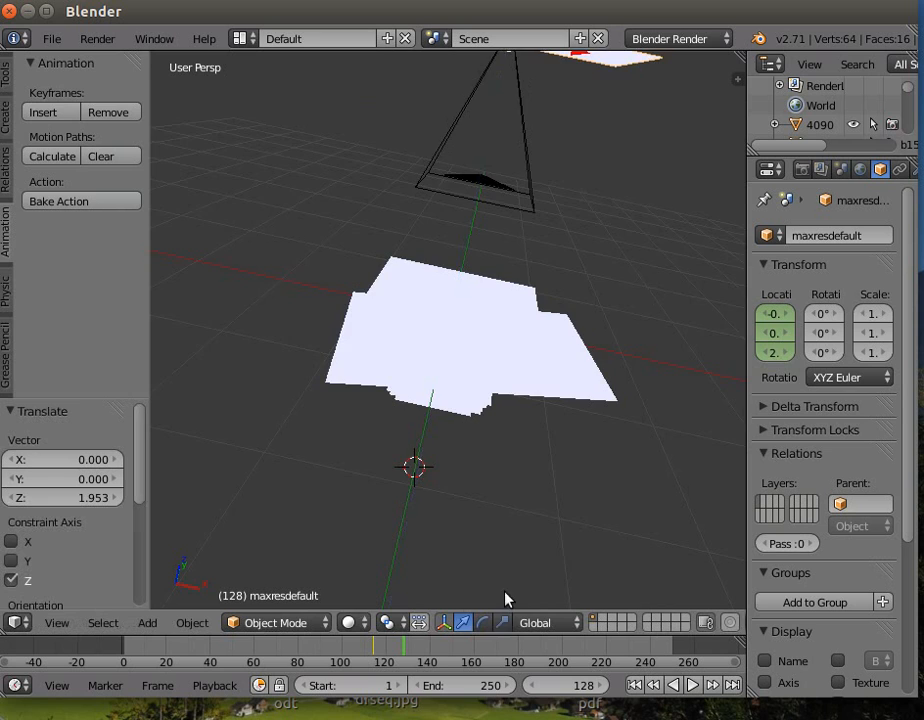
scroll(505, 577, down, 4)
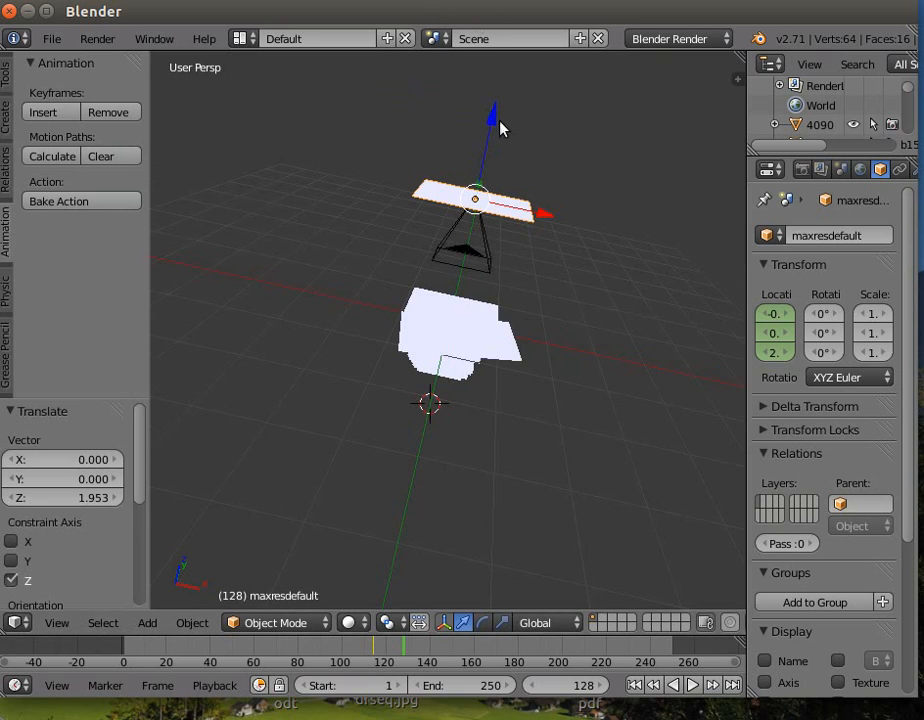
drag(494, 118, 351, 210)
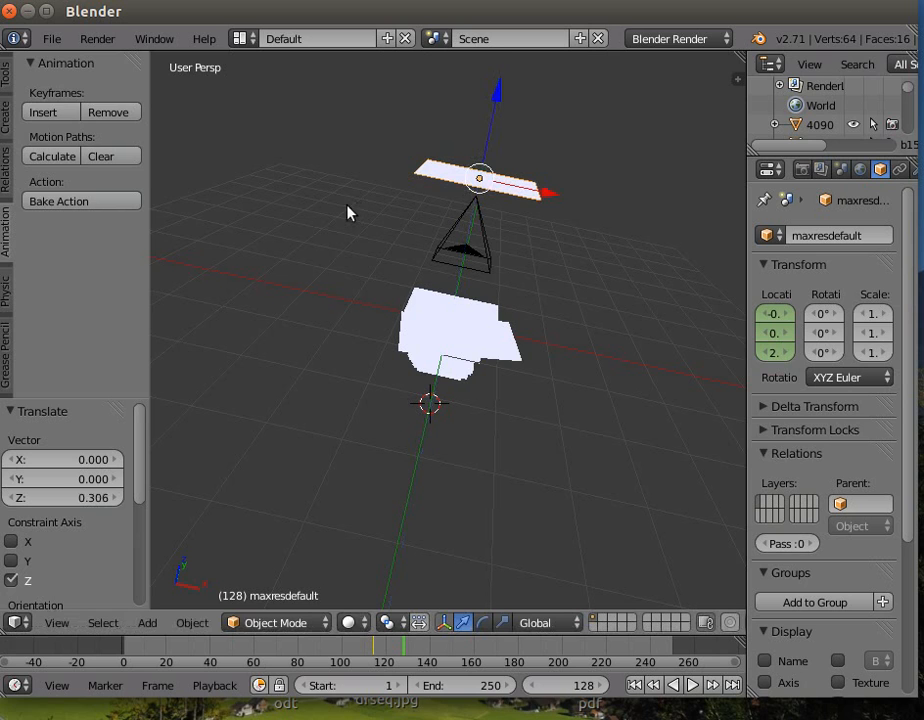
click(40, 112)
click(45, 115)
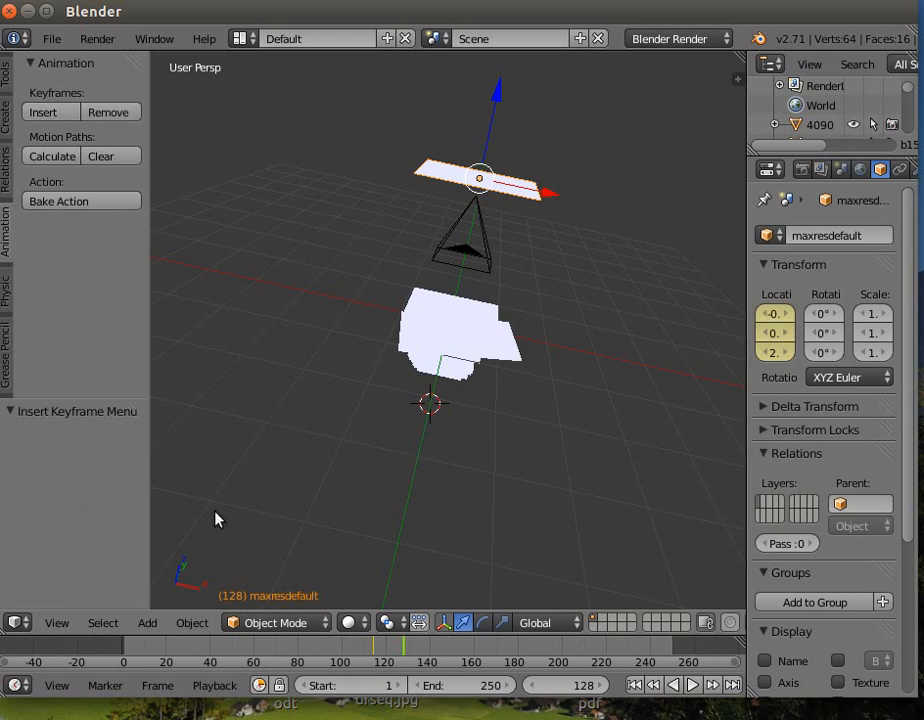
Play the animation through the camera from frame 68 to check the maxresdefault plane's exit
click(57, 623)
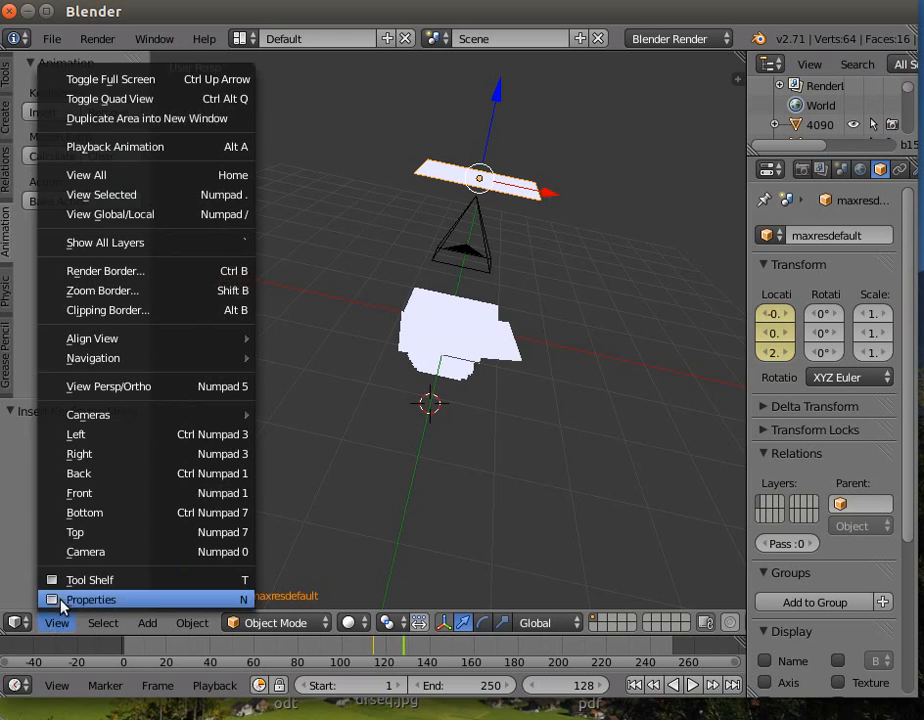
click(80, 552)
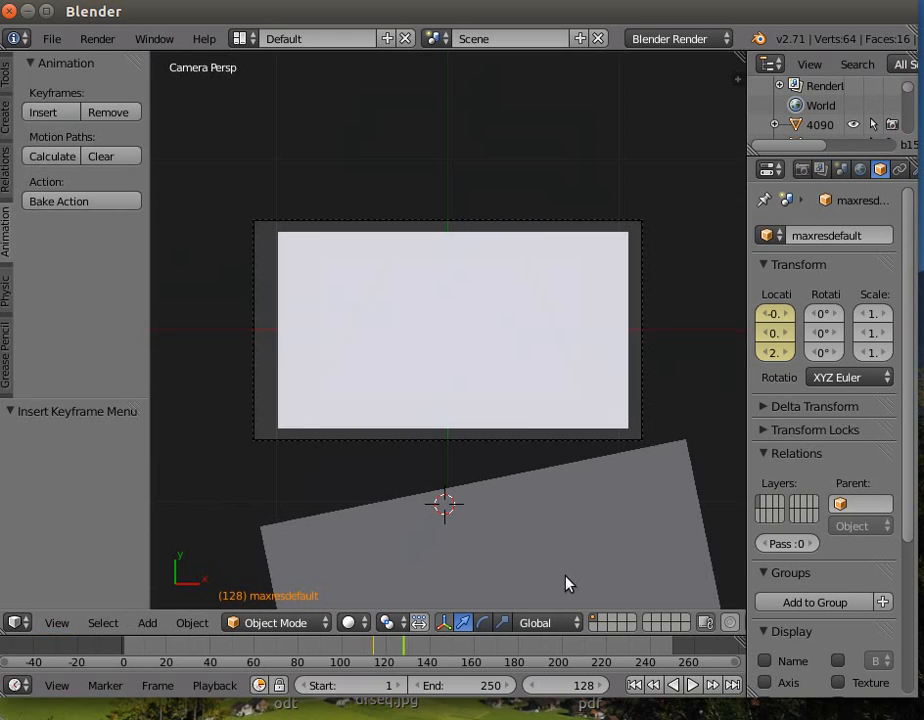
click(273, 651)
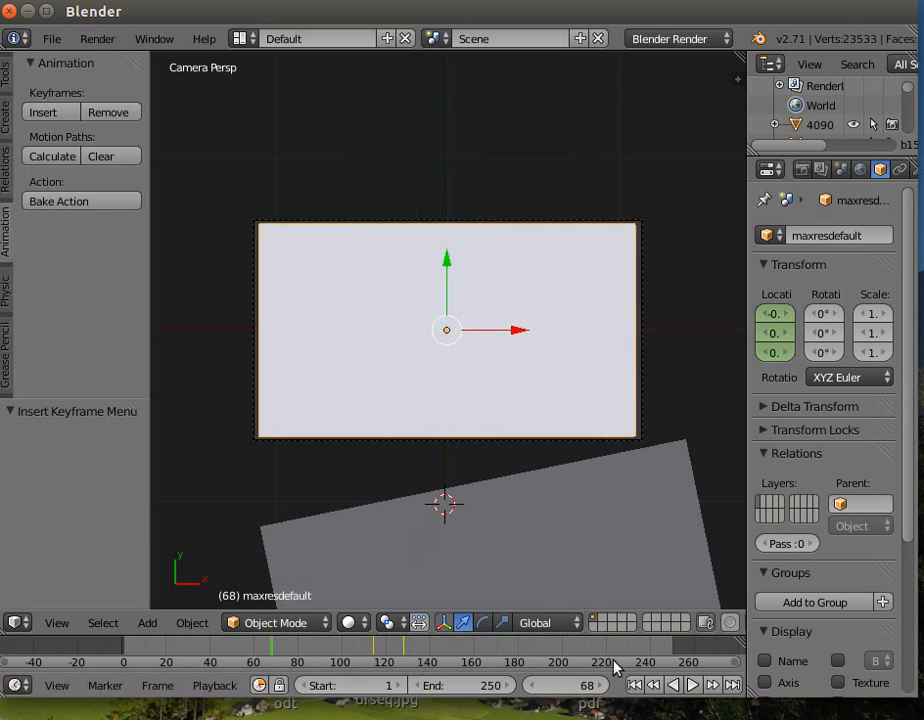
click(693, 688)
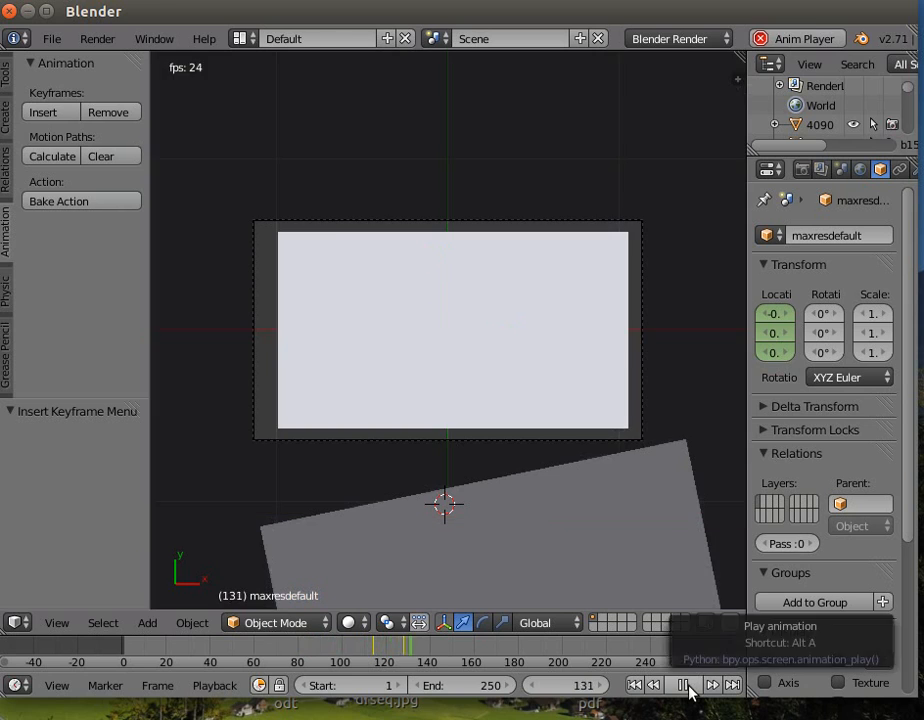
click(691, 689)
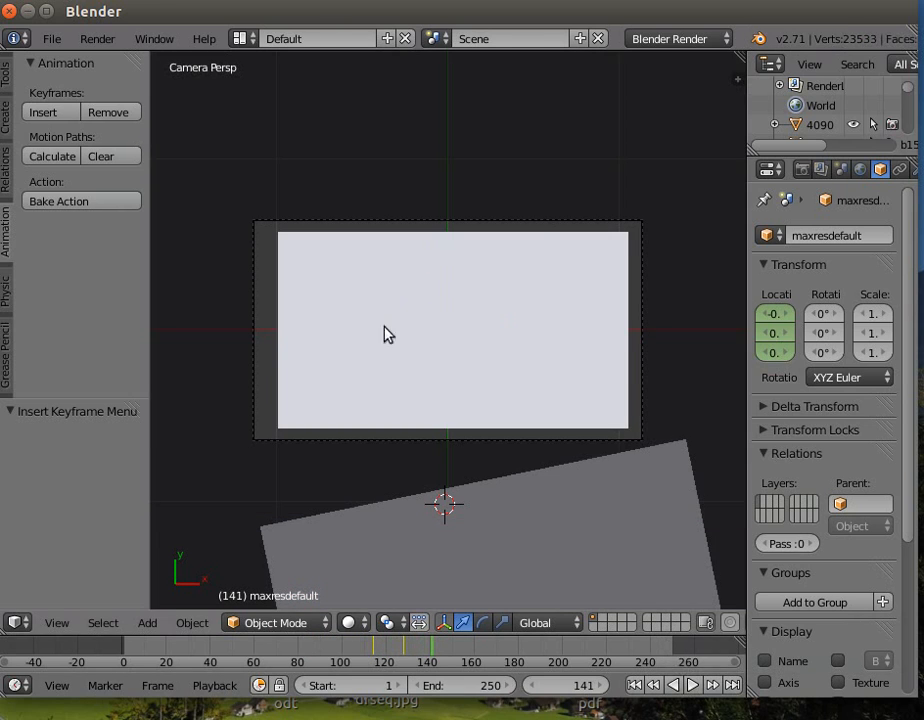
Step through the frames between 121 and 128 to examine when the maxresdefault plane passes the camera
click(404, 648)
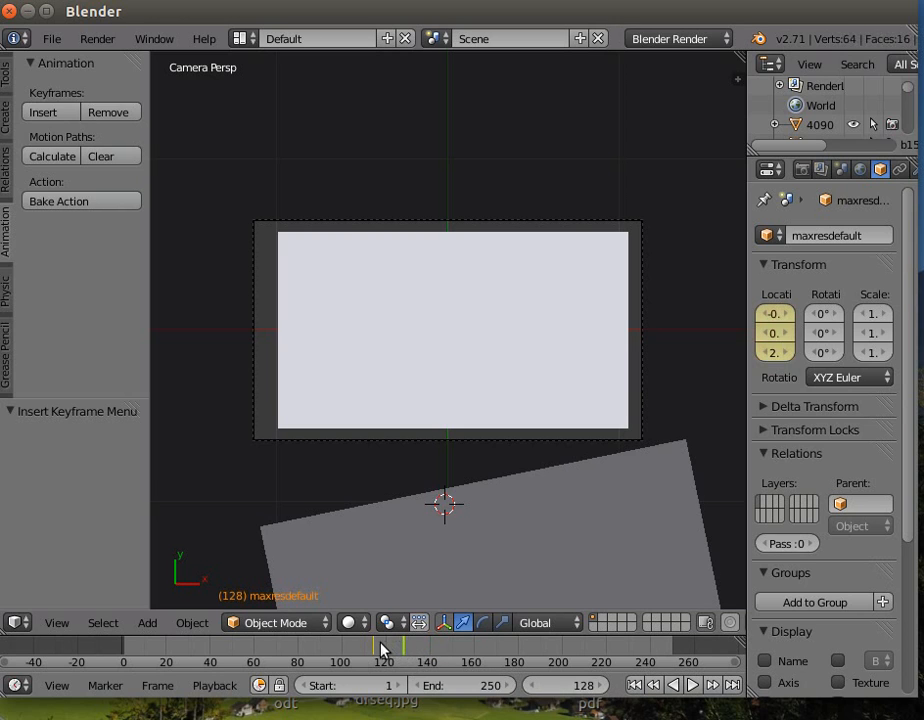
click(379, 650)
click(385, 655)
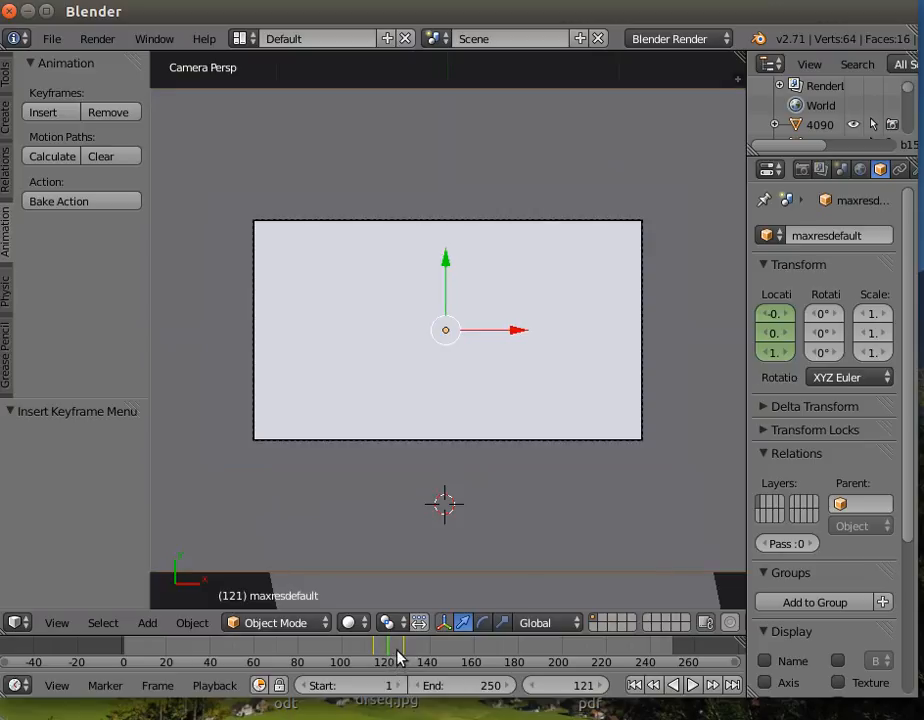
click(394, 655)
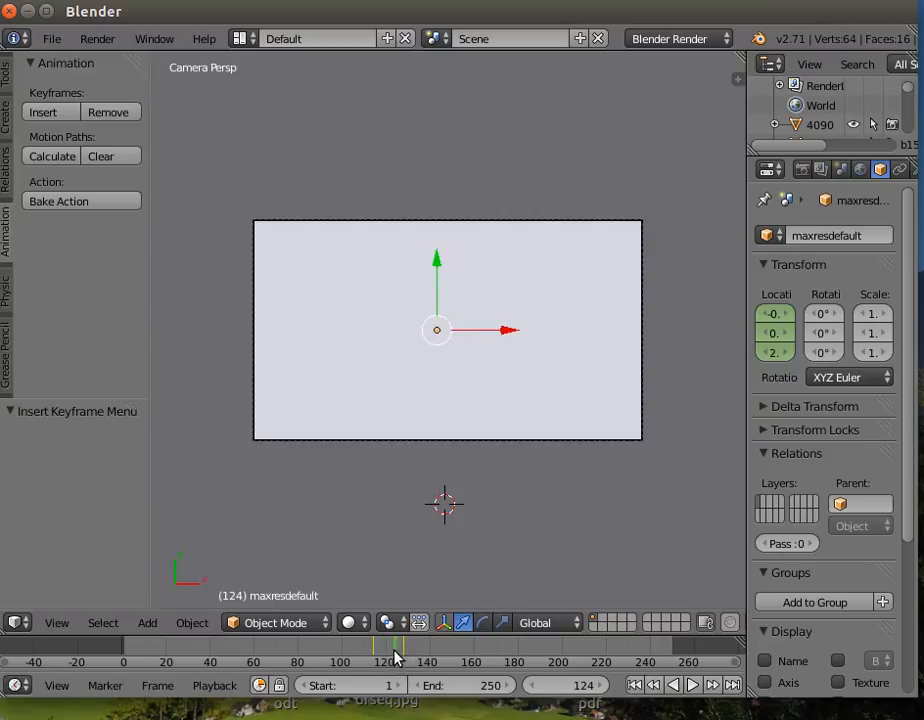
click(601, 686)
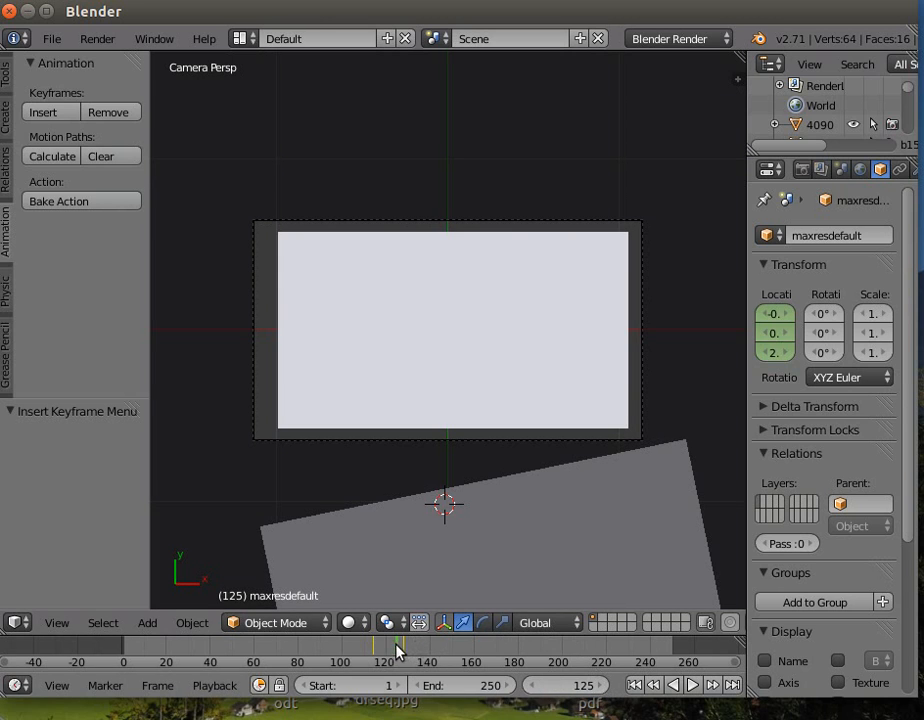
Set the current frame to 174 and select the marked-ones1 image plane
click(508, 653)
click(533, 686)
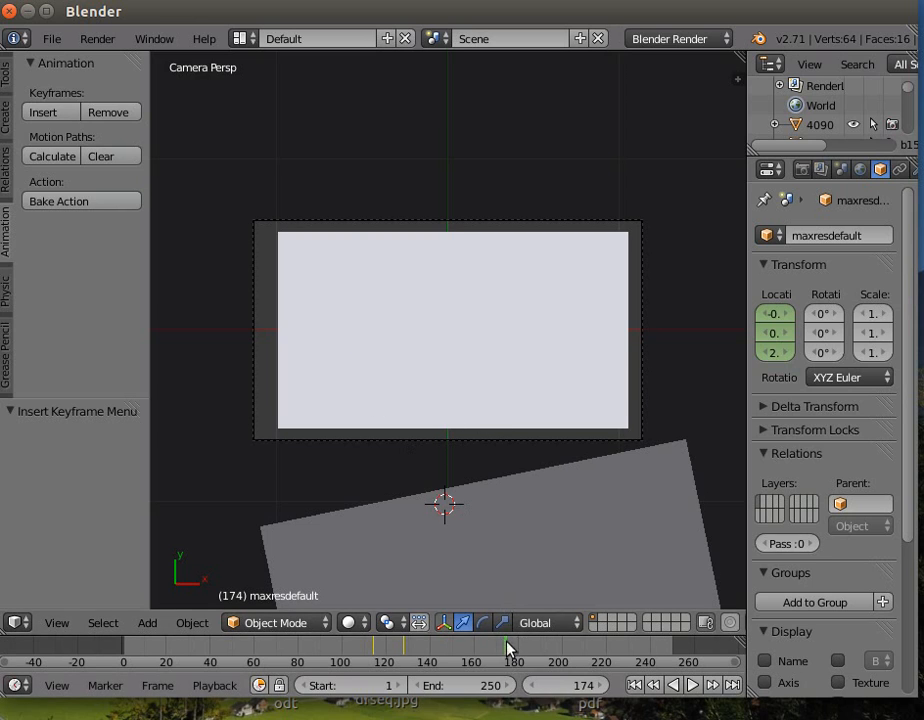
right_click(449, 336)
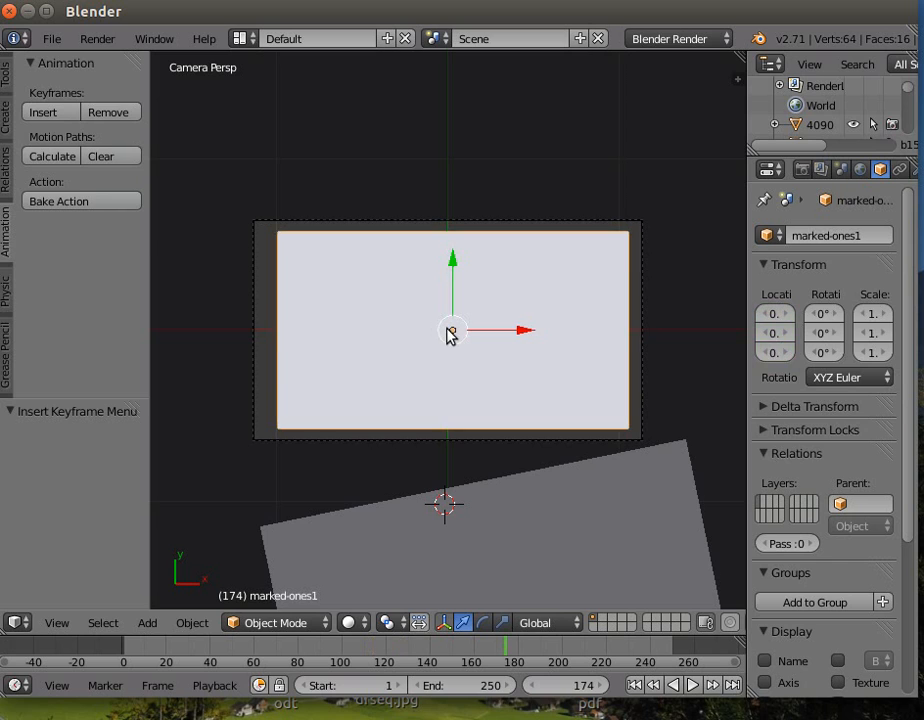
Subdivide the marked-ones1 plane's mesh five times in Edit Mode and return to Object Mode
click(274, 624)
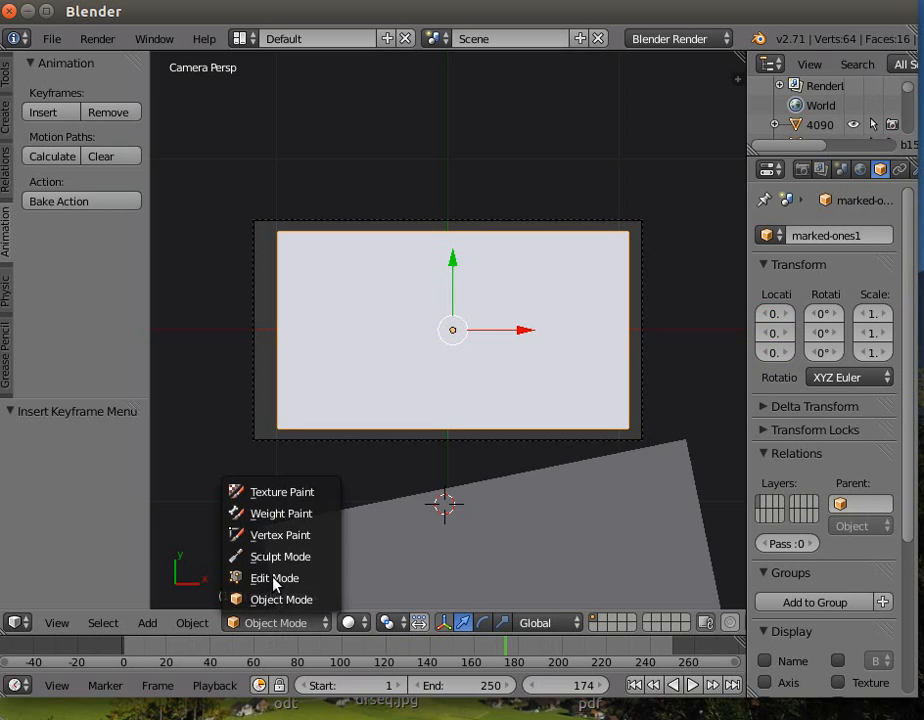
click(272, 580)
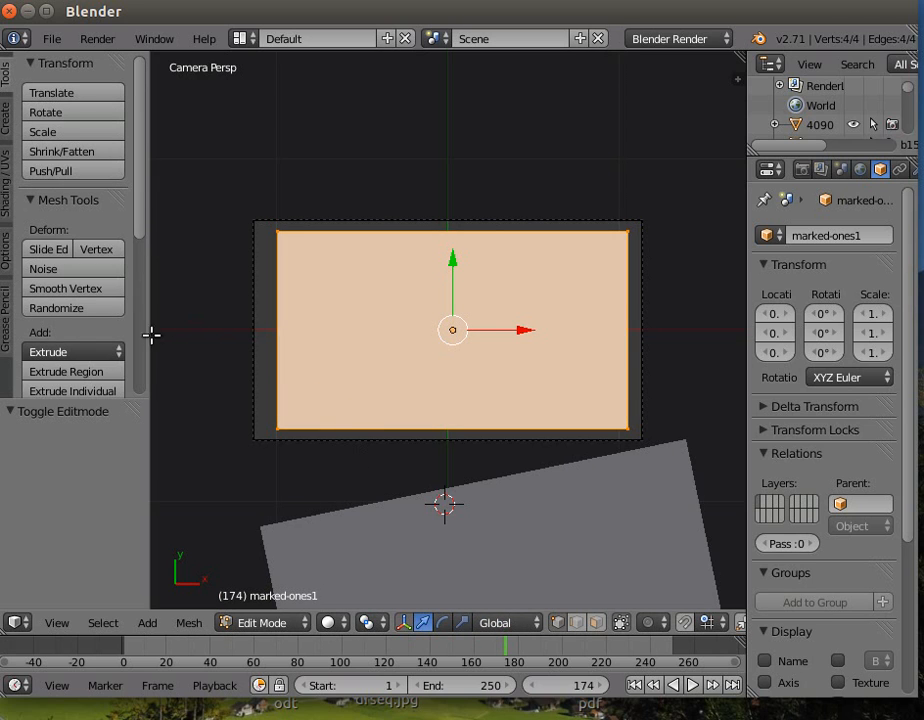
drag(140, 199, 139, 273)
click(55, 268)
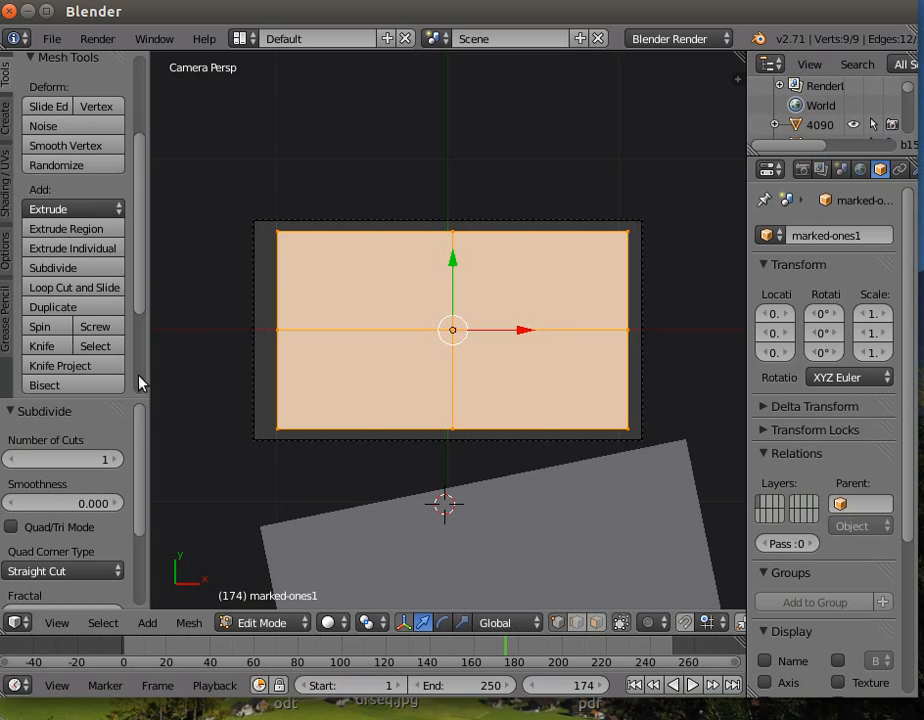
click(55, 268)
click(55, 268)
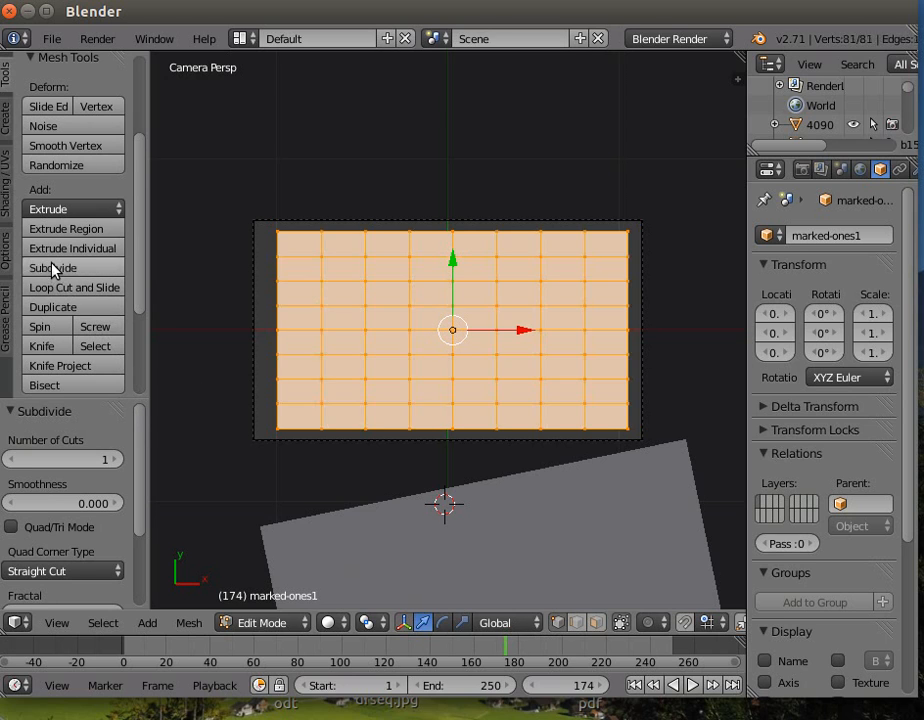
click(55, 268)
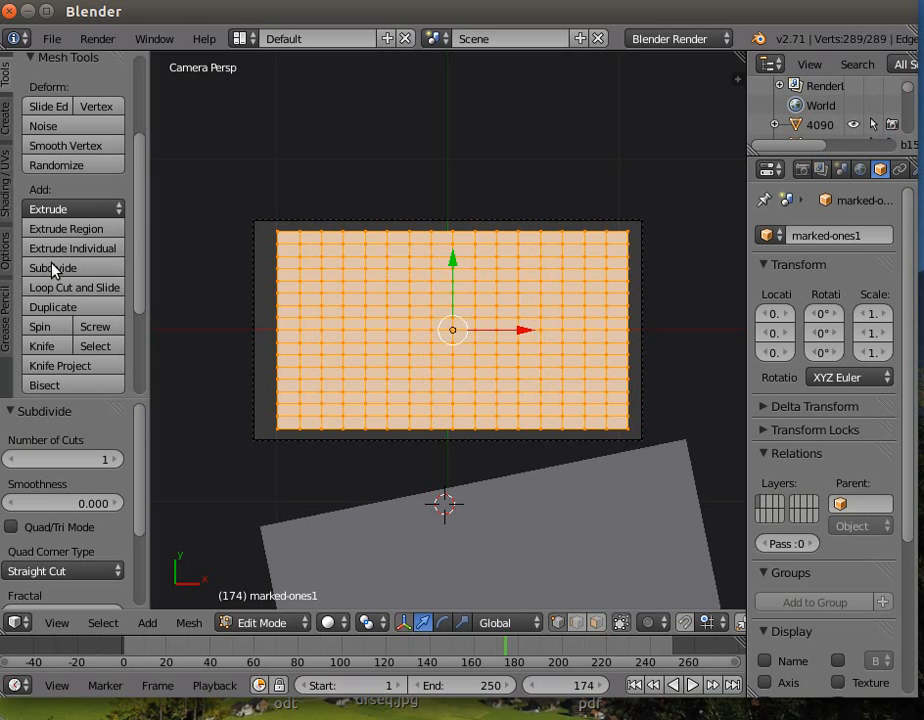
click(55, 268)
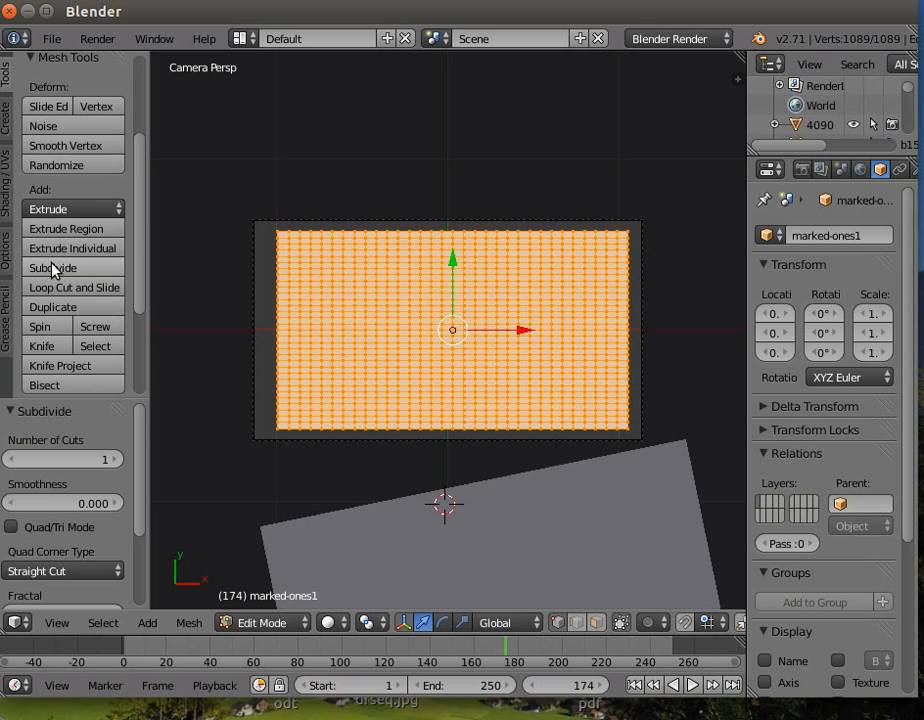
click(272, 623)
click(268, 598)
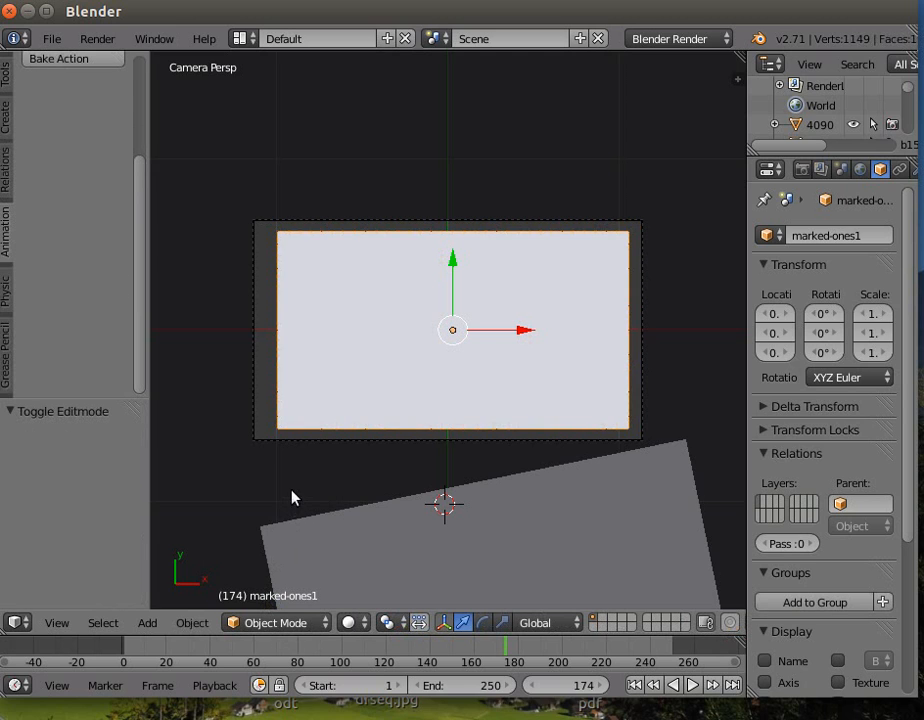
Apply Quick Explode to the marked-ones1 plane starting at frame 174 and preview the burst, stopping at frame 176
click(191, 623)
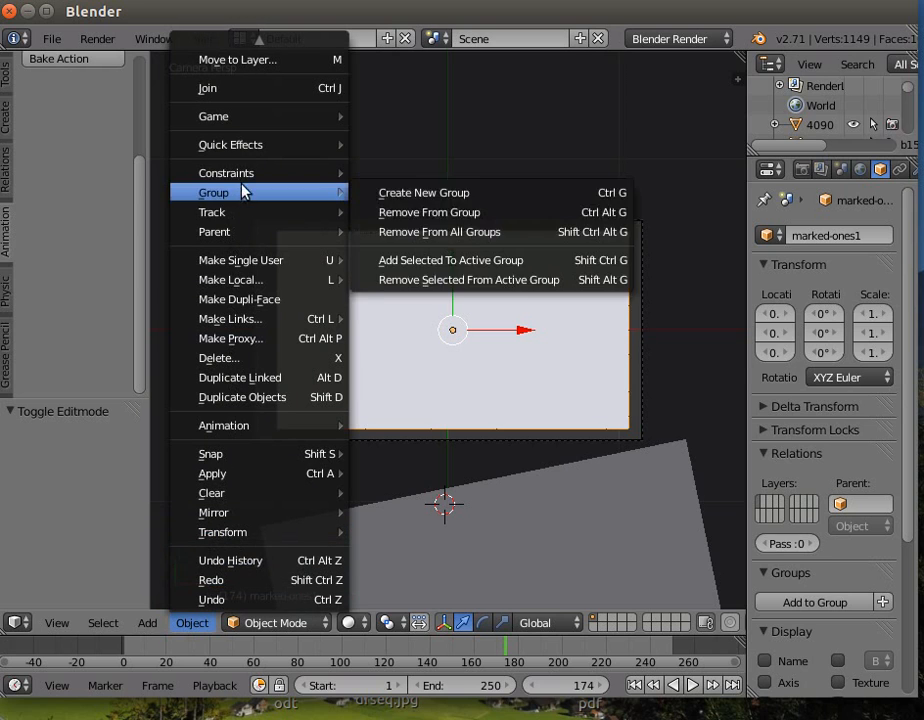
mouse_move(266, 146)
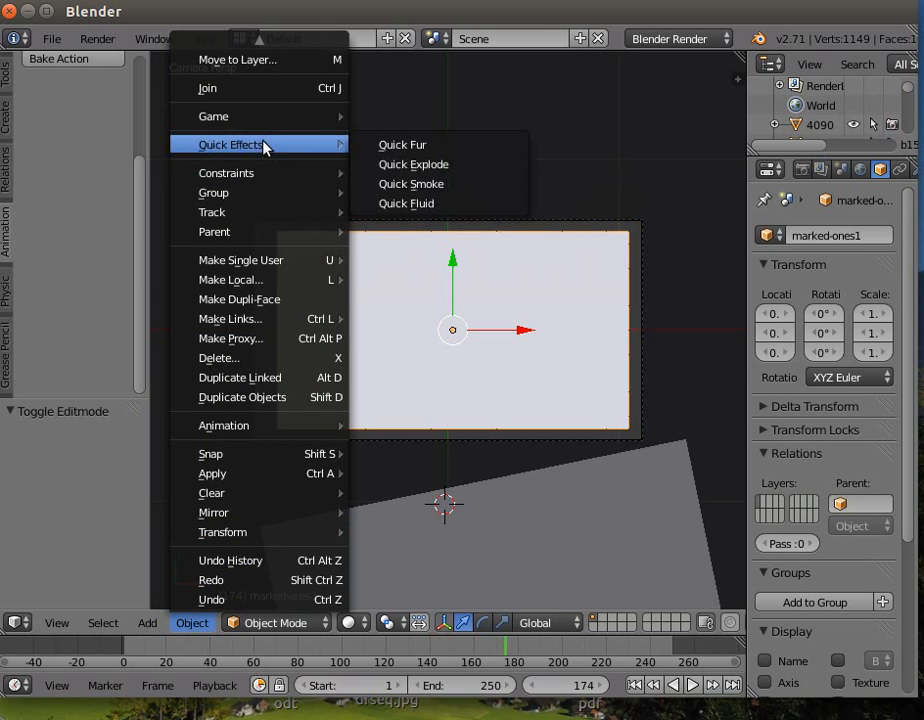
click(410, 165)
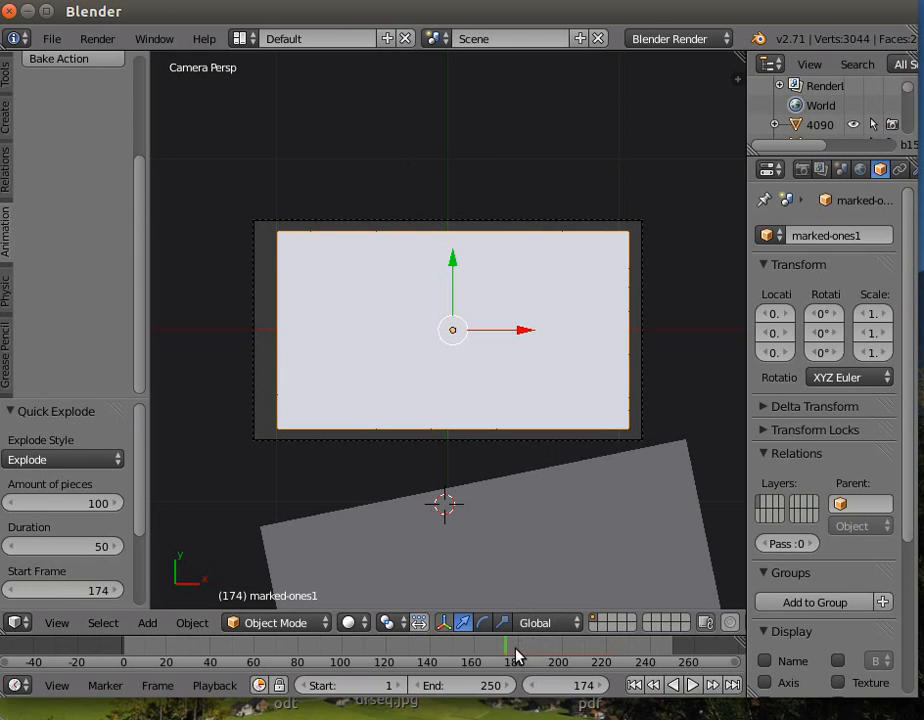
drag(517, 652, 562, 658)
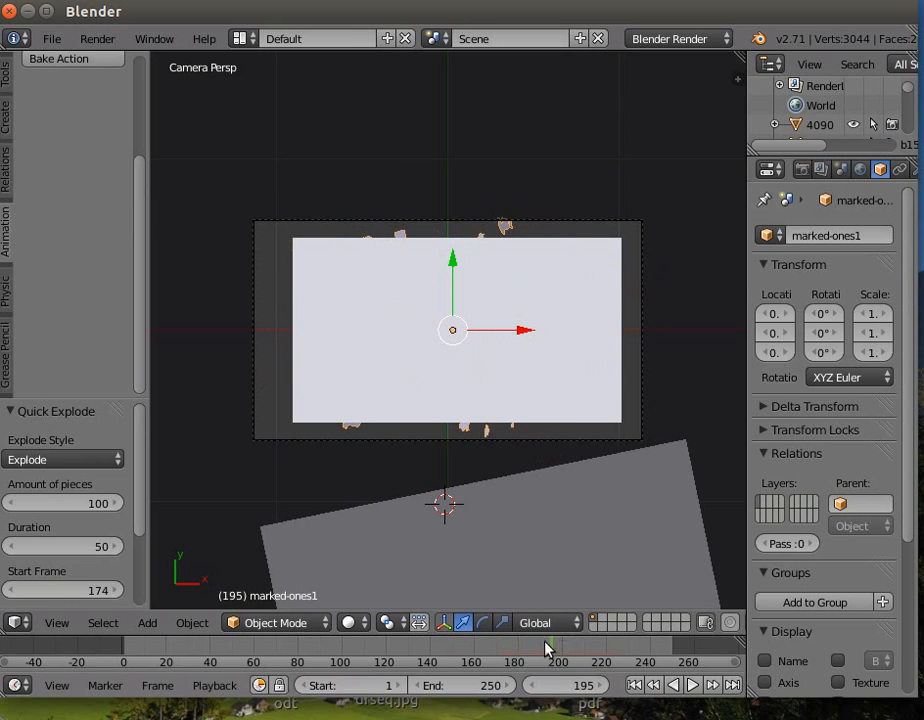
click(506, 650)
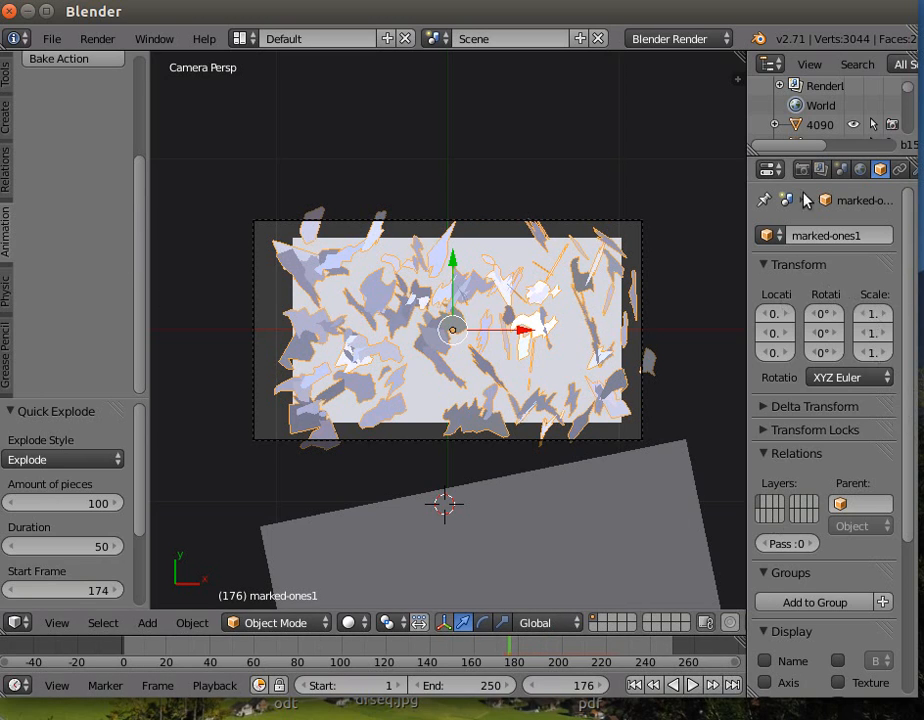
Set the emission number of the marked-ones1 plane's particle system to 550
drag(747, 203, 661, 260)
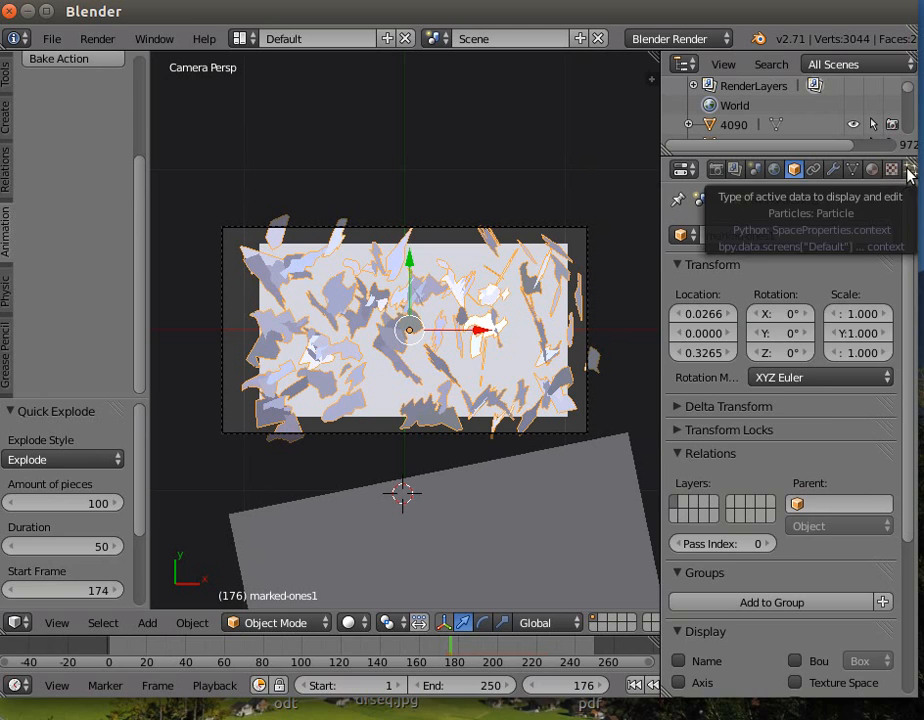
click(909, 172)
click(741, 366)
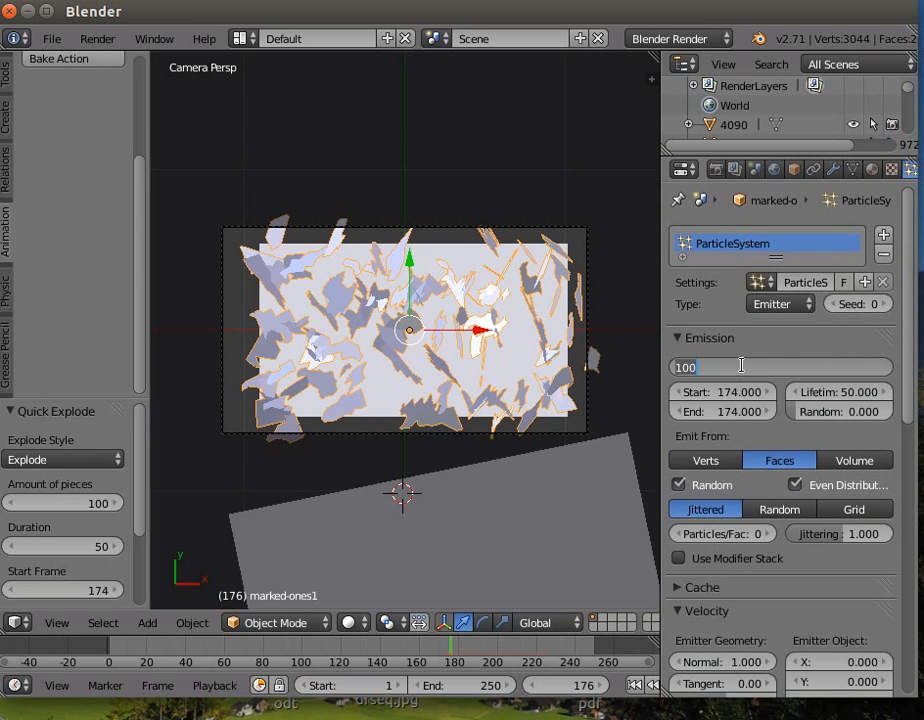
text(550)
key(Return)
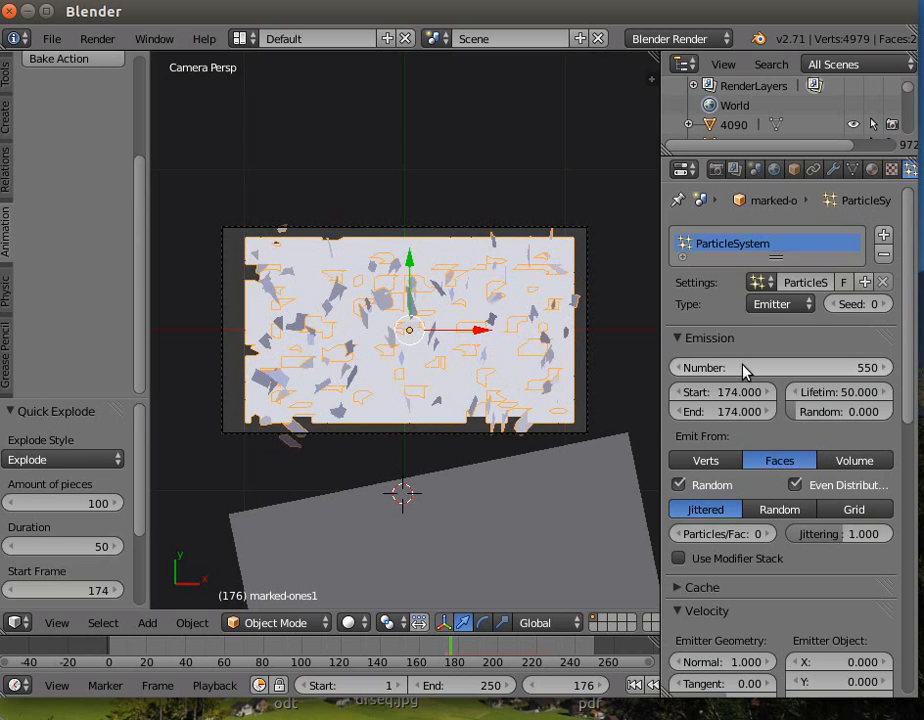
Try an emission number of 400 for the marked-ones1 plane's particle system and settle on 300
click(742, 368)
text(400)
key(Return)
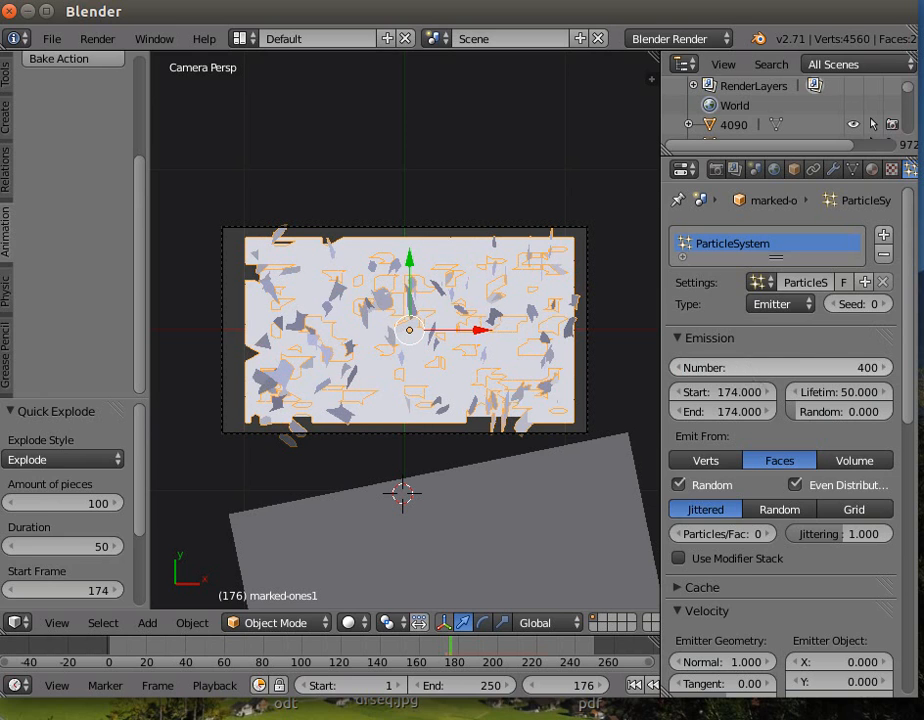
click(752, 369)
text(3)
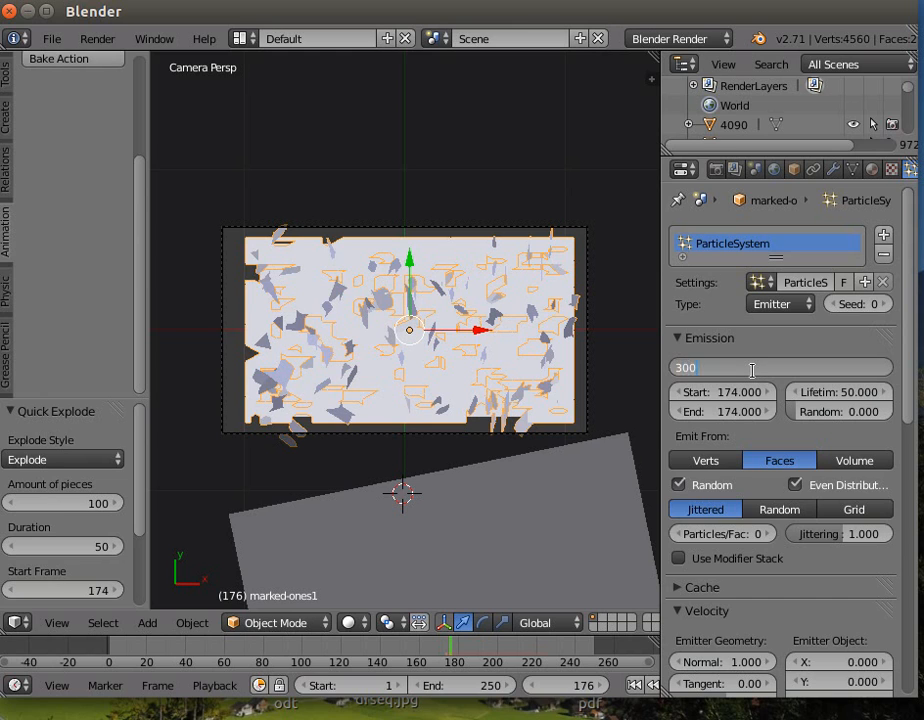
key(Return)
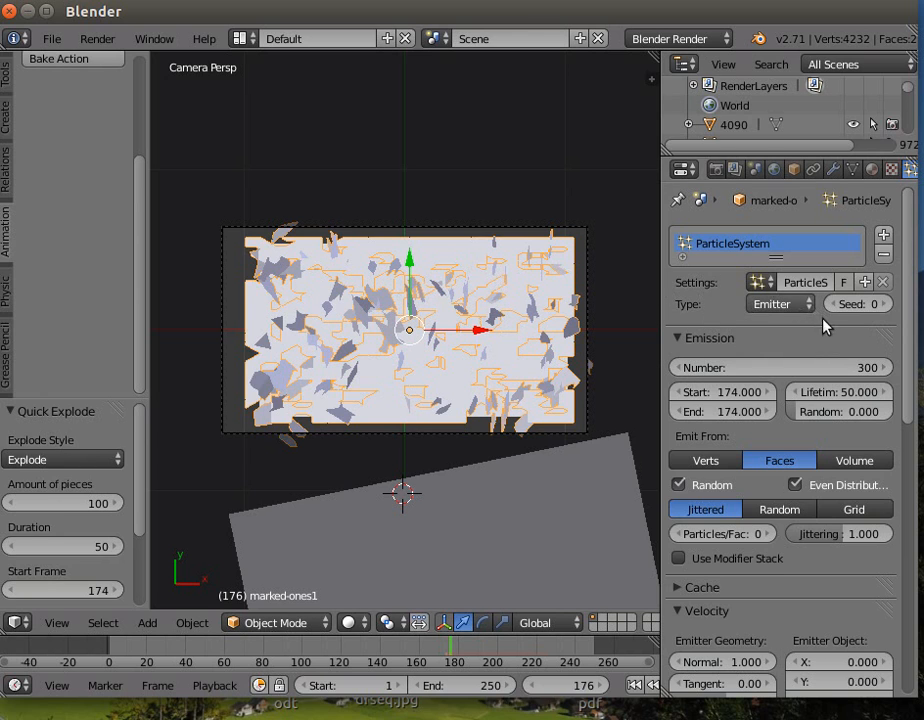
Set the gravity field weight of the marked-ones1 plane's particle system to -0.6
scroll(914, 326, down, 5)
scroll(915, 425, down, 12)
click(712, 630)
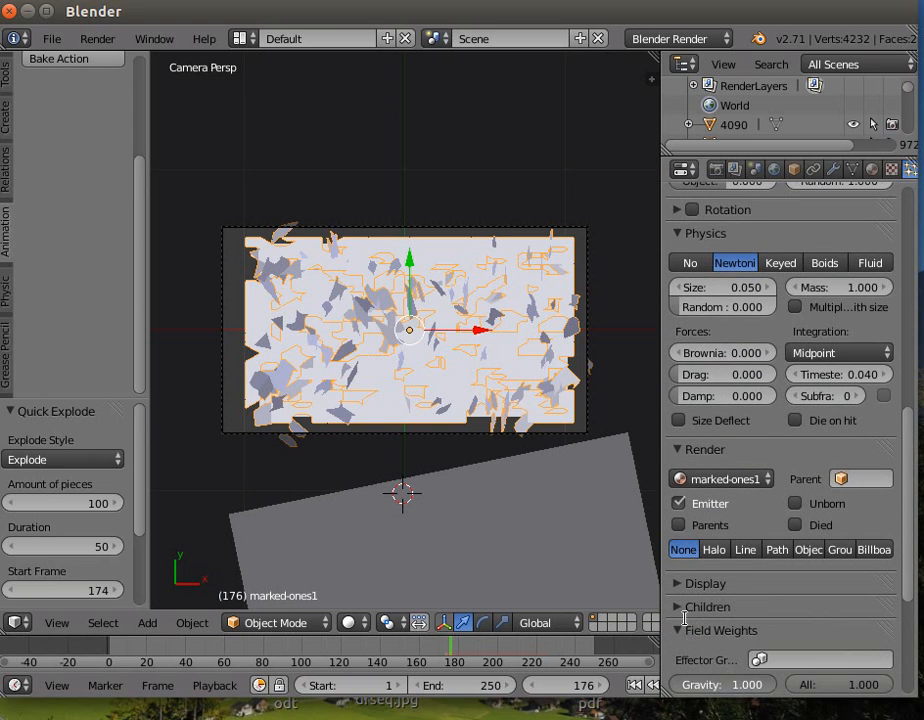
key(BackSpace)
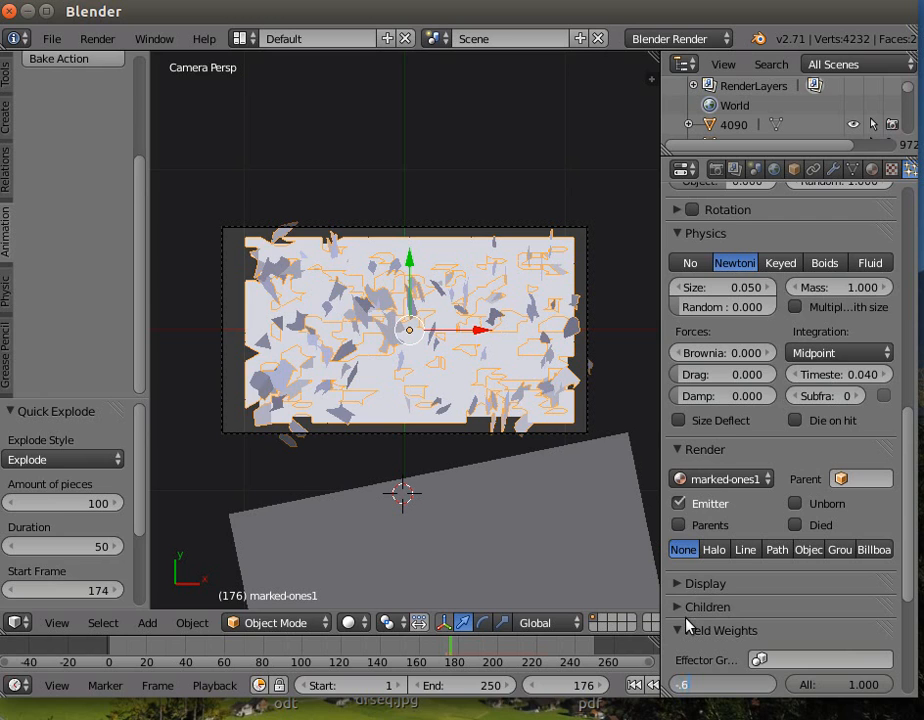
text(-.6)
key(Return)
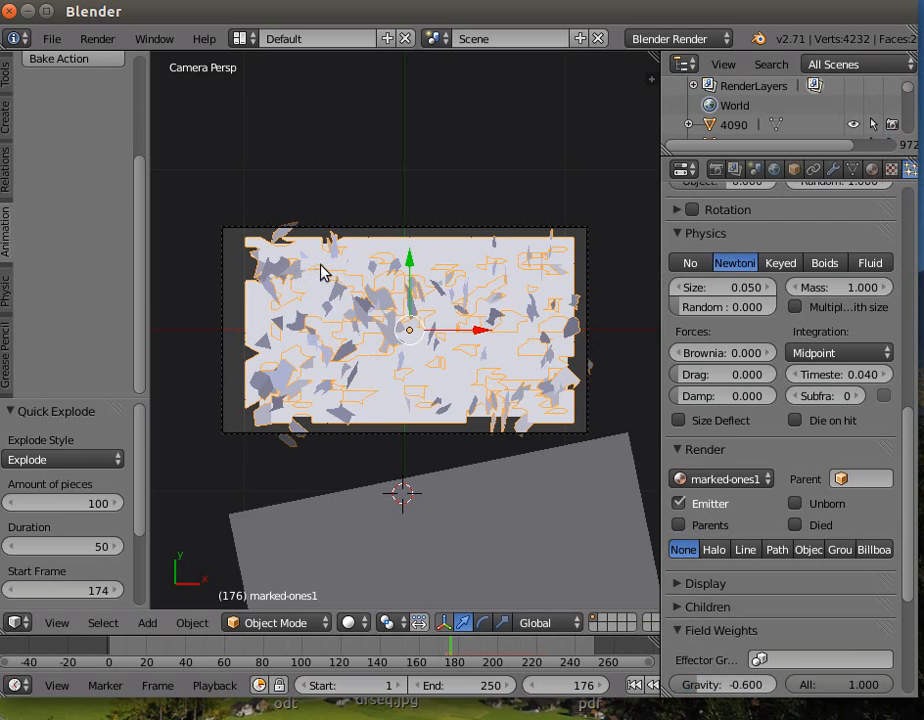
Widen the 3D view and preview the marked-ones1 explosion from frame 168, stopping at frame 203
click(435, 650)
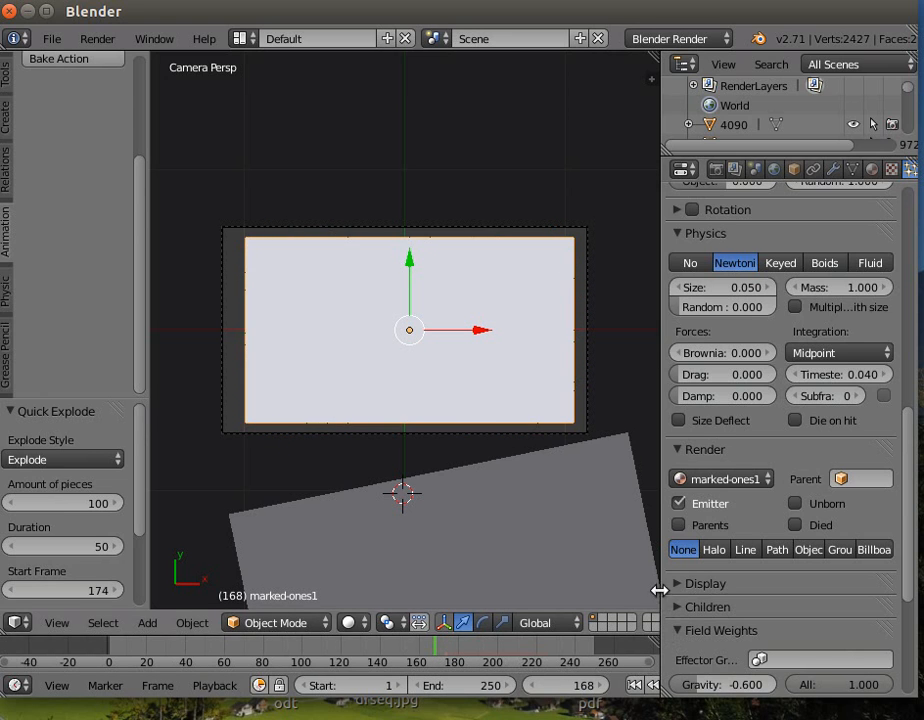
drag(662, 592, 733, 595)
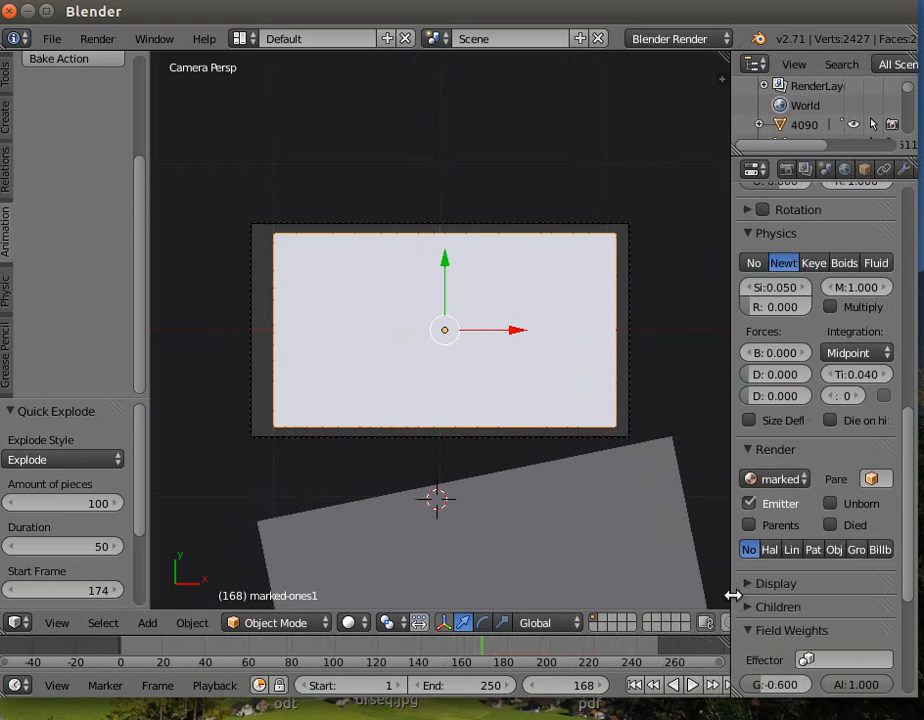
click(693, 688)
click(690, 688)
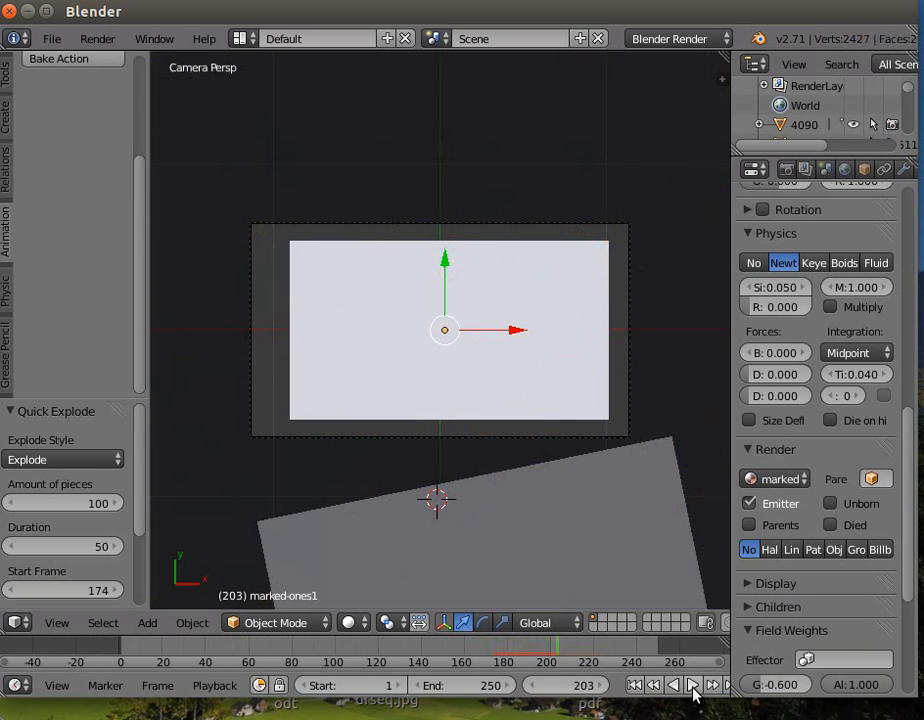
Enable particle Rotation with initial orientation random 0.662, phase 0.338 and random phase 0.615, and set angular velocity to 2.8
drag(914, 474, 882, 310)
scroll(882, 310, up, 3)
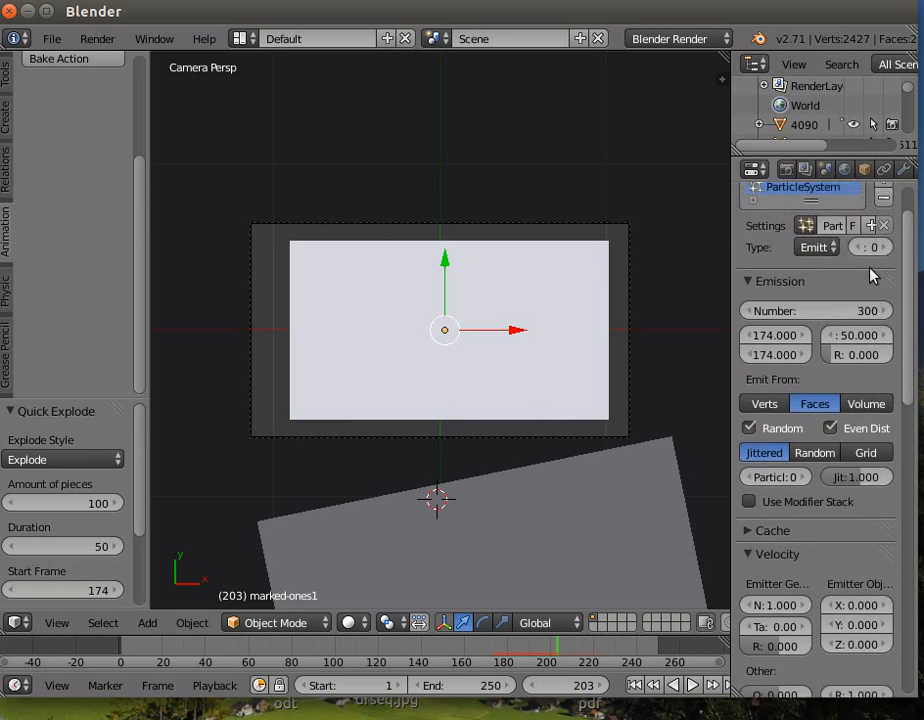
scroll(872, 288, down, 2)
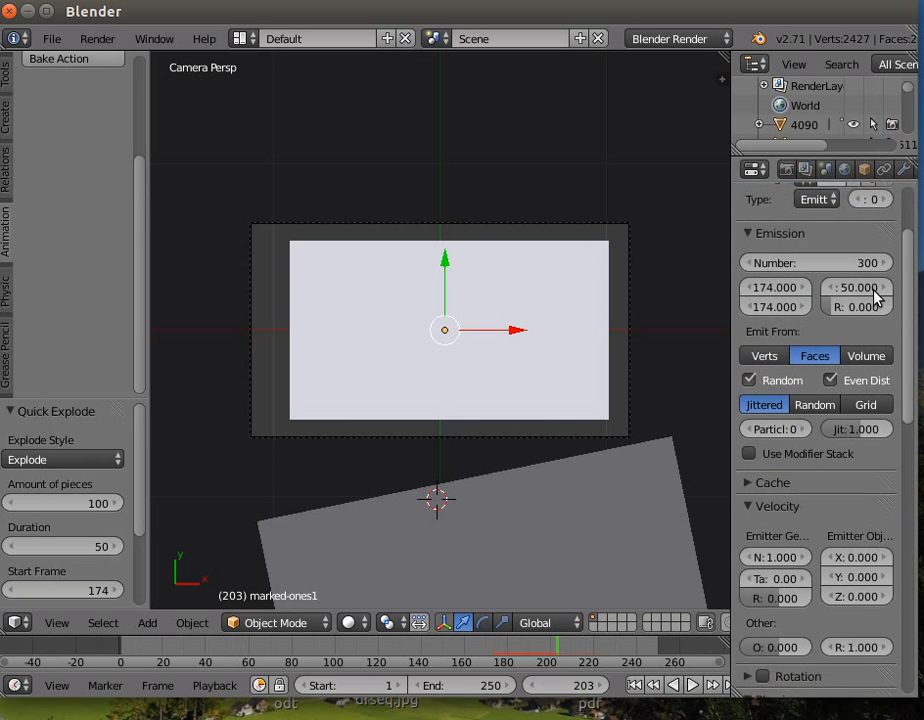
scroll(874, 297, up, 1)
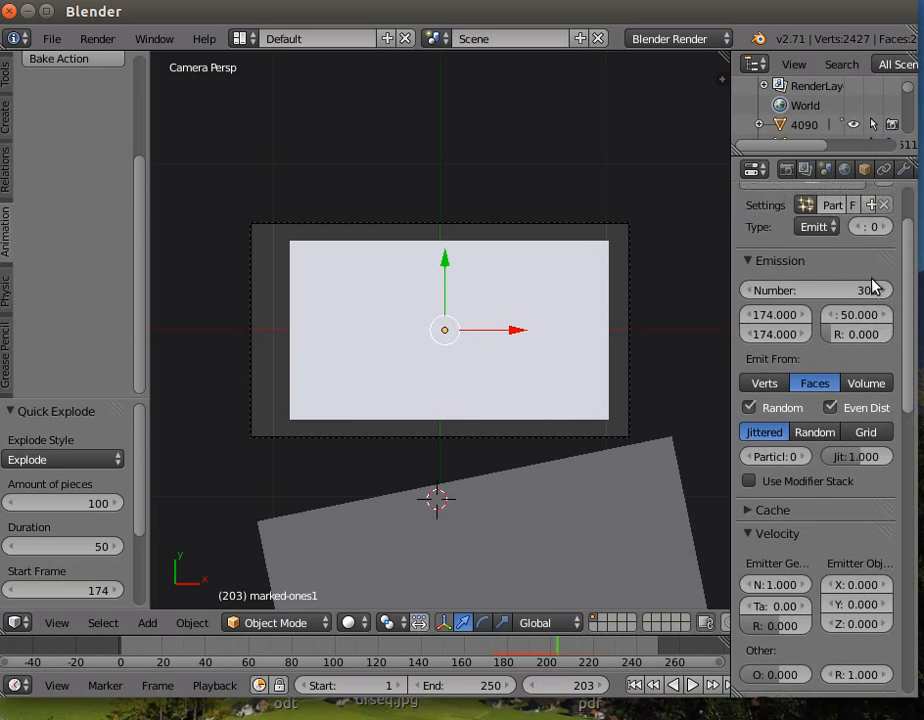
scroll(879, 291, down, 9)
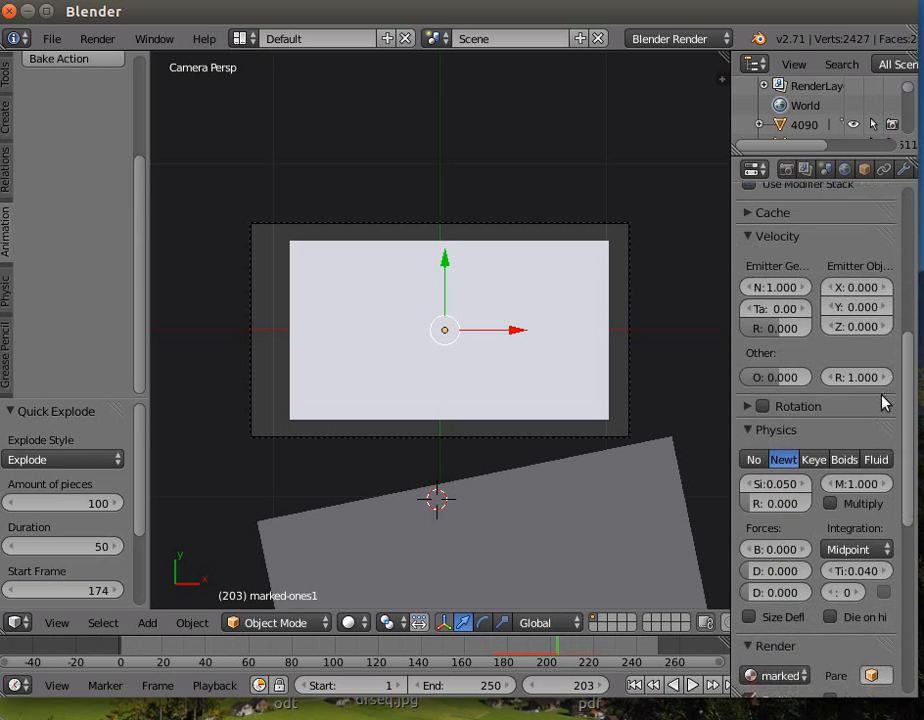
click(763, 409)
click(752, 409)
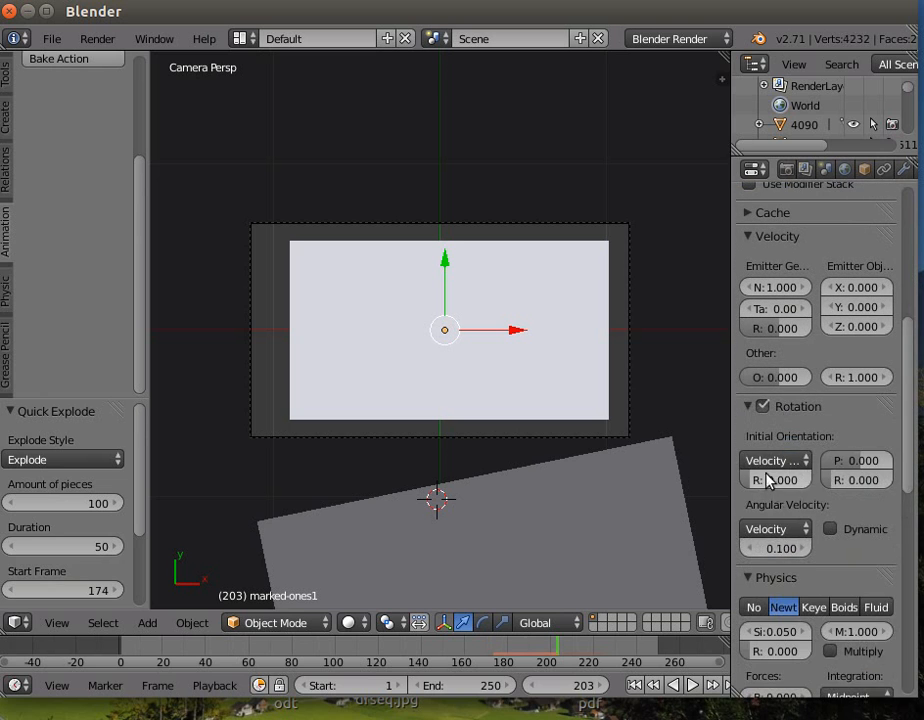
drag(753, 488, 773, 480)
drag(832, 480, 868, 460)
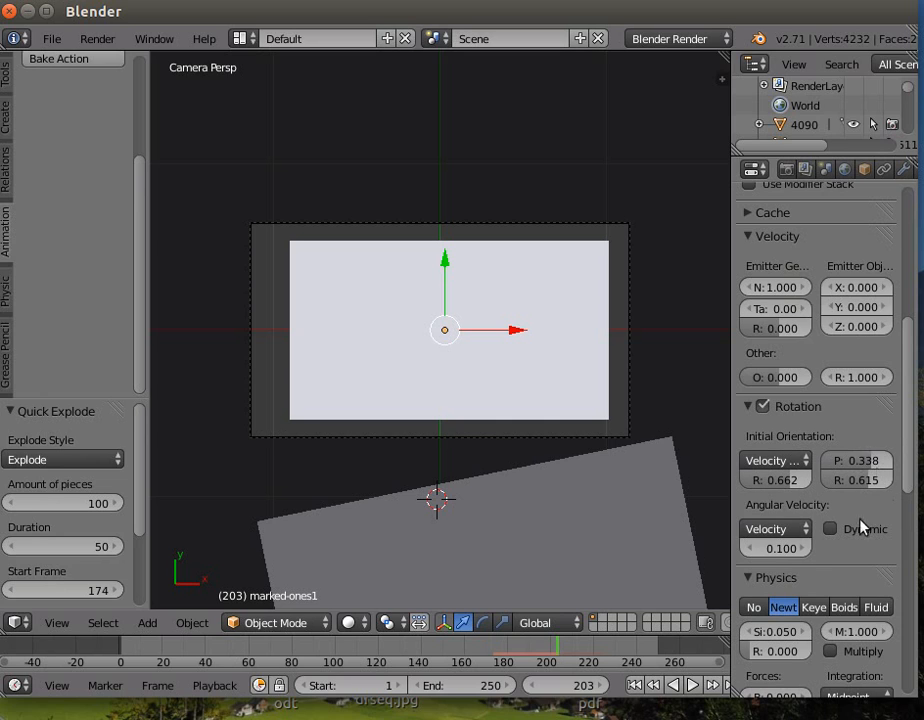
drag(769, 548, 806, 548)
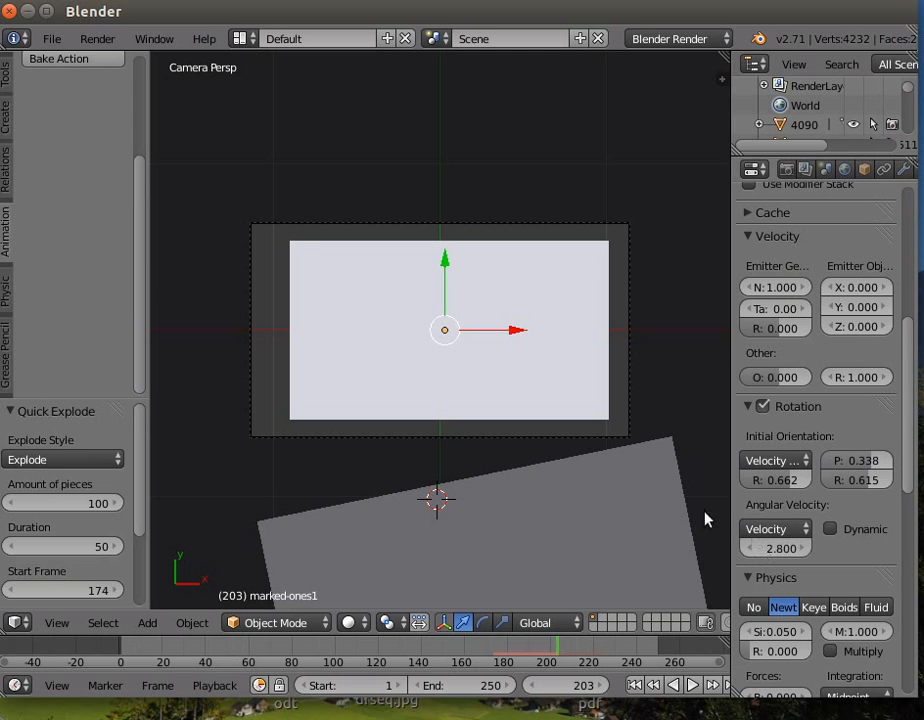
Preview the rotating explosion of marked-ones1, and play the whole animation from frame 1, stopping at frame 213
click(477, 652)
click(693, 686)
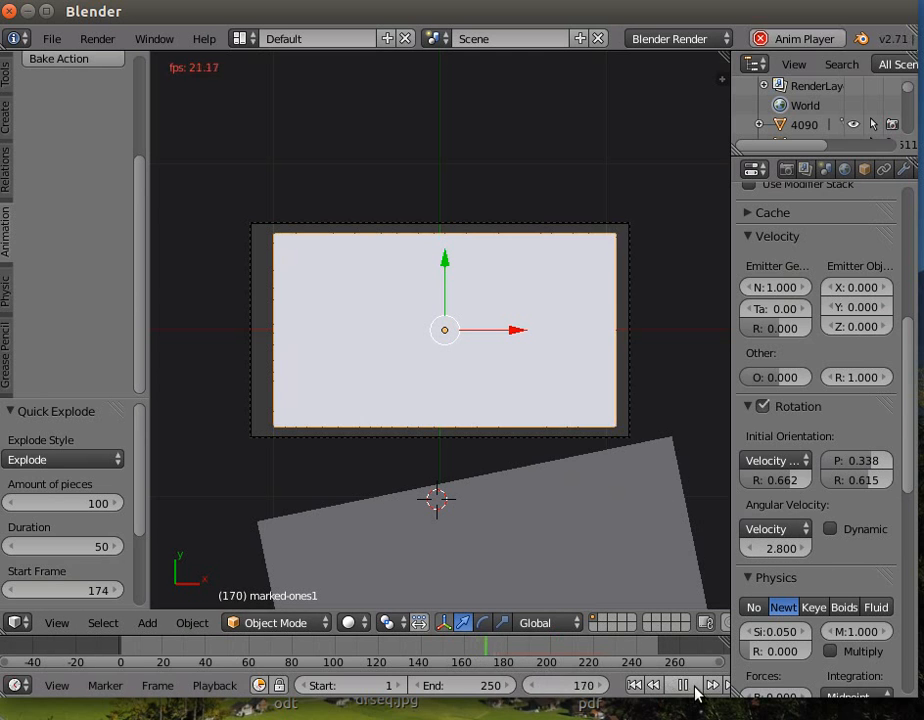
click(695, 690)
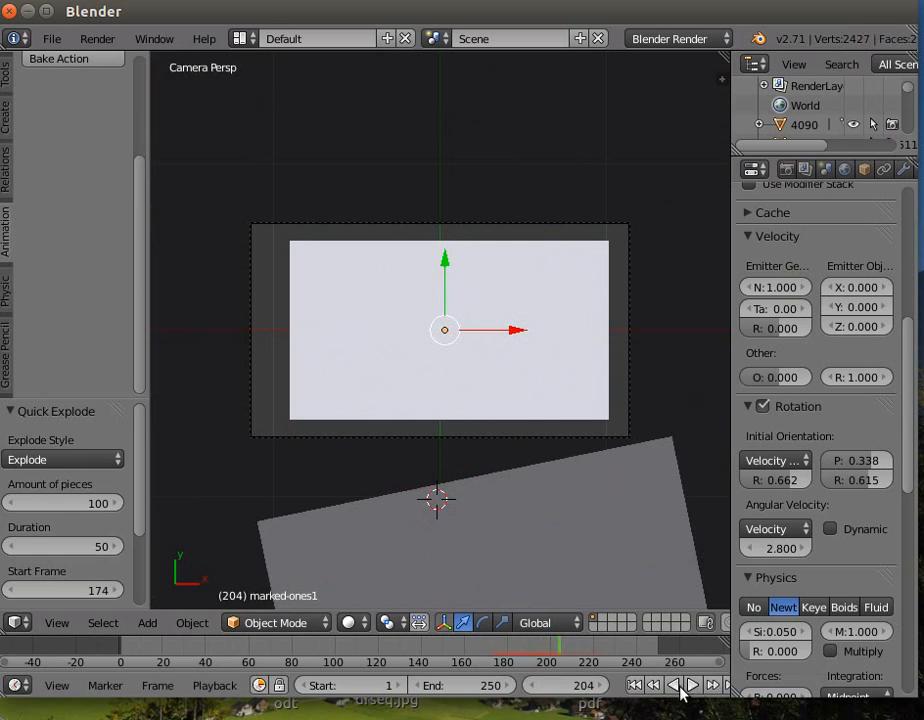
click(635, 686)
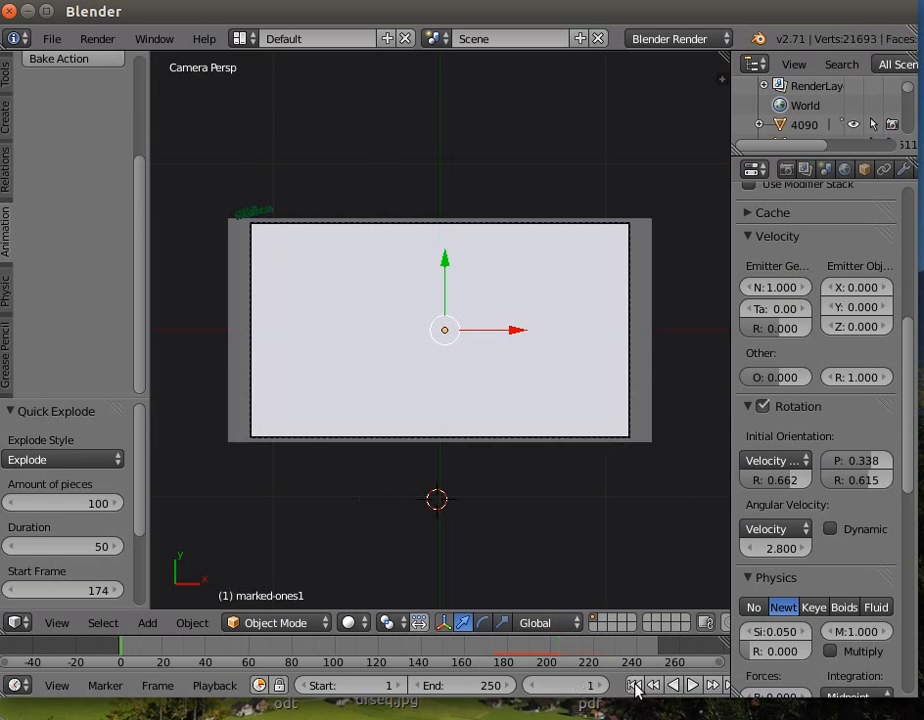
click(692, 688)
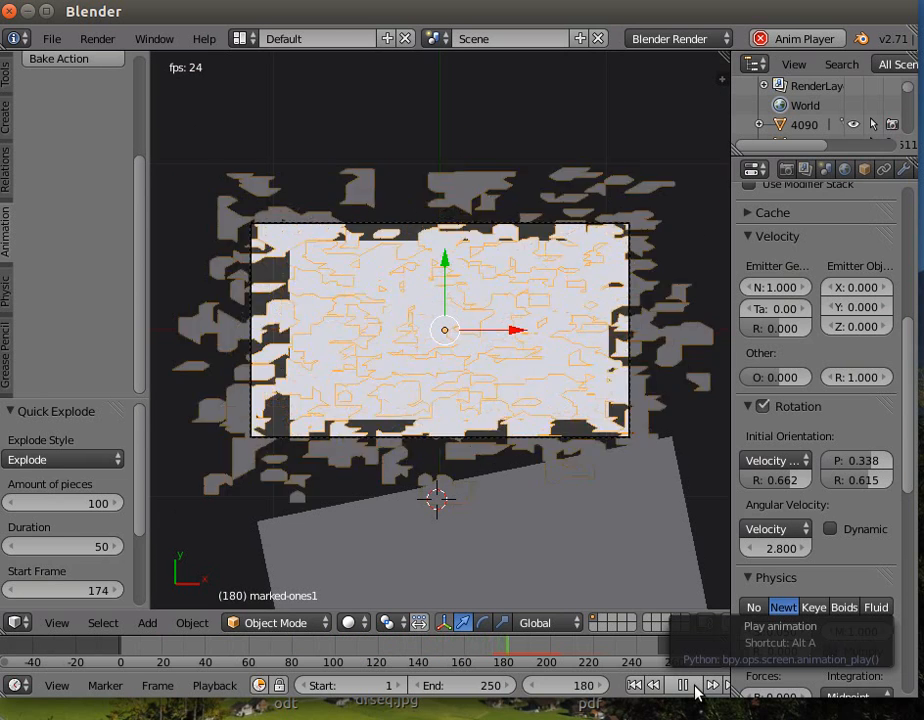
click(697, 693)
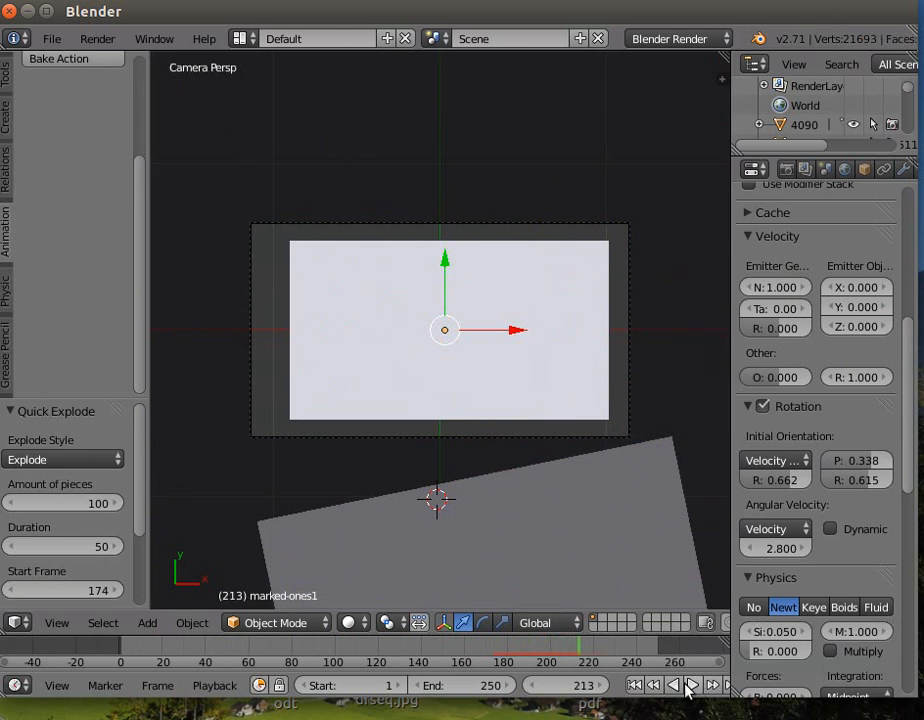
Step through the frames between 119 and 127 to find where the front image leaves, and set the current frame to 124
click(467, 651)
drag(433, 648, 369, 645)
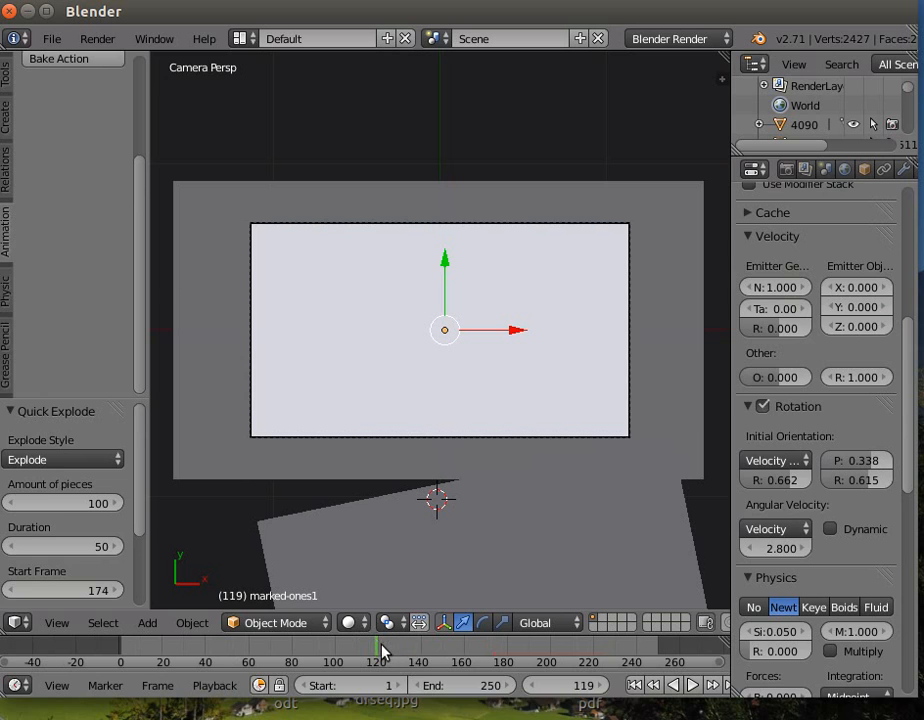
click(381, 651)
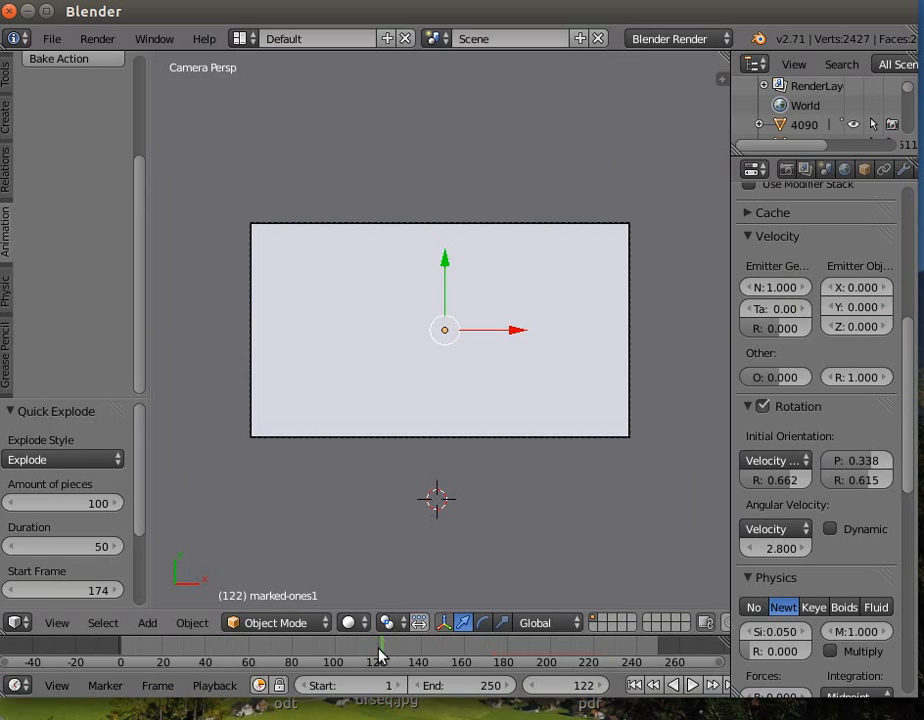
click(395, 652)
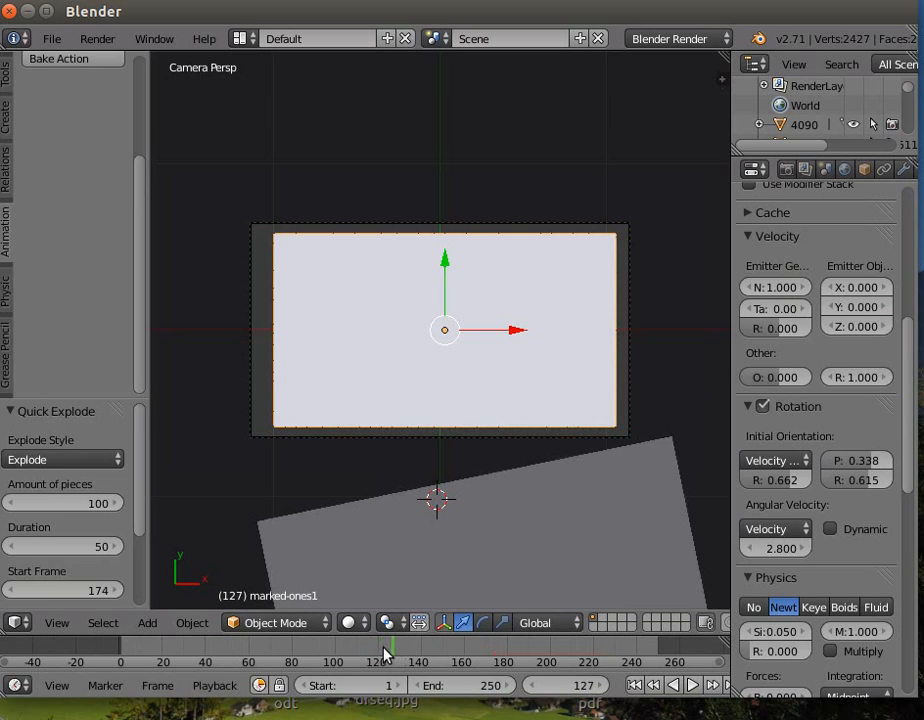
click(532, 687)
click(531, 688)
click(532, 688)
click(532, 688)
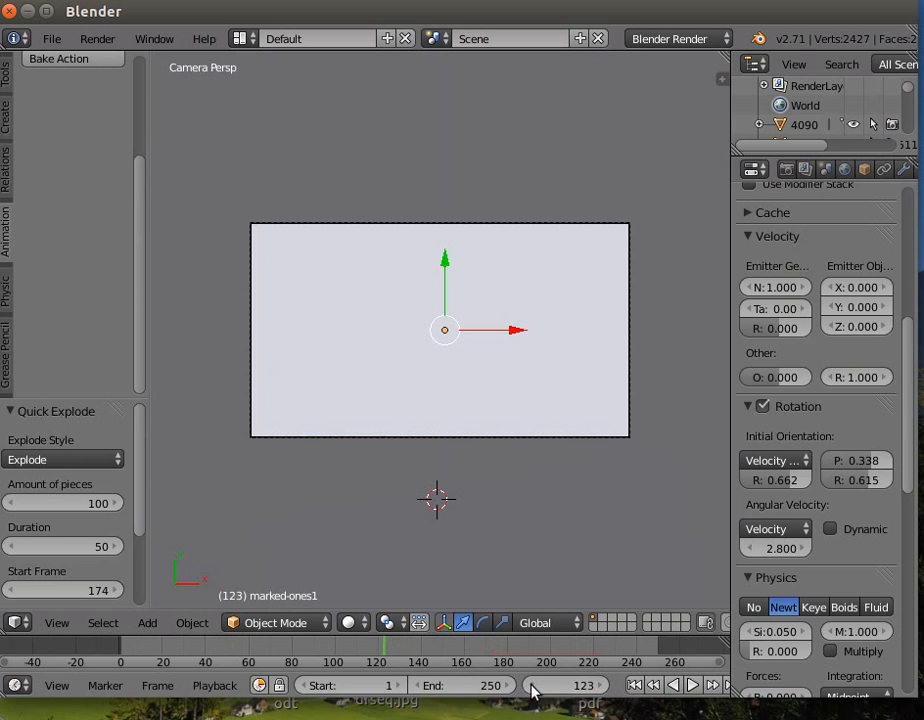
click(600, 687)
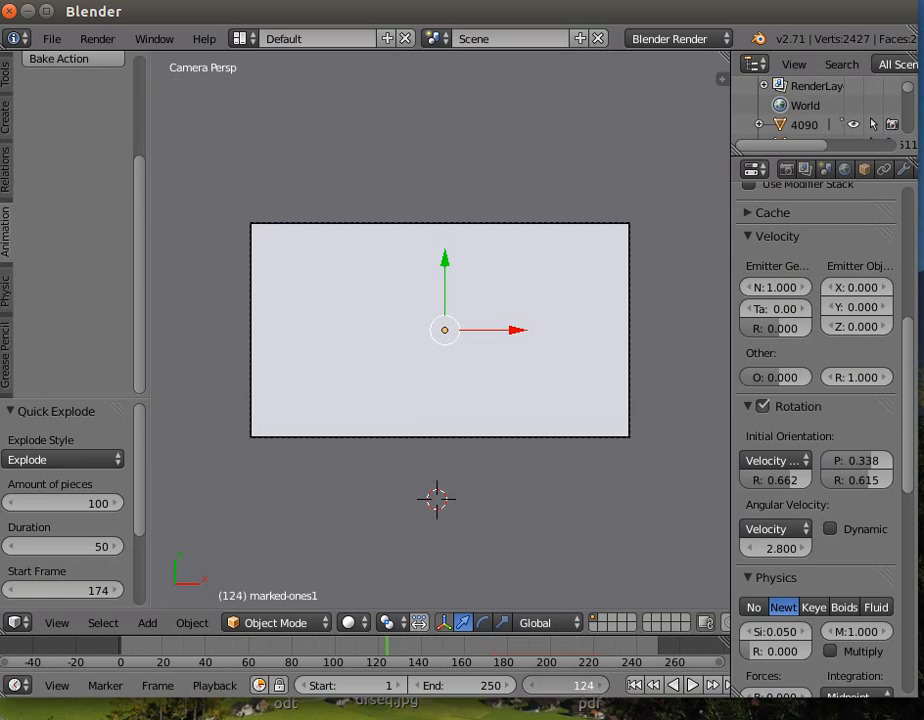
click(600, 687)
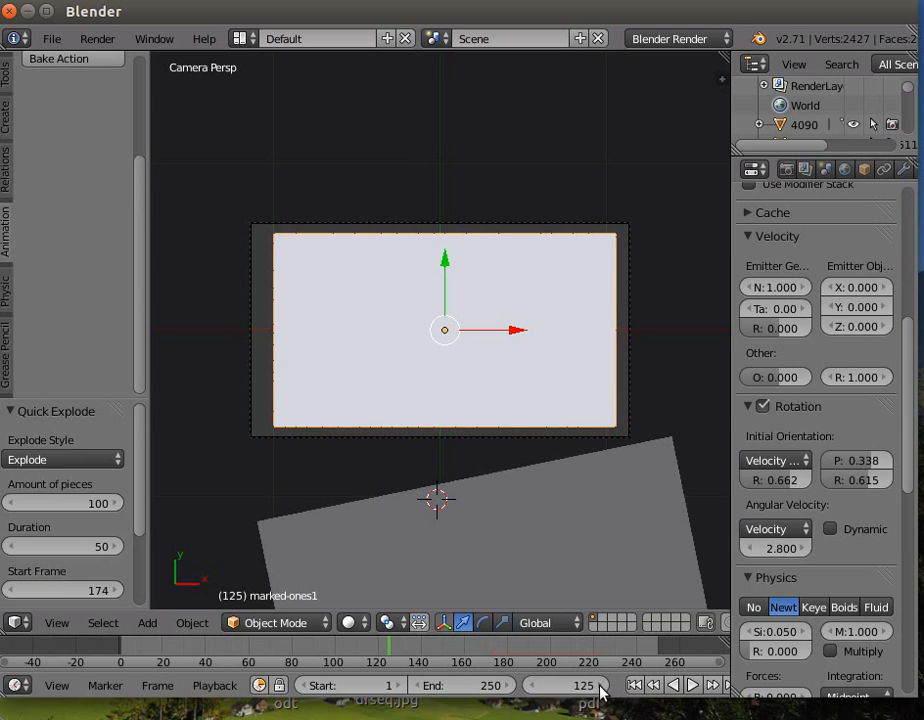
click(532, 688)
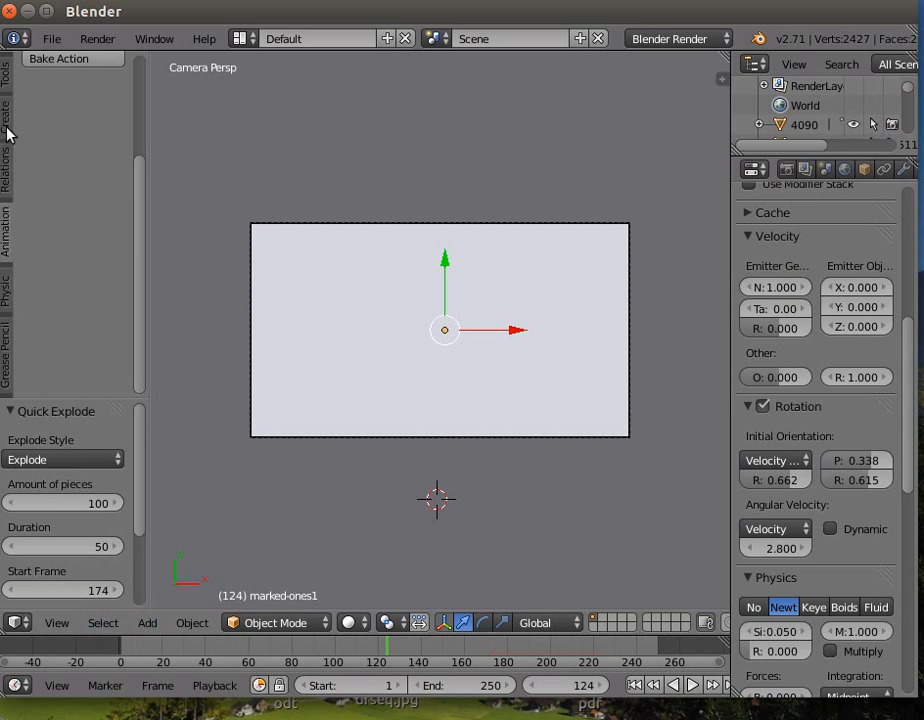
Select the camera and insert a Location keyframe for it at frame 124
drag(142, 197, 127, 56)
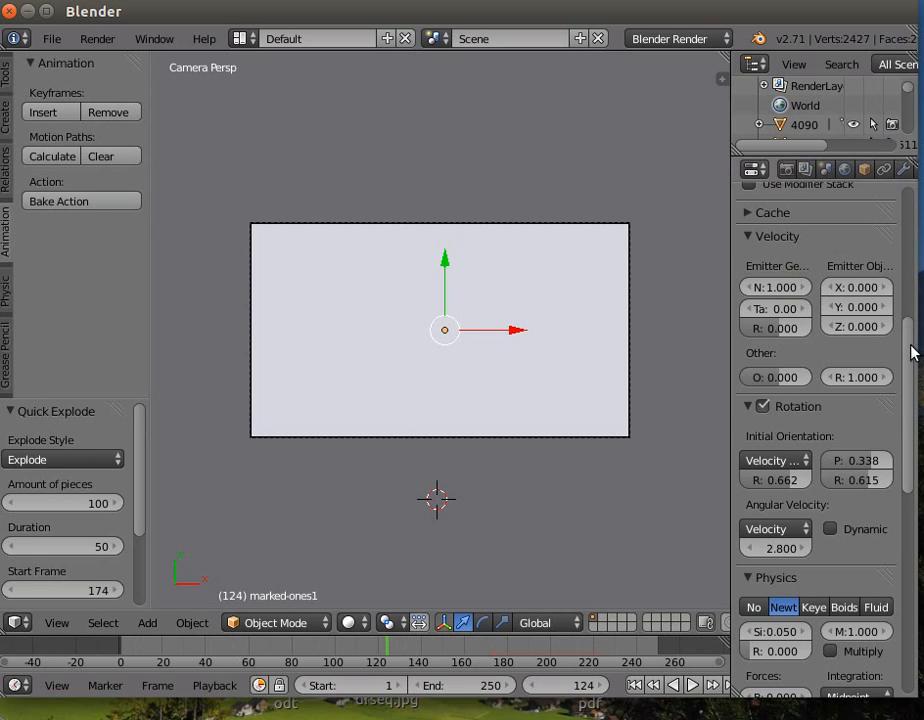
drag(910, 350, 909, 190)
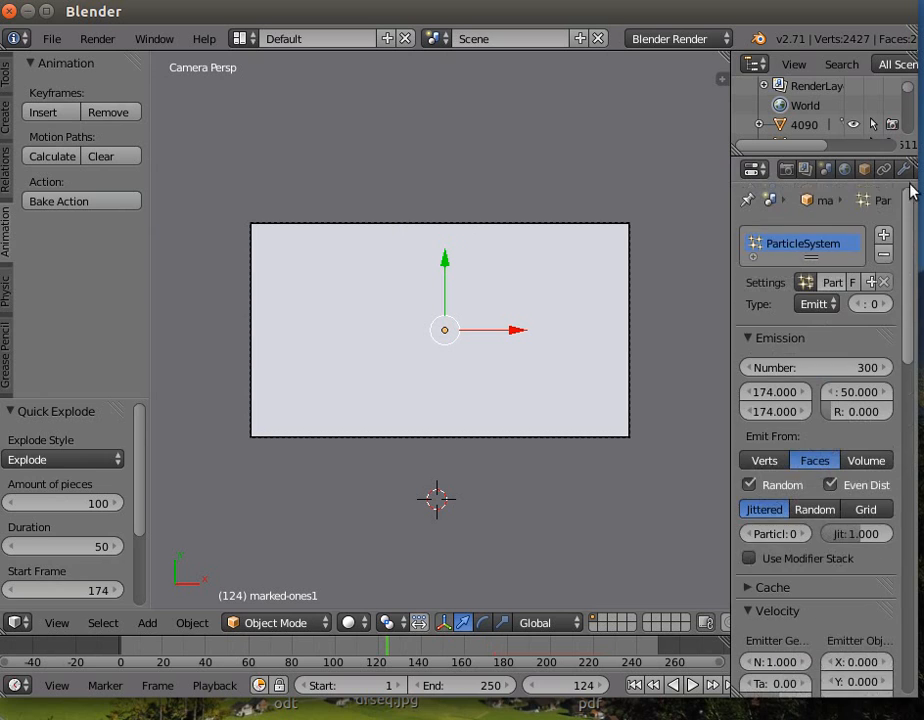
right_click(388, 233)
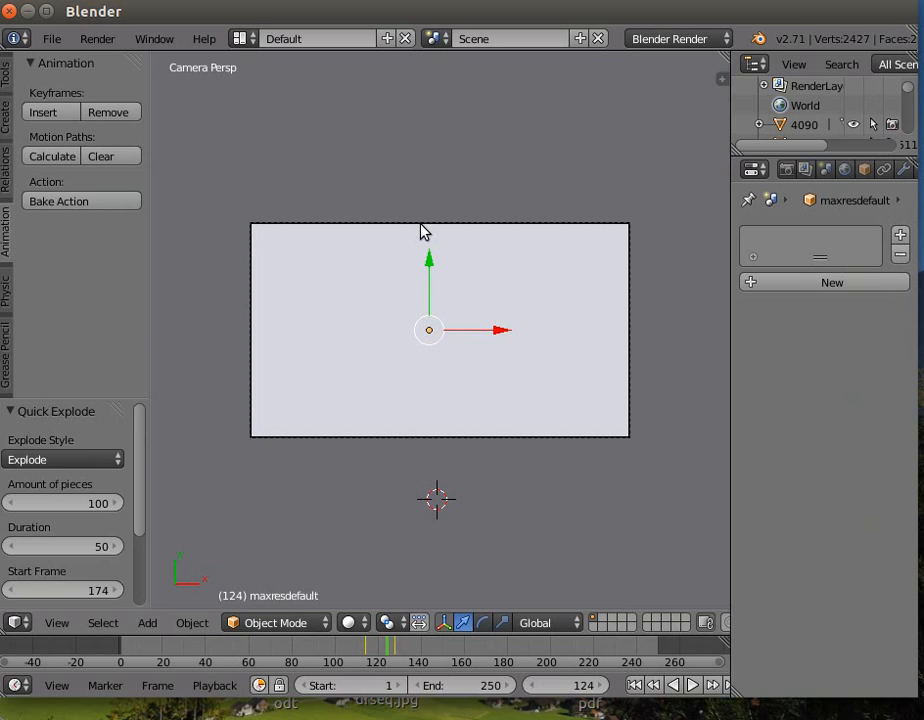
right_click(657, 285)
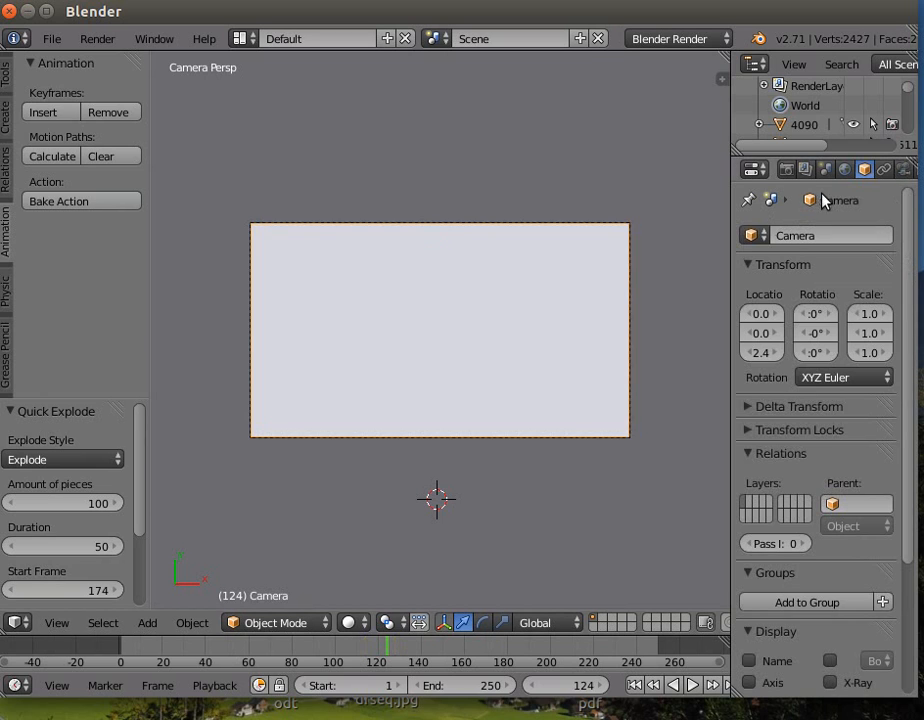
click(44, 113)
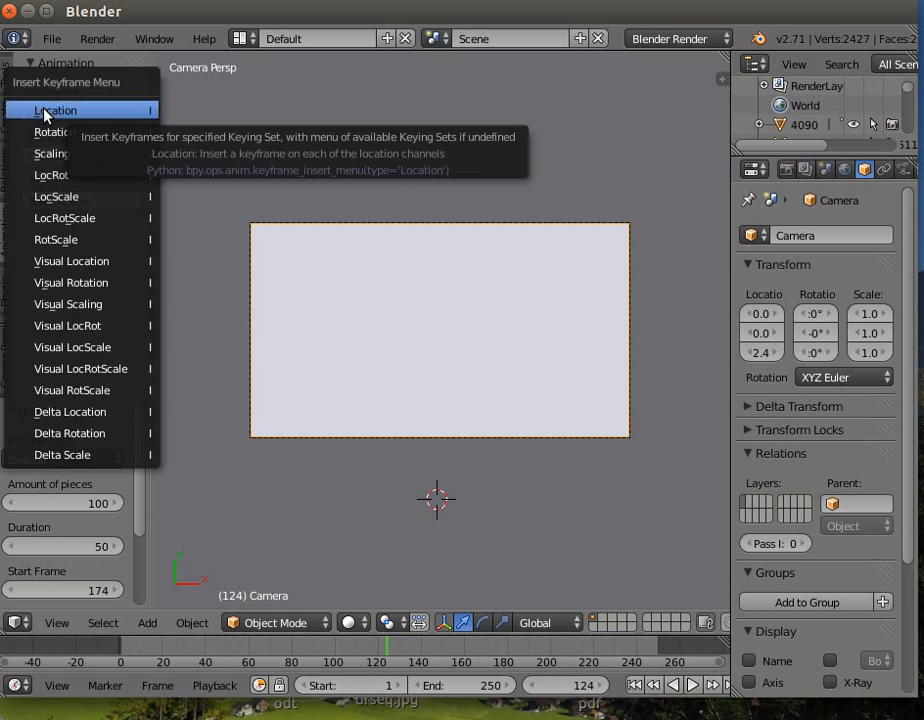
click(44, 111)
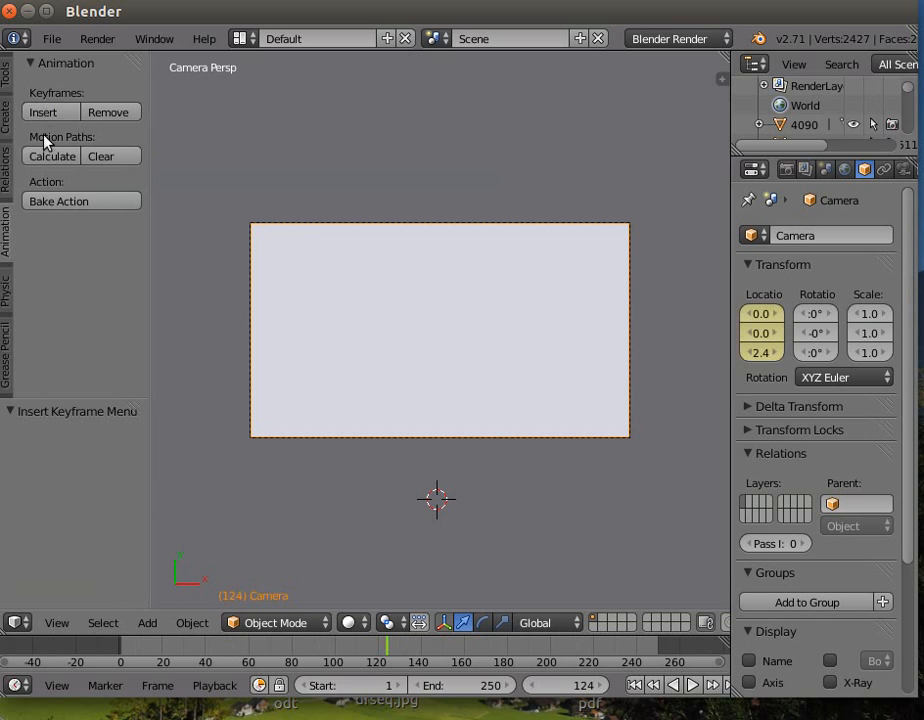
At frame 125, lower the camera's Z location to about 2.2, nudge X so the image fills the frame, and insert a Location keyframe
click(599, 686)
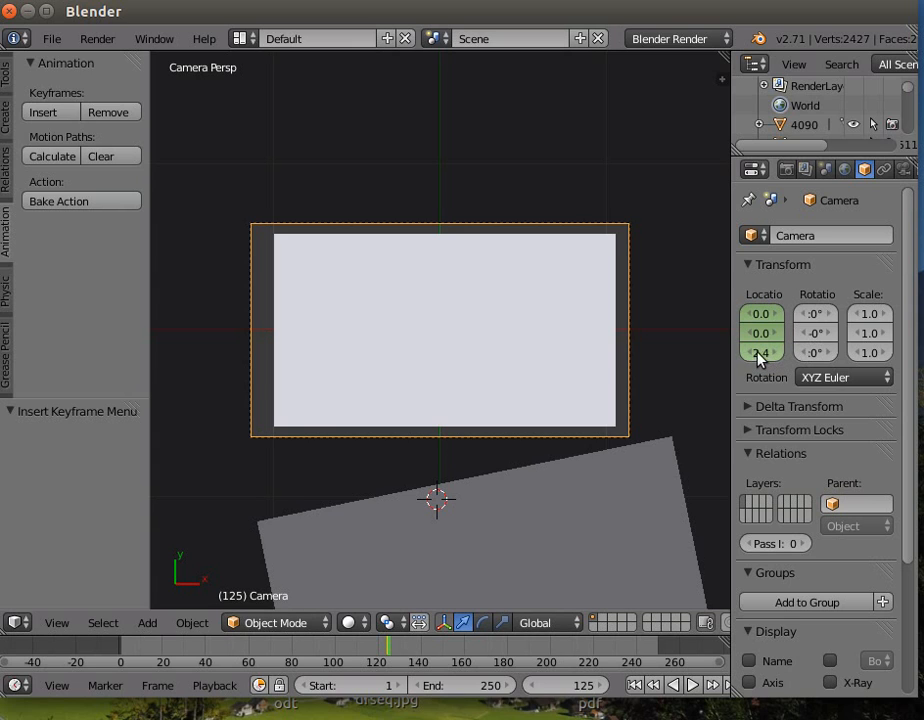
drag(760, 352, 735, 352)
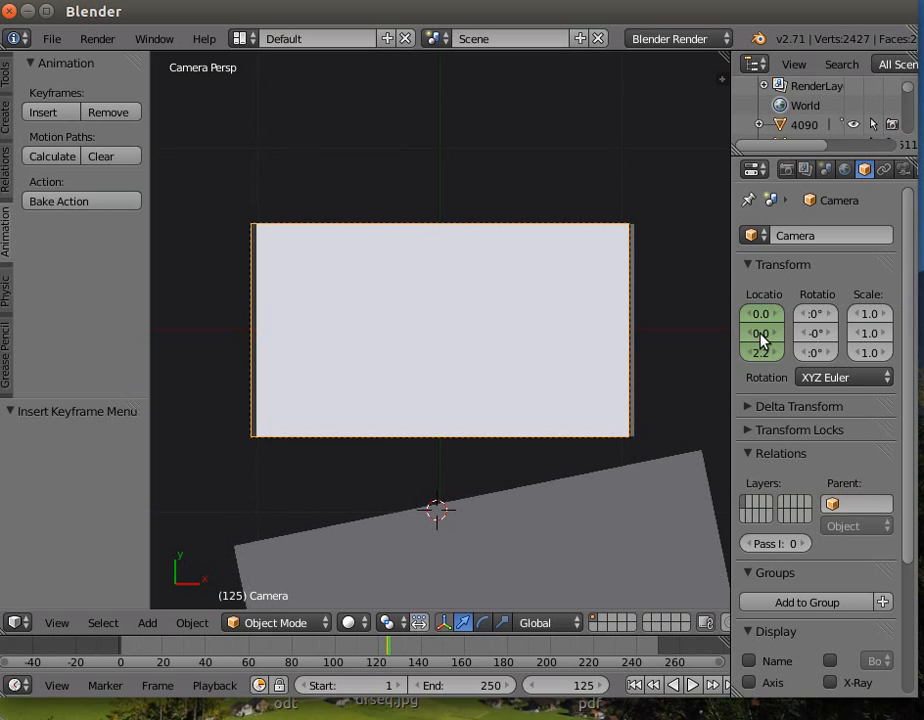
mouse_move(760, 314)
mouse_down()
mouse_move(772, 314)
mouse_move(752, 316)
mouse_up()
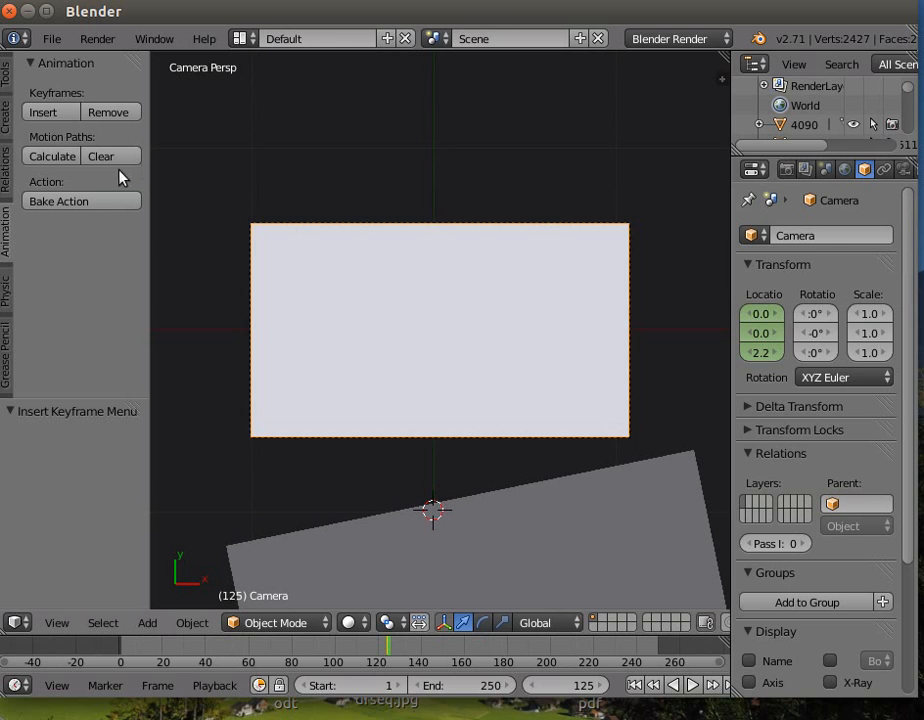
click(50, 115)
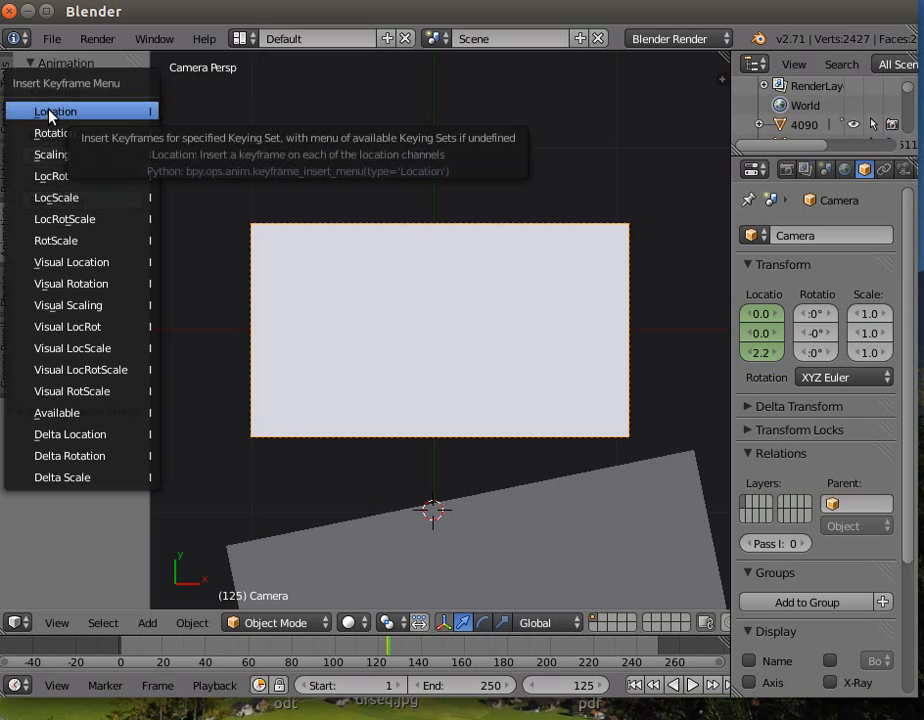
click(52, 114)
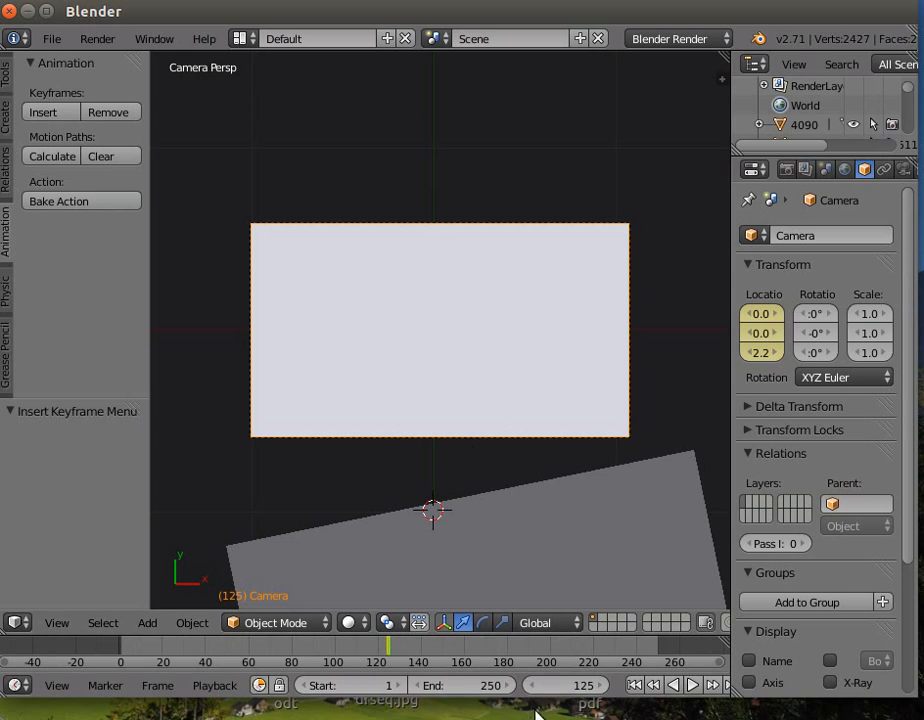
Move to frame 176, where the image starts to explode, and insert a Location keyframe for the camera
click(397, 655)
drag(442, 666, 489, 662)
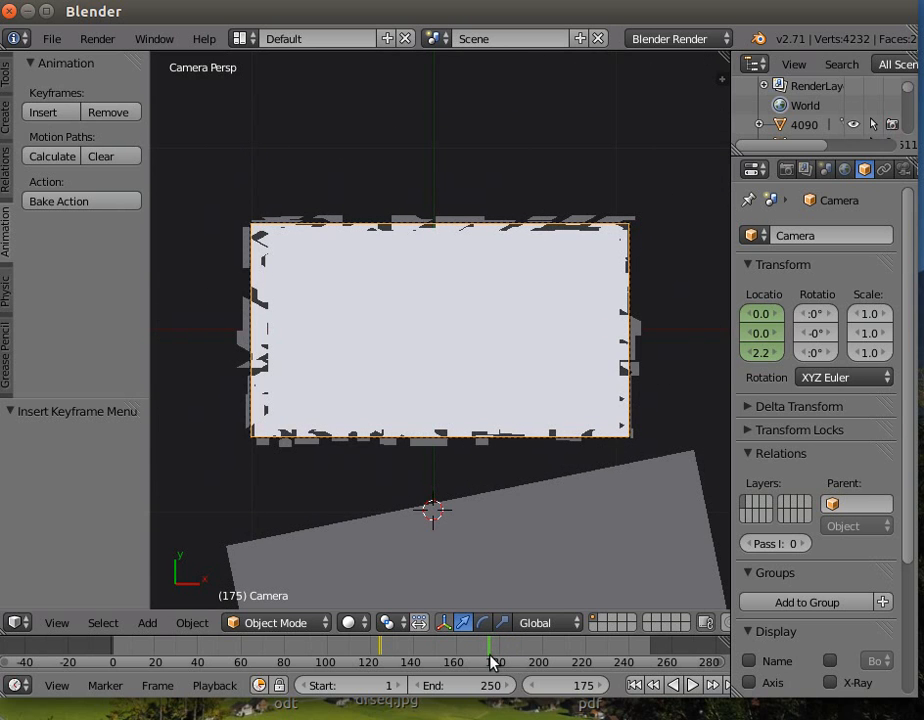
click(490, 660)
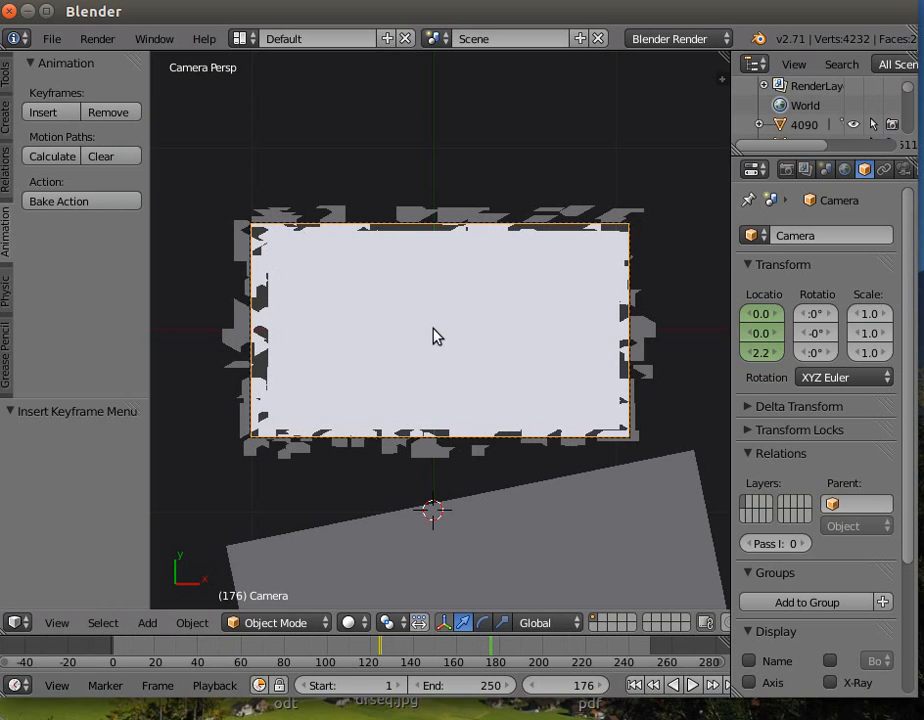
click(50, 114)
click(54, 116)
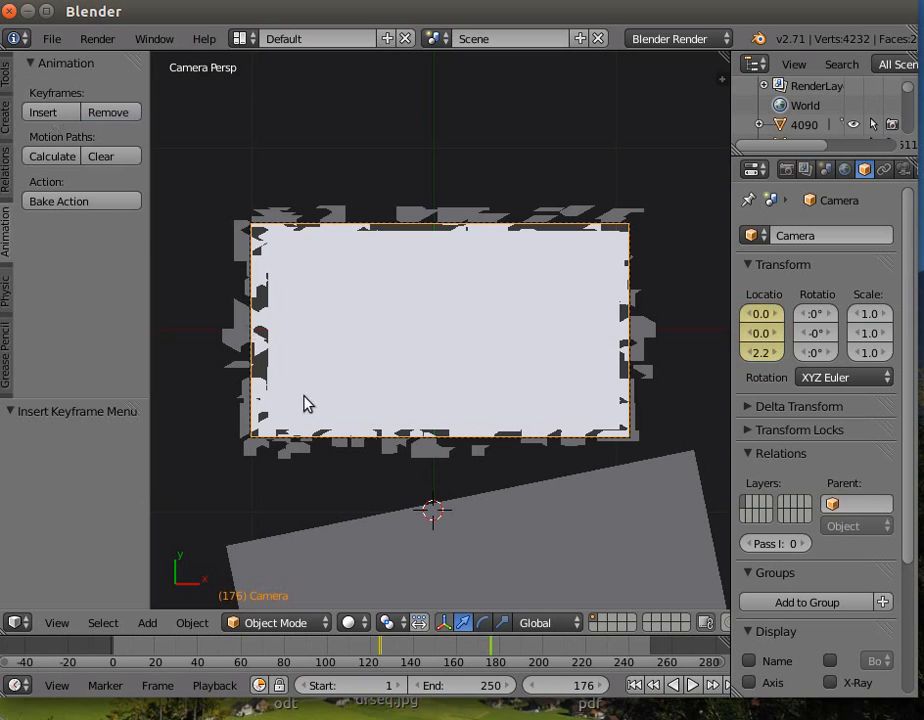
At frame 190, lower the camera's Z location to about 2.0 so the image fills the frame, and insert a Location keyframe
click(492, 646)
drag(492, 650, 521, 652)
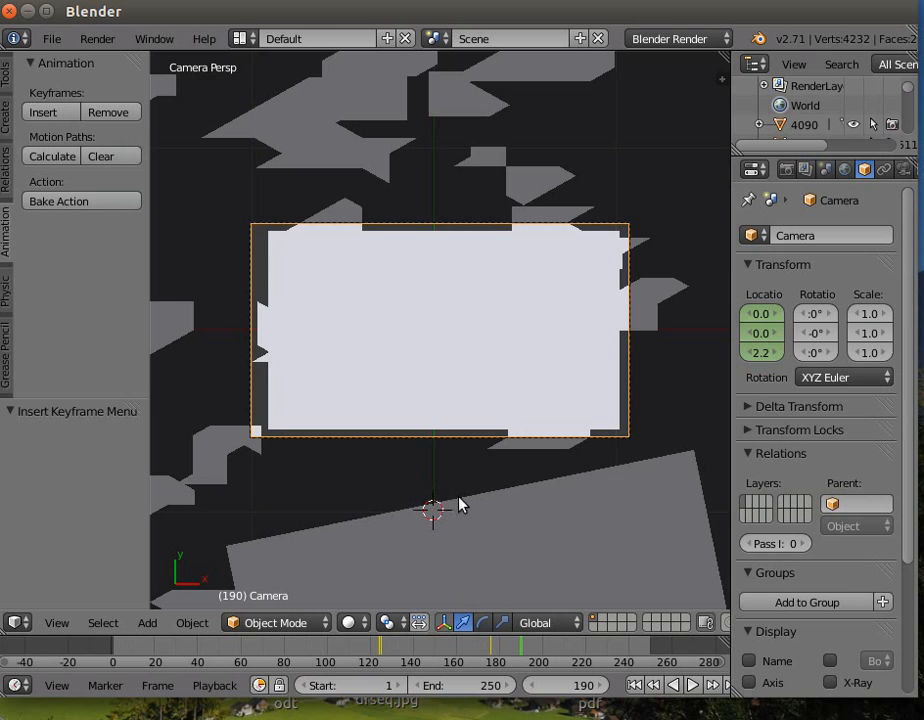
click(775, 355)
drag(775, 356, 757, 354)
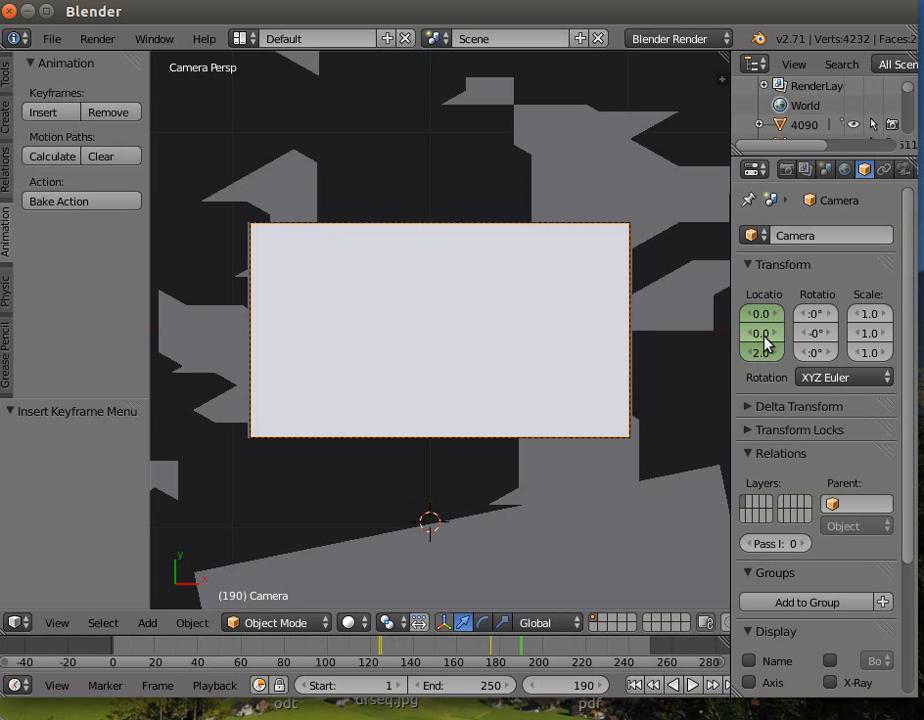
key(i)
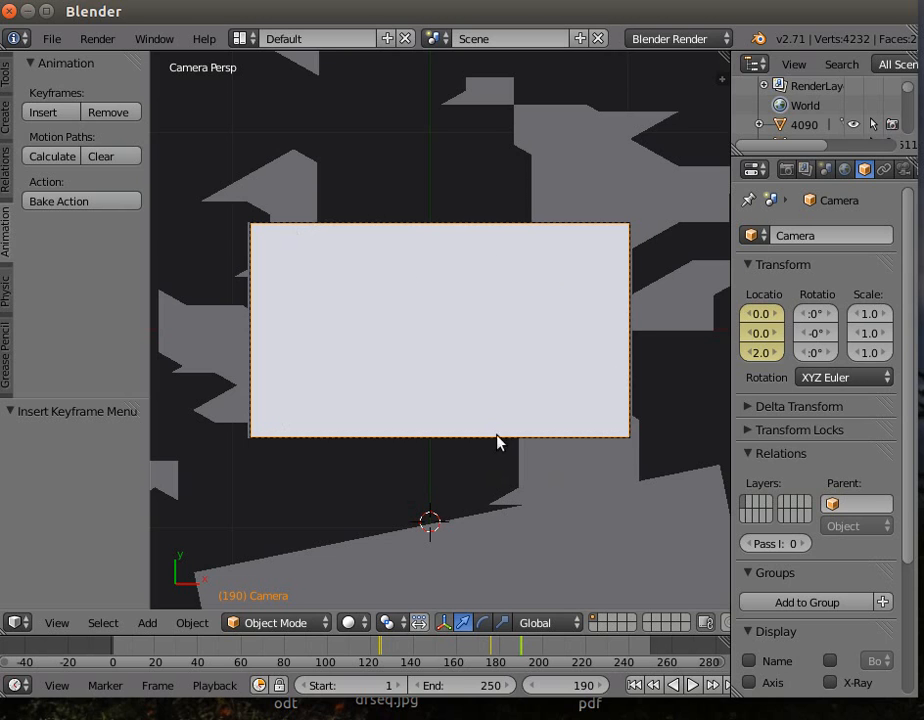
Set the render output folder to the Desktop
click(787, 171)
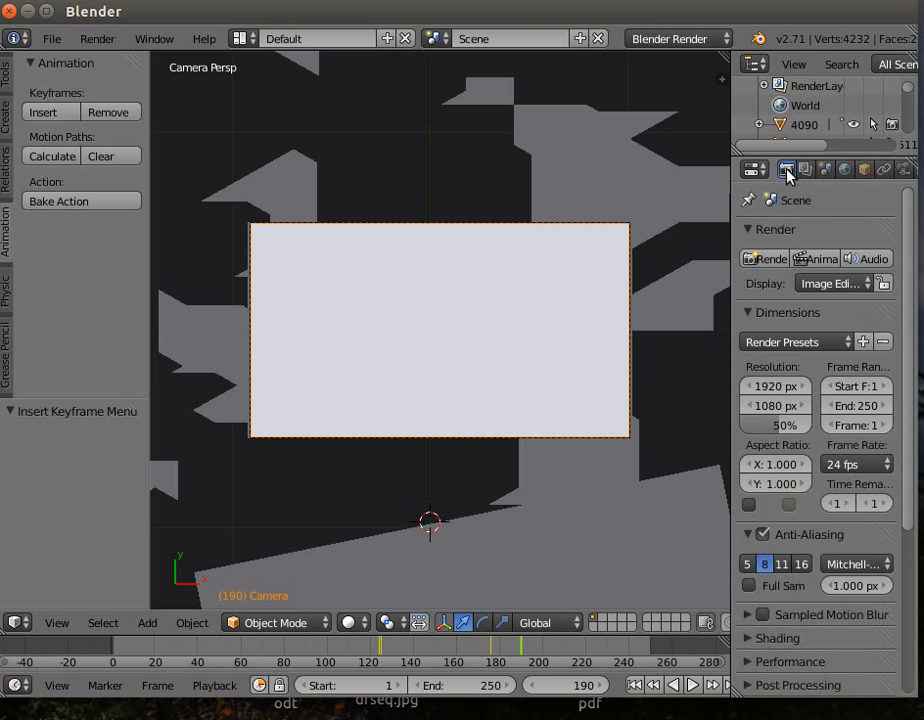
scroll(910, 365, down, 1)
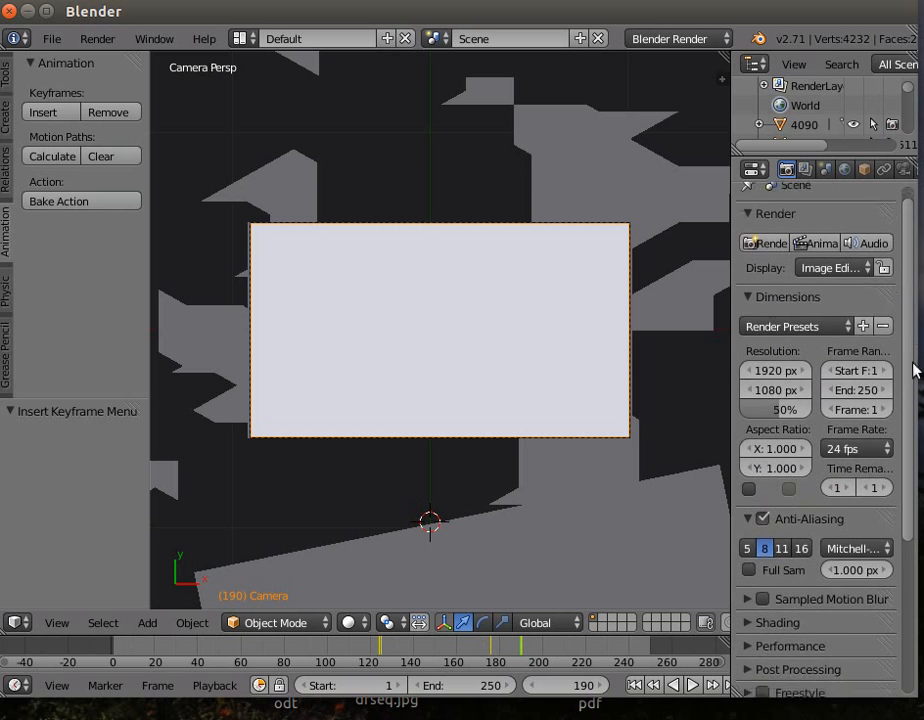
scroll(913, 370, down, 5)
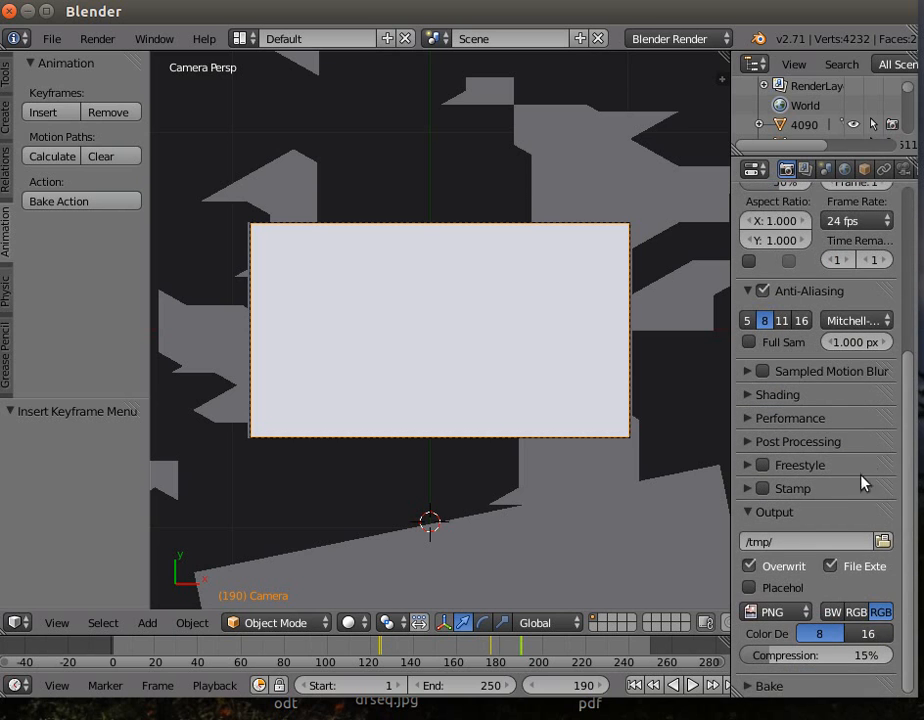
click(882, 541)
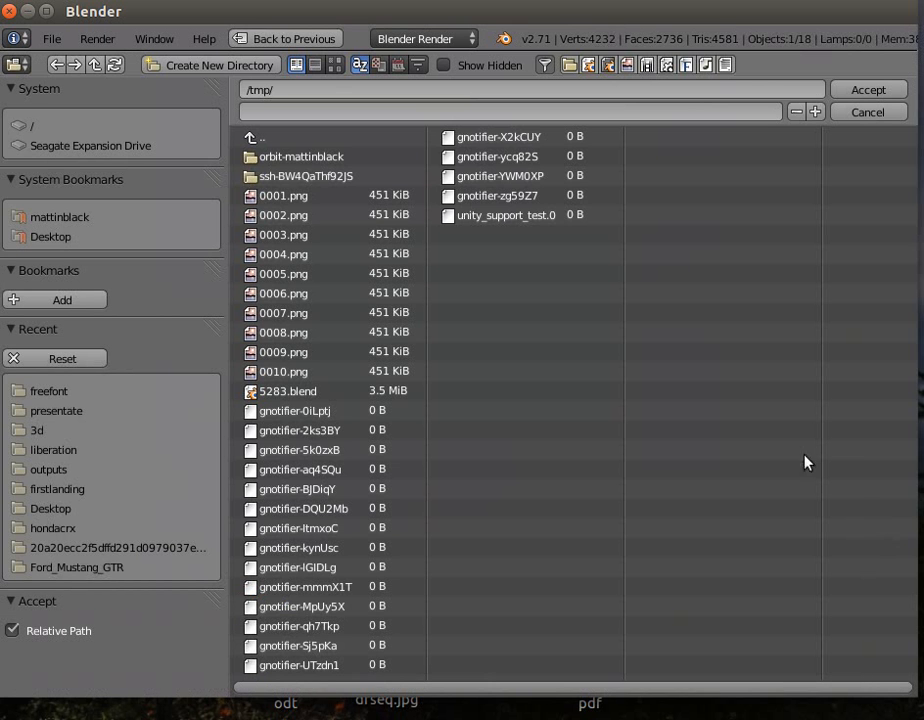
click(55, 236)
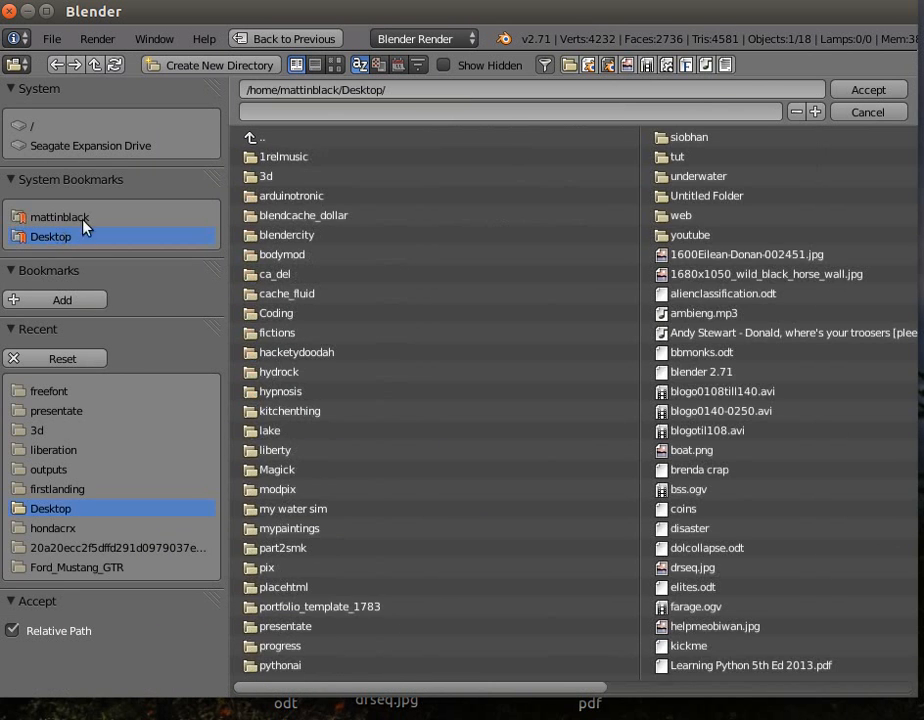
click(880, 91)
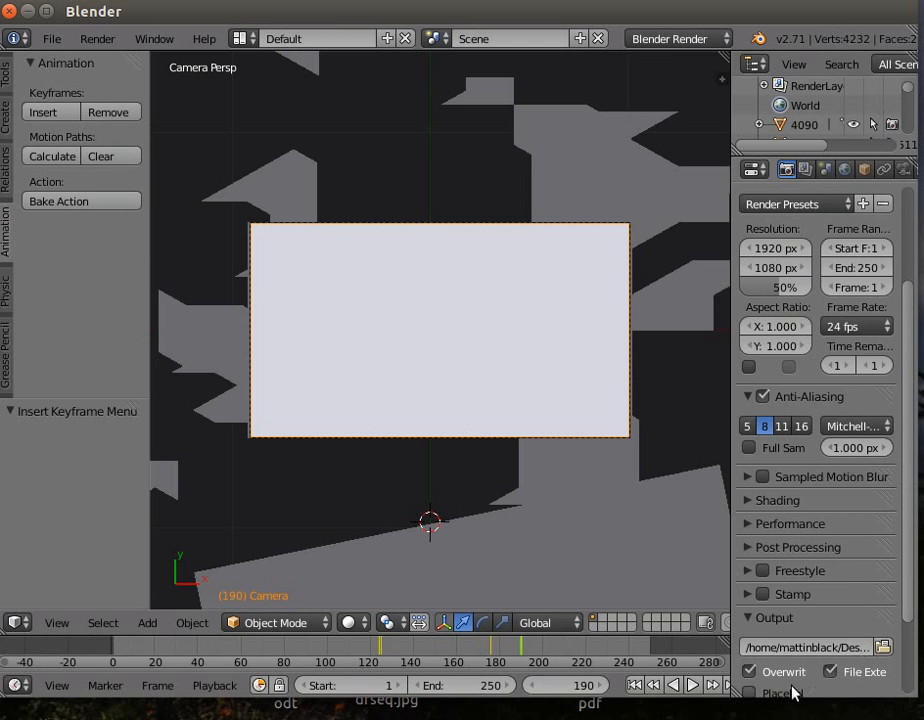
Set the render output file format to the Xvid movie format
scroll(780, 650, down, 3)
click(800, 612)
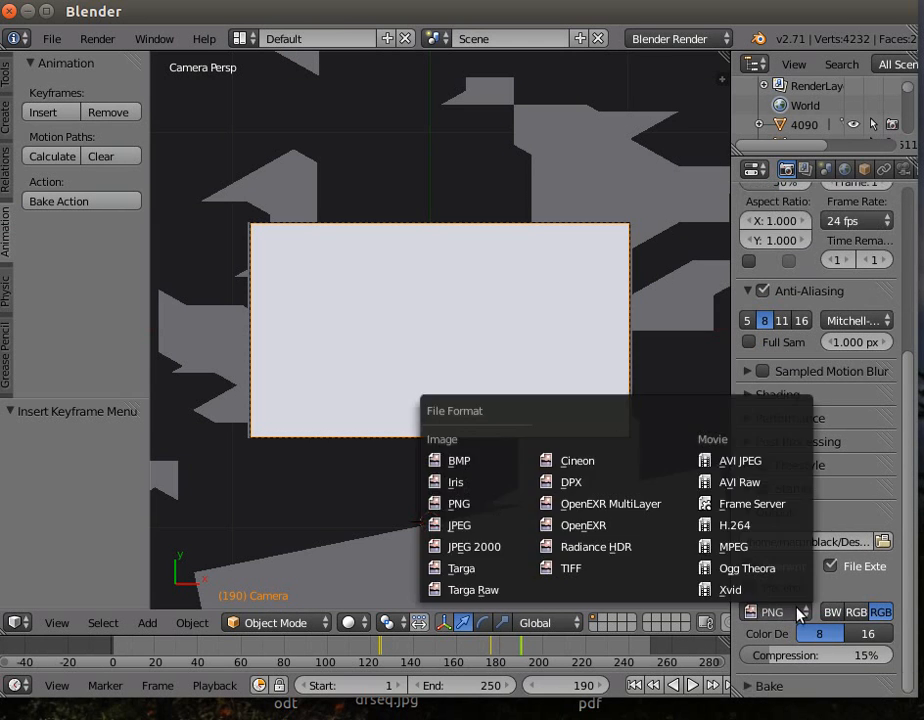
click(750, 589)
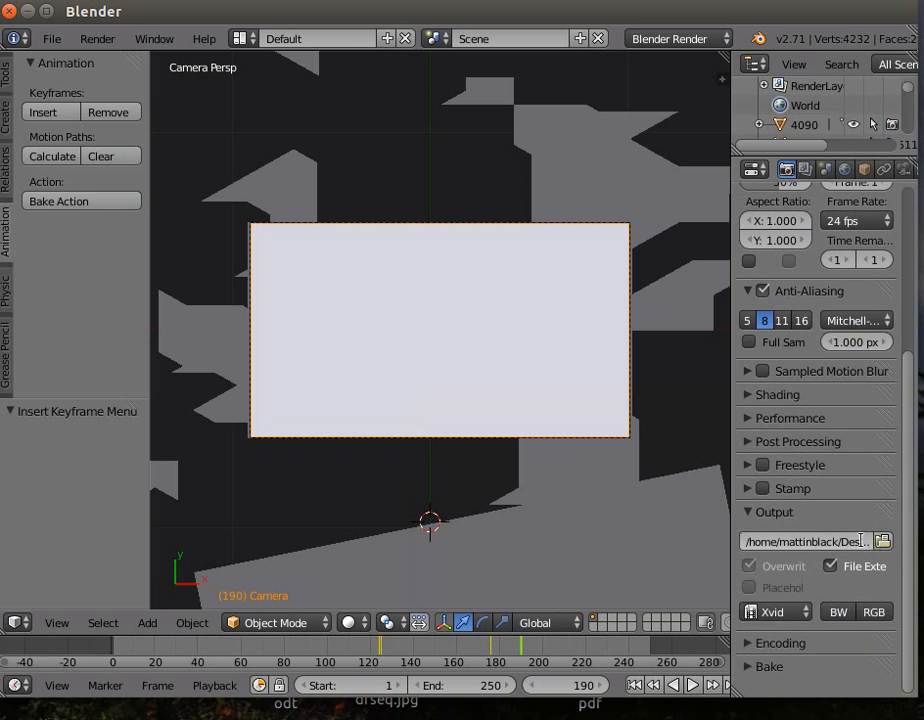
Try the file name ss at the end of the output path and clear it again
click(833, 556)
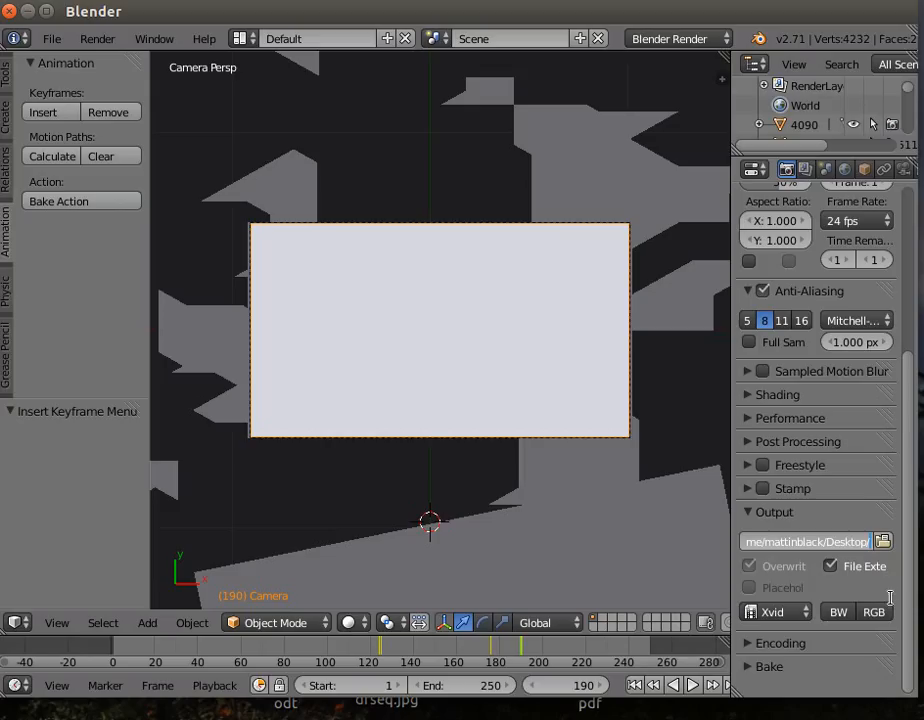
text(ss)
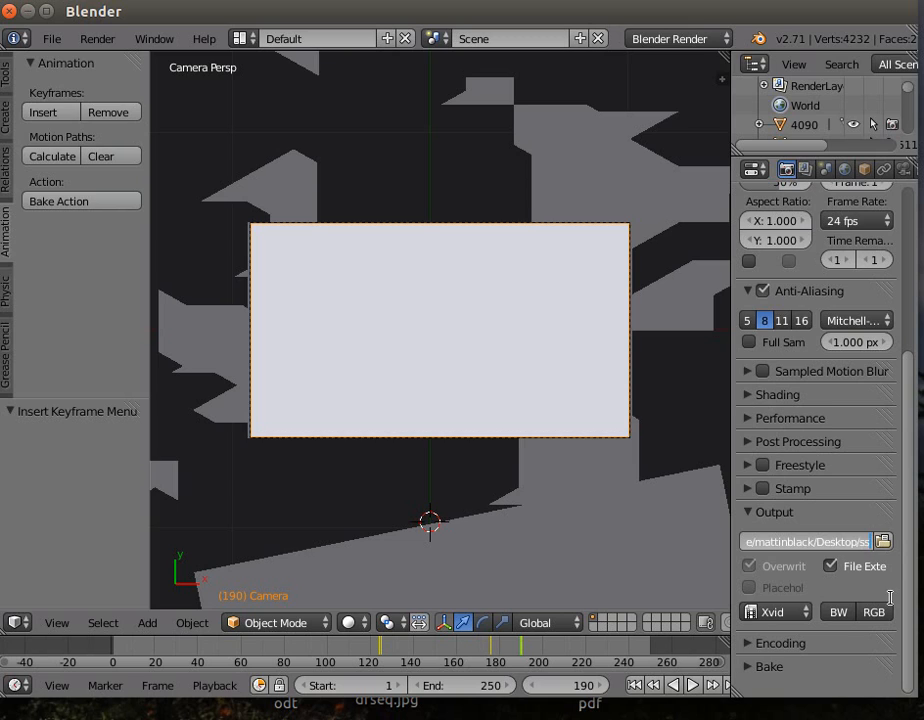
key(BackSpace)
key(BackSpace)
key(Return)
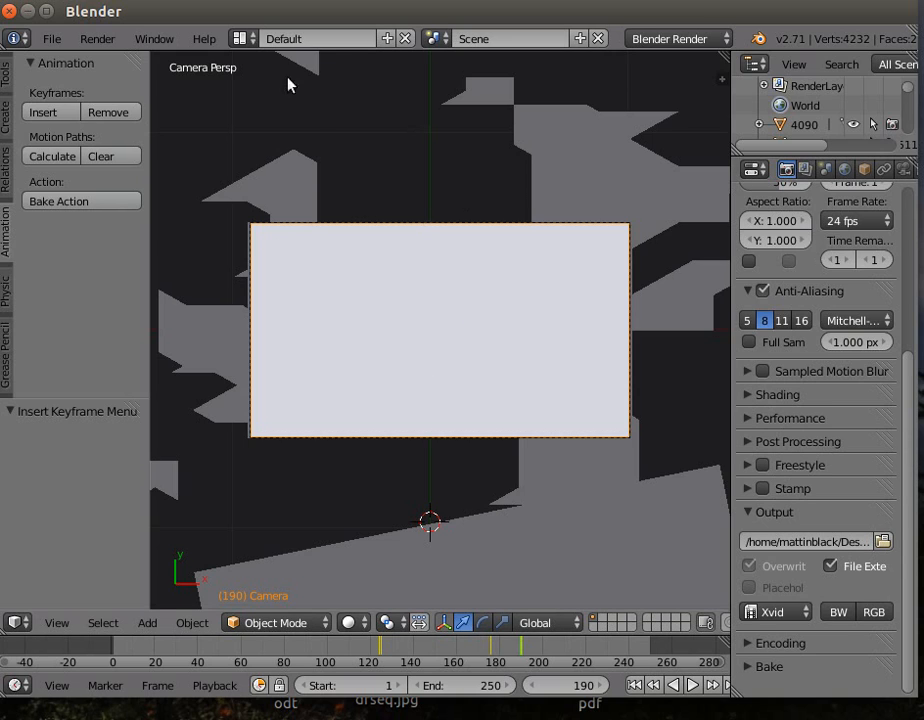
Render the whole animation from frame 1 to 250 with the current output settings
click(90, 42)
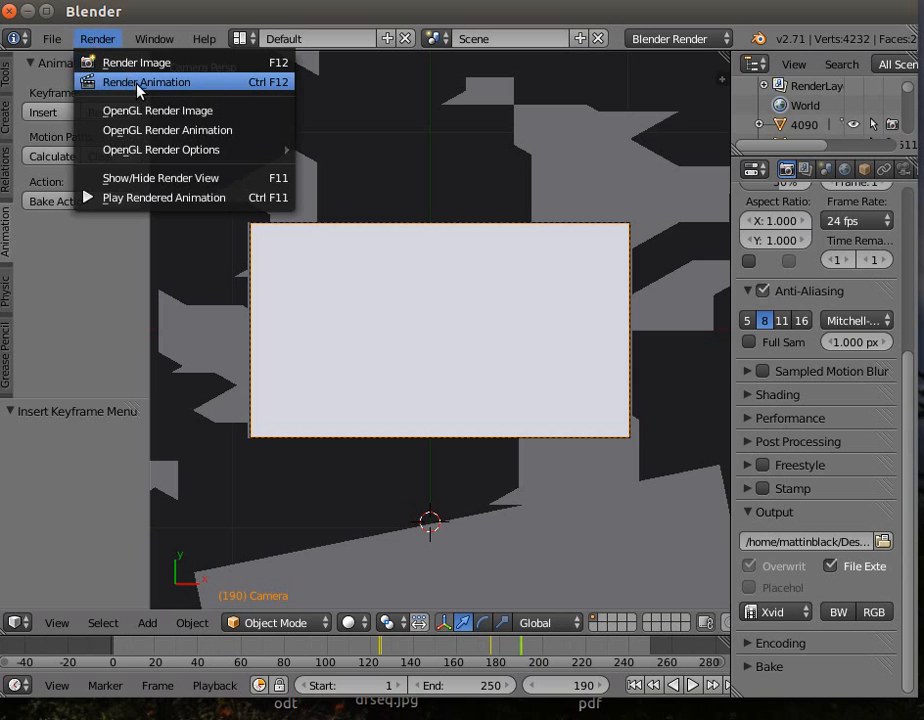
click(140, 84)
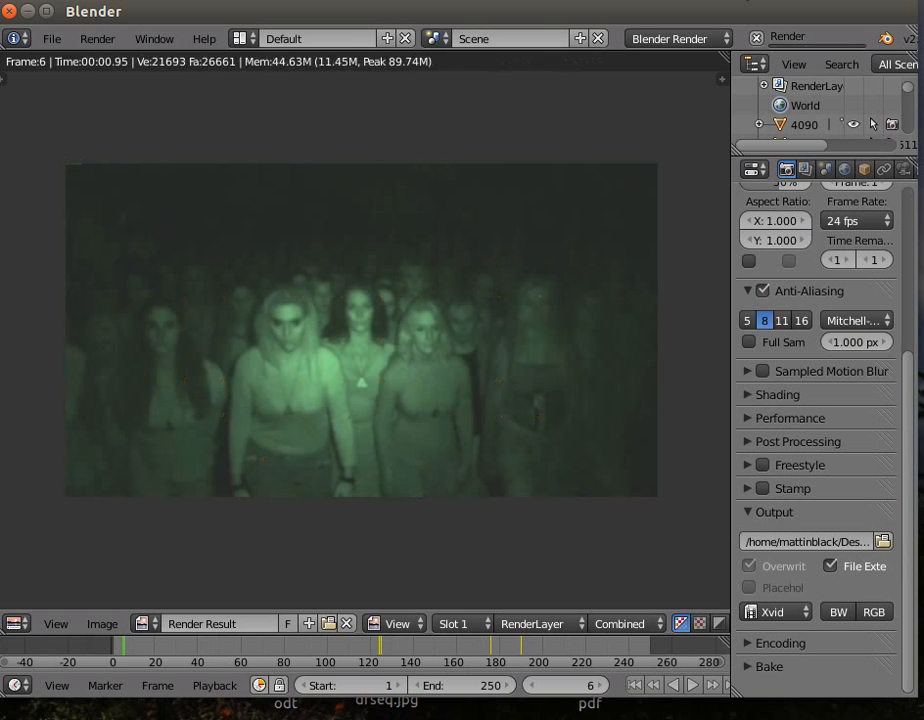
click(741, 0)
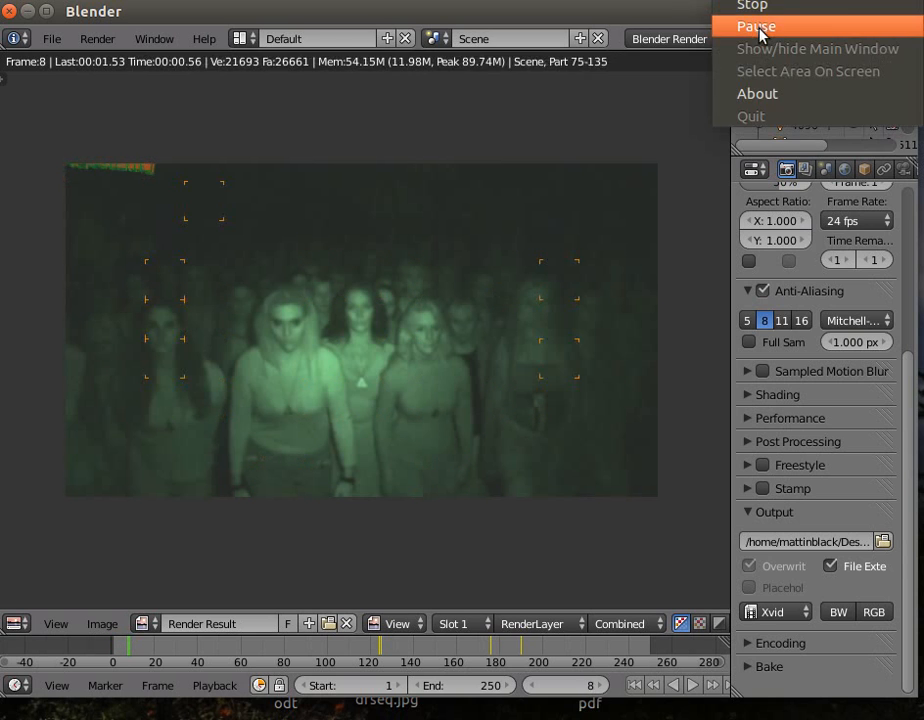
click(757, 28)
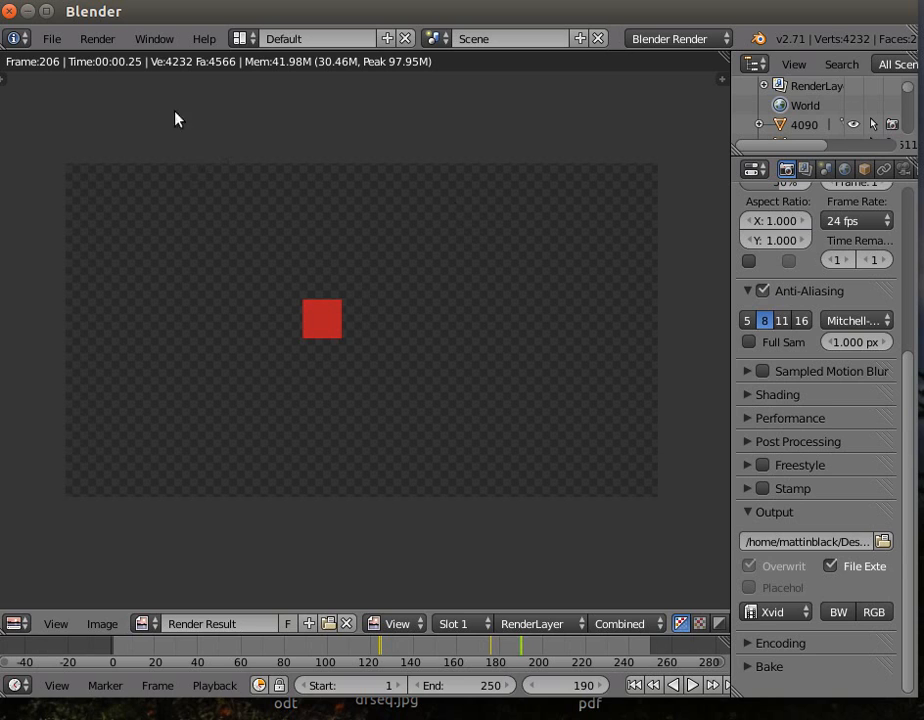
Play back the rendered animation, close its playback window, and return to the main Blender window
click(97, 39)
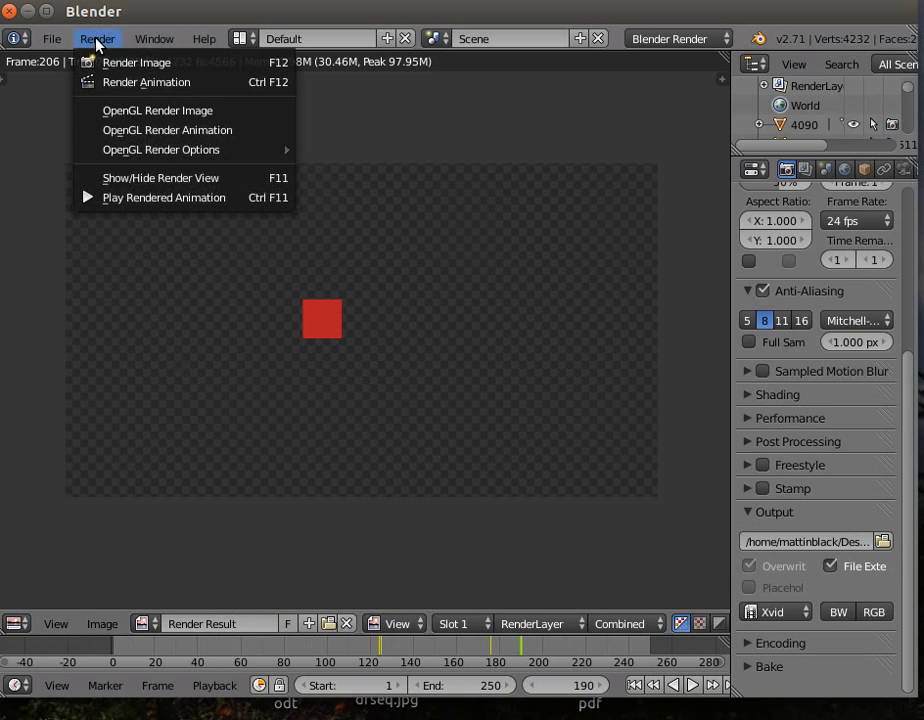
click(184, 204)
drag(241, 177, 320, 38)
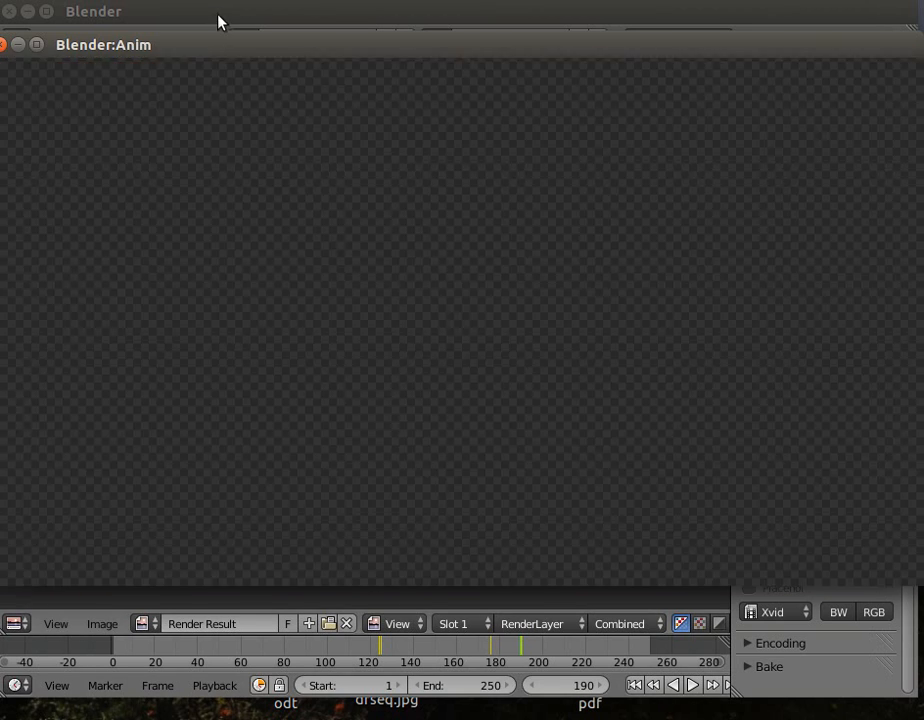
click(217, 16)
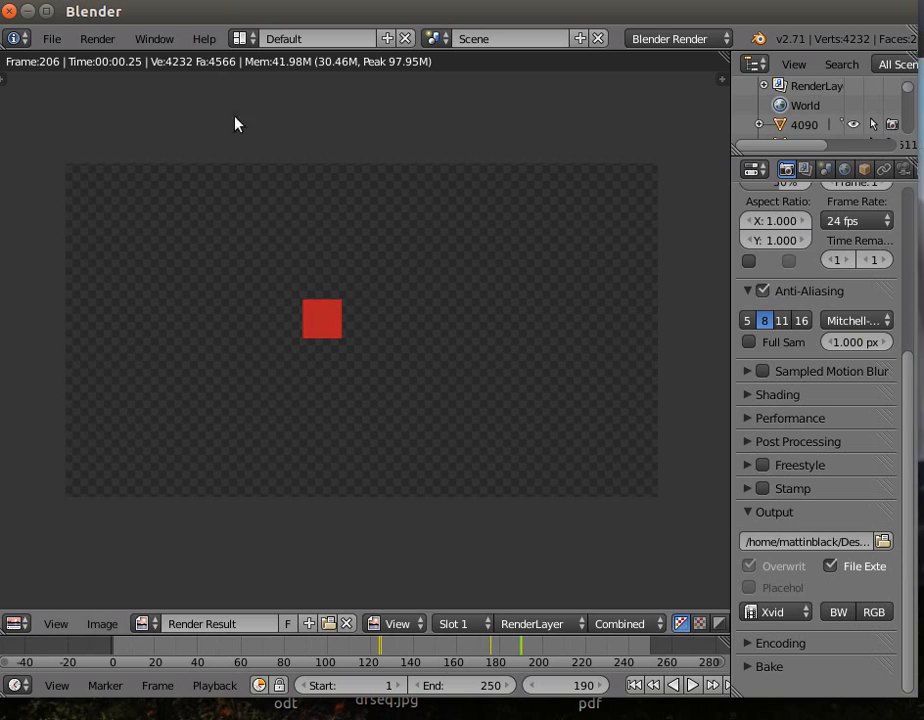
drag(326, 10, 340, 197)
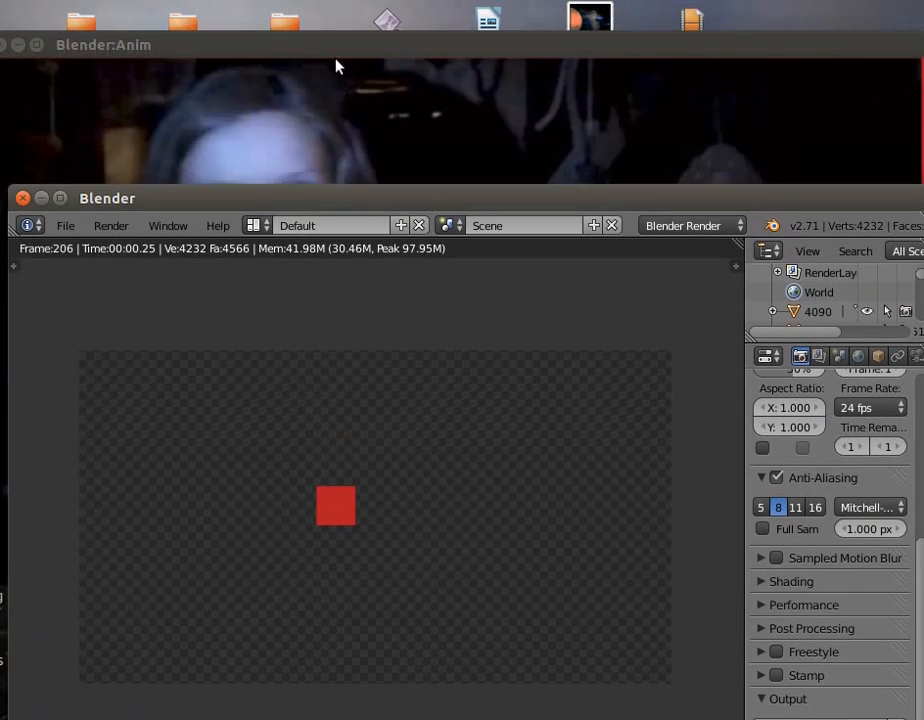
click(336, 52)
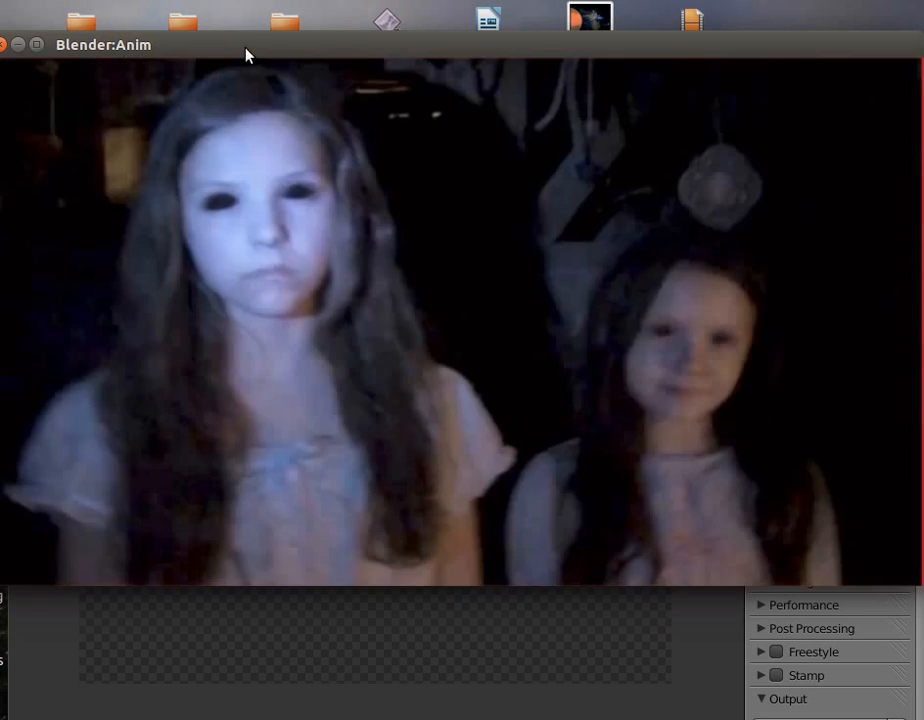
drag(248, 54, 278, 45)
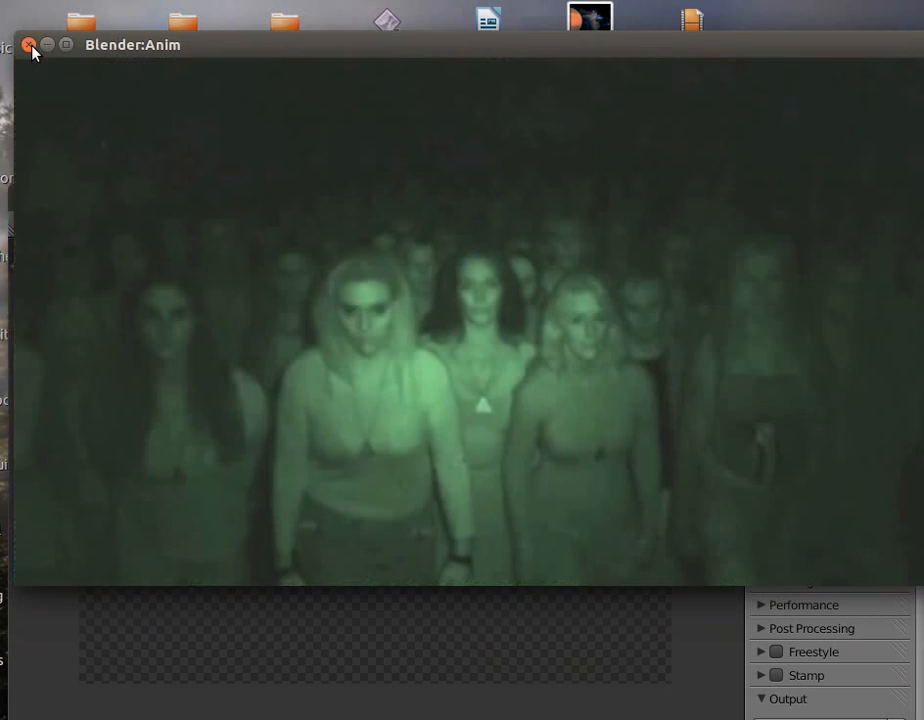
click(29, 45)
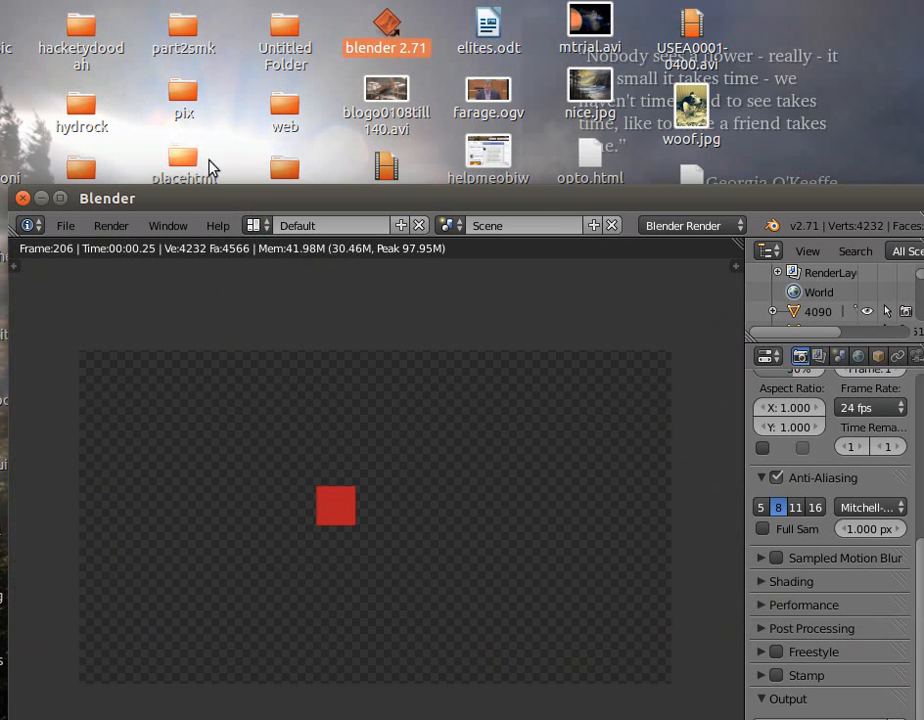
drag(265, 203, 277, 14)
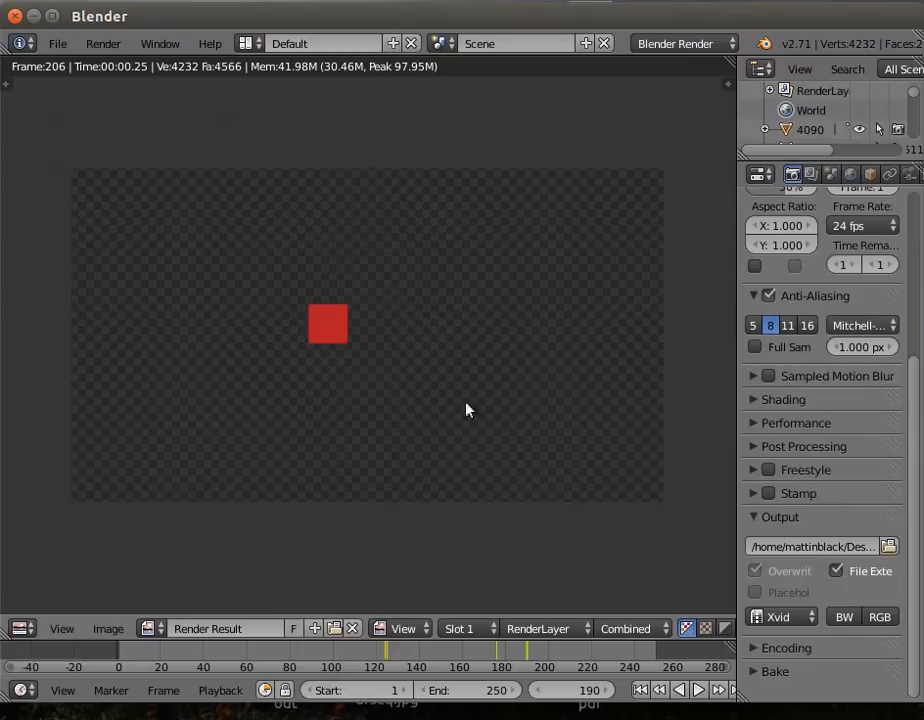
Return to the first frame and delete all of the camera's location keyframes in the Graph Editor
click(640, 690)
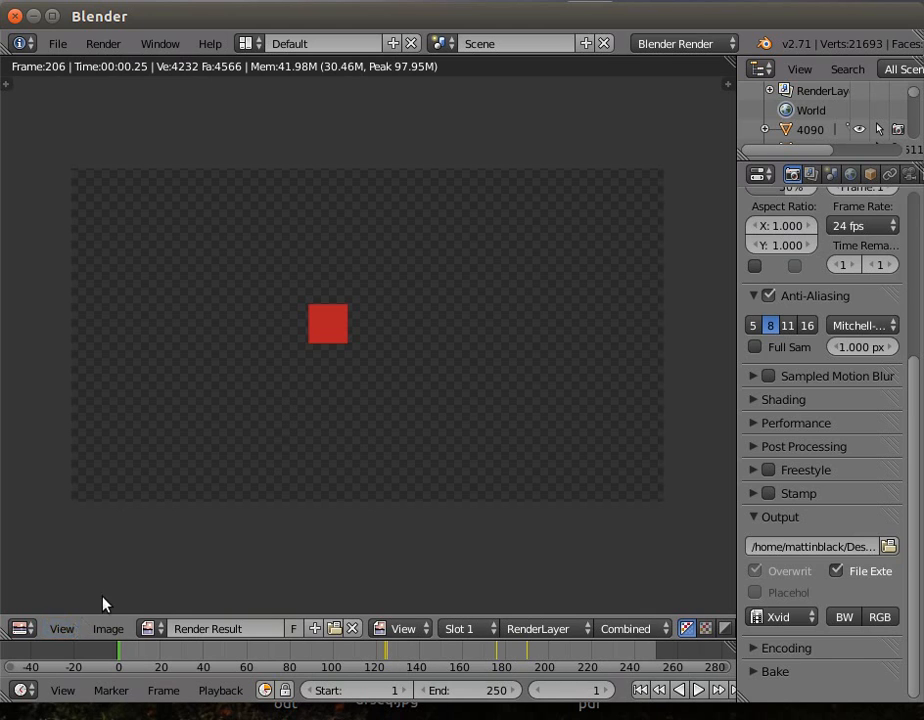
click(20, 628)
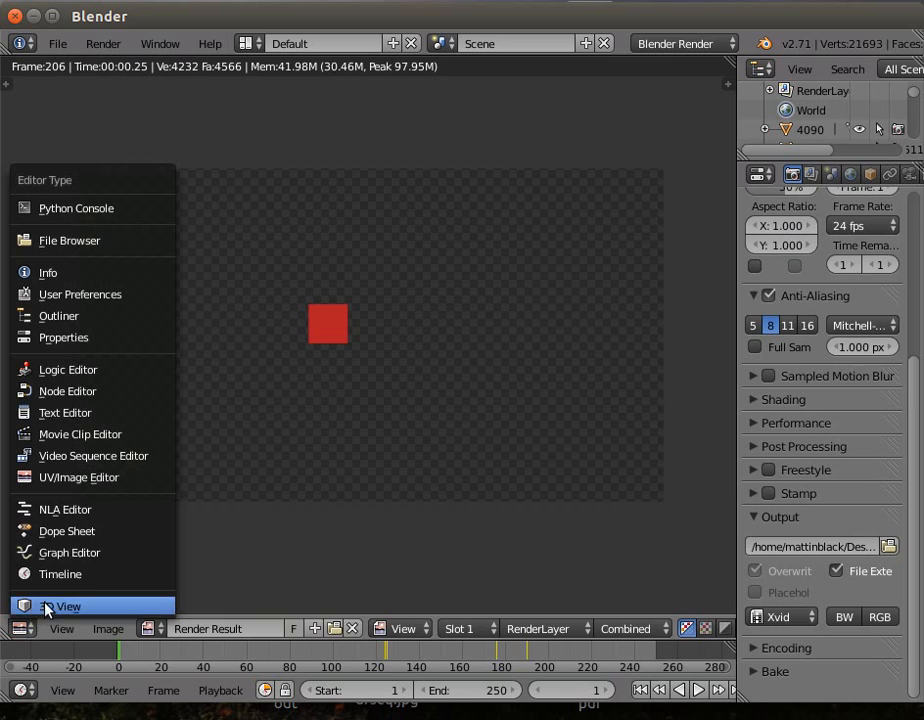
click(70, 556)
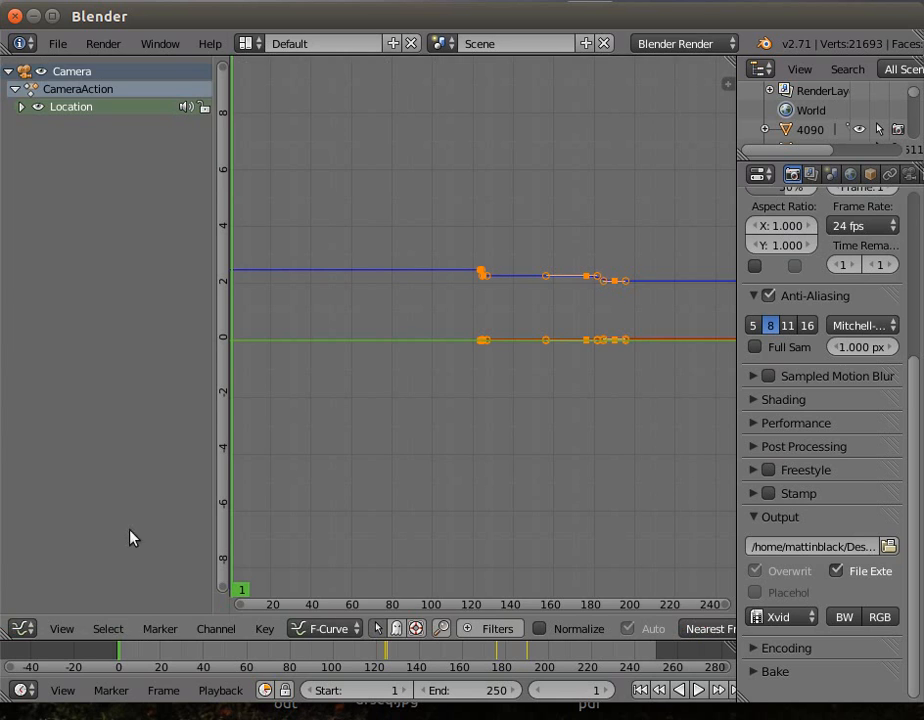
click(269, 630)
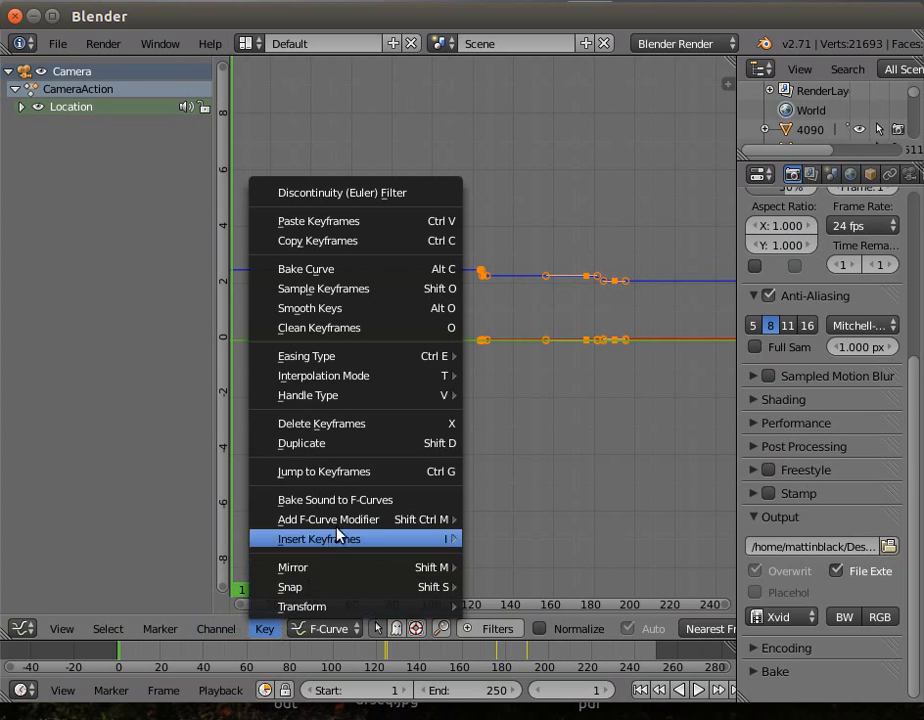
click(359, 423)
click(345, 420)
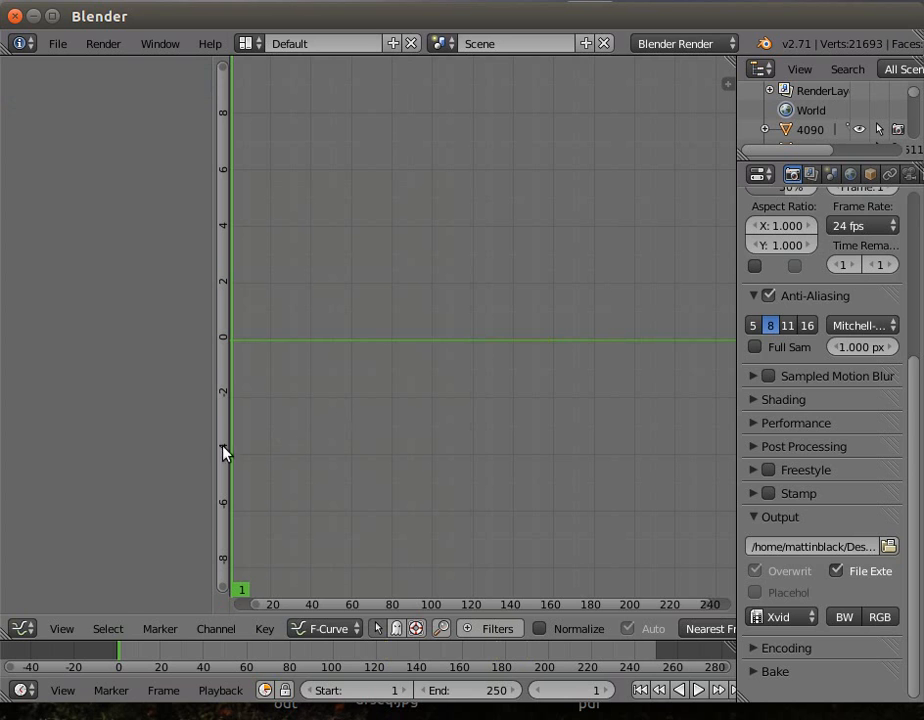
Look through the list of scene objects in the Outliner
click(24, 631)
click(333, 495)
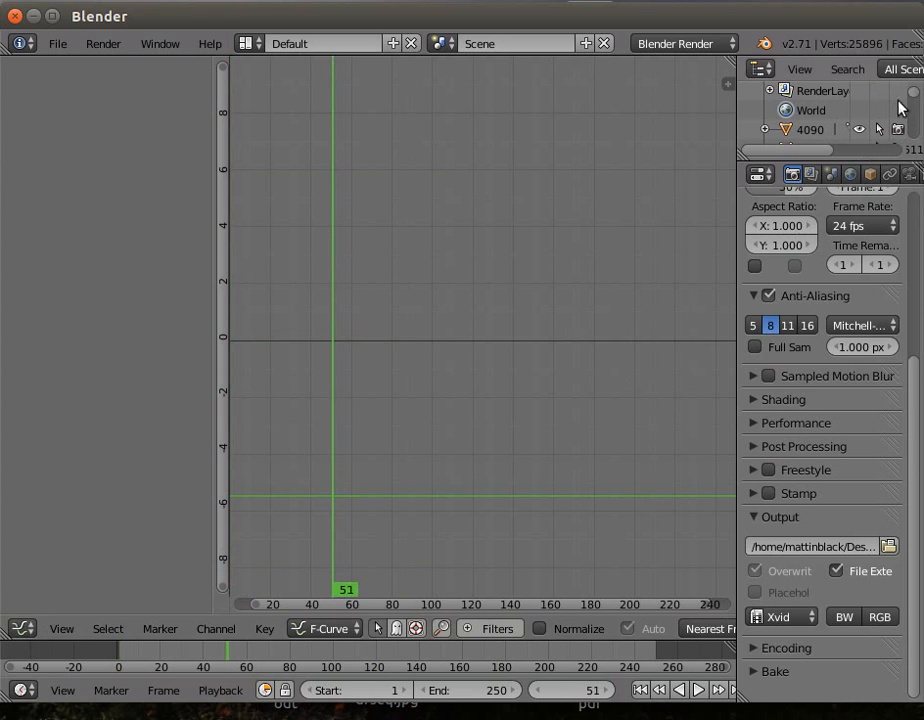
scroll(913, 97, down, 2)
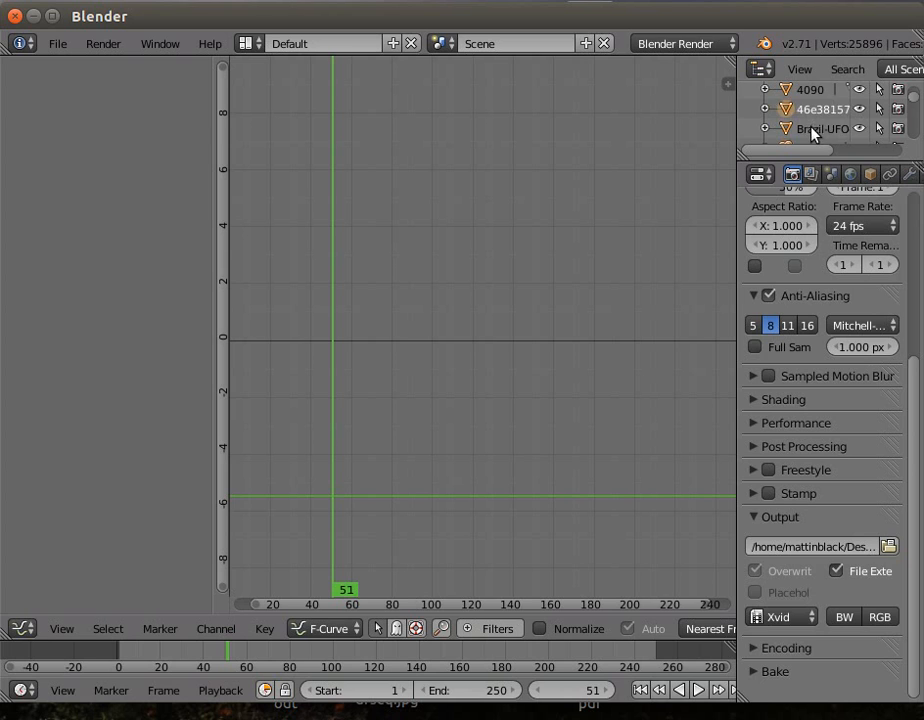
drag(913, 97, 910, 137)
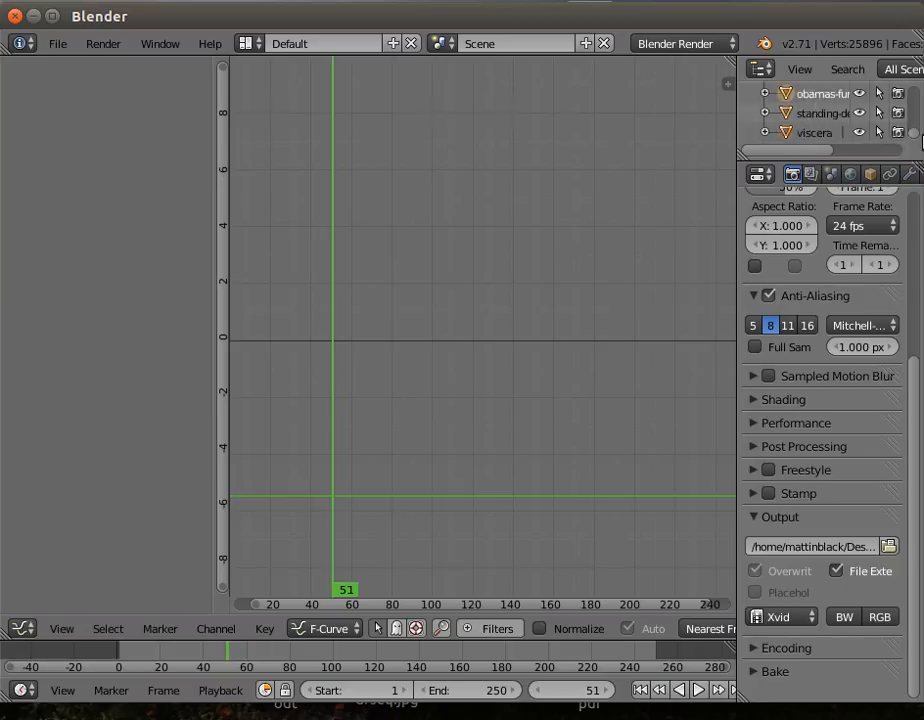
drag(908, 136, 912, 114)
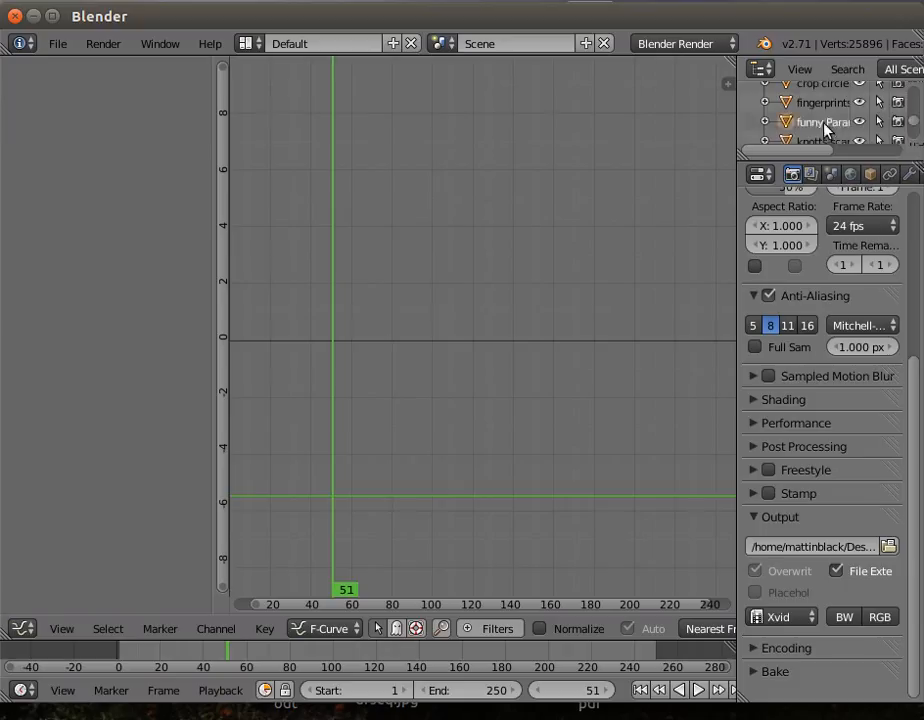
scroll(828, 124, up, 6)
scroll(825, 122, up, 2)
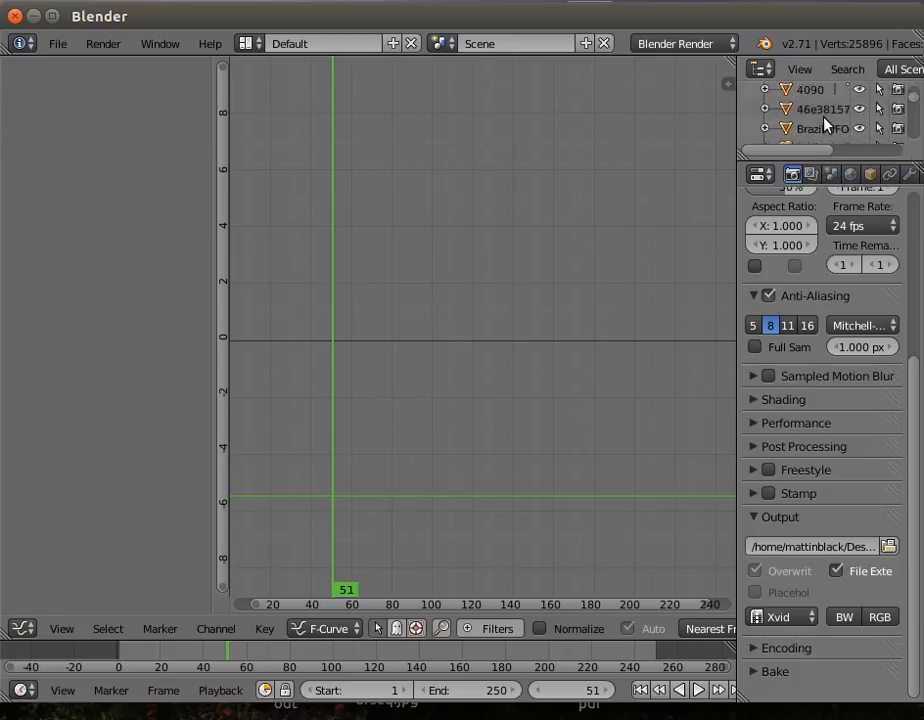
scroll(823, 122, down, 1)
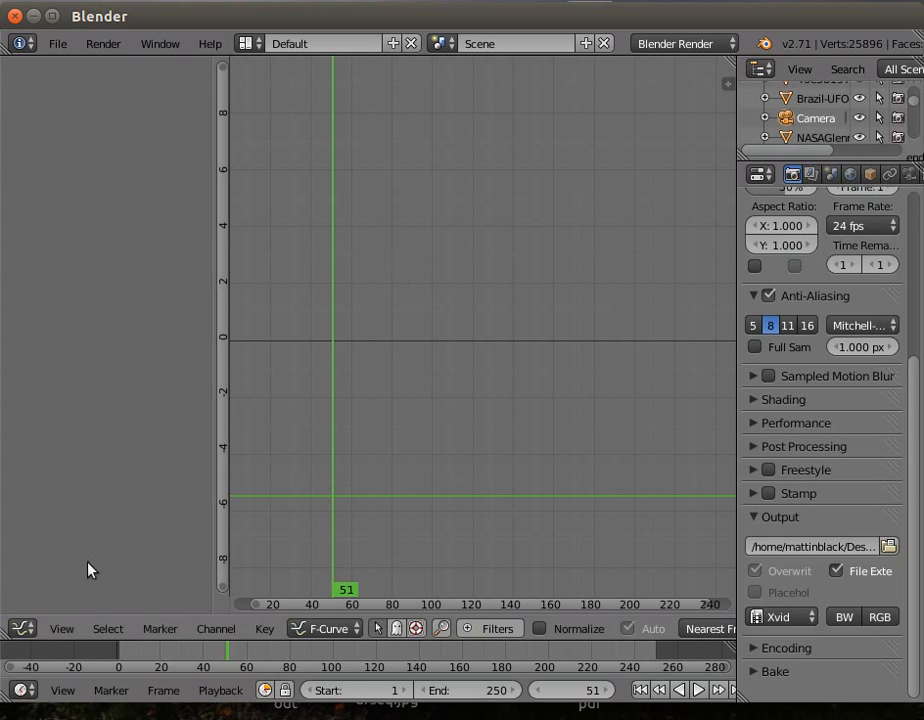
In the 3D View, select the green title text at frame 2 and advance to frame 36
click(22, 628)
click(31, 606)
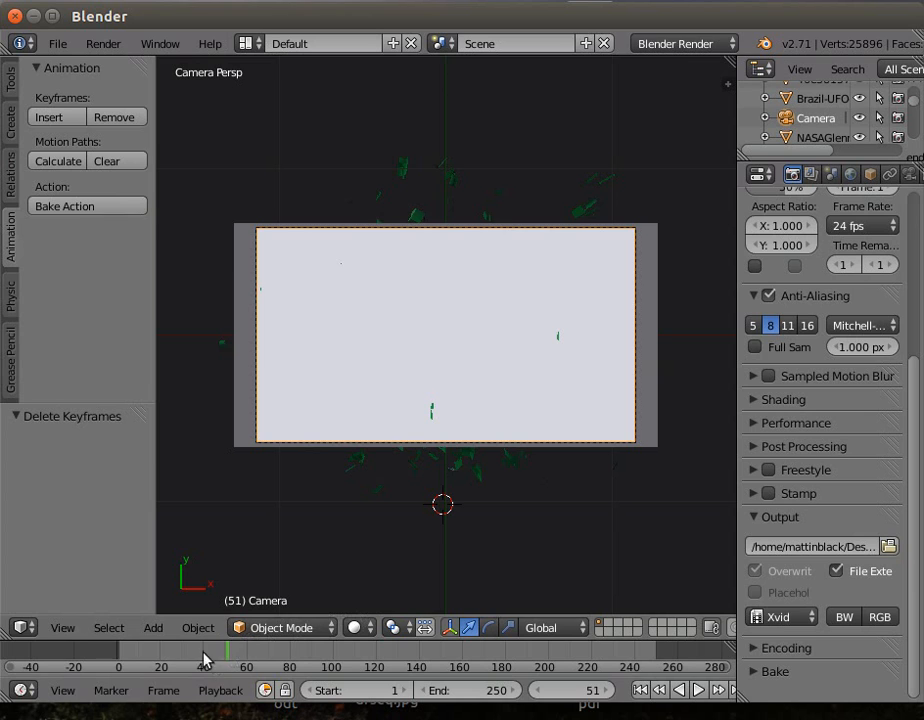
drag(207, 663, 177, 671)
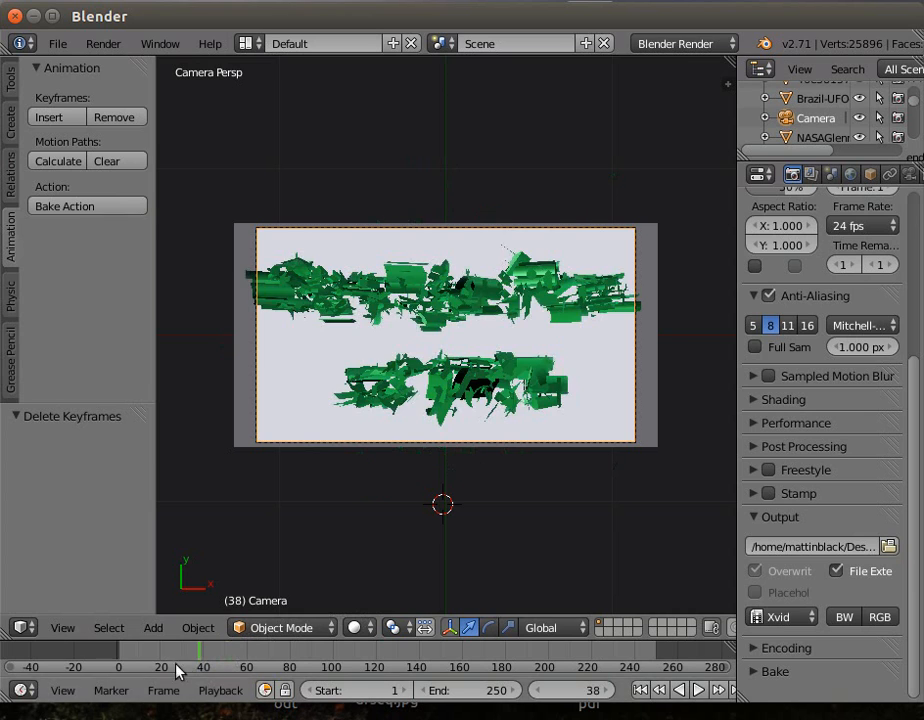
click(121, 660)
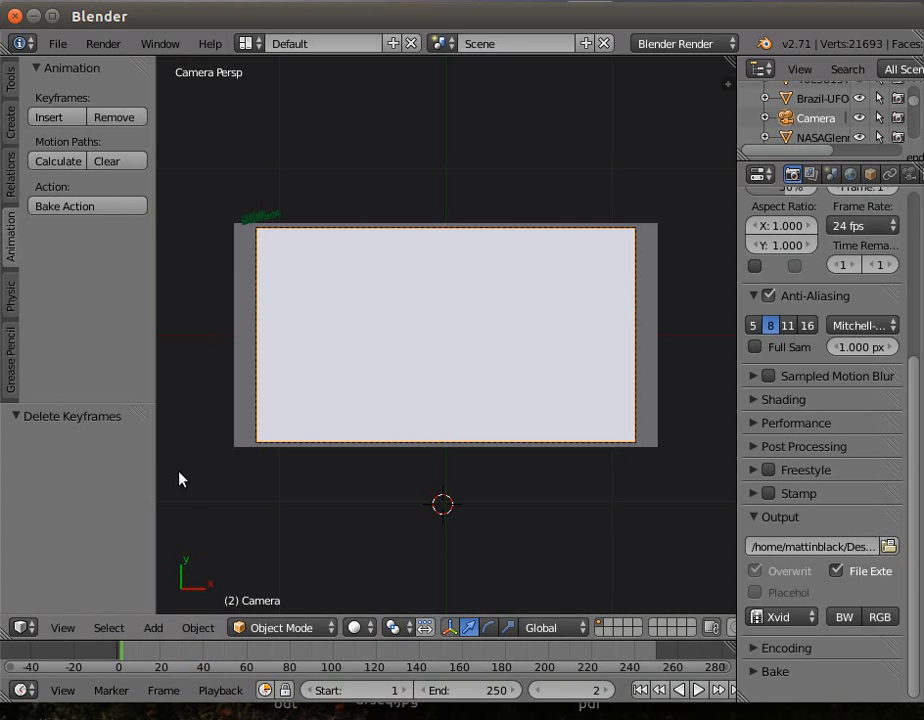
right_click(252, 220)
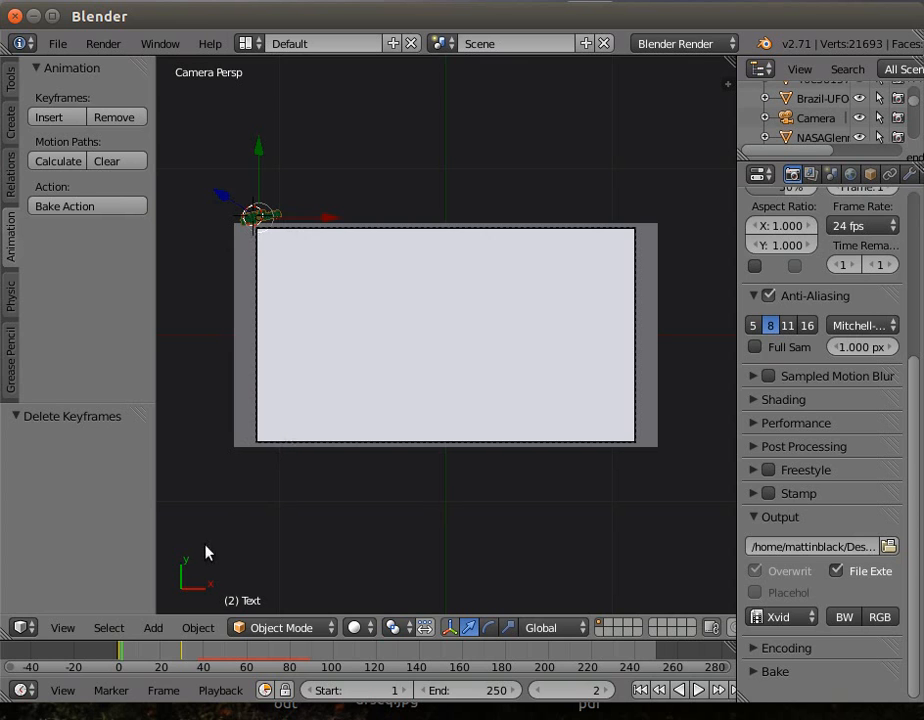
drag(121, 655, 195, 665)
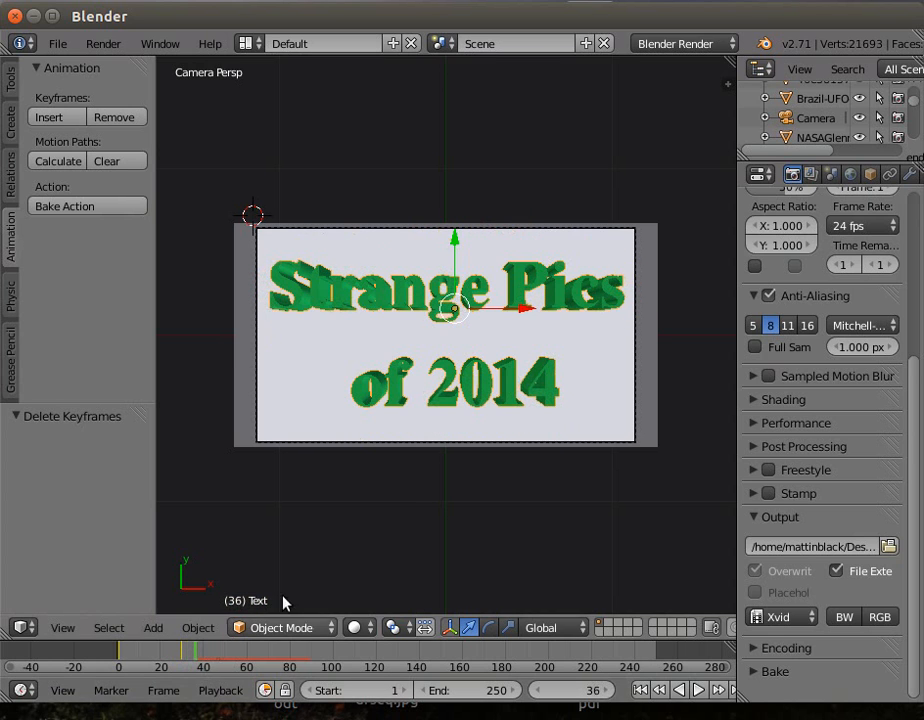
Remove the Explode modifier and the particle system from the title text
click(910, 177)
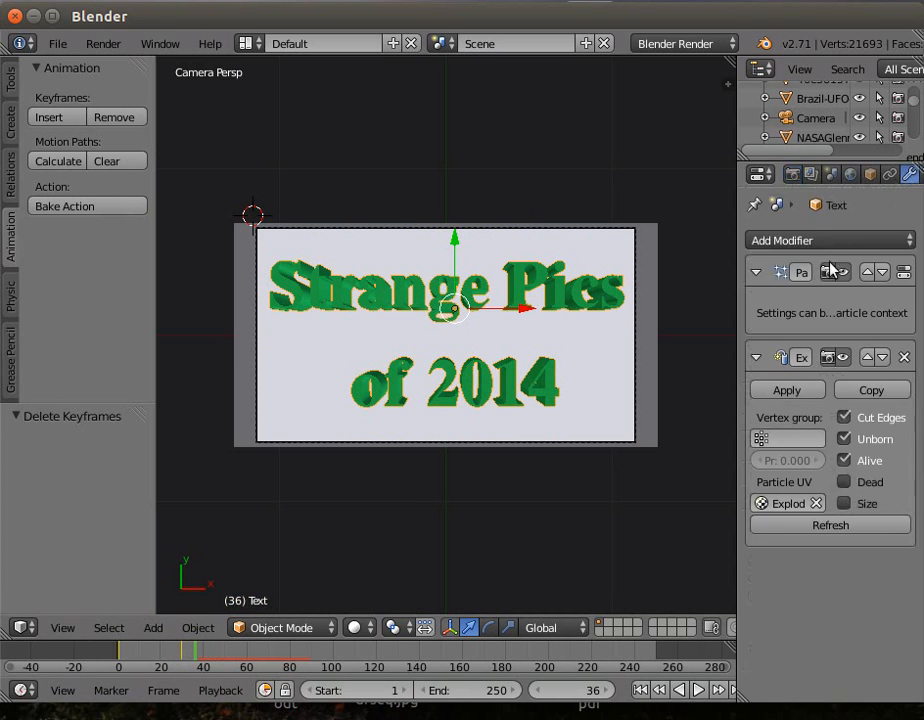
click(905, 358)
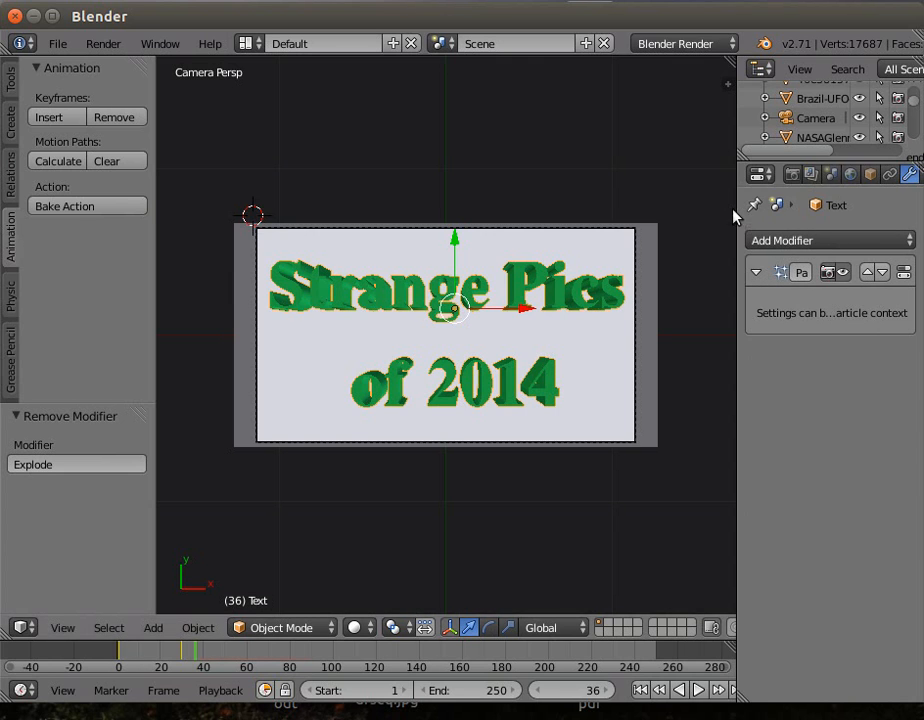
drag(738, 206, 650, 207)
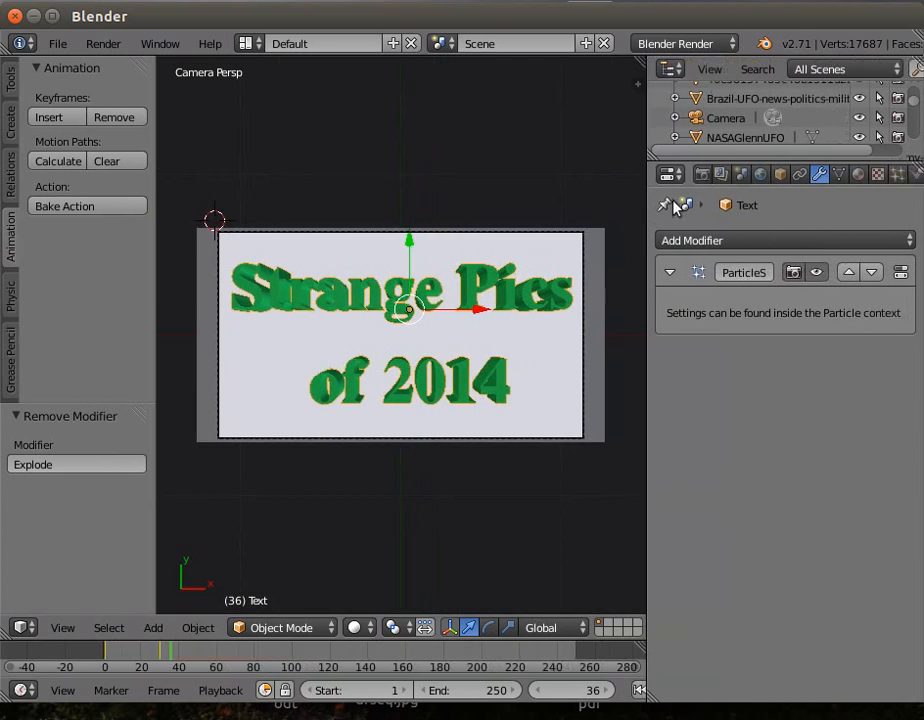
click(899, 177)
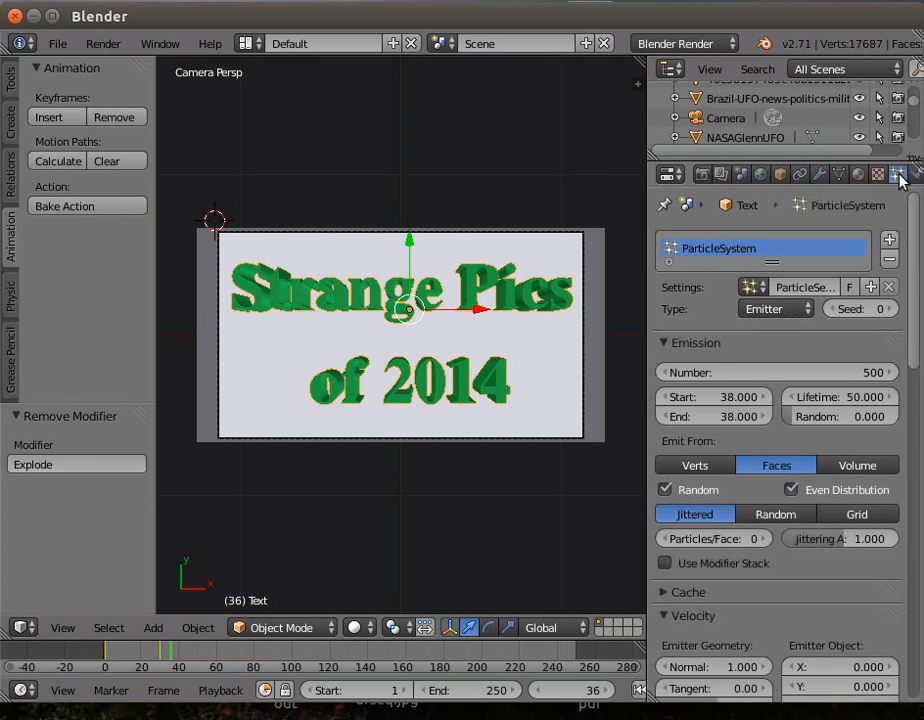
click(890, 260)
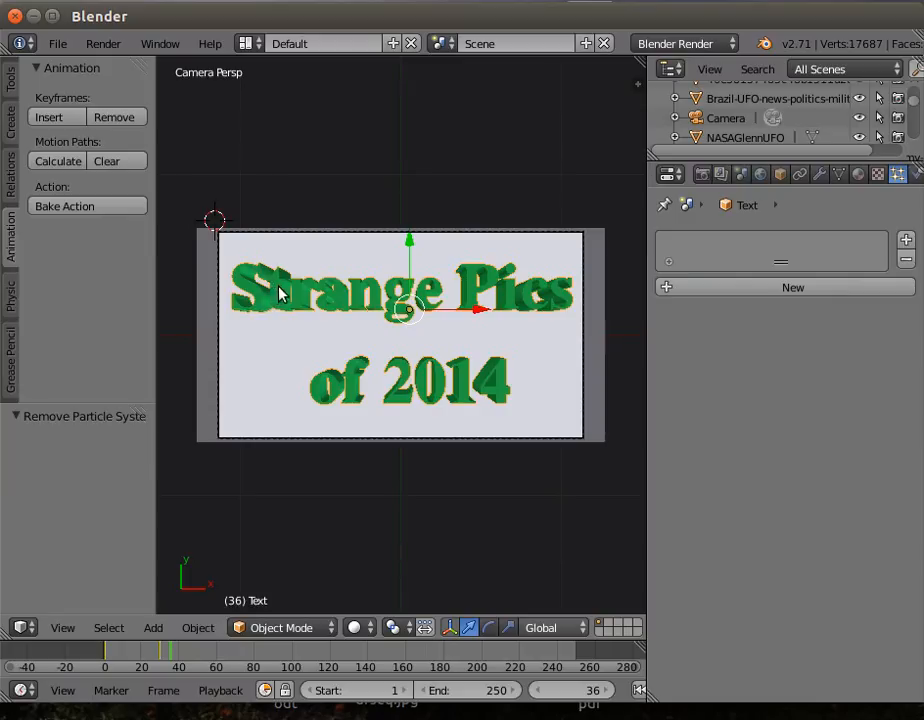
Apply the Quick Smoke effect to the title text at frame 29
click(157, 655)
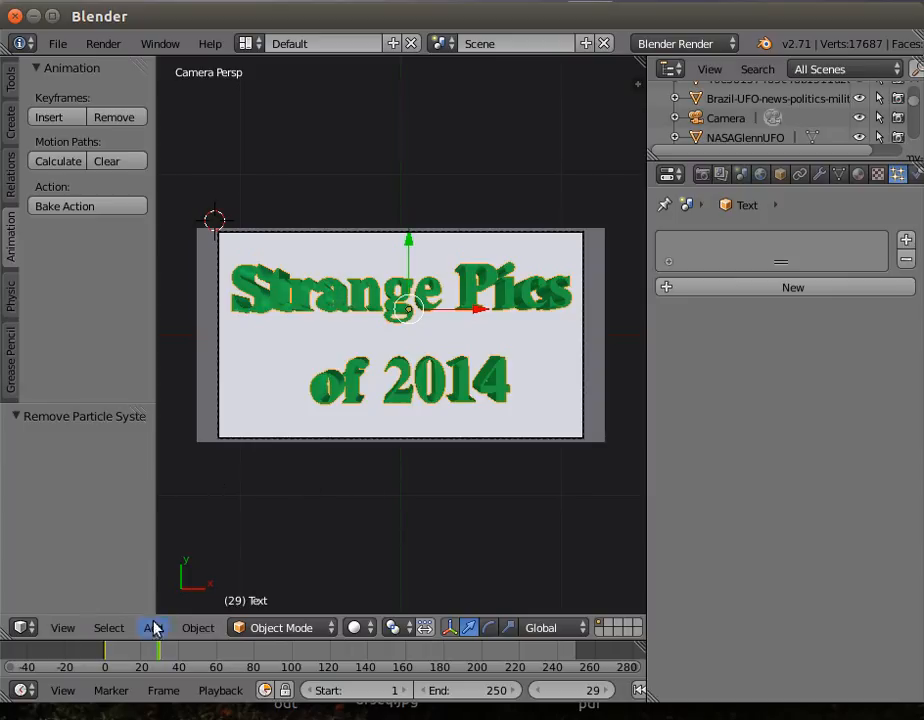
click(211, 632)
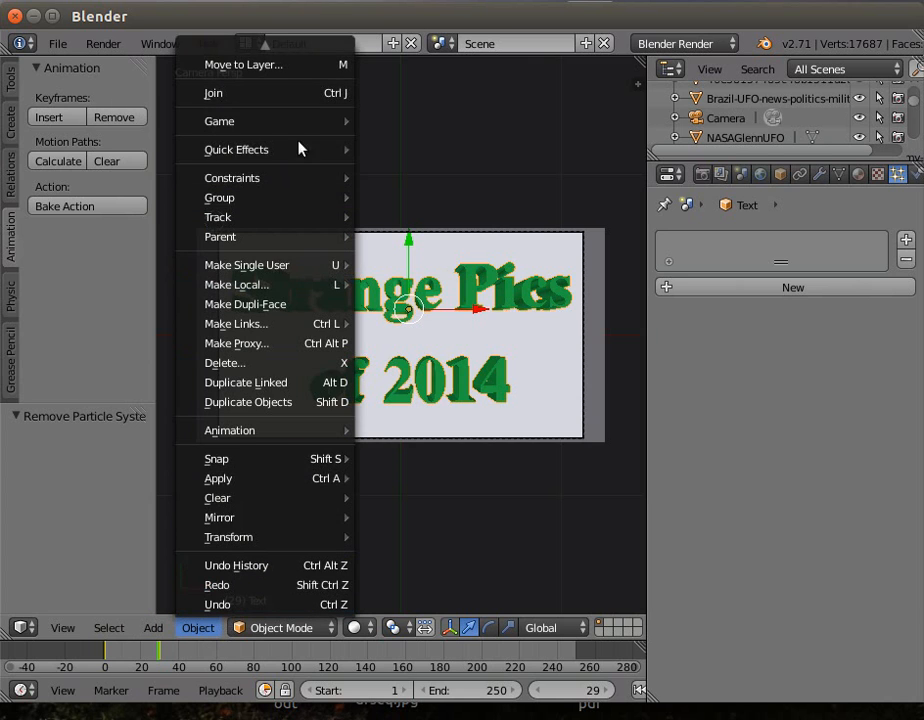
mouse_move(295, 150)
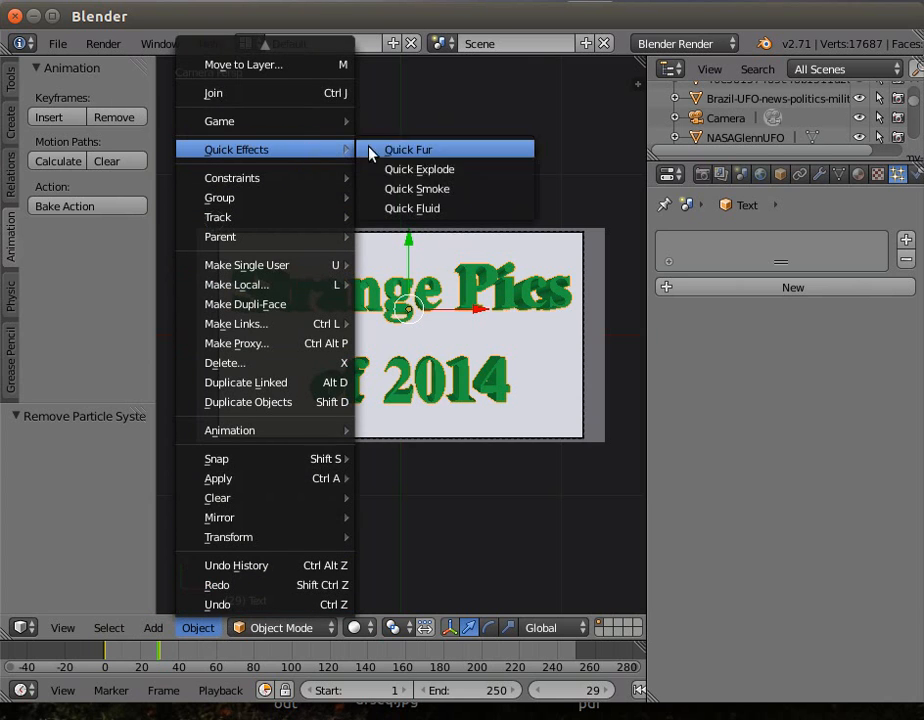
click(422, 194)
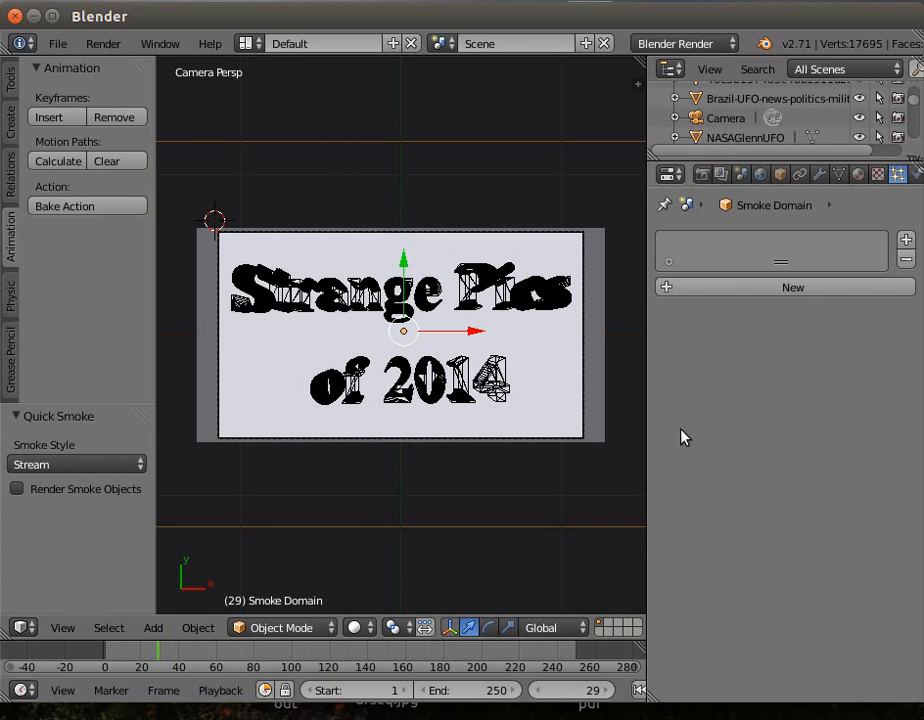
Scale the smoke domain down along the Z axis to about 0.70 of its depth
scroll(378, 466, down, 4)
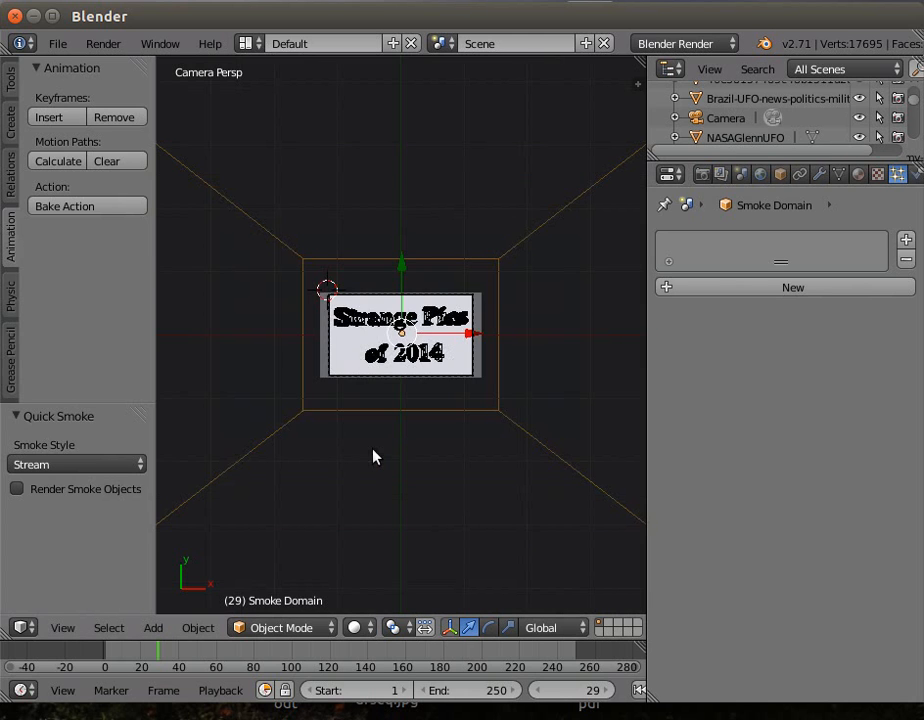
scroll(374, 457, down, 2)
scroll(367, 458, up, 1)
middle_drag(367, 456, 449, 376)
scroll(452, 370, down, 5)
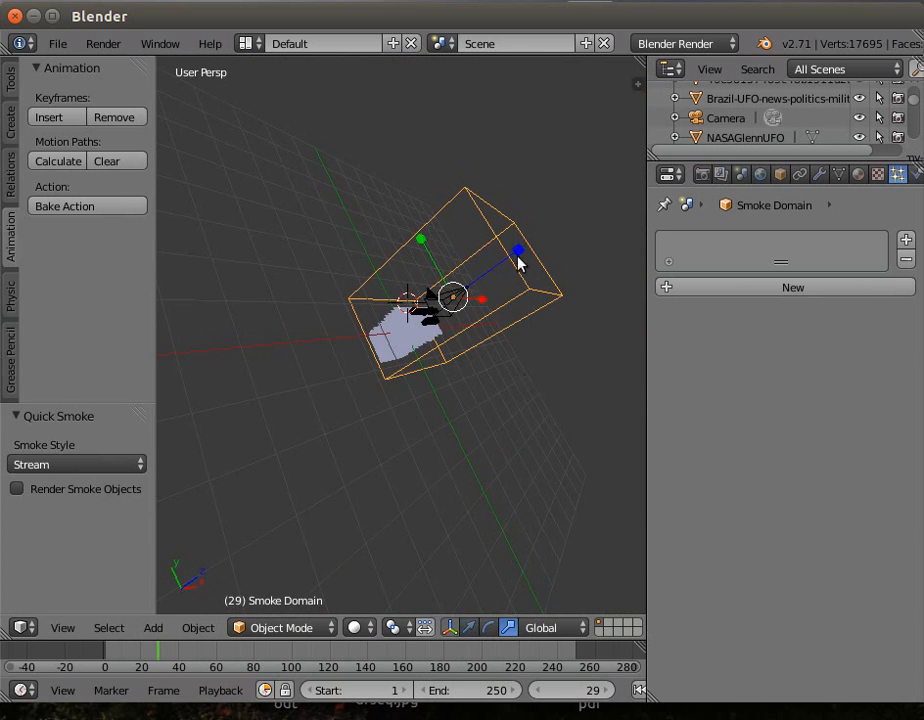
key(s)
key(z)
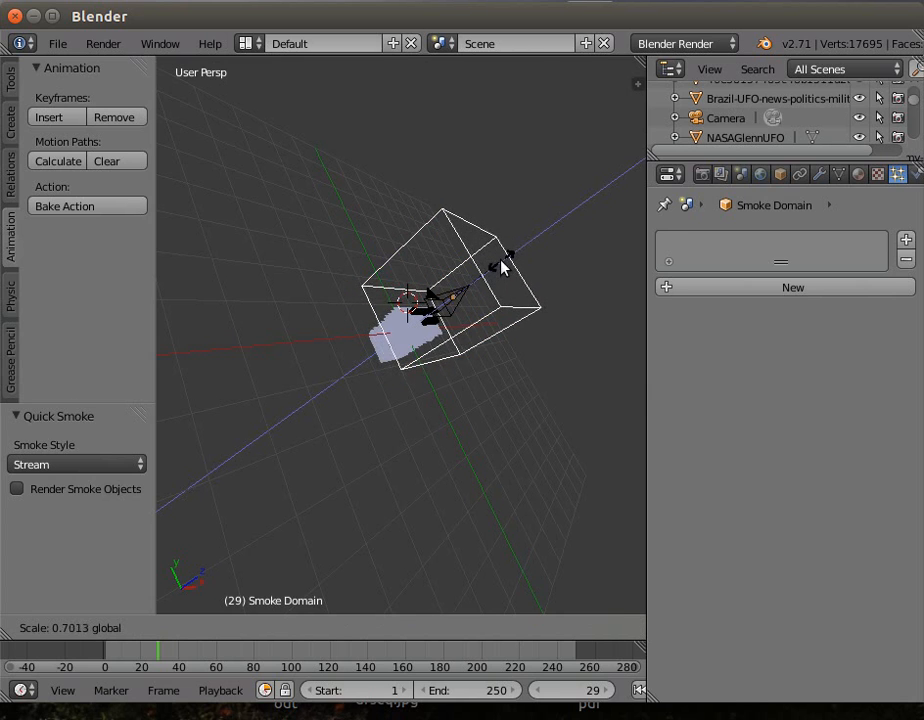
click(502, 267)
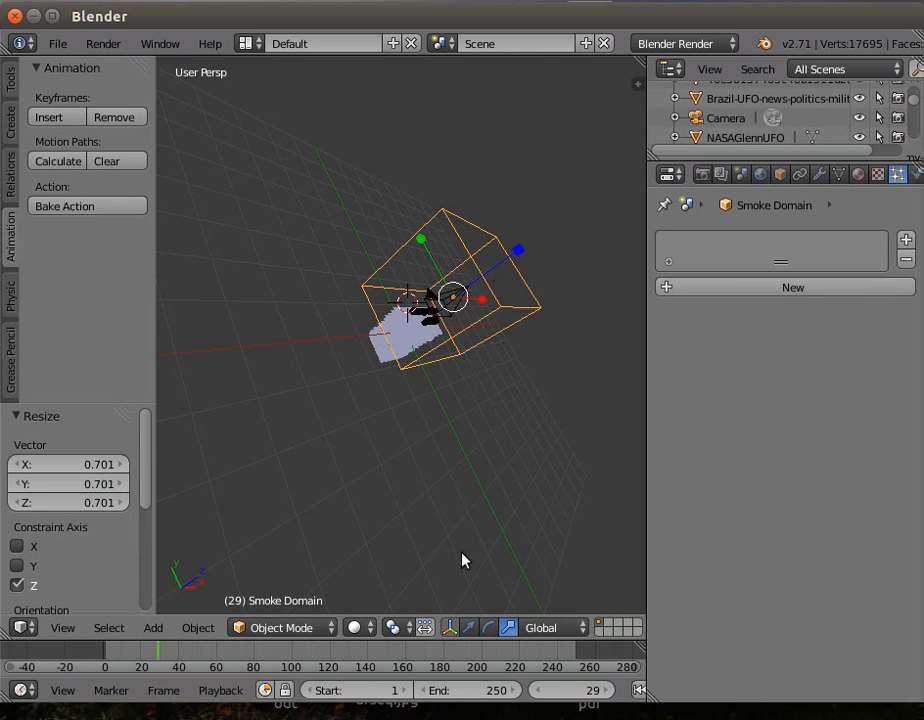
Shift the smoke domain about 0.46 along Z and rescale its Z depth by about 0.65, then about 1.21
click(468, 628)
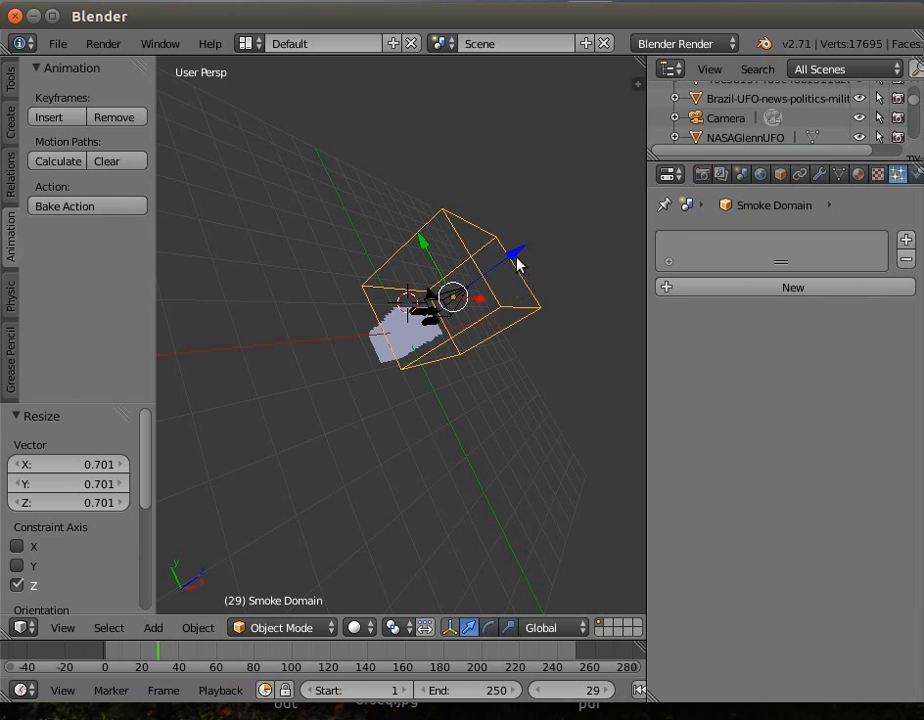
drag(516, 258, 545, 357)
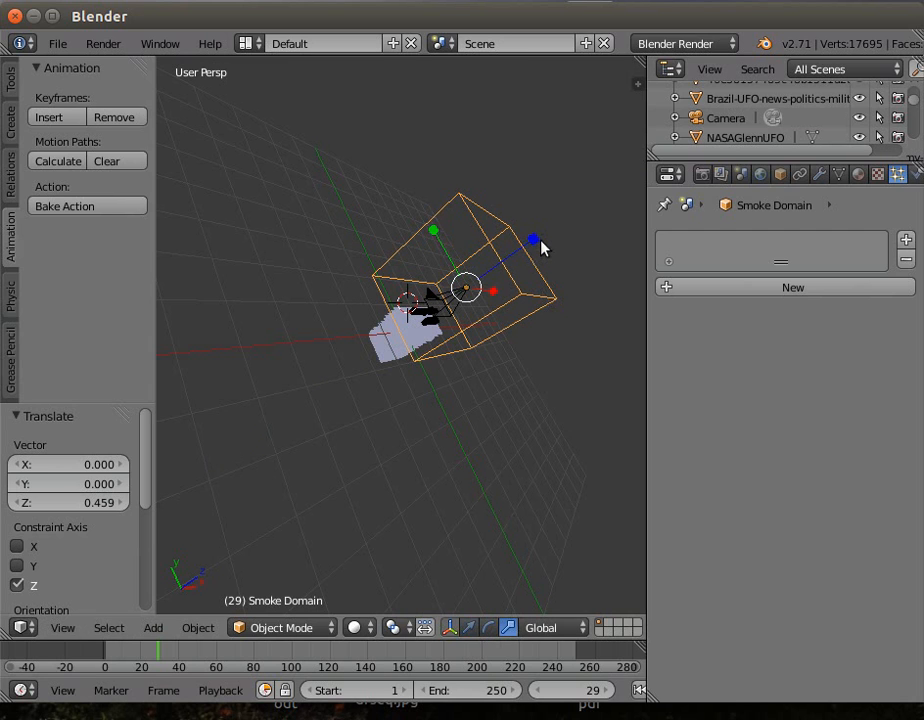
drag(539, 241, 511, 252)
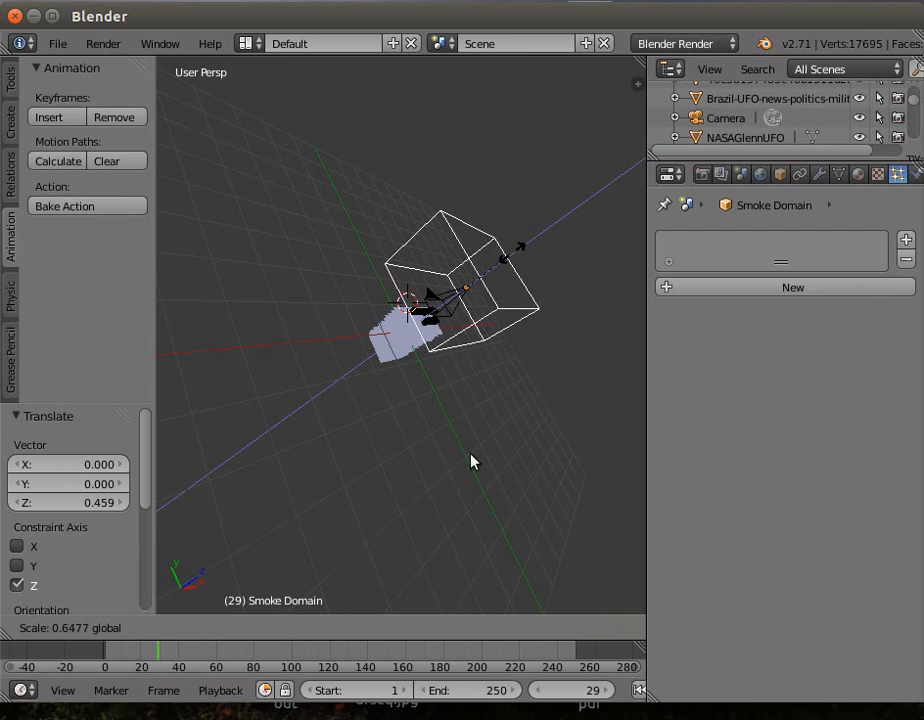
middle_drag(447, 472, 493, 433)
drag(519, 222, 535, 215)
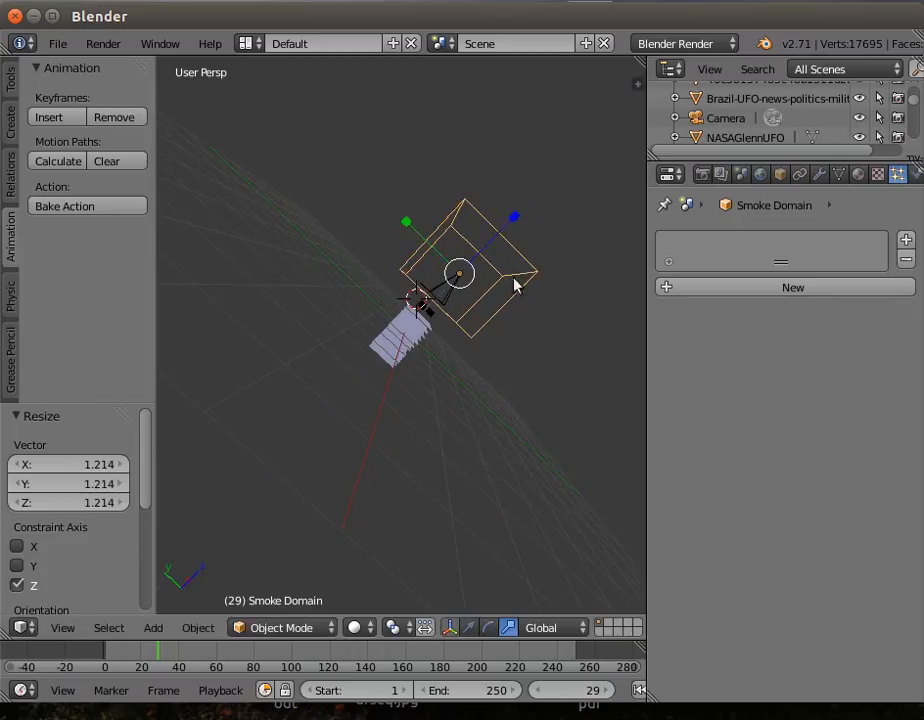
Move the smoke domain about -0.93 along Z so that it encloses the title text
click(471, 630)
drag(505, 224, 487, 250)
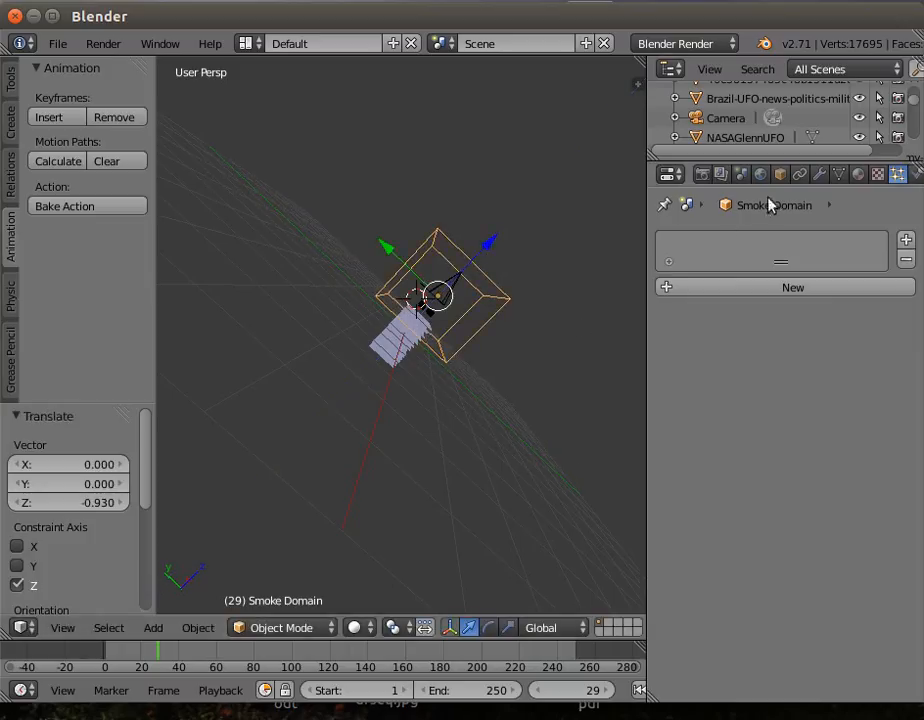
scroll(495, 406, down, 2)
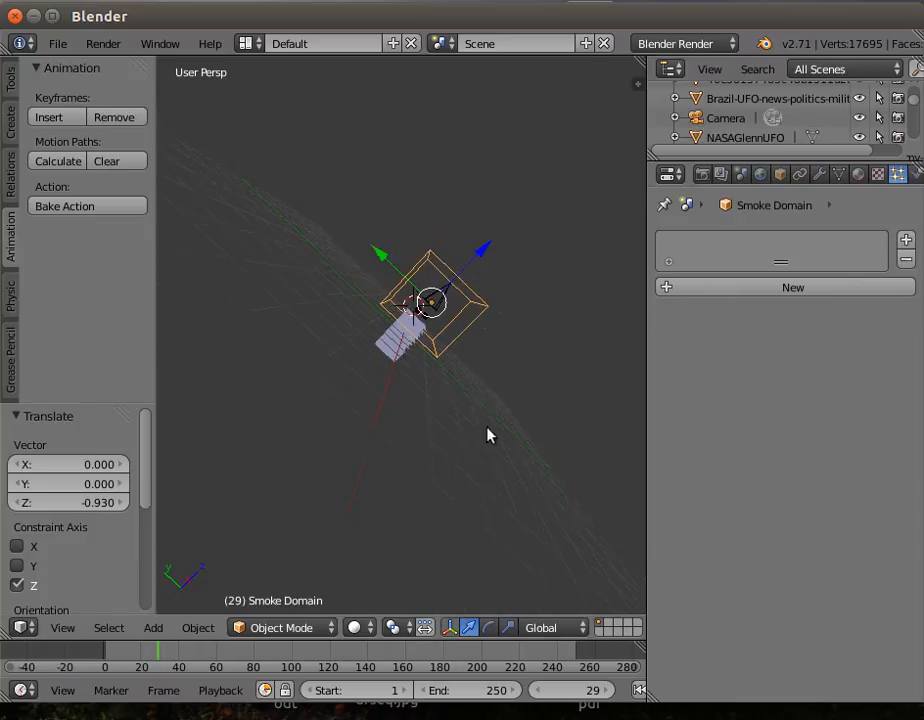
Select the title text and examine its smoke flow physics settings
right_click(421, 311)
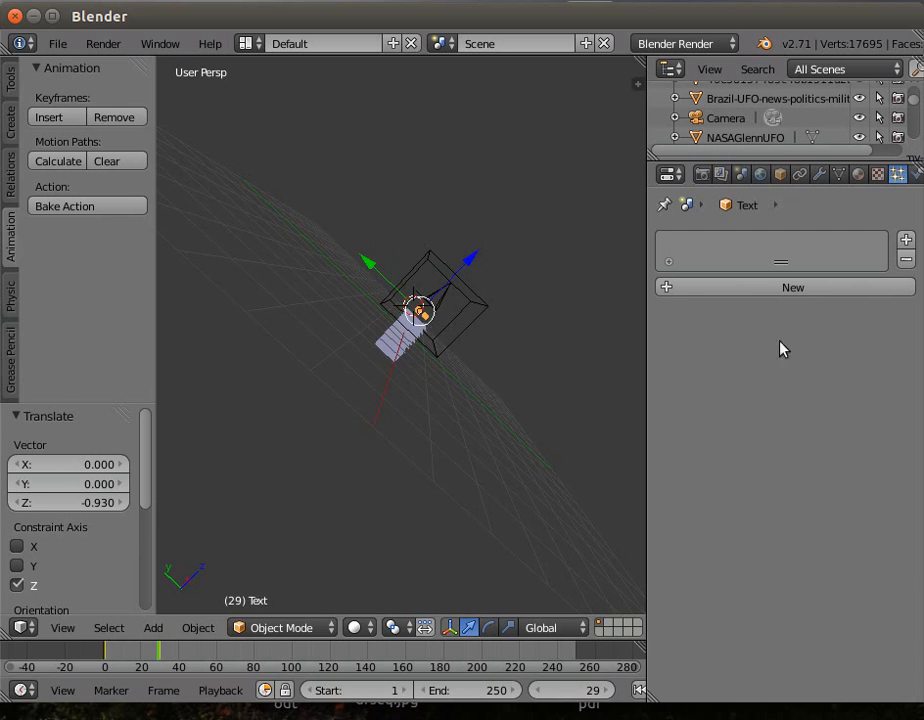
click(918, 176)
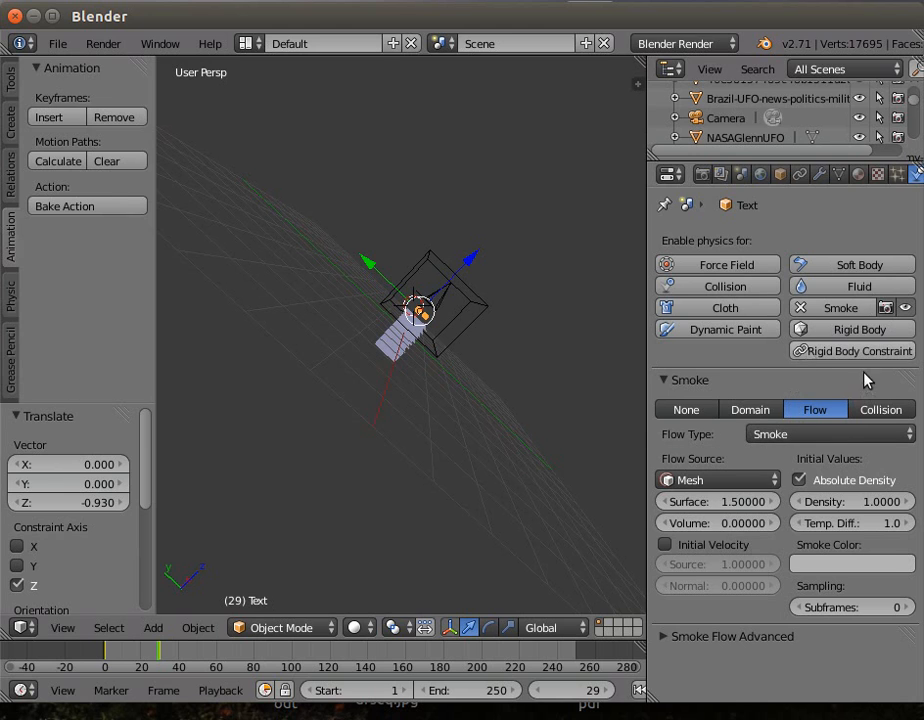
Set the smoke domain's resolution divisions to 64 and enable Smoke Adaptive Domain
right_click(443, 322)
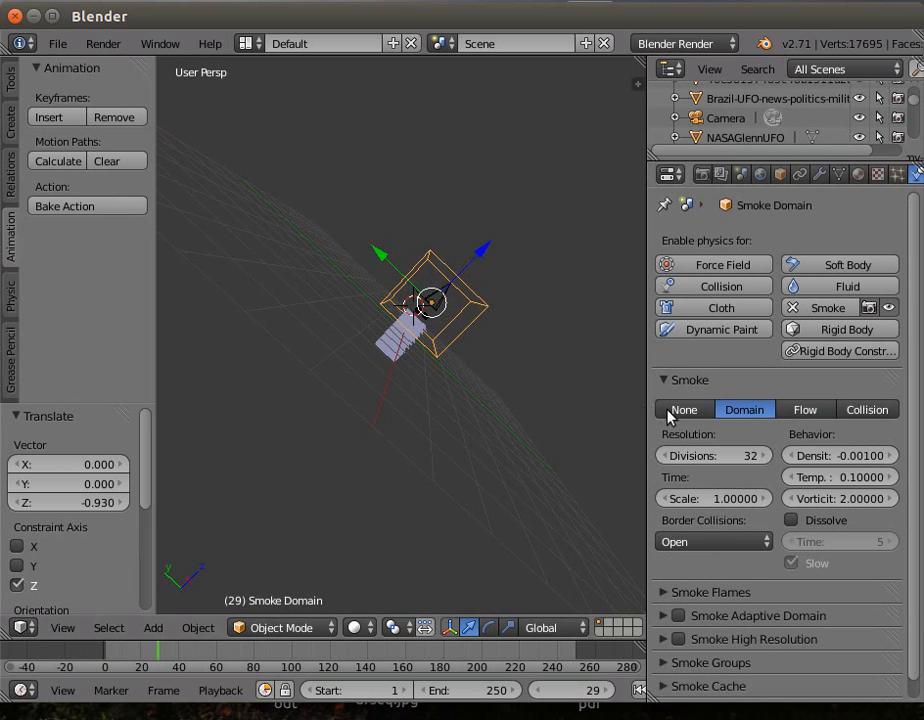
click(721, 456)
click(717, 452)
text(64)
key(Return)
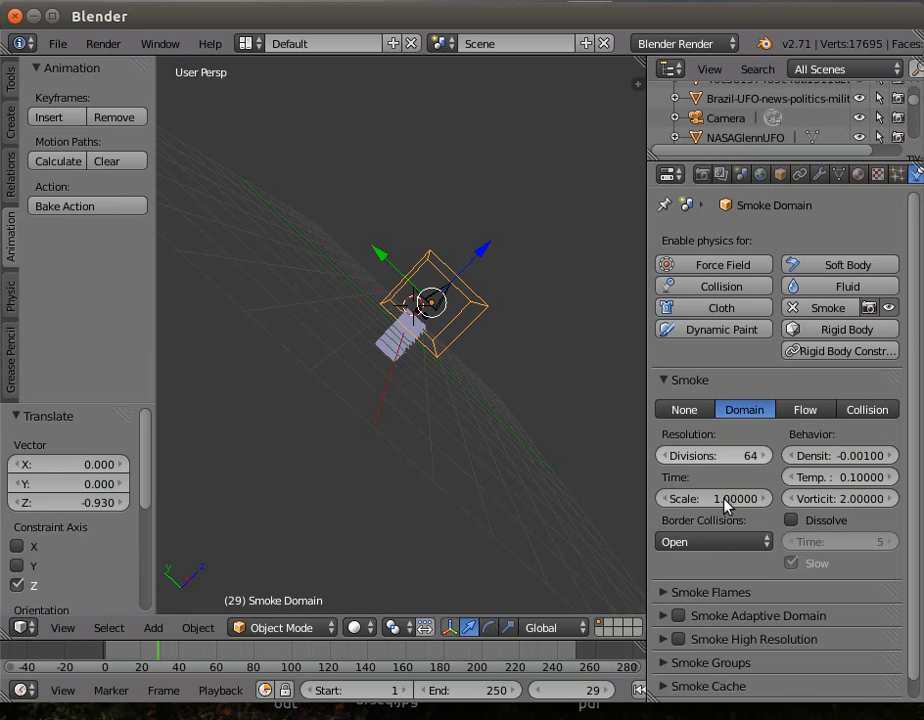
click(677, 617)
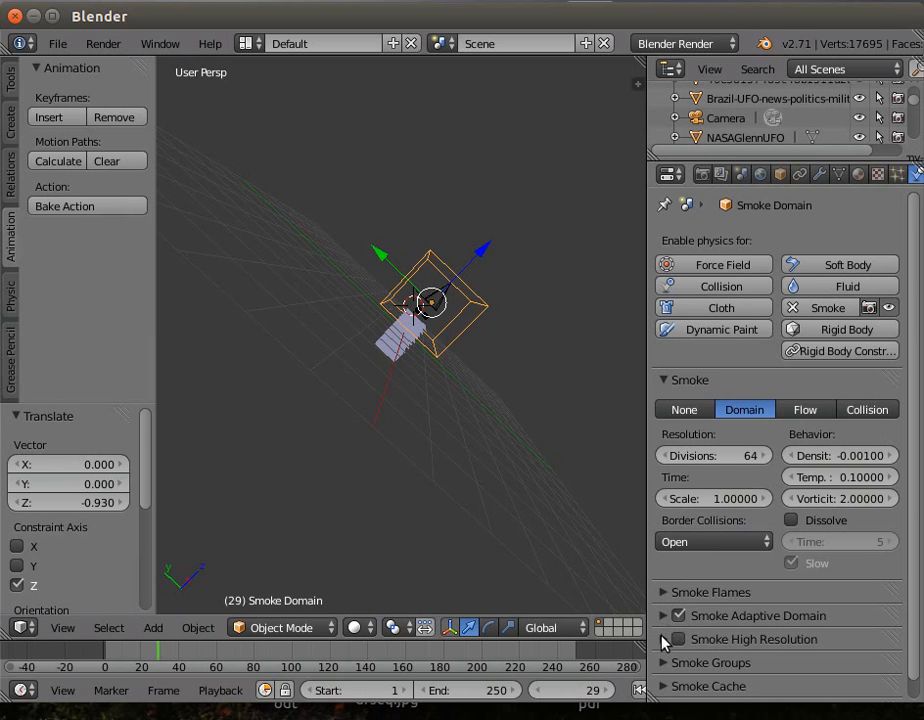
Enable Smoke High Resolution on the domain with 8 divisions and the FFT noise method
click(665, 639)
scroll(750, 620, down, 3)
scroll(752, 600, down, 1)
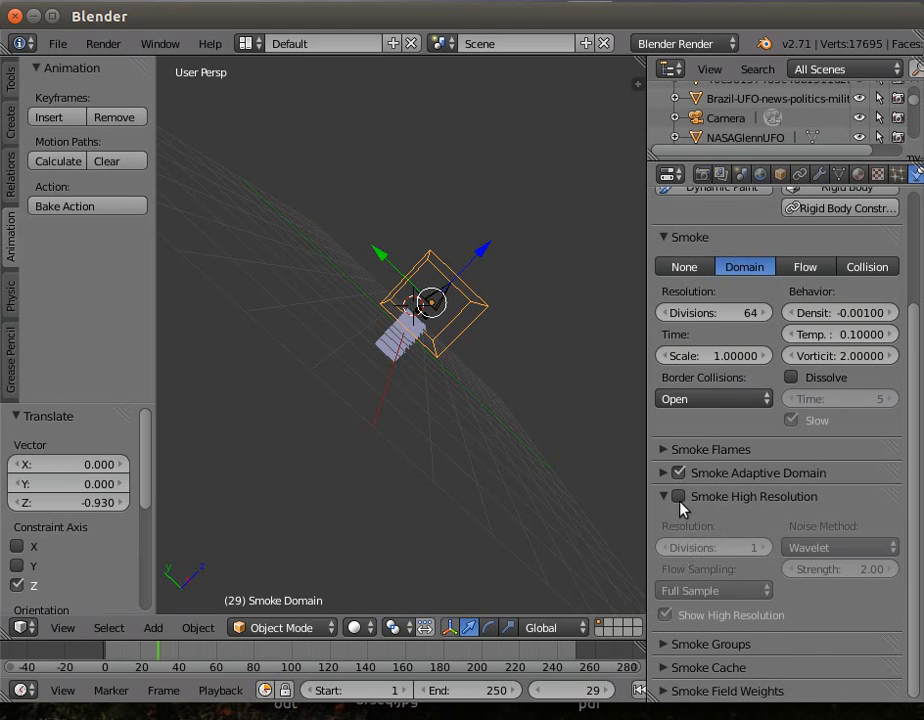
click(680, 497)
click(763, 549)
click(763, 549)
click(763, 549)
click(763, 549)
click(763, 549)
click(763, 549)
click(763, 549)
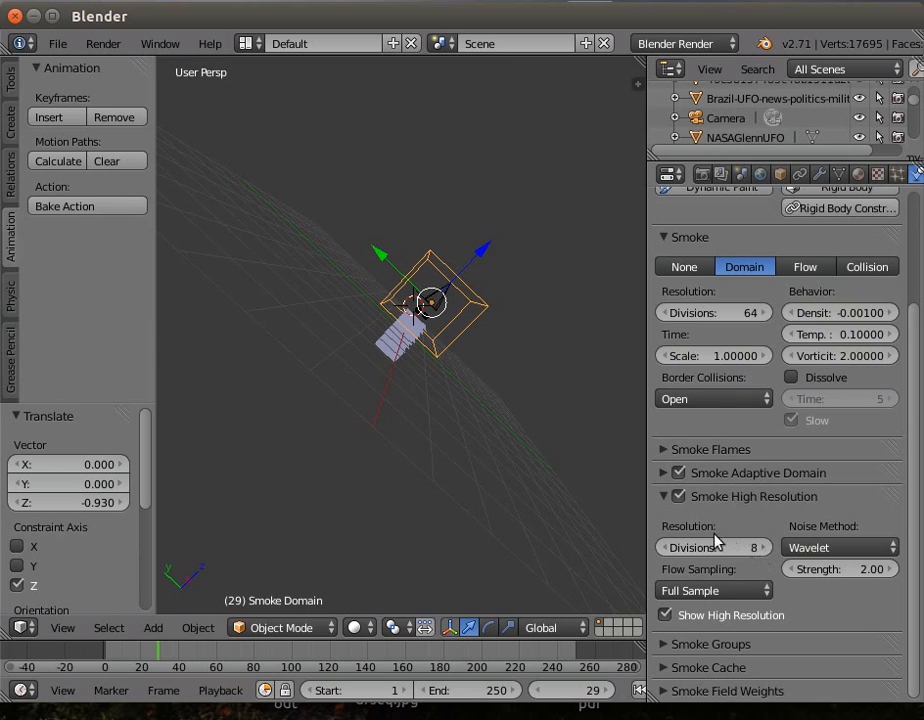
click(862, 548)
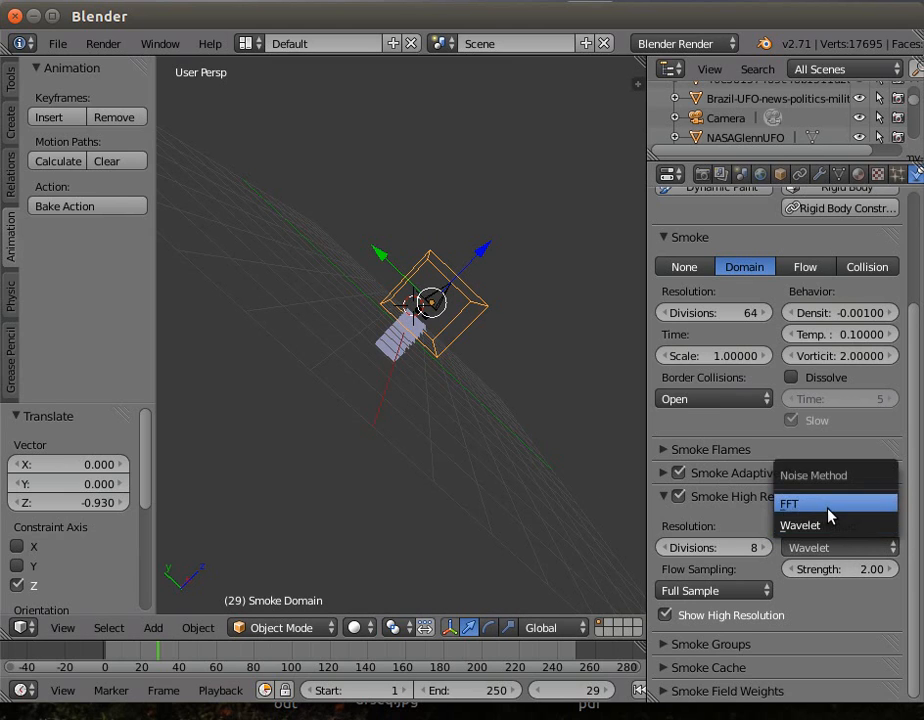
click(822, 504)
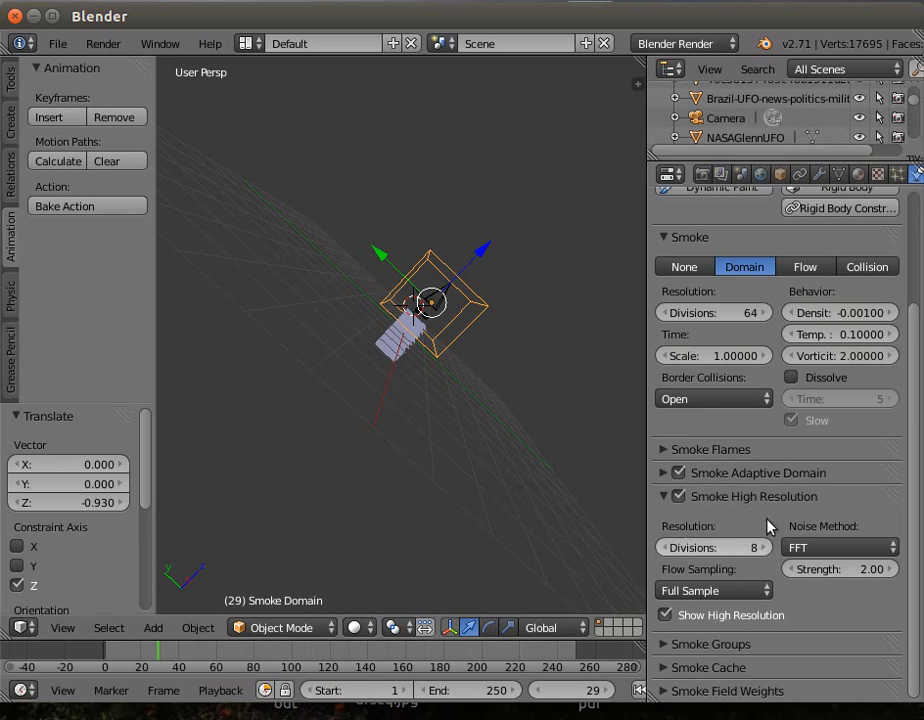
Expand the smoke domain's Smoke Cache settings and review the baking options
drag(914, 418, 920, 501)
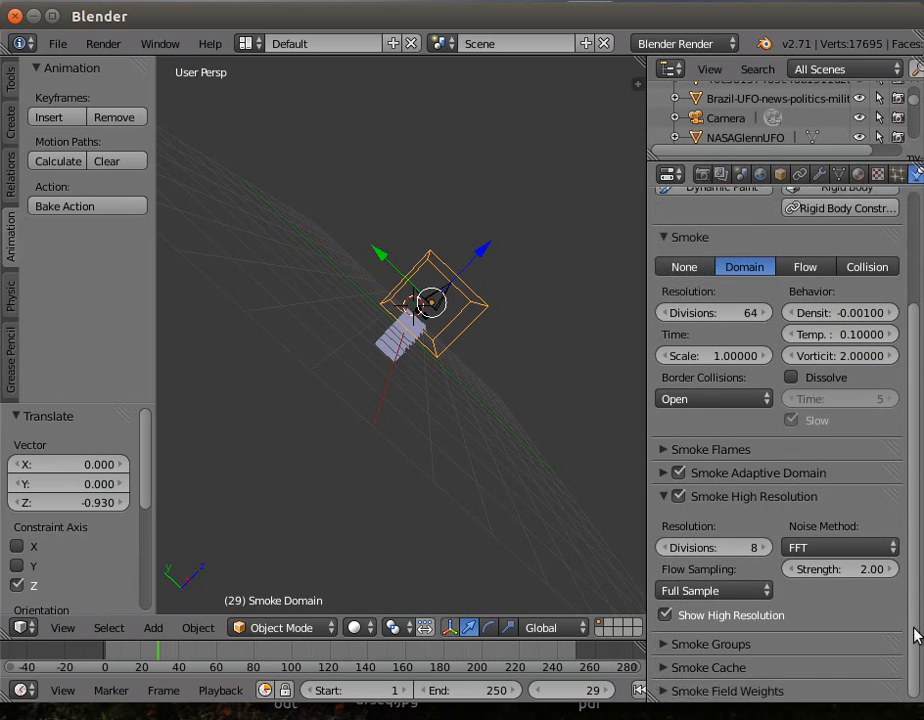
click(665, 668)
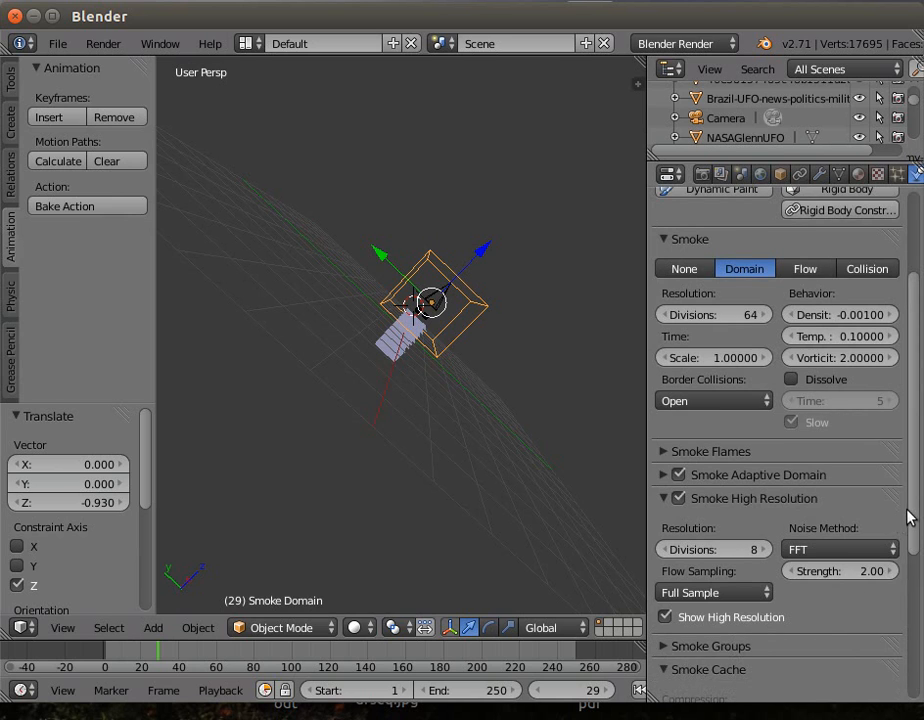
drag(918, 516, 916, 688)
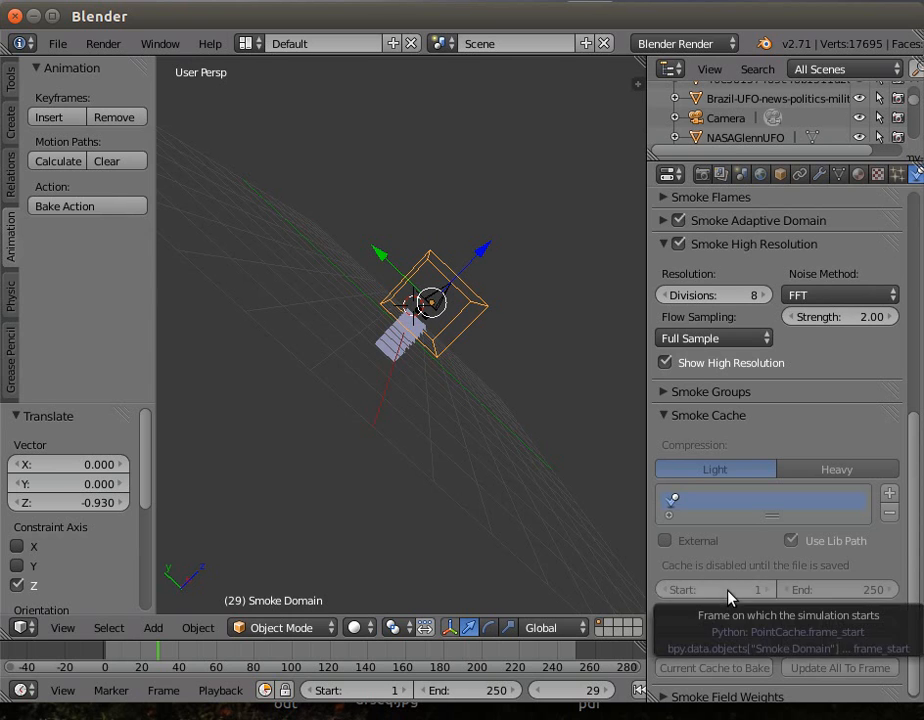
click(58, 44)
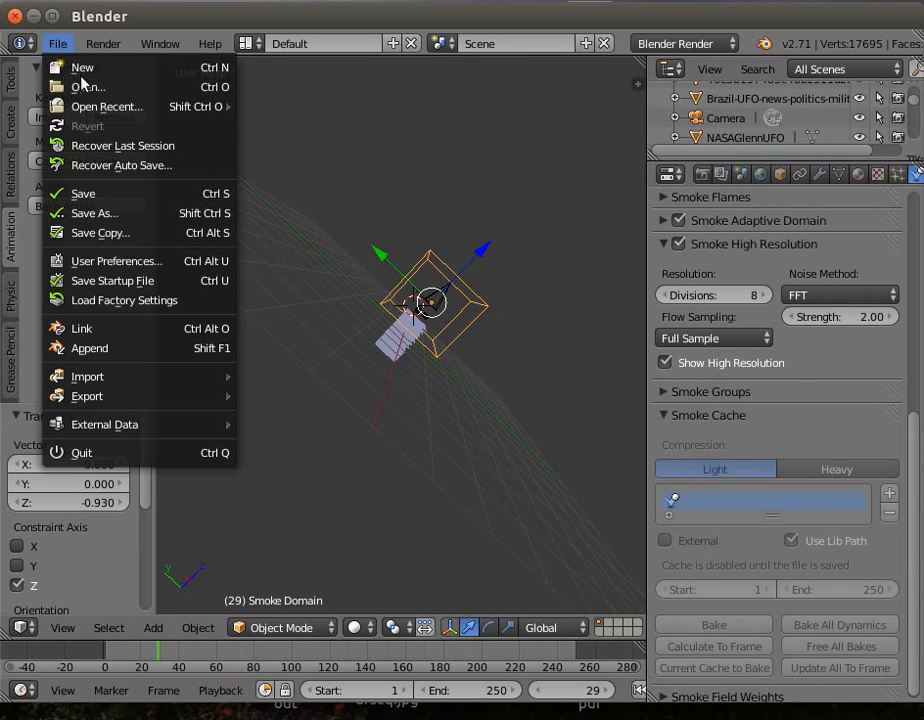
click(100, 213)
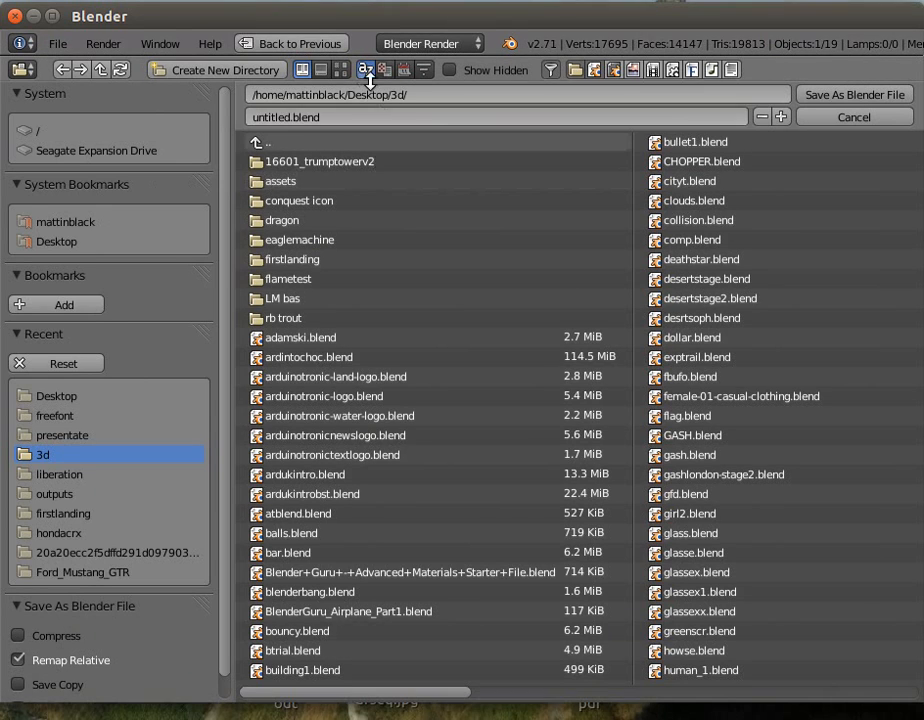
click(279, 120)
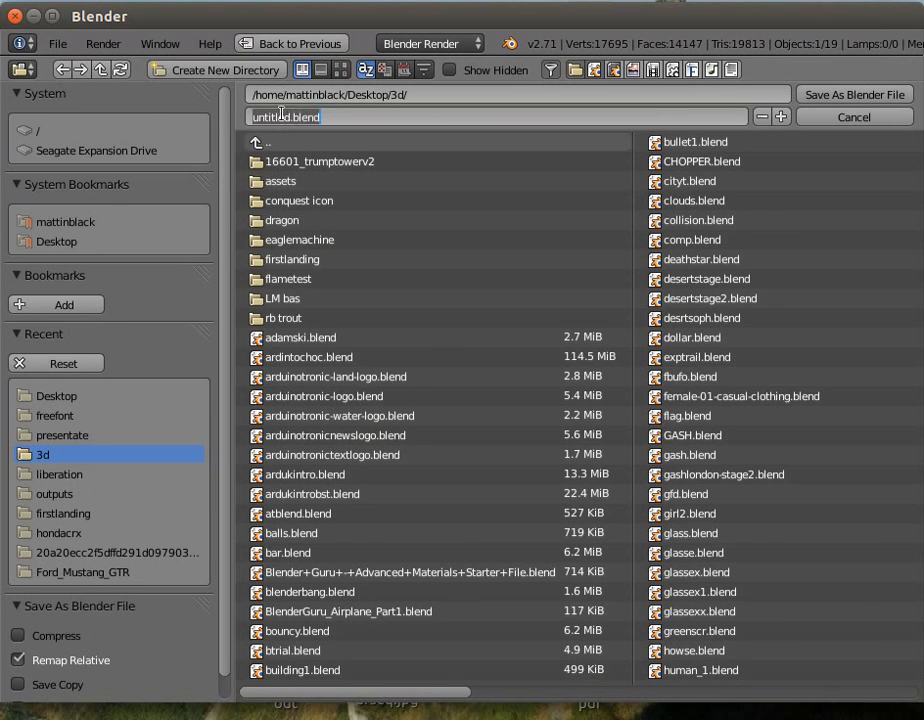
key(Escape)
click(290, 116)
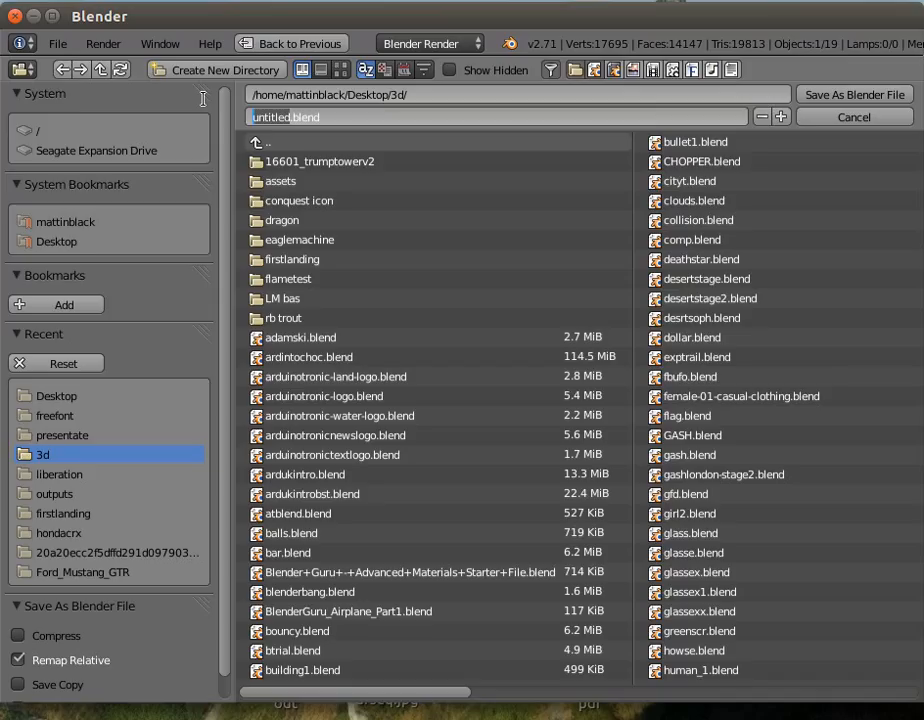
text(sli)
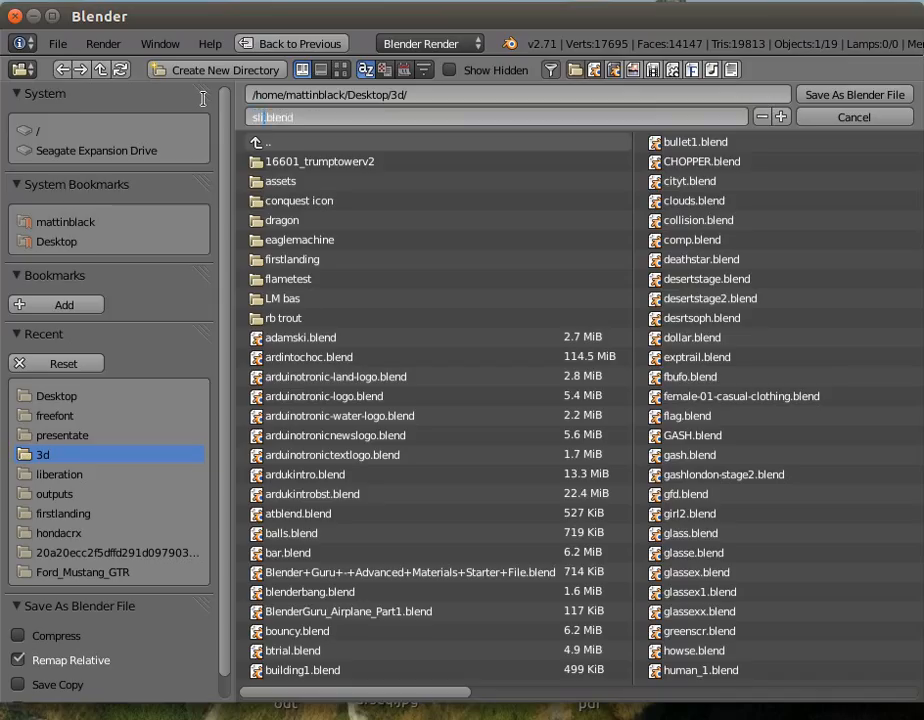
key(BackSpace)
key(BackSpace)
key(BackSpace)
click(853, 117)
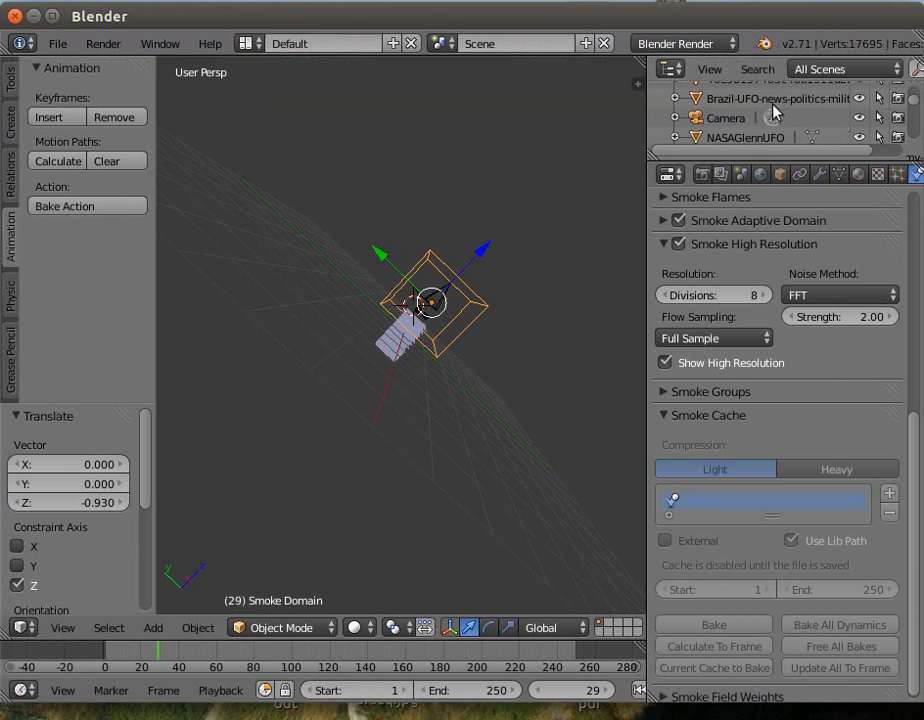
Save the project as slideshow2.blend in the Desktop/presentate folder
click(60, 43)
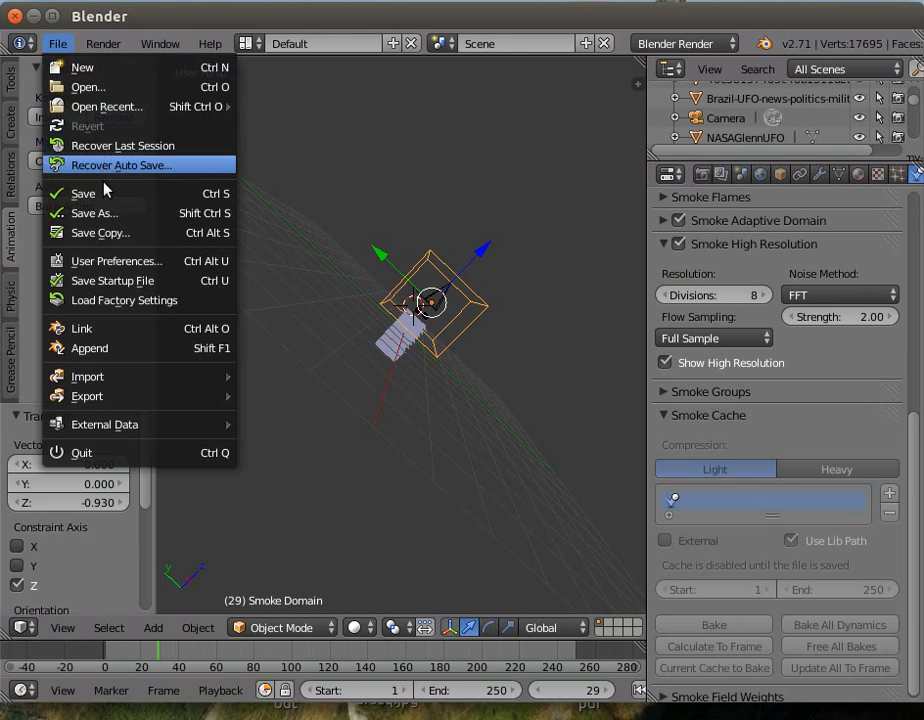
click(95, 213)
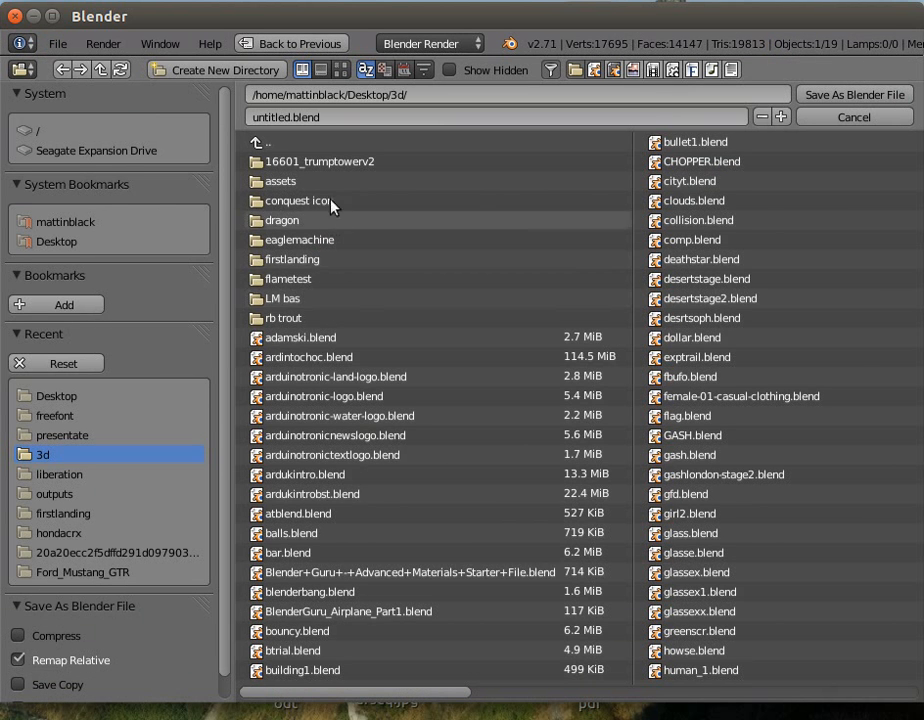
click(260, 142)
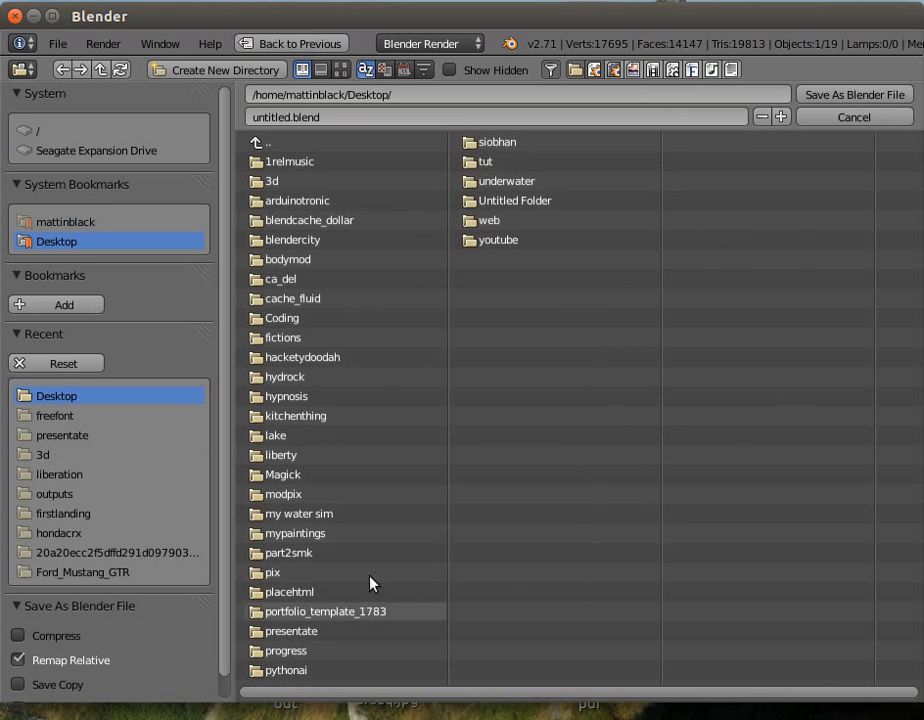
click(343, 631)
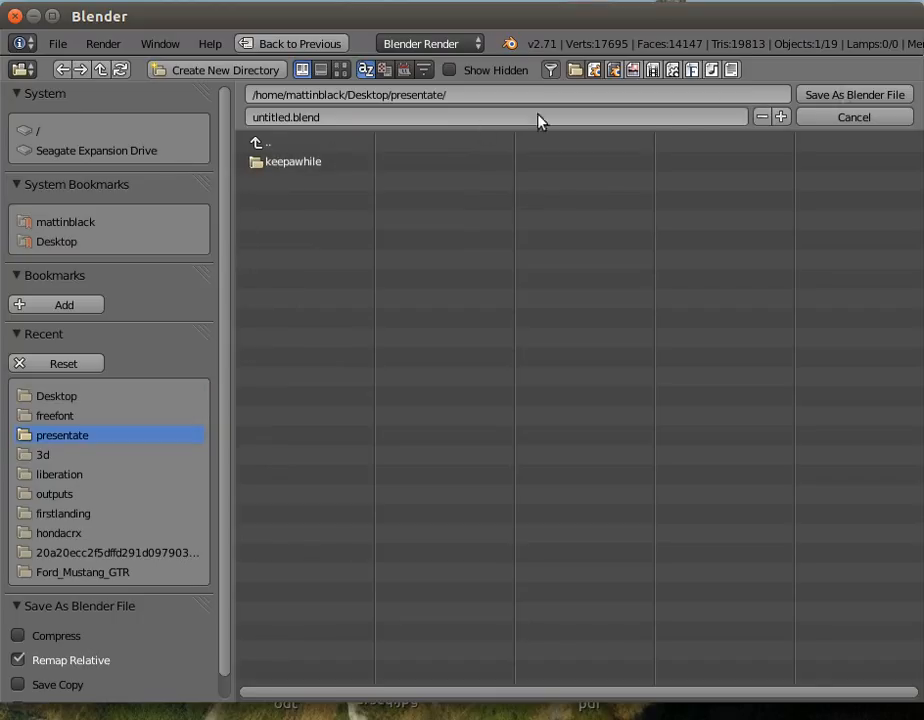
click(284, 117)
drag(288, 117, 171, 89)
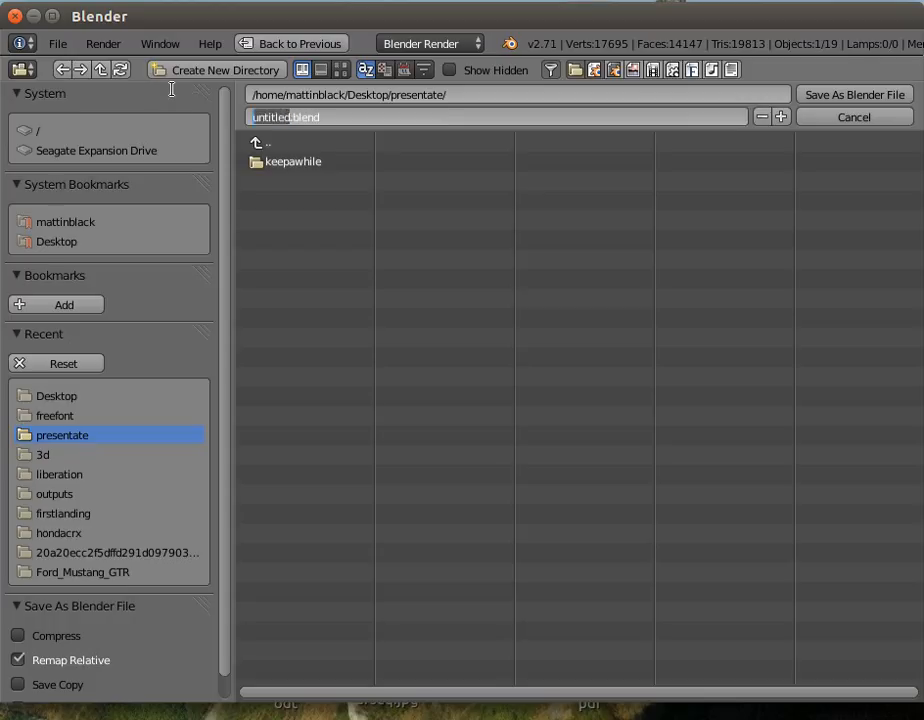
text(s)
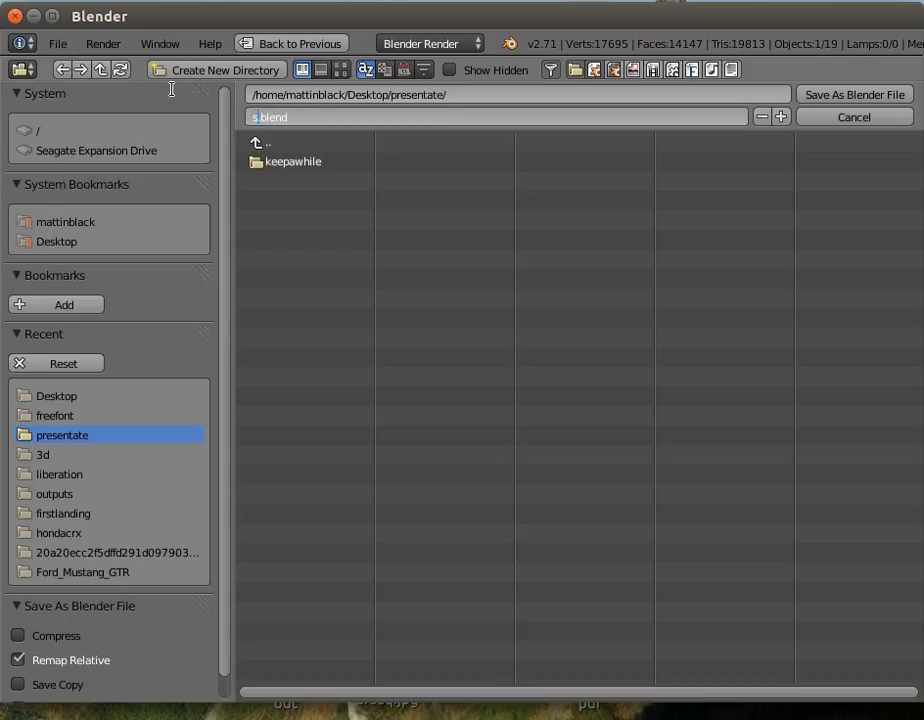
text(lideshow2)
key(Return)
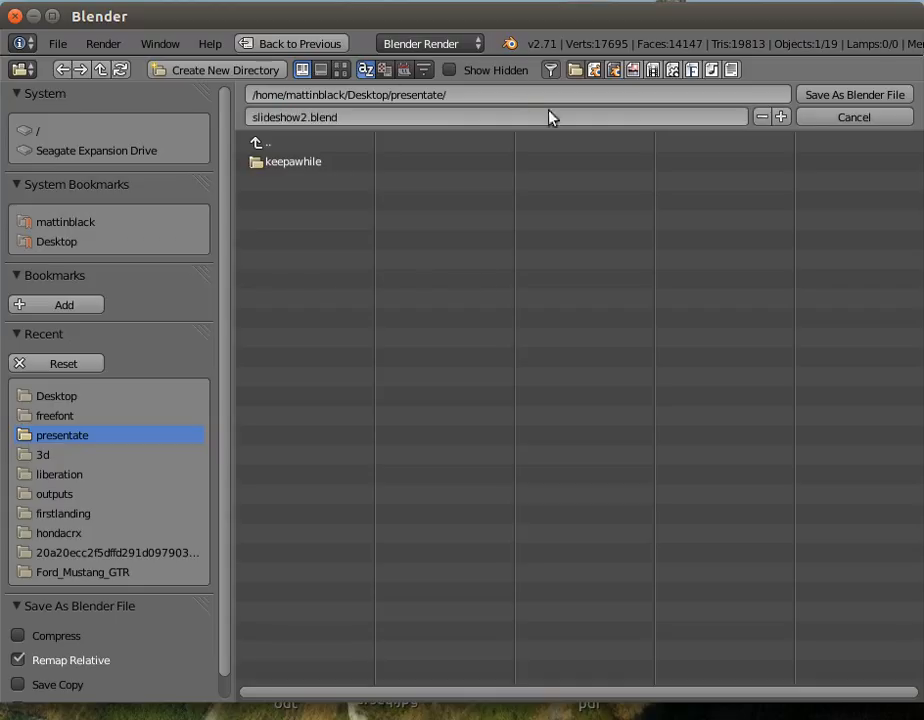
click(843, 95)
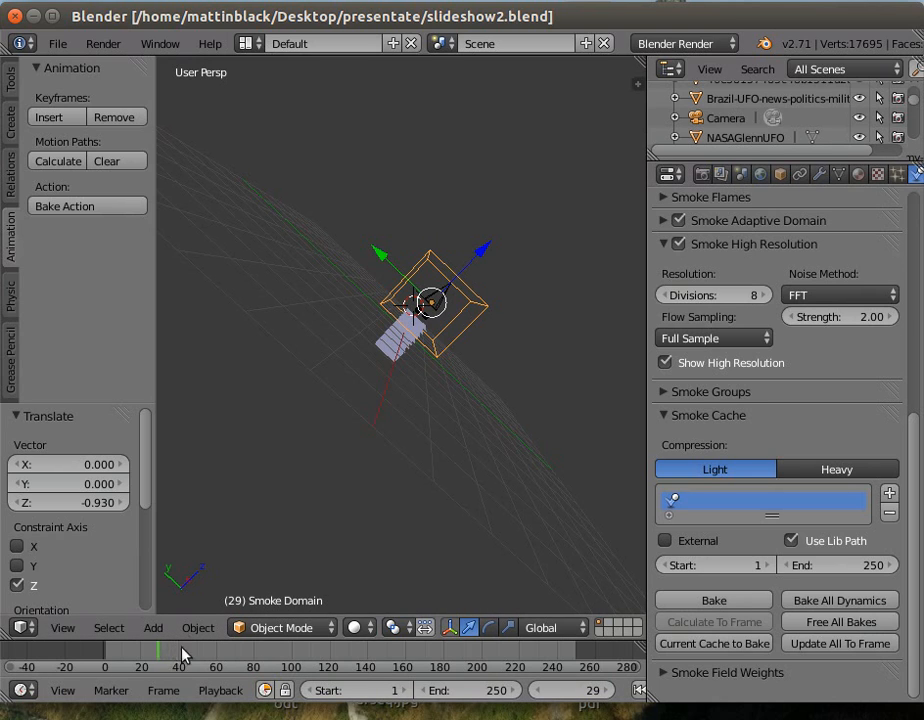
Set the smoke cache range to frames 28 through 110 and bake the smoke simulation
click(708, 567)
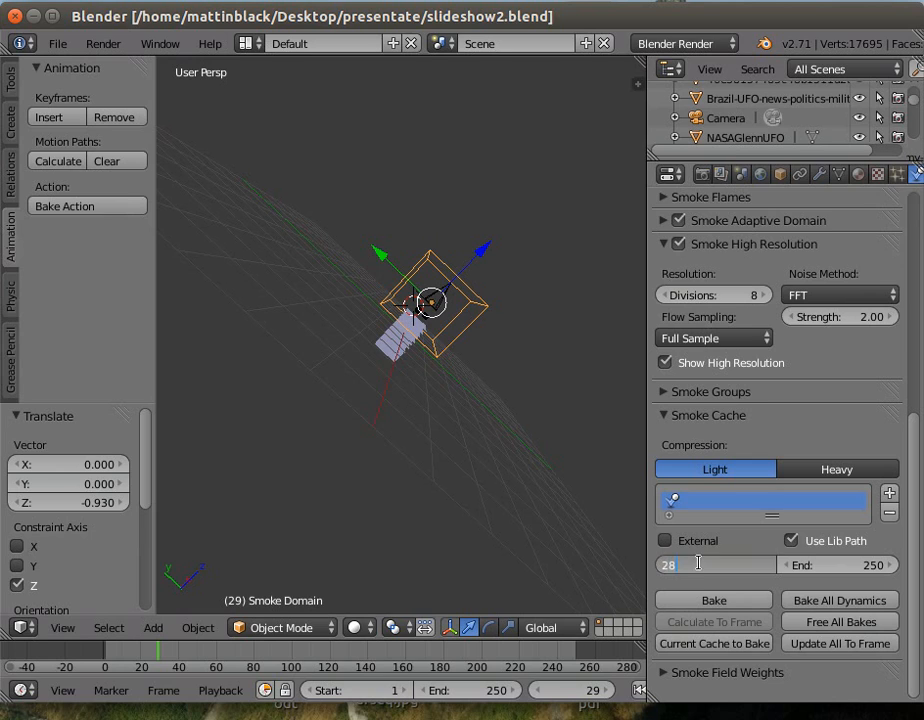
key(Return)
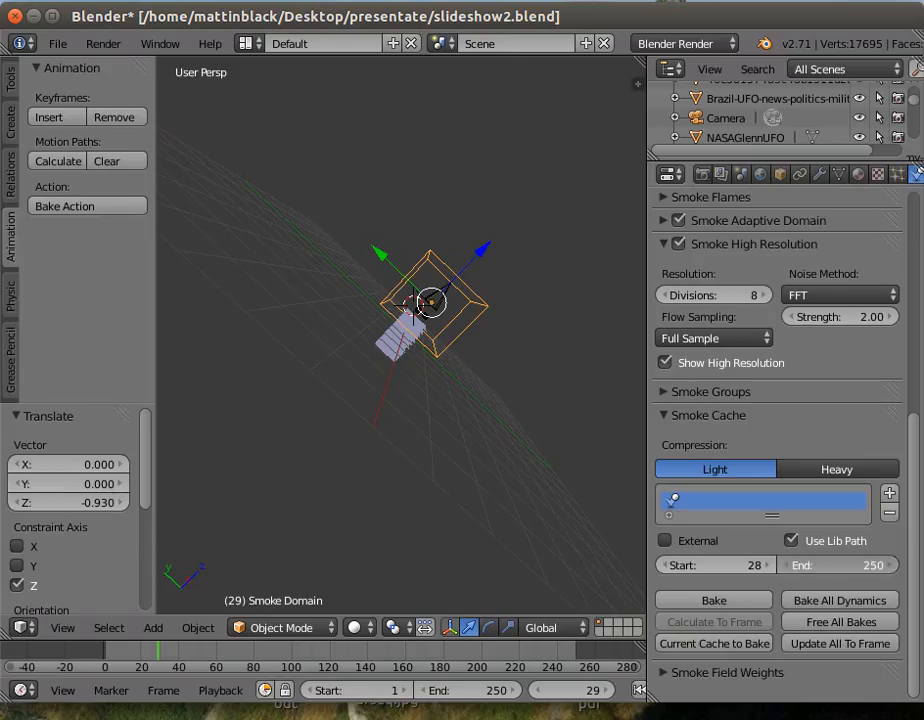
click(845, 563)
text(110)
key(Return)
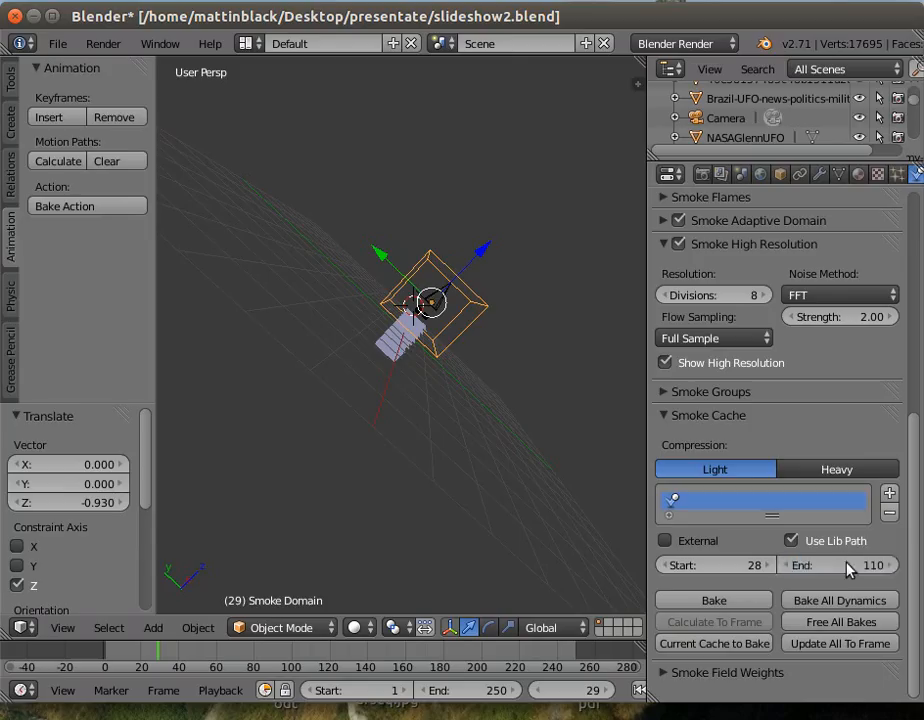
click(713, 601)
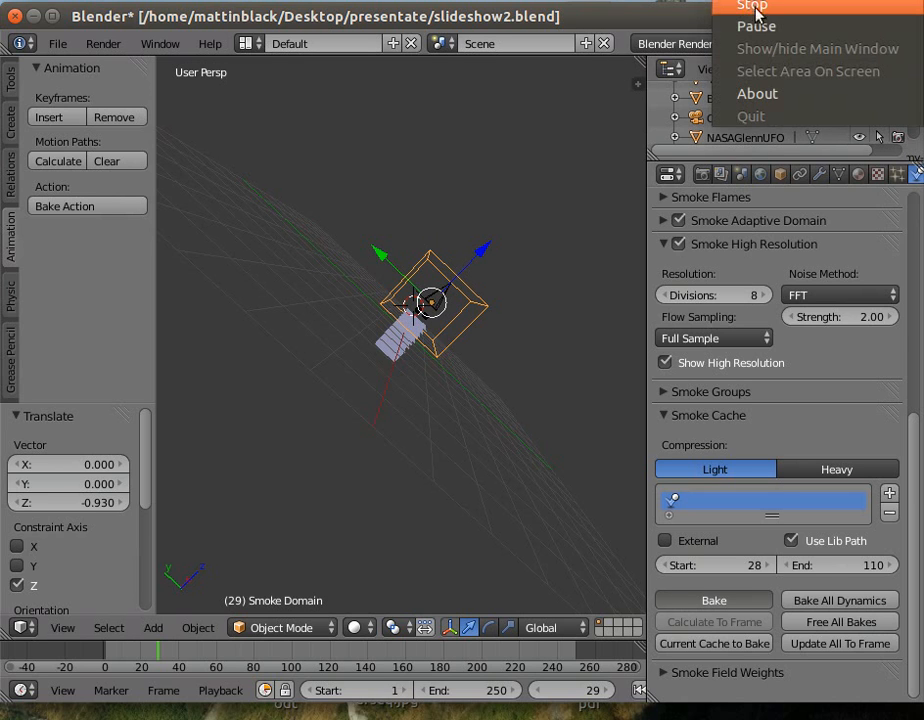
click(755, 4)
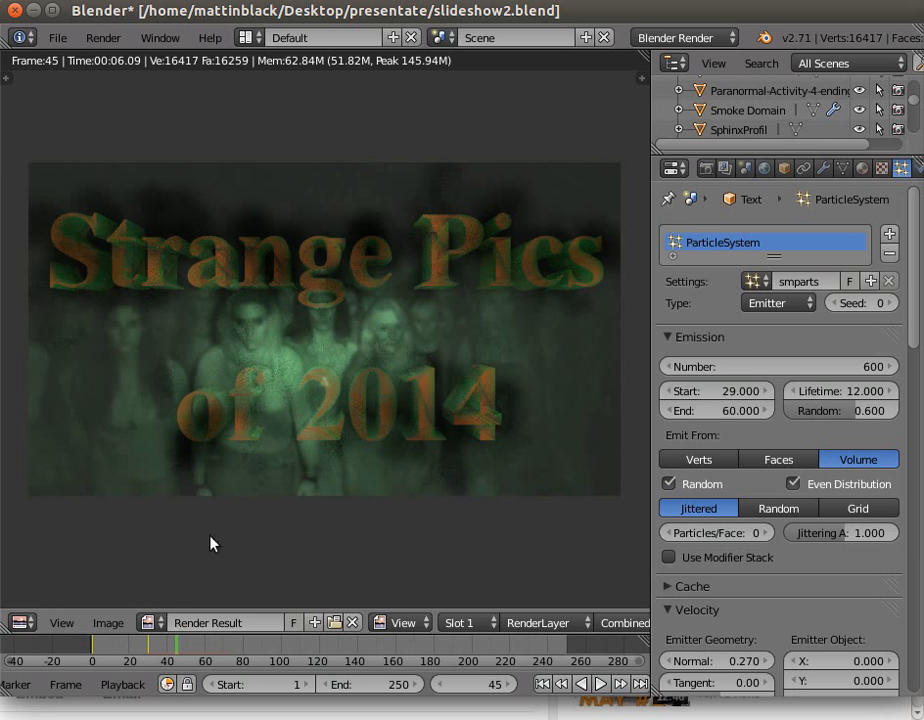
Make the material of the Paranormal-Activity picture plane behind the title text Shadeless
click(96, 40)
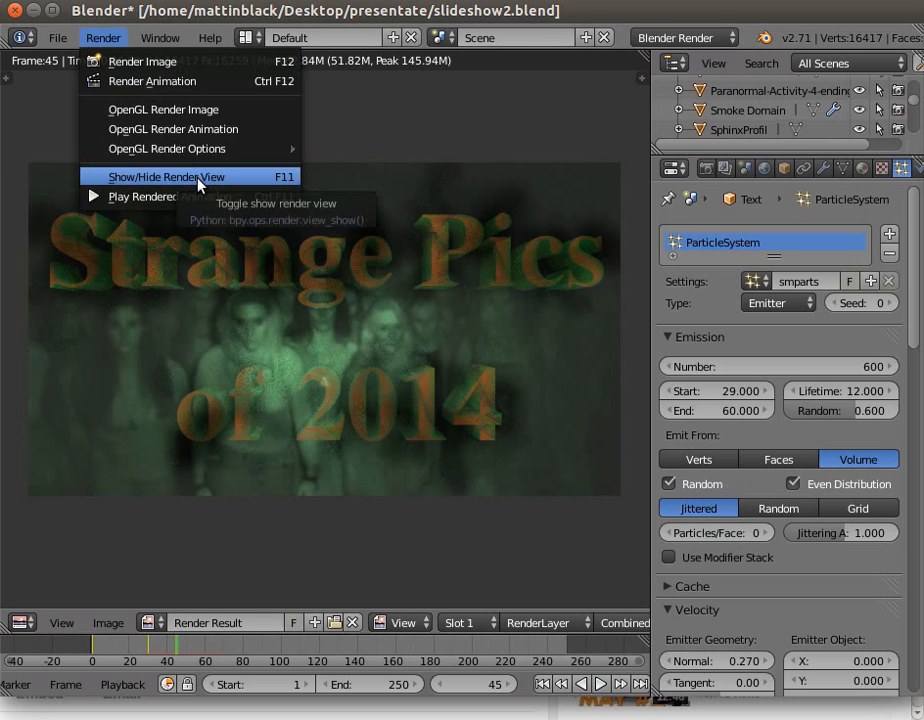
click(198, 178)
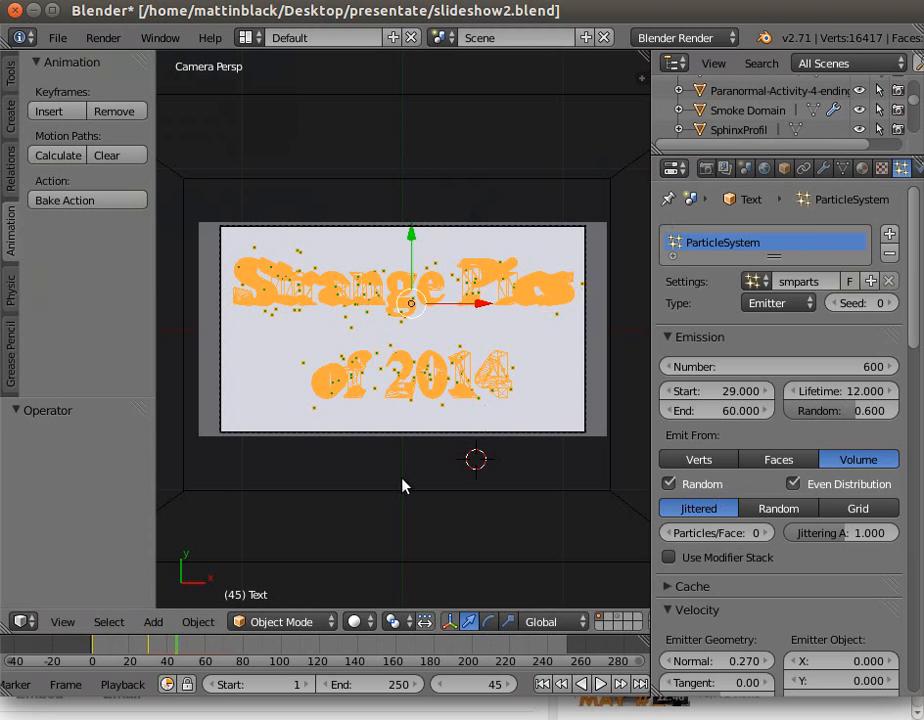
middle_drag(417, 493, 378, 471)
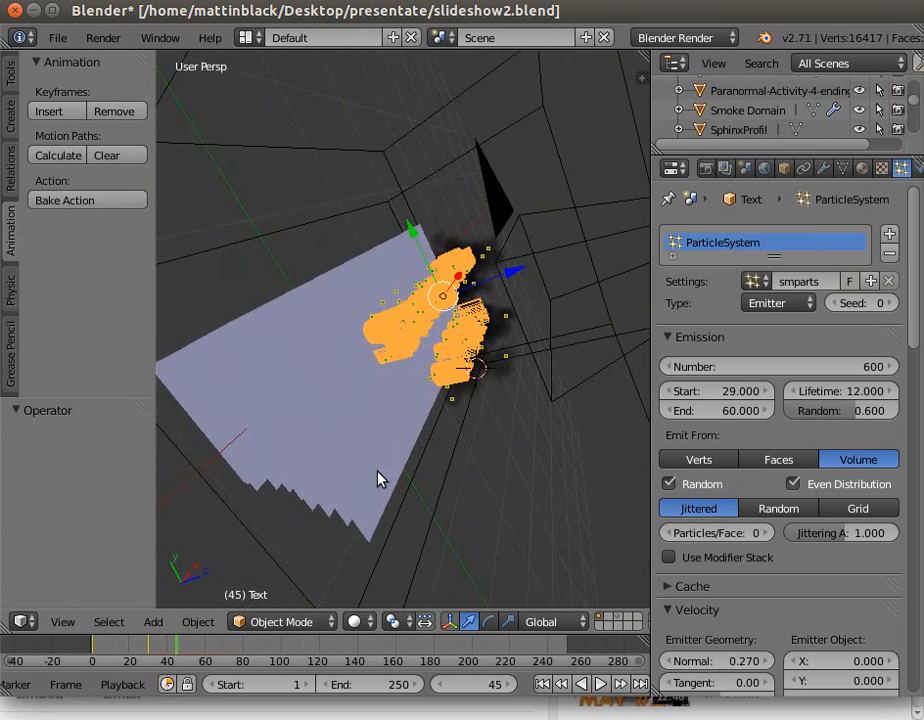
right_click(378, 471)
right_click(376, 480)
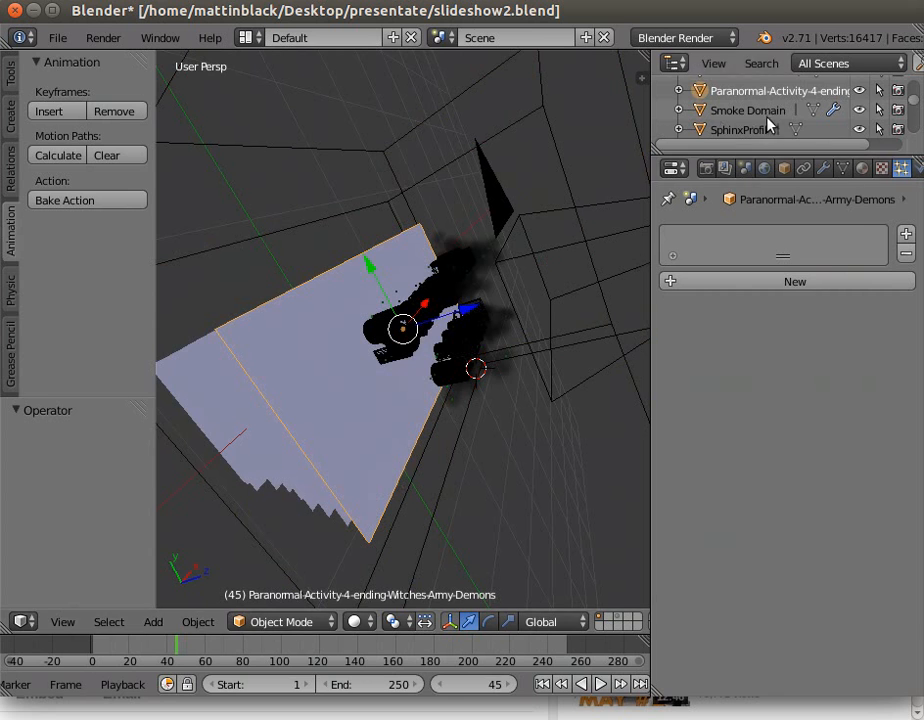
click(863, 169)
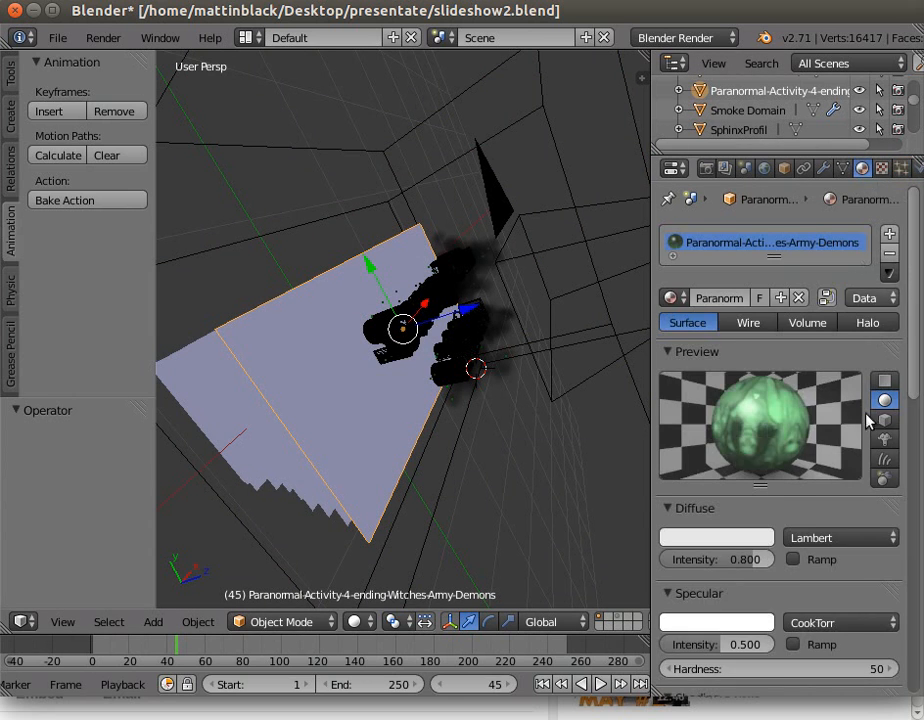
scroll(751, 546, down, 6)
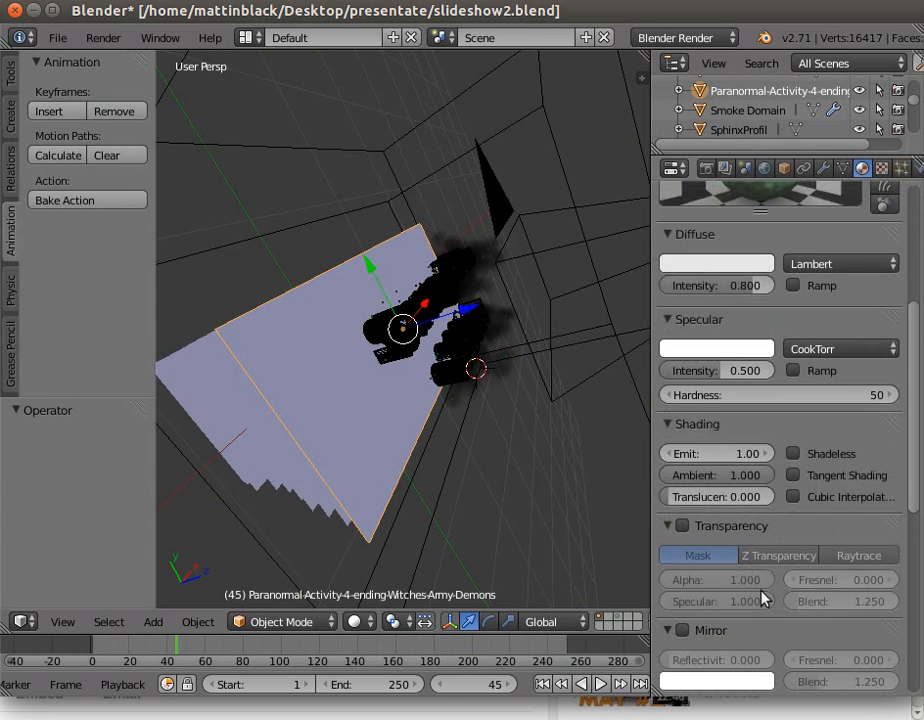
scroll(770, 612, down, 5)
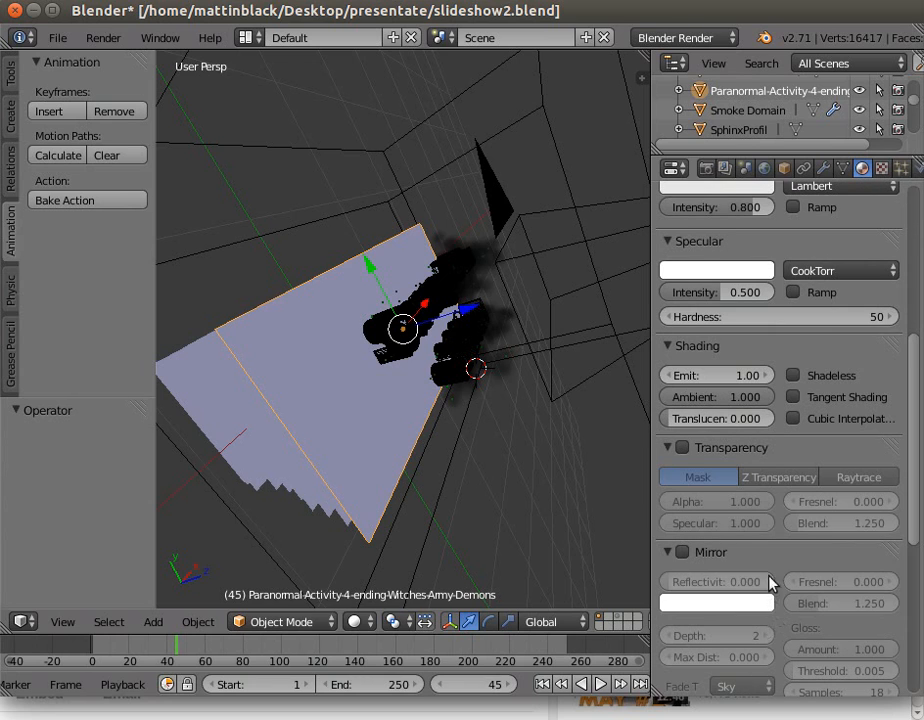
click(793, 376)
Render frame 45 from the camera to check the title and background, and return to the 3D view
middle_drag(523, 502, 427, 526)
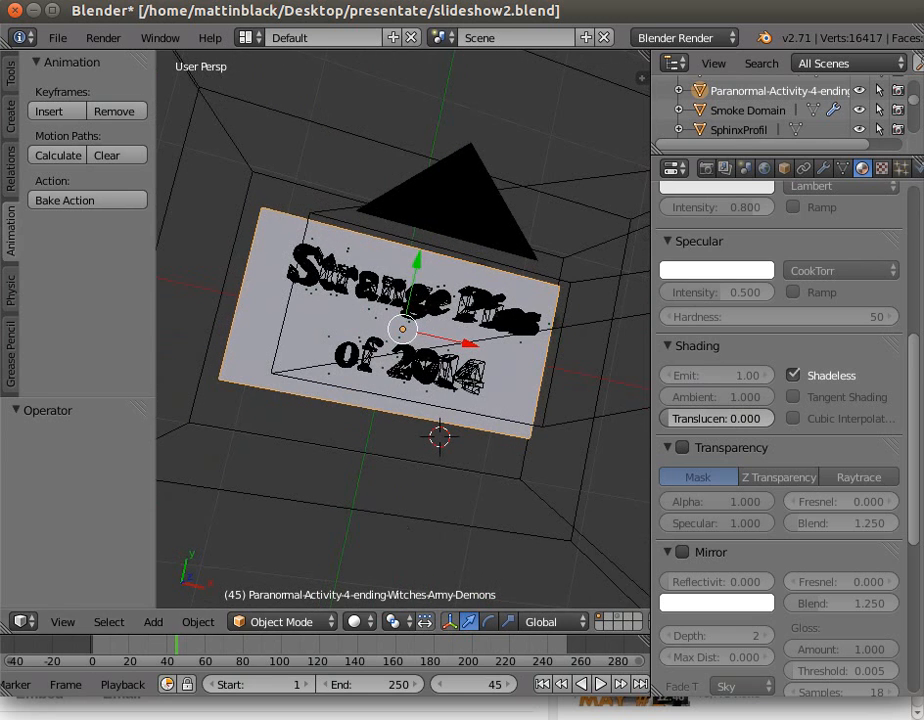
click(62, 622)
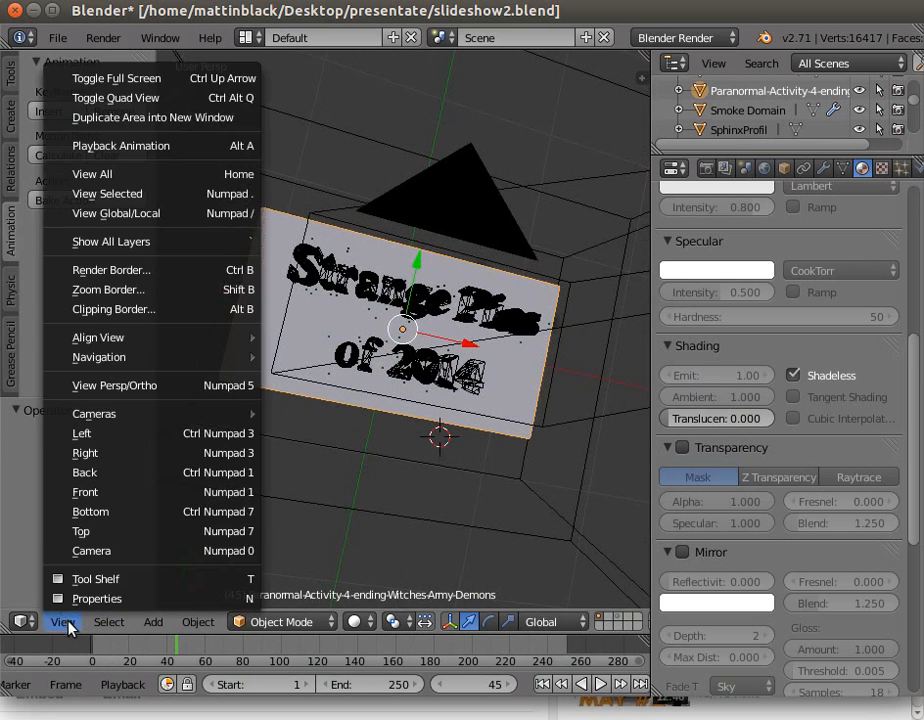
click(105, 550)
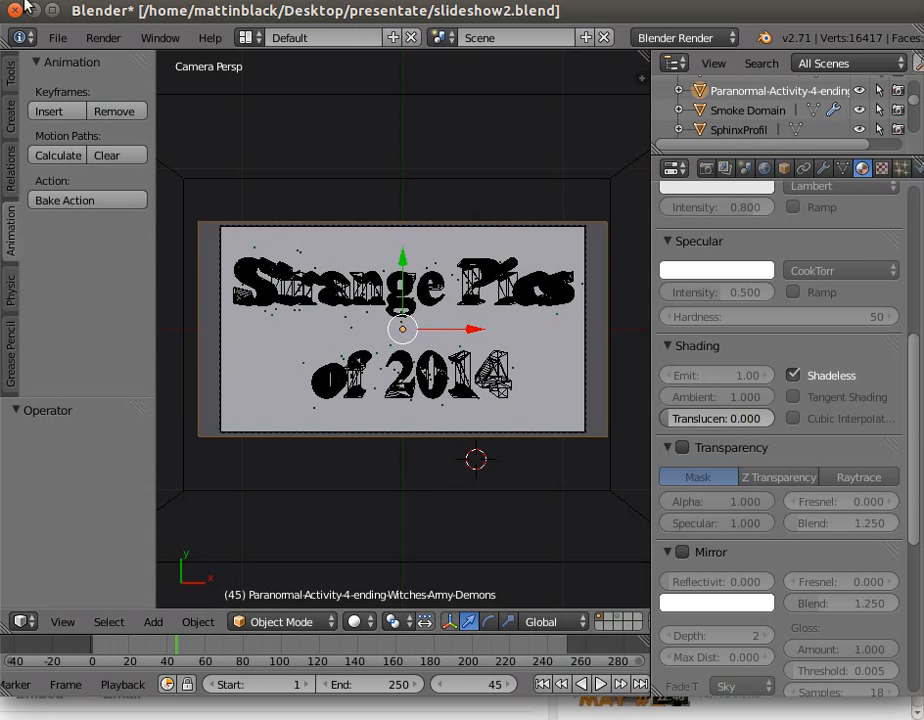
click(104, 40)
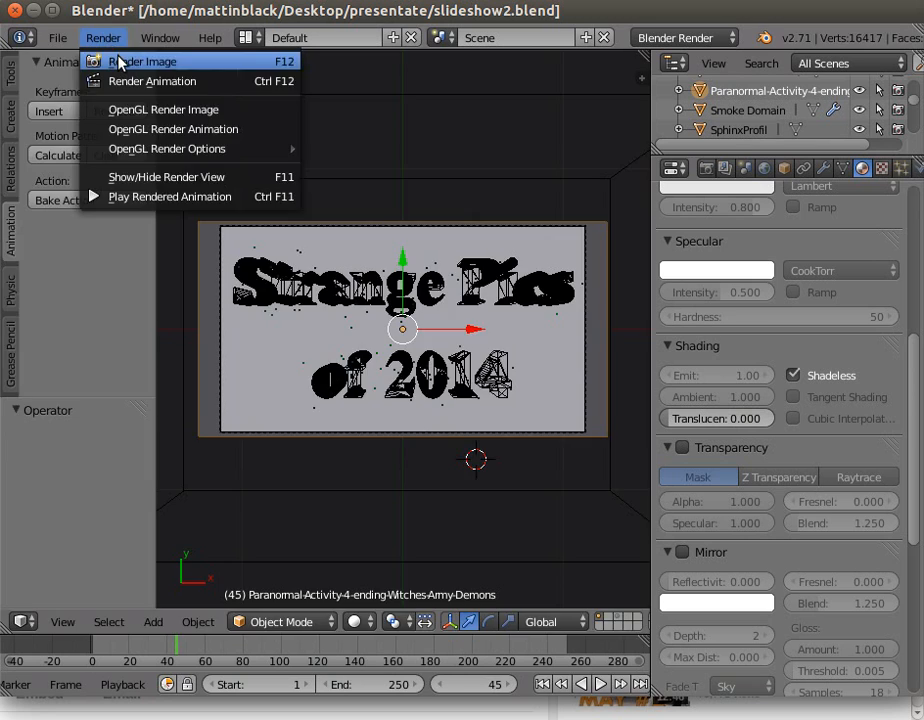
click(119, 63)
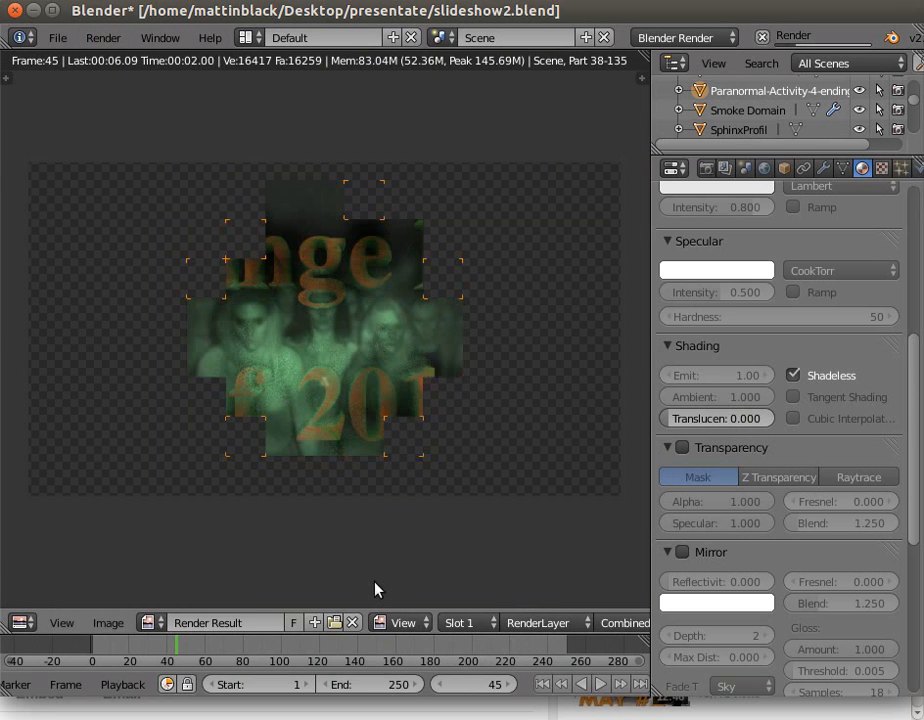
click(104, 40)
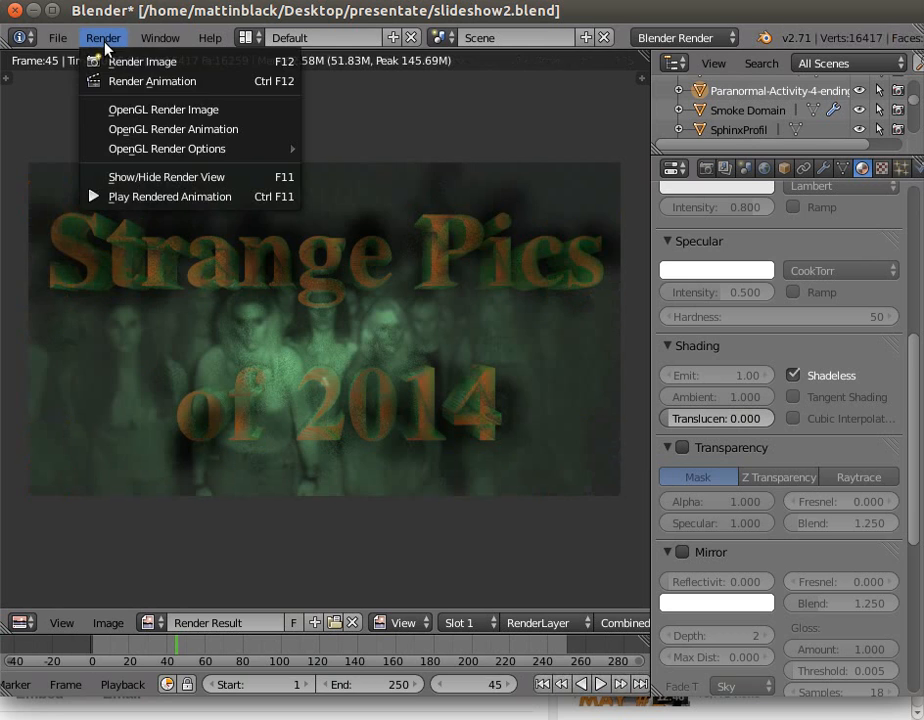
click(200, 177)
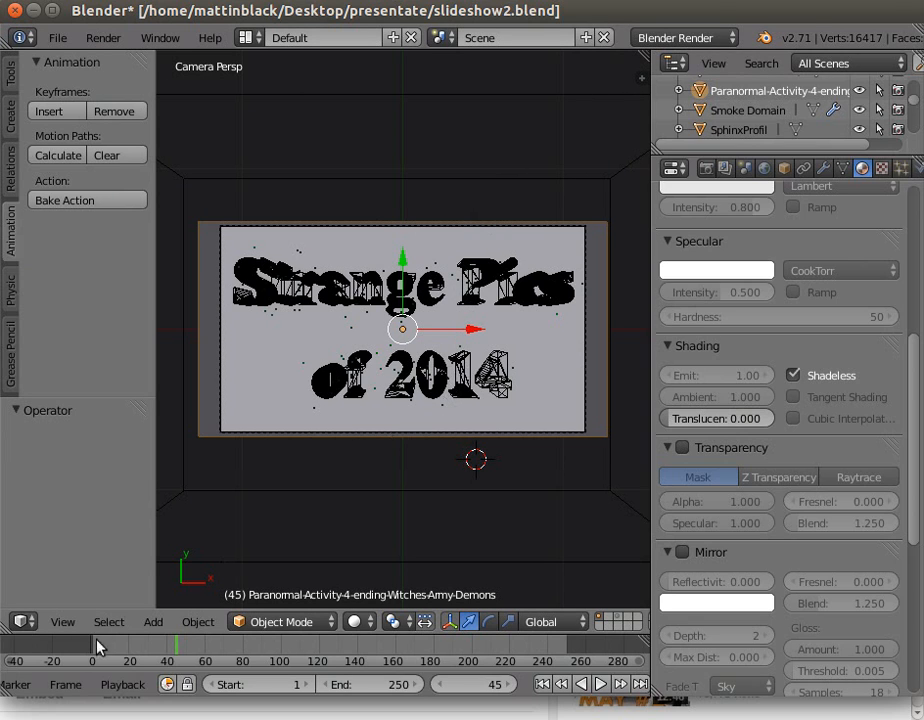
Add a spot lamp to the scene and raise it about 1.09 units along the Z axis
click(159, 621)
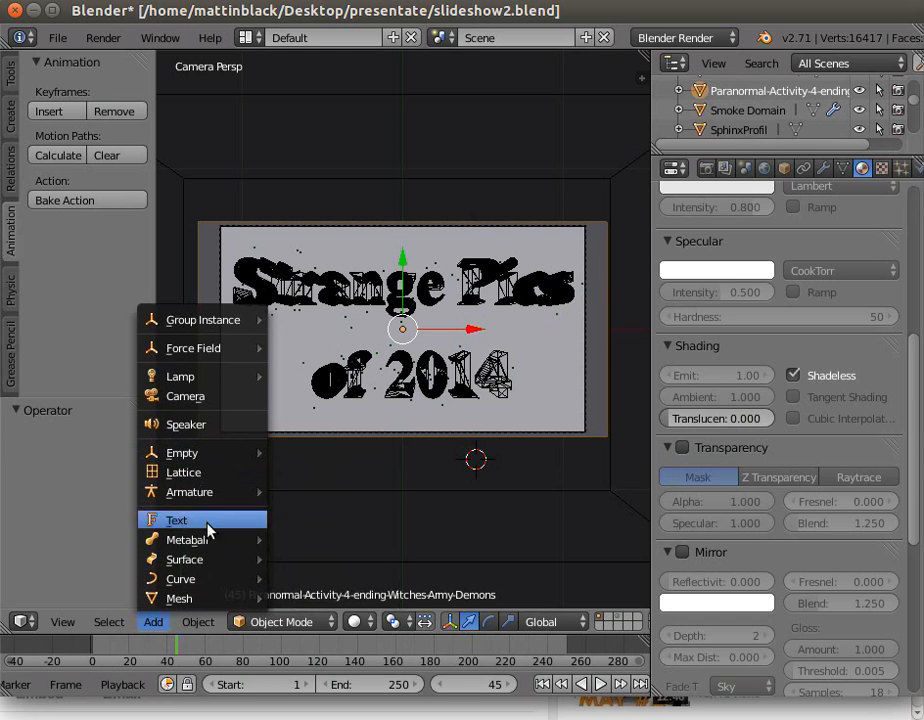
mouse_move(227, 379)
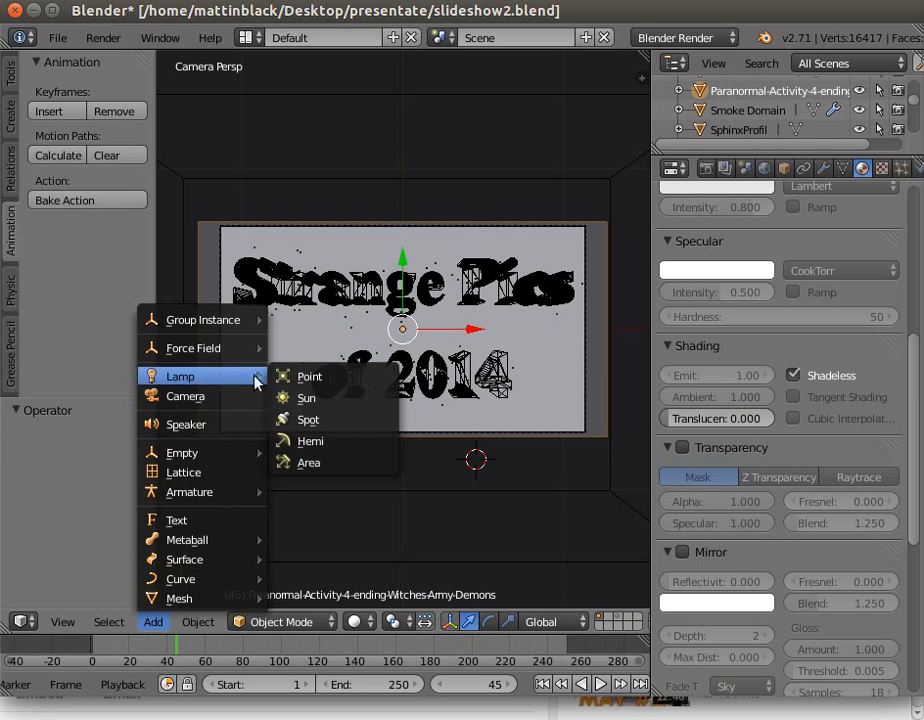
click(331, 427)
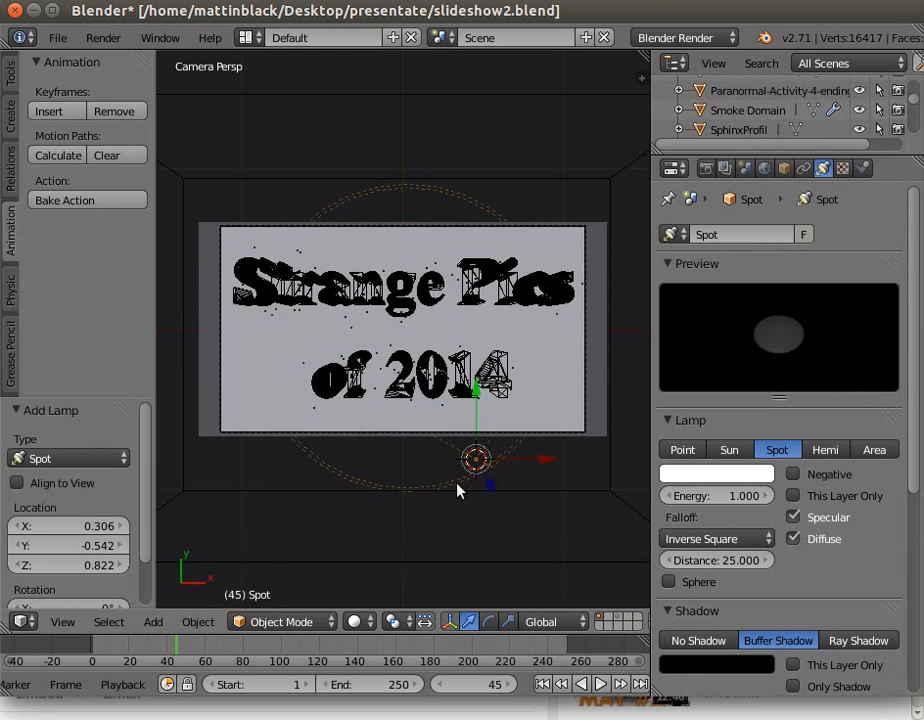
scroll(430, 503, down, 2)
middle_drag(419, 497, 413, 320)
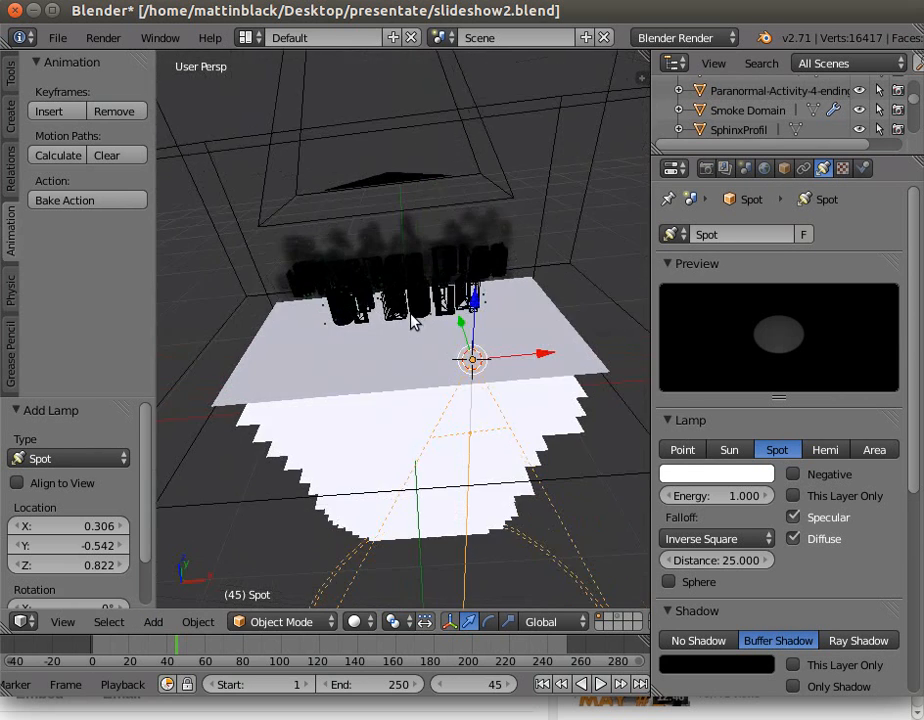
drag(480, 295, 520, 466)
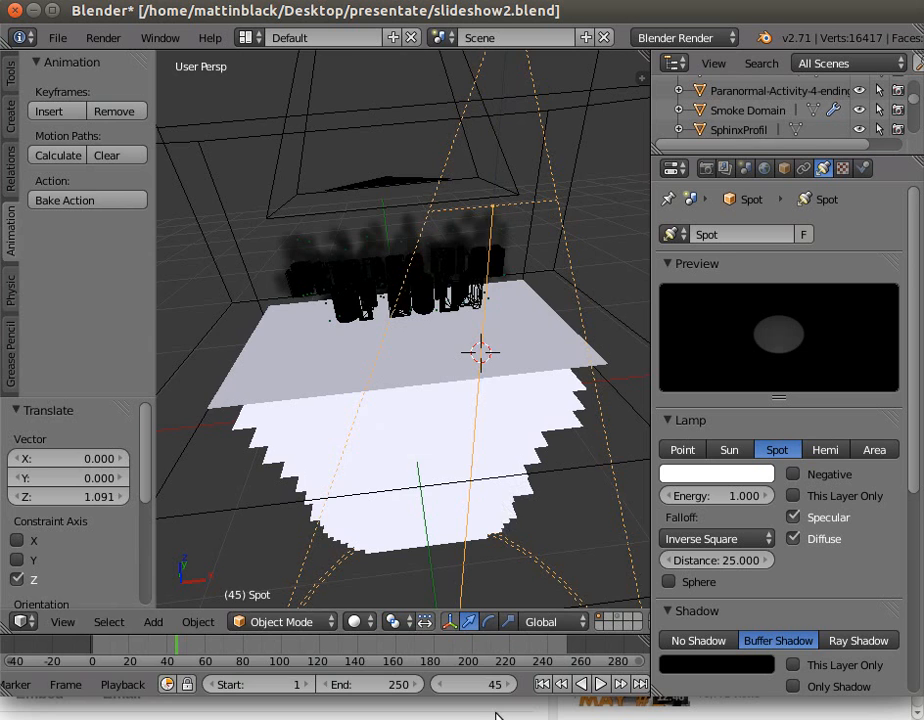
Move the spot lamp about 1.36 units along Y and about 1.03 units along X, away from the title
scroll(417, 510, down, 4)
middle_drag(452, 464, 429, 13)
drag(445, 338, 528, 148)
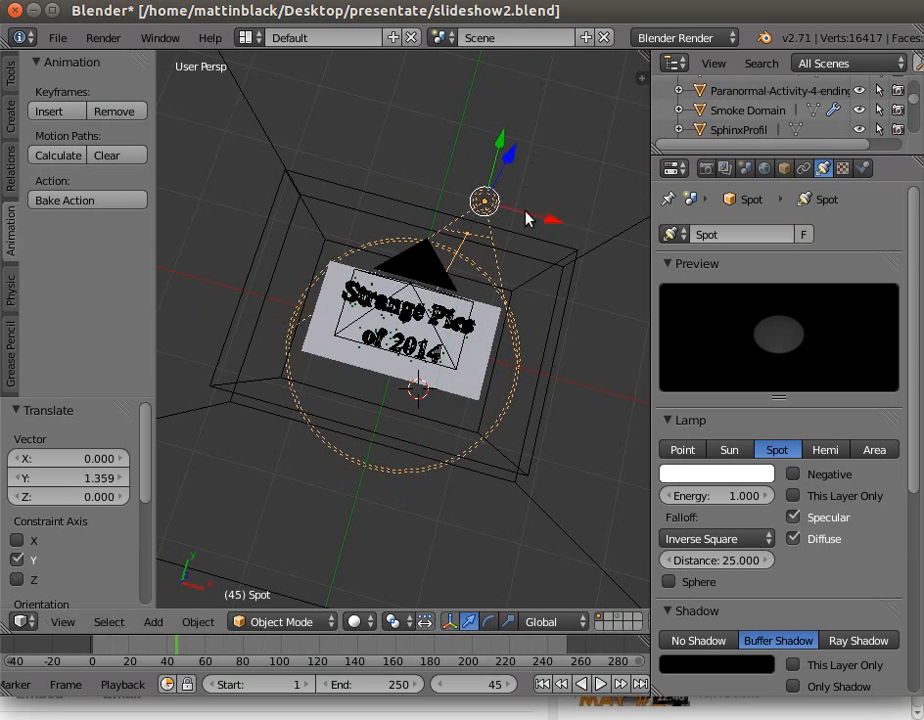
drag(563, 228, 618, 242)
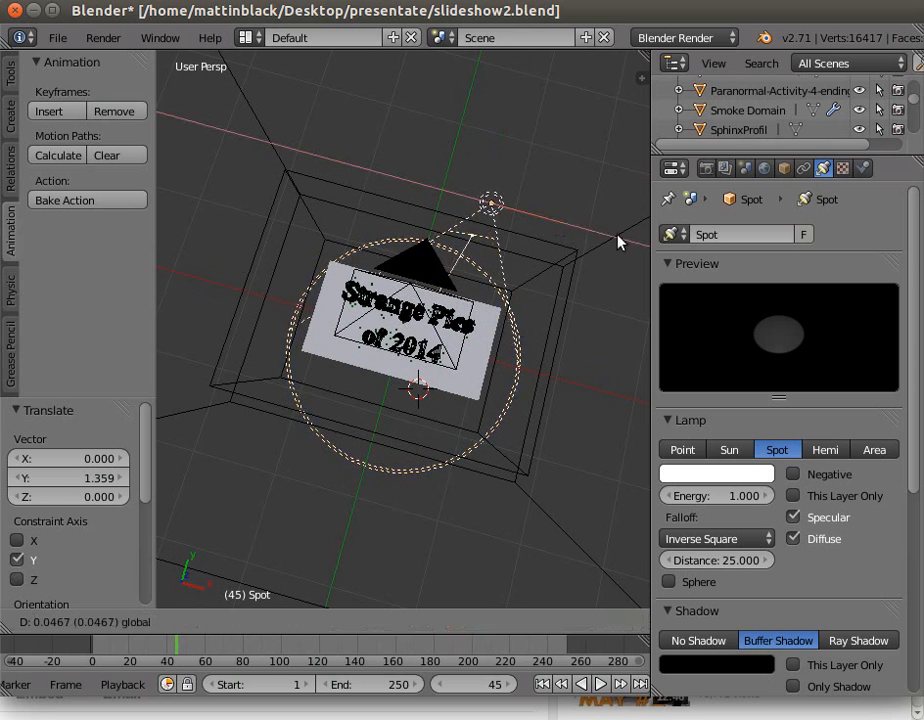
click(239, 254)
middle_drag(299, 513, 329, 435)
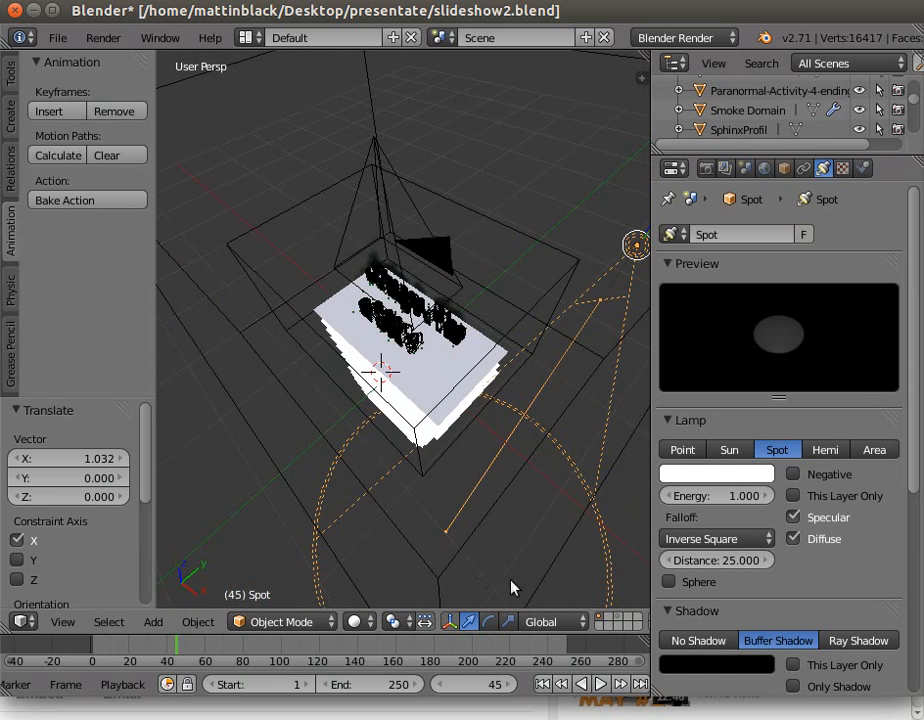
Turn on the display of the spot lamp's cone
scroll(880, 470, down, 8)
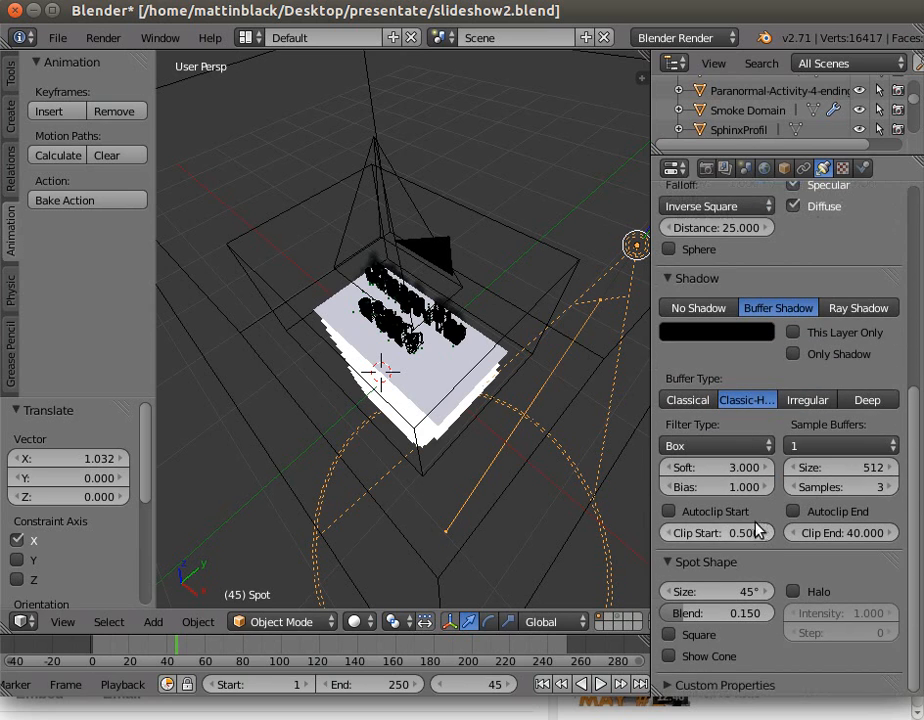
click(667, 657)
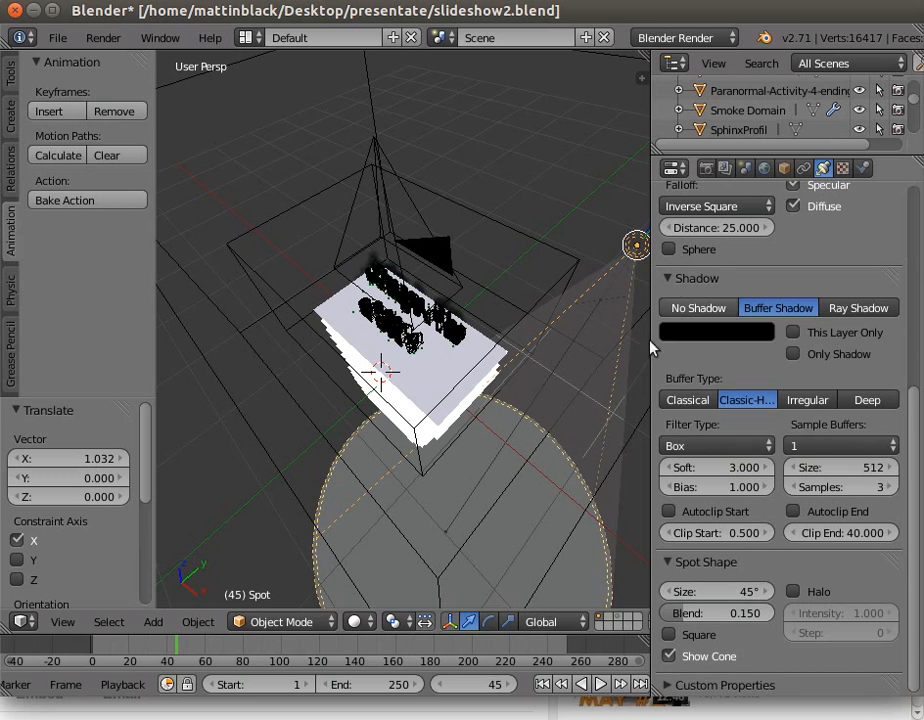
Try to rotate the spot lamp about 28.6° around the global Y axis
click(490, 623)
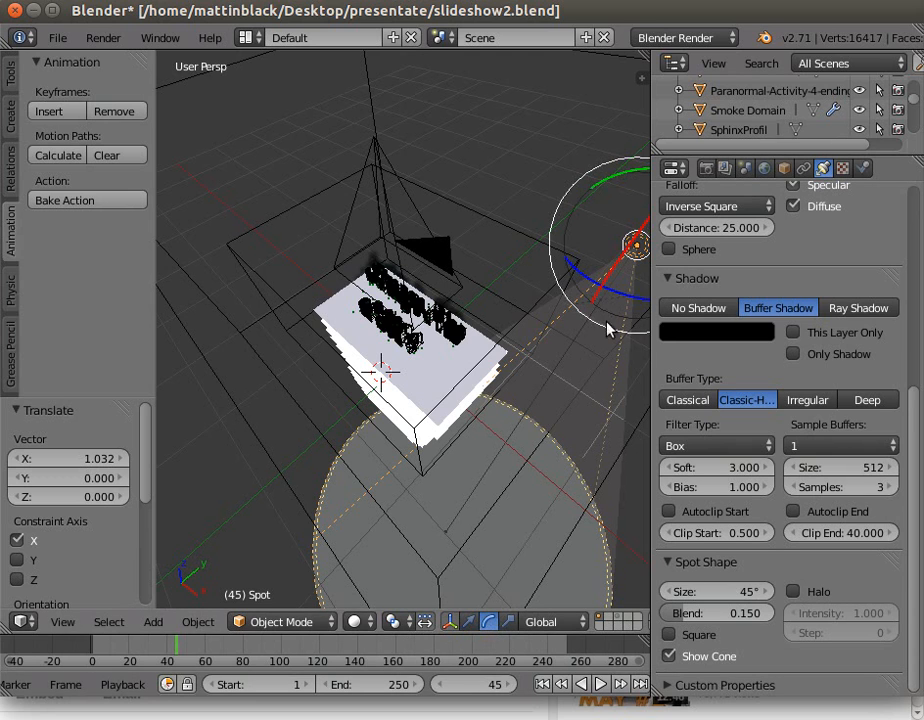
middle_drag(584, 344, 584, 254)
drag(590, 235, 575, 279)
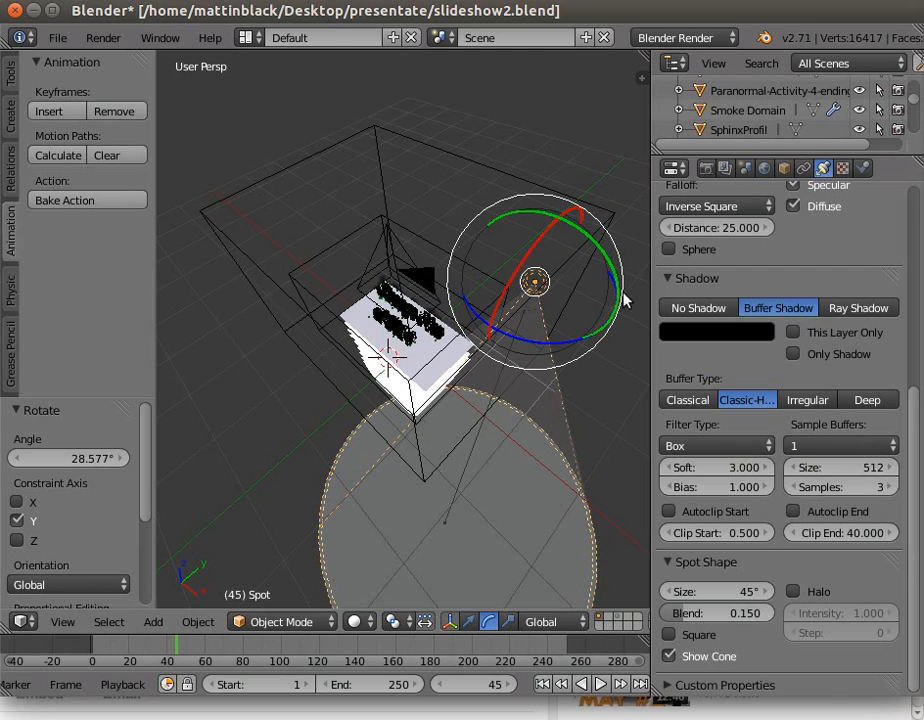
Set the spot lamp's rotation to about 46° on Y and 38° on Z so its cone covers the title
click(784, 168)
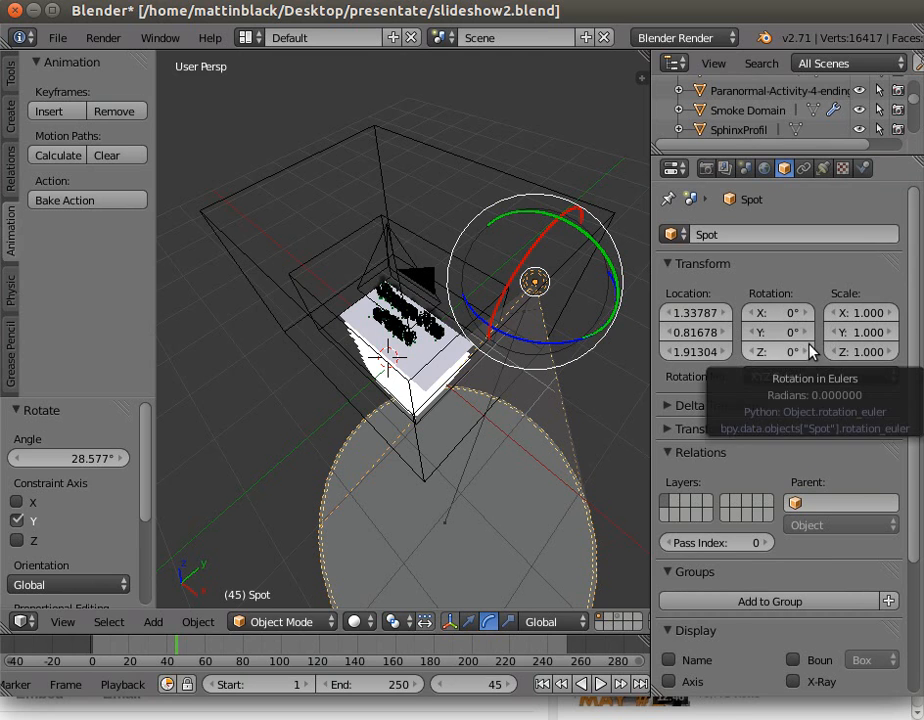
drag(790, 332, 818, 332)
drag(762, 354, 780, 334)
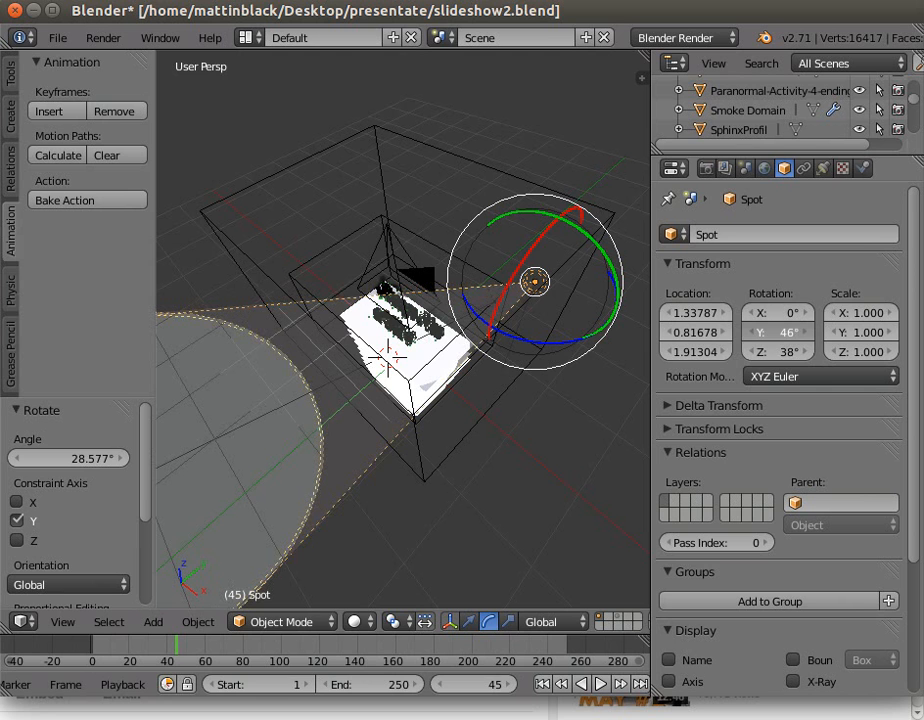
Move the spot lamp about 1.01 units along X and raise it about 1.87 units along Z
middle_drag(392, 439, 437, 367)
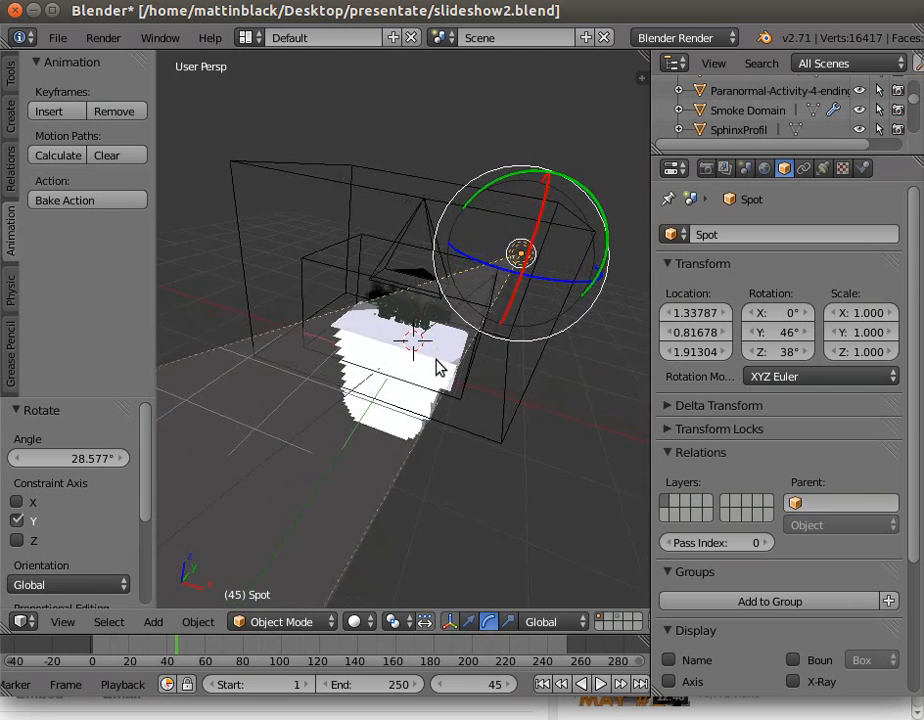
click(469, 621)
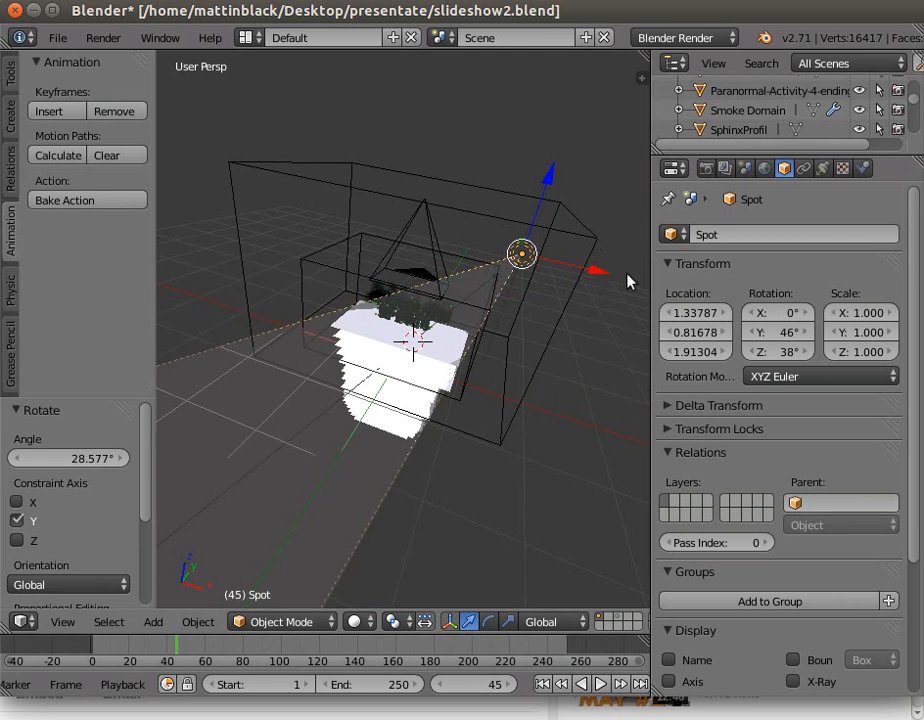
drag(605, 271, 680, 287)
drag(633, 198, 159, 584)
Move the spot lamp about 0.9 units along the Y axis
middle_drag(254, 503, 476, 566)
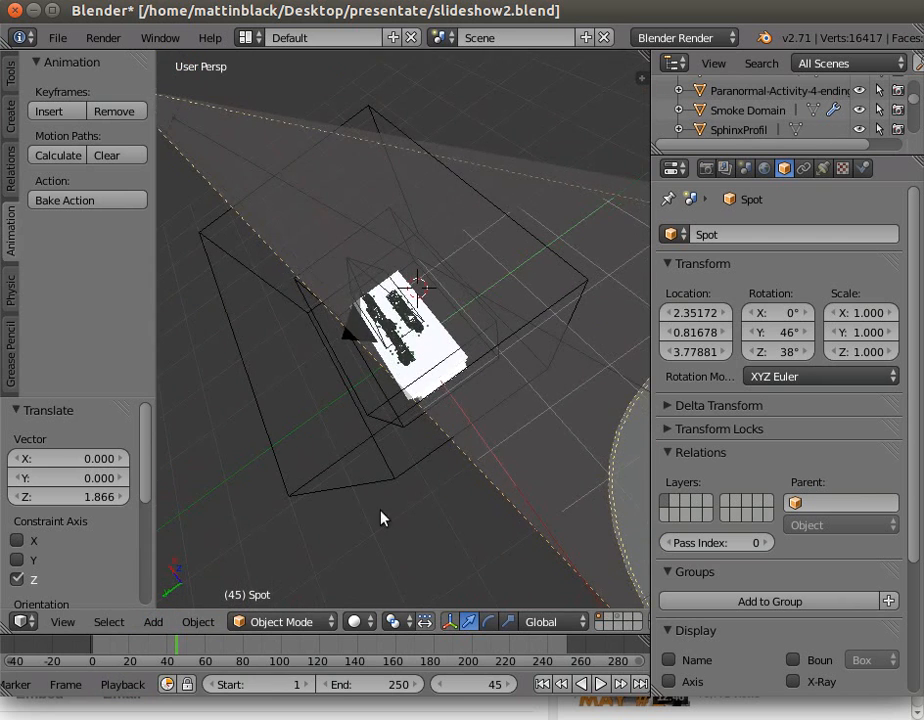
scroll(360, 485, down, 5)
click(270, 304)
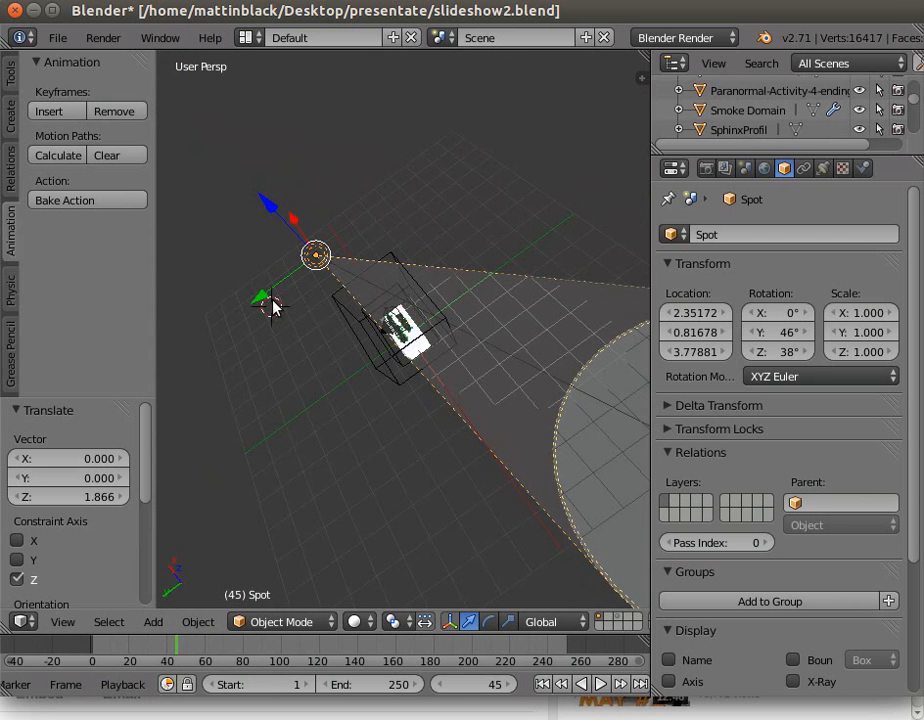
key(g)
key(y)
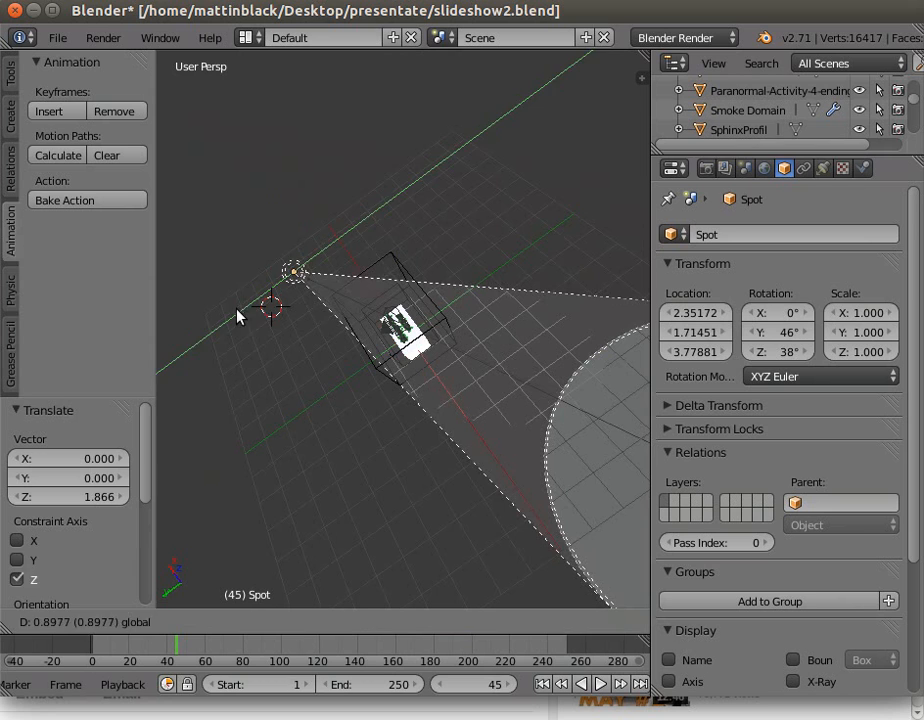
click(613, 432)
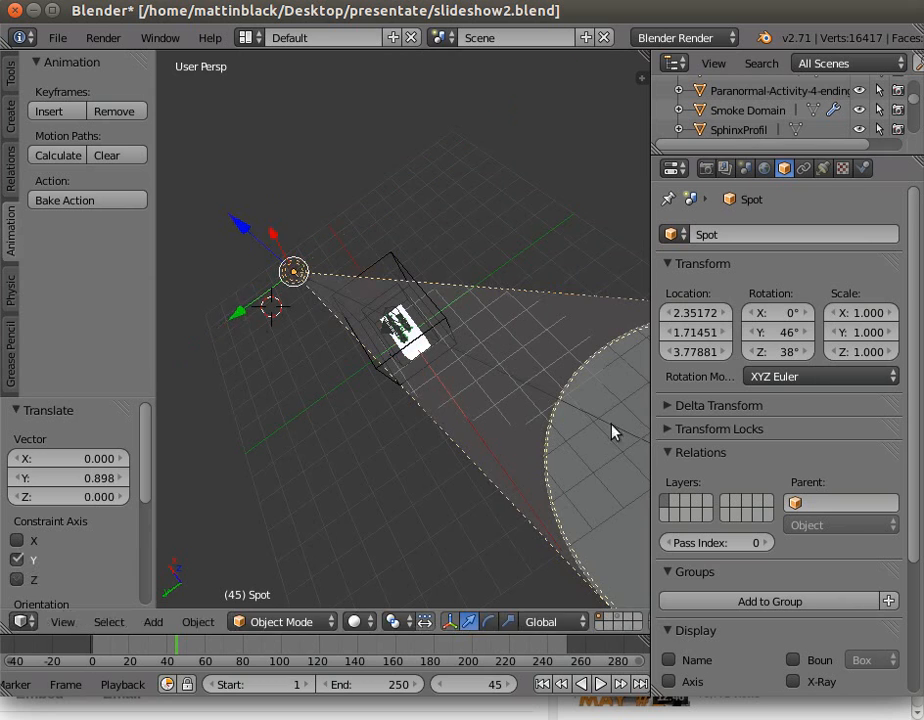
Set the spot lamp's energy to 4
click(823, 169)
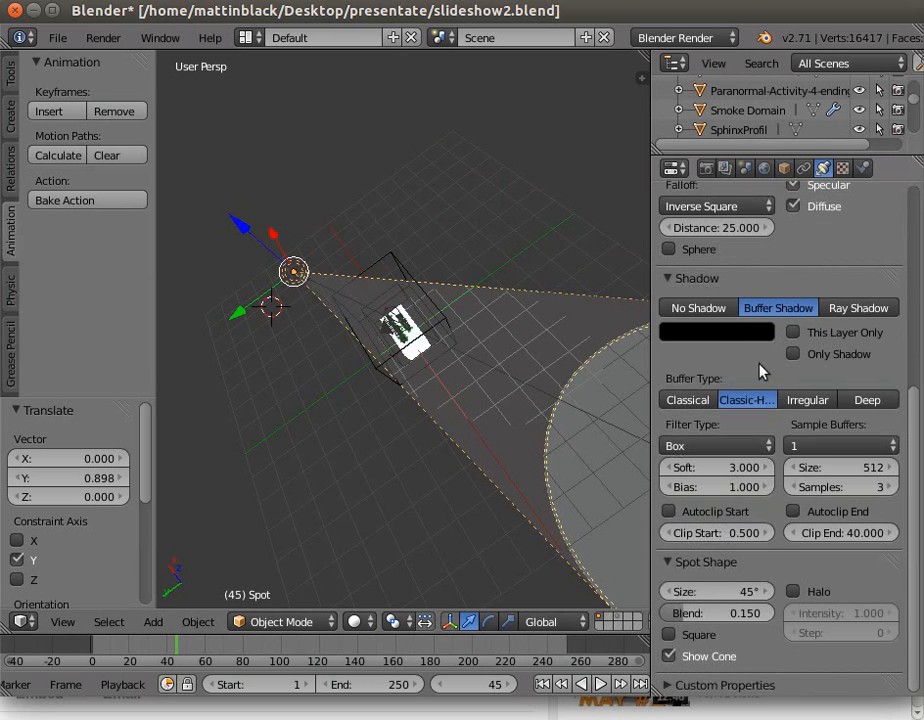
scroll(752, 372, up, 2)
scroll(750, 368, up, 3)
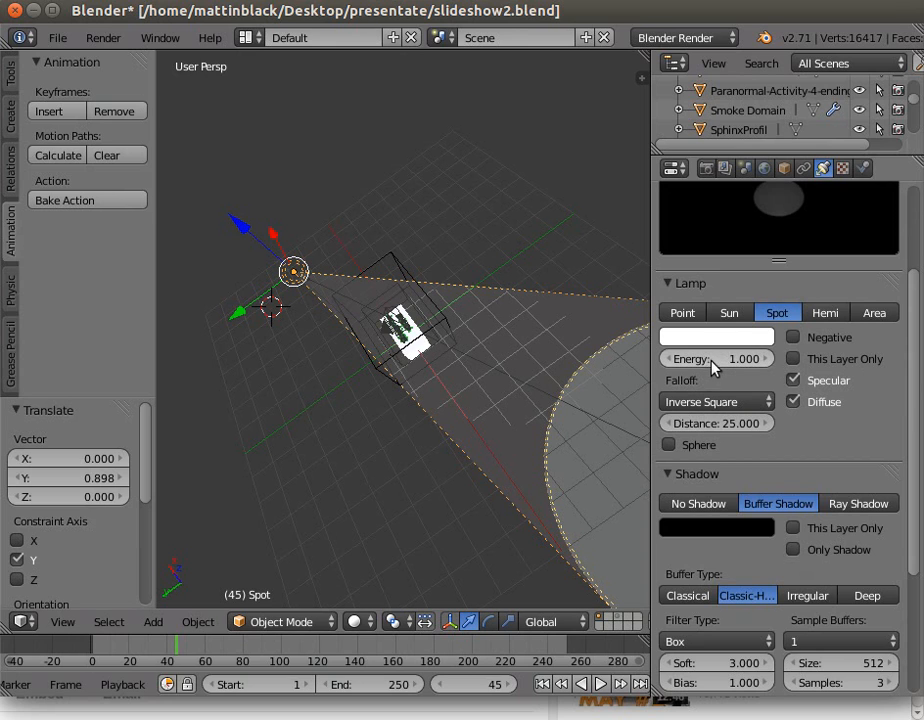
click(712, 359)
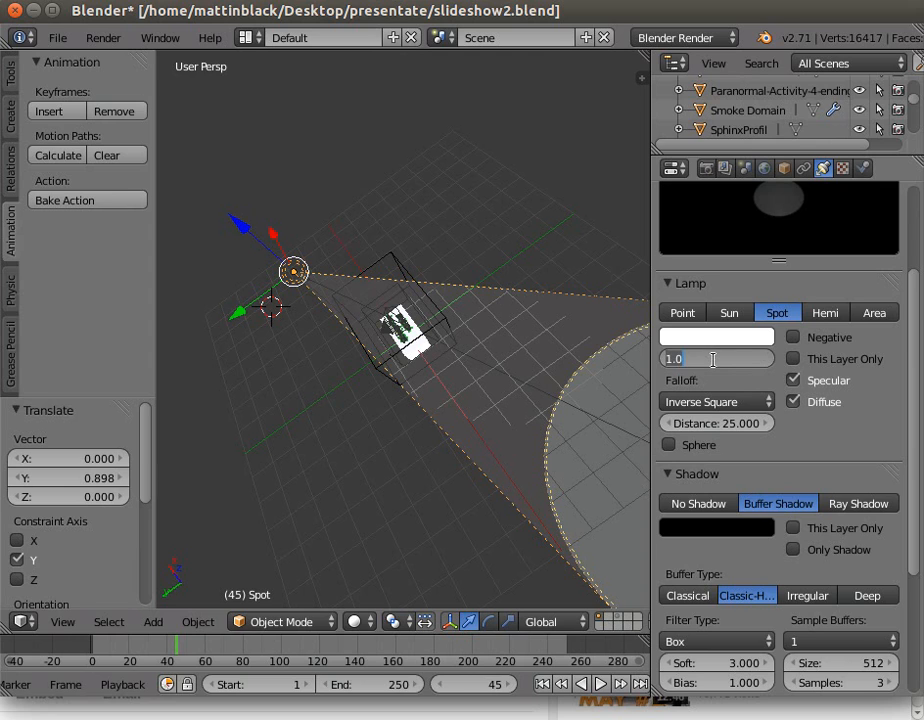
text(4)
key(Return)
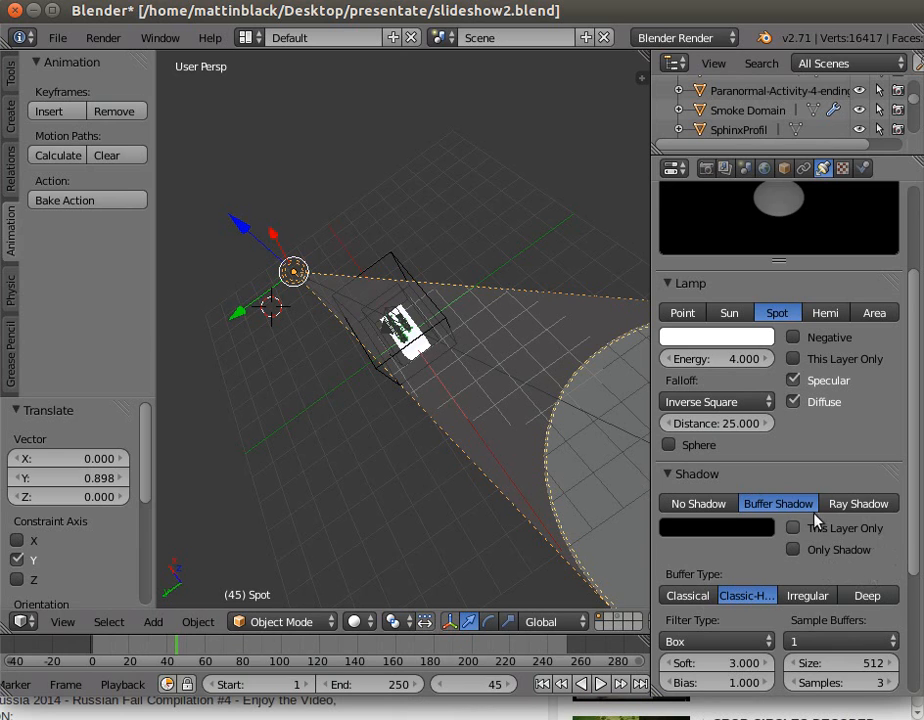
Switch the spot lamp to Ray Shadow with 4 samples and a soft size of 3
click(856, 507)
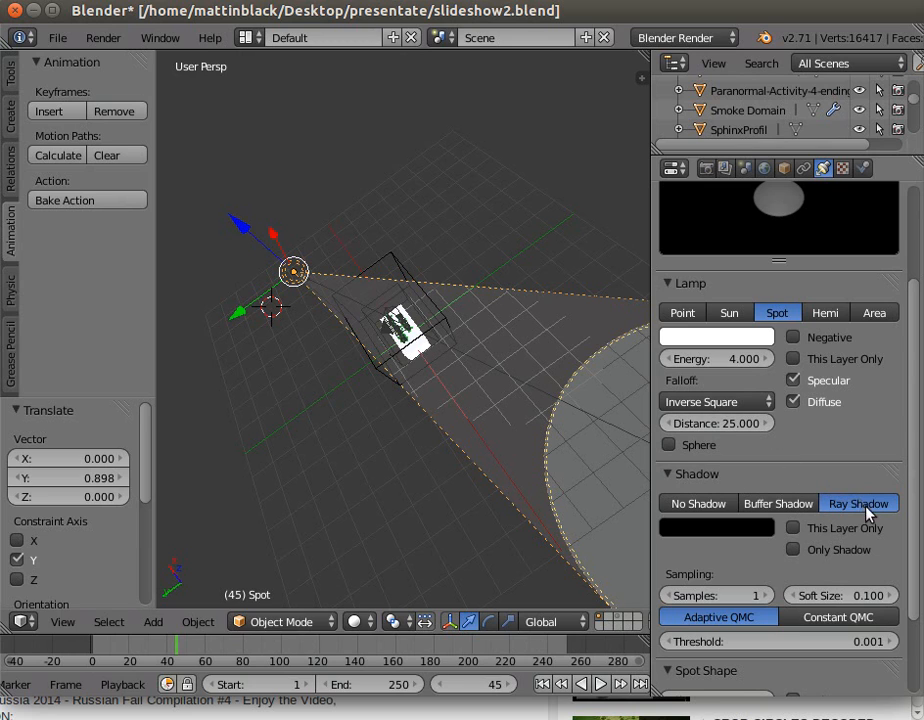
click(768, 598)
click(766, 598)
click(766, 598)
click(841, 597)
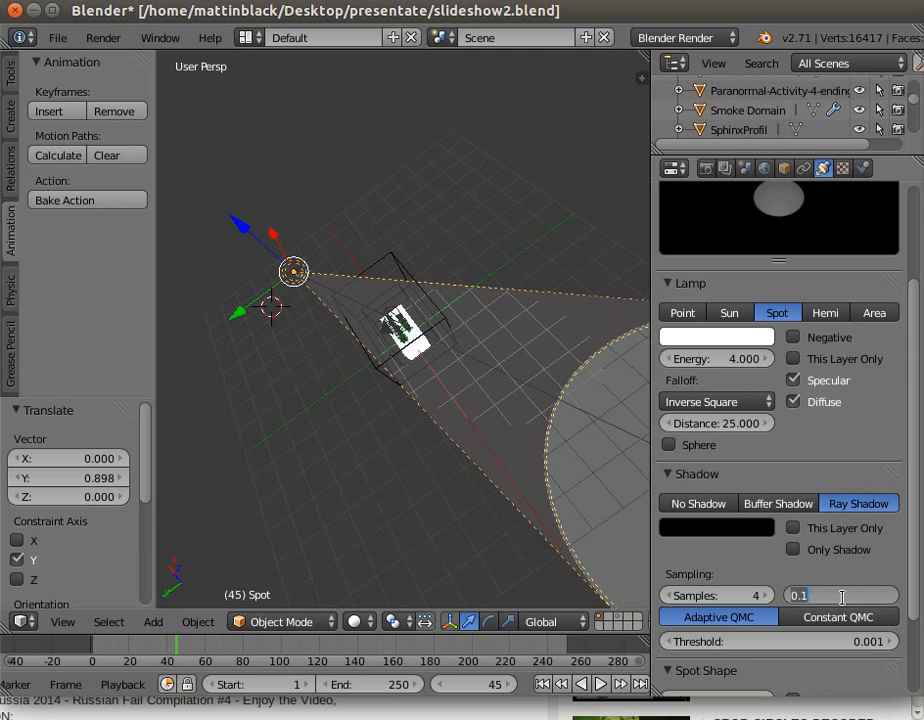
text(3)
key(Return)
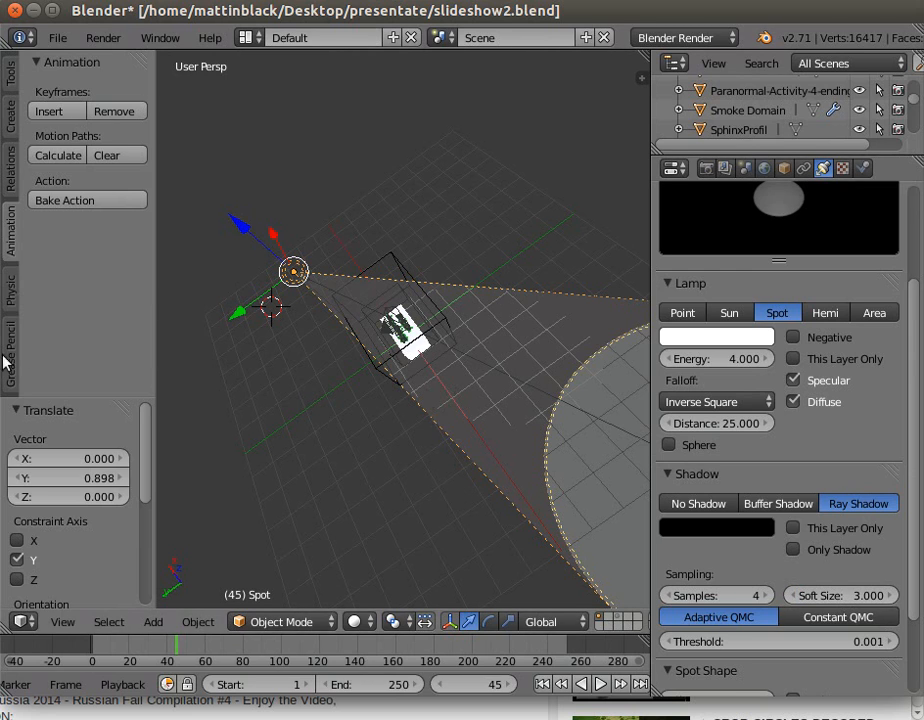
Look through the camera and render frame 45 to check the spot lighting on the title
click(63, 623)
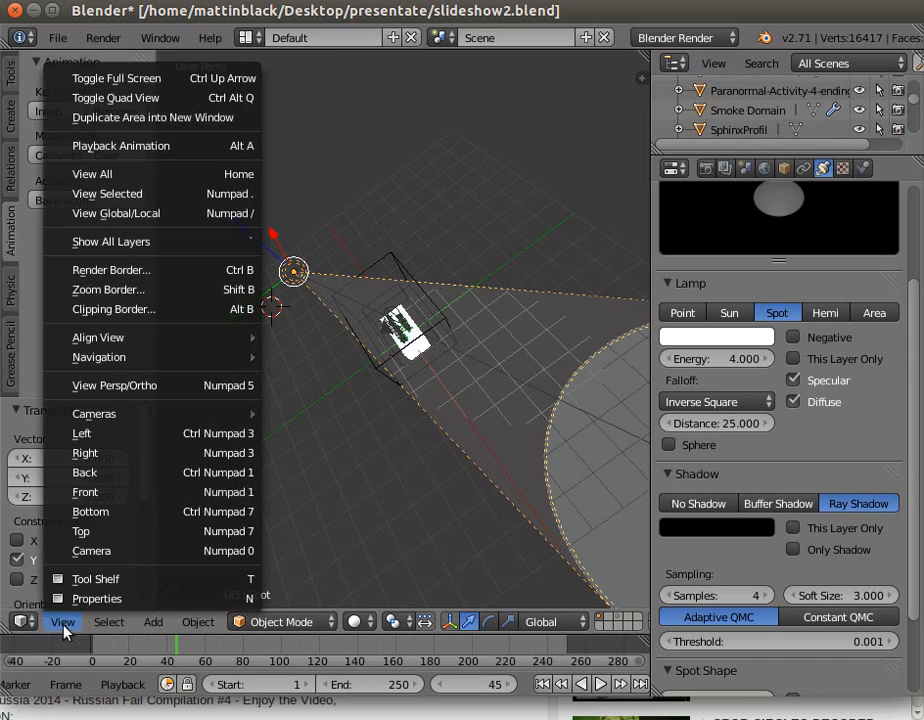
click(117, 553)
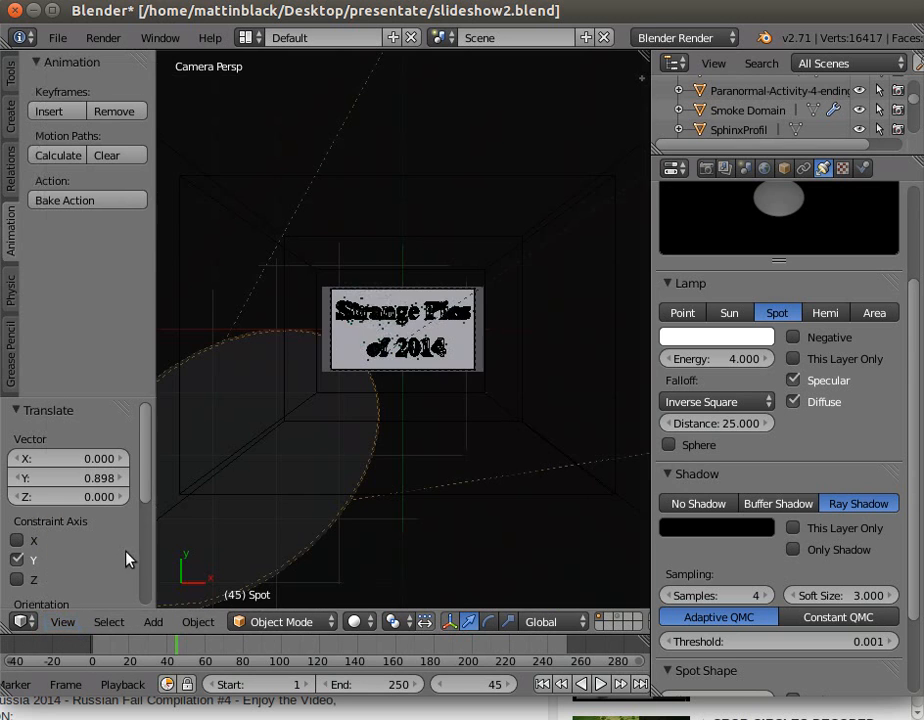
scroll(489, 456, up, 6)
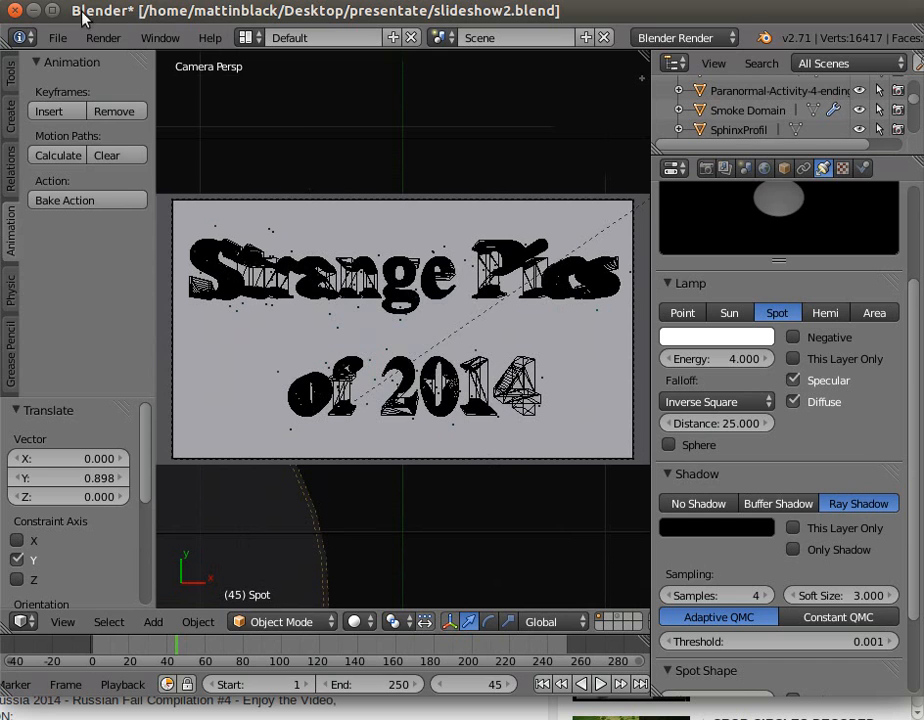
click(103, 38)
click(123, 60)
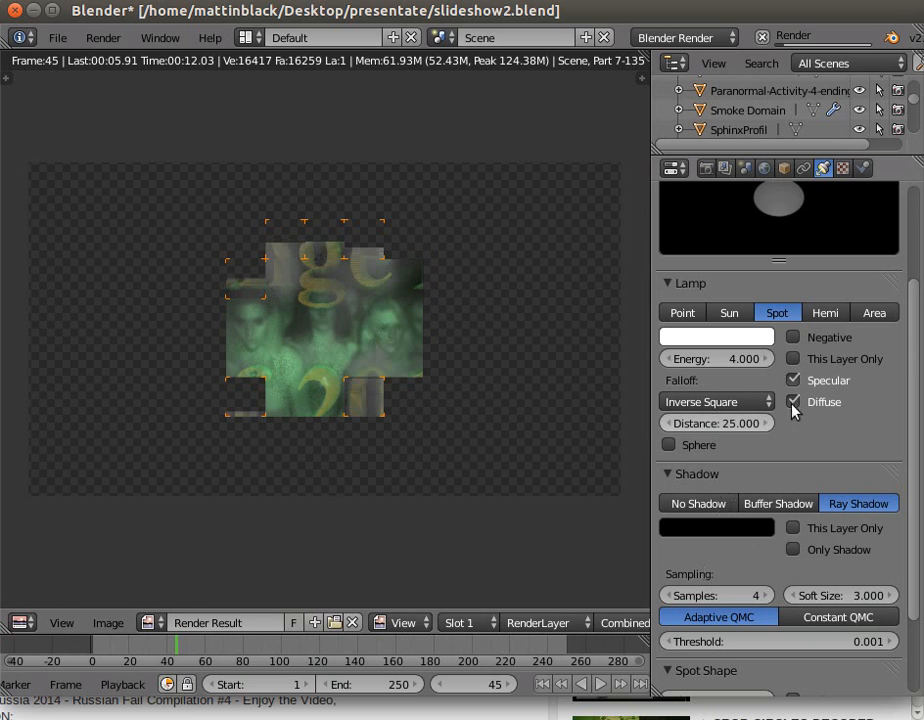
Select the Smoke Domain, bring up its volume material settings and stop the running render
click(747, 116)
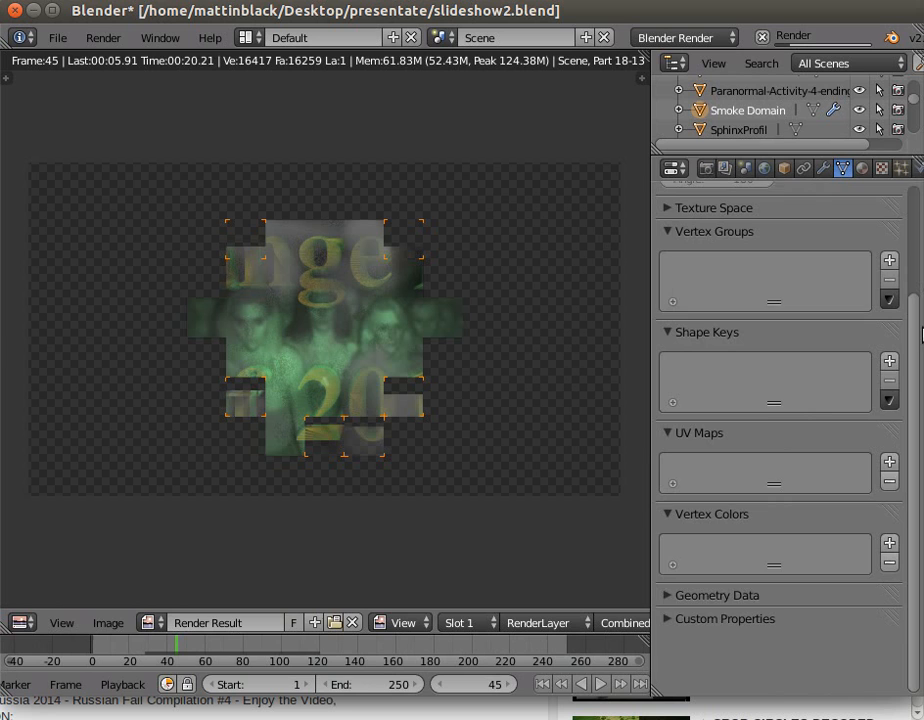
scroll(910, 333, up, 5)
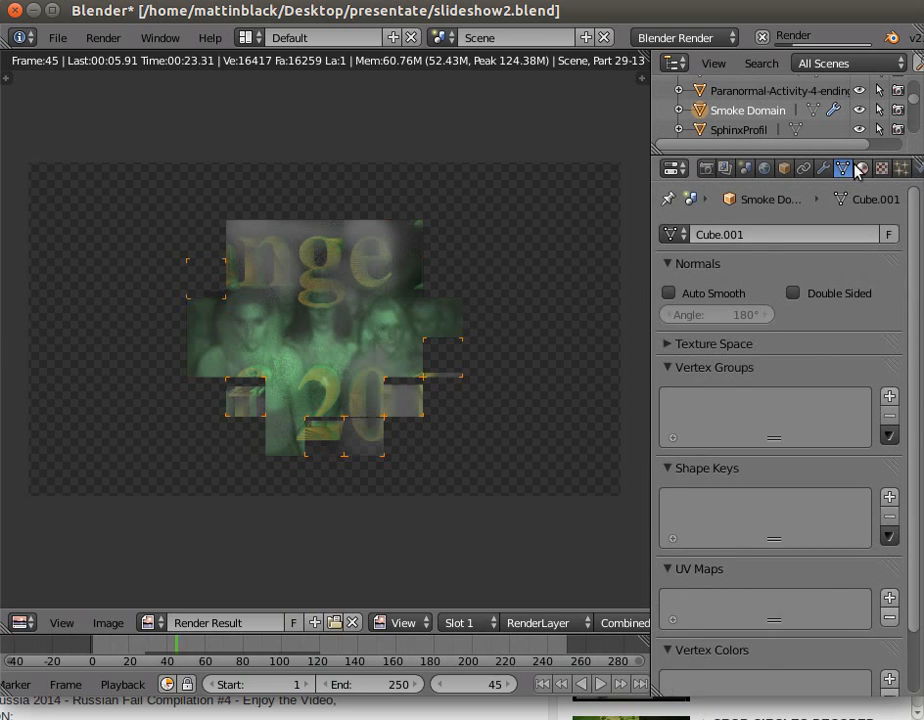
click(863, 168)
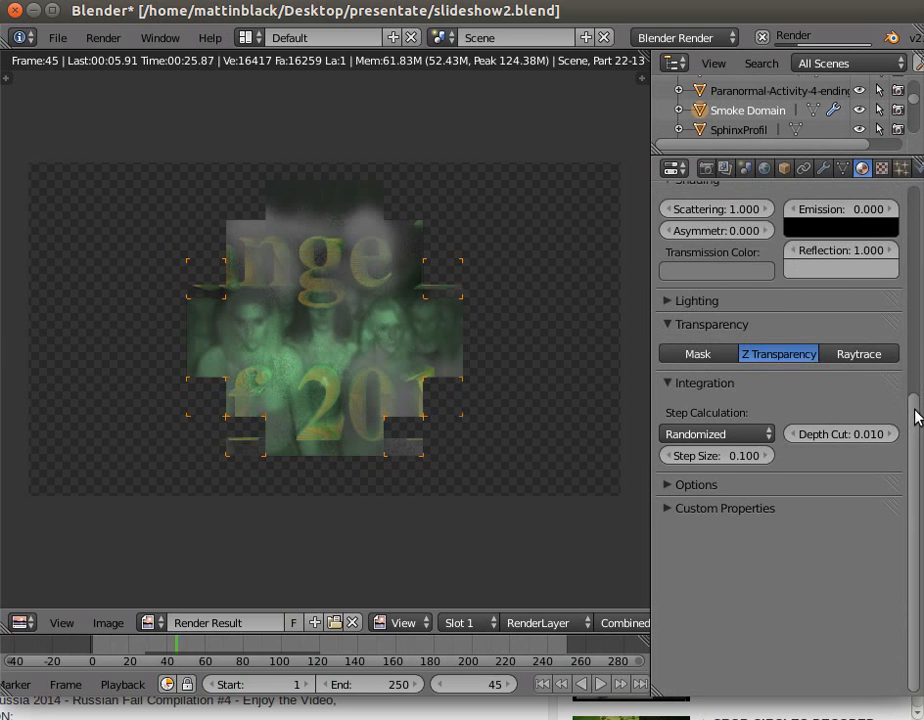
drag(914, 417, 920, 135)
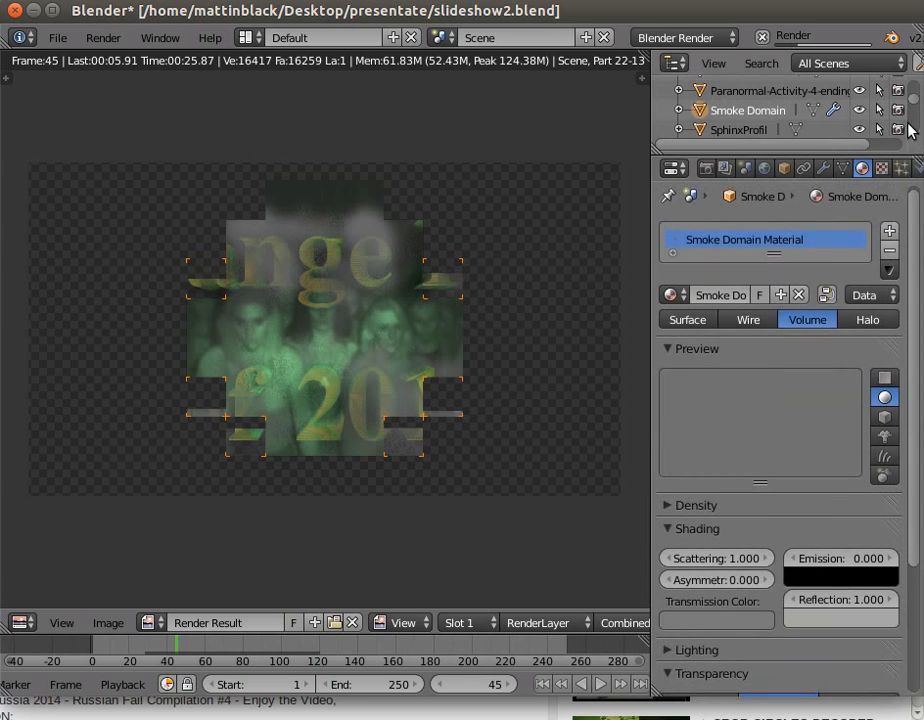
click(763, 38)
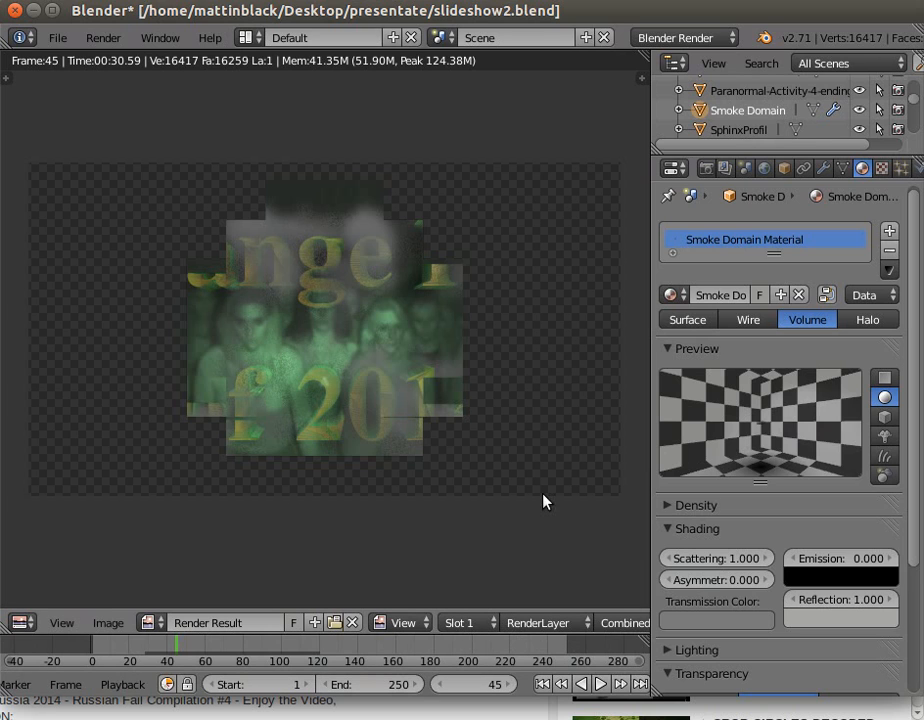
Lighten the smoke material's reflection colour to near white and change its transmission colour to a dark reddish brown
click(841, 620)
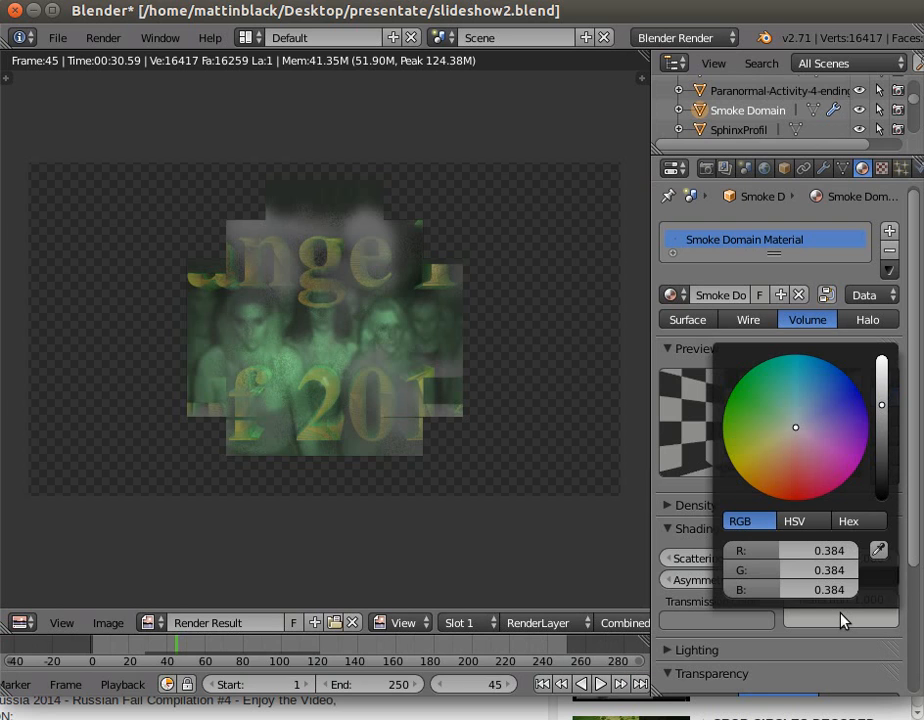
drag(884, 410, 882, 373)
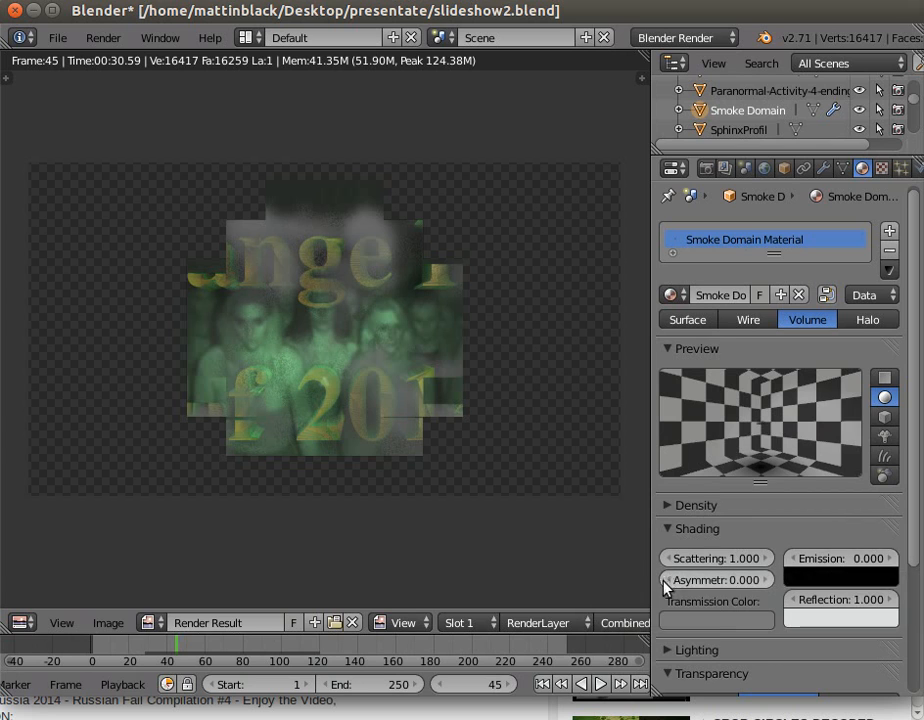
click(720, 620)
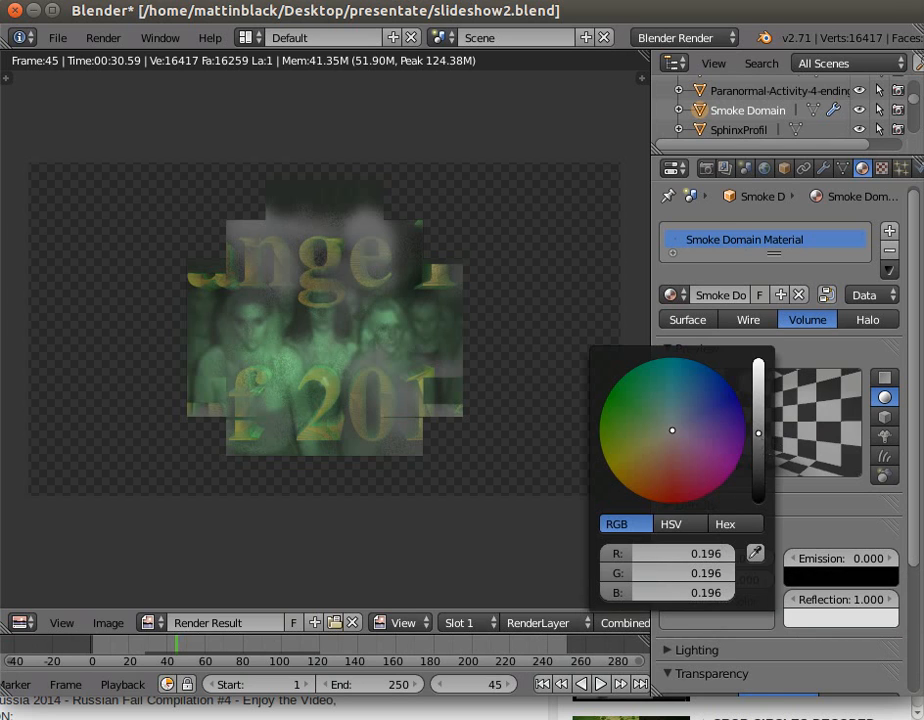
drag(759, 435, 758, 451)
mouse_move(675, 436)
mouse_down()
mouse_move(668, 451)
mouse_move(665, 442)
mouse_up()
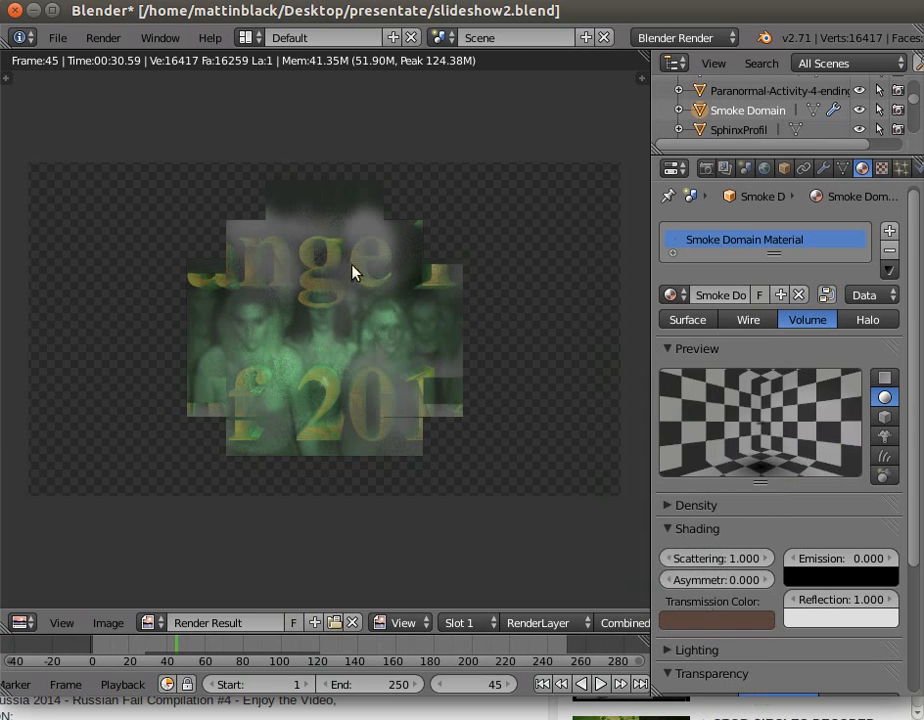
Render frame 45 to check the smoke colours and switch the smoke material's transparency to Raytrace
click(101, 37)
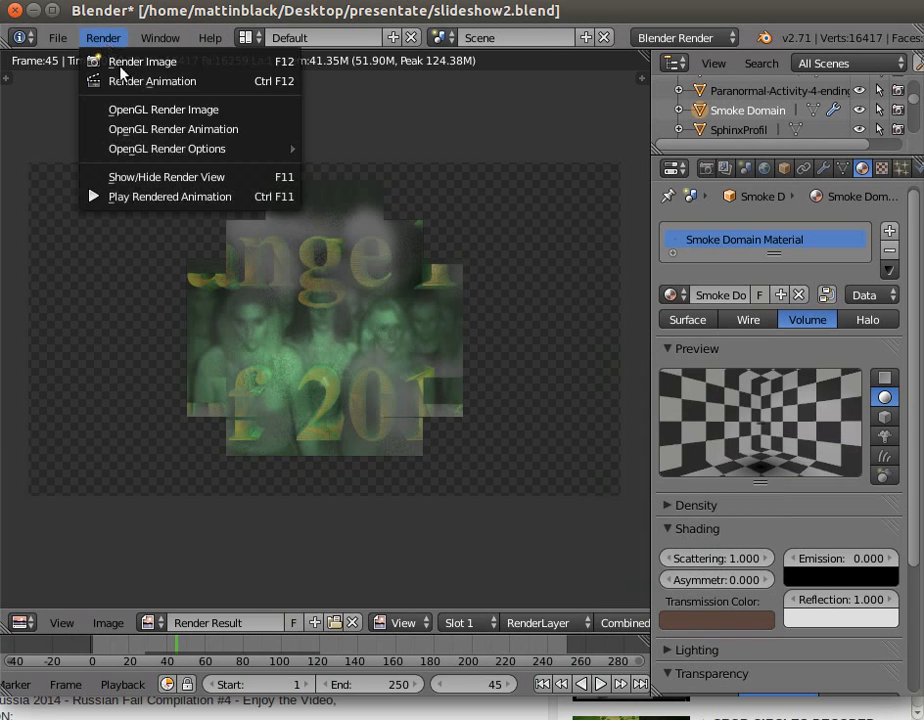
click(122, 63)
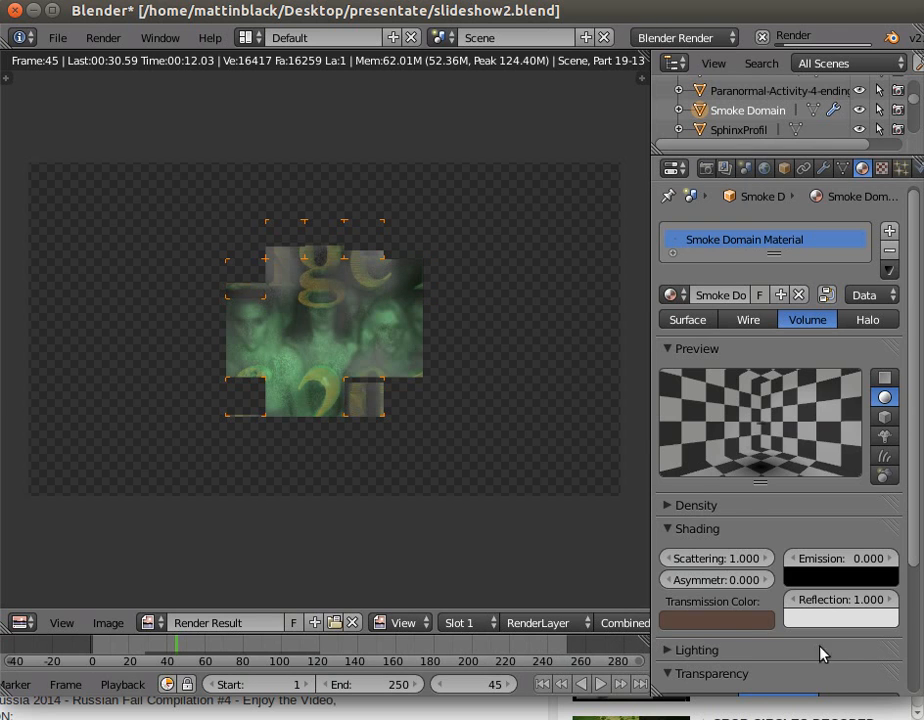
scroll(819, 654, down, 5)
click(679, 485)
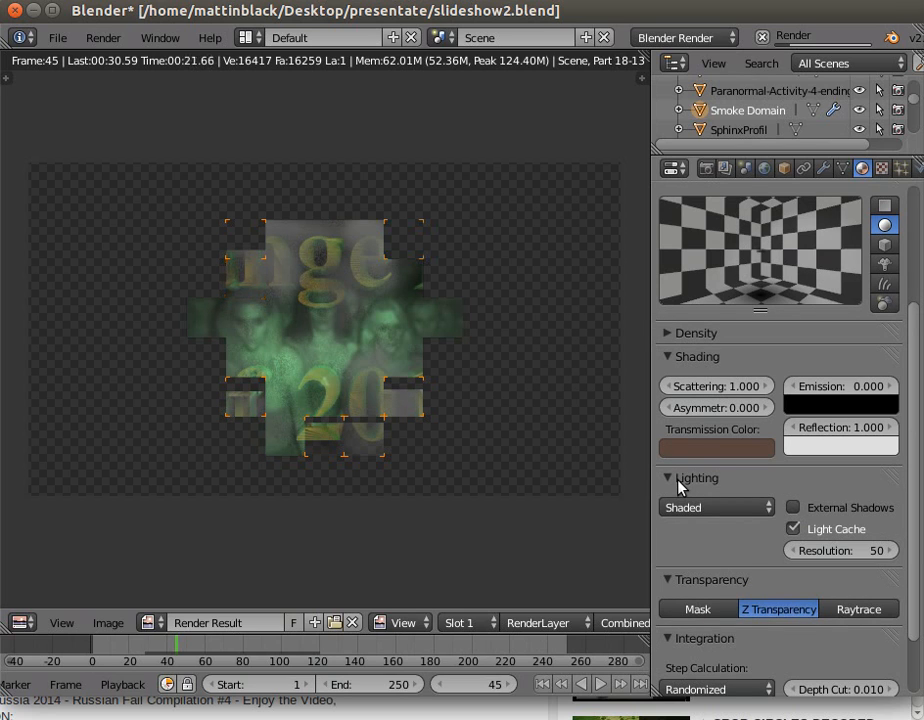
click(683, 482)
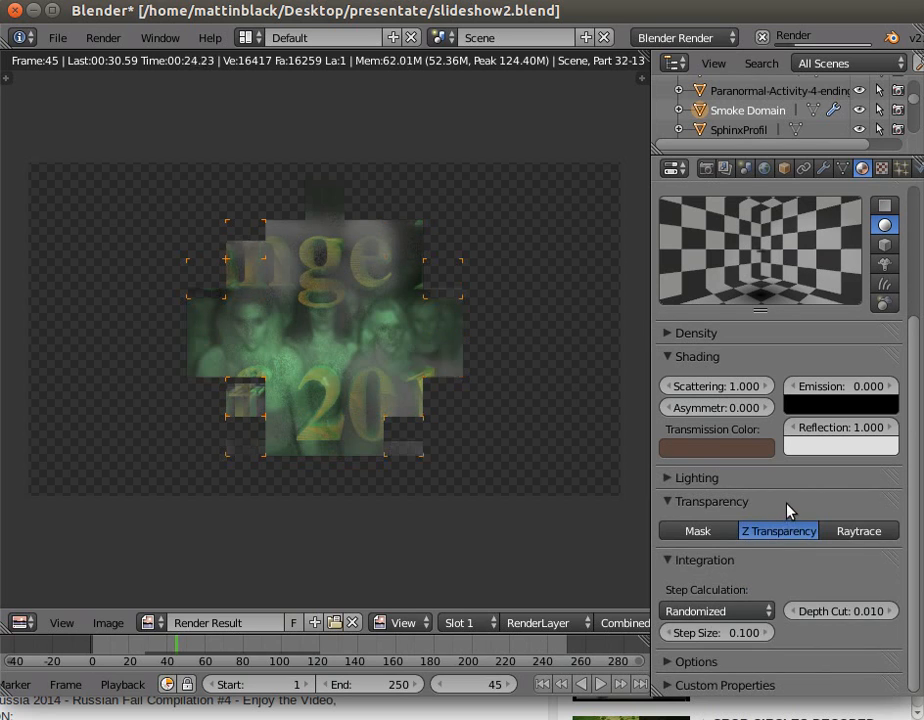
click(847, 532)
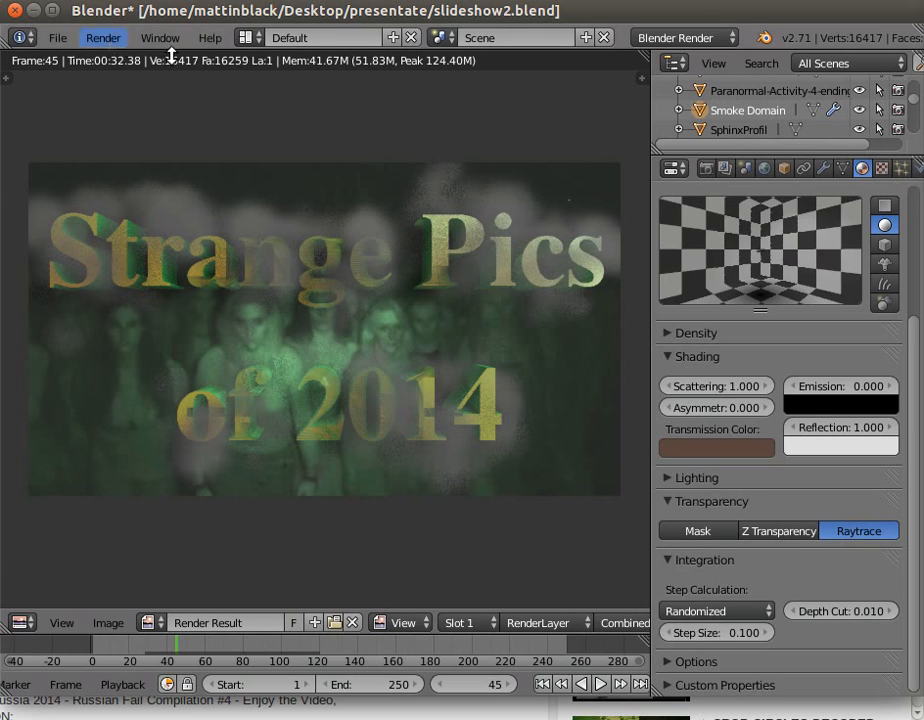
Raise the smoke material's reflection strength to 4.17 and render frame 45 to judge the smoke
drag(755, 429, 915, 429)
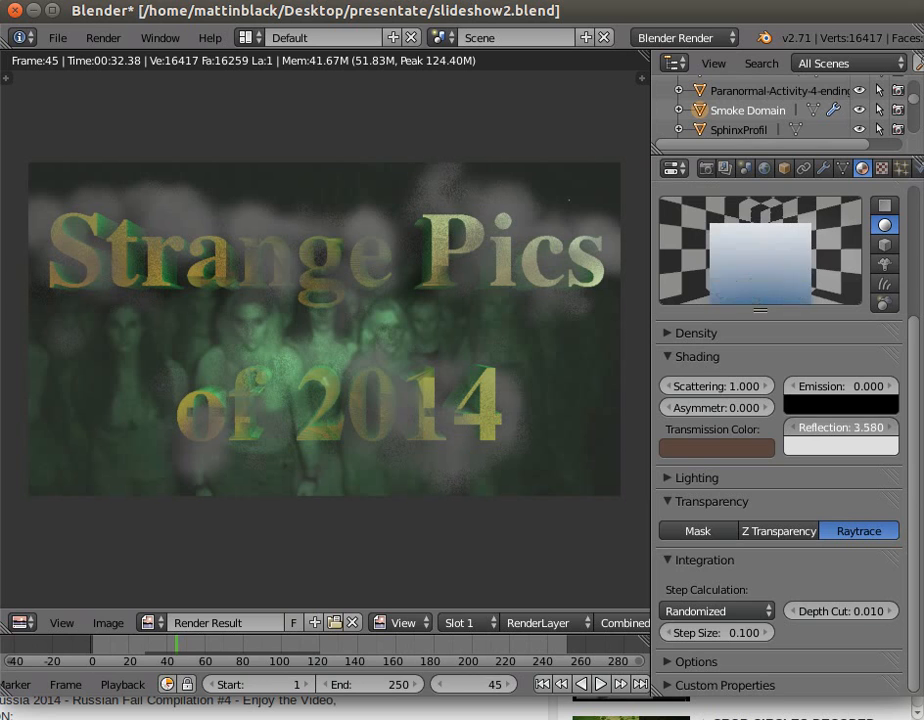
click(103, 45)
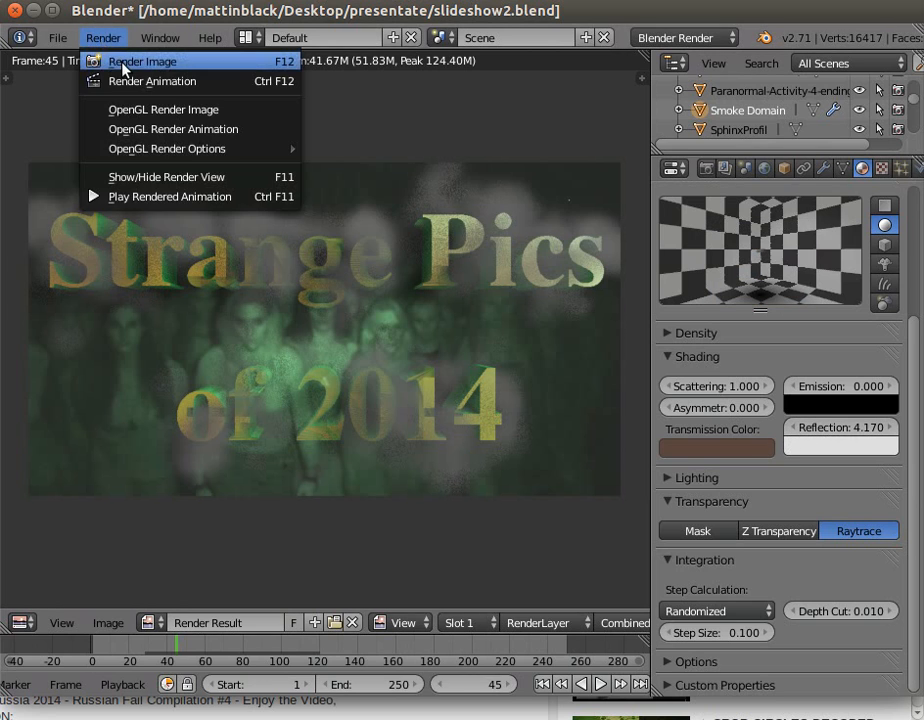
click(88, 60)
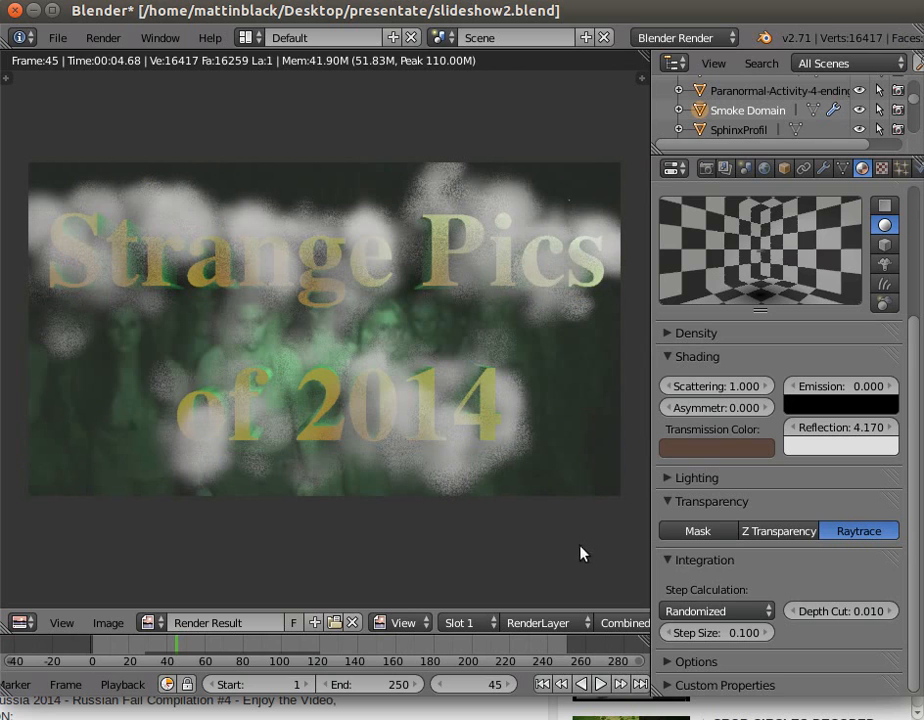
Lower the smoke material's reflection strength to 3.22 and render the frame again
click(870, 429)
drag(870, 429, 836, 429)
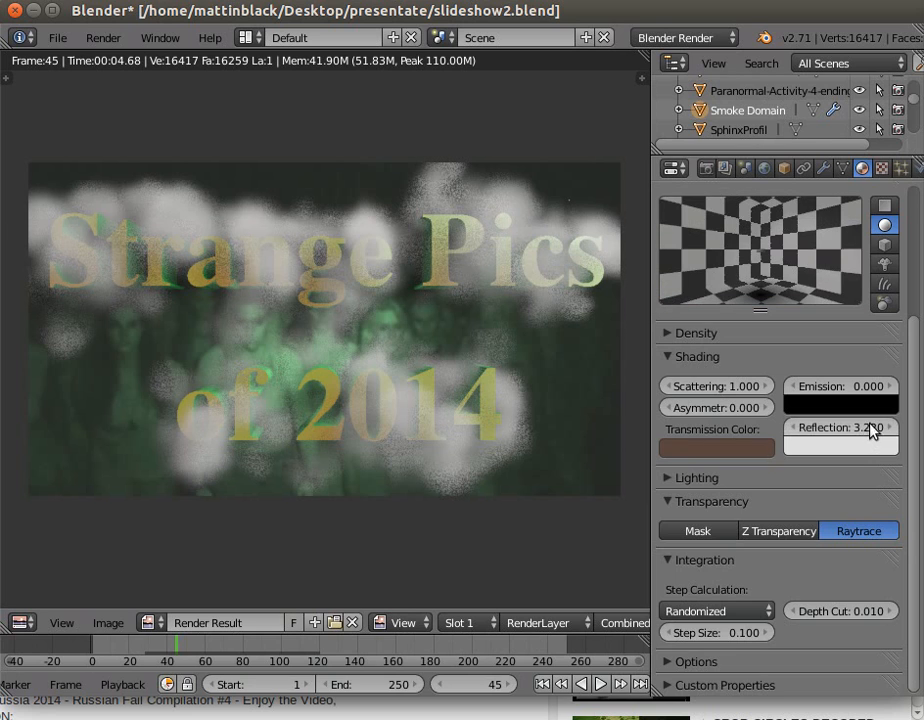
click(106, 38)
click(117, 58)
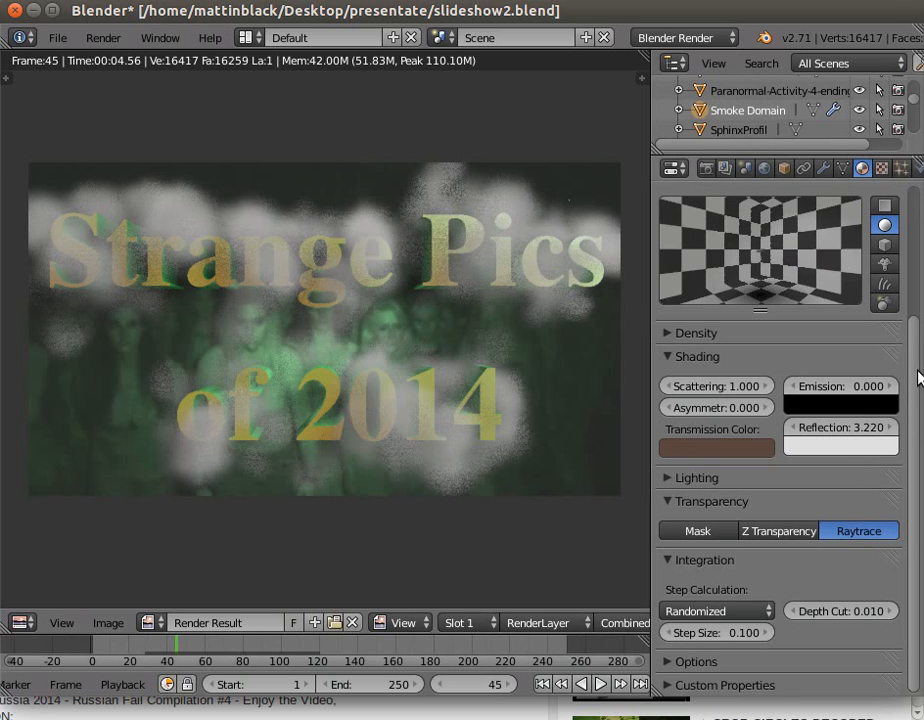
Reveal the smoke material's density settings, reduce the density scale to 1.82 and render the frame
drag(918, 376, 901, 227)
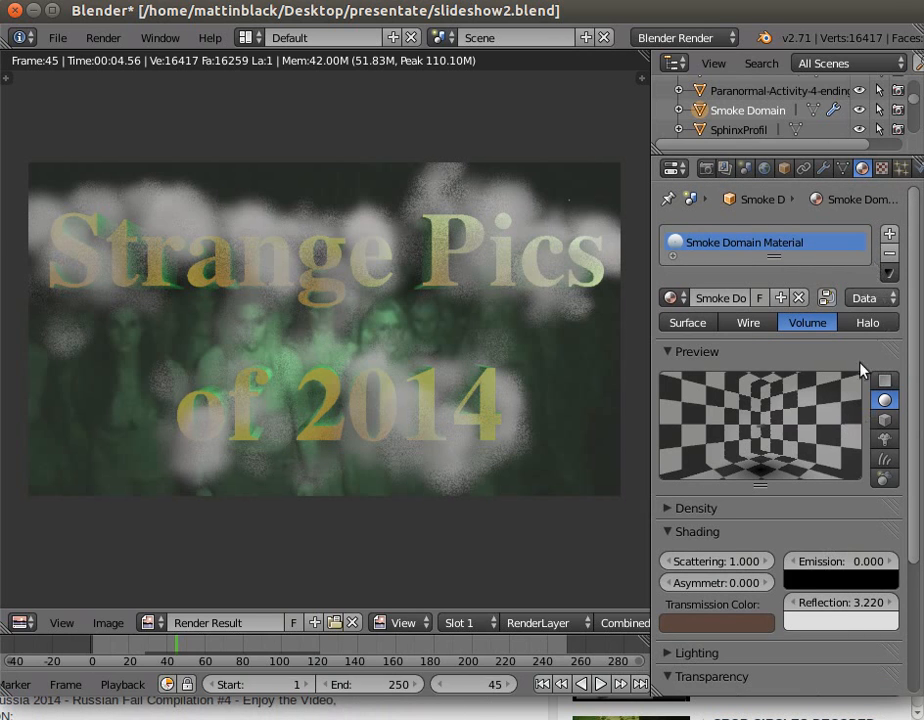
scroll(752, 546, down, 2)
click(685, 430)
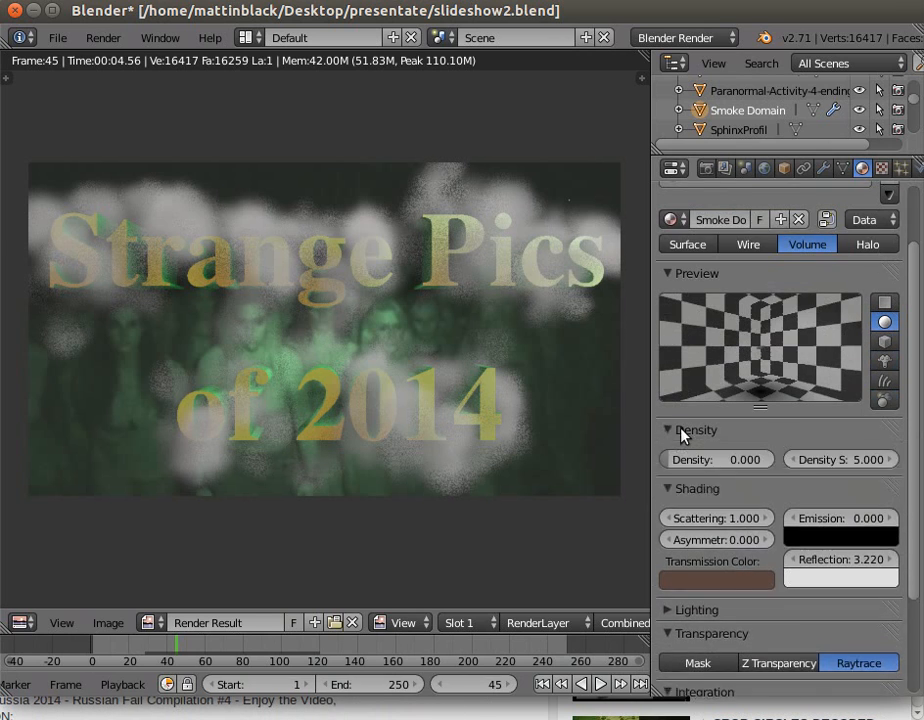
drag(856, 458, 805, 458)
click(103, 38)
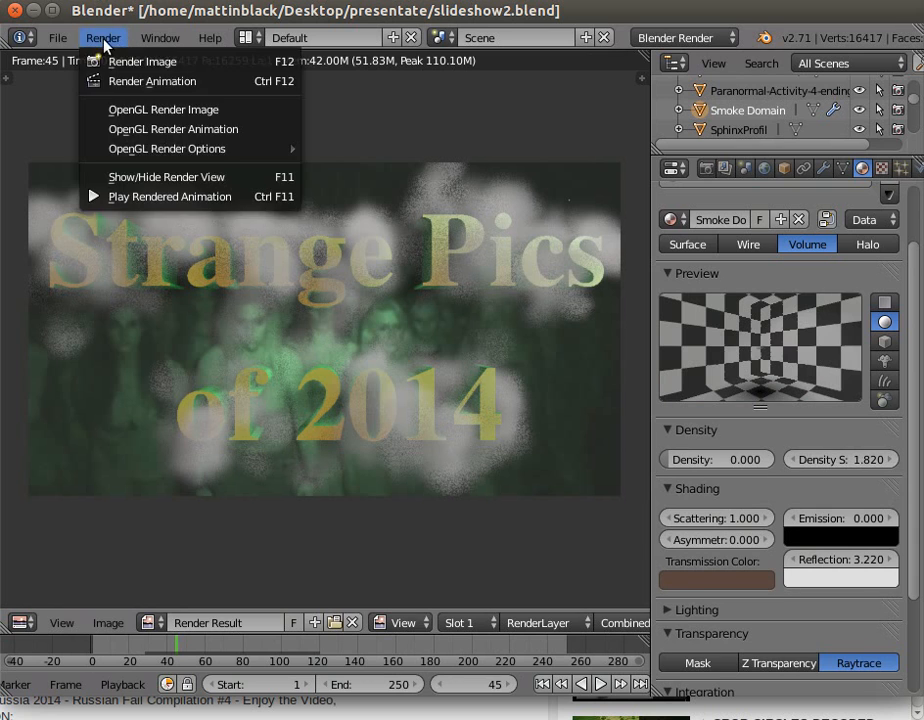
click(117, 61)
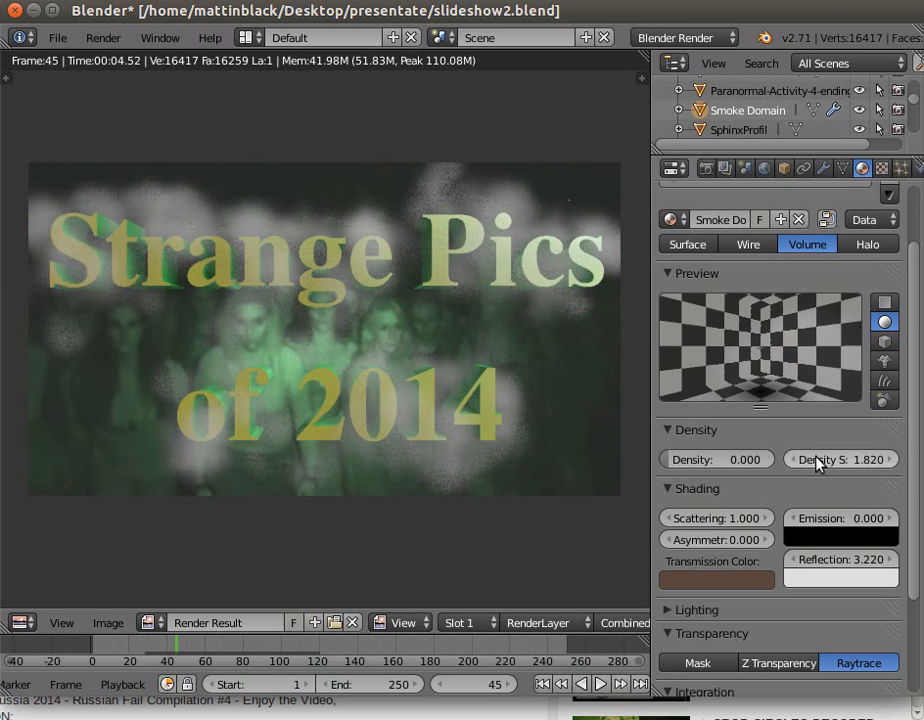
Raise the smoke material's density scale to 9.06 and render the frame to compare the thicker smoke
drag(830, 460, 920, 460)
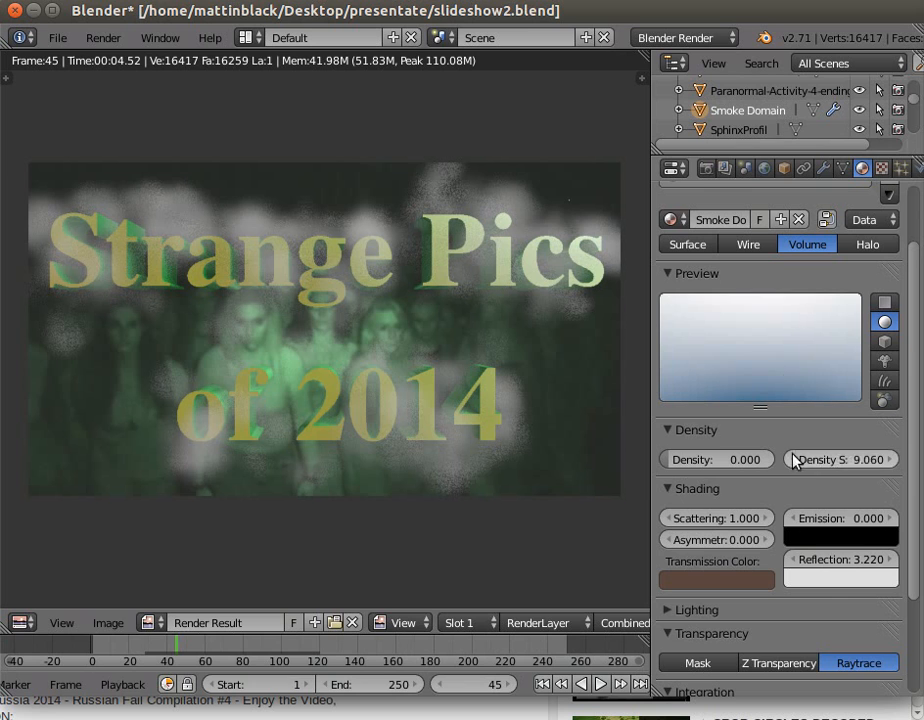
click(105, 38)
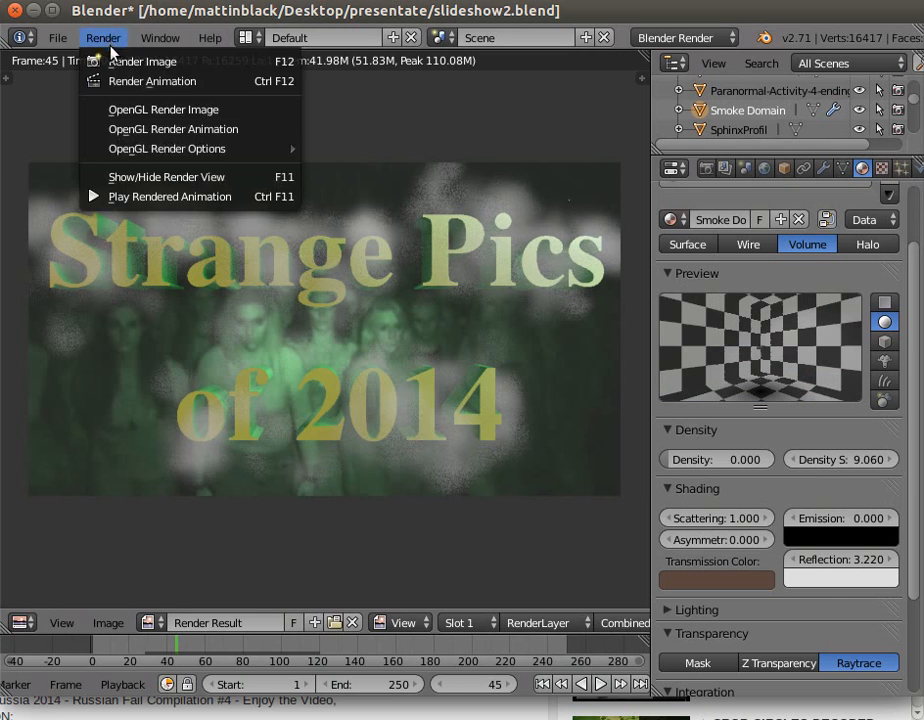
click(117, 60)
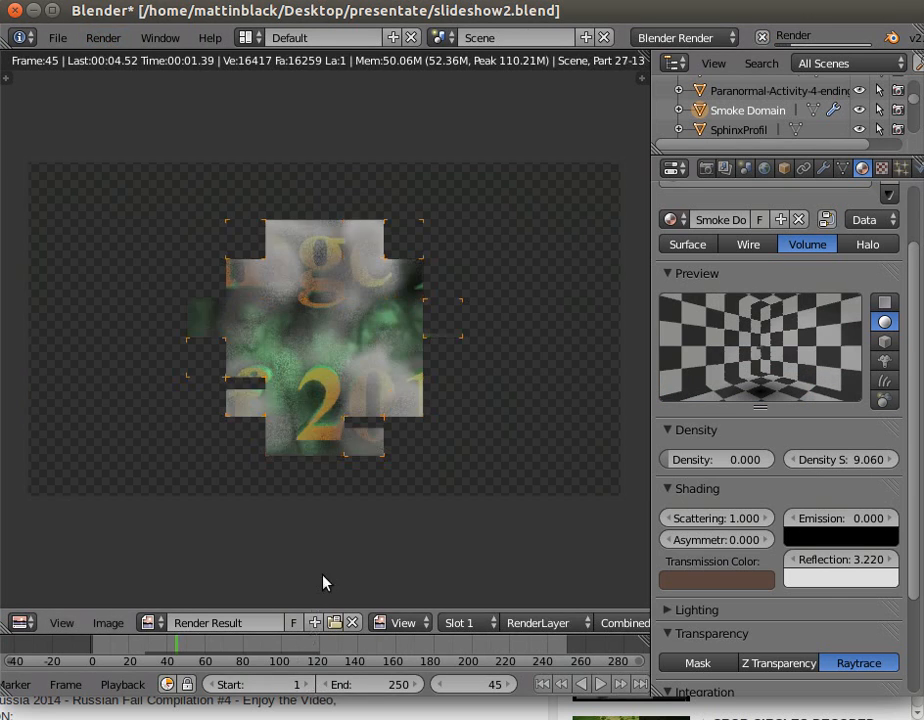
Set the smoke material's density scale to 3 and render frame 45 again
click(851, 461)
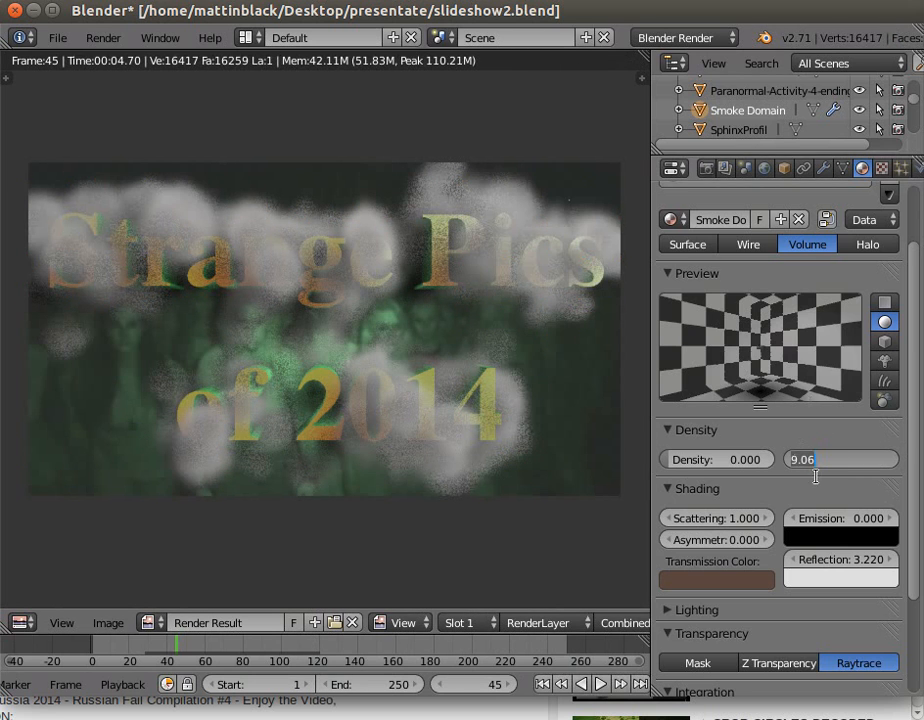
text(3)
key(Return)
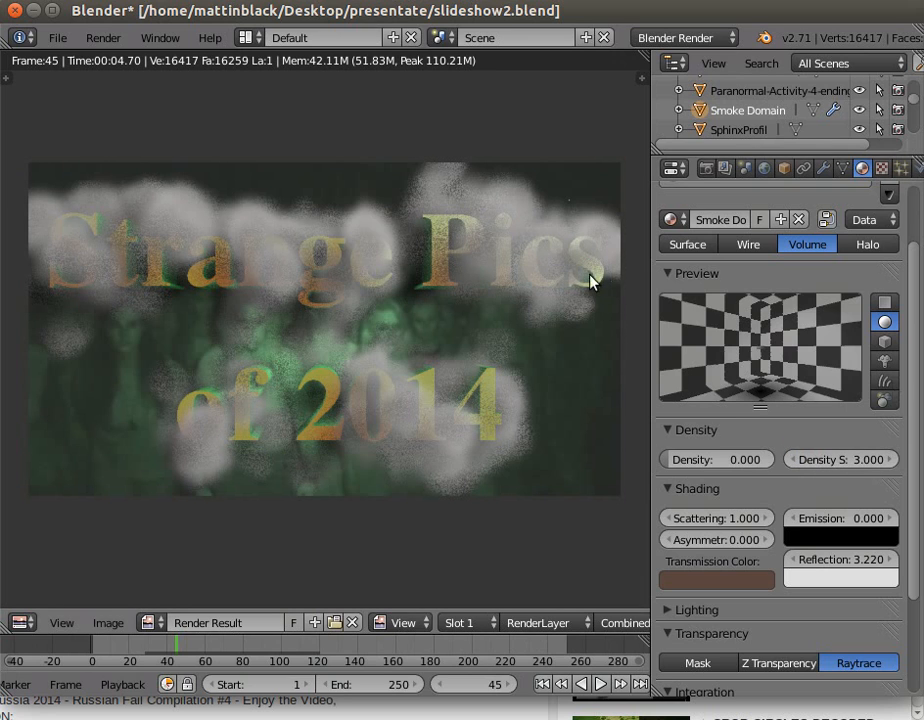
click(103, 37)
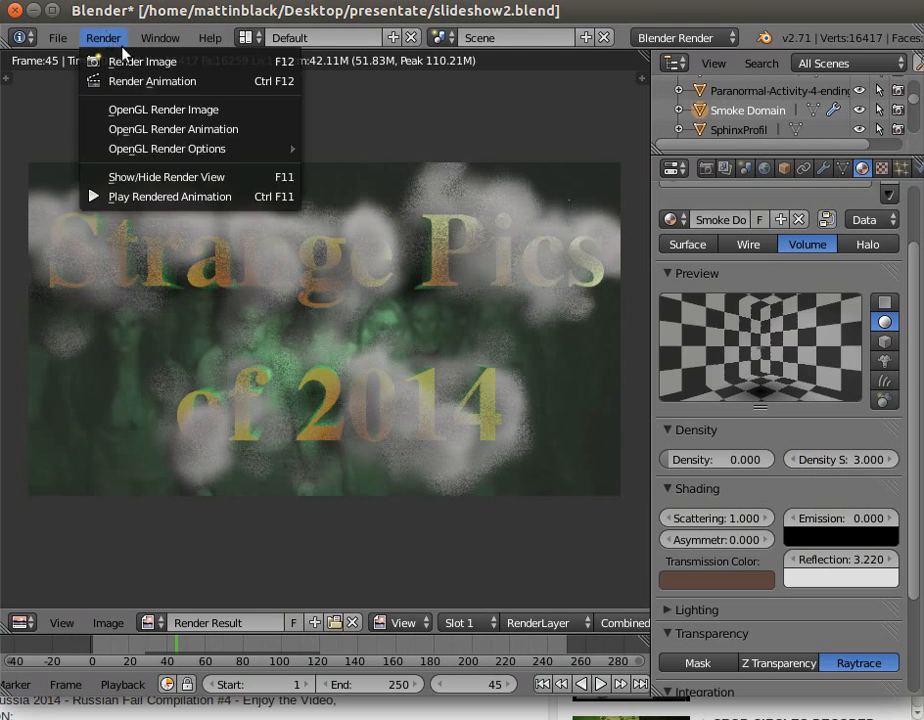
click(116, 60)
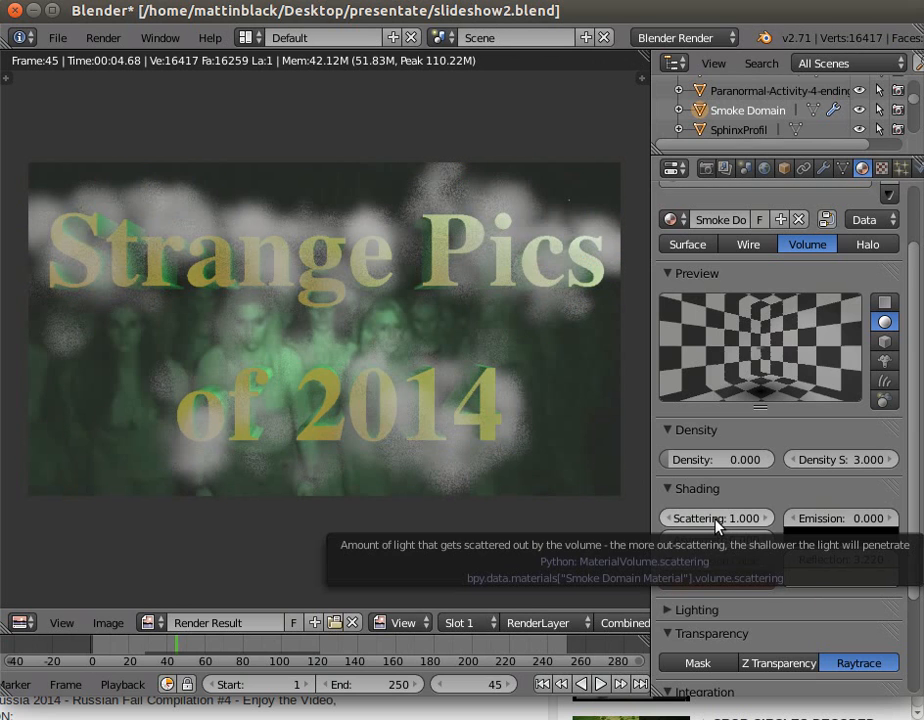
Increase the smoke material's scattering to 6.77 and render the frame
drag(716, 525, 760, 525)
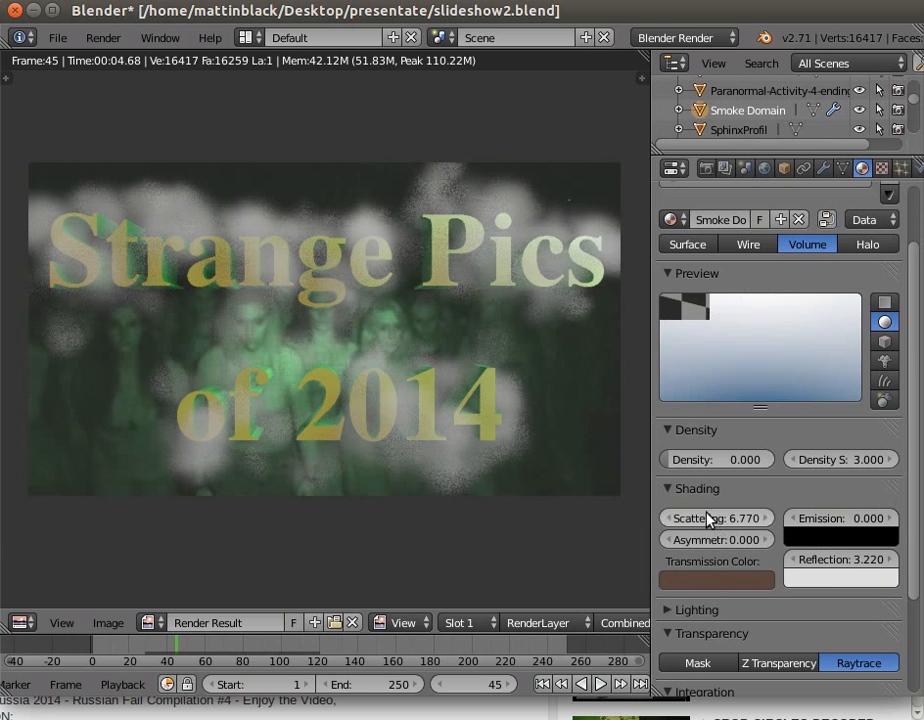
click(103, 37)
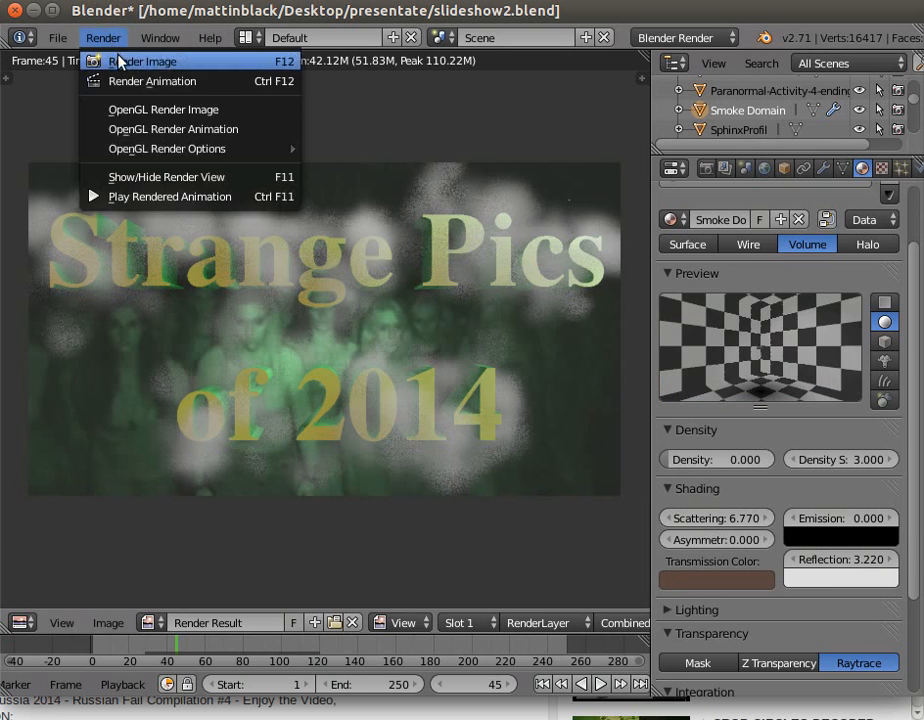
click(95, 58)
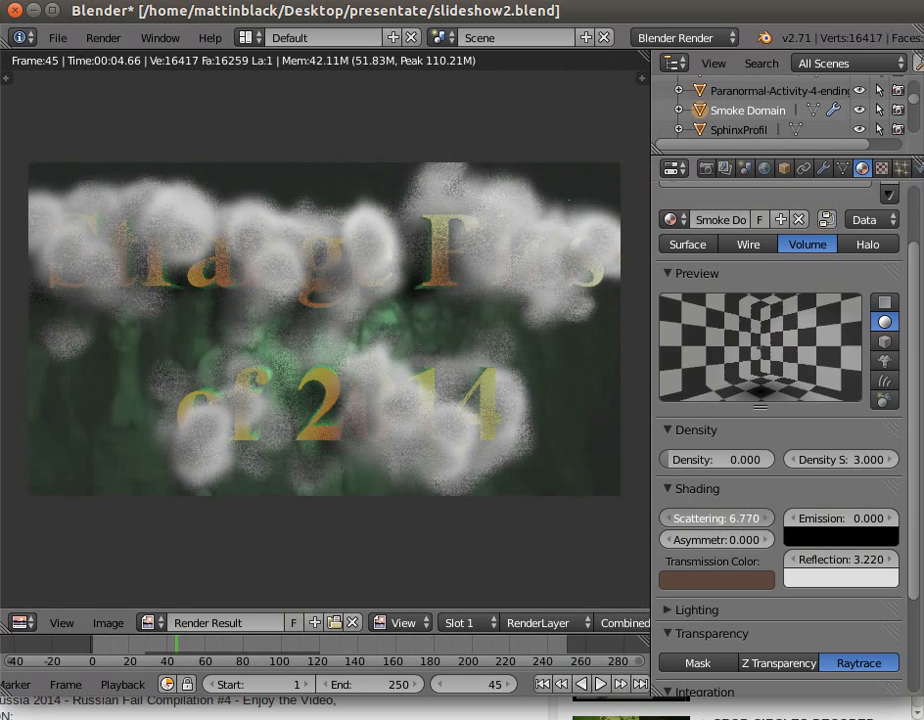
Reduce the smoke material's scattering slightly to 6.55 and render the frame to check it
drag(716, 518, 704, 518)
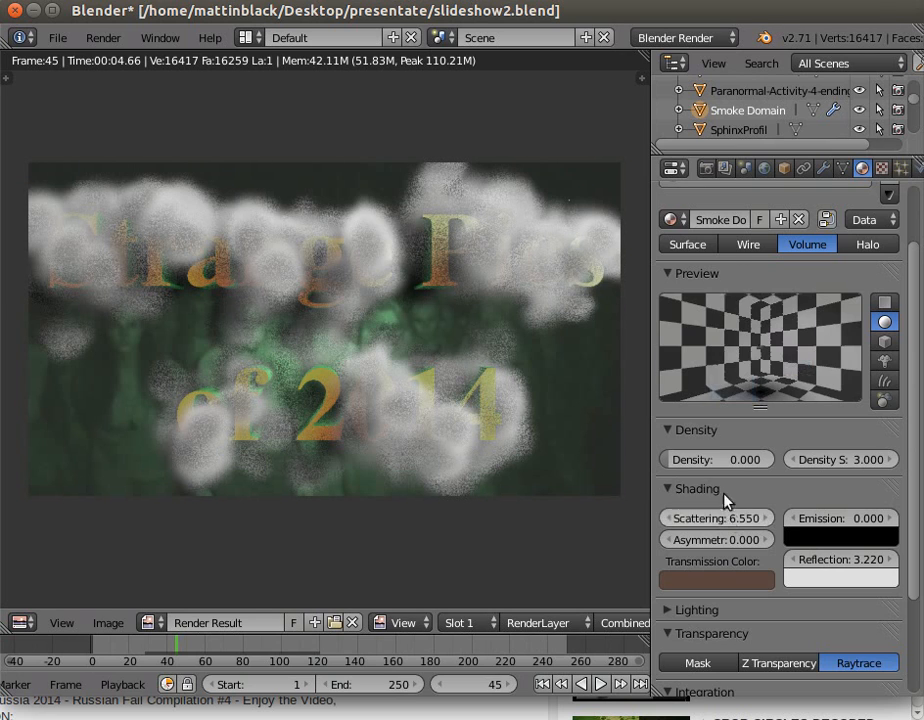
click(100, 37)
click(95, 59)
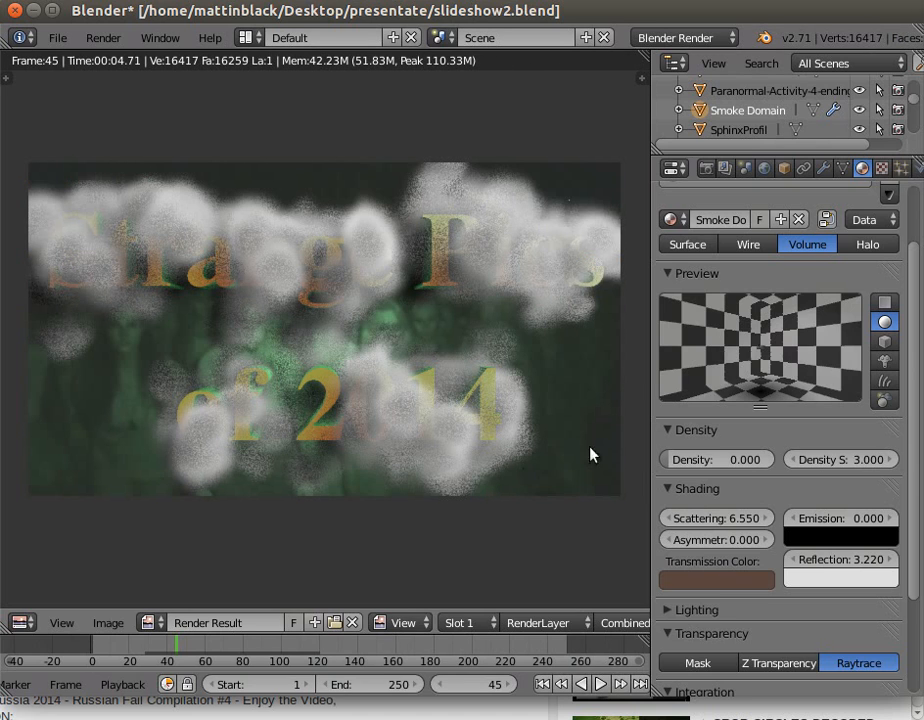
Lower the smoke material's density scale to 2.12 and render the title frame
drag(887, 458, 805, 458)
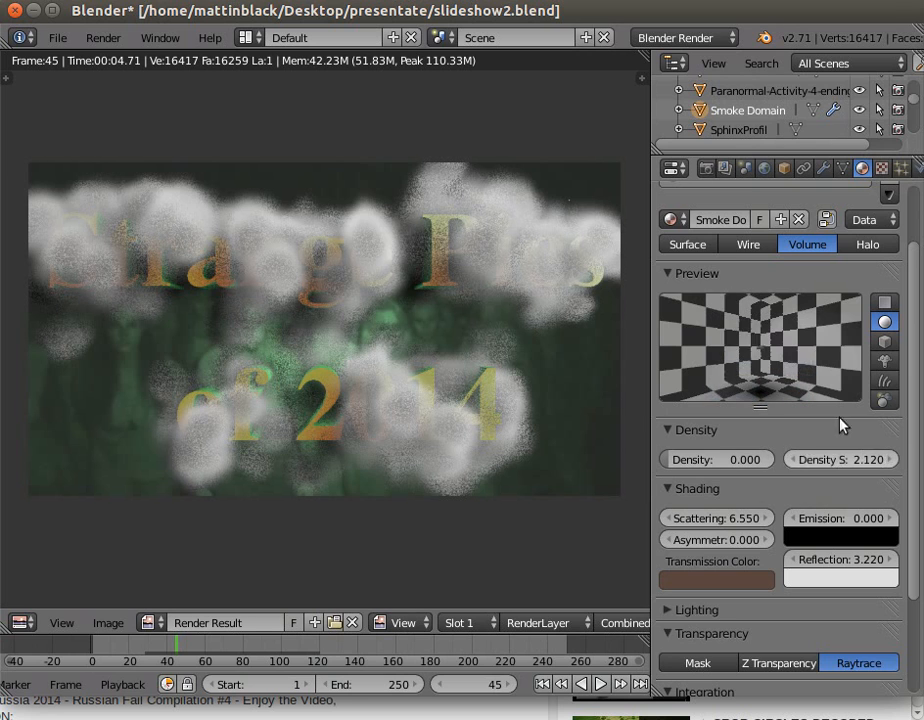
click(103, 38)
click(131, 62)
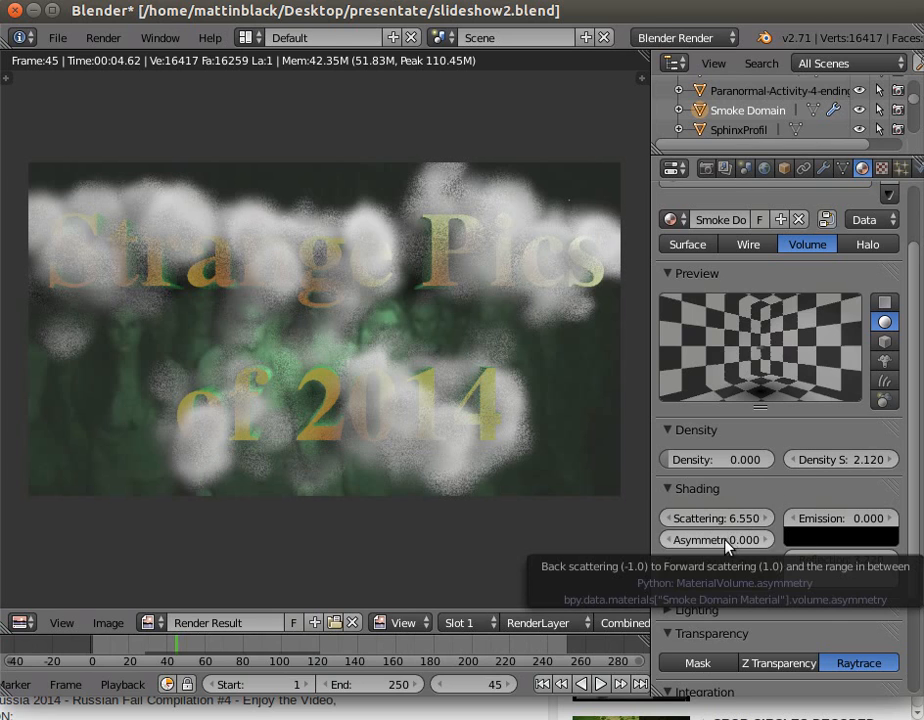
Set the smoke material's scattering asymmetry to 0.3 and render frame 45 to check the softer smoke
mouse_move(729, 541)
mouse_down()
mouse_move(800, 541)
mouse_move(722, 541)
mouse_move(745, 541)
mouse_up()
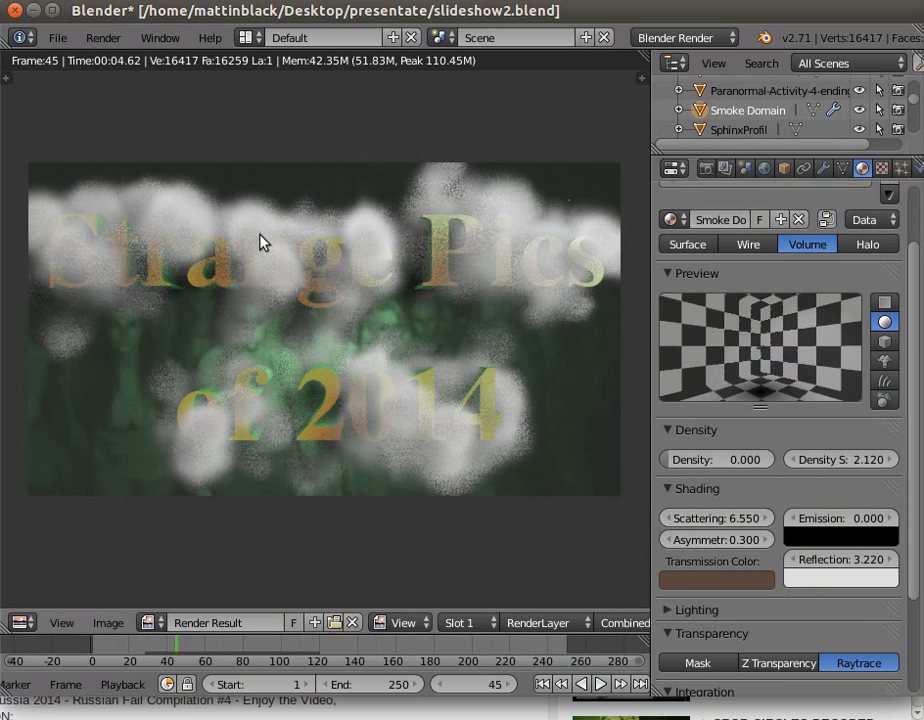
click(106, 37)
click(118, 61)
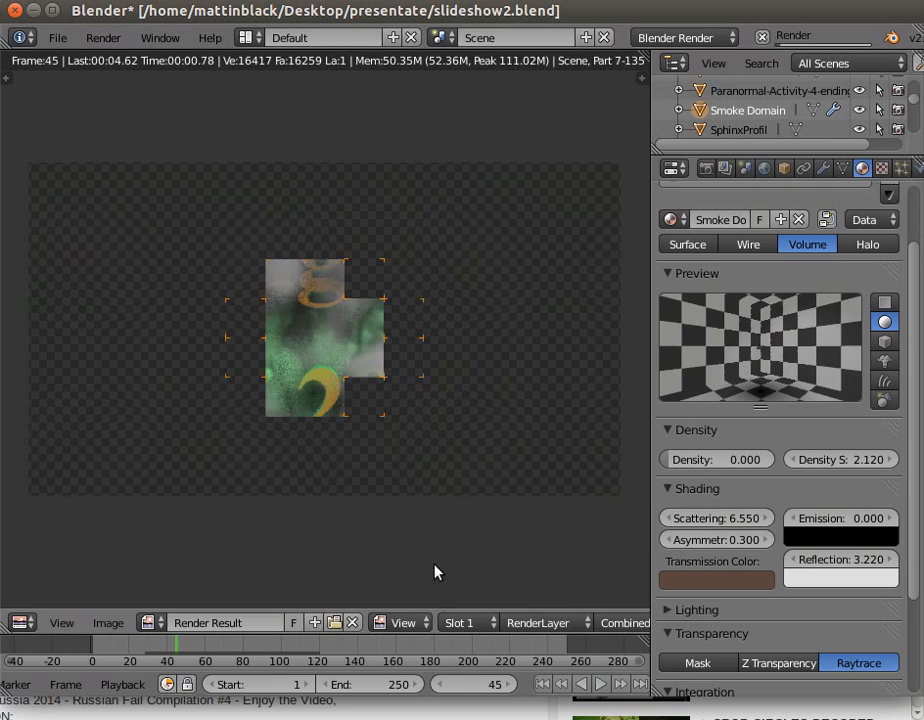
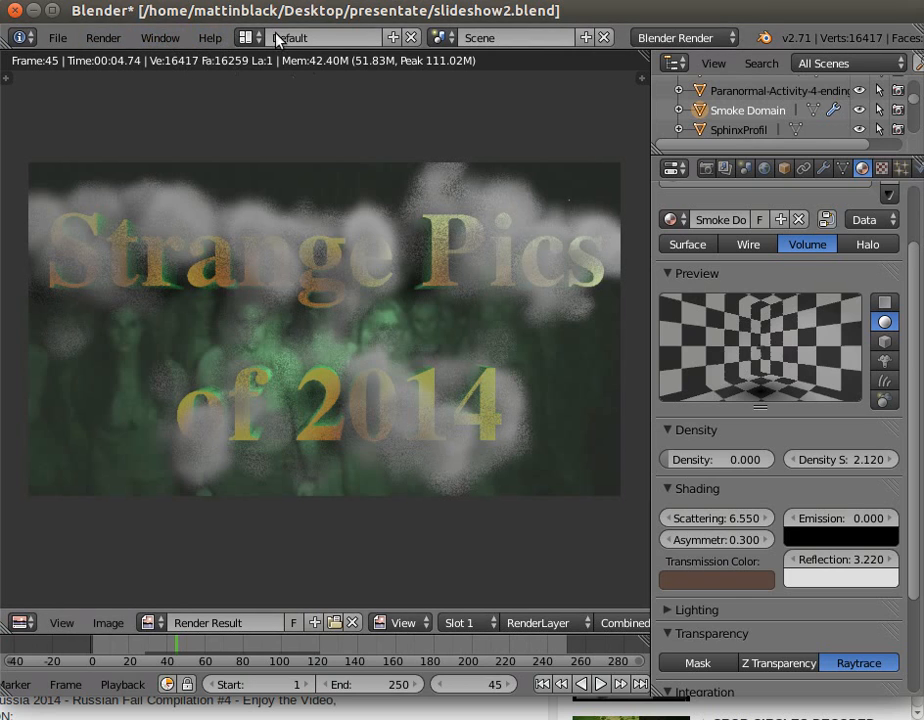
Hide the render view and switch the screen layout to Compositing
click(103, 37)
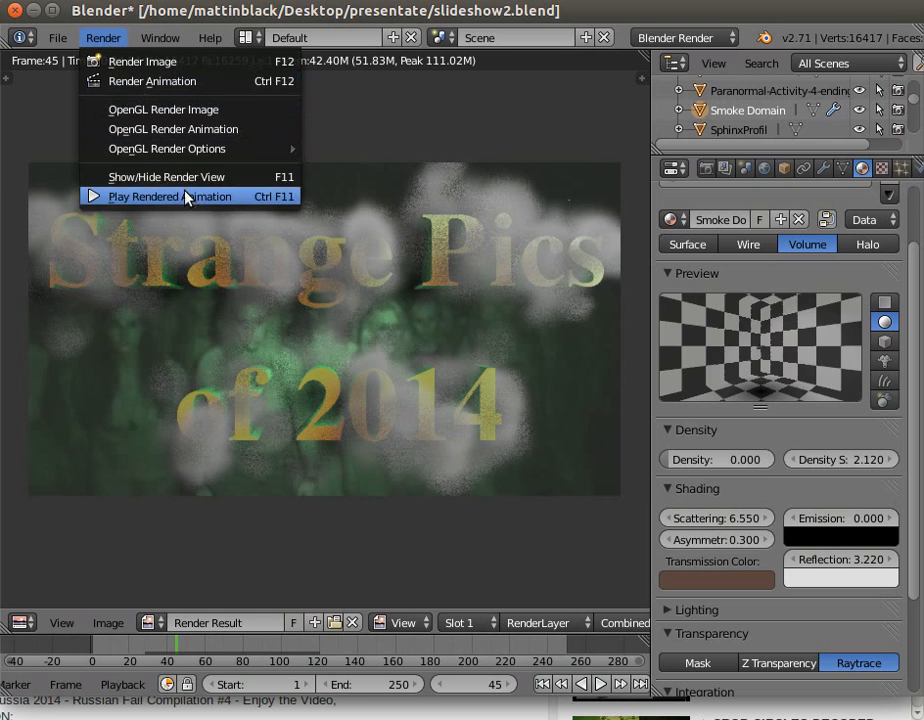
click(122, 177)
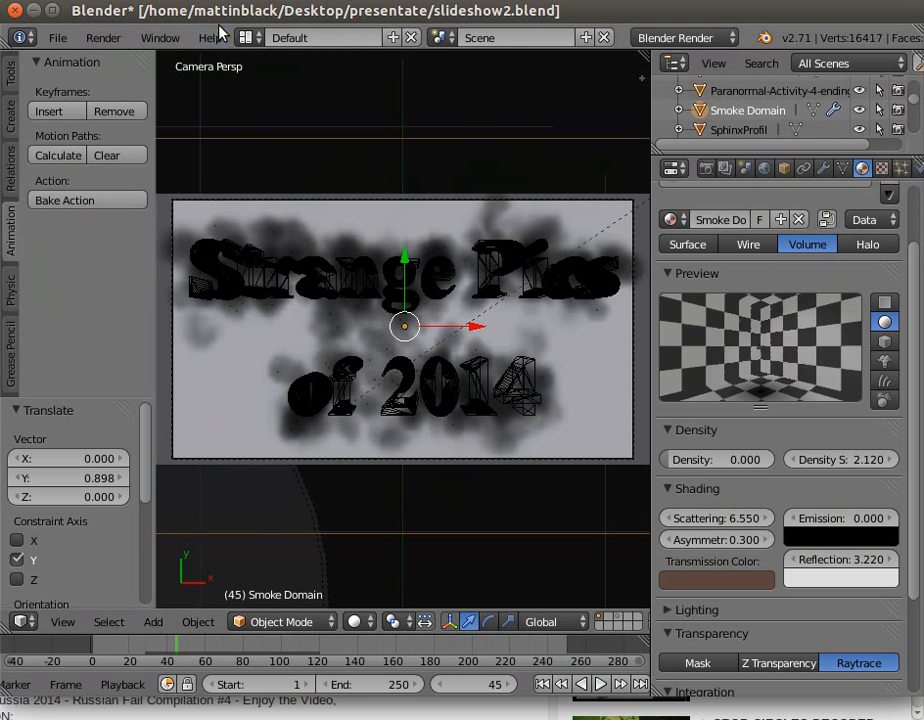
click(245, 37)
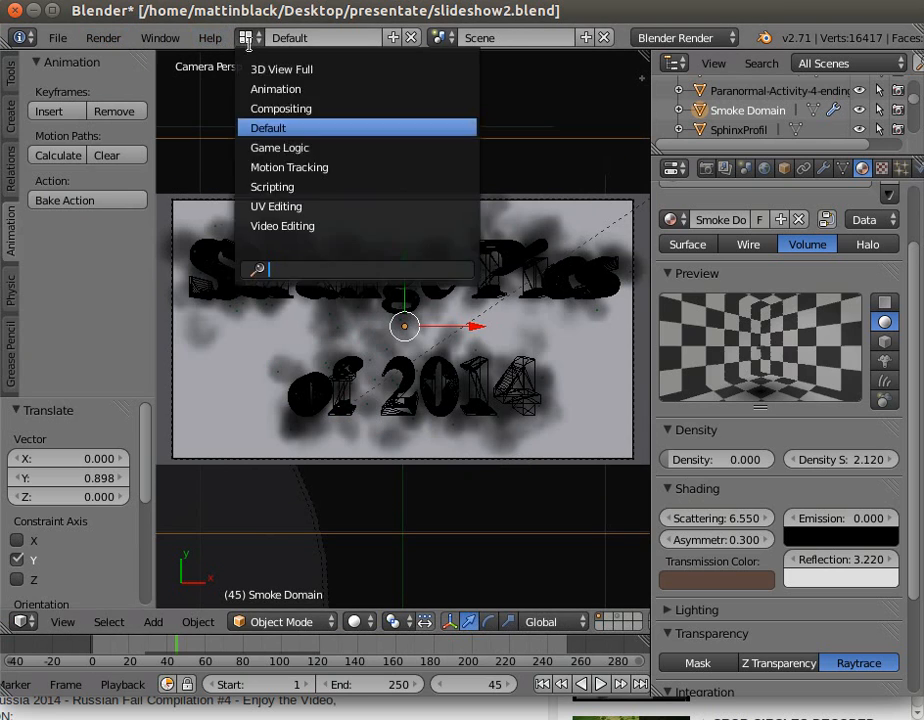
click(281, 108)
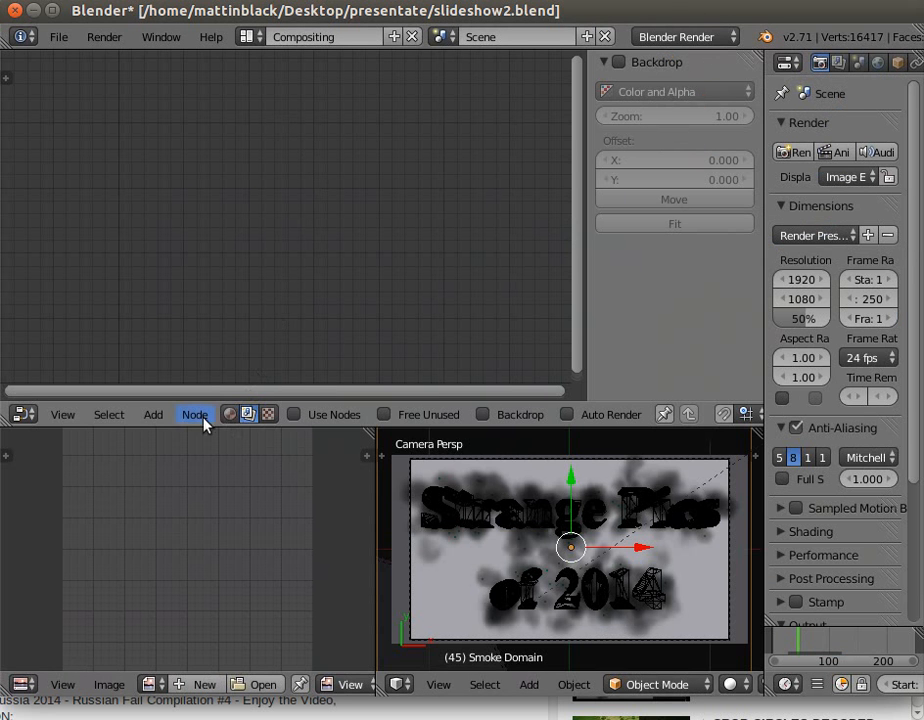
Enable compositing nodes with the backdrop shown, and add a Viewer node fed by the Render Layers image
click(294, 414)
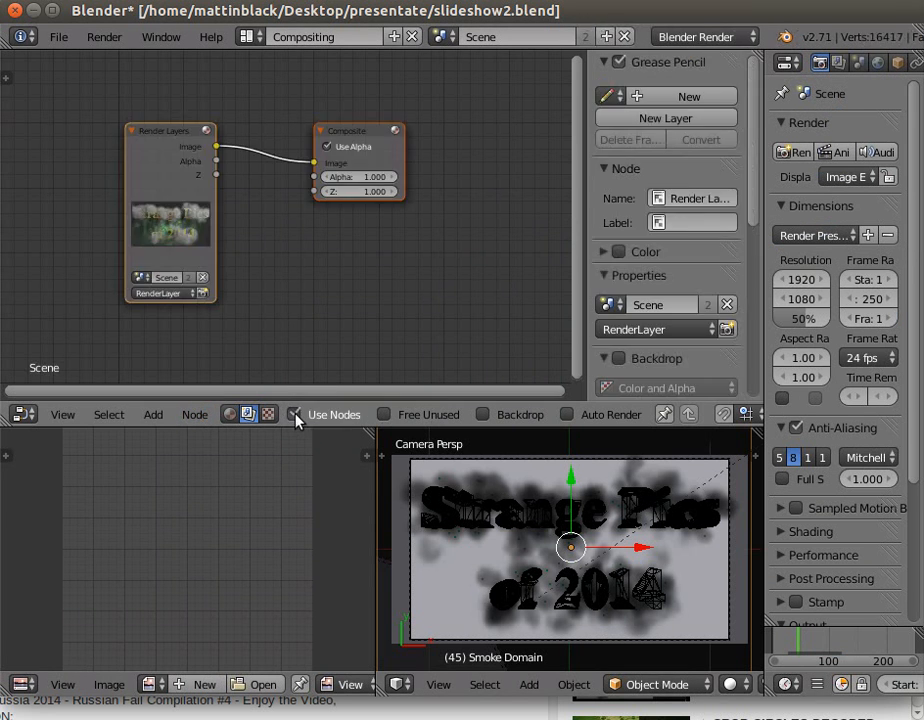
click(483, 414)
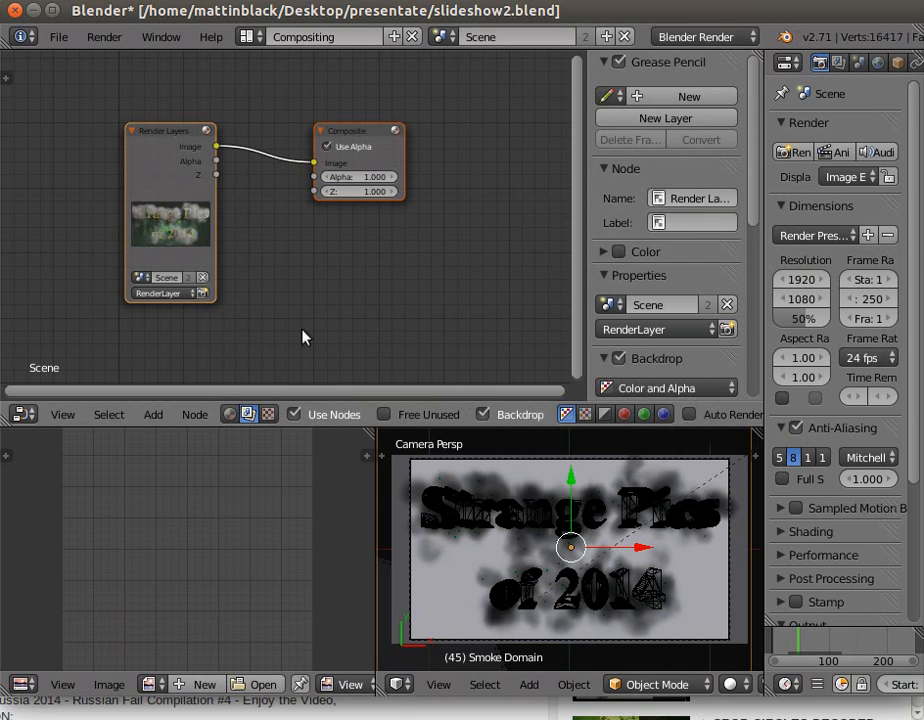
click(153, 414)
mouse_move(222, 354)
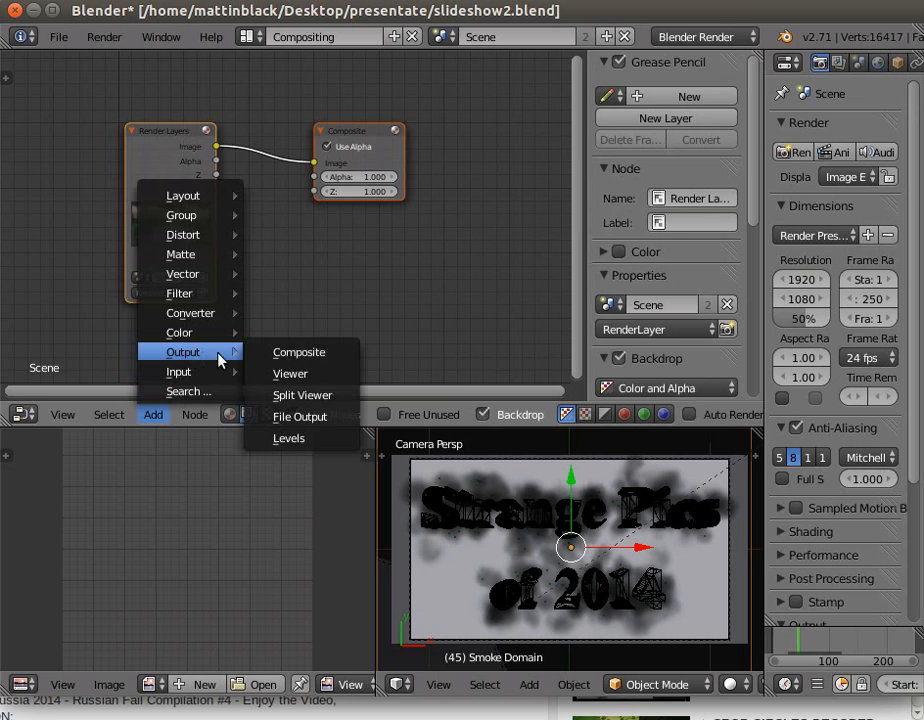
click(300, 374)
click(367, 240)
drag(368, 277, 68, 140)
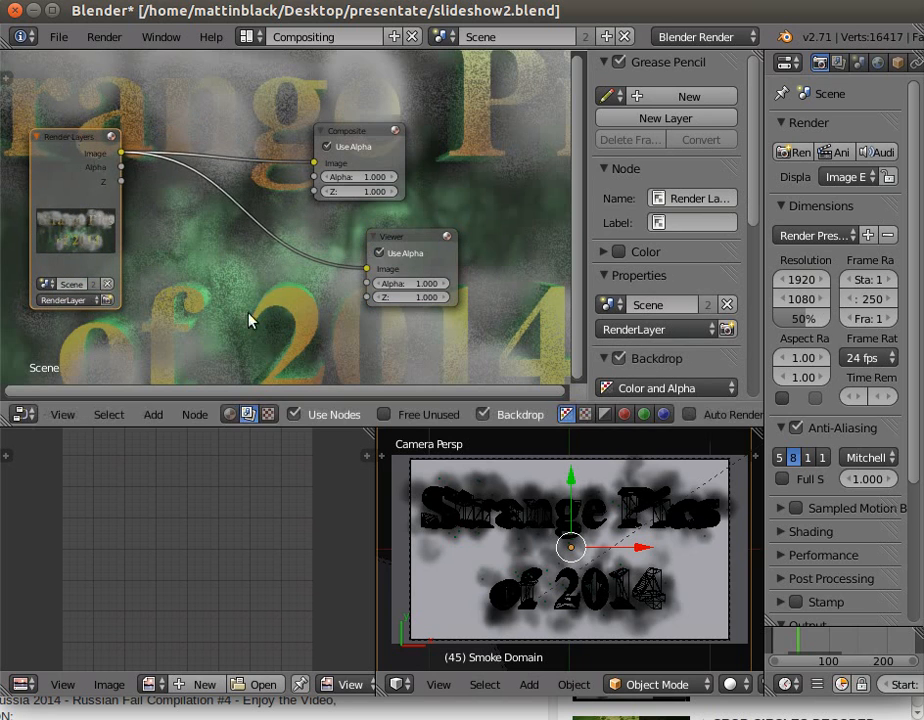
Add a Blur node and wire it between the Render Layers image and both the Composite and Viewer nodes
click(164, 413)
mouse_move(193, 293)
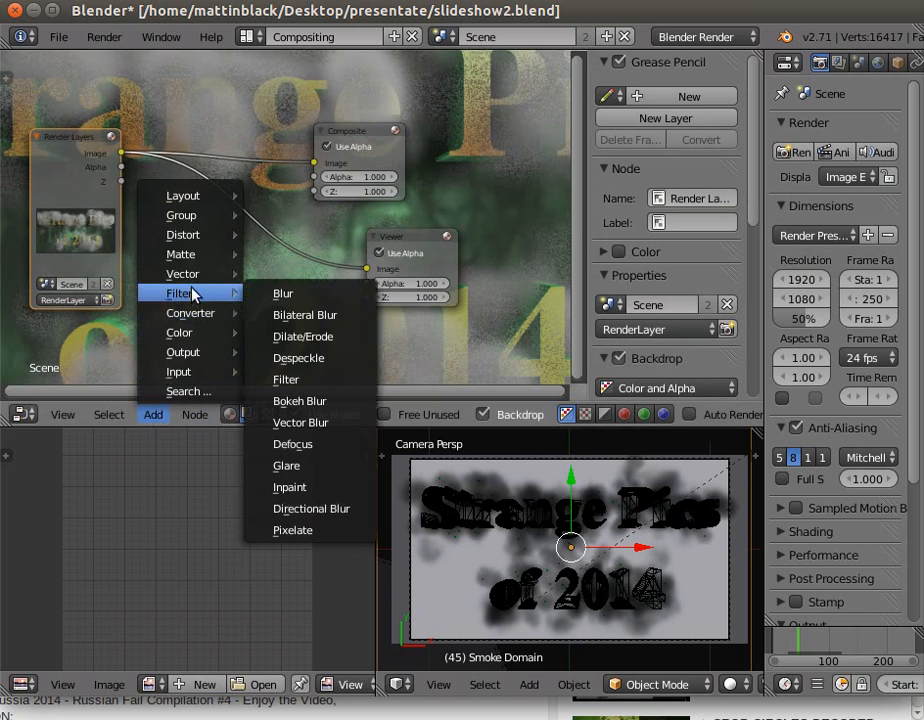
click(305, 297)
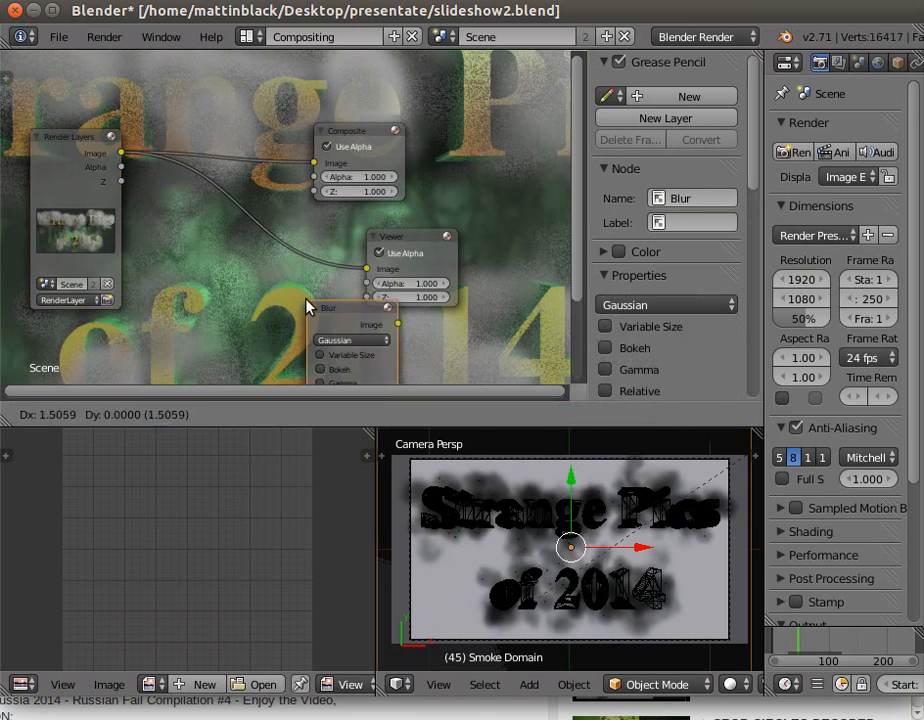
click(178, 117)
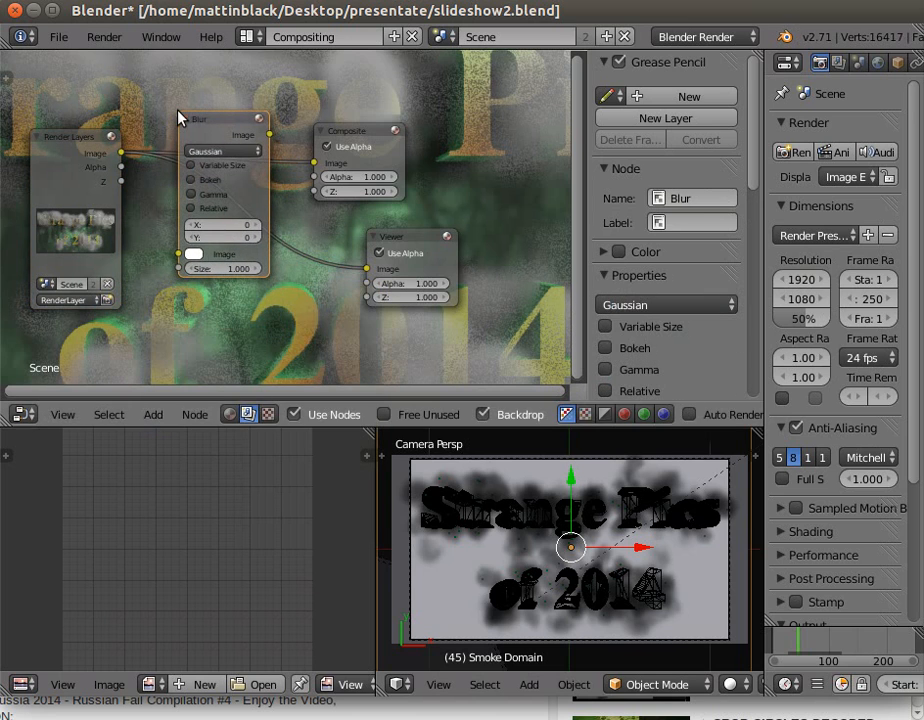
drag(118, 156, 179, 254)
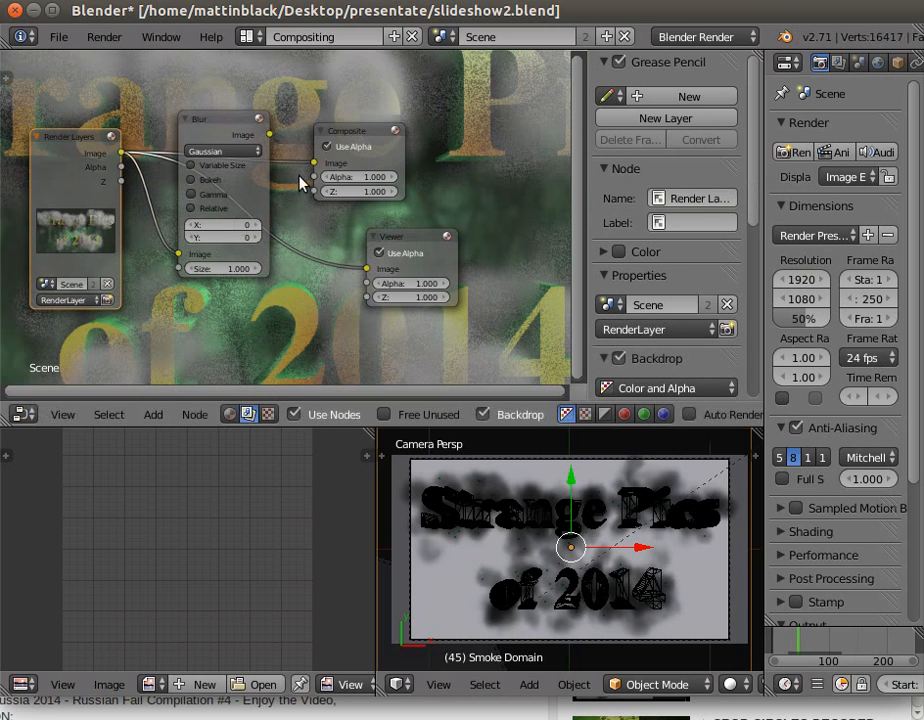
drag(316, 163, 318, 215)
drag(367, 275, 300, 250)
drag(270, 135, 315, 163)
drag(270, 137, 368, 269)
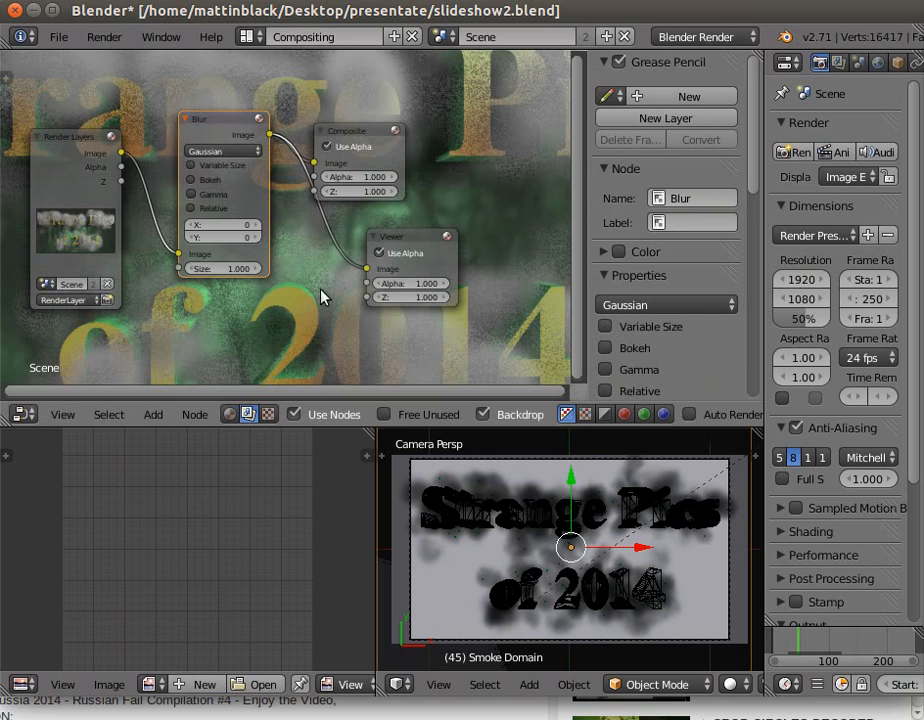
Set the Gaussian Blur node's X and Y size to 3 each
click(256, 227)
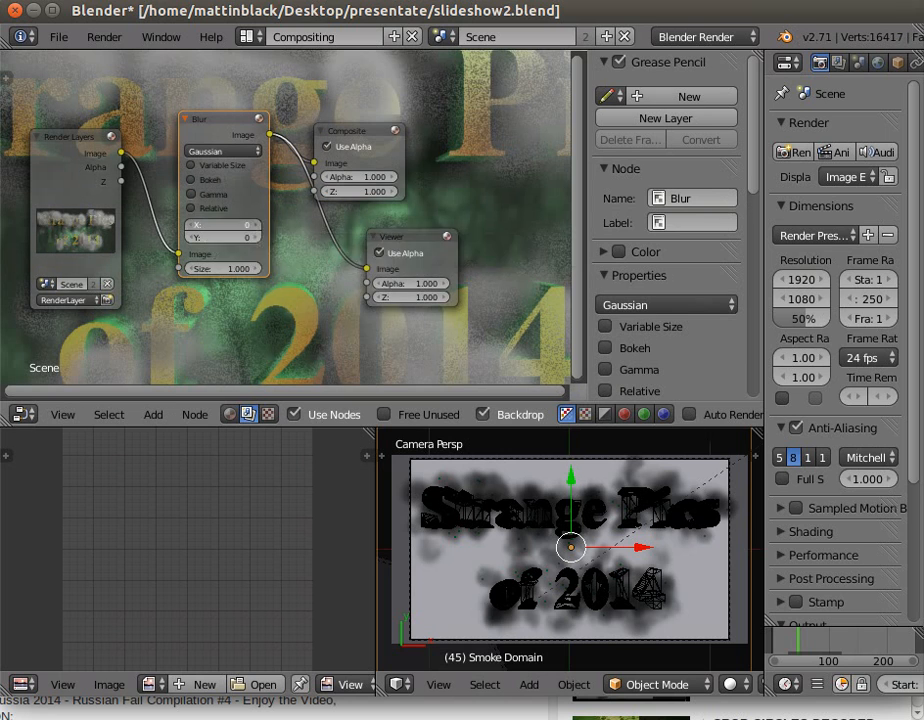
click(256, 227)
click(257, 236)
click(257, 236)
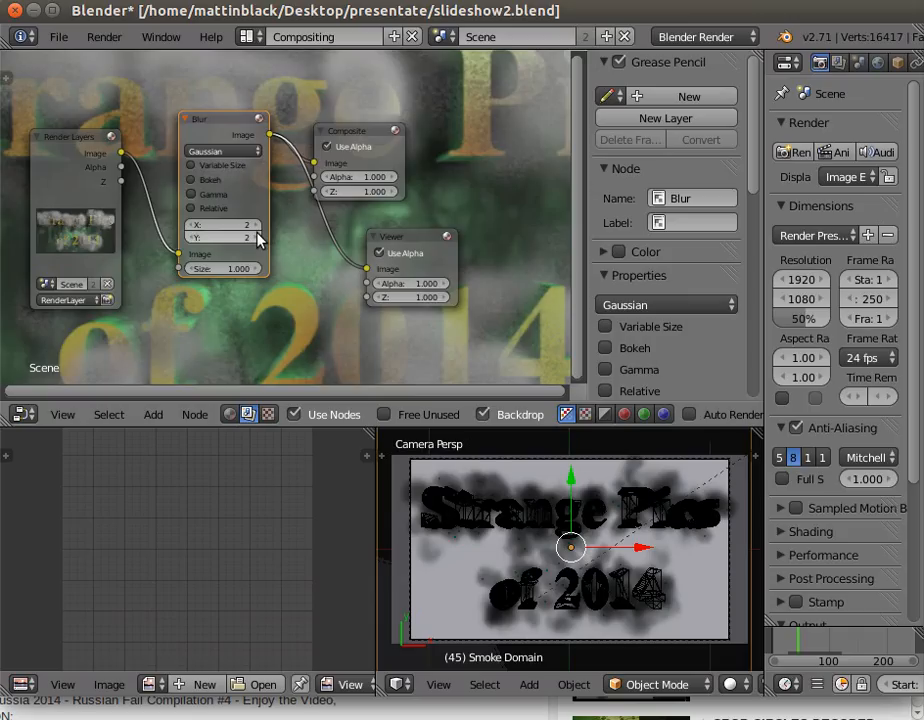
click(257, 236)
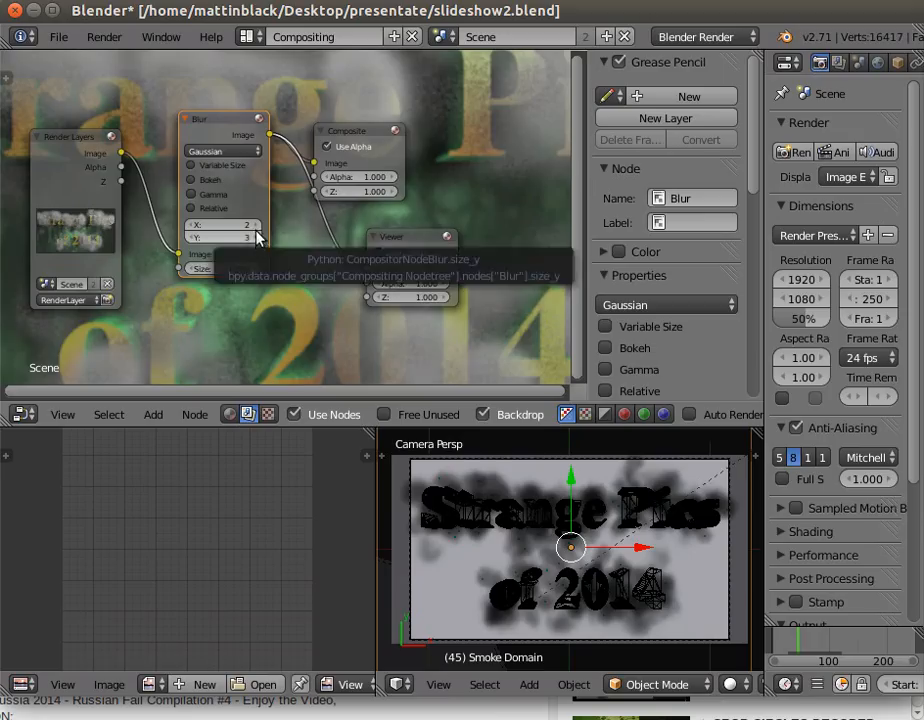
click(257, 226)
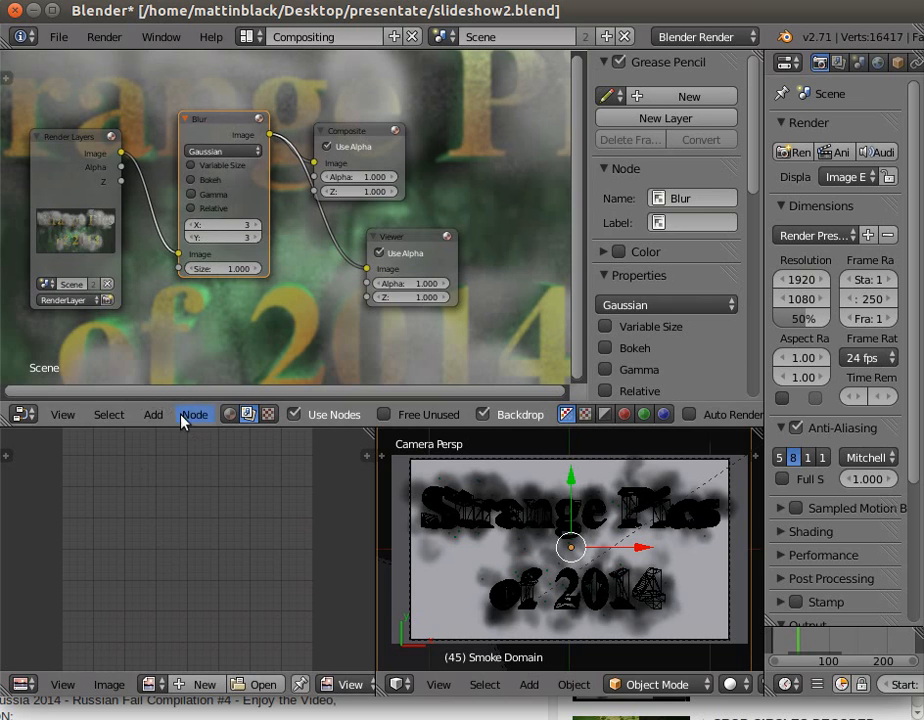
Add a Despeckle filter node to the compositing tree and delete the Blur node
click(153, 414)
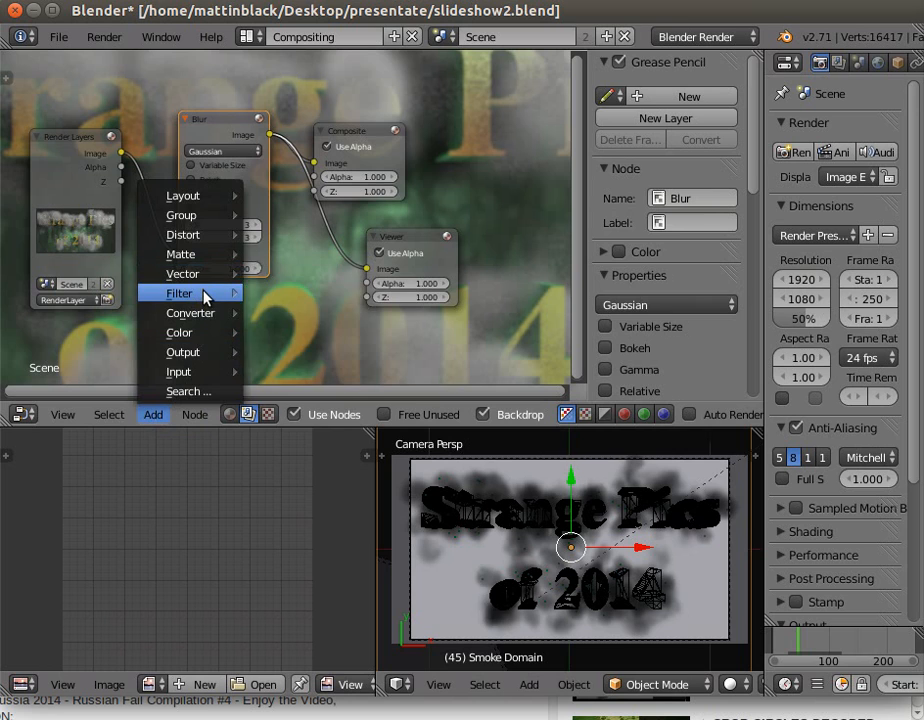
mouse_move(206, 295)
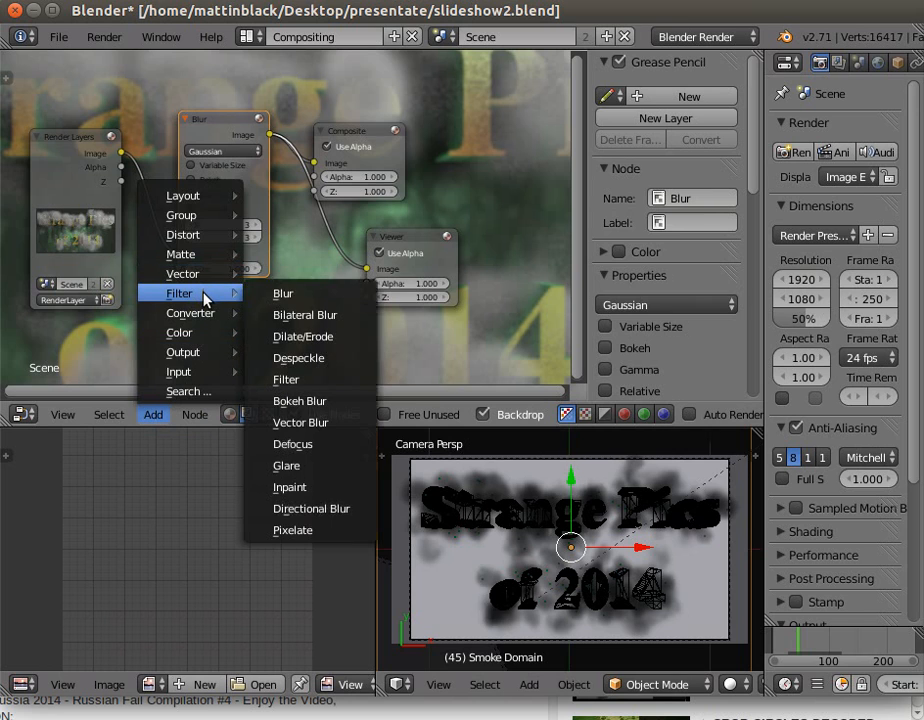
click(305, 359)
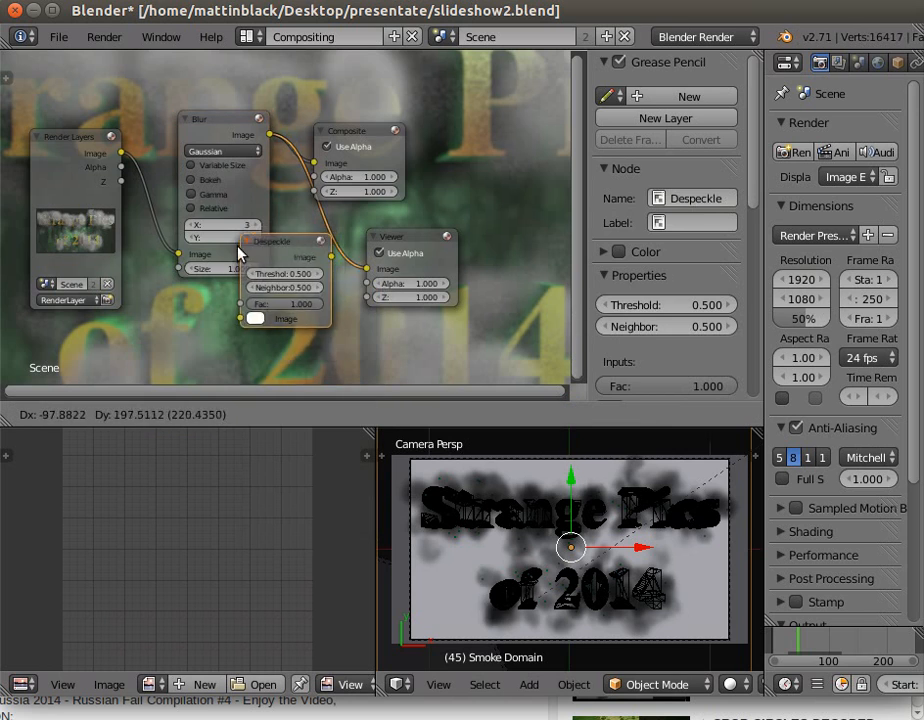
click(237, 262)
click(236, 121)
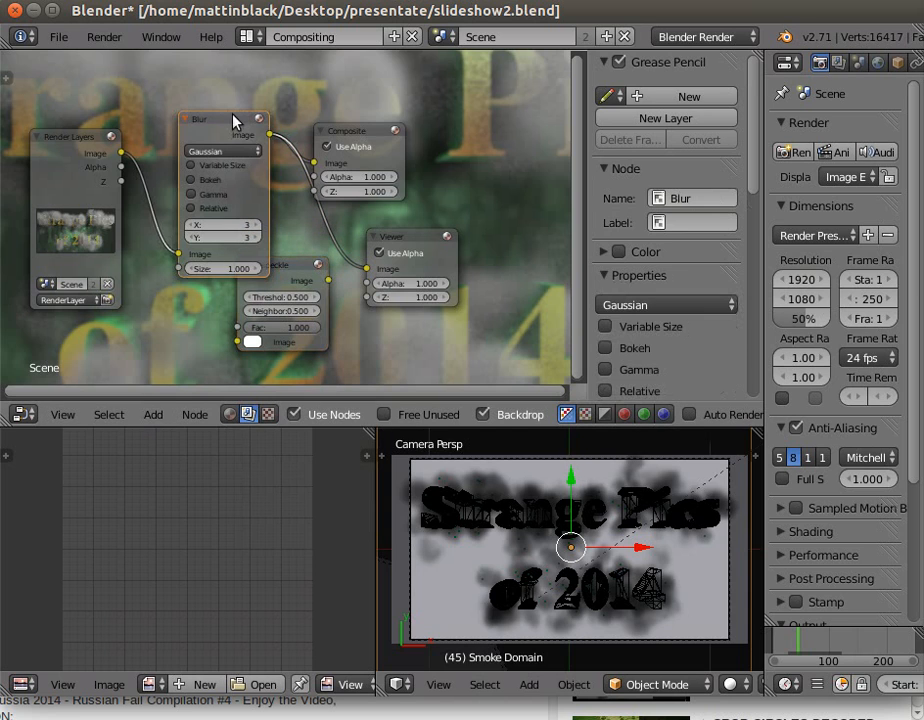
key(x)
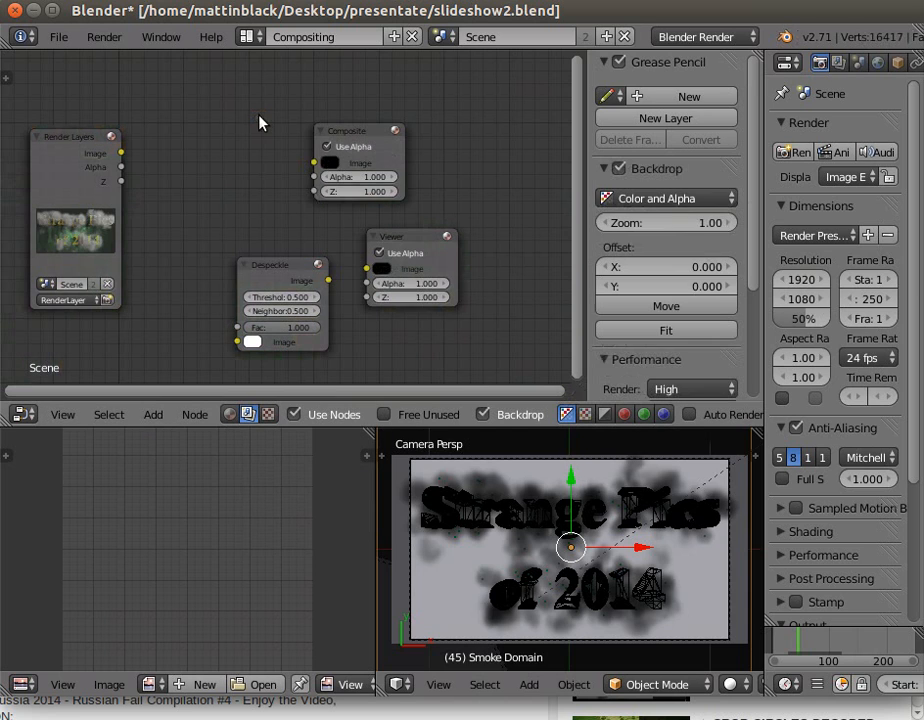
Place the Despeckle node beside Render Layers and wire its image between Render Layers and both output nodes
drag(280, 267, 221, 156)
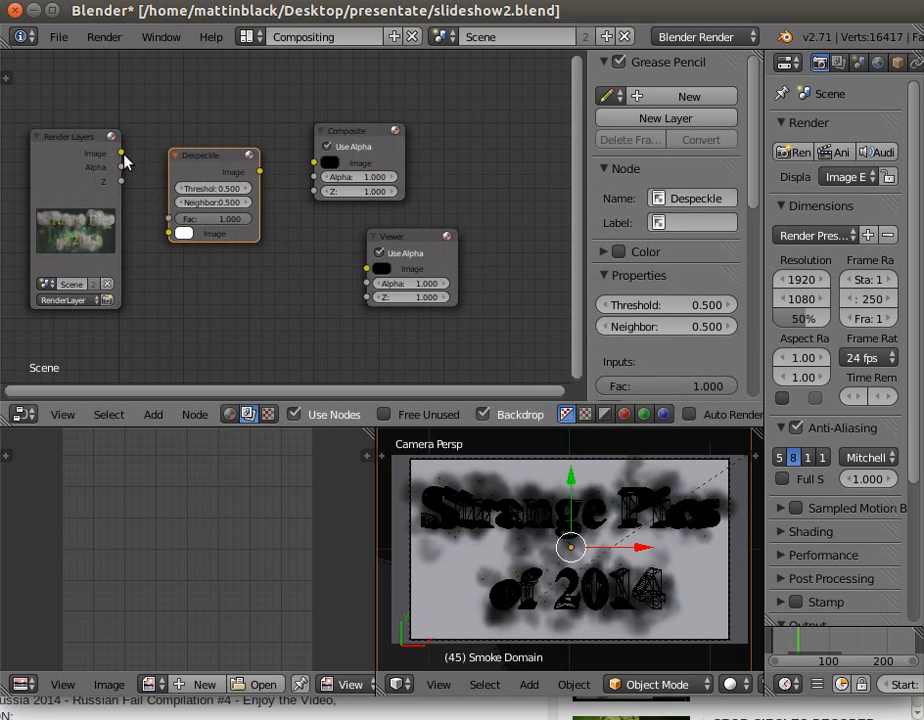
drag(123, 160, 172, 232)
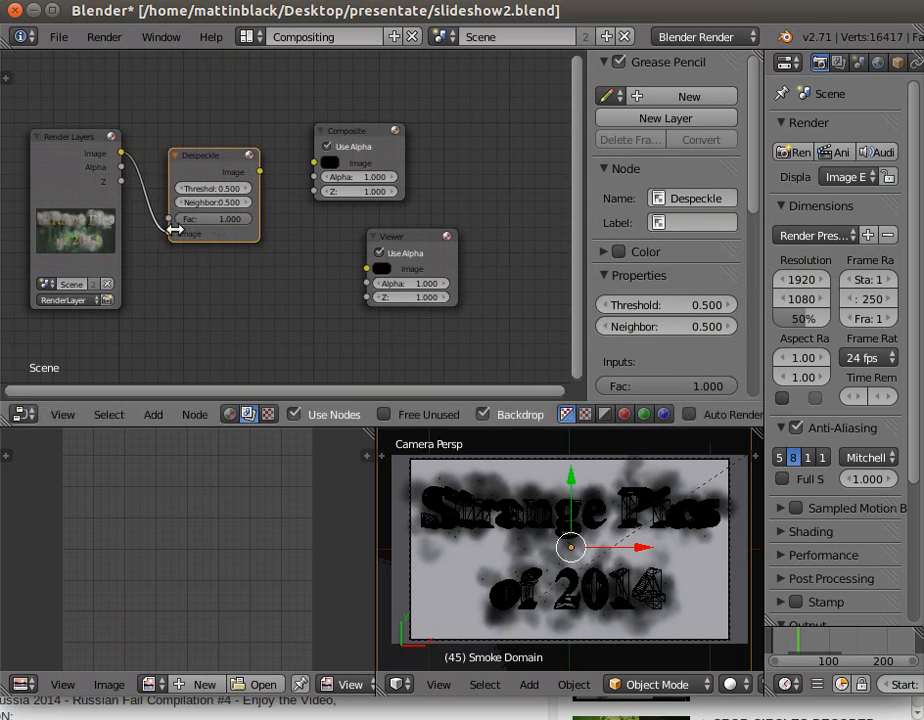
drag(260, 172, 369, 270)
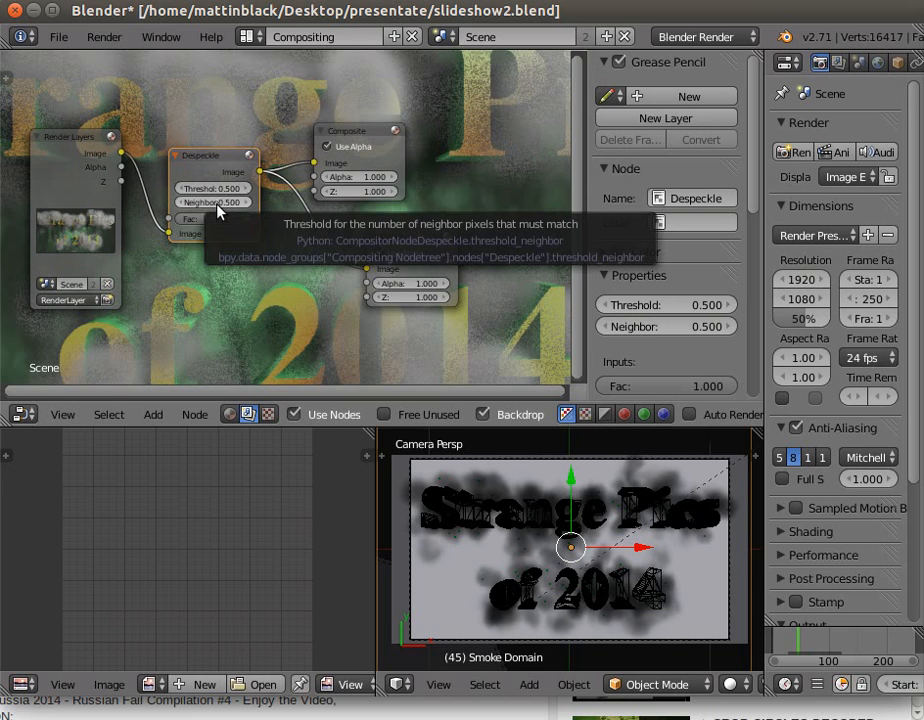
Try the Despeckle node with threshold and neighbor at 1.000 and a factor of 0.645
click(181, 202)
drag(181, 202, 470, 203)
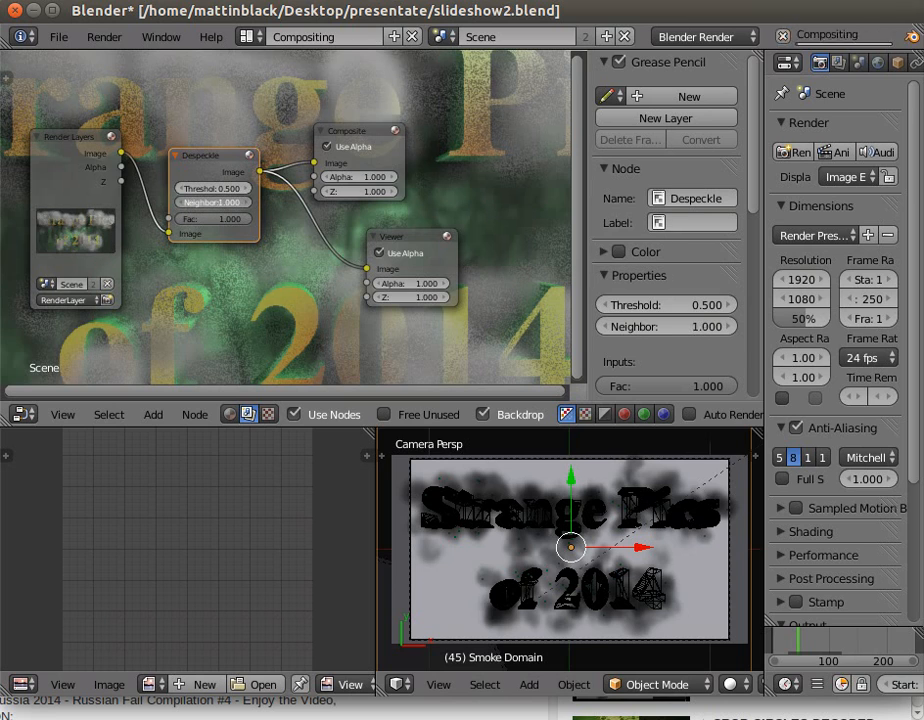
drag(190, 187, 192, 187)
click(189, 187)
click(217, 188)
click(210, 196)
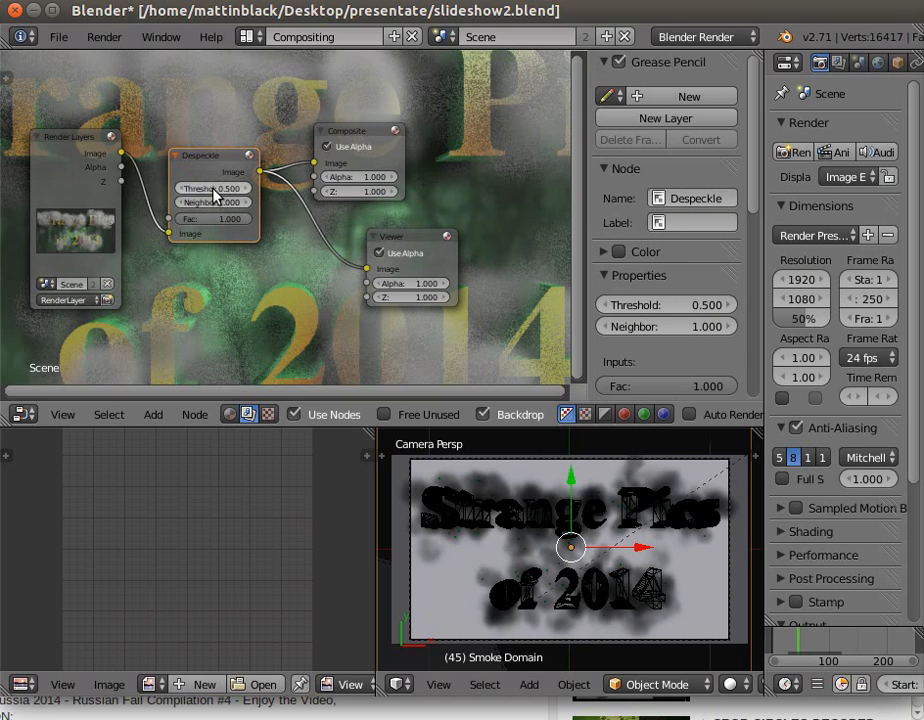
mouse_move(215, 195)
mouse_down()
mouse_move(250, 195)
mouse_move(212, 193)
mouse_up()
drag(197, 219, 140, 219)
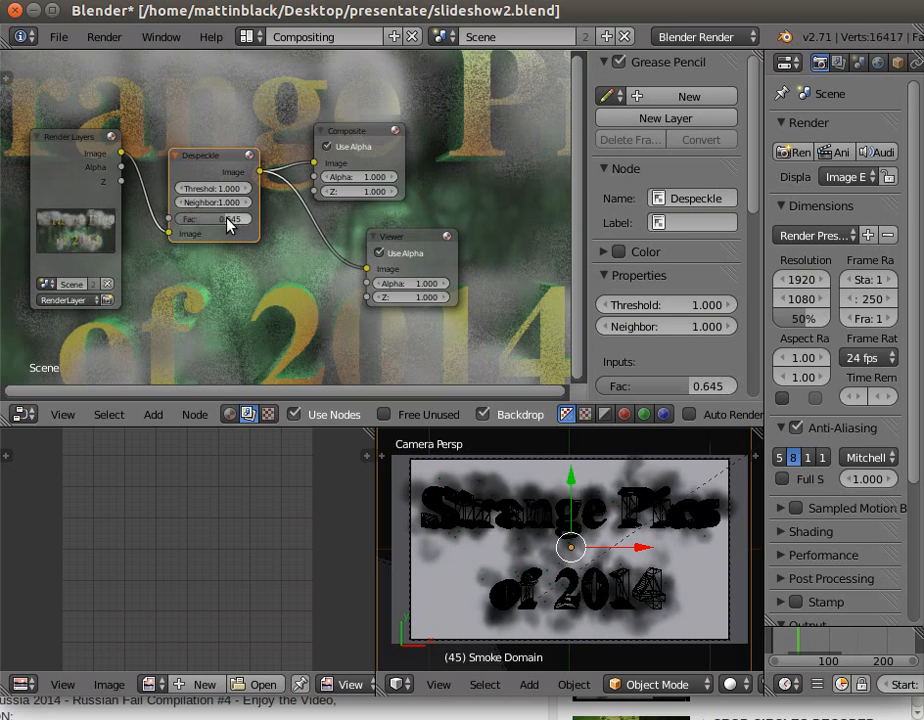
Set the Despeckle node's threshold and neighbor to 0.000 and its factor to 1.000
drag(217, 219, 136, 189)
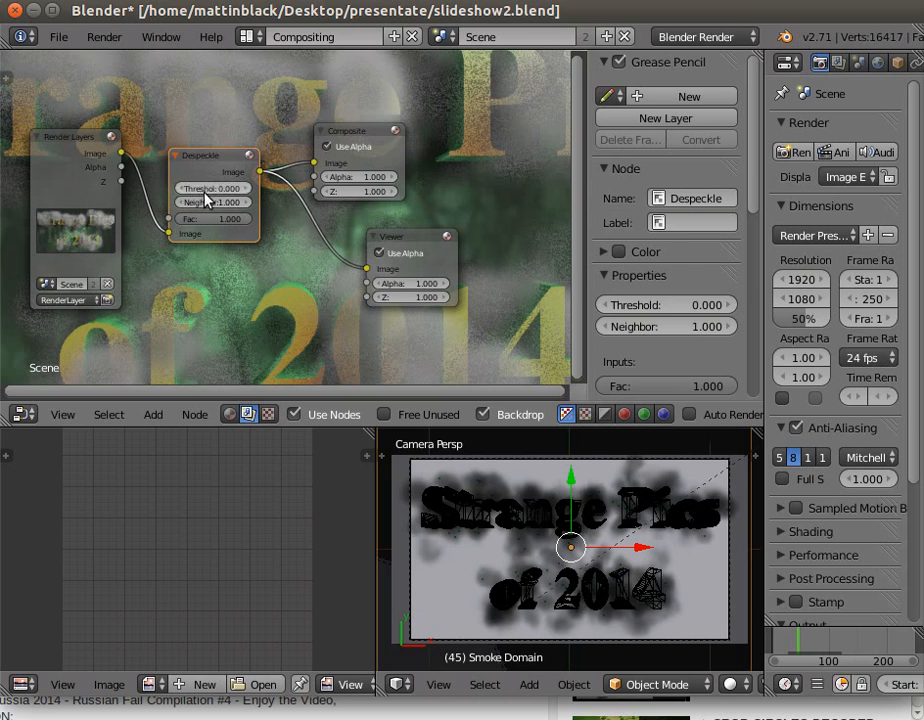
mouse_move(211, 205)
mouse_down()
mouse_move(150, 205)
mouse_move(224, 200)
mouse_move(211, 188)
mouse_move(232, 188)
mouse_move(212, 191)
mouse_up()
drag(192, 219, 283, 201)
scroll(510, 235, down, 2)
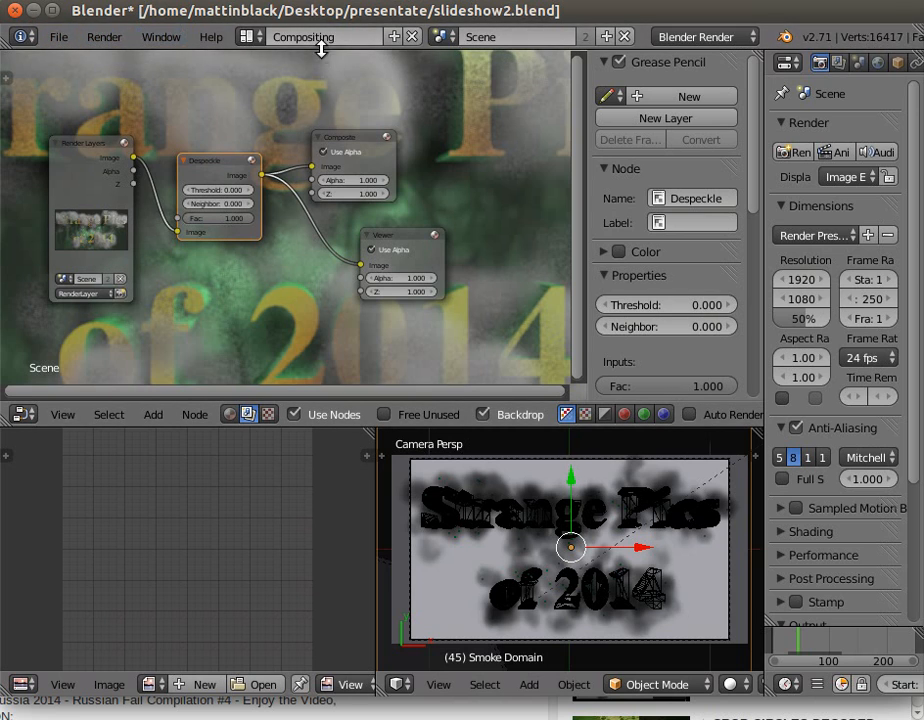
Return to the Default screen layout and render frame 45 to check the despeckled title
click(247, 37)
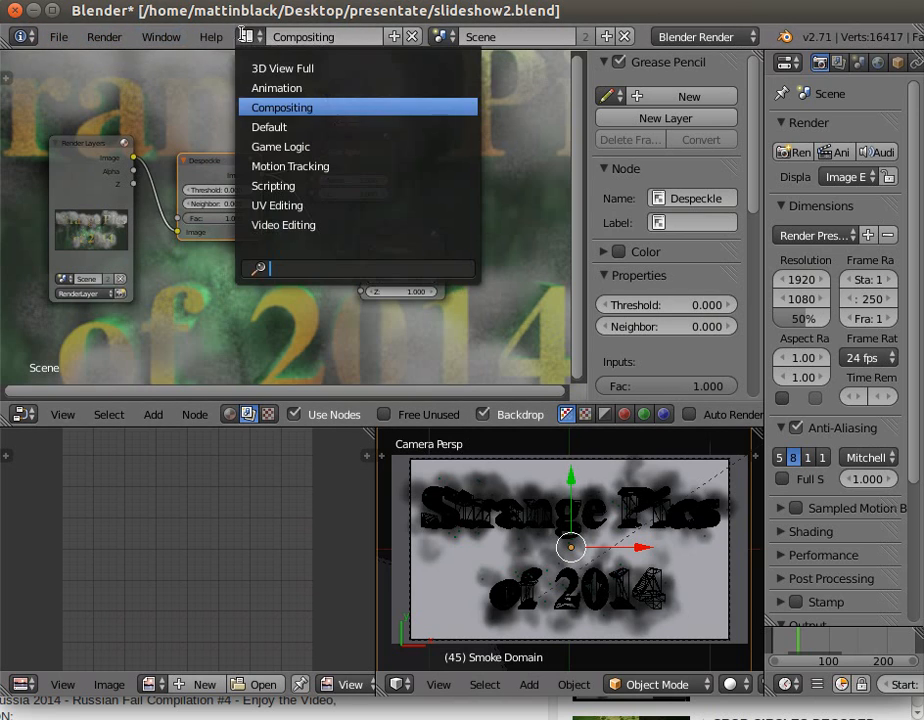
click(265, 127)
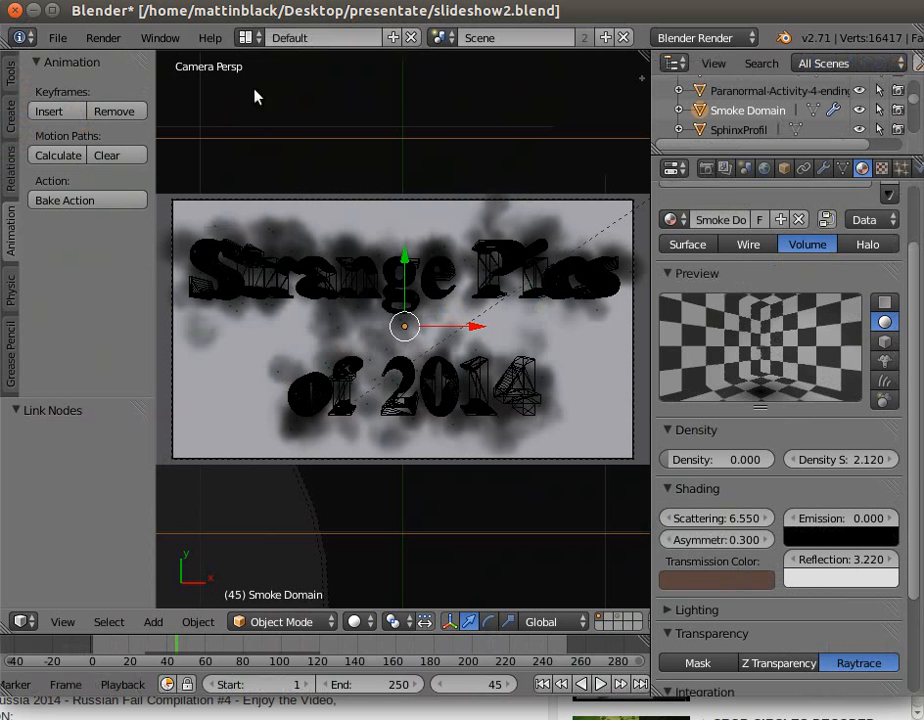
click(105, 39)
click(124, 59)
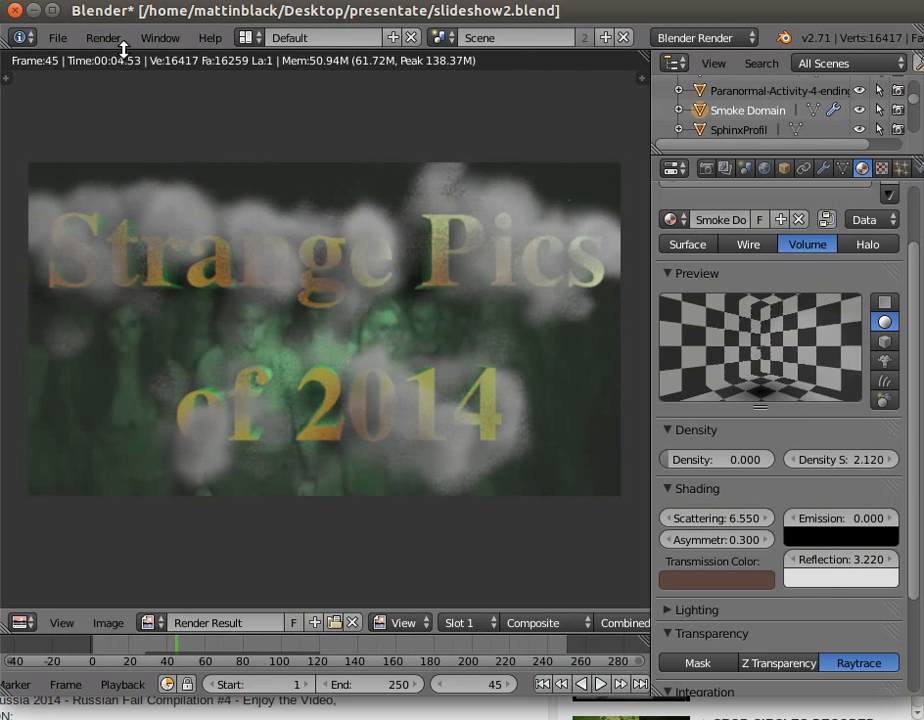
click(114, 40)
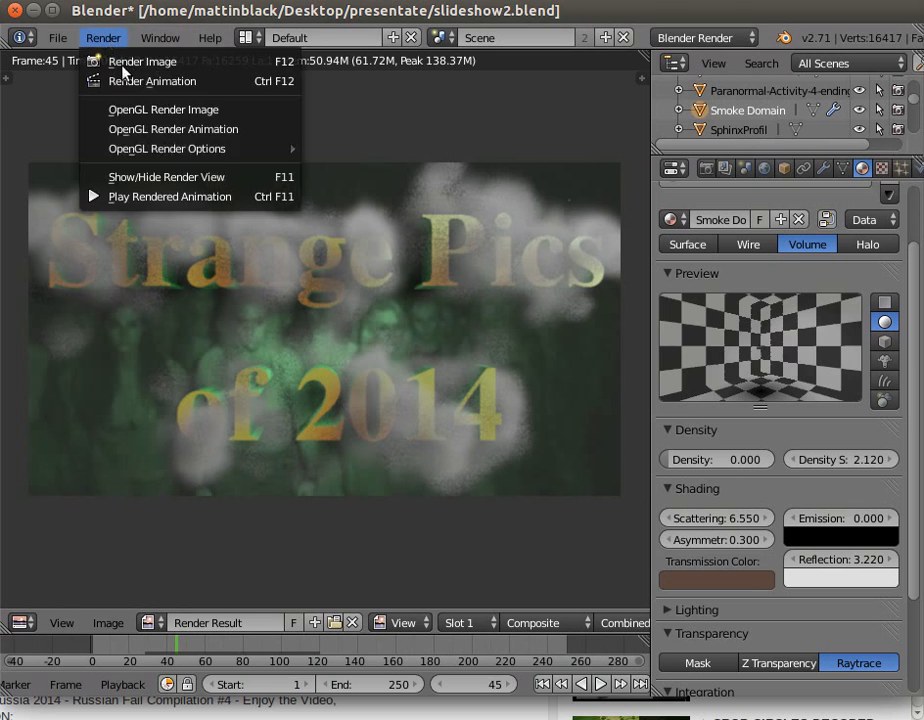
click(130, 176)
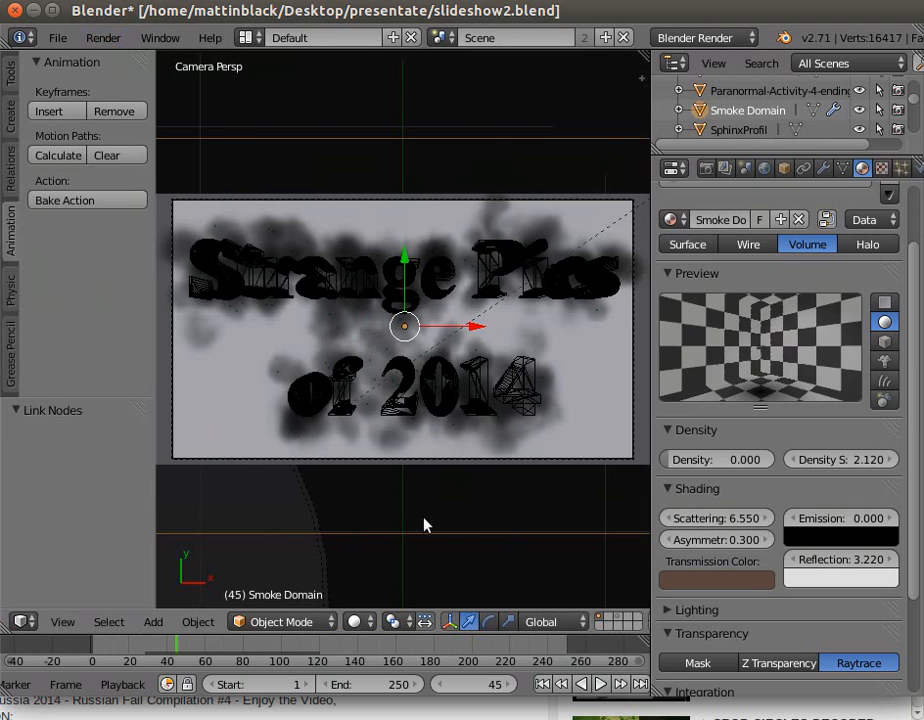
Move along the timeline to frame 66 and render it to check the denser smoke over the title
click(206, 651)
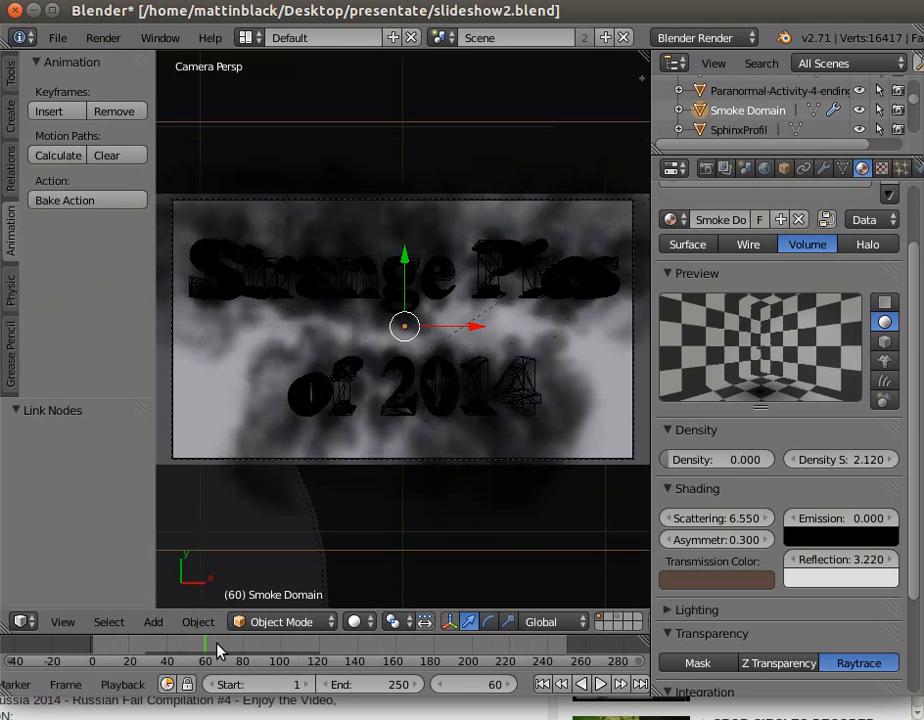
click(241, 651)
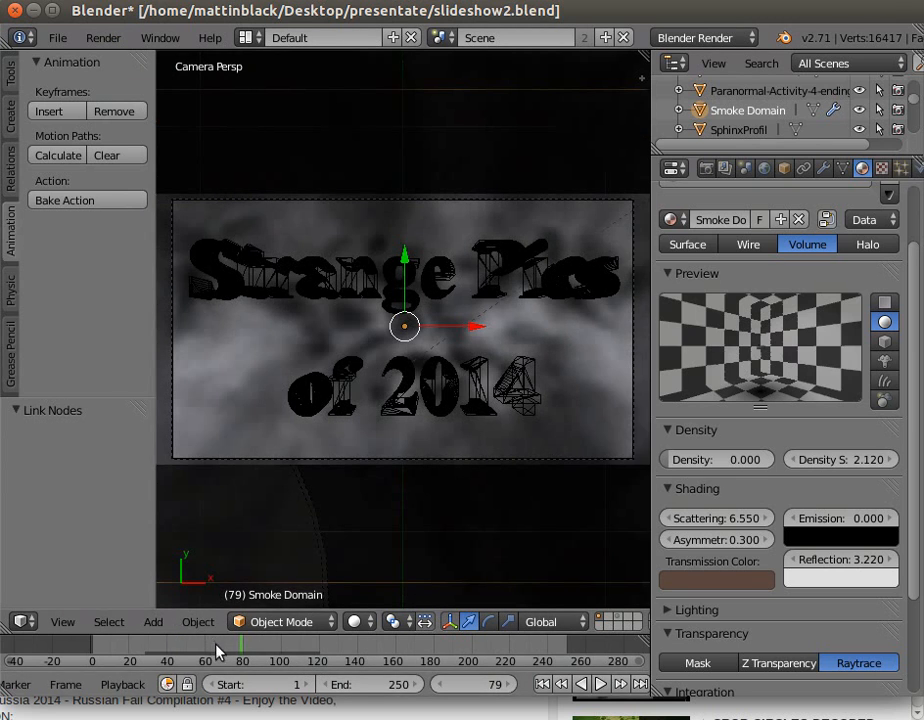
click(214, 651)
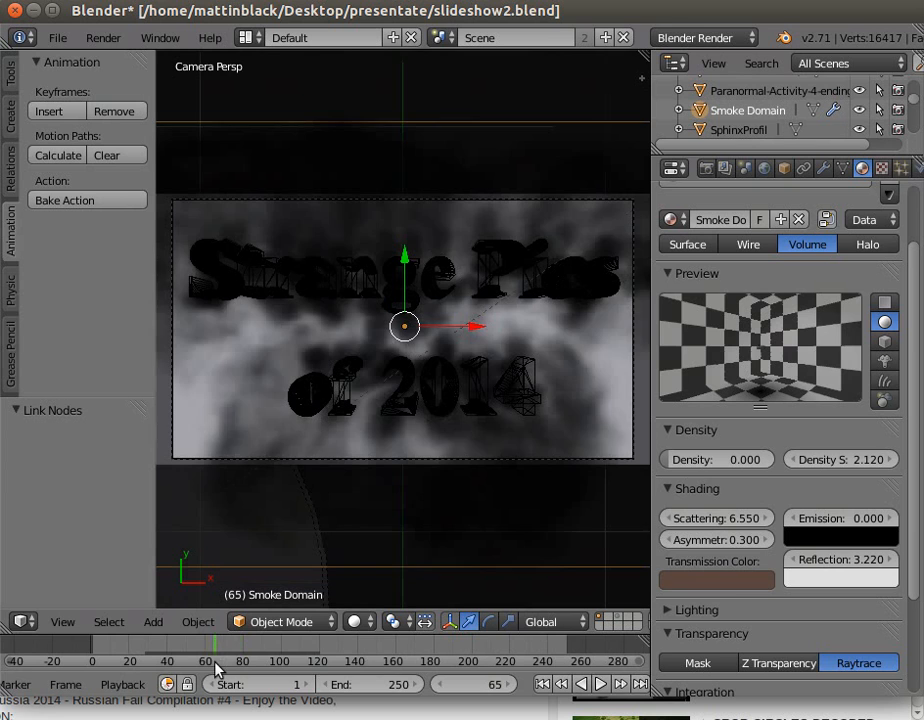
click(104, 39)
click(126, 62)
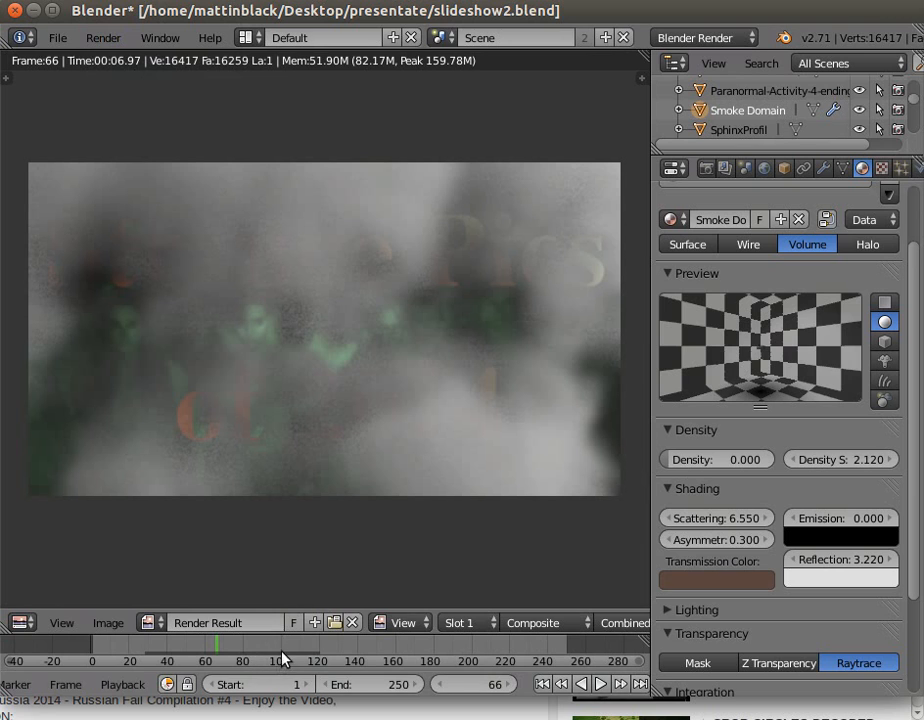
Leave the render view, move along the timeline to frame 101 and render that frame
click(104, 36)
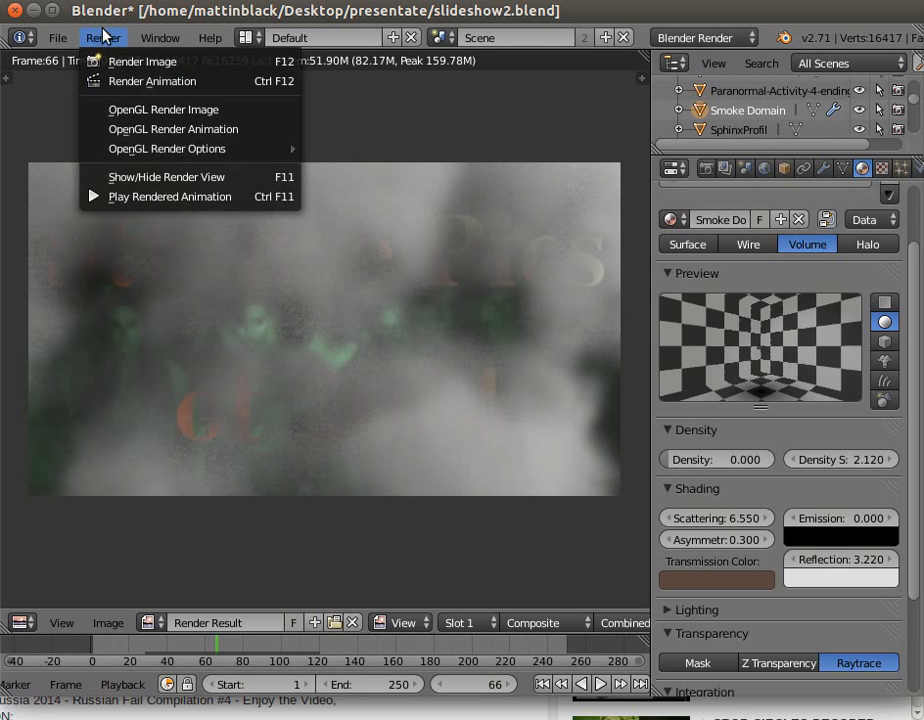
click(165, 177)
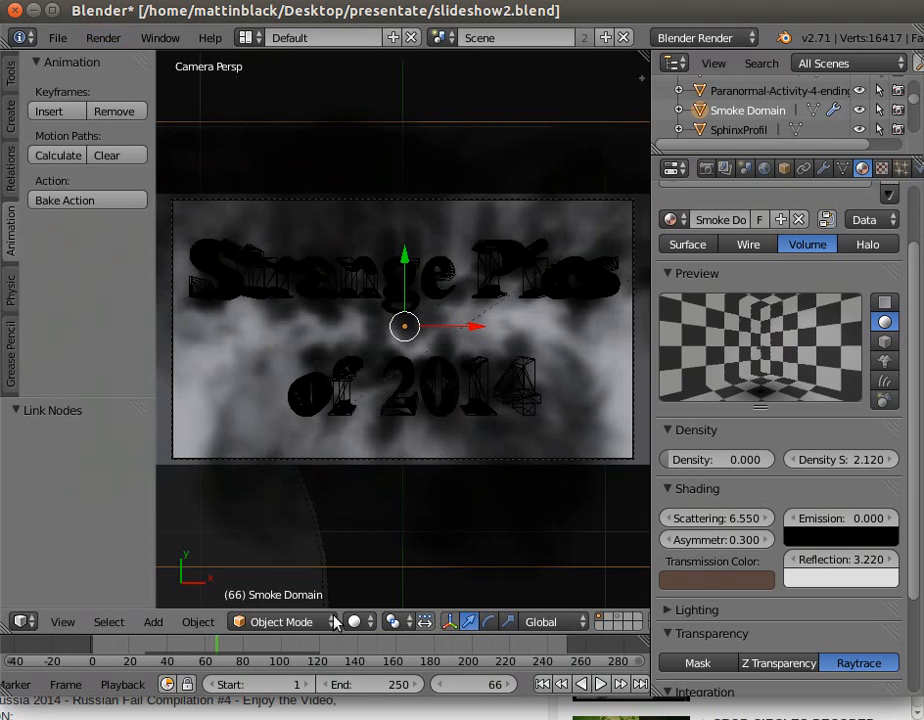
click(283, 650)
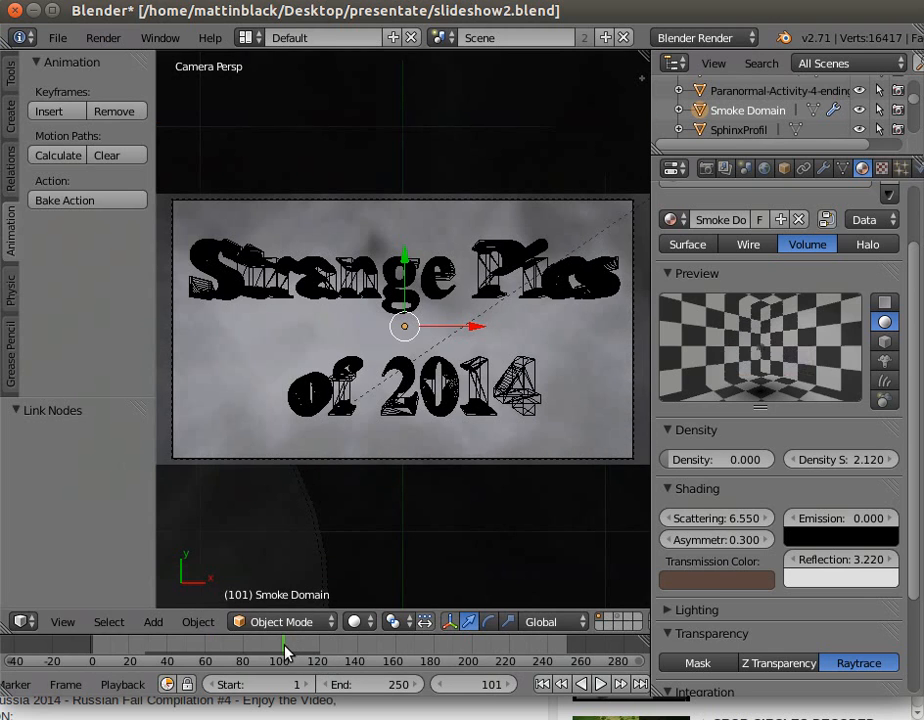
click(302, 651)
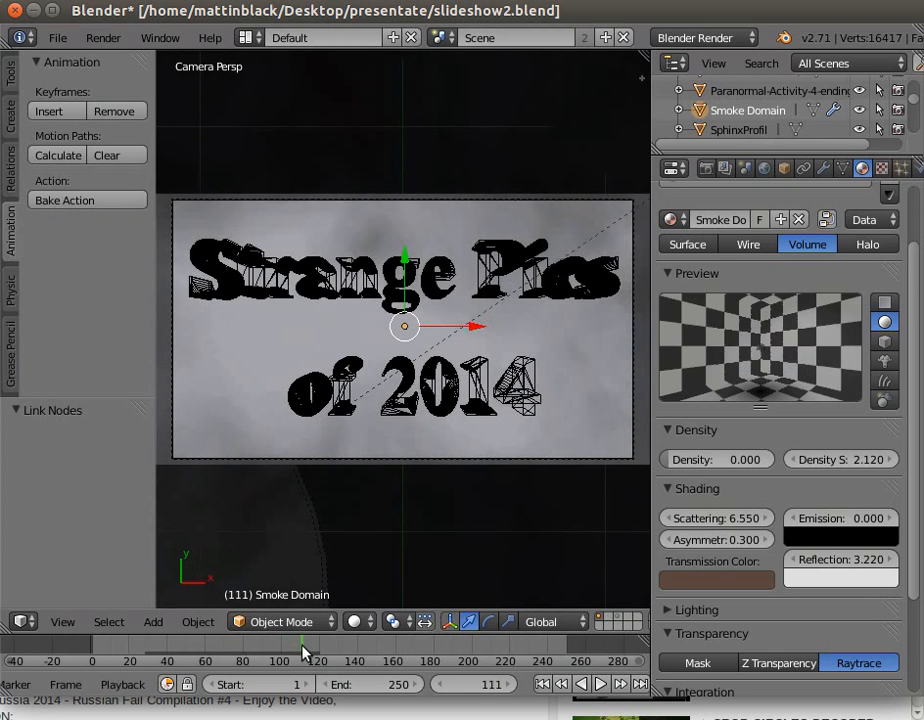
click(283, 651)
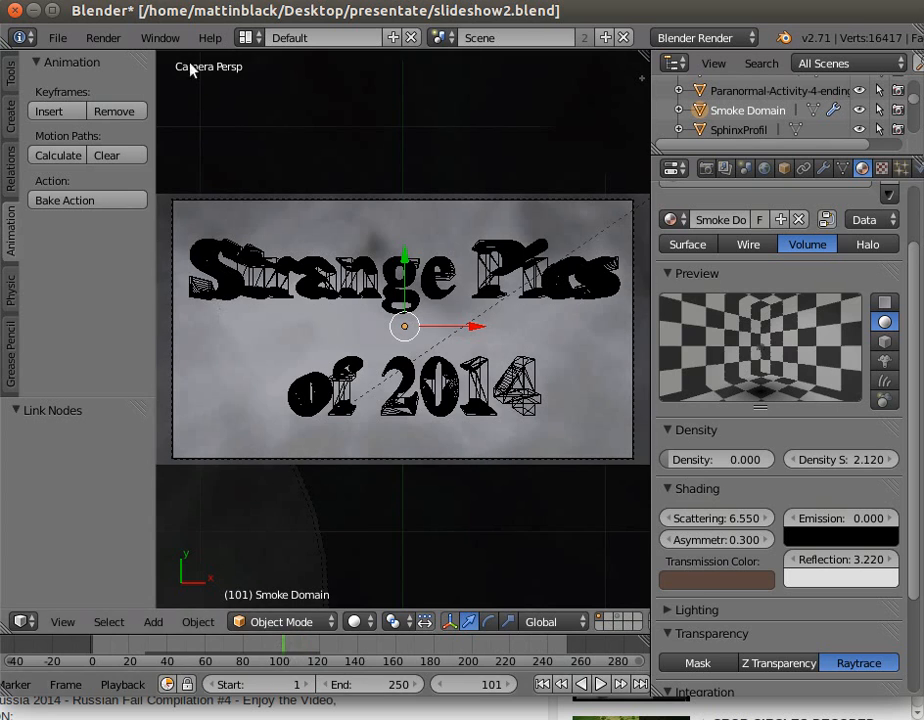
click(104, 38)
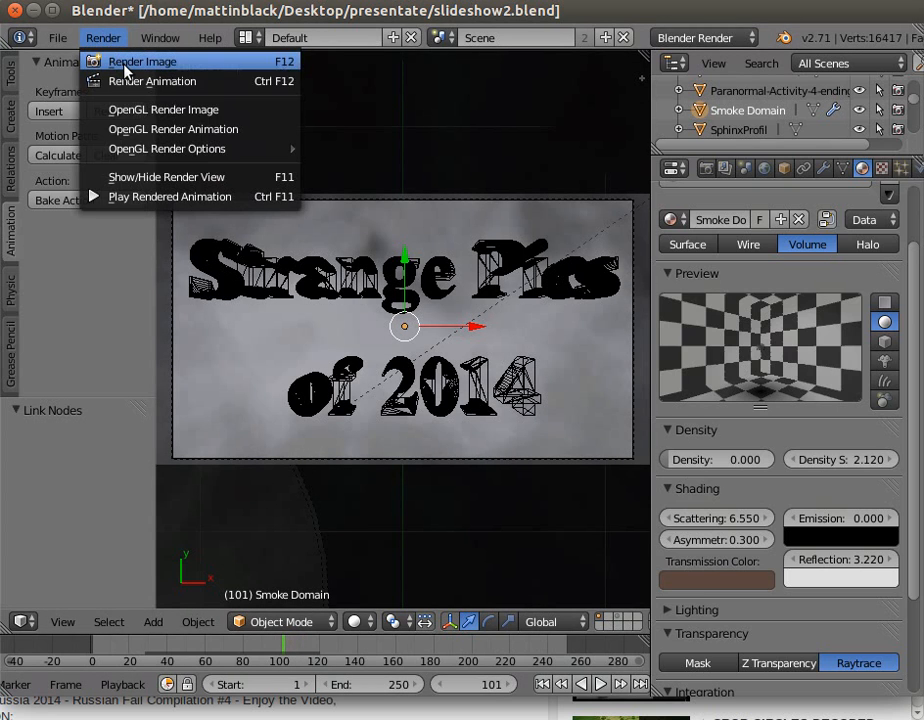
click(122, 62)
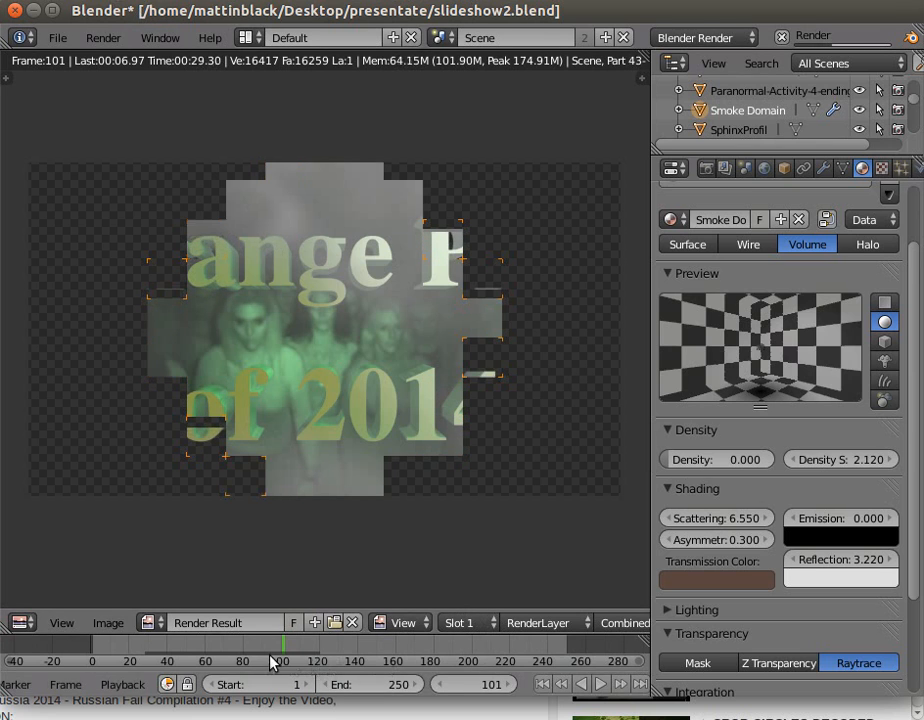
Stop the running render of frame 101 and return to the 3D camera view
click(112, 42)
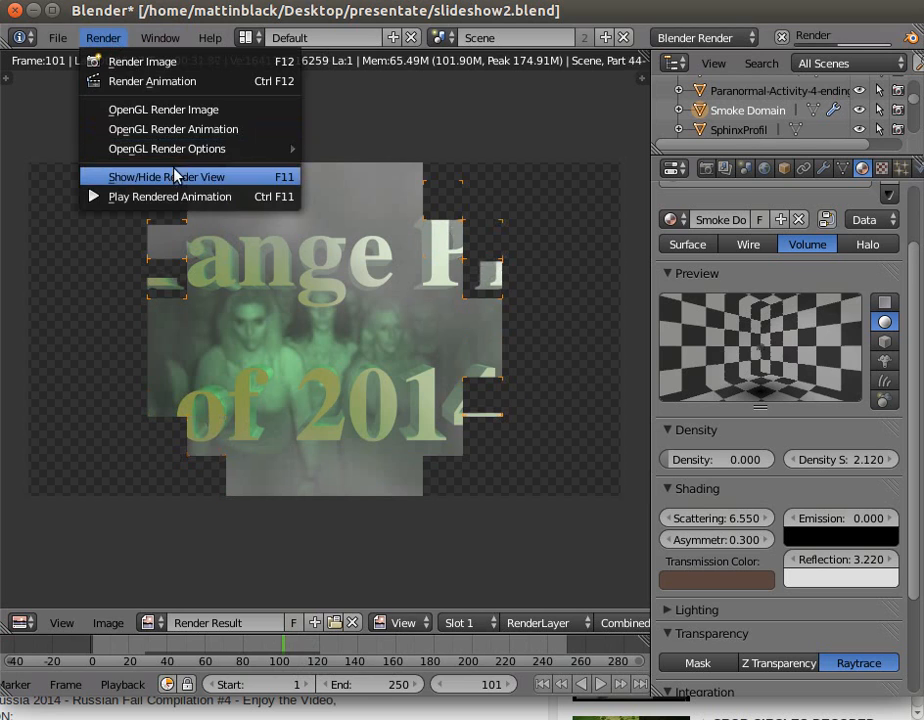
click(130, 176)
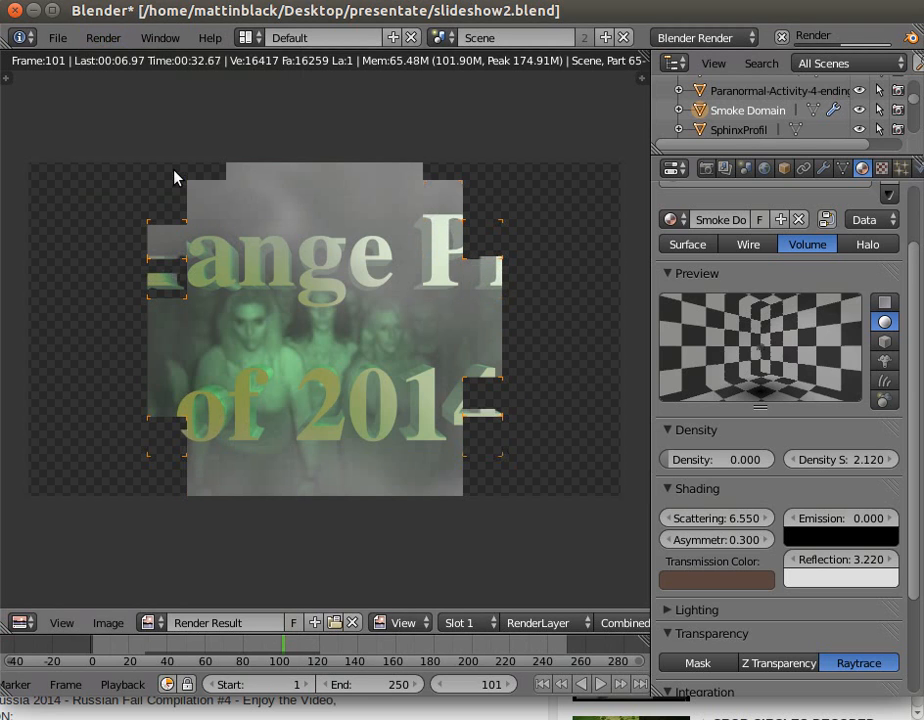
click(101, 40)
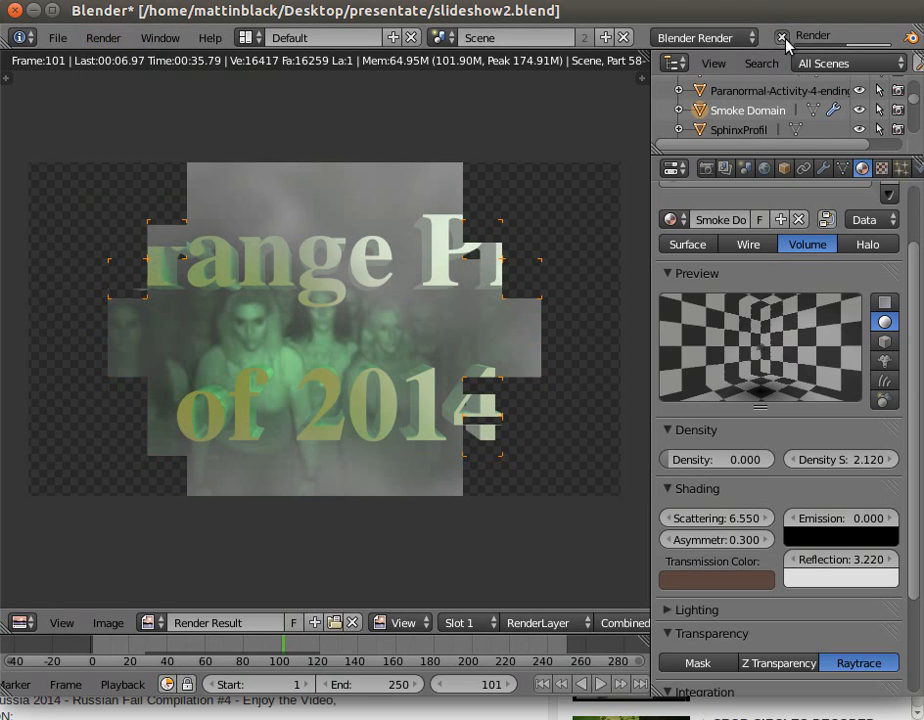
click(112, 38)
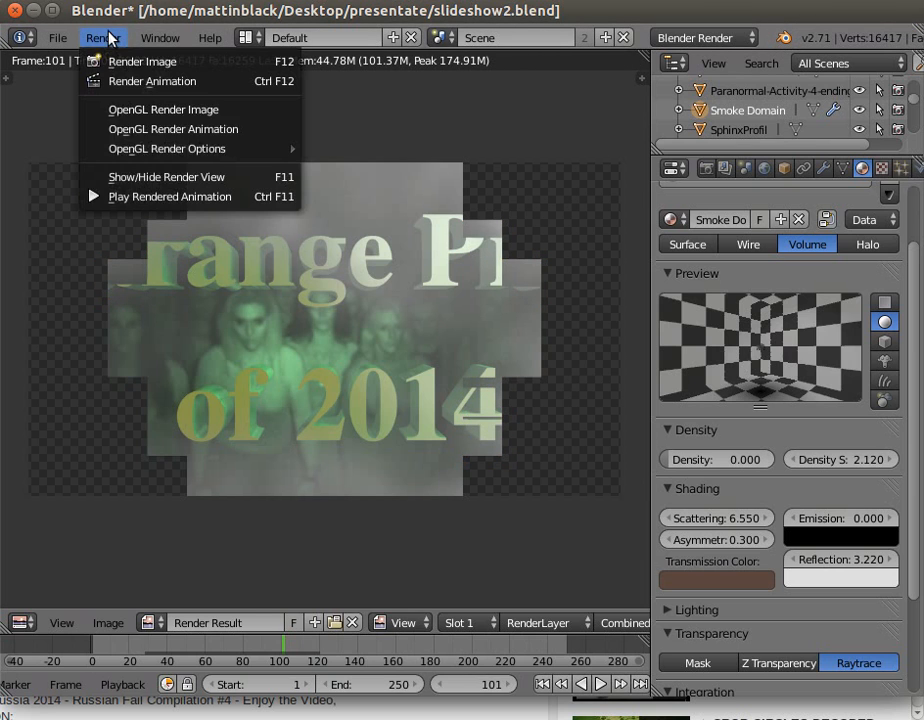
click(166, 180)
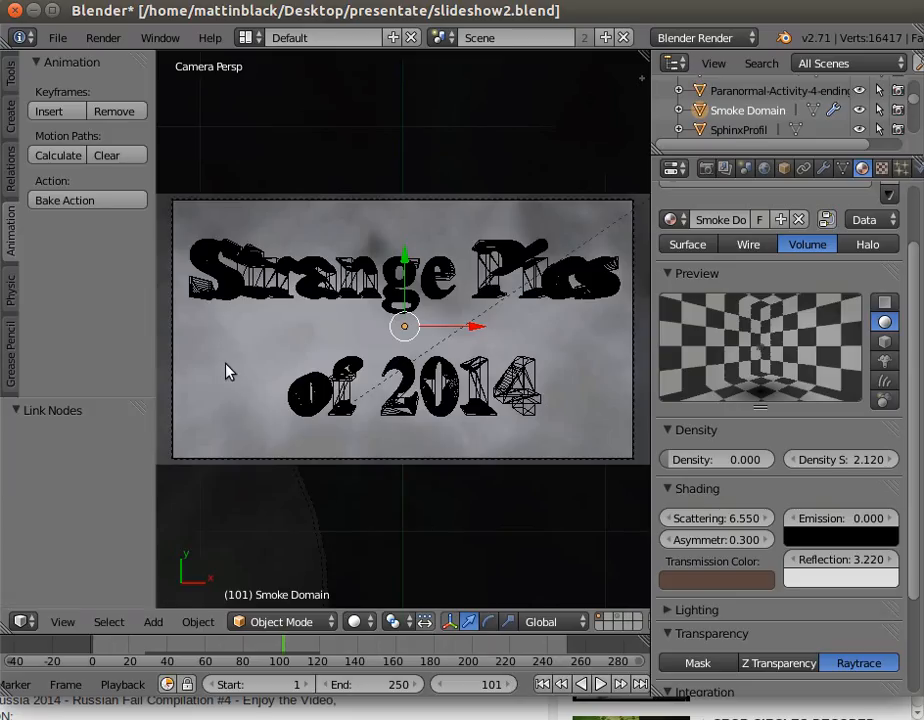
Select the title text, widen the properties area and enable Soft Body physics on the text
right_click(391, 293)
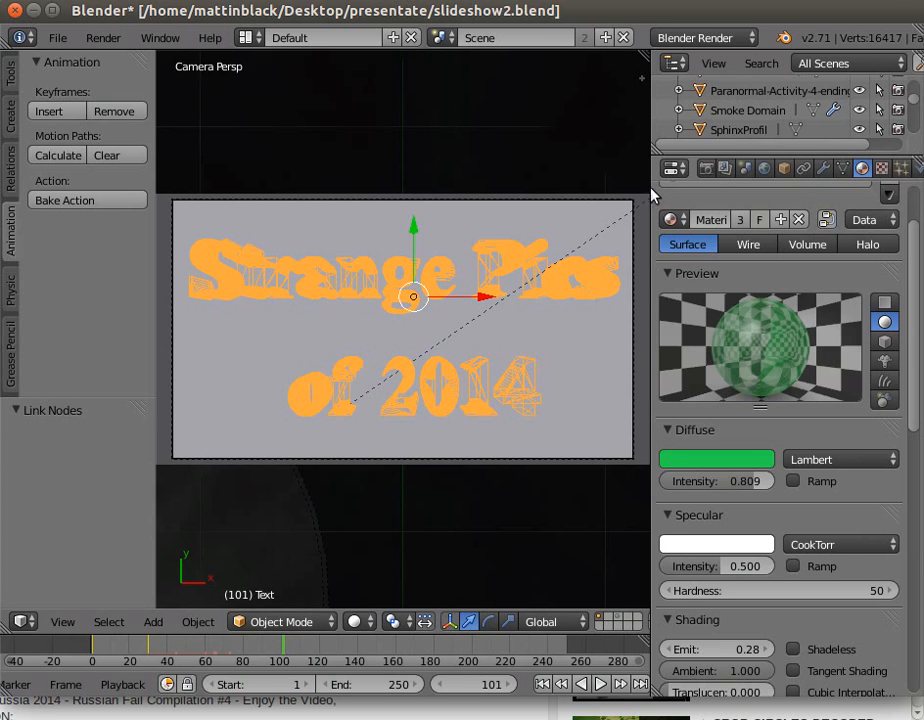
drag(641, 185, 612, 182)
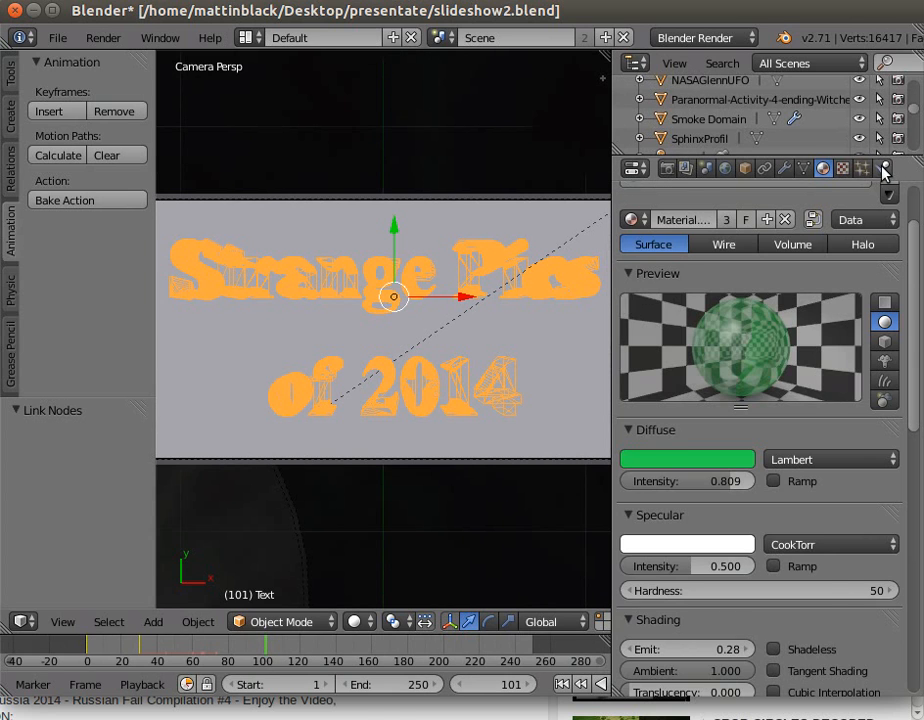
click(884, 169)
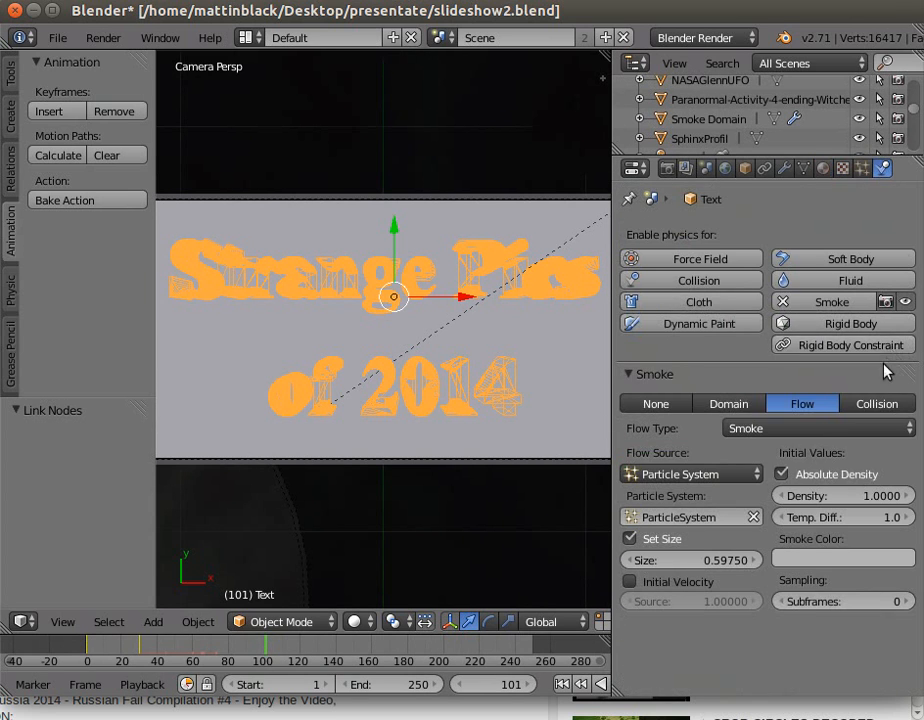
click(838, 262)
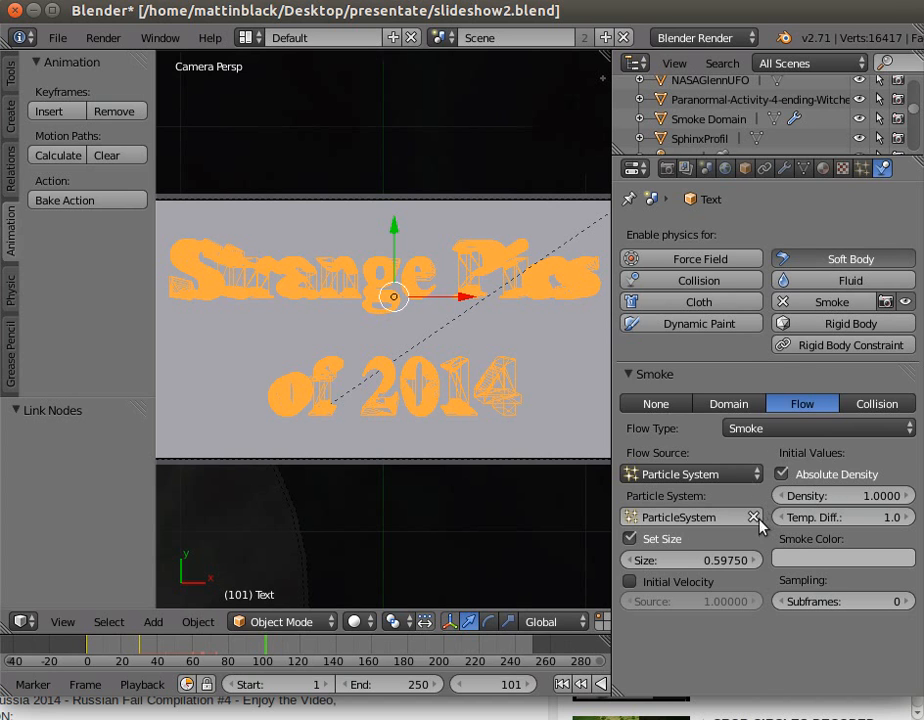
scroll(690, 610, down, 5)
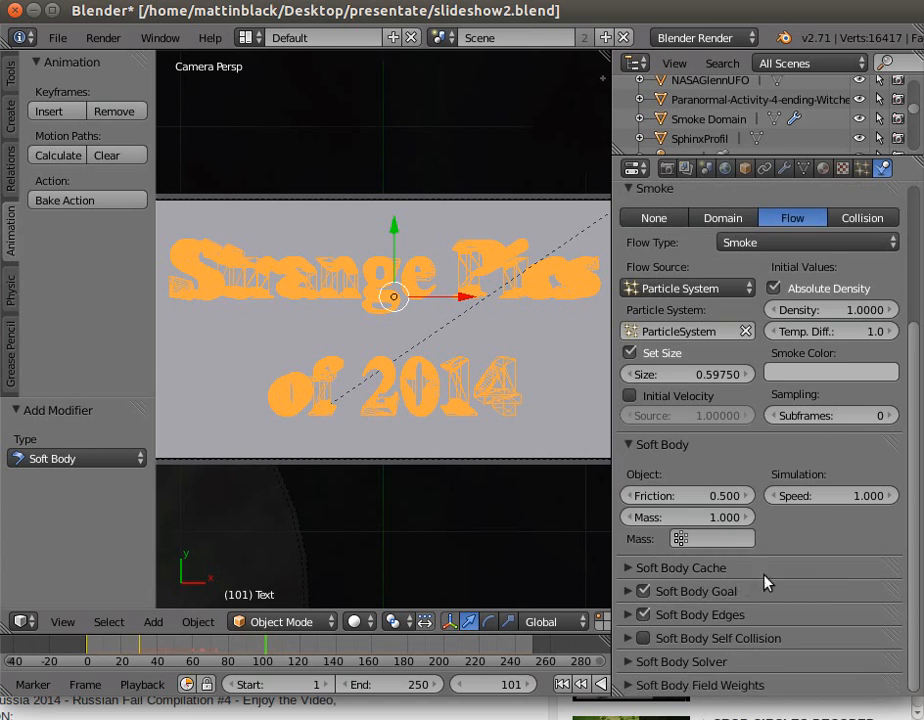
Set the text's Soft Body Cache to start at frame 101 and end at frame 180
click(646, 570)
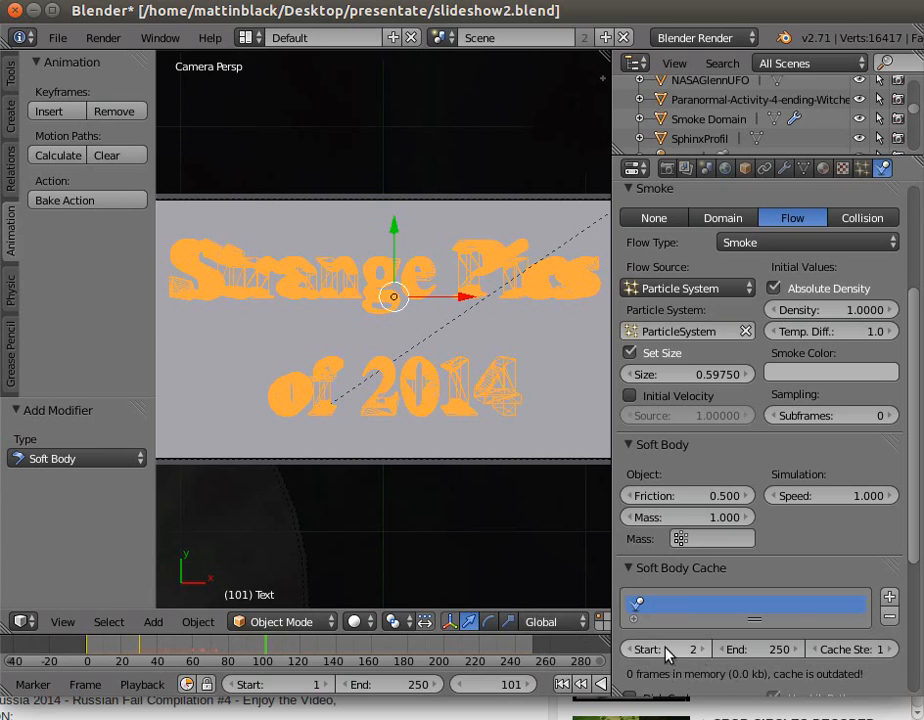
click(660, 649)
text(101)
key(Return)
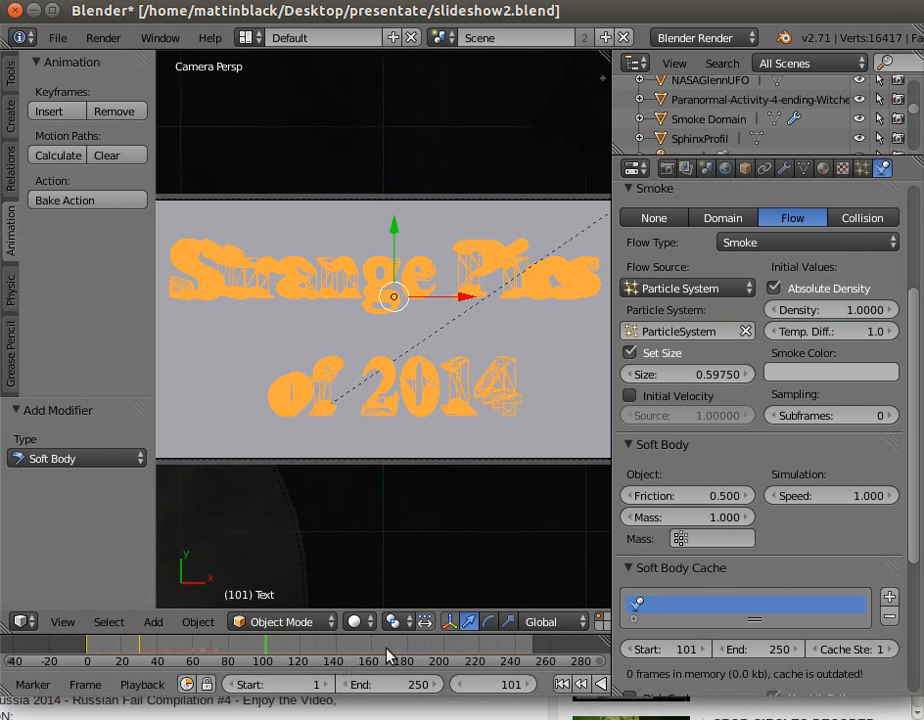
click(773, 648)
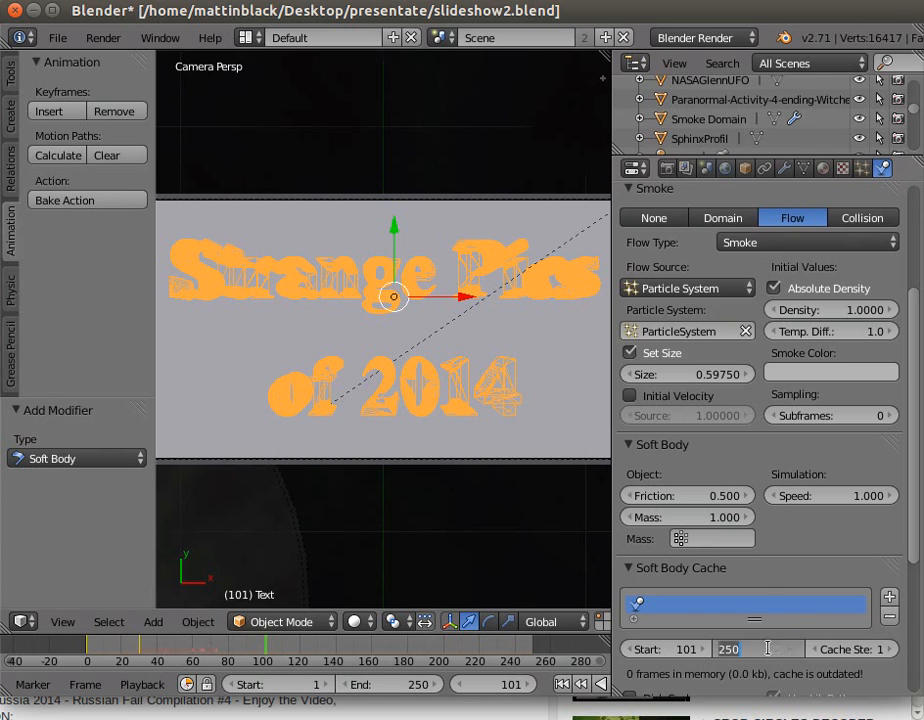
text(180)
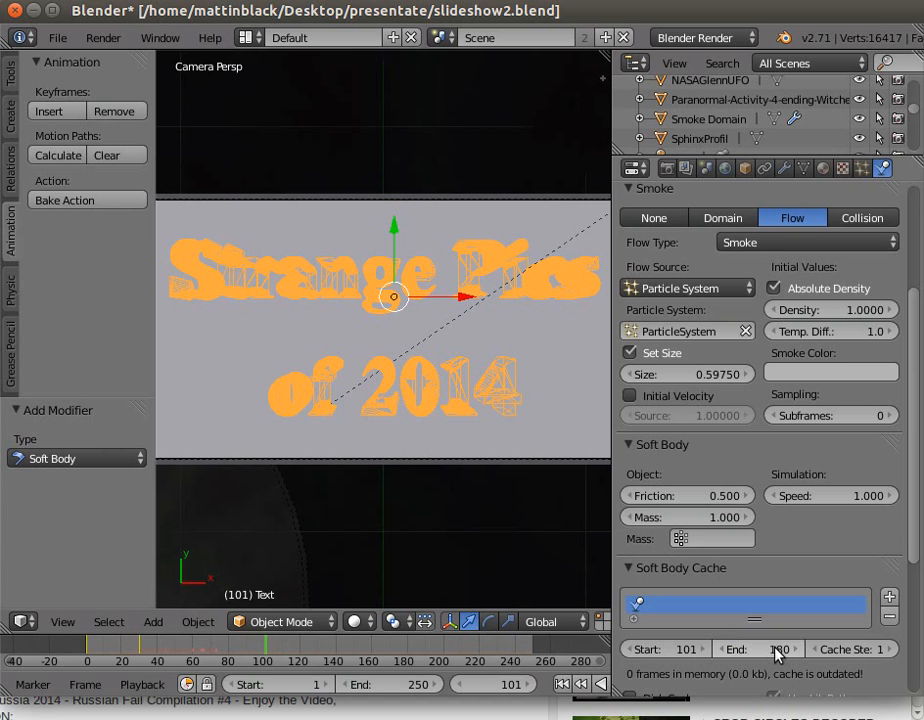
key(Return)
scroll(784, 547, down, 4)
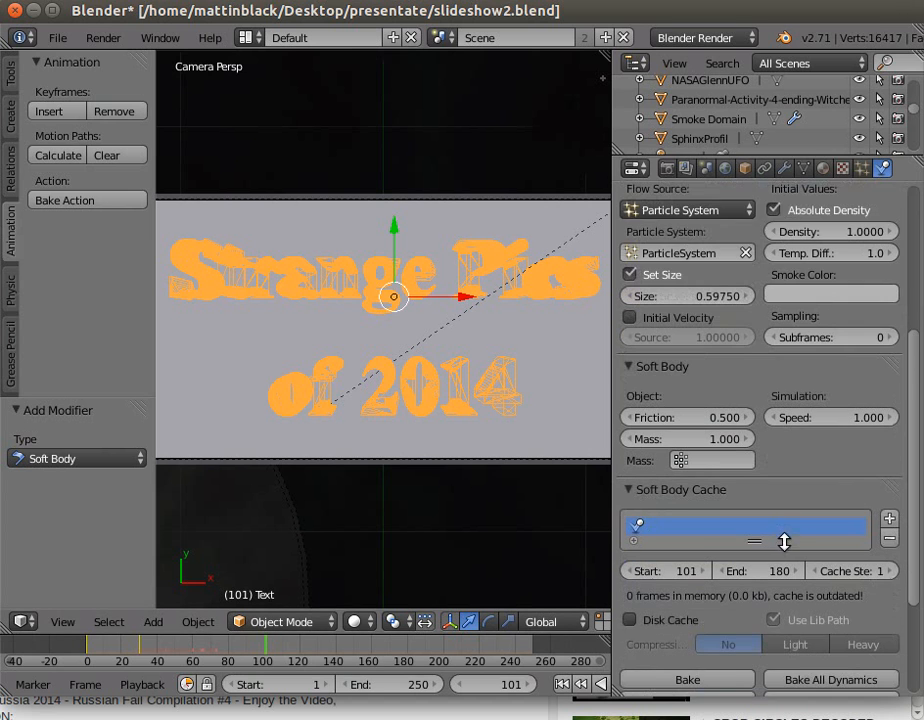
scroll(742, 545, up, 3)
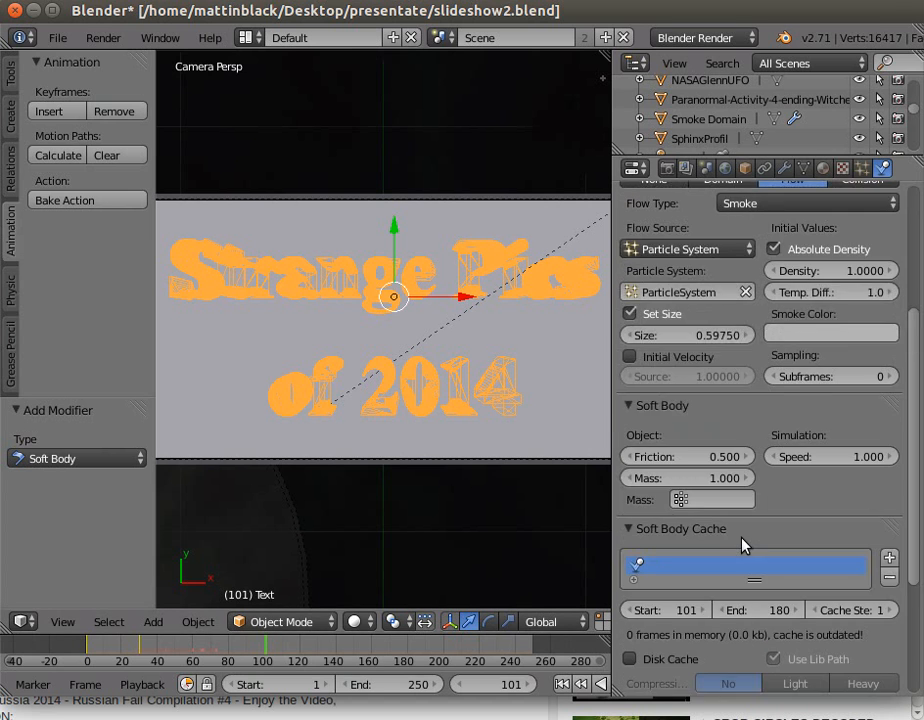
scroll(745, 543, up, 4)
scroll(747, 543, down, 3)
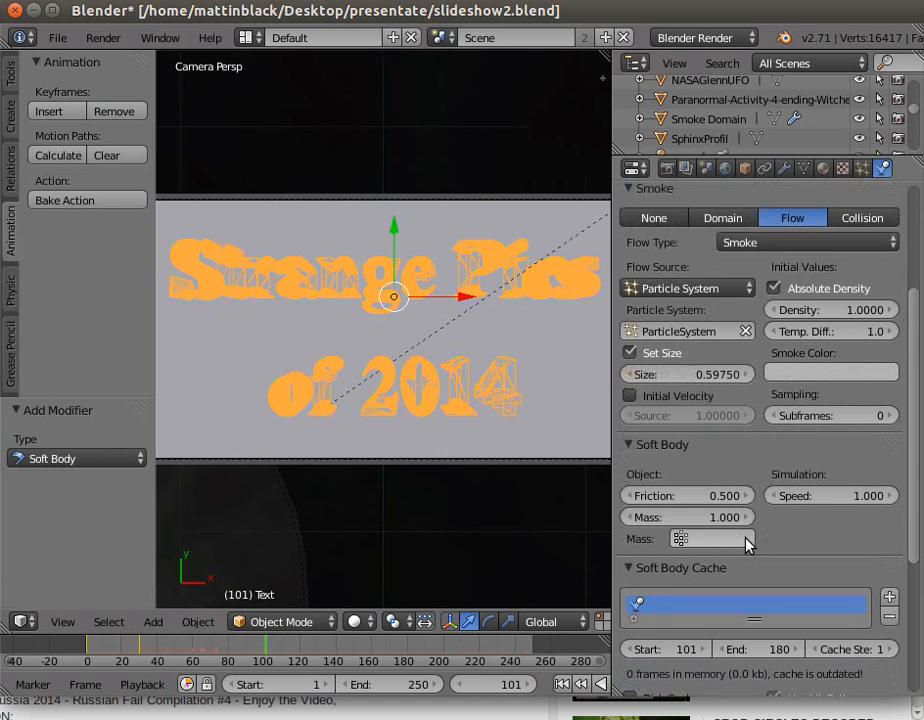
scroll(756, 541, down, 1)
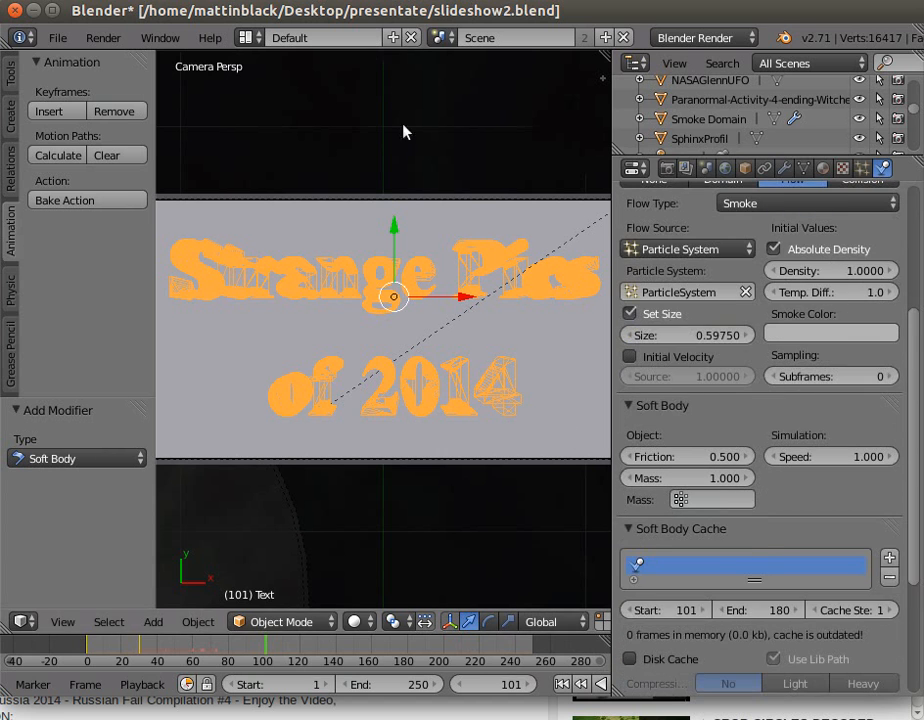
Orbit out of the camera view and enable Collision physics on the Paranormal-Activity-4 image plane behind the title
right_click(449, 217)
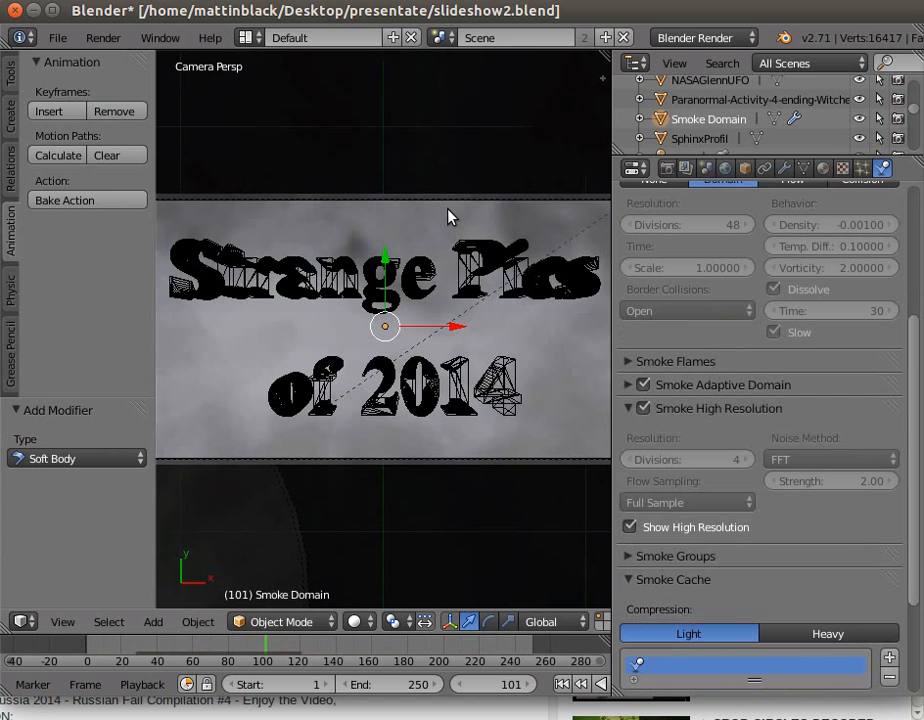
middle_drag(448, 536, 468, 396)
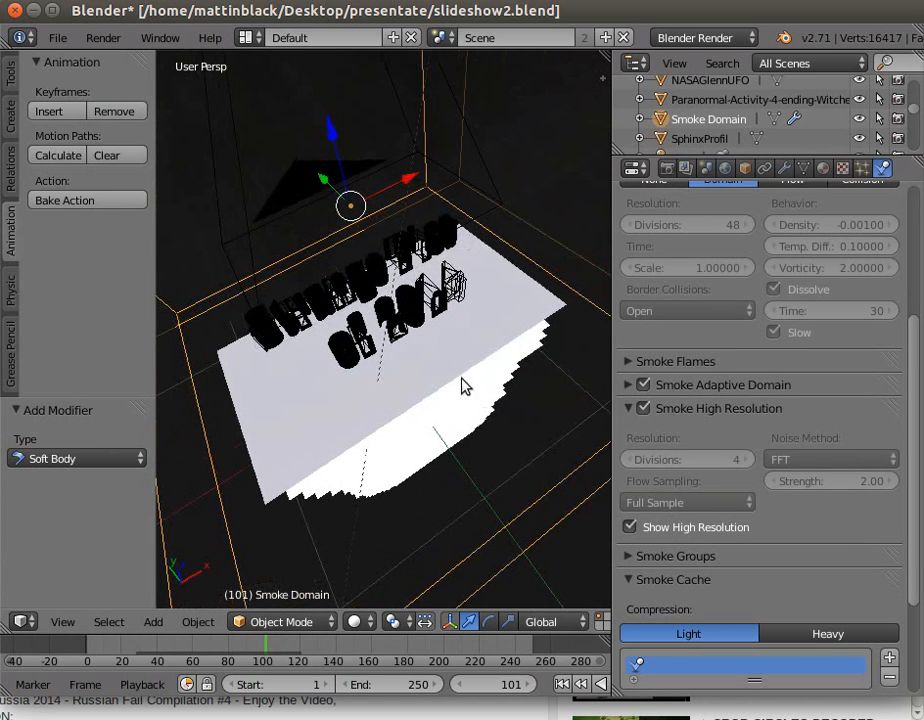
right_click(452, 367)
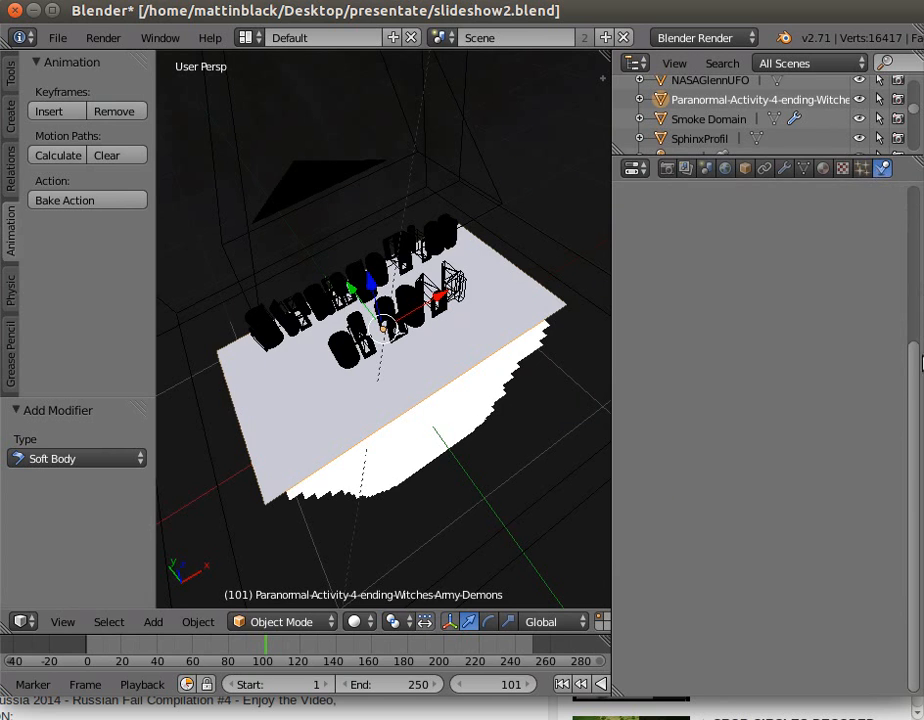
drag(914, 367, 908, 92)
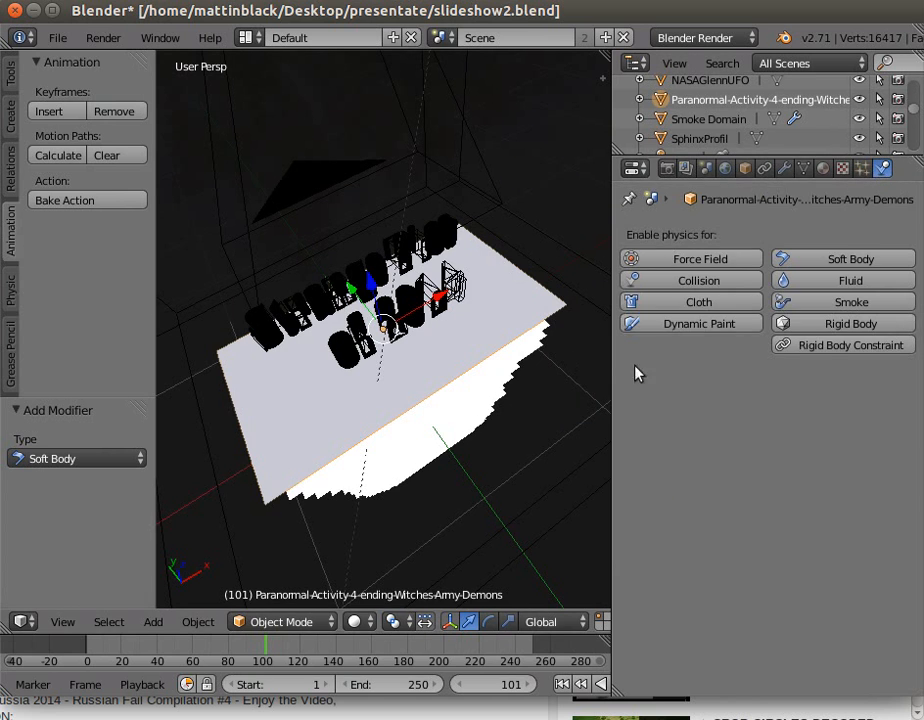
click(695, 282)
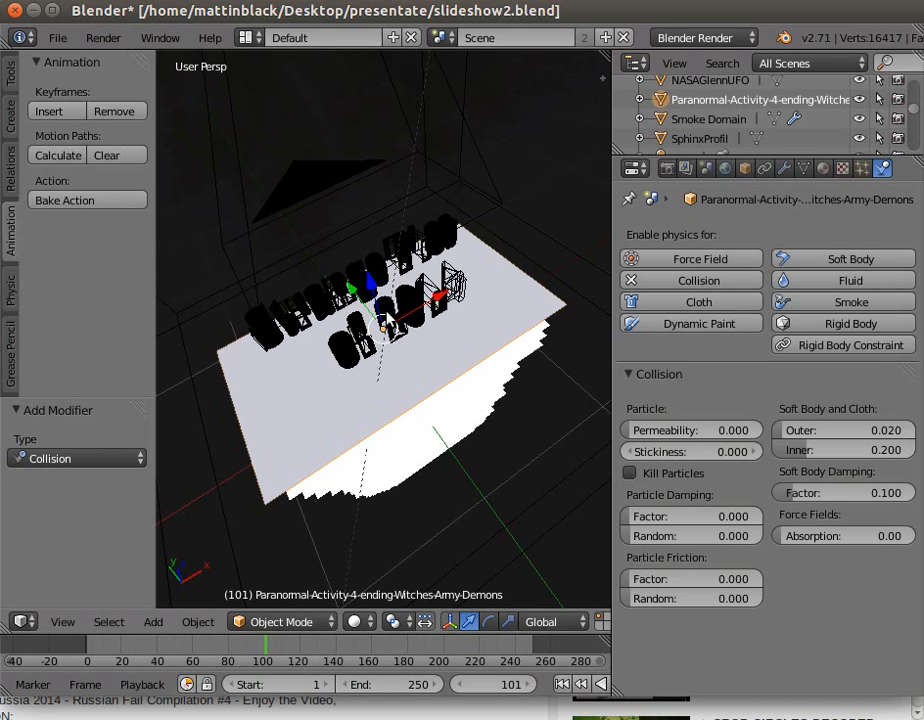
Select the title text again and bake its soft body simulation
right_click(412, 298)
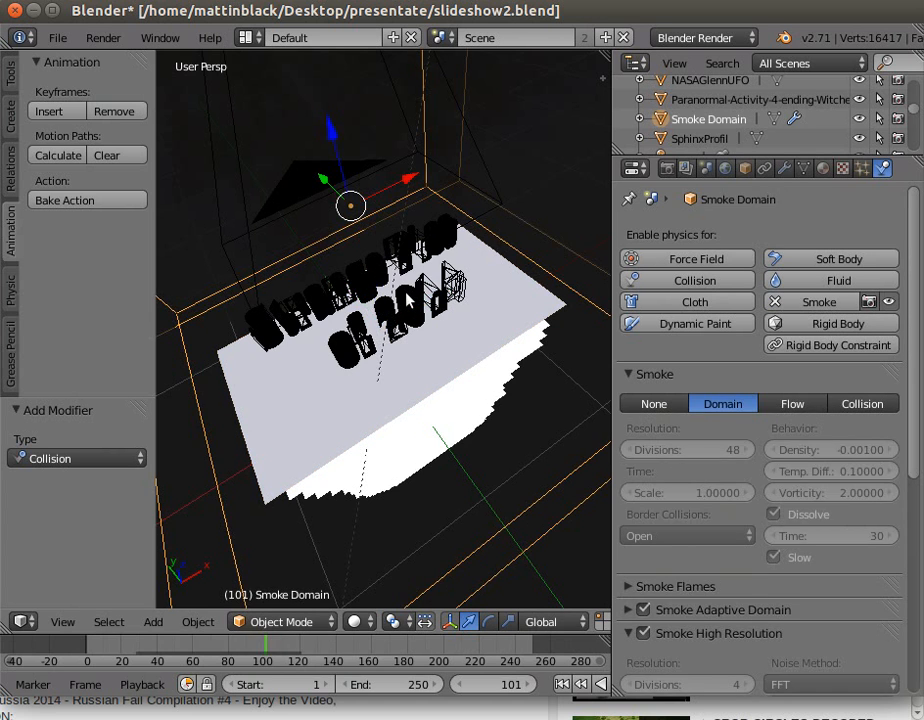
right_click(409, 296)
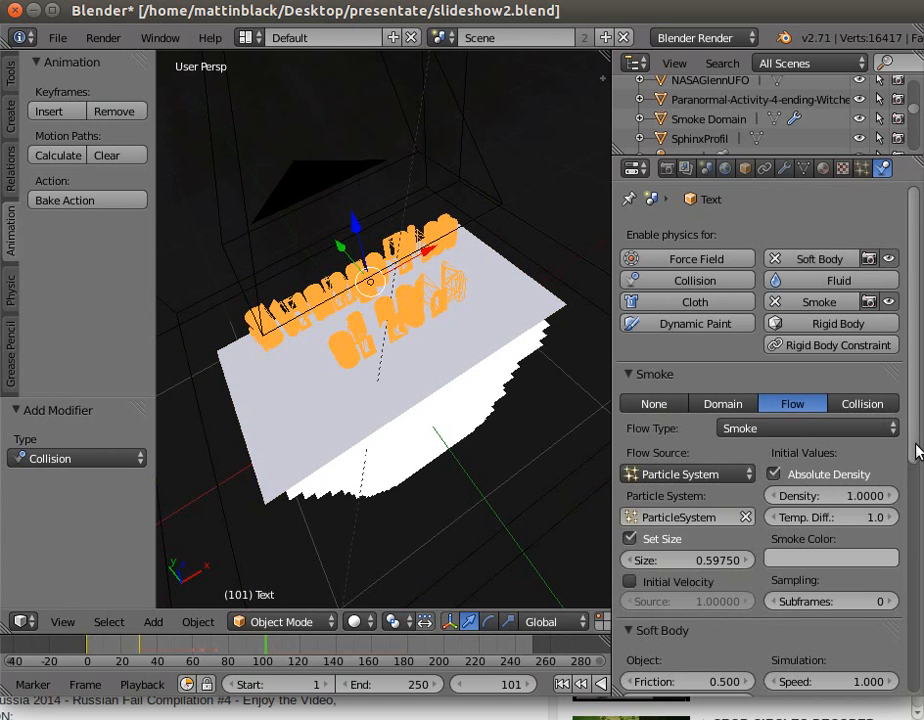
scroll(917, 455, down, 10)
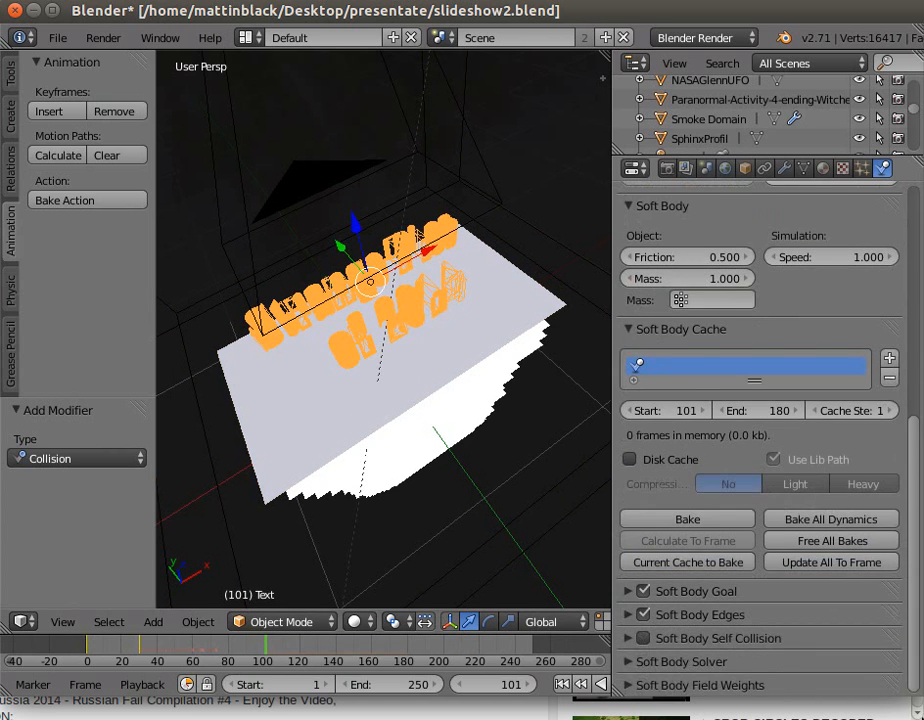
click(684, 521)
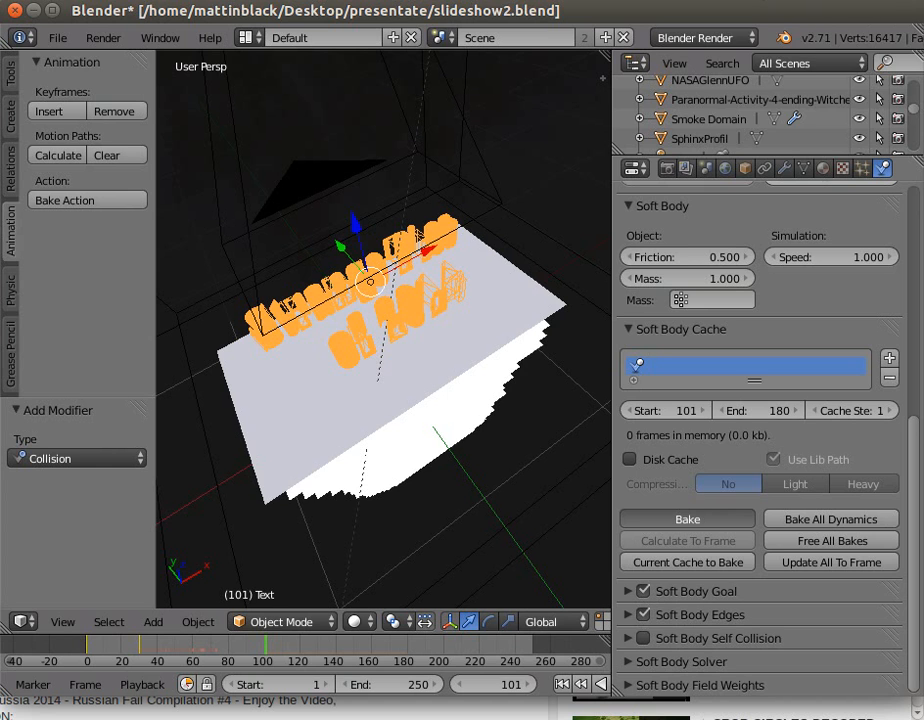
click(738, 0)
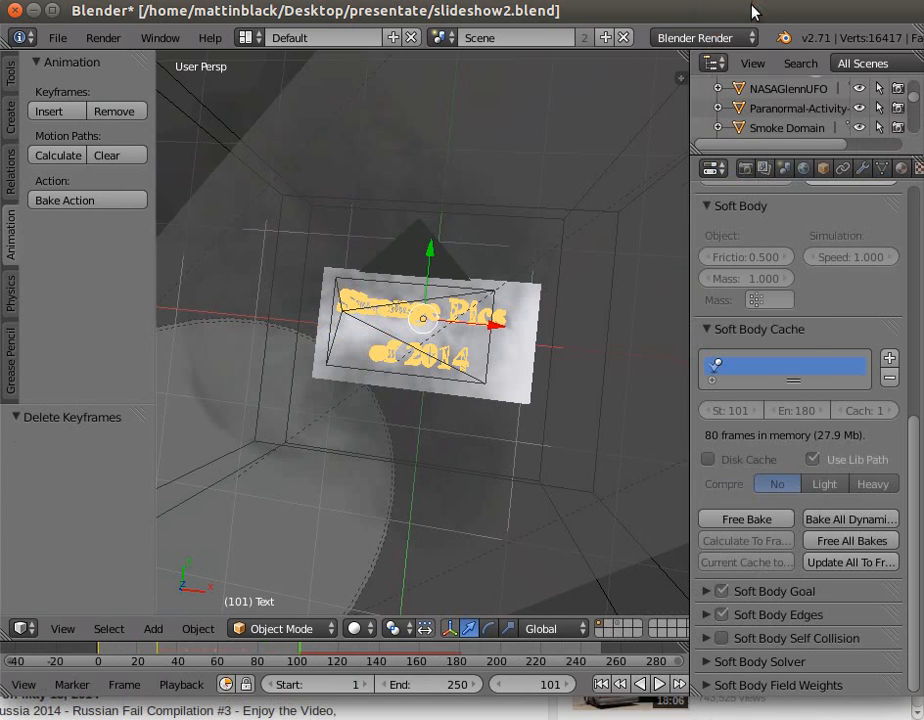
Select the Smoke Domain and move it to the second layer so it is hidden from the current view
right_click(466, 211)
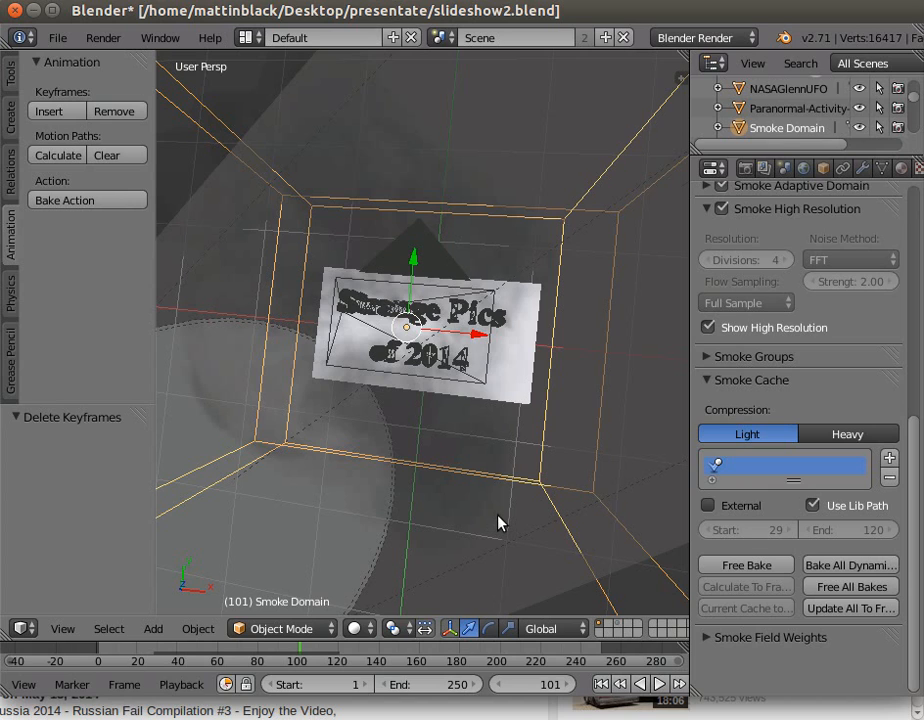
key(m)
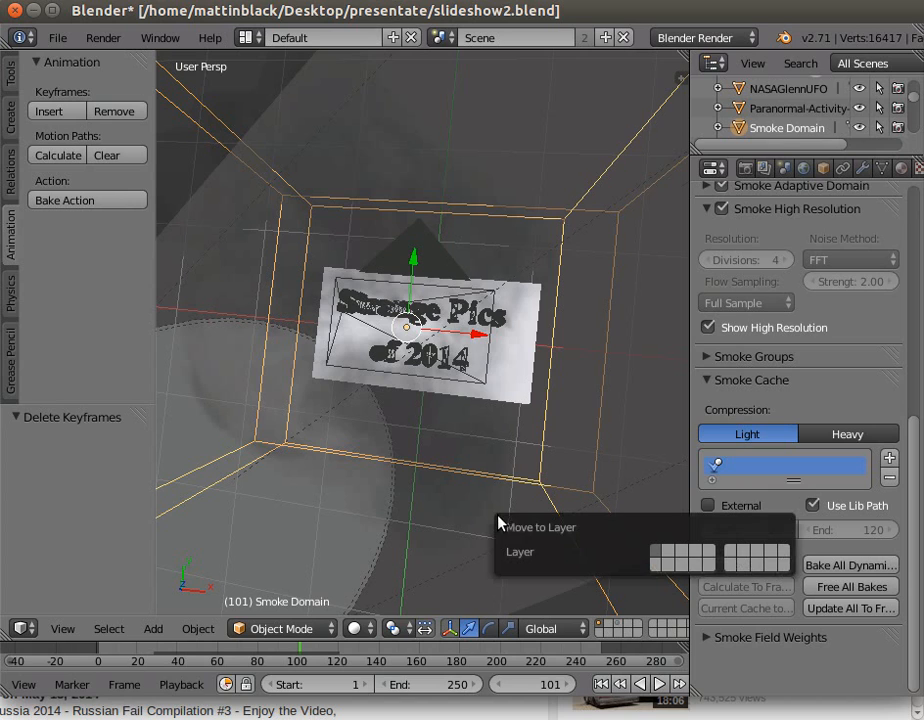
click(666, 551)
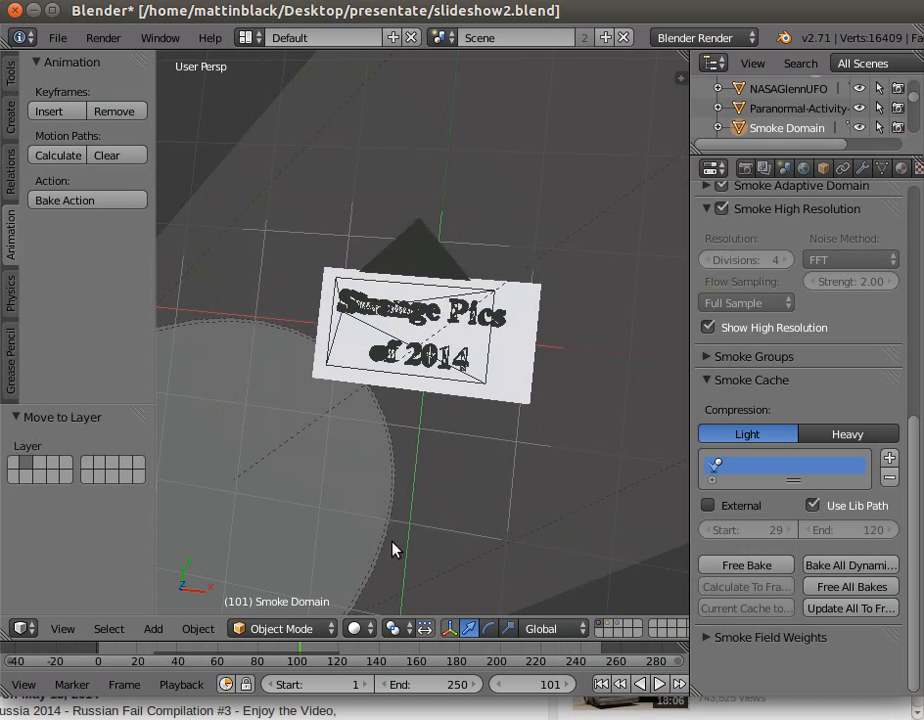
Switch to the camera view, play back the title animation and move the timeline to frame 113
click(62, 628)
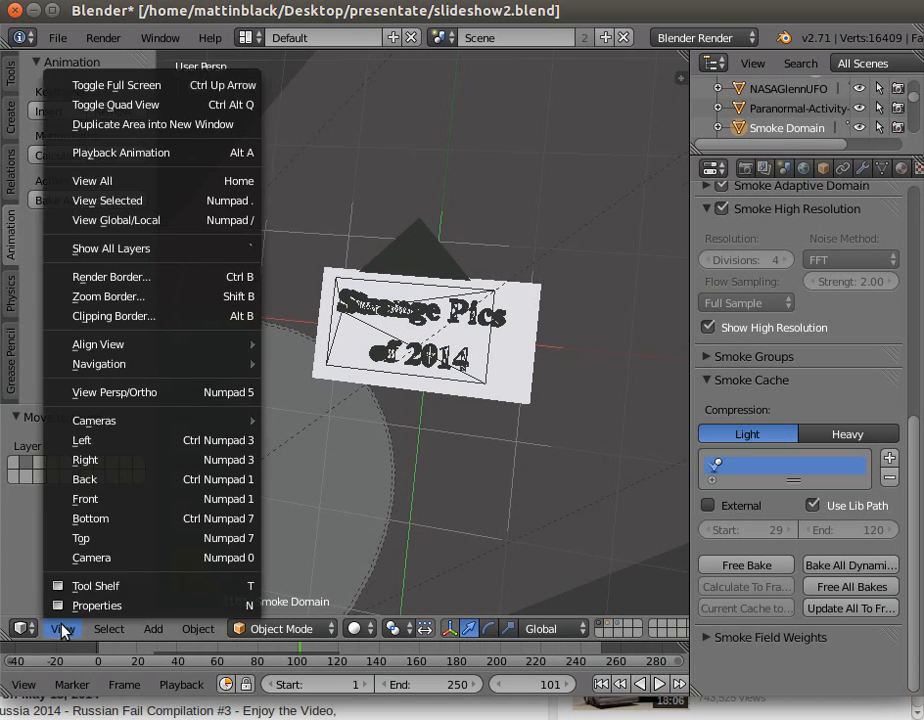
click(103, 558)
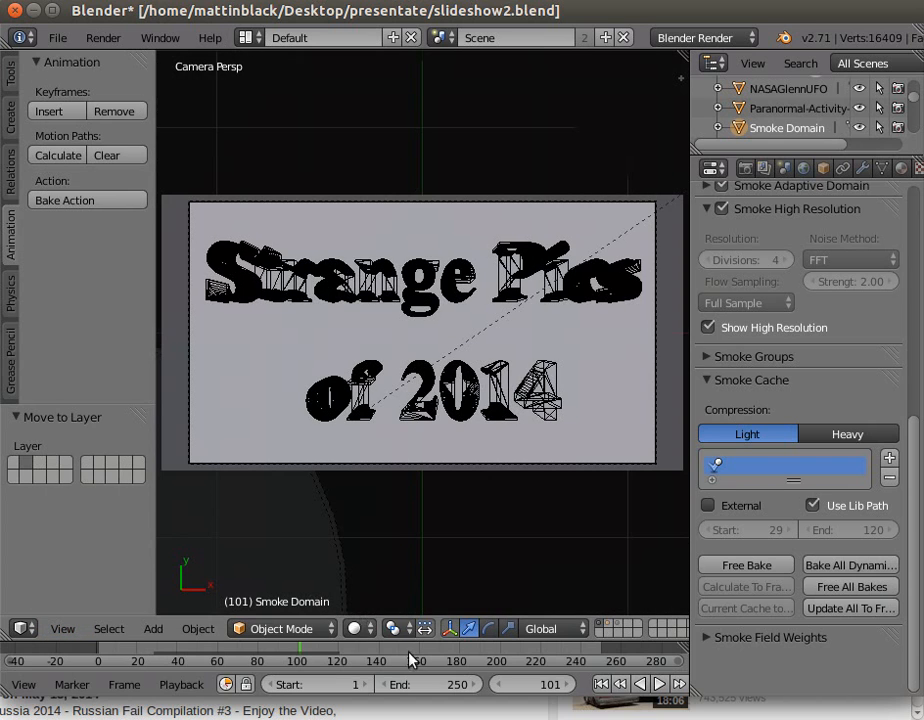
click(660, 684)
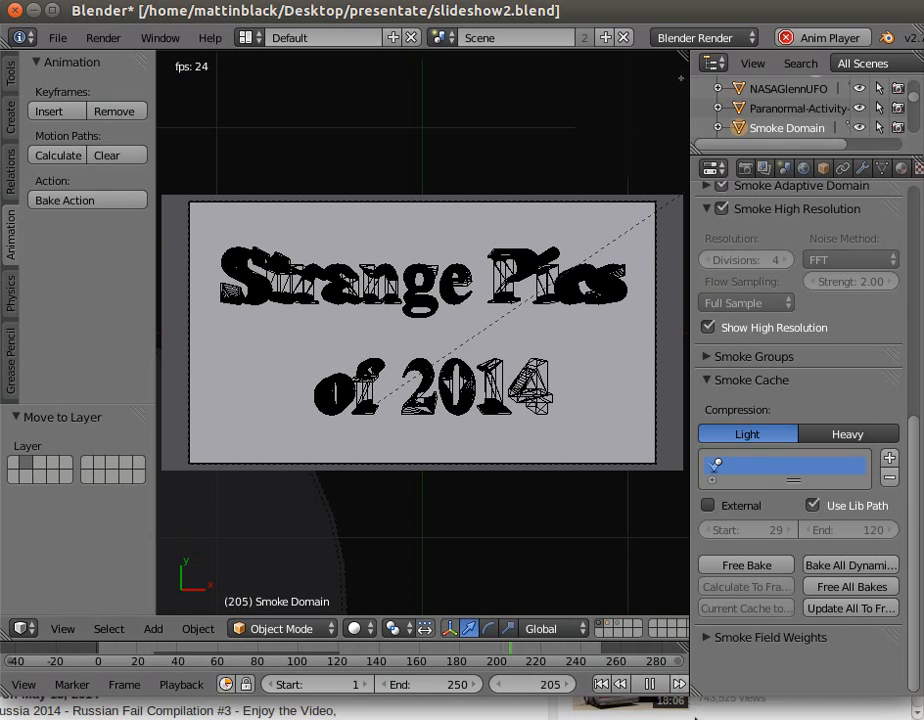
click(648, 684)
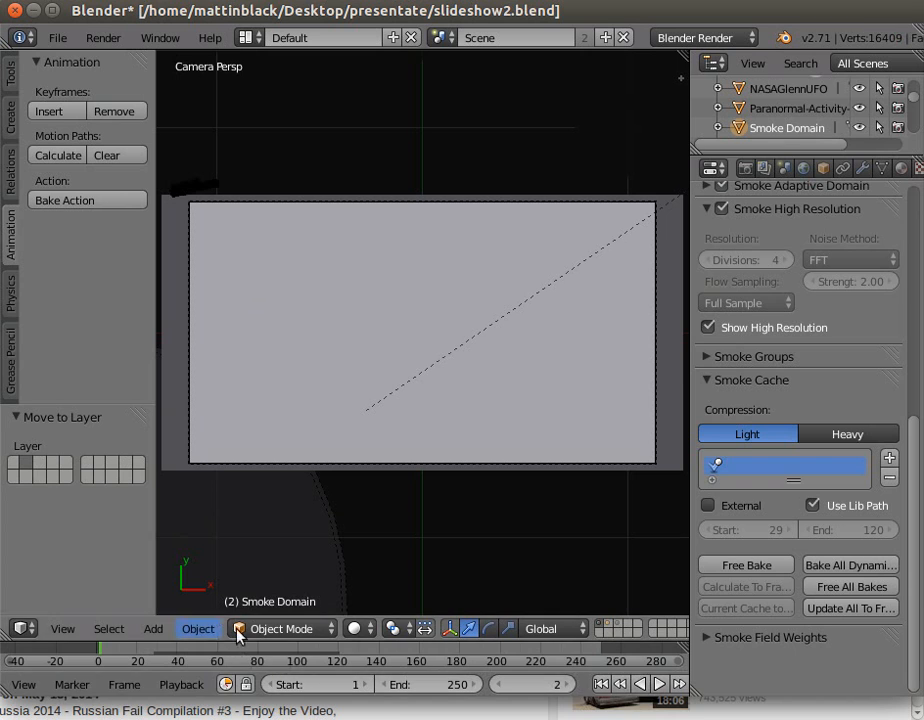
click(325, 651)
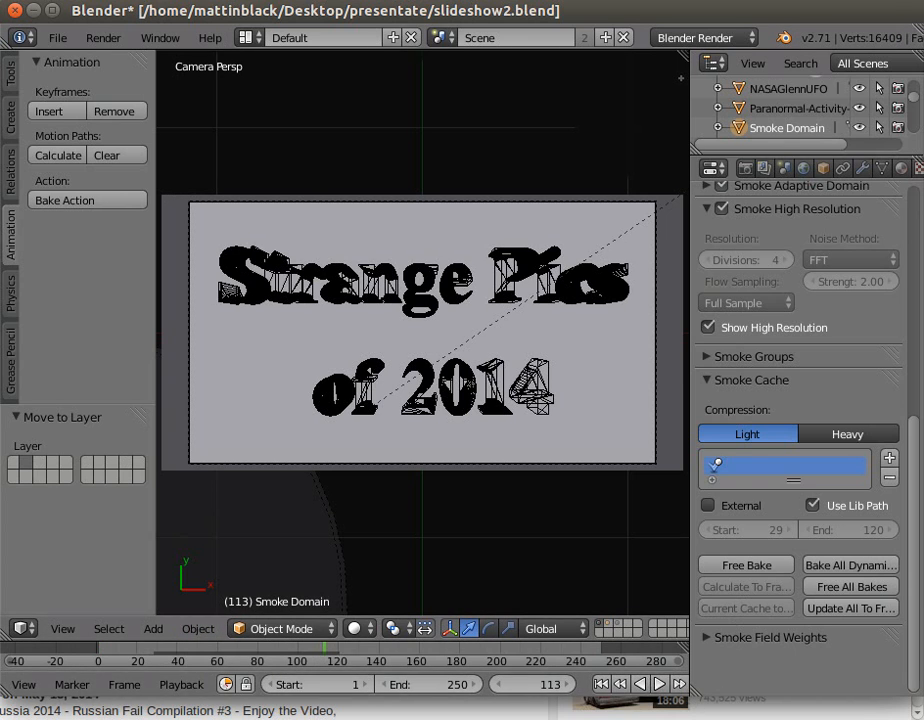
Widen the properties area, select the title text and free its soft body bake
drag(912, 455, 914, 140)
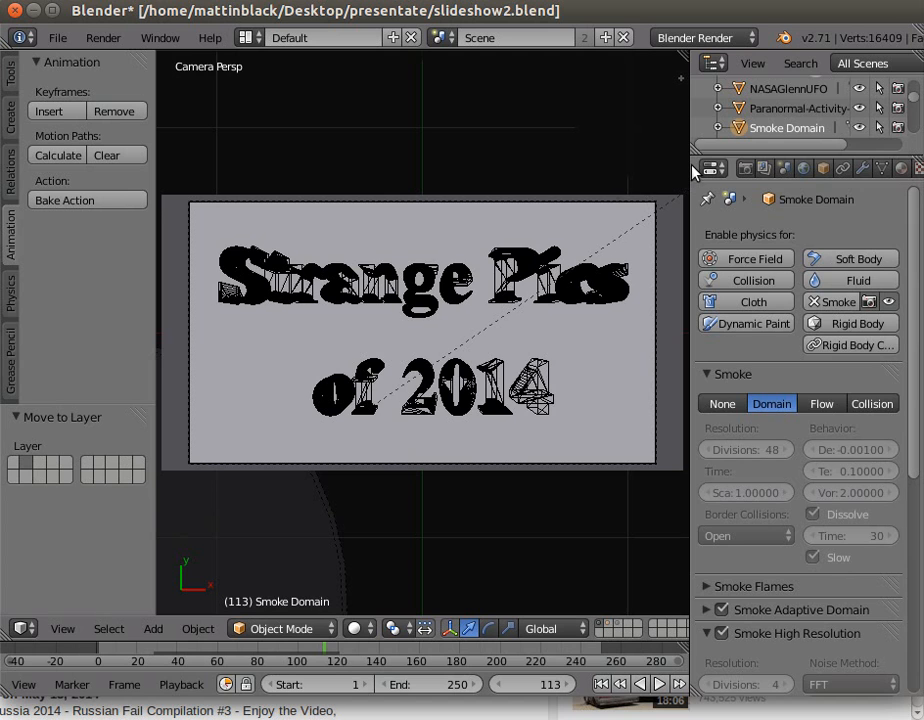
drag(692, 172, 588, 172)
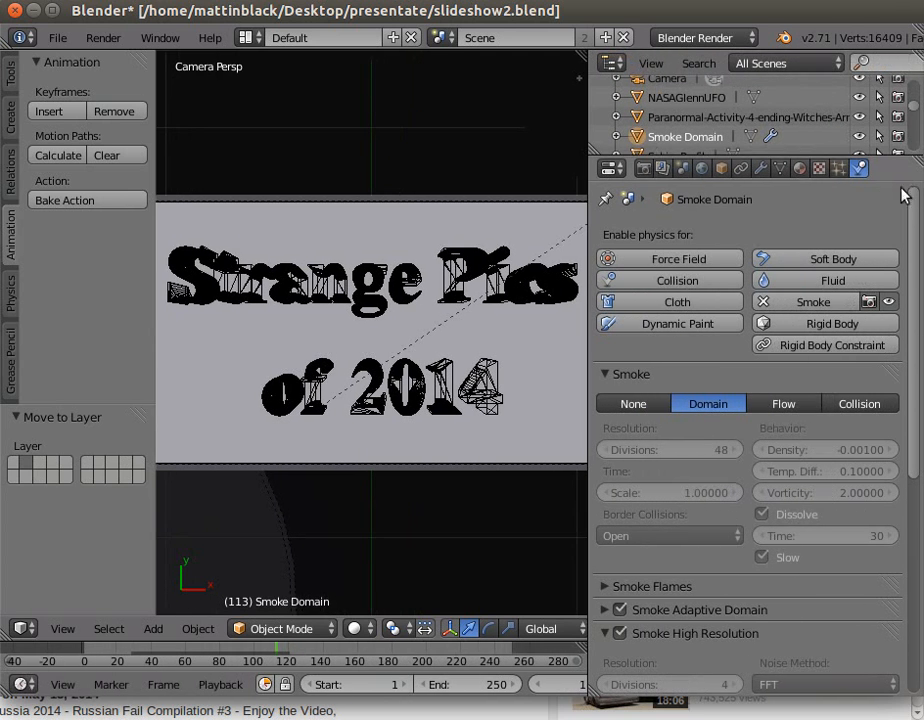
scroll(918, 600, down, 10)
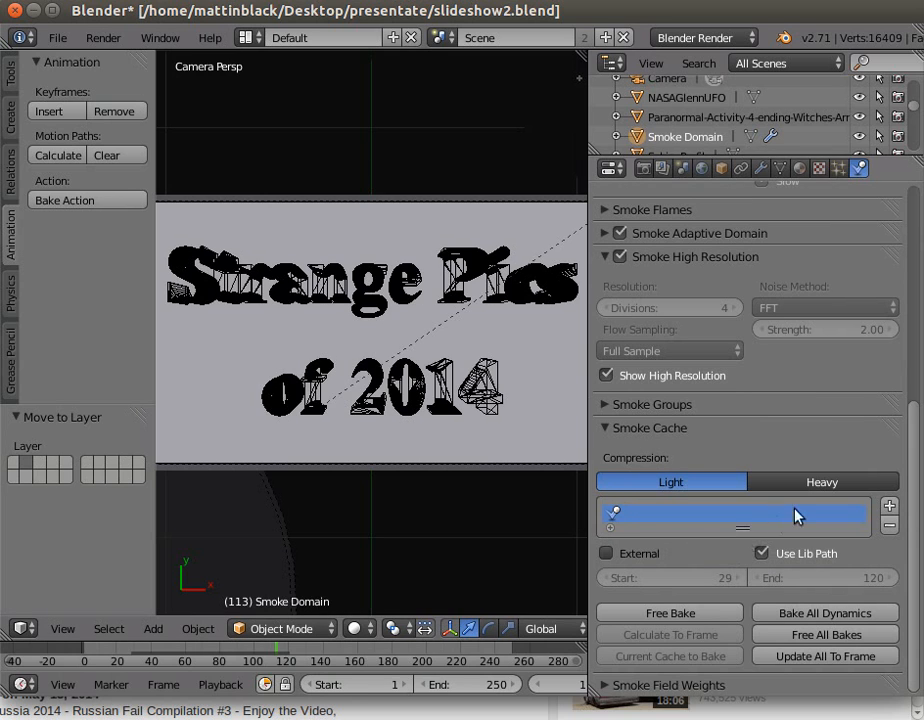
right_click(449, 402)
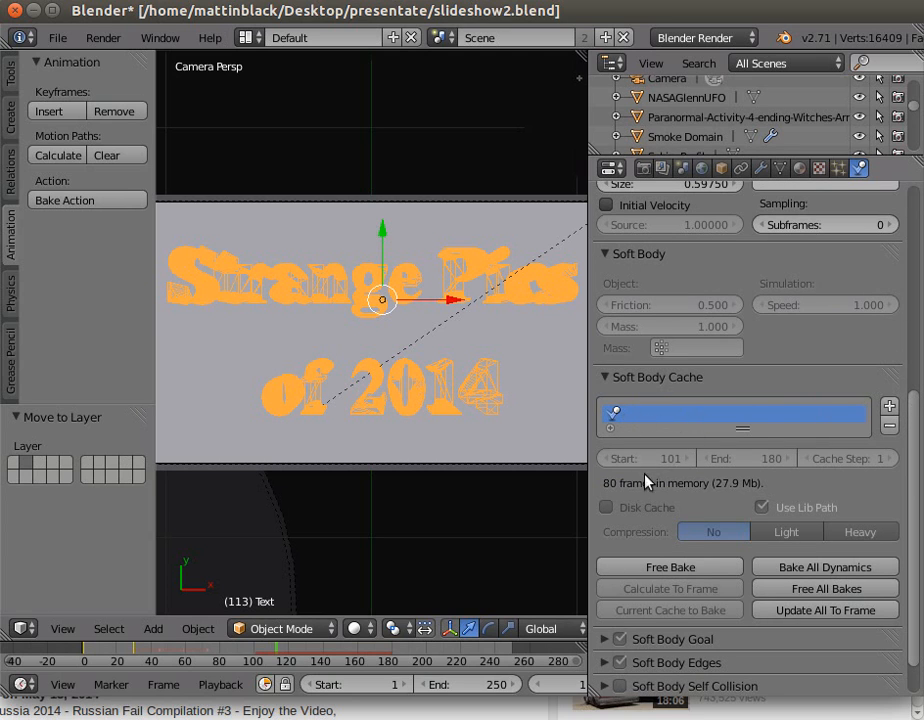
click(661, 565)
In the text's Soft Body Goal settings, set the default goal strength to 0.400 and the stiffness to 0.200
drag(914, 532, 921, 491)
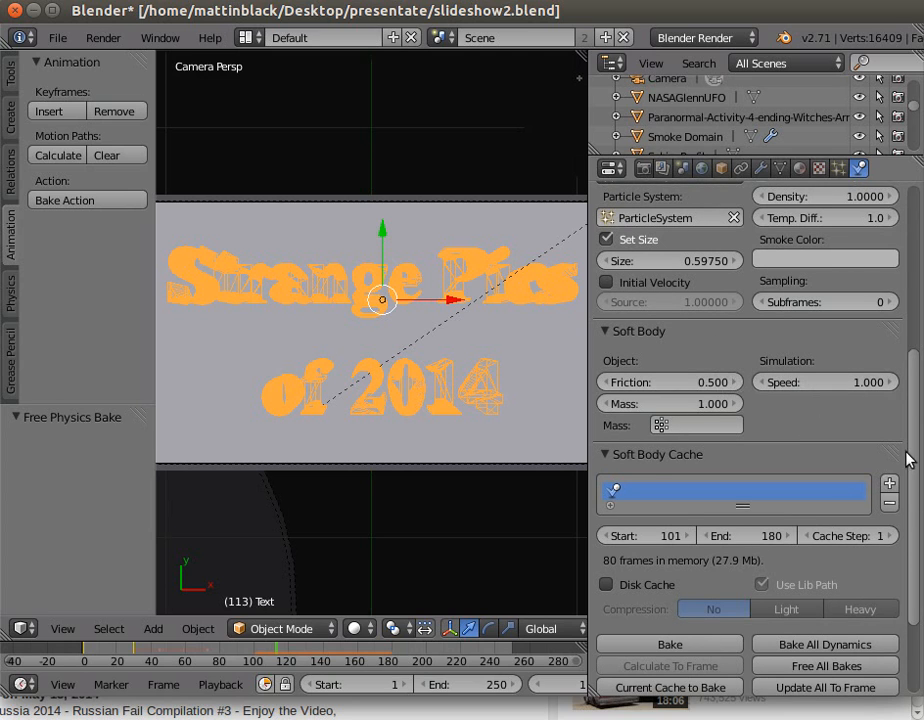
drag(907, 491, 912, 662)
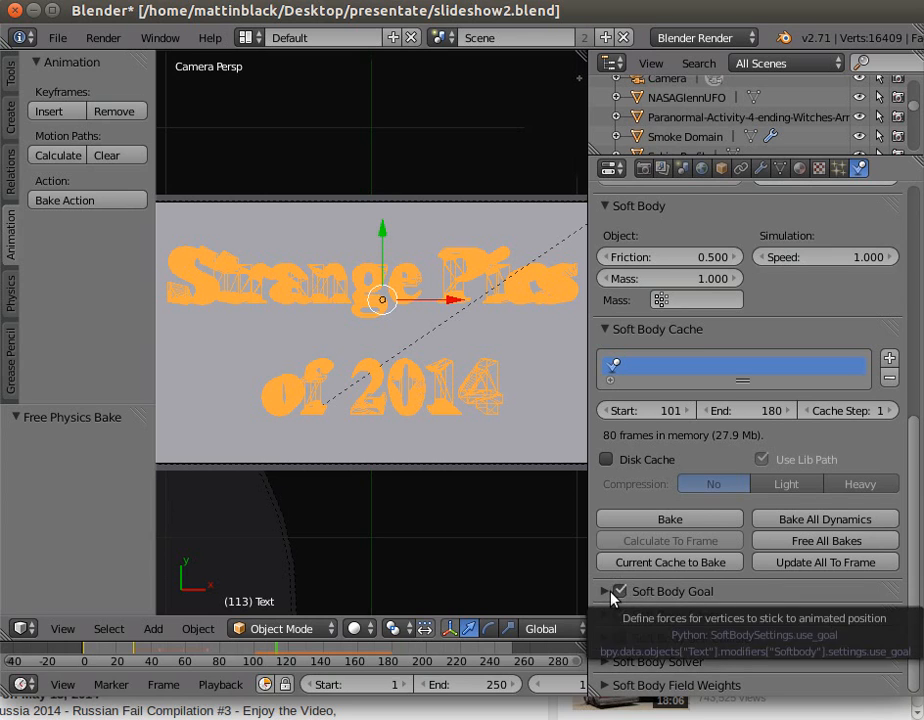
click(620, 592)
click(609, 595)
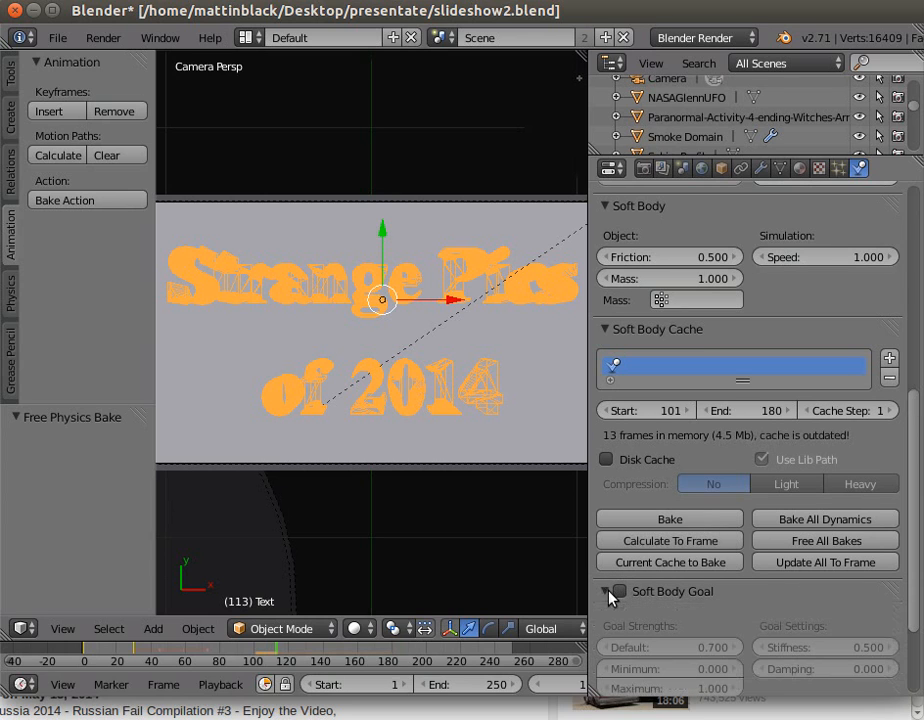
scroll(752, 583, down, 2)
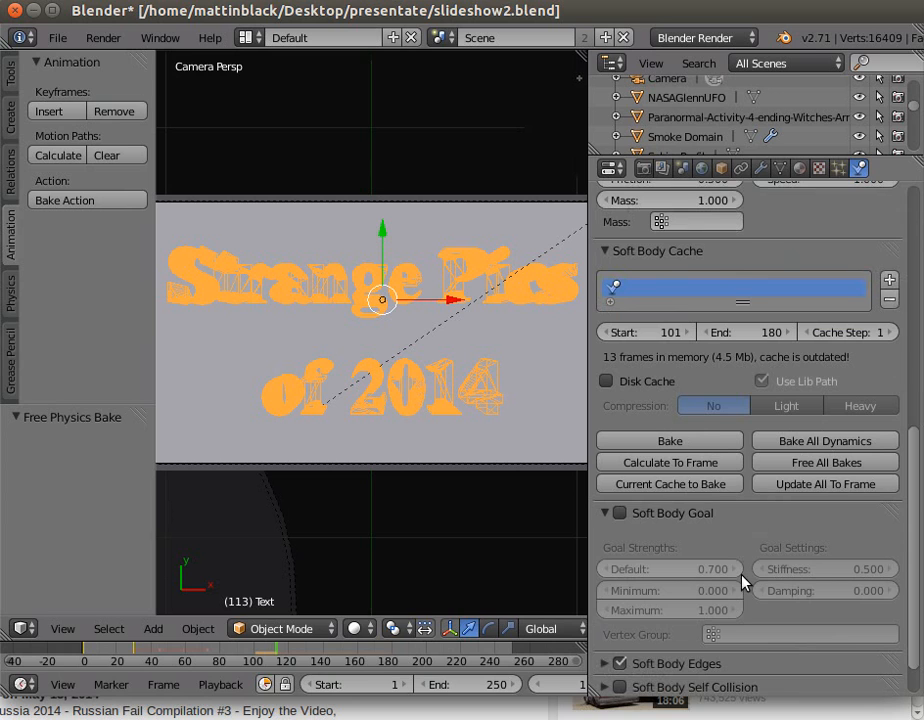
click(623, 515)
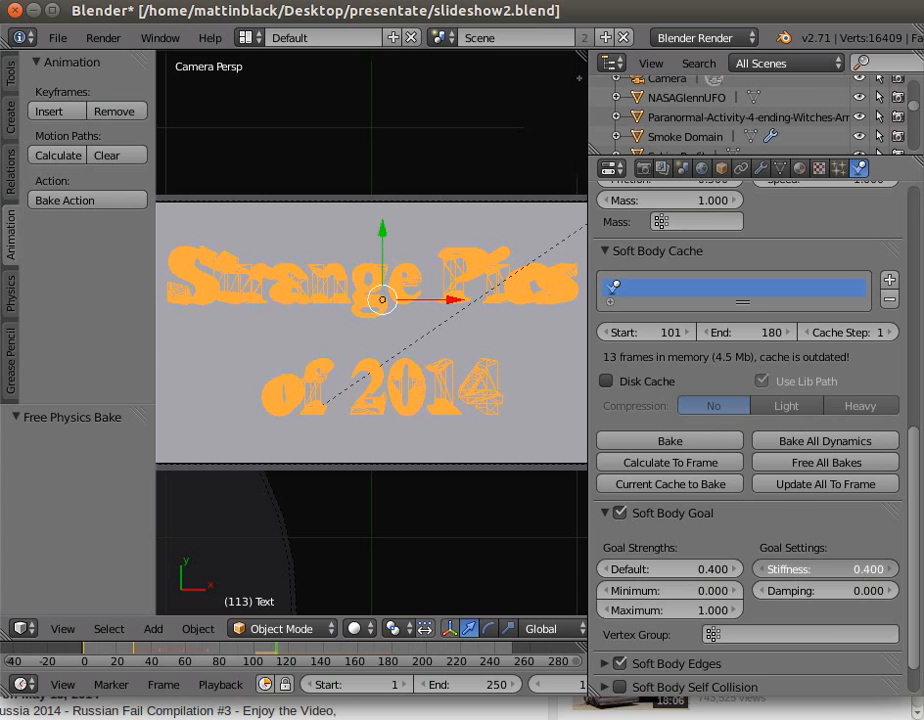
click(760, 569)
click(760, 569)
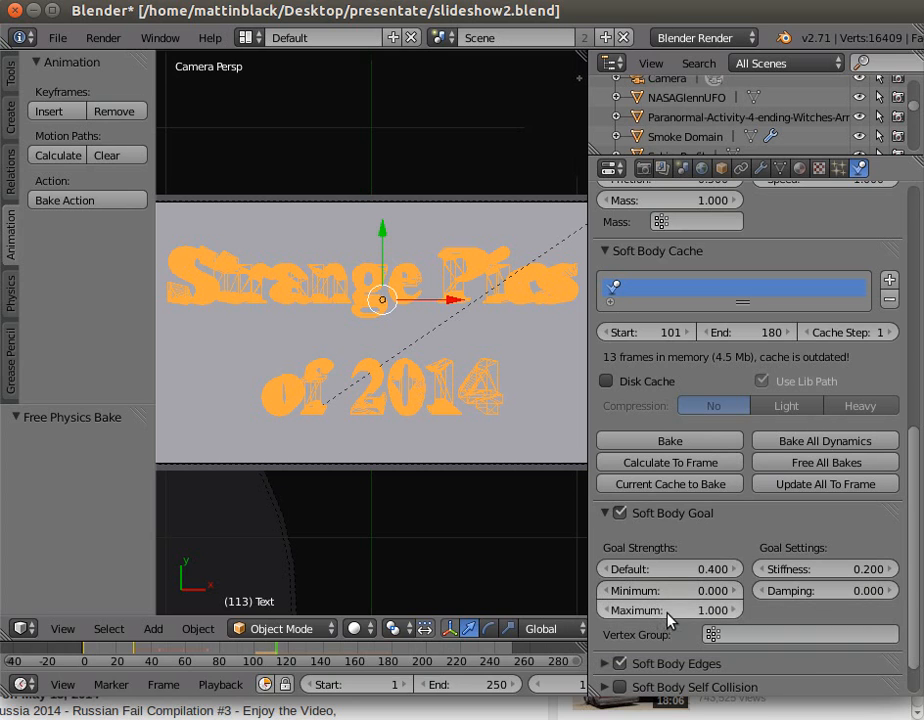
click(603, 513)
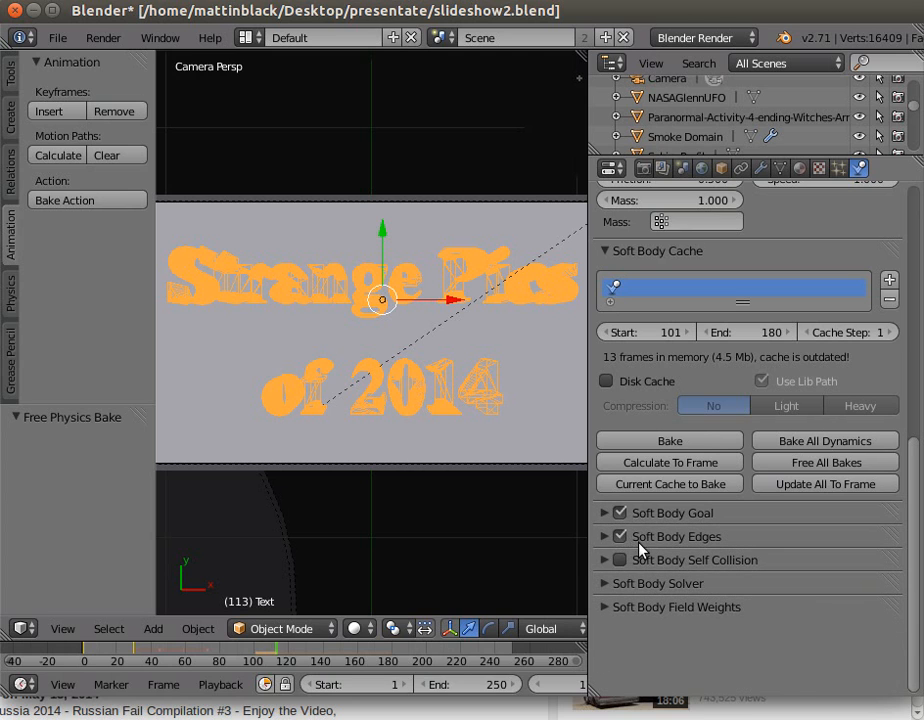
In the text's Soft Body Edges settings, set the springs' Pull to 0.100, Push to 0.300 and Damp to 0.300
click(605, 537)
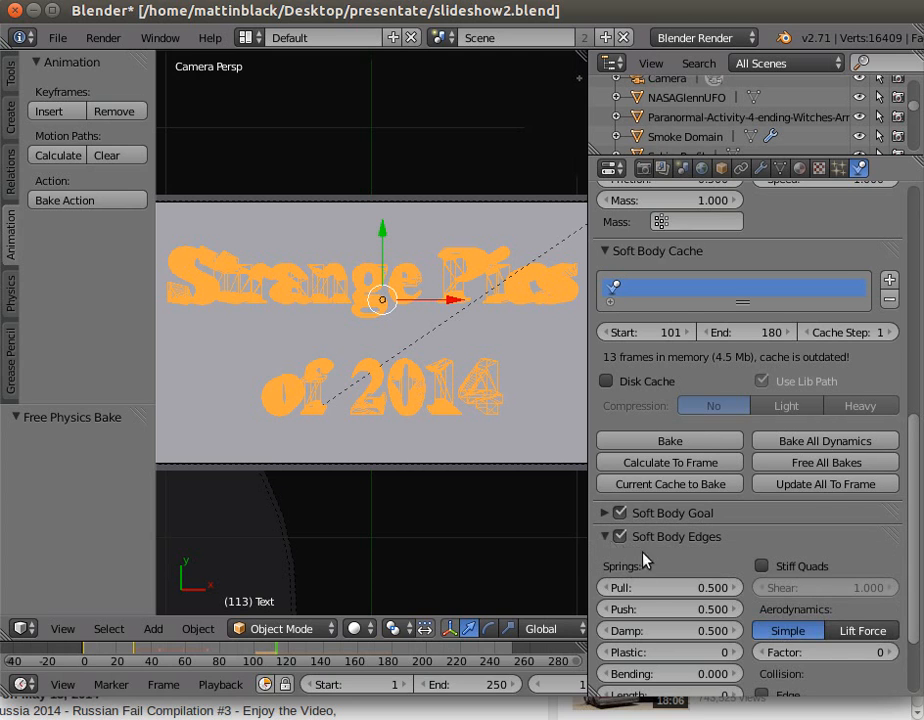
scroll(700, 545, down, 3)
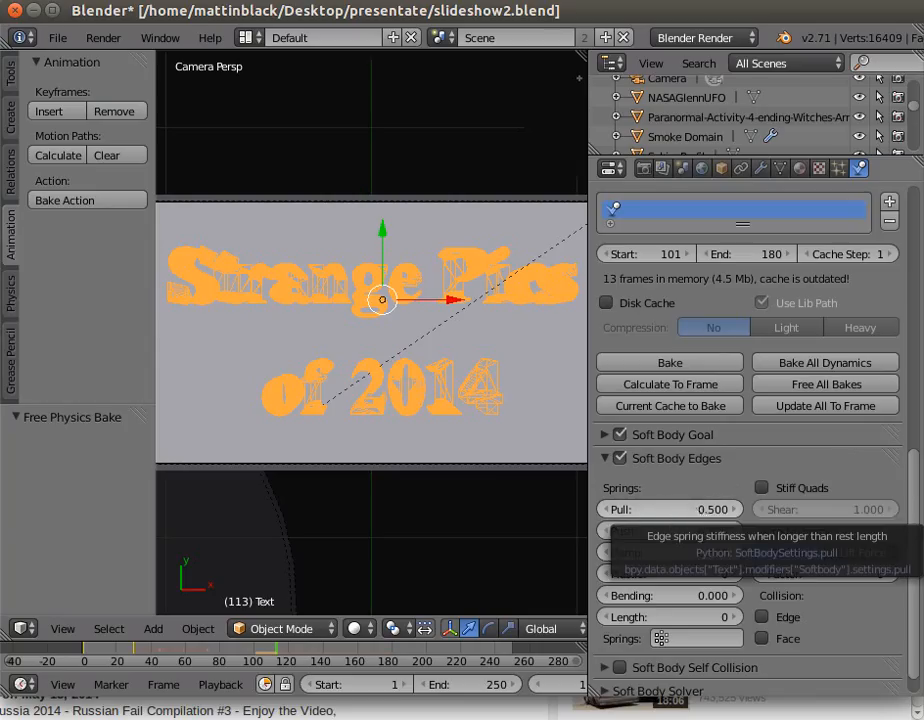
drag(672, 510, 685, 532)
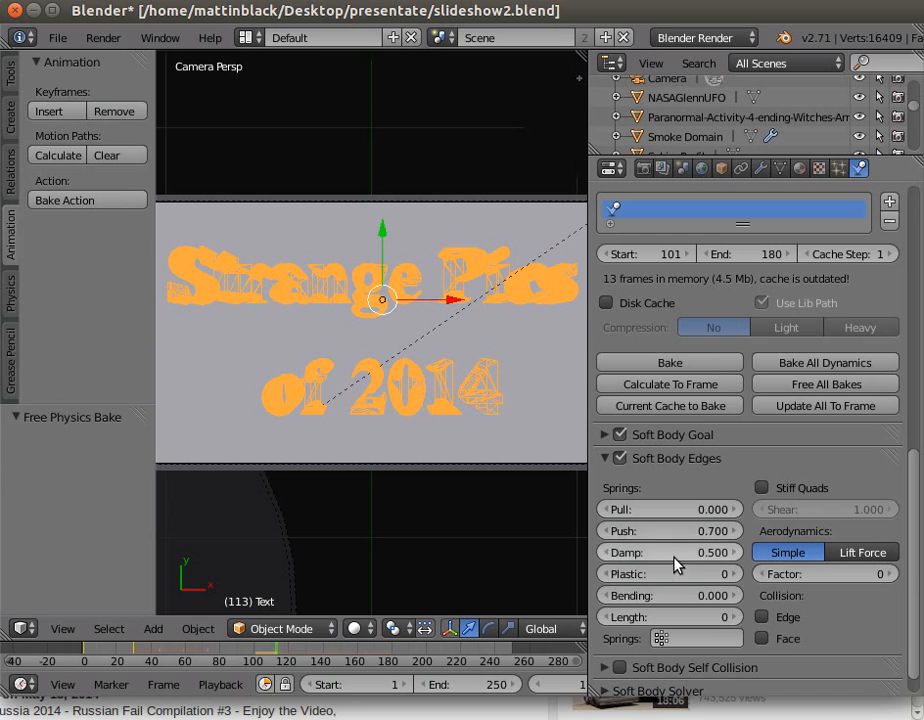
drag(608, 531, 600, 531)
click(607, 528)
click(607, 528)
click(607, 528)
click(734, 510)
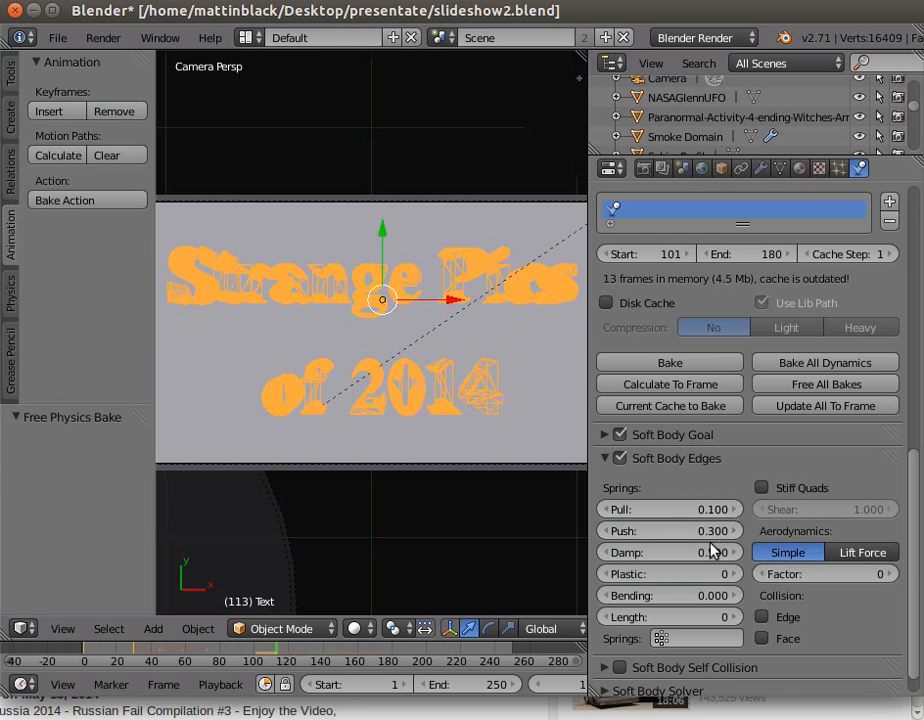
click(609, 556)
click(609, 556)
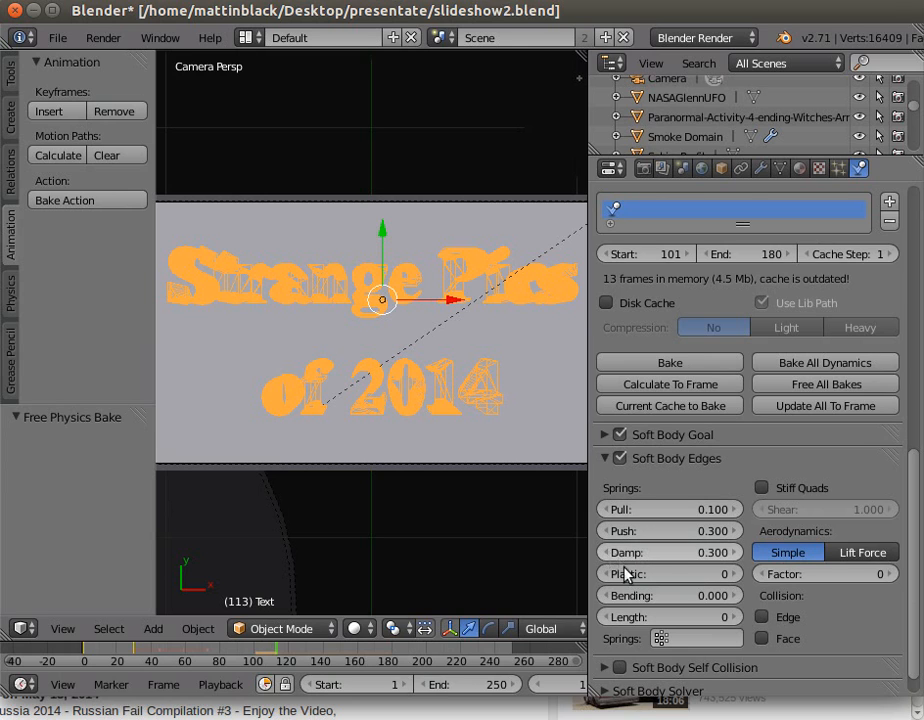
Set the edge springs' Bending to 0.400 and Plastic to 2, and bake the text's soft body simulation again
click(734, 596)
click(734, 596)
mouse_move(703, 594)
mouse_down()
mouse_move(715, 594)
mouse_move(703, 592)
mouse_up()
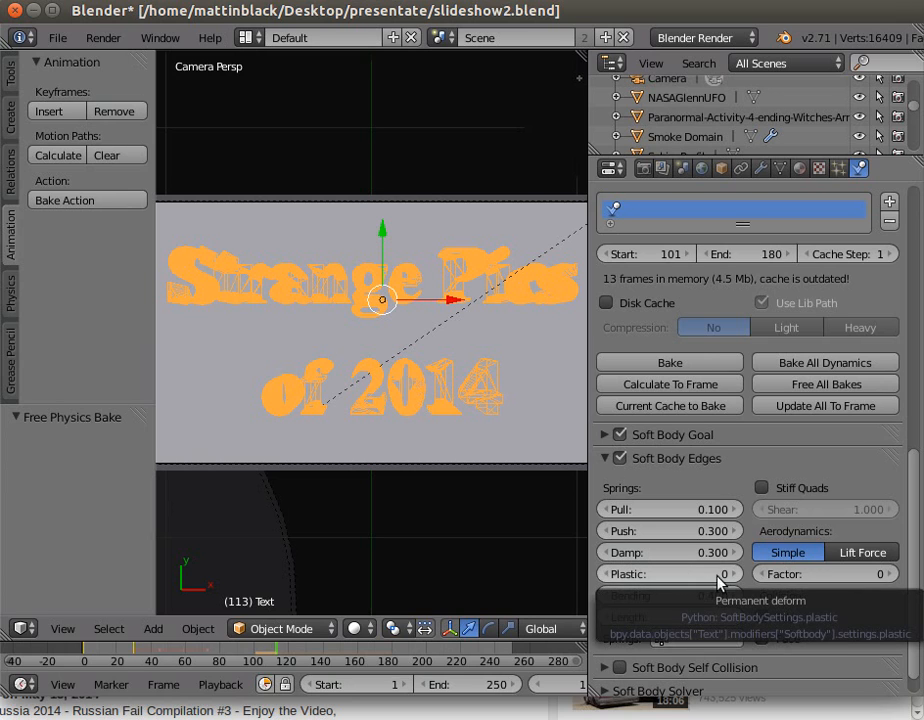
mouse_move(731, 579)
mouse_down()
mouse_move(745, 579)
mouse_move(734, 579)
mouse_up()
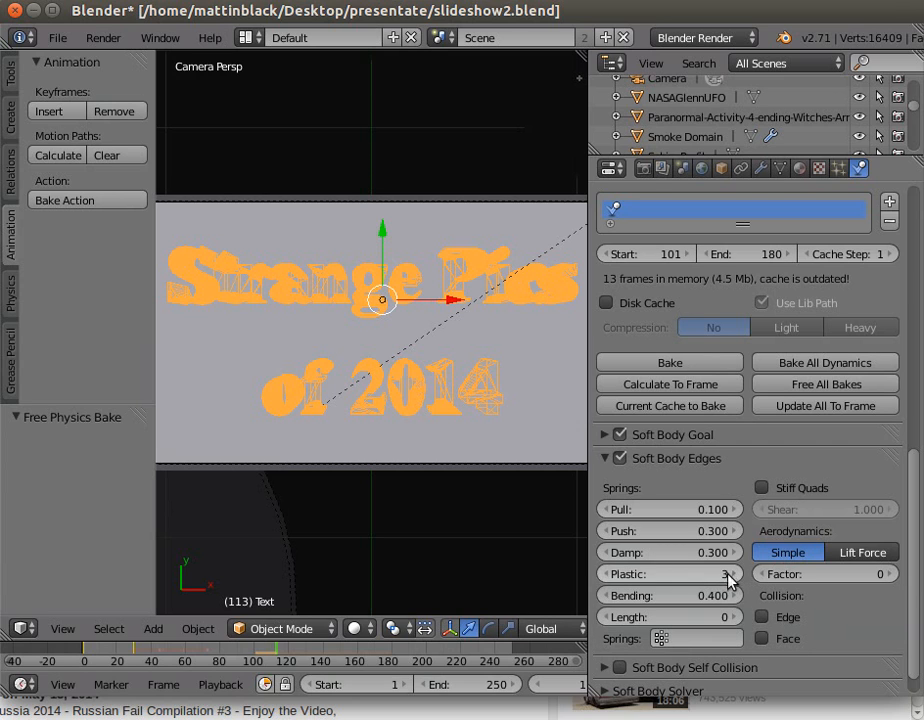
click(608, 572)
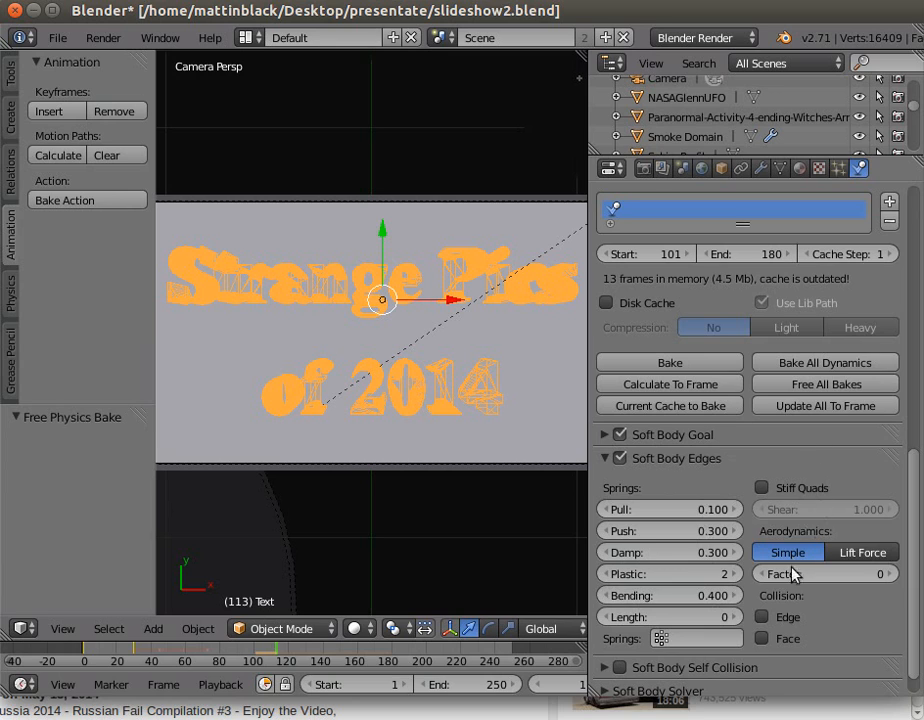
click(672, 363)
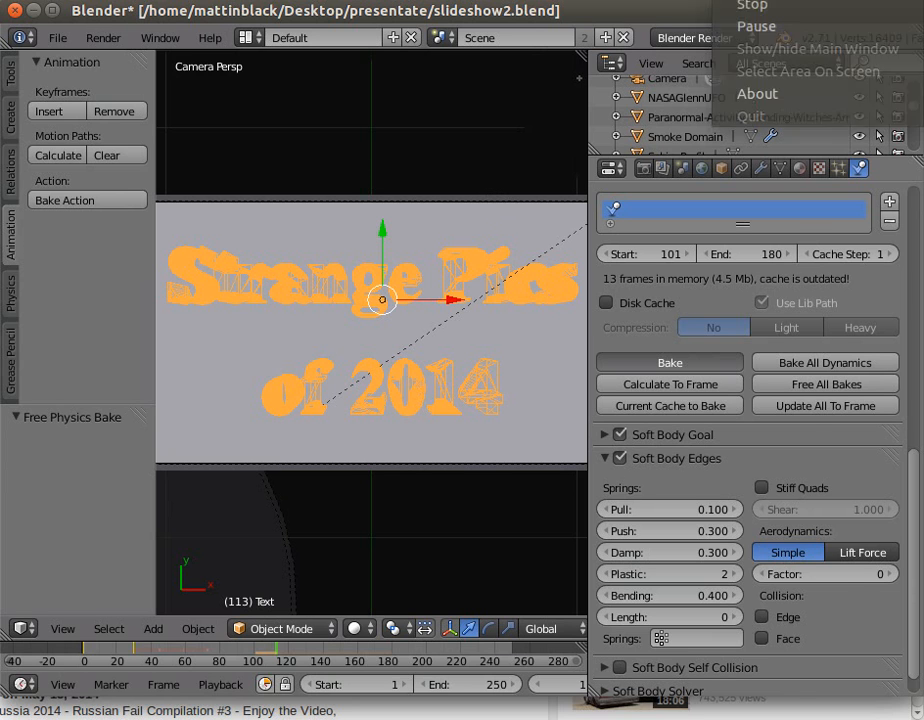
click(690, 26)
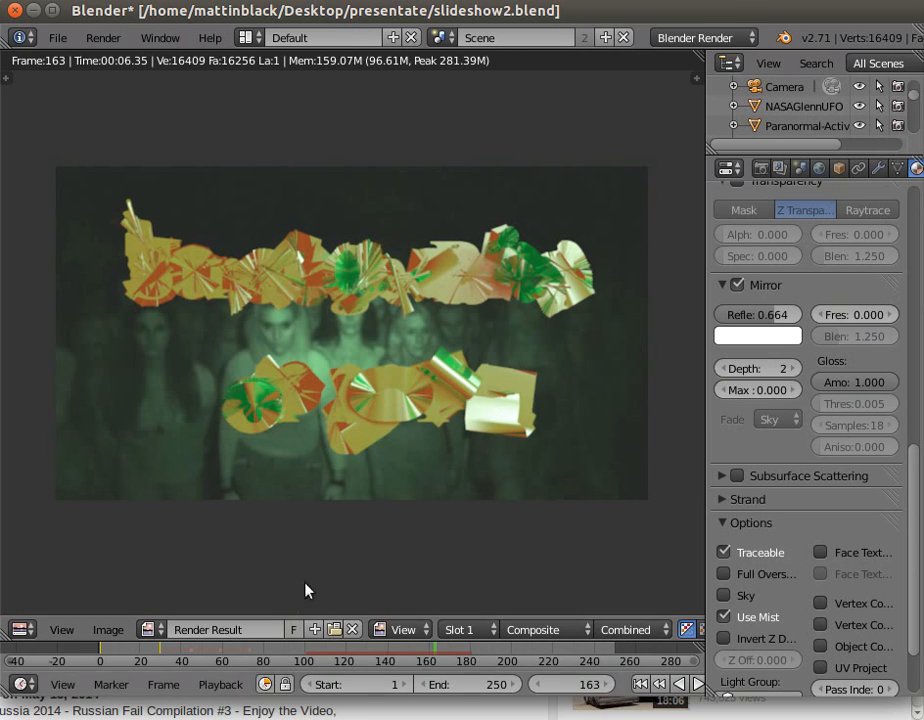
Move the timeline to frame 101 and hide the render result to return to the 3D view
click(306, 653)
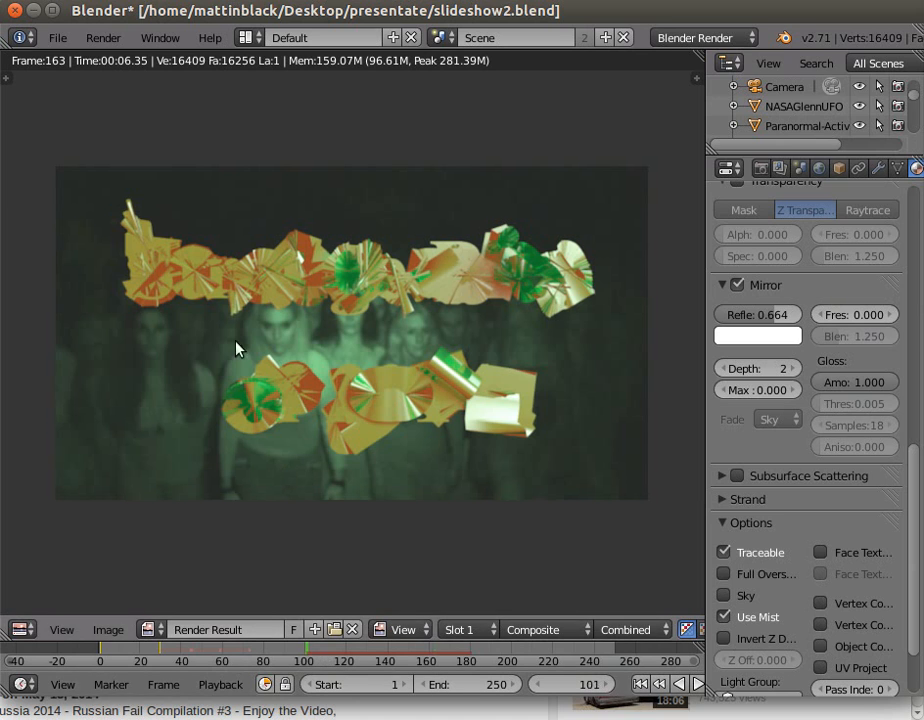
click(103, 35)
click(165, 178)
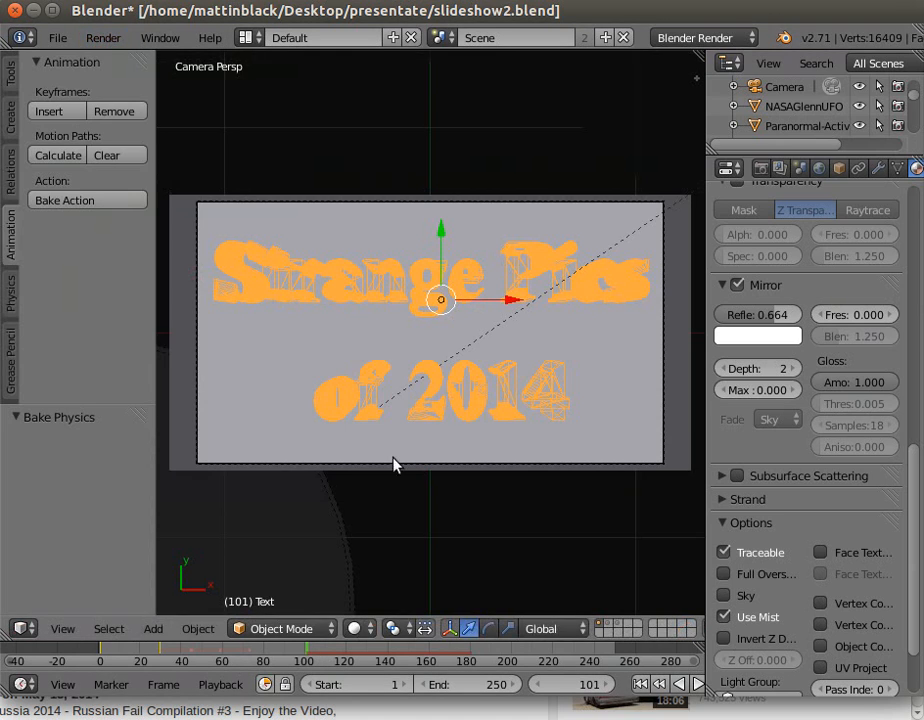
Play back the text's baked soft body deformation and check its shape at frames 155 and 159
click(697, 686)
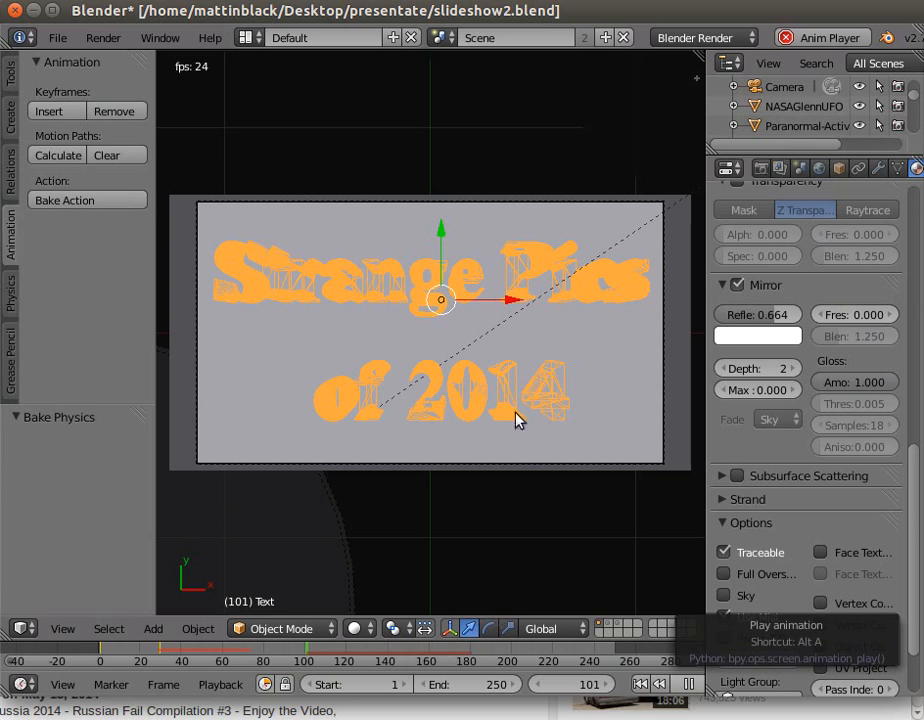
click(689, 687)
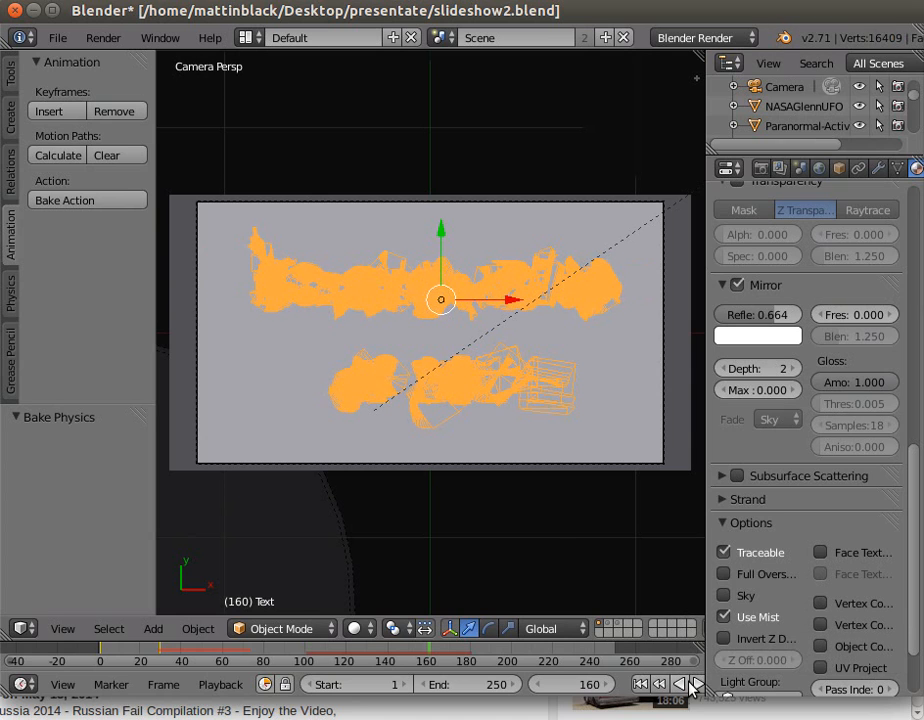
click(419, 650)
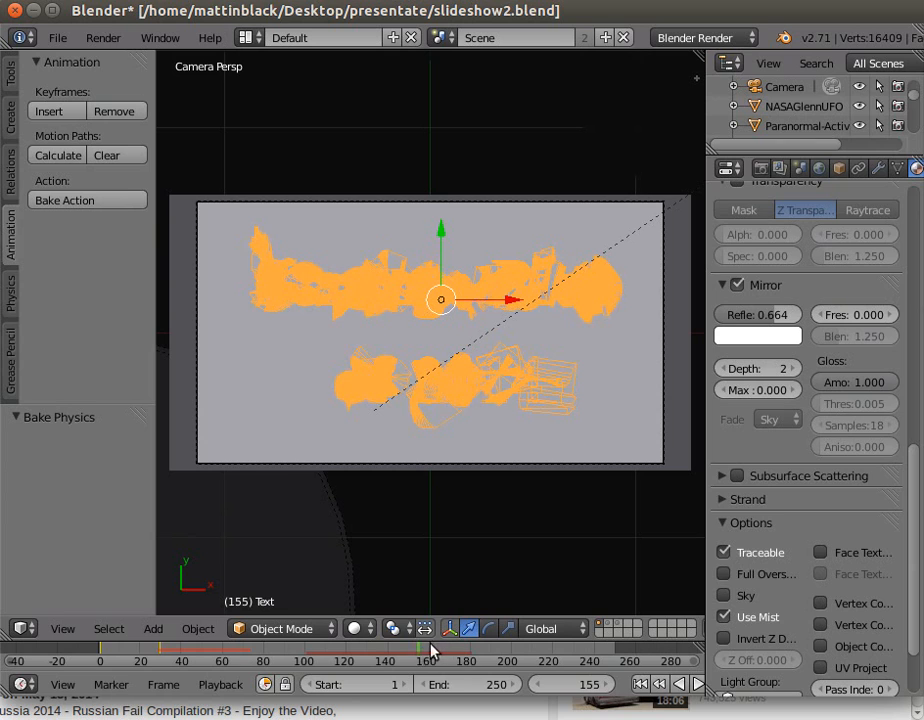
click(427, 652)
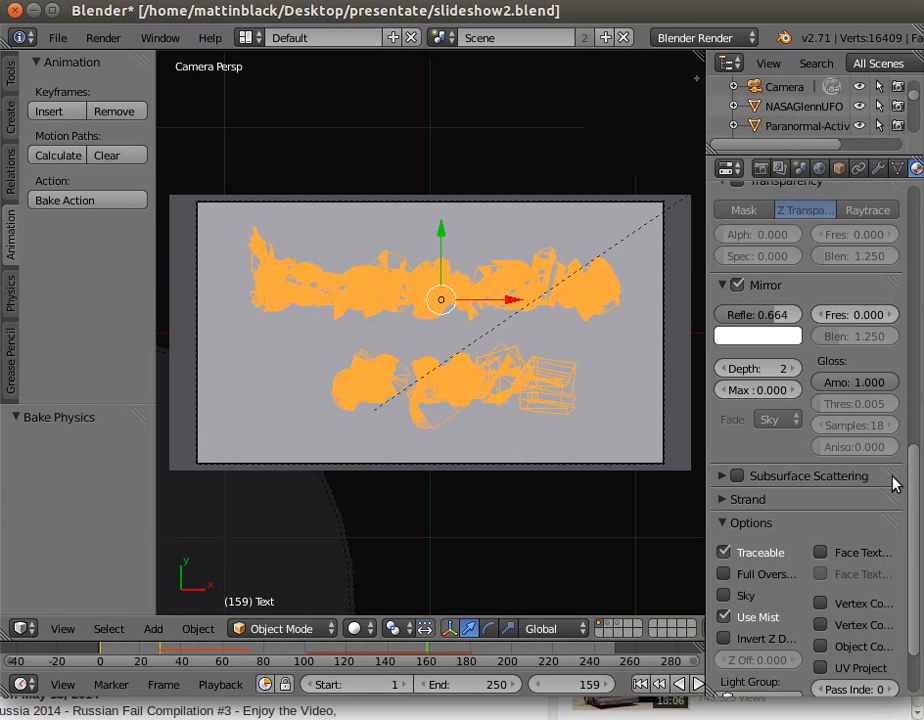
Keyframe the text material's Transparency as disabled at frame 158 and enabled at frame 159
drag(916, 476, 910, 315)
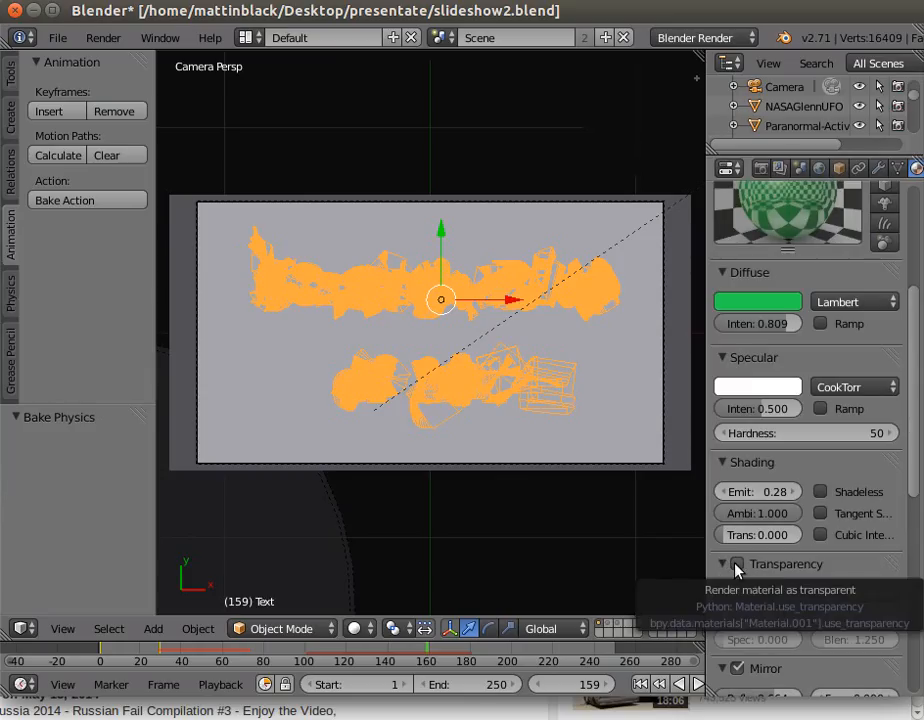
click(538, 686)
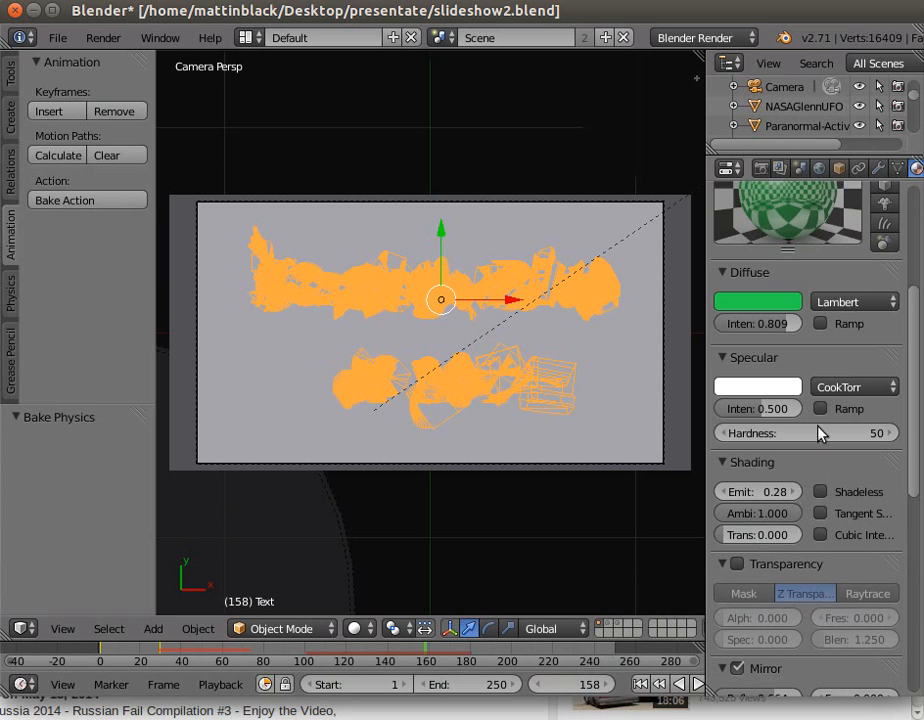
click(737, 565)
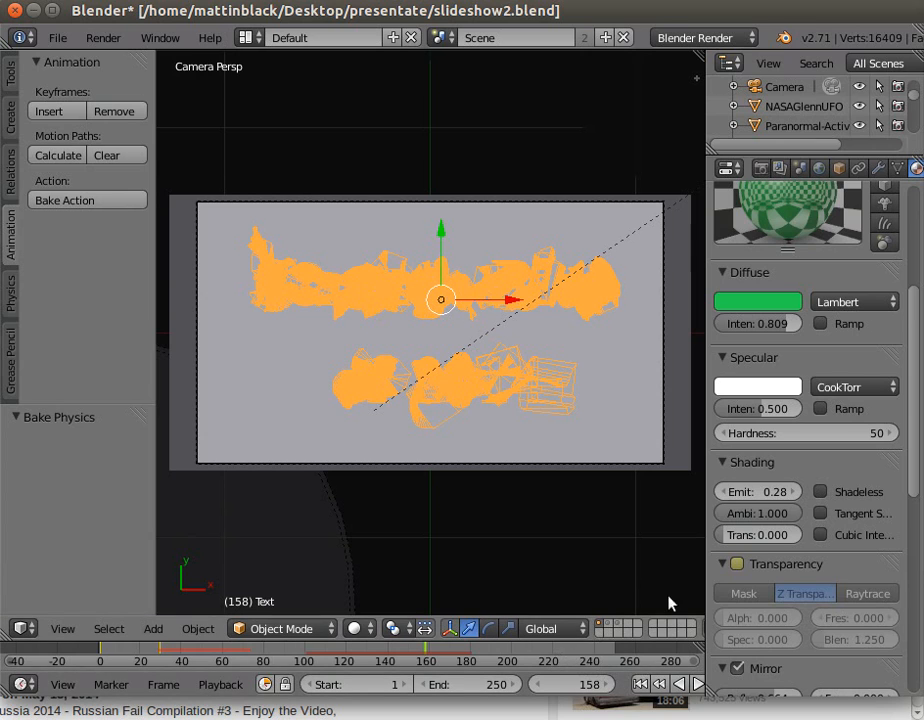
click(604, 688)
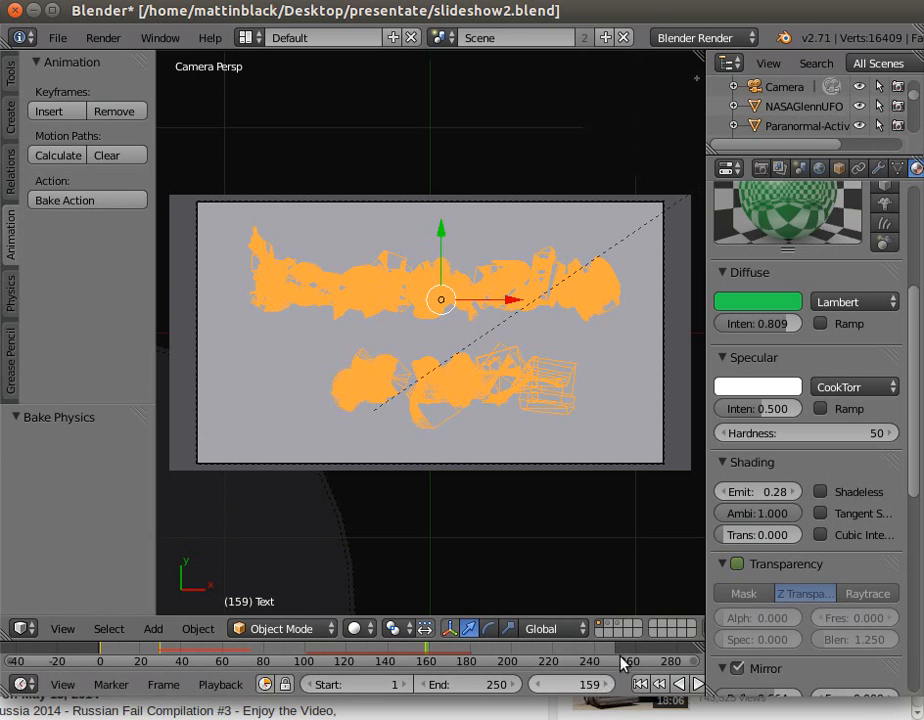
click(738, 565)
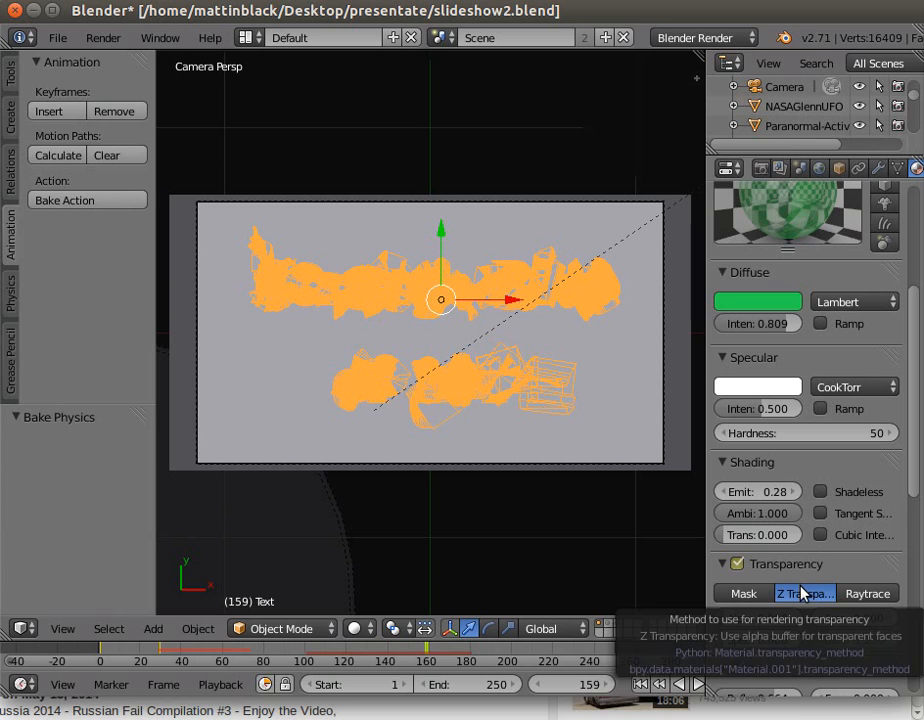
Switch the transparency to Raytrace, set Alpha and Specular to 1.000, and keyframe both at frame 159
click(874, 596)
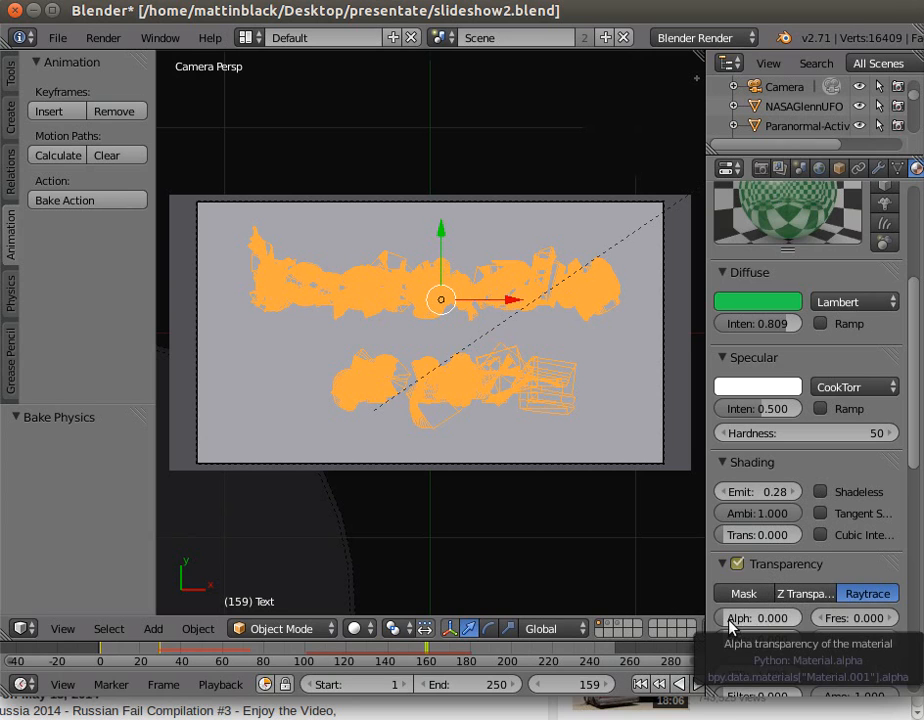
drag(724, 618, 800, 618)
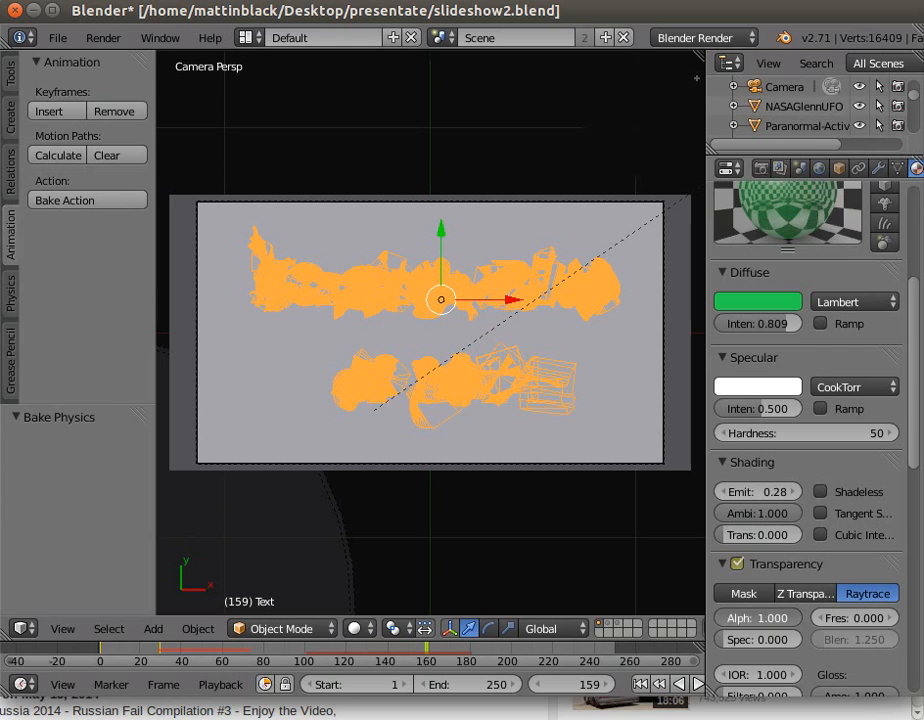
drag(716, 648, 803, 648)
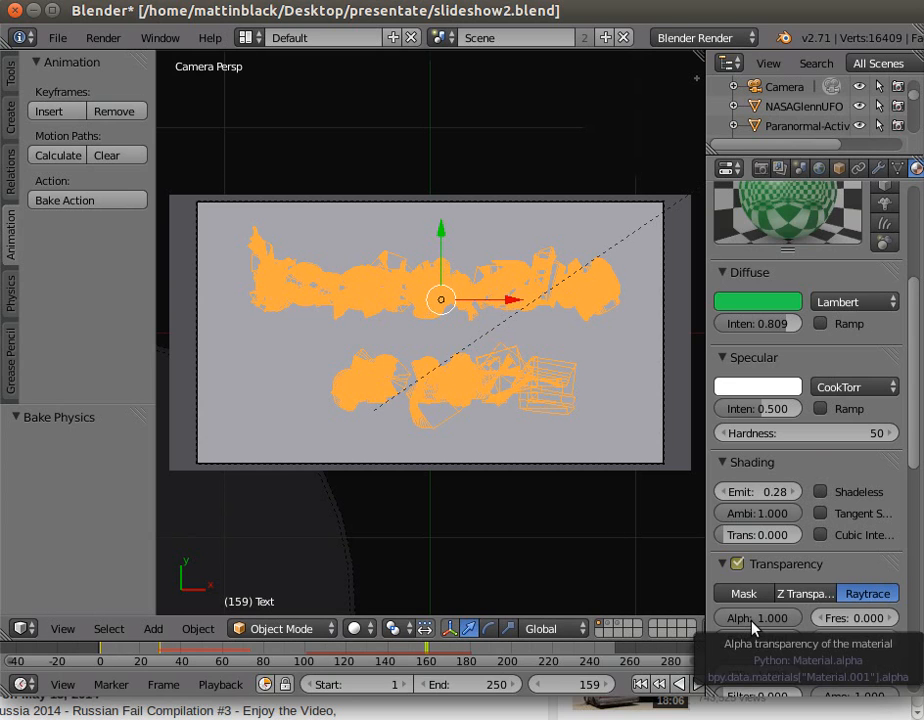
key(i)
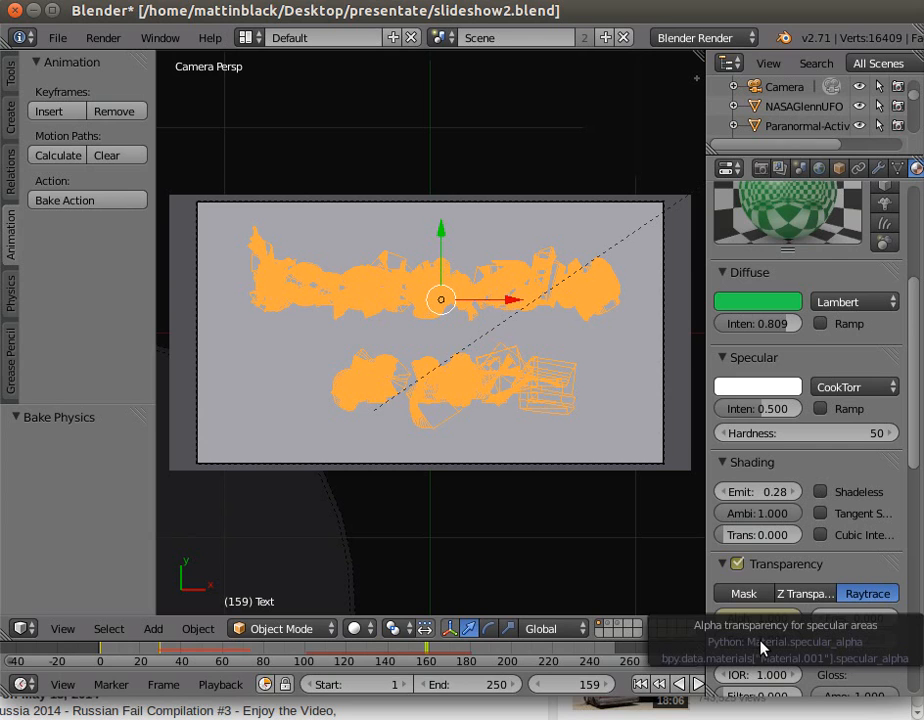
key(i)
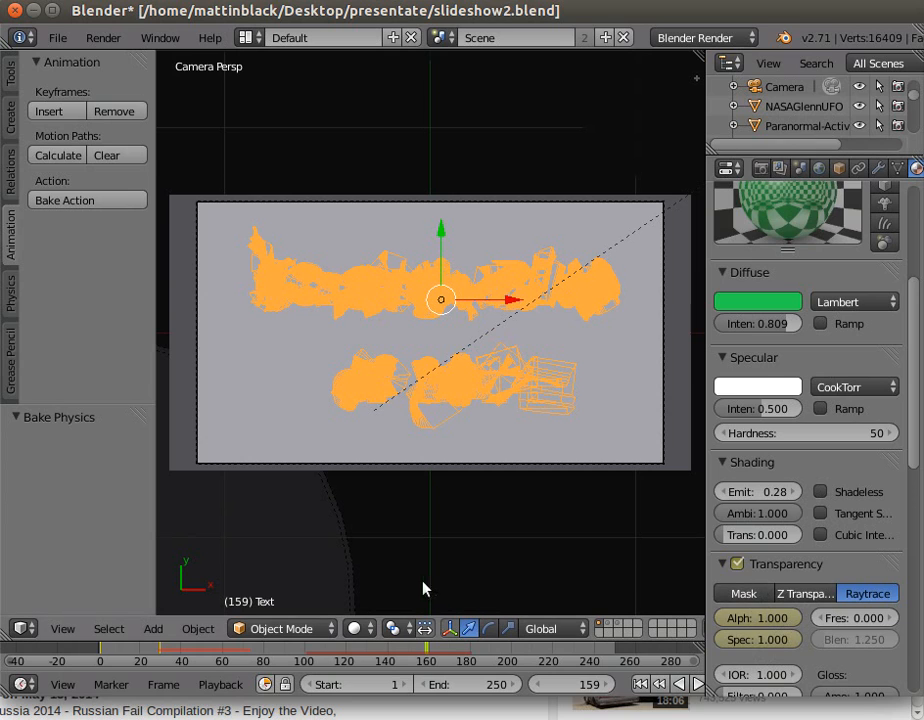
At frame 185, set the transparency's Alpha and Specular to 0.000 and keyframe both values
click(477, 657)
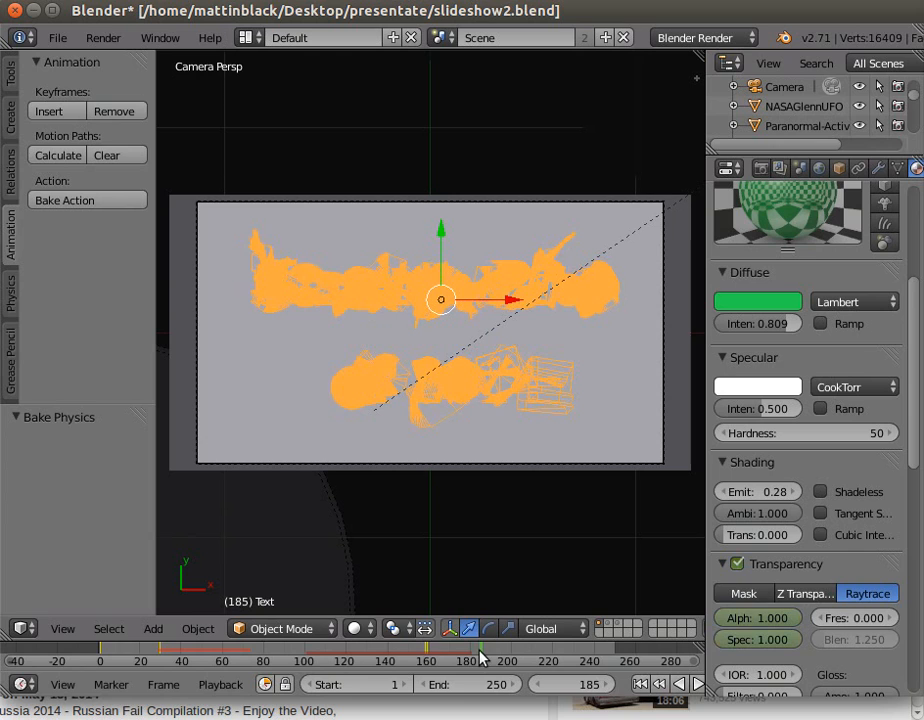
drag(771, 627, 735, 619)
drag(785, 643, 726, 641)
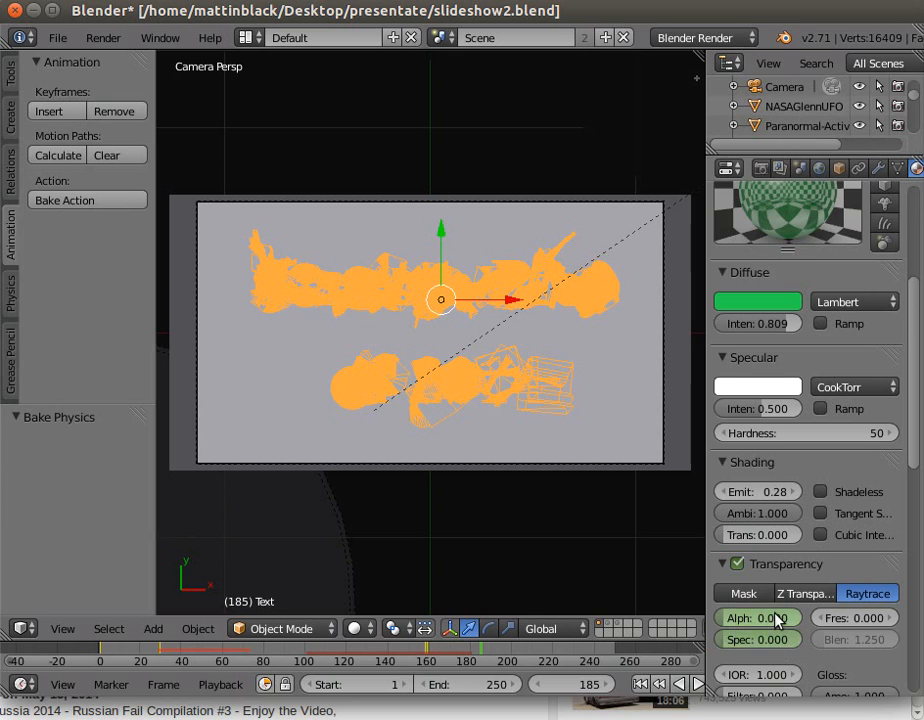
key(i)
key(i)
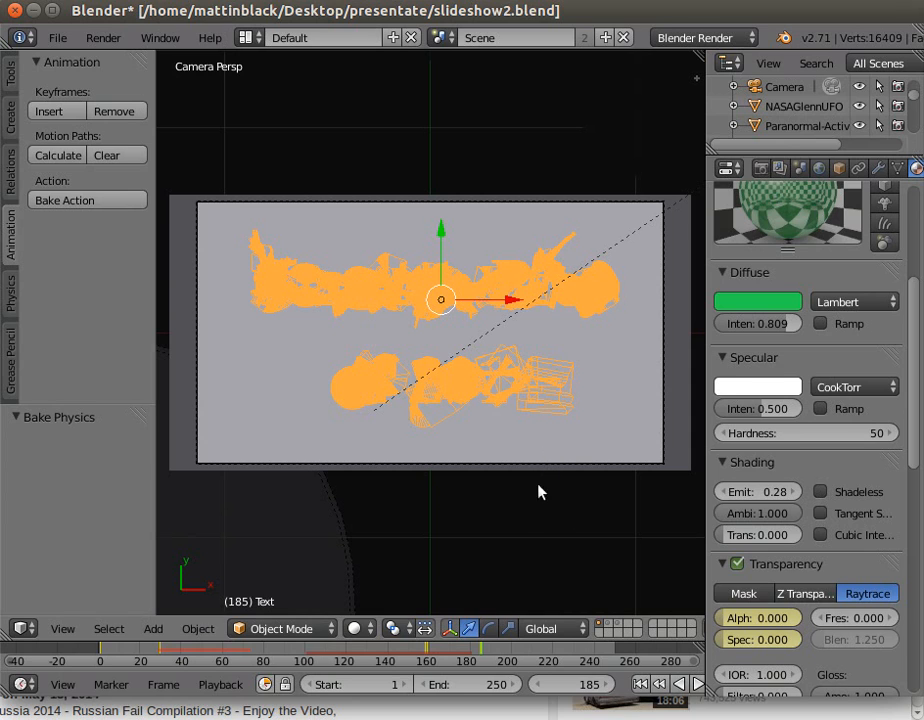
Test-render the fading text at frame 170 and stop the render partway
click(451, 652)
click(108, 38)
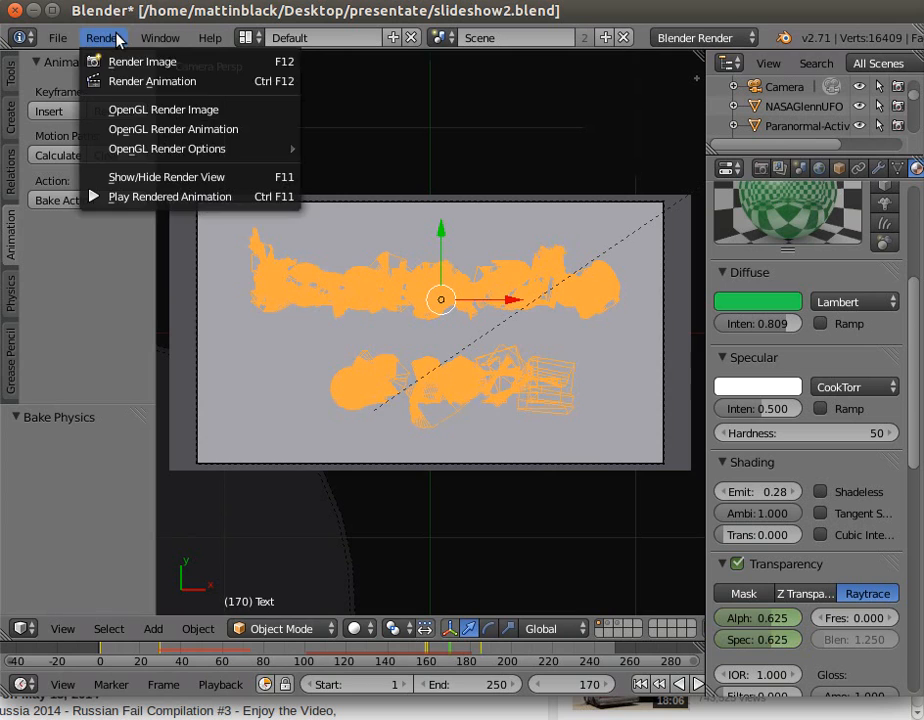
click(133, 63)
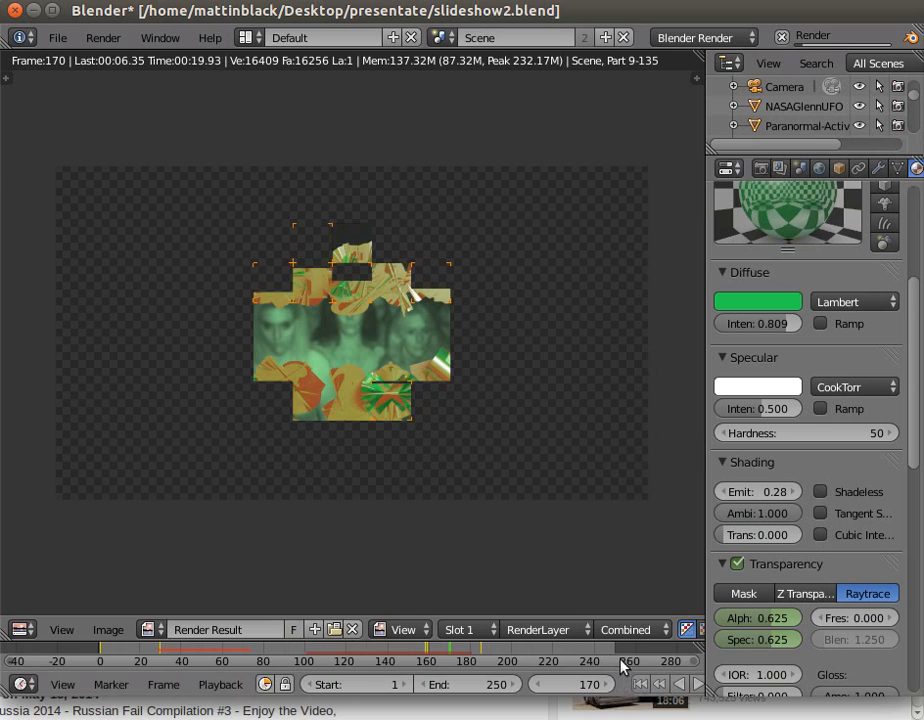
click(782, 37)
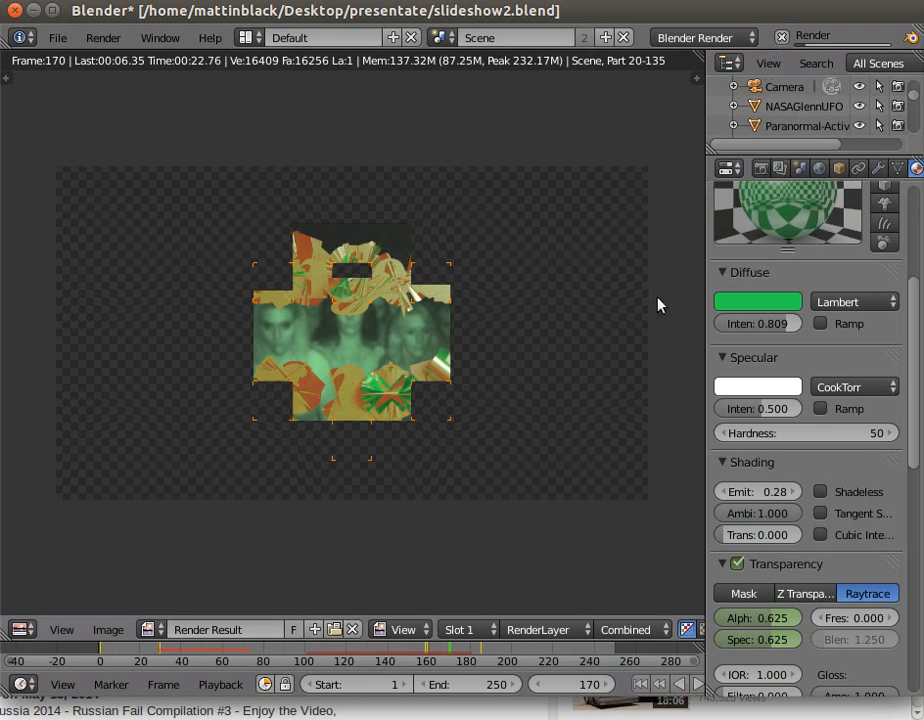
Test-render the text at frame 182, stop the render, and return to the 3D view
click(469, 655)
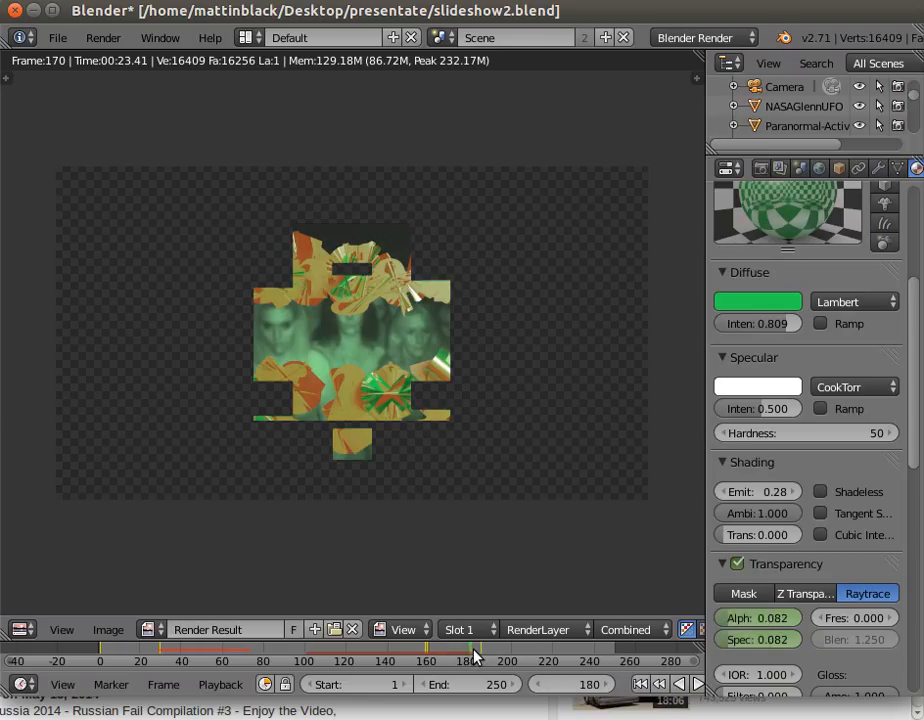
click(473, 650)
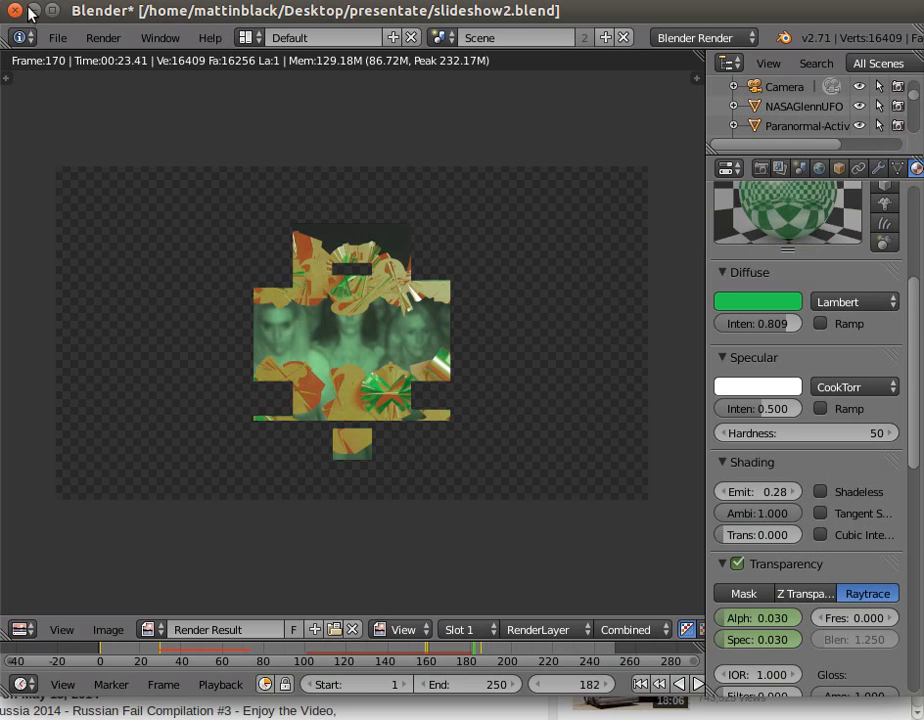
click(100, 38)
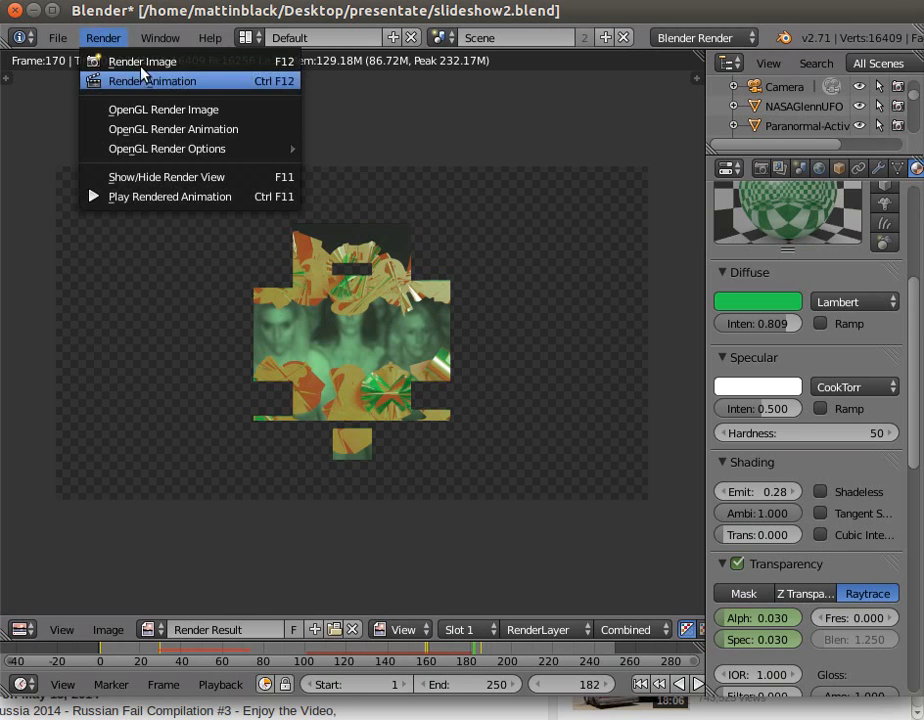
click(106, 60)
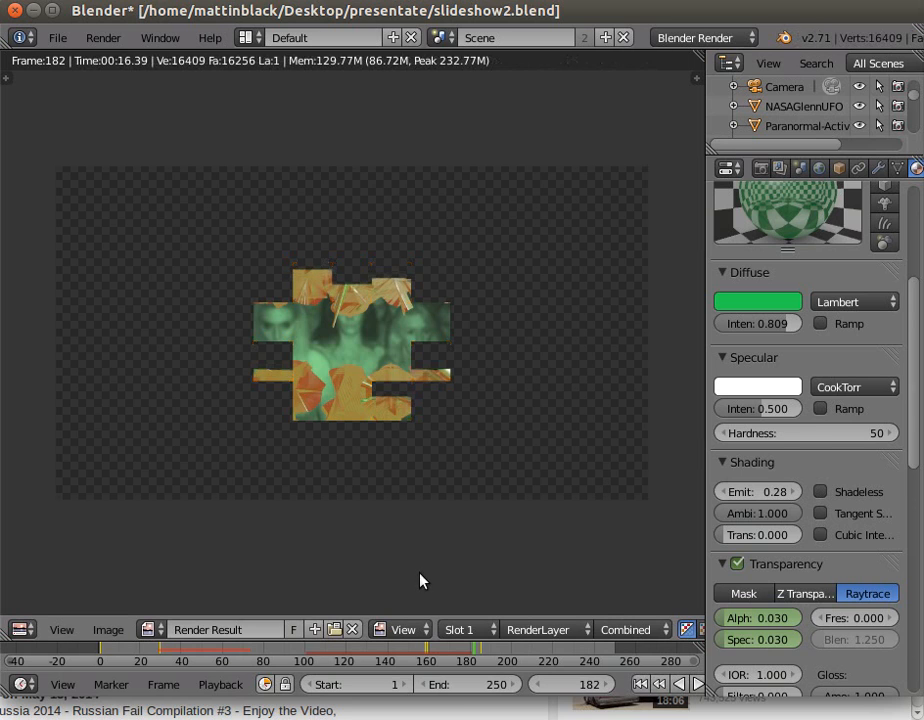
key(Escape)
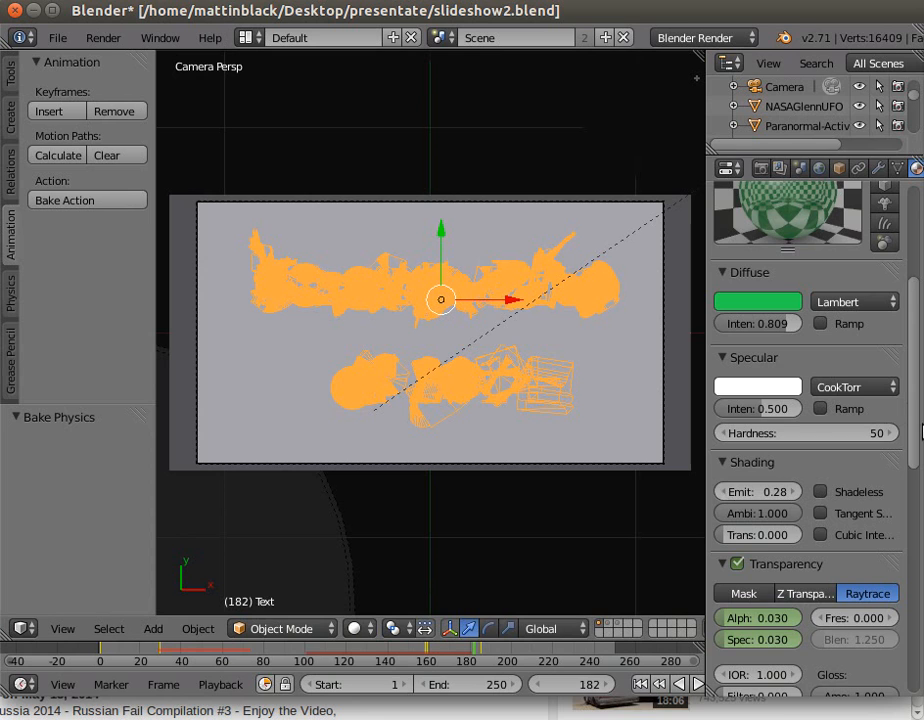
Keyframe the text material's mirror Reflectivity at its current value at frame 160 and at 0.000 at frame 184
drag(916, 432, 913, 497)
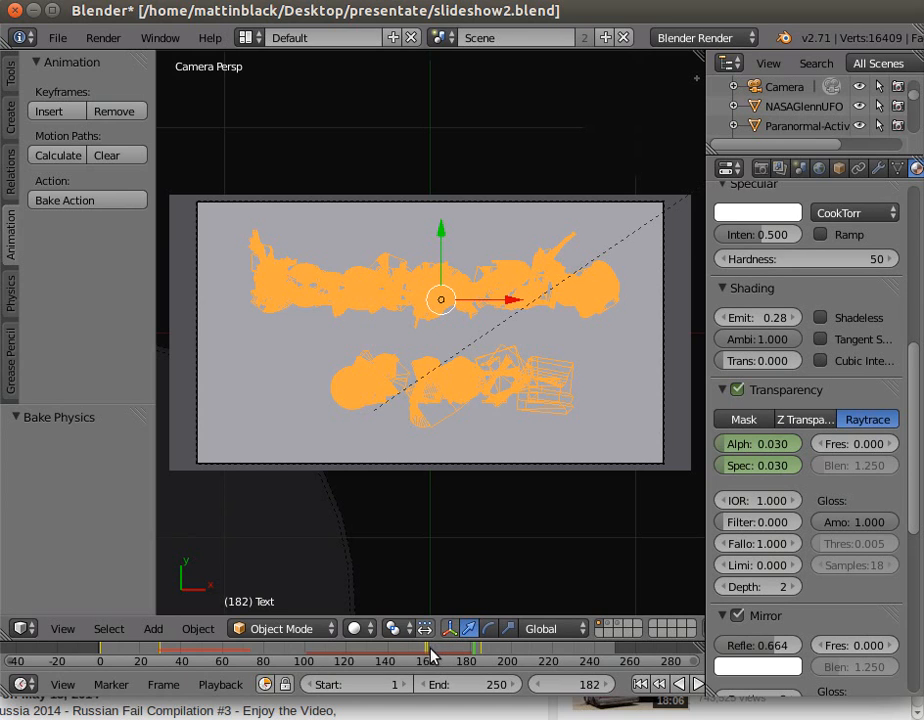
click(428, 652)
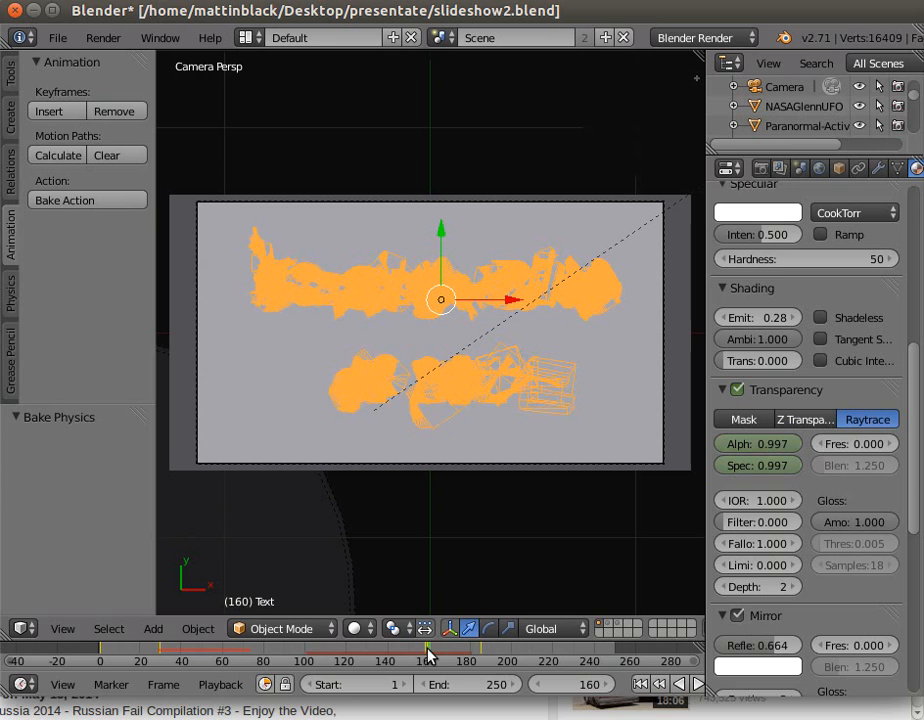
drag(914, 470, 907, 588)
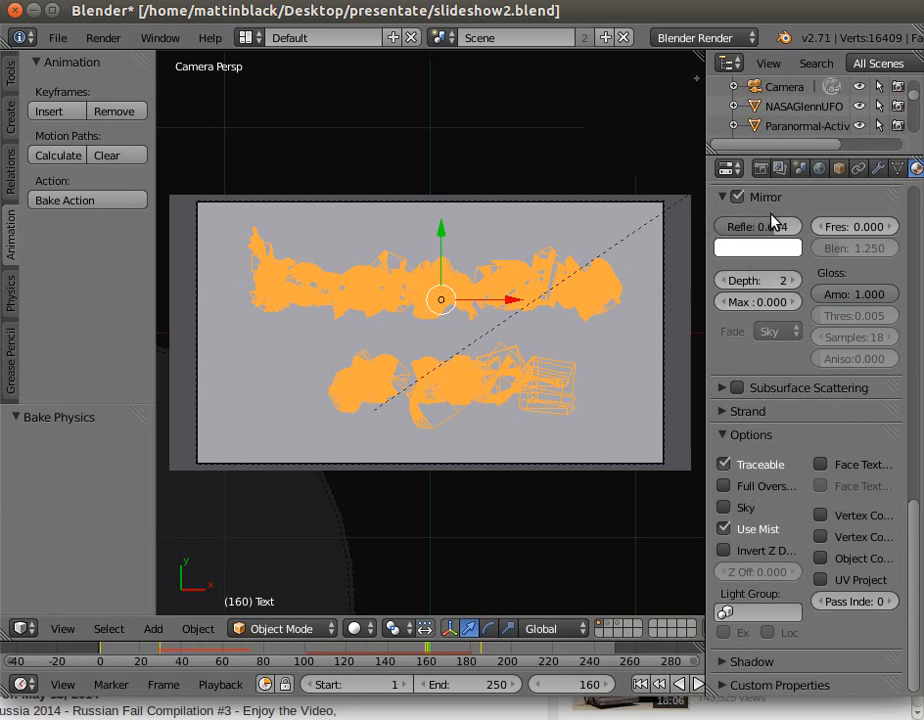
key(i)
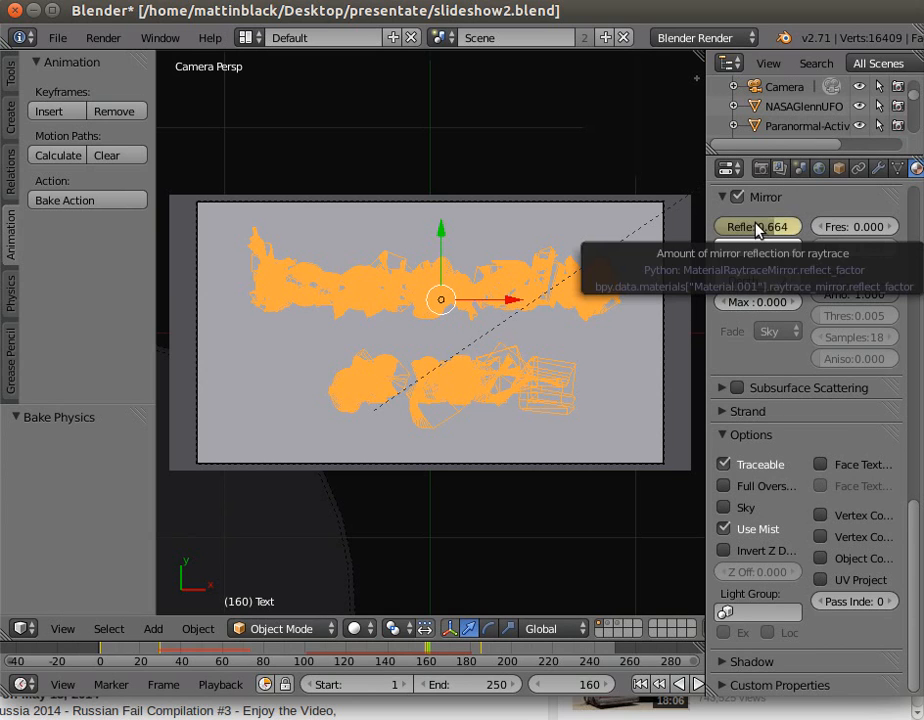
click(478, 657)
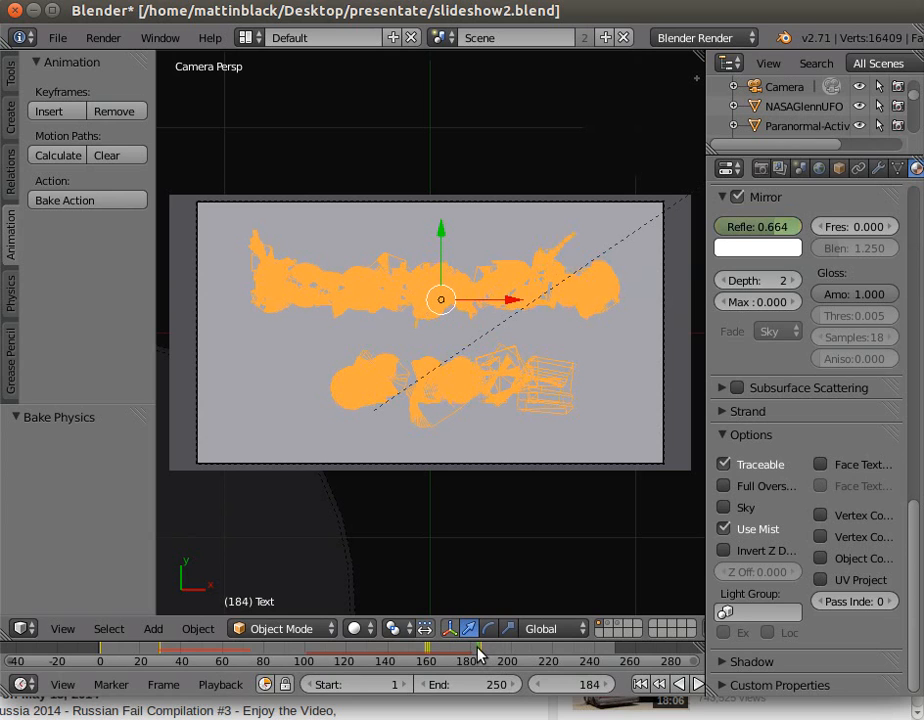
drag(768, 223, 704, 223)
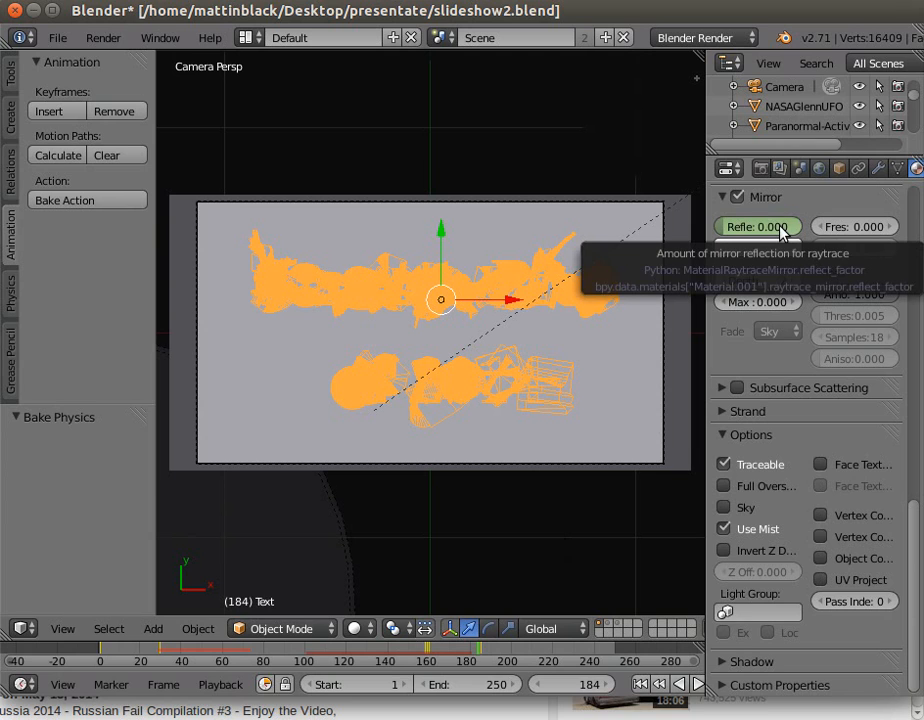
key(i)
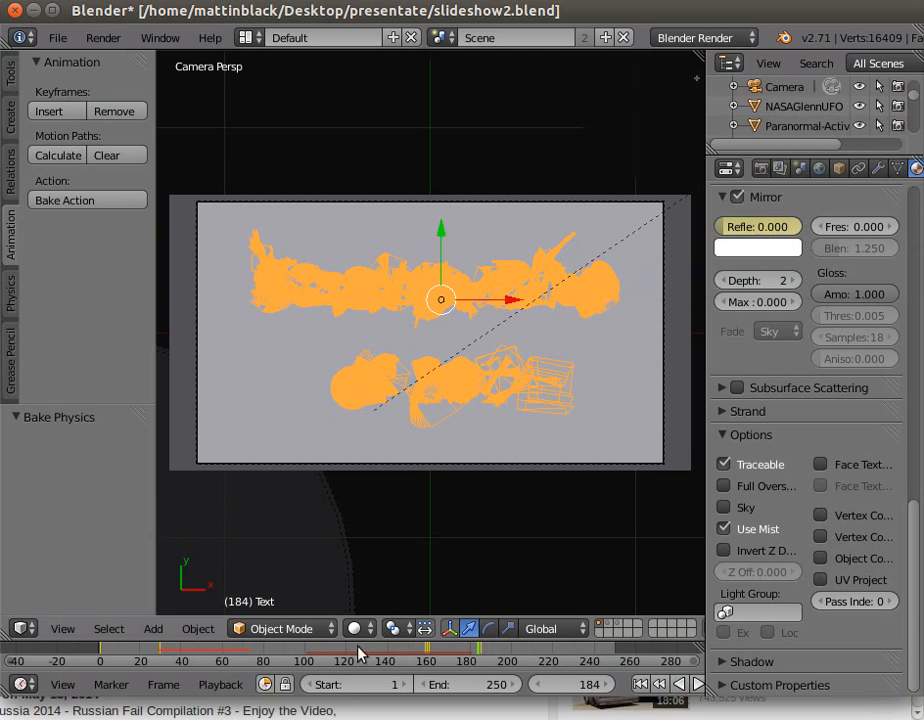
Test-render frame 178 to check the text with its fading transparency and reflectivity
click(466, 649)
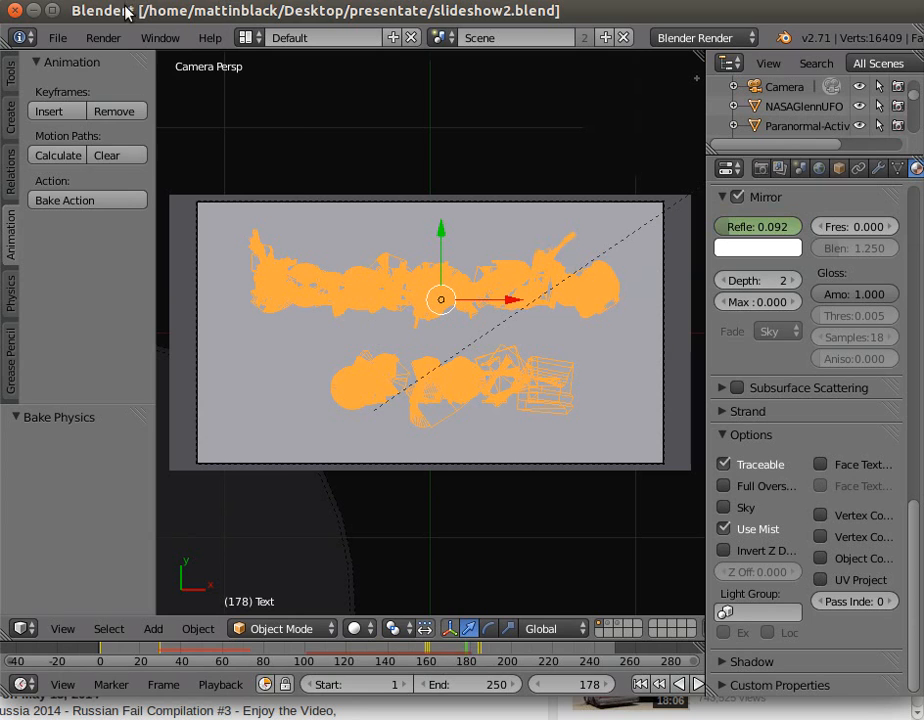
click(113, 39)
click(140, 62)
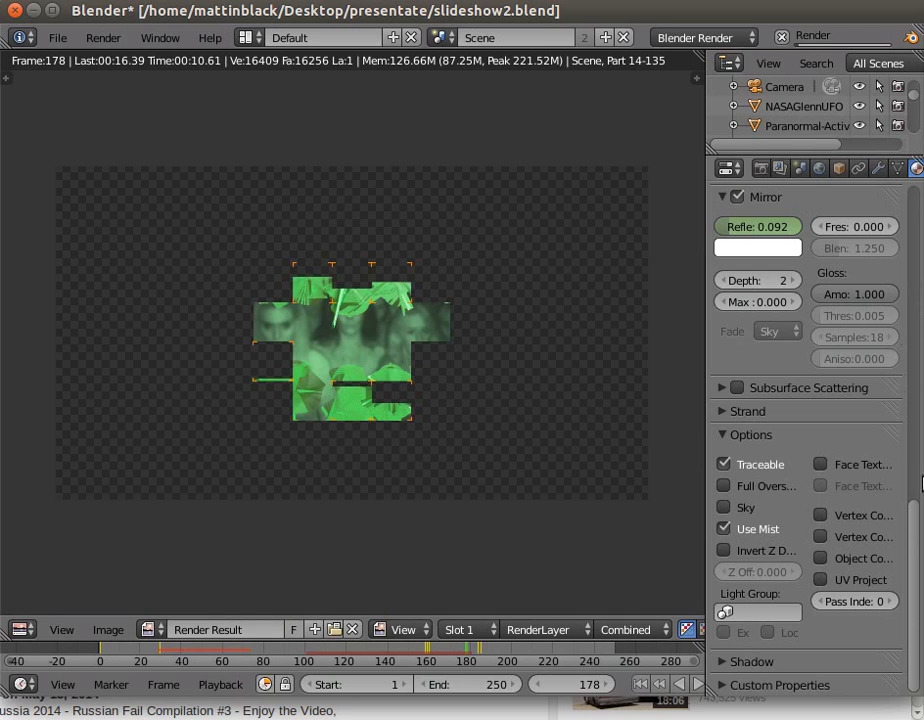
Try the Mask transparency method on the text material and render frame 178 again
drag(915, 508, 921, 288)
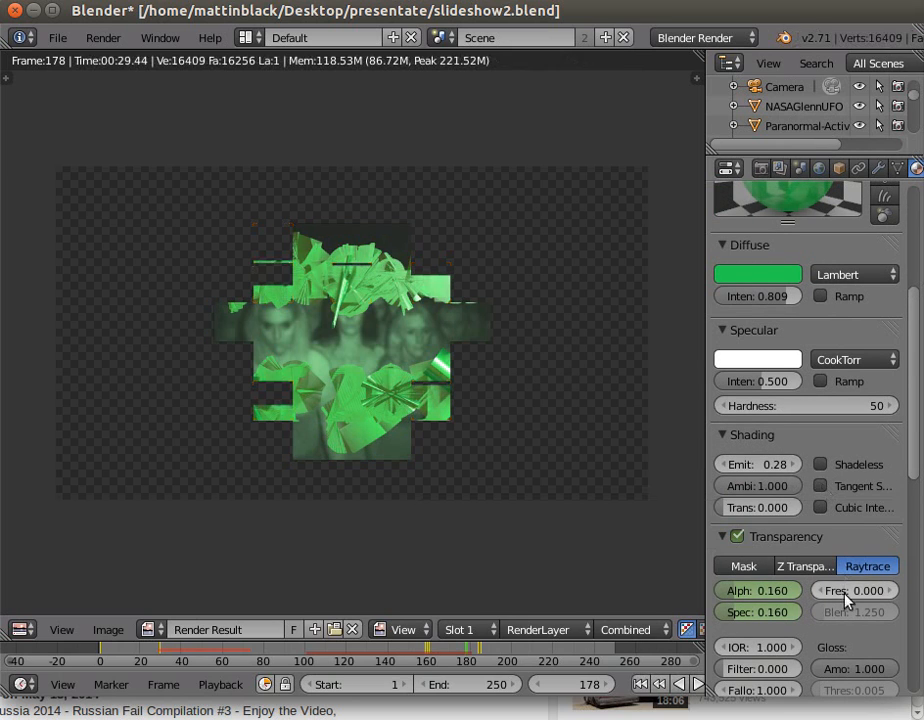
click(746, 567)
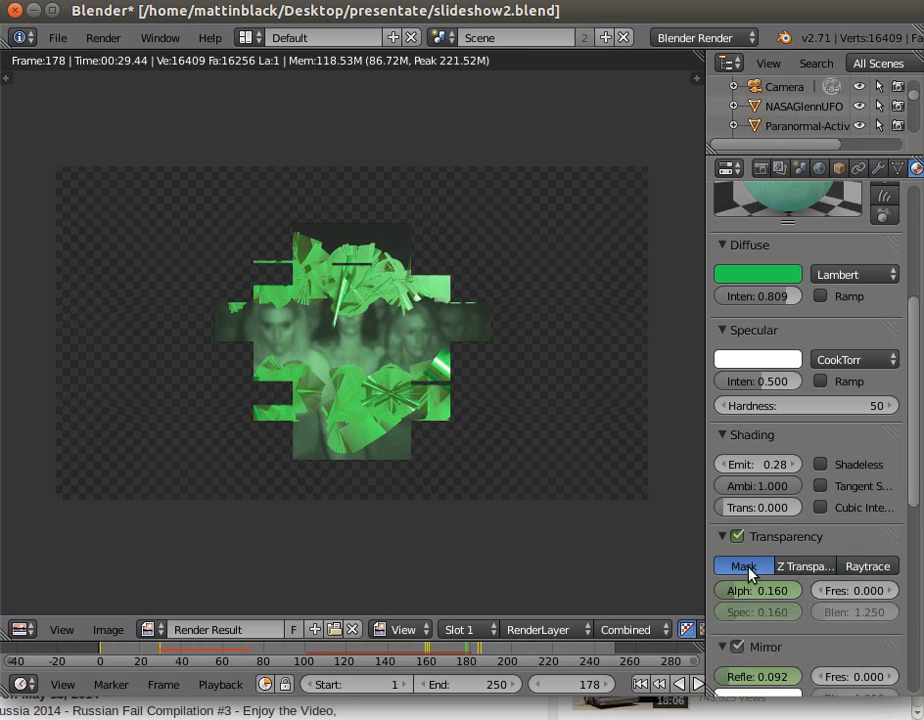
click(100, 38)
click(116, 61)
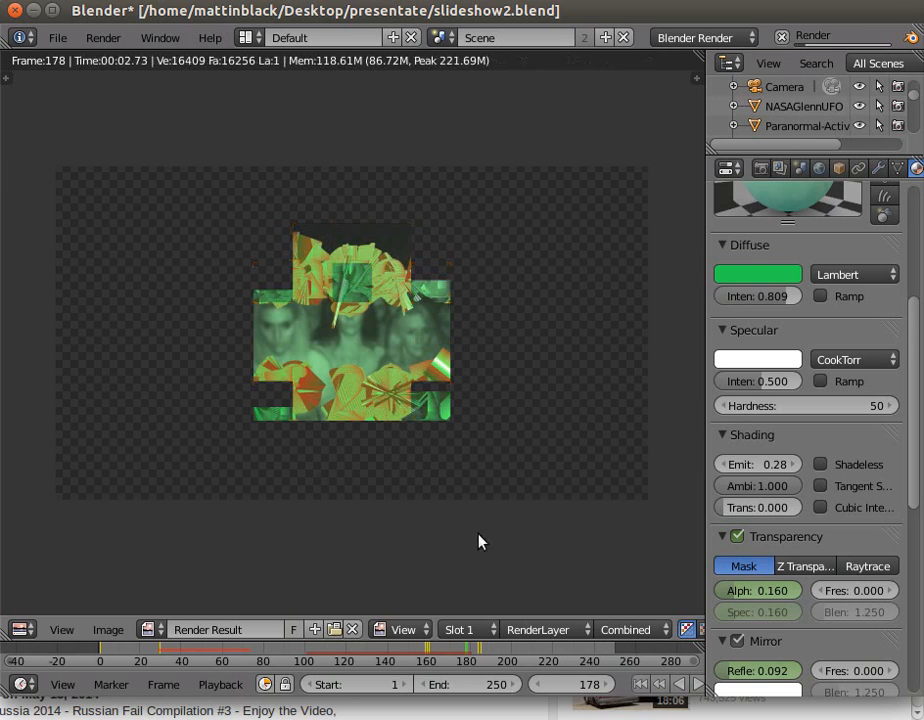
Switch the text material's transparency method to Z Transparency and test-render frame 178
click(805, 568)
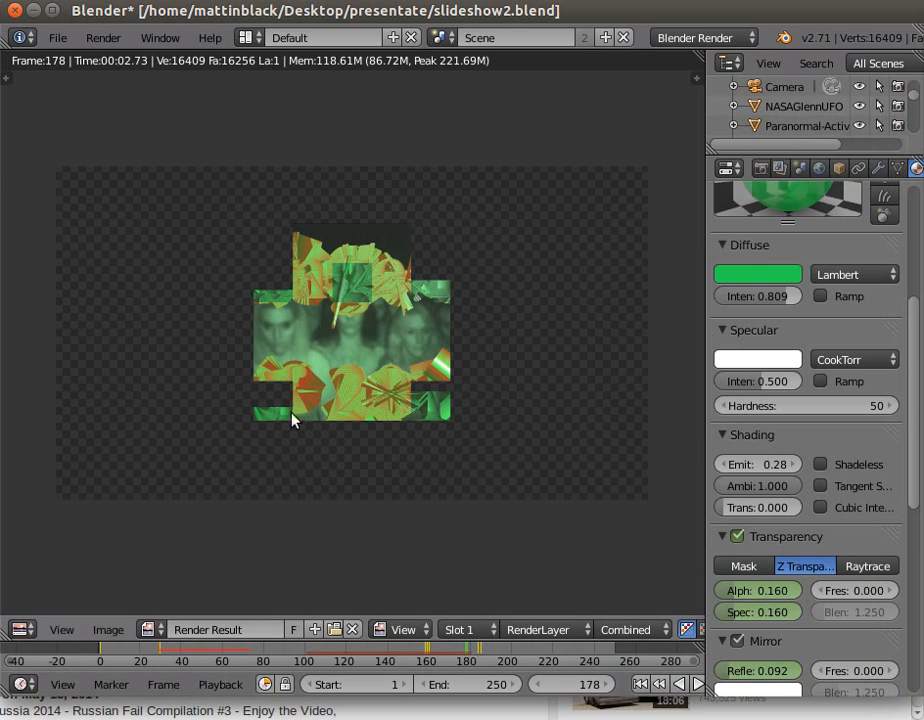
click(104, 37)
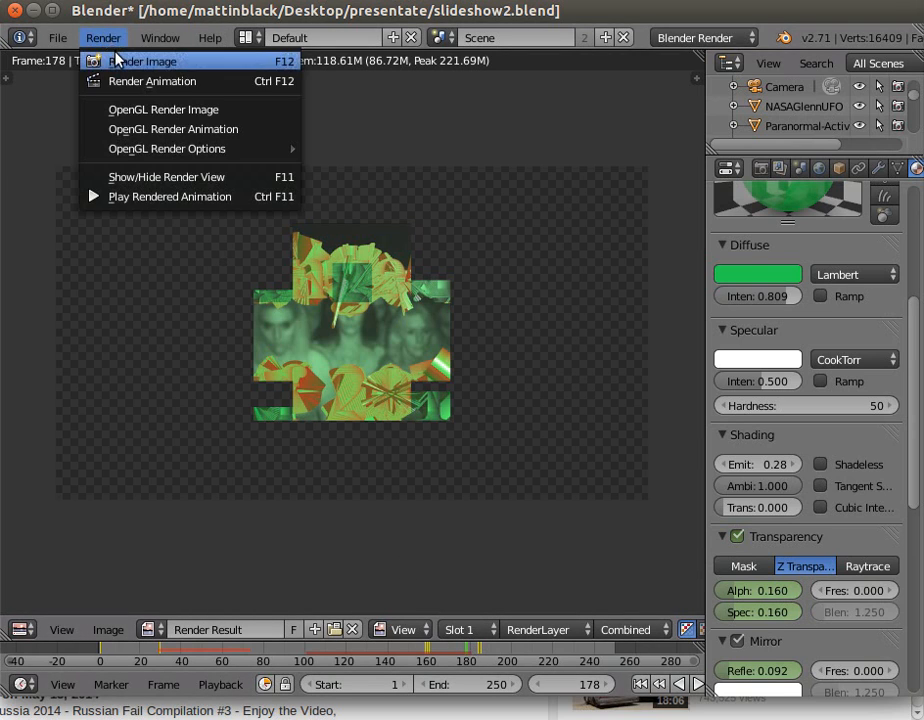
click(116, 60)
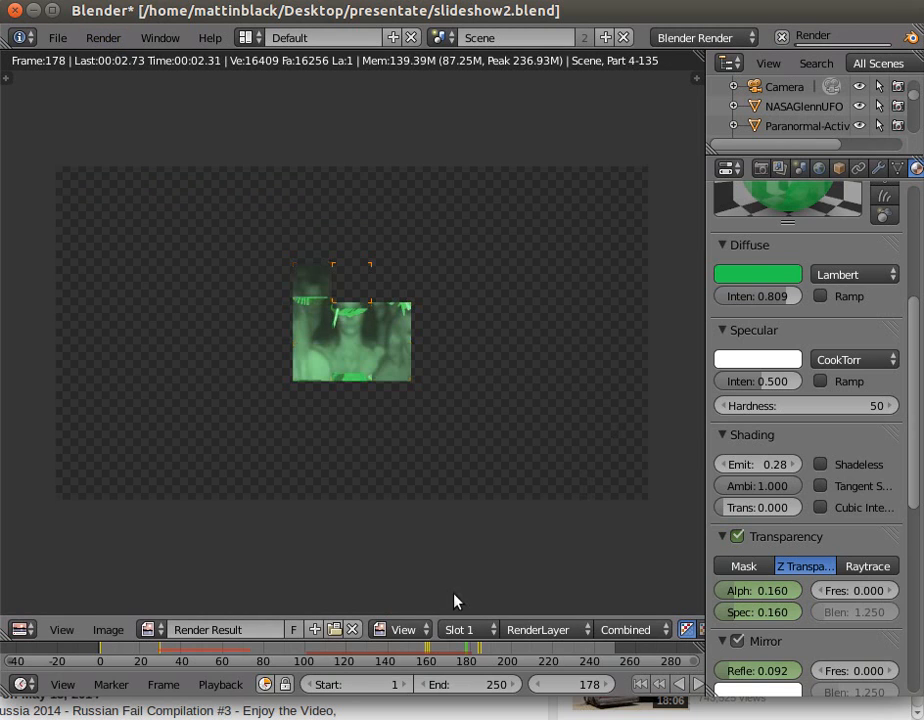
Test-render frames 162 and 183 to compare the text at the start and end of its fade
click(432, 657)
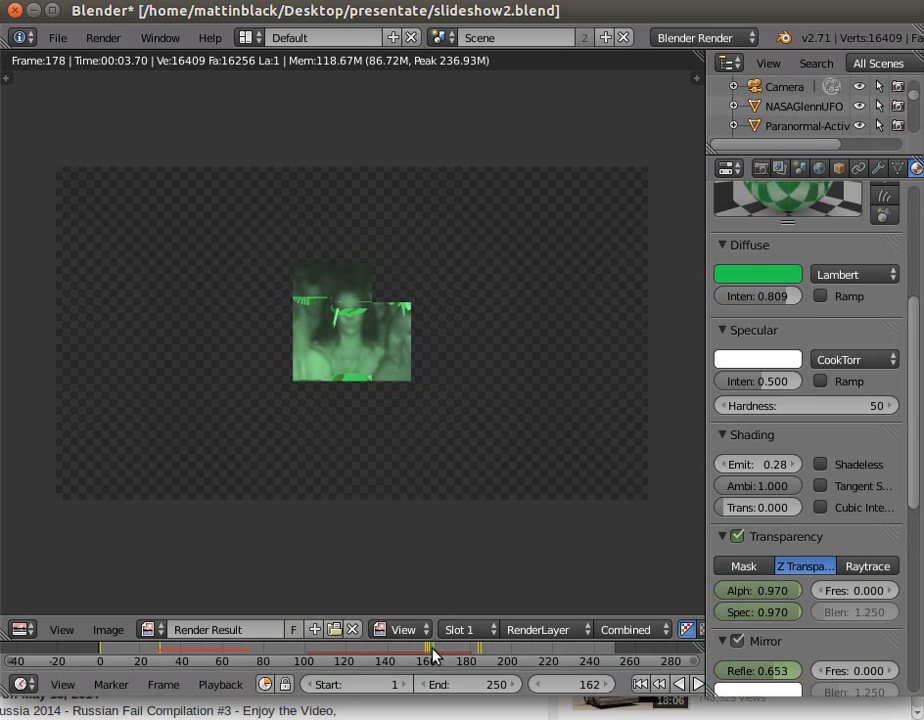
click(104, 40)
click(118, 59)
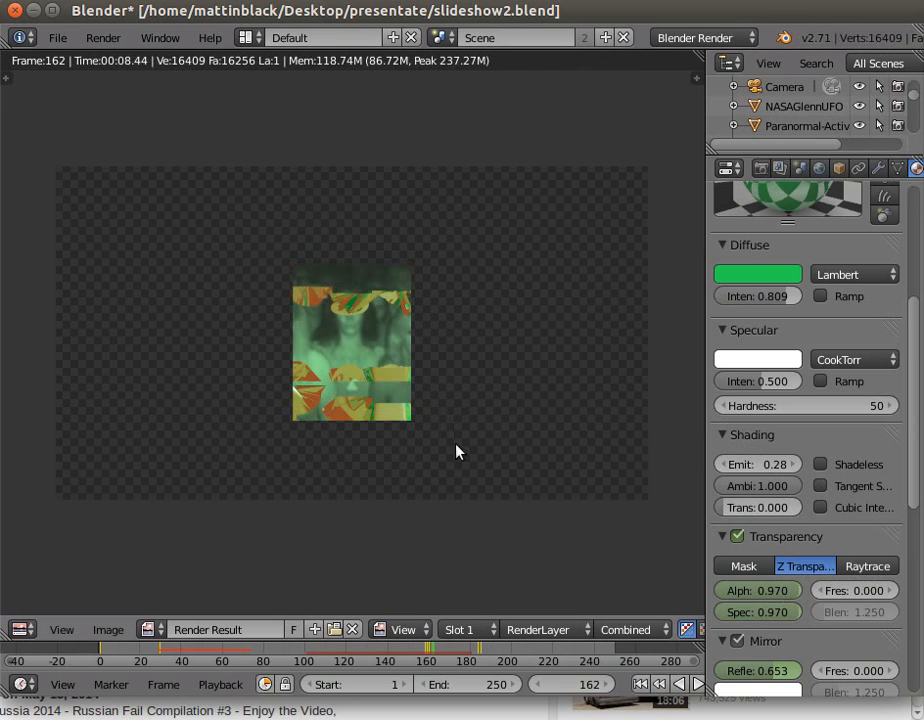
click(476, 655)
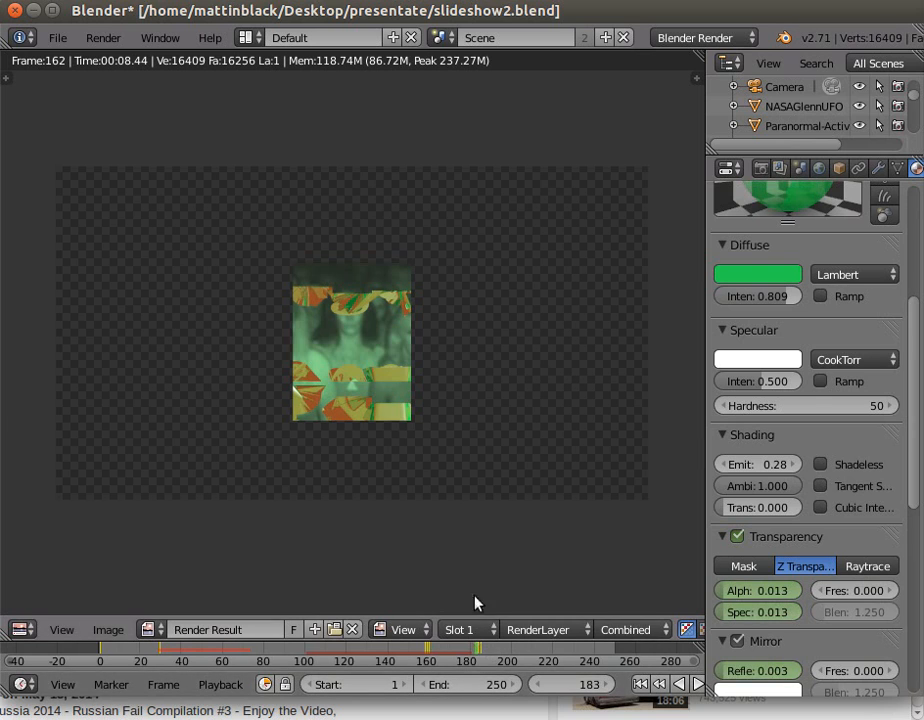
click(103, 40)
click(110, 64)
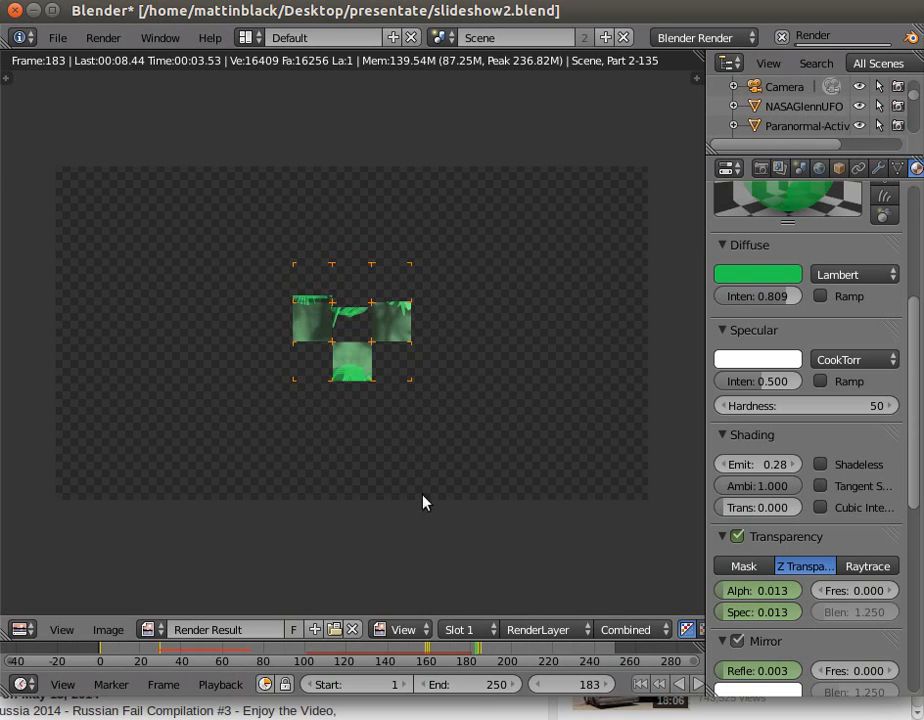
Set the text material's Specular intensity to 0.000 and test-render frame 183 again
drag(716, 381, 655, 381)
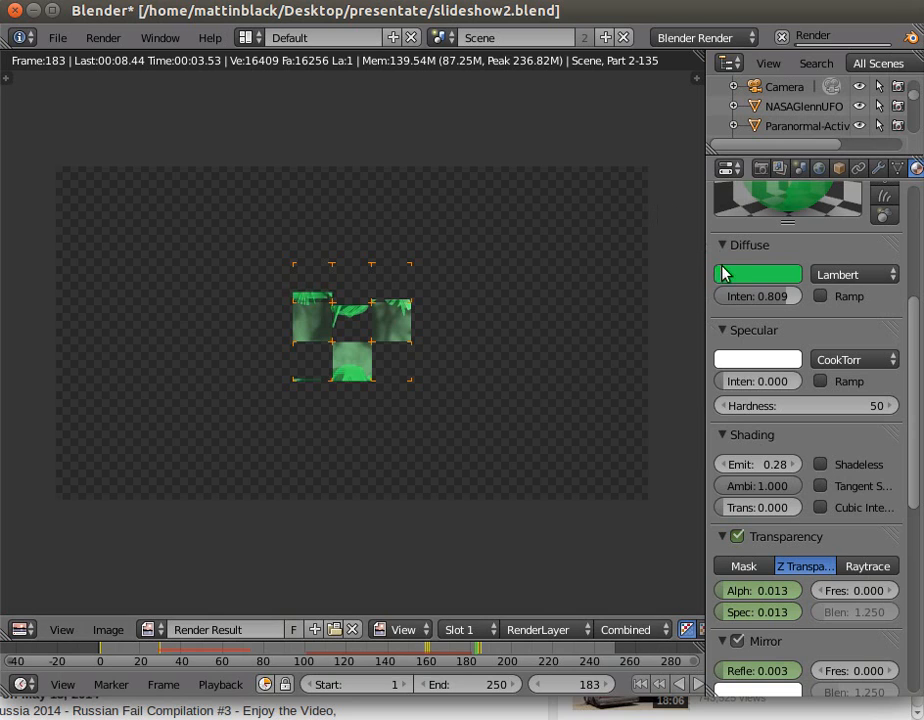
click(104, 37)
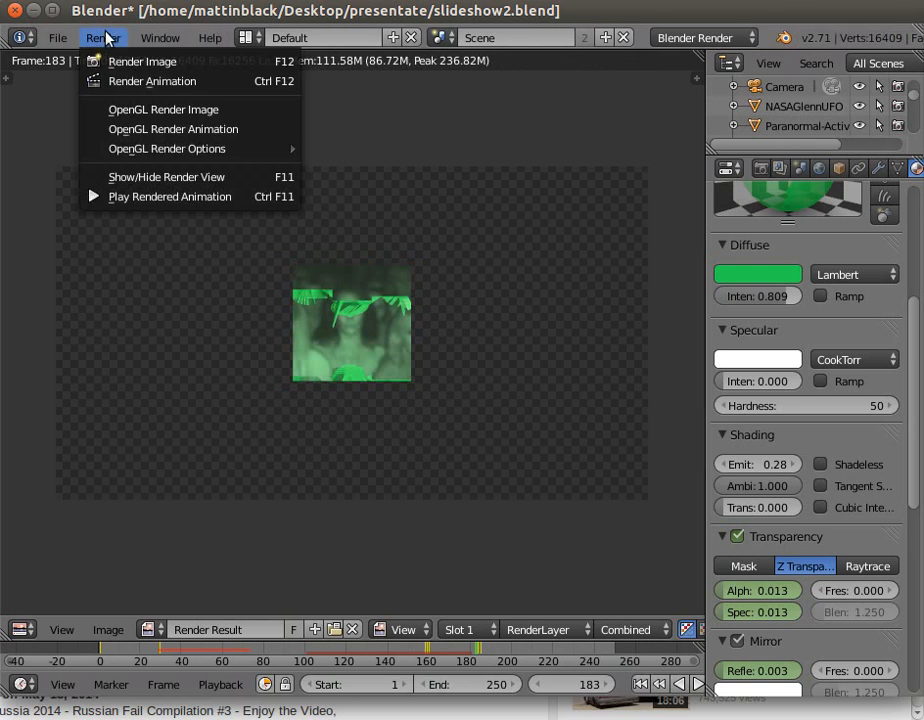
click(112, 64)
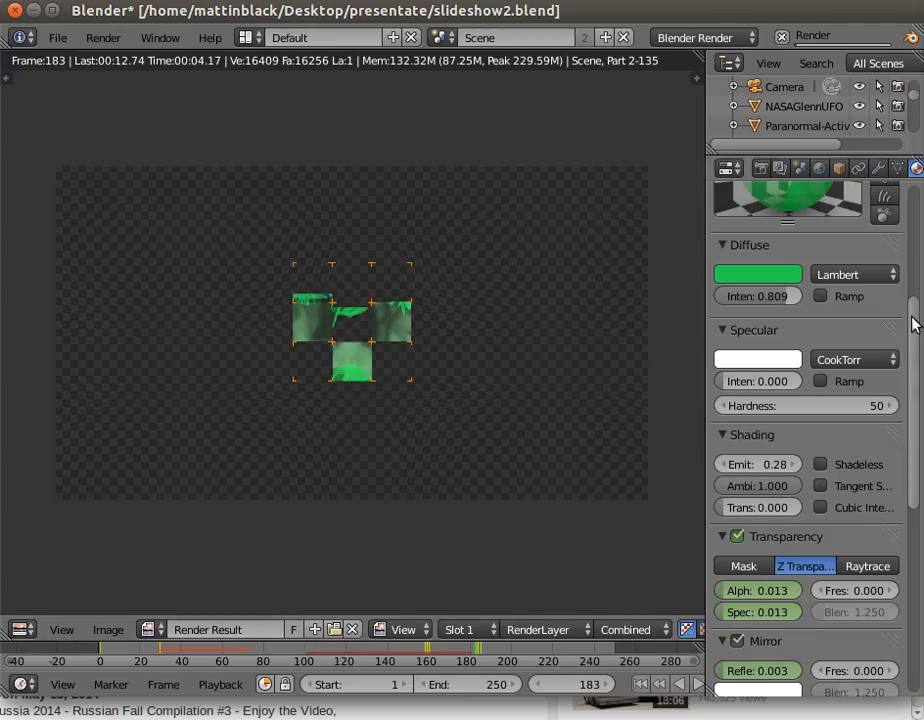
Step through frames 176, 163, 177 and 185 to examine the fade in the material preview
drag(912, 323, 912, 260)
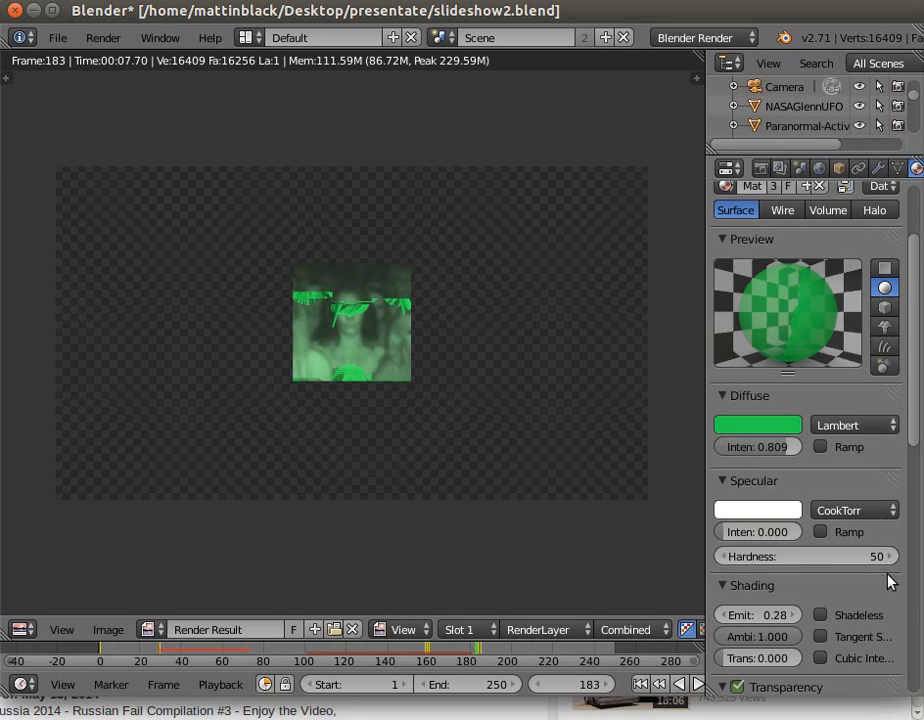
click(462, 655)
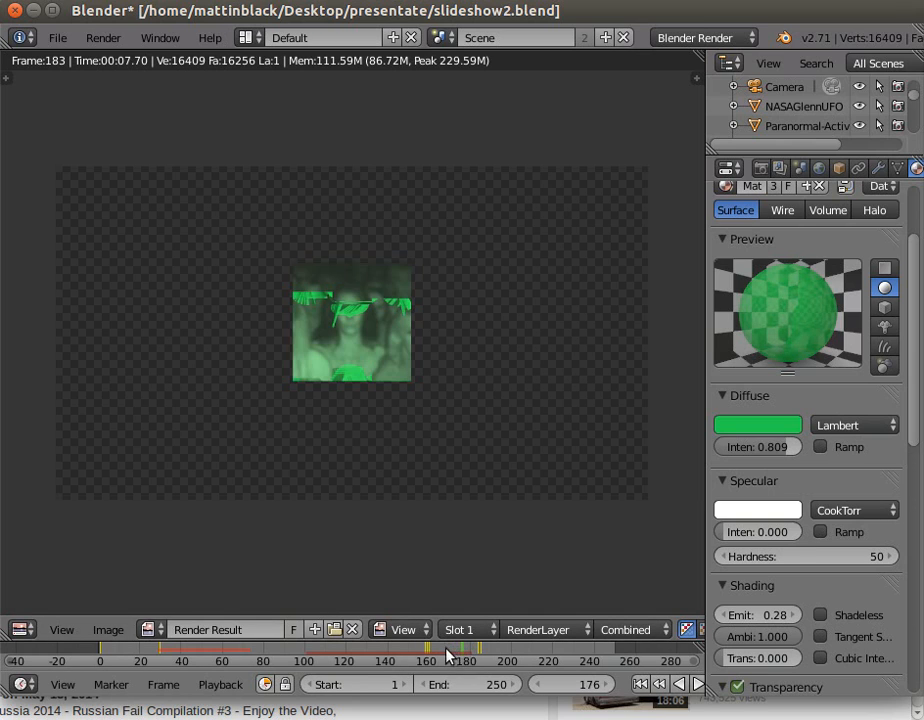
click(430, 655)
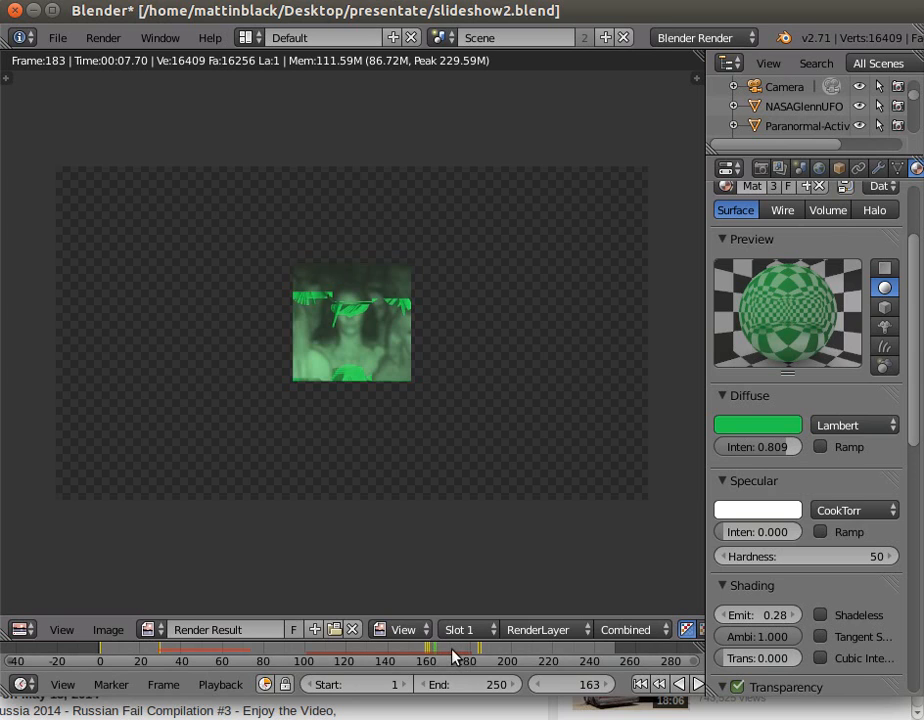
click(451, 656)
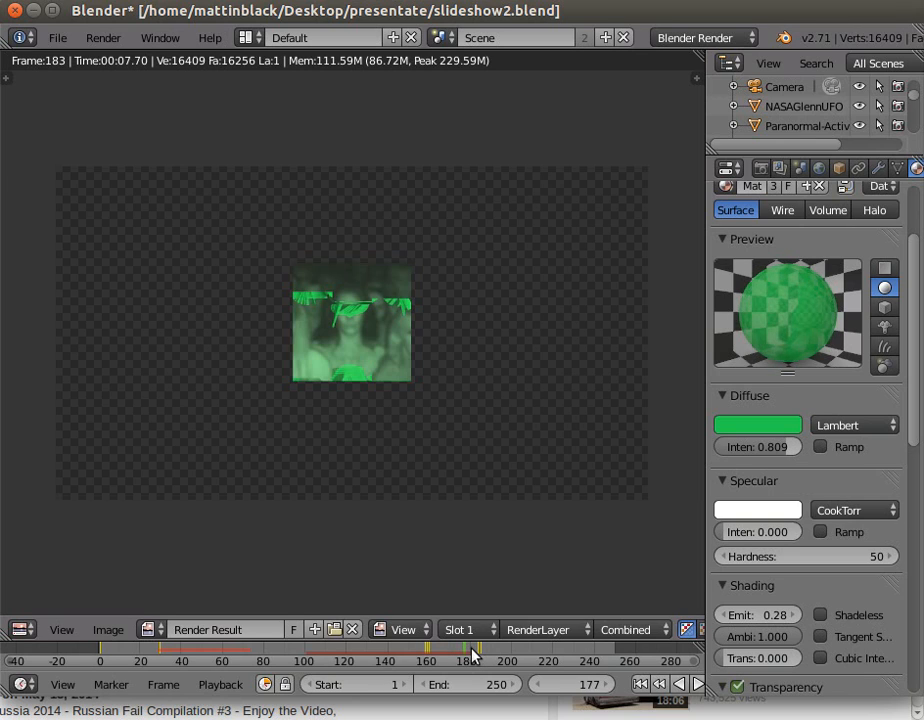
click(480, 655)
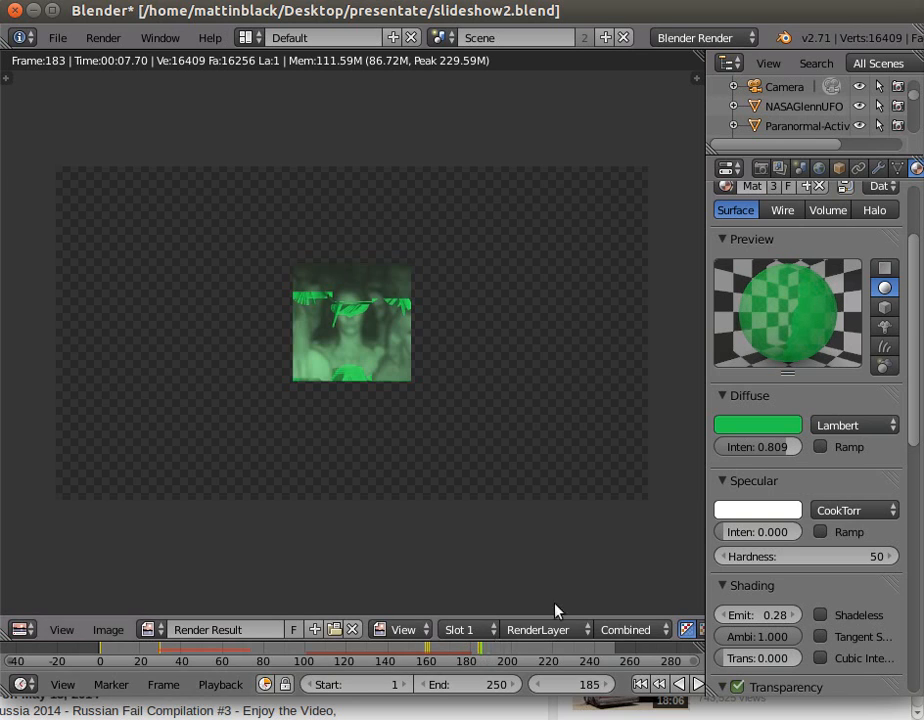
Try the text material without Mirror, check its preview and frame 180, and turn Mirror back on
mouse_move(914, 314)
mouse_down()
mouse_move(920, 558)
mouse_move(921, 482)
mouse_up()
scroll(770, 527, up, 5)
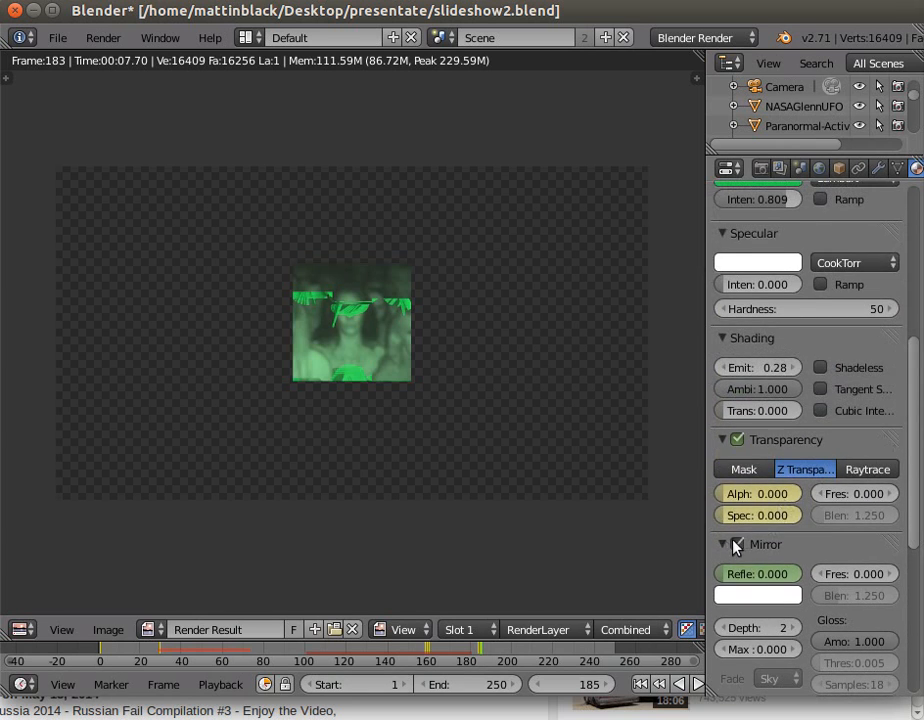
click(737, 545)
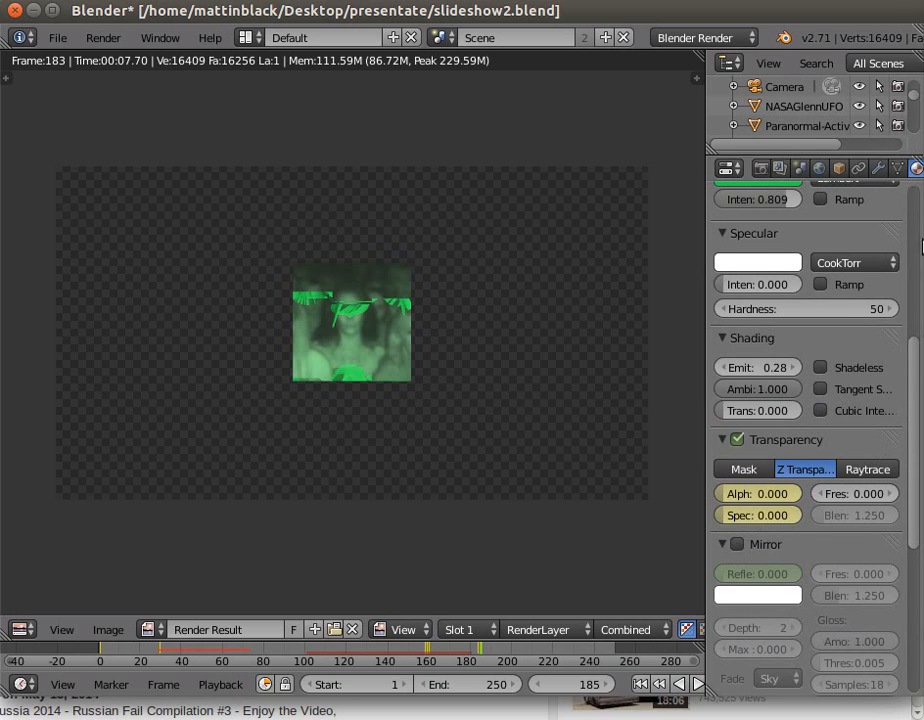
drag(917, 360, 922, 182)
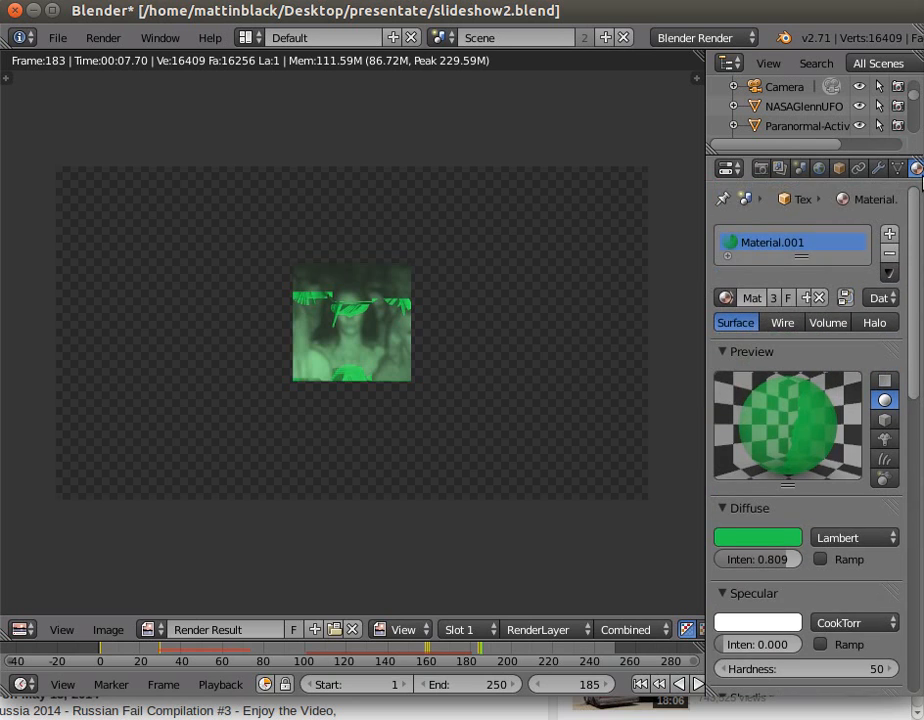
scroll(921, 172, down, 5)
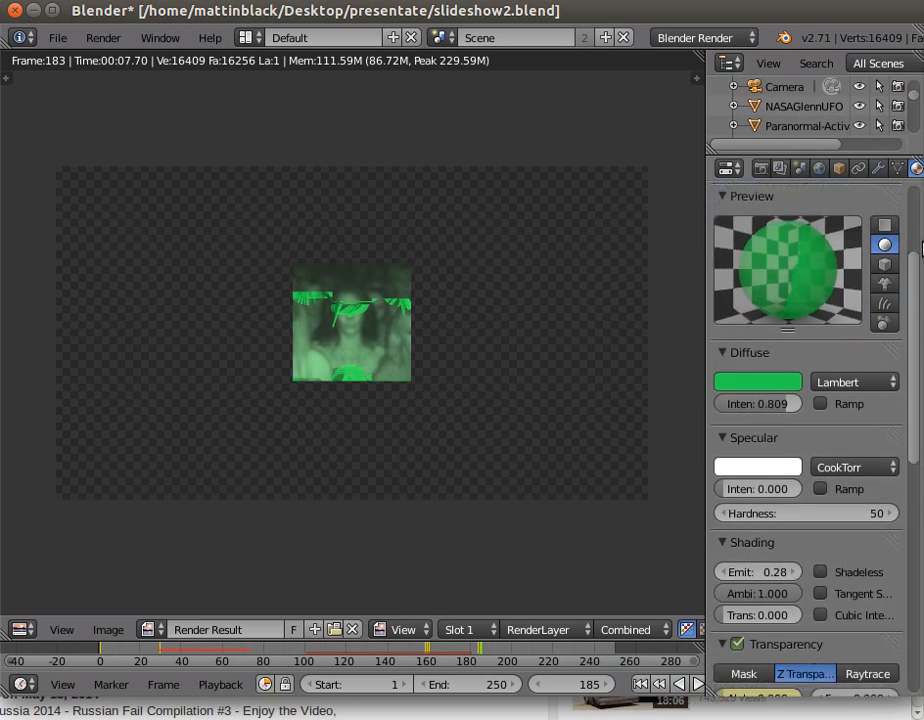
click(473, 650)
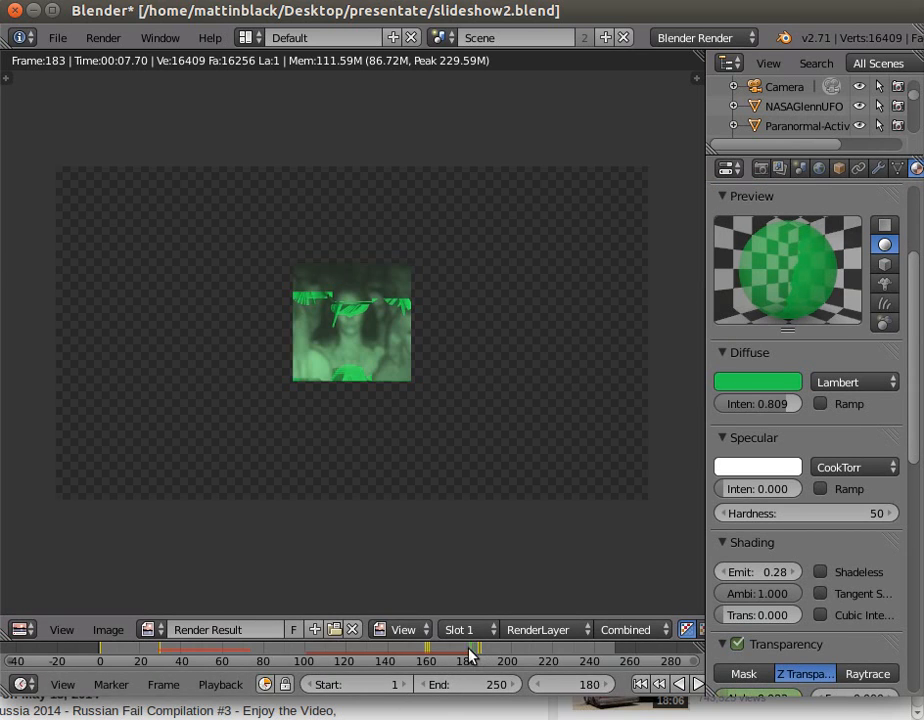
mouse_move(912, 391)
mouse_down()
mouse_move(914, 572)
mouse_move(921, 527)
mouse_up()
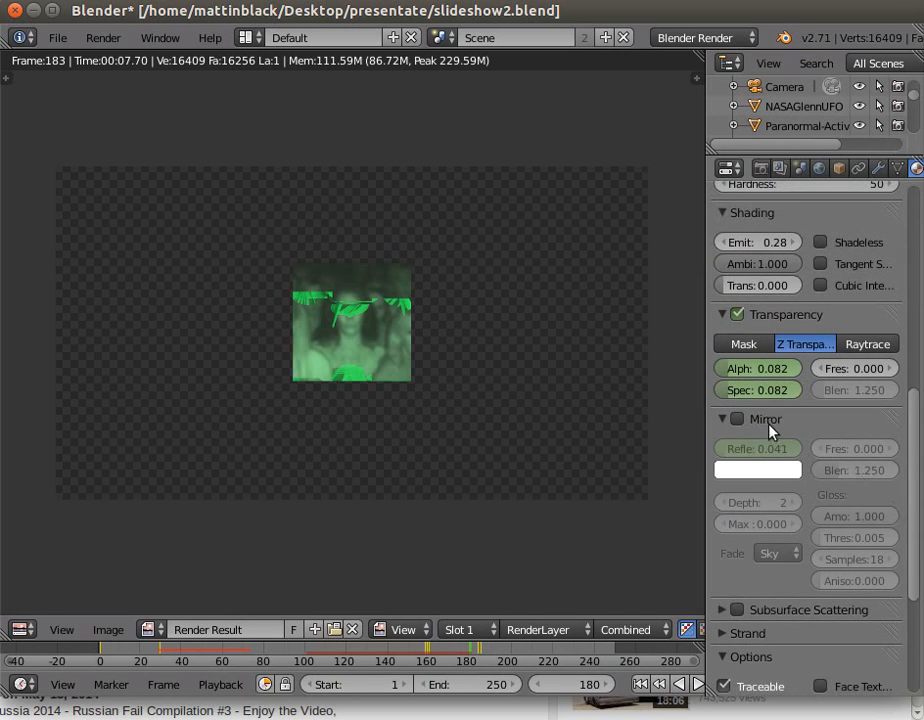
click(737, 419)
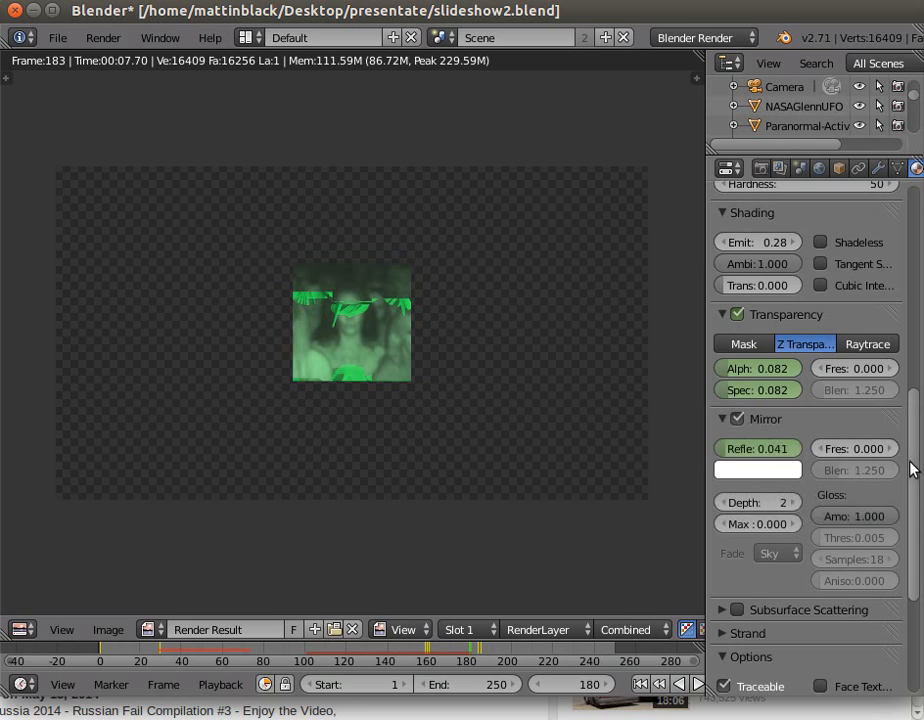
Step through frames 184, 161, 173 and 182 to examine the fade in the material preview
mouse_move(912, 463)
mouse_down()
mouse_move(917, 325)
mouse_move(921, 400)
mouse_up()
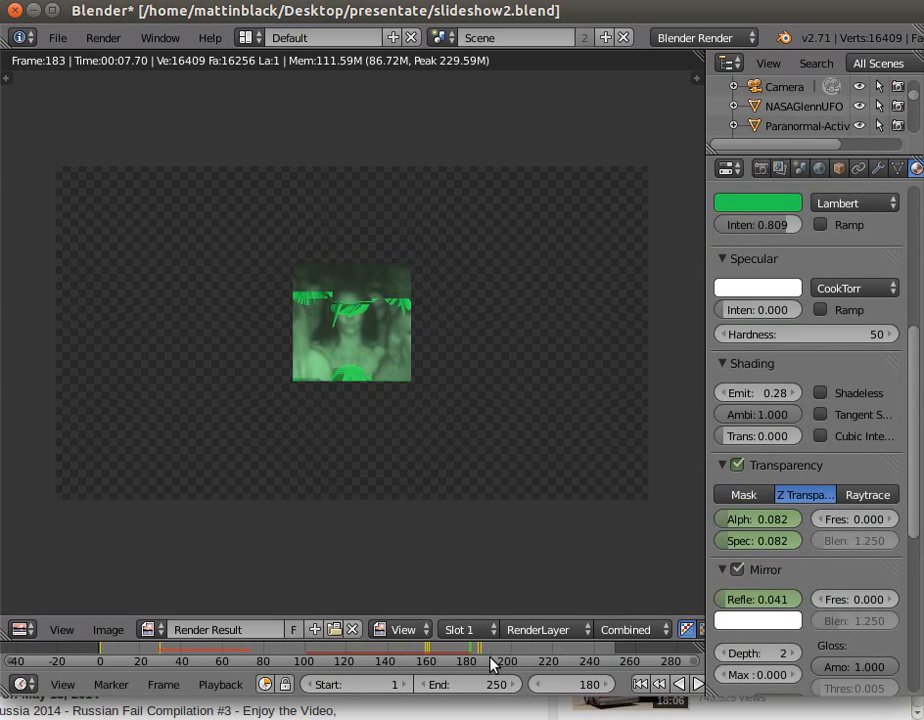
drag(474, 653, 478, 666)
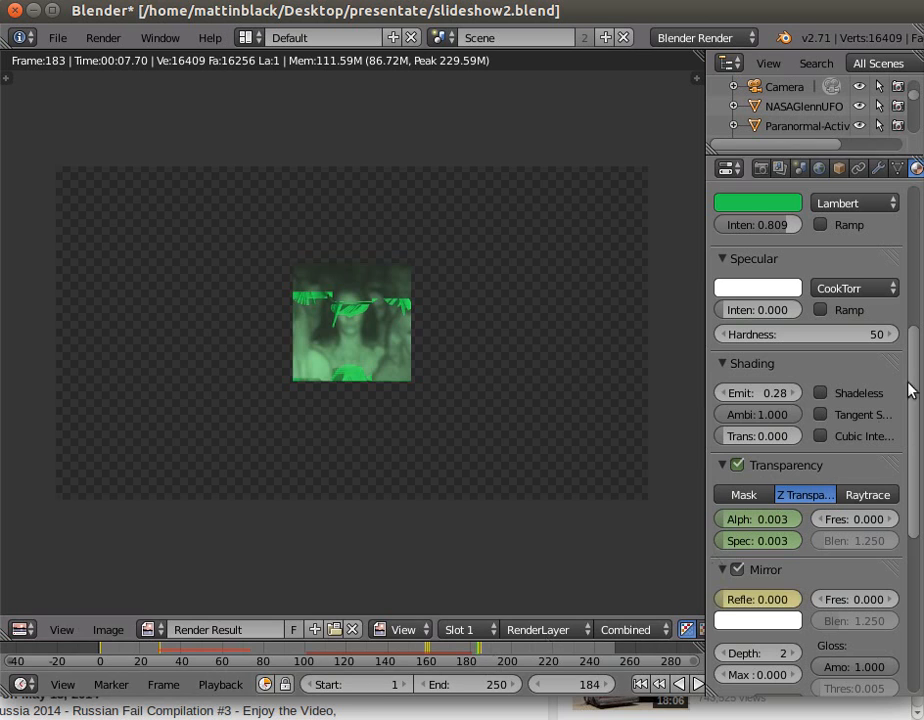
drag(914, 382, 920, 175)
mouse_move(922, 114)
mouse_down()
mouse_move(921, 206)
mouse_move(922, 105)
mouse_up()
mouse_move(920, 42)
mouse_down()
mouse_move(904, 209)
mouse_move(921, 34)
mouse_move(903, 222)
mouse_up()
drag(560, 187, 542, 27)
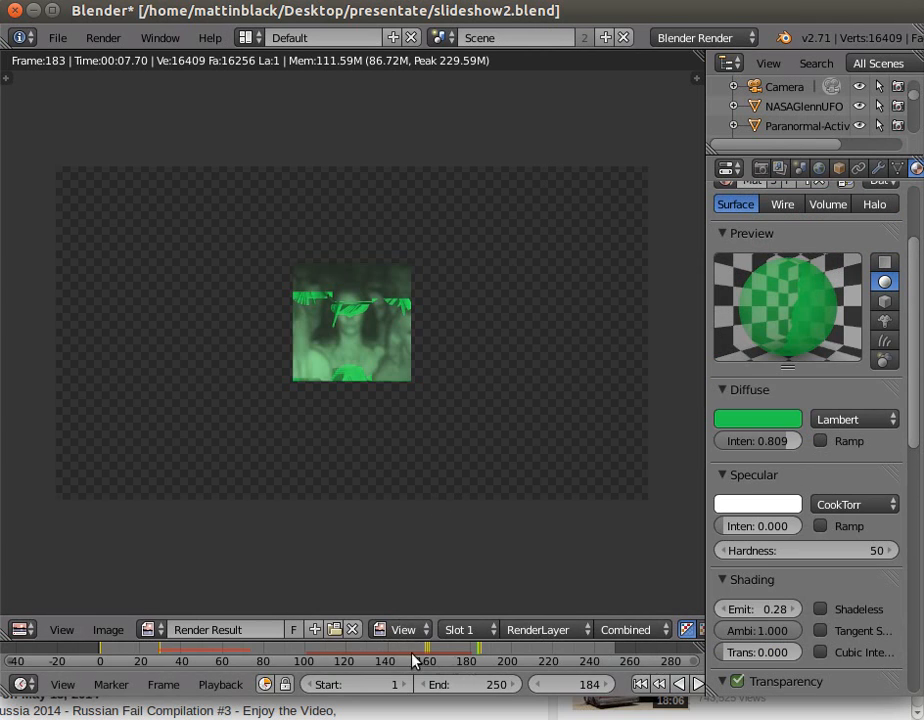
mouse_move(419, 650)
mouse_down()
mouse_move(472, 654)
mouse_move(429, 653)
mouse_up()
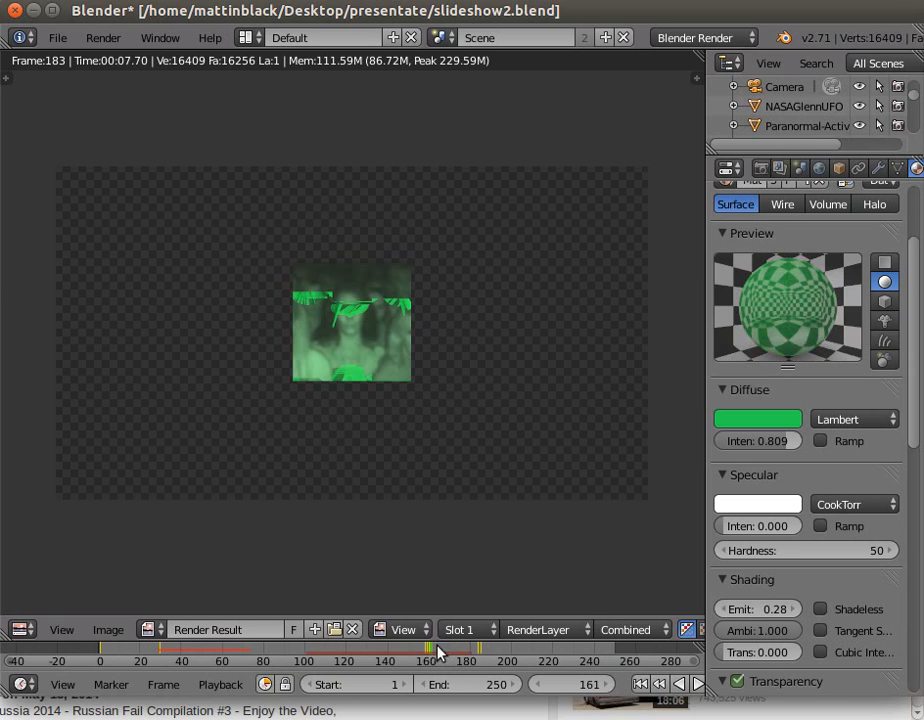
click(455, 655)
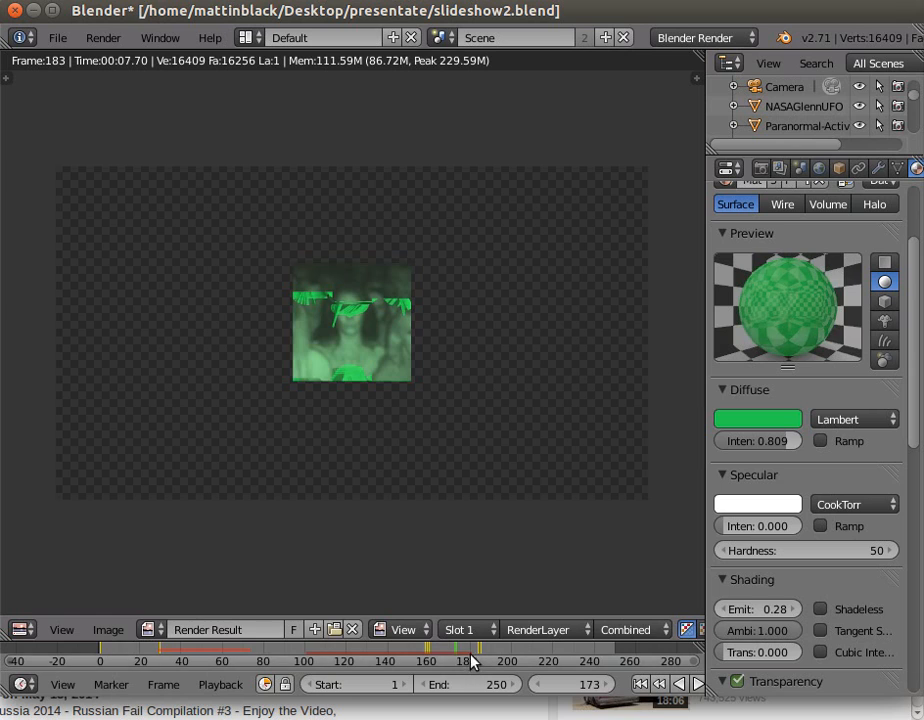
click(469, 655)
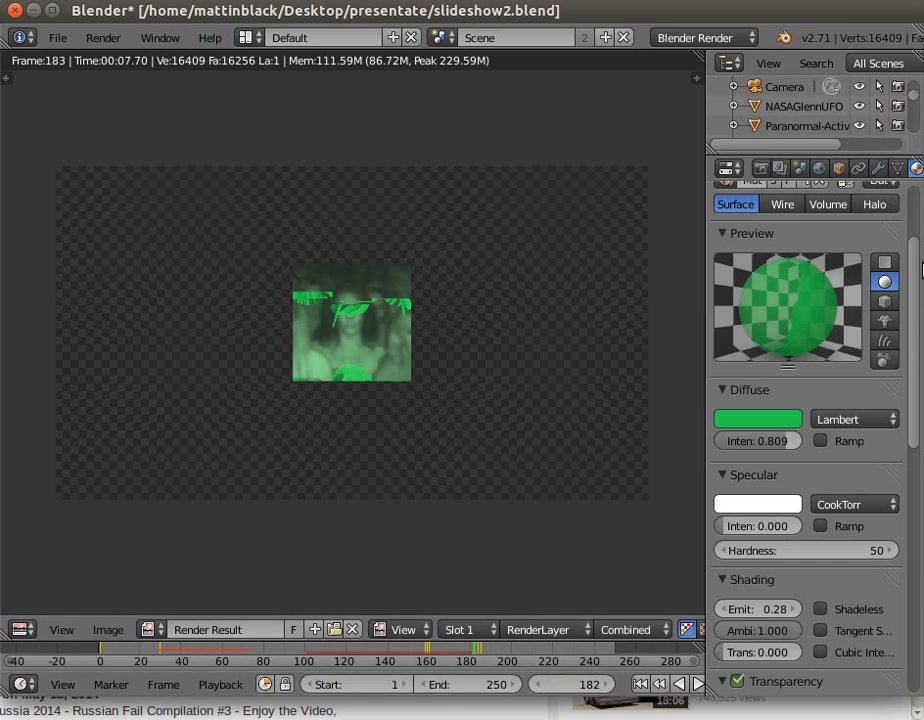
Keyframe the Text object's render visibility on at frame 182 and off at frame 183, and test-render frame 183
drag(915, 101, 914, 117)
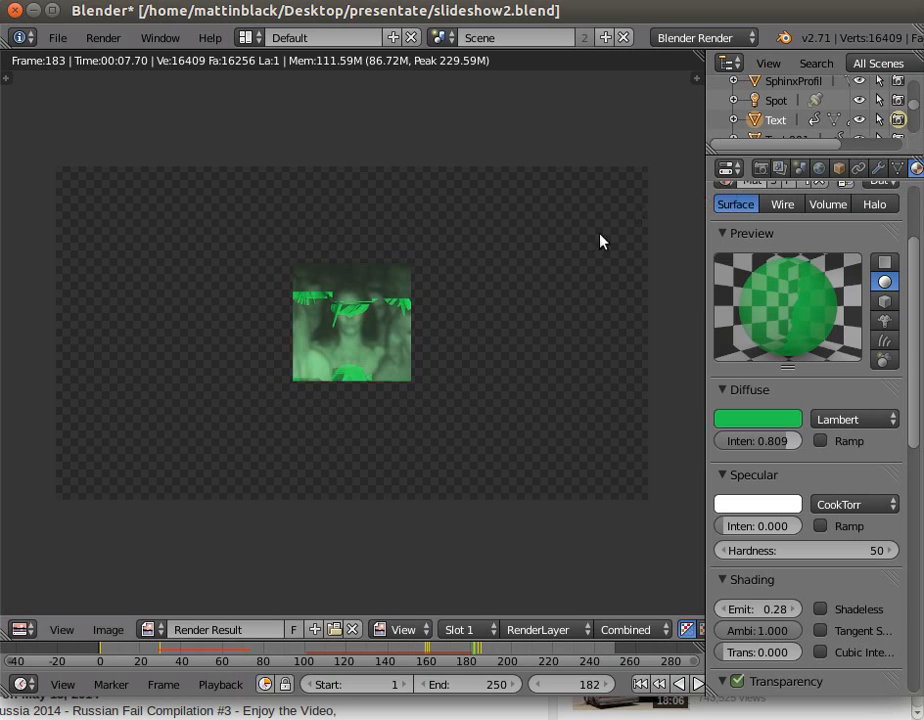
click(609, 686)
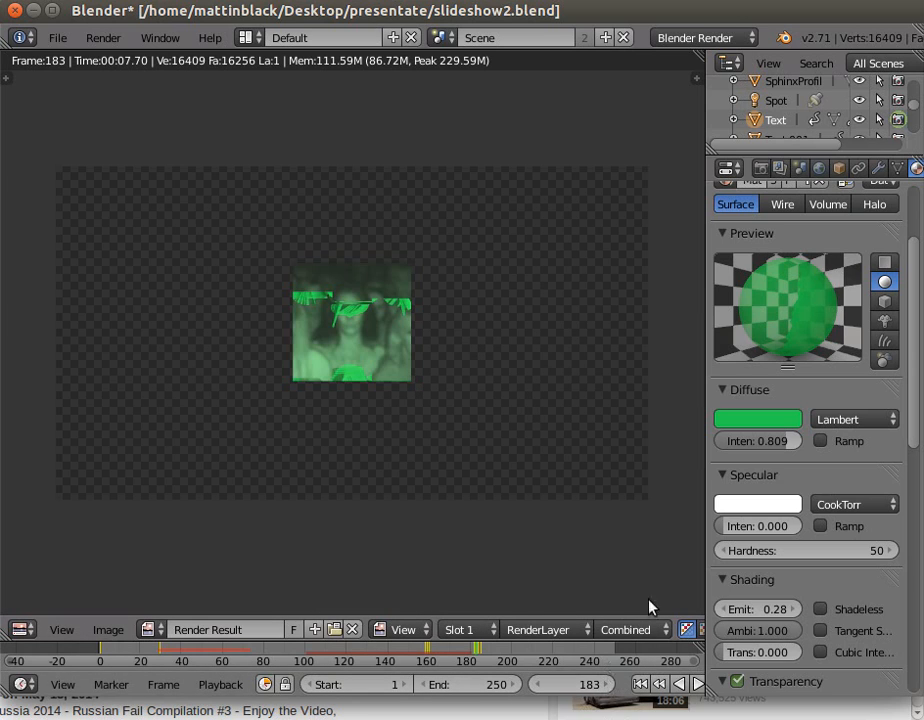
click(898, 121)
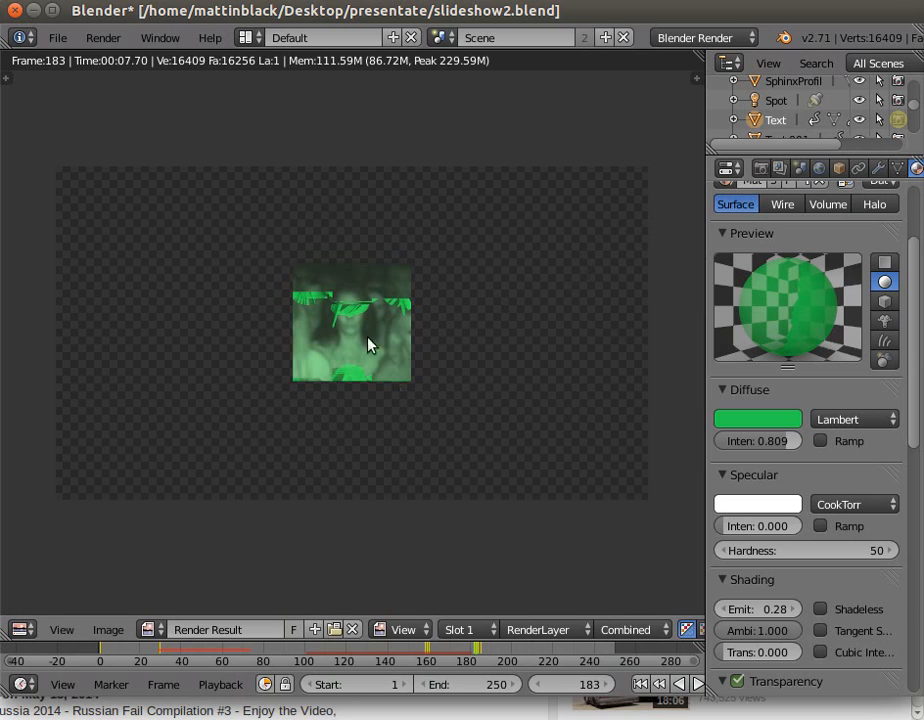
click(100, 37)
click(96, 58)
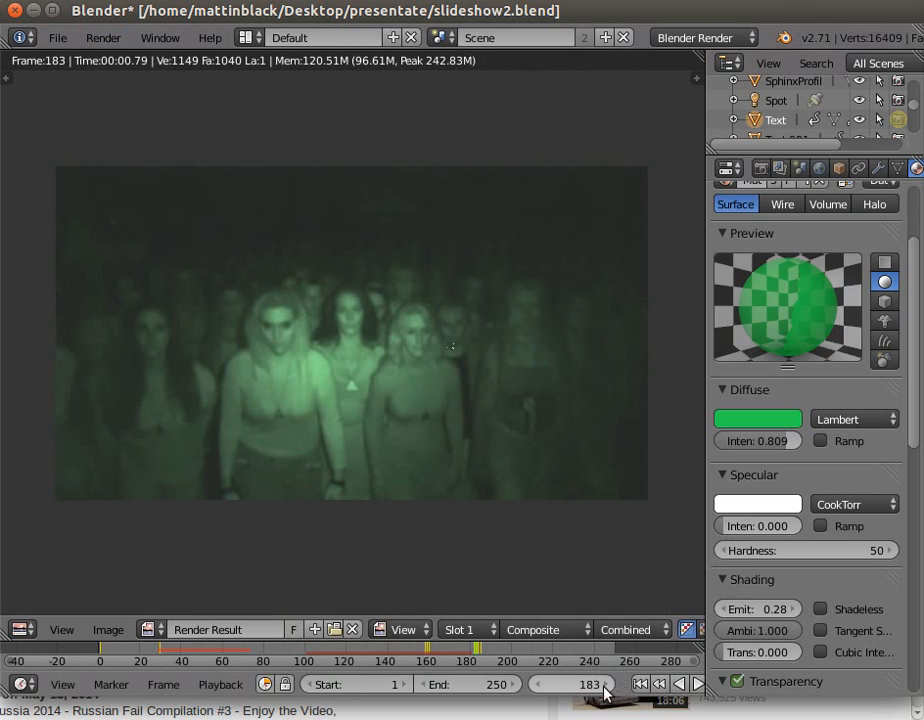
Test-render frame 182 to check the text just before it disappears, and leave the render view
click(535, 686)
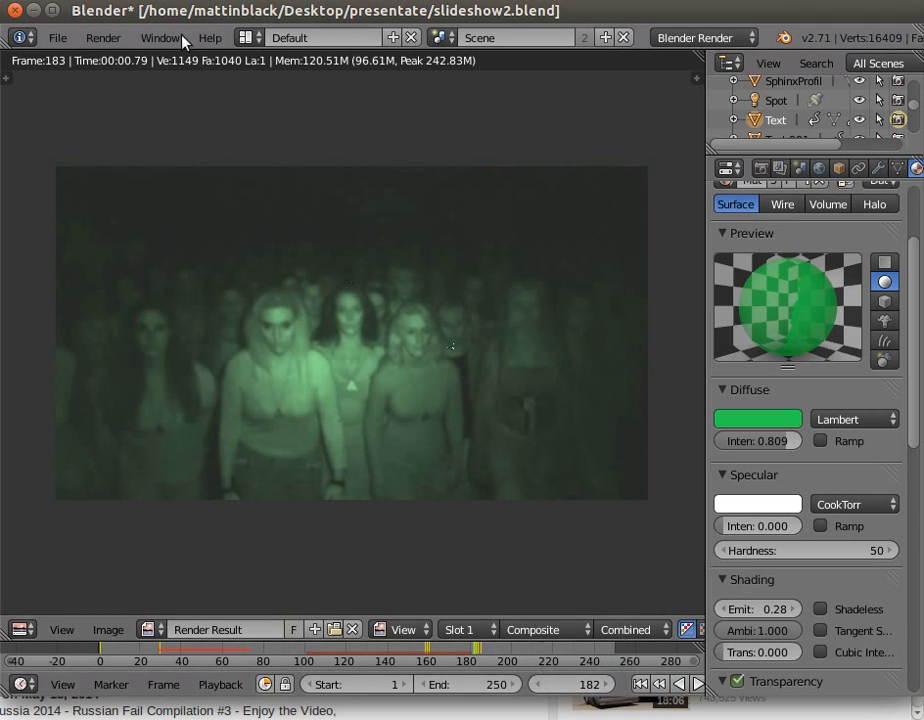
click(95, 37)
click(113, 61)
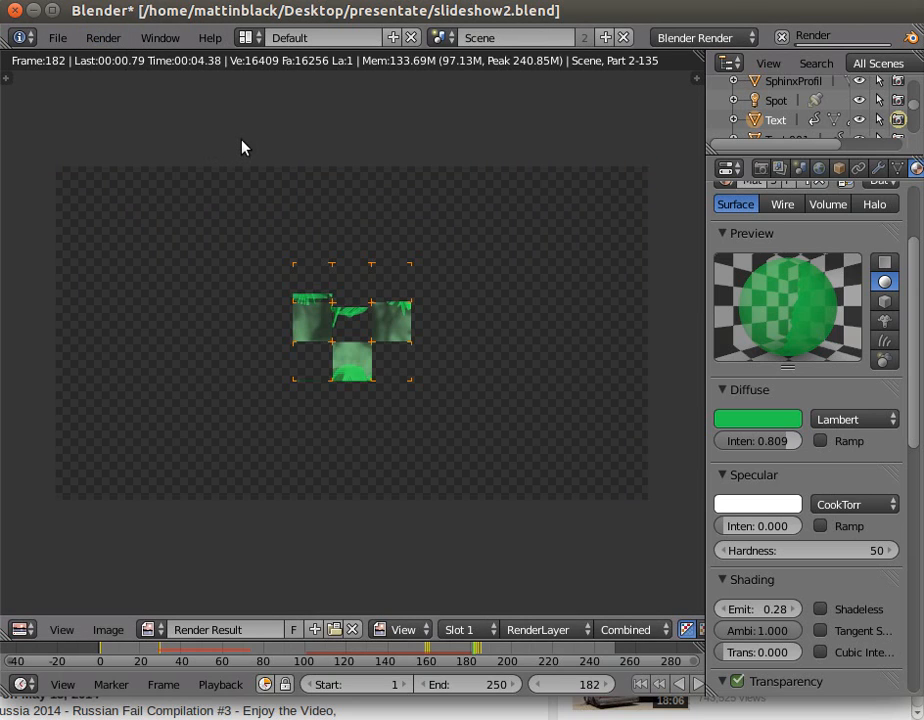
click(103, 37)
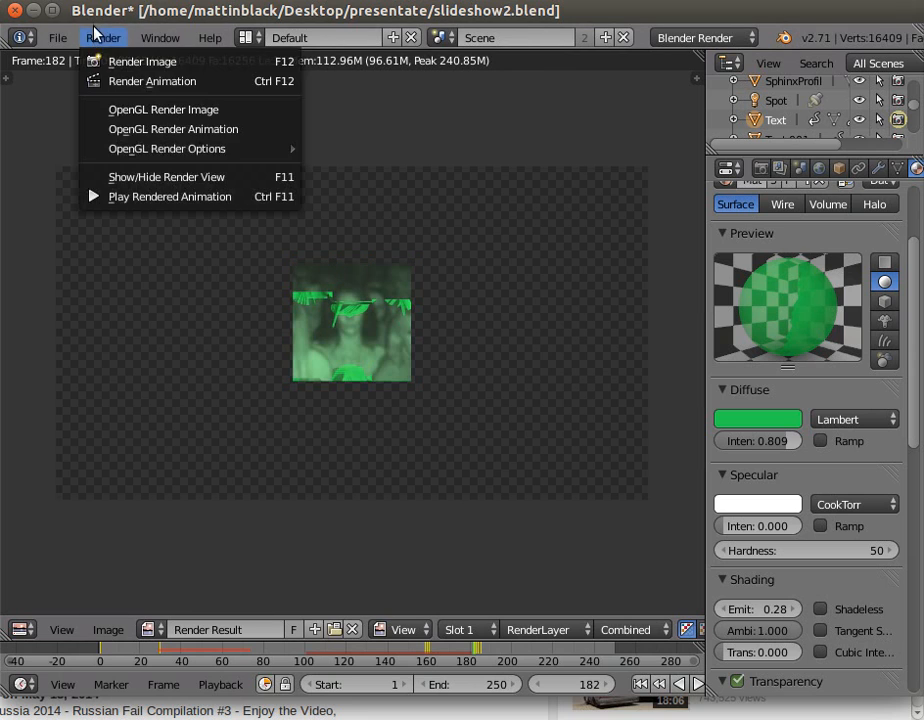
click(160, 177)
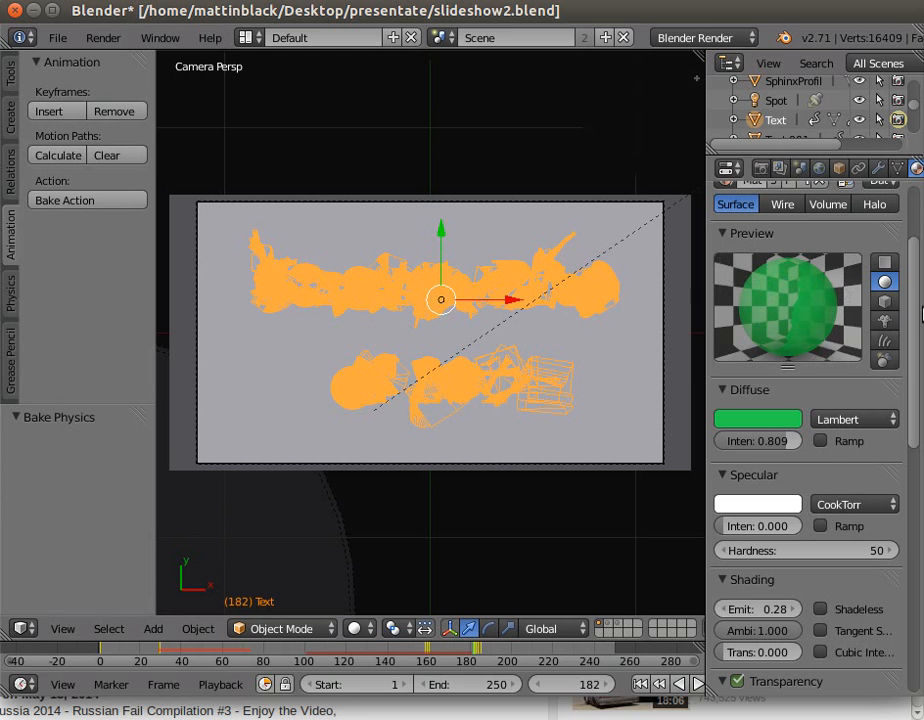
Keyframe the text material's Transparency off at frame 159
mouse_move(912, 313)
mouse_down()
mouse_move(909, 505)
mouse_move(912, 470)
mouse_move(903, 458)
mouse_up()
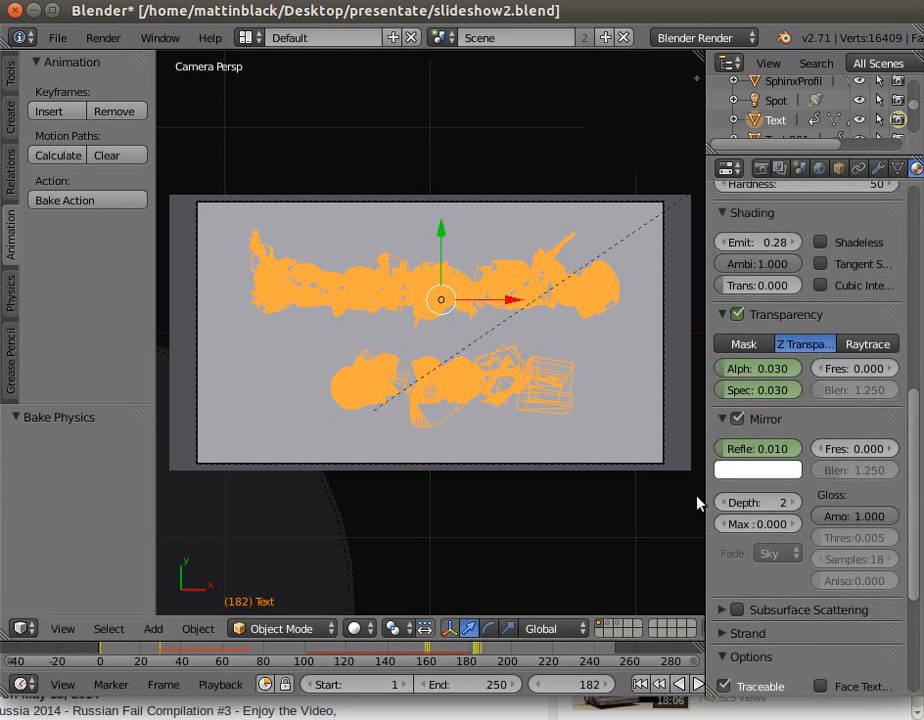
click(431, 661)
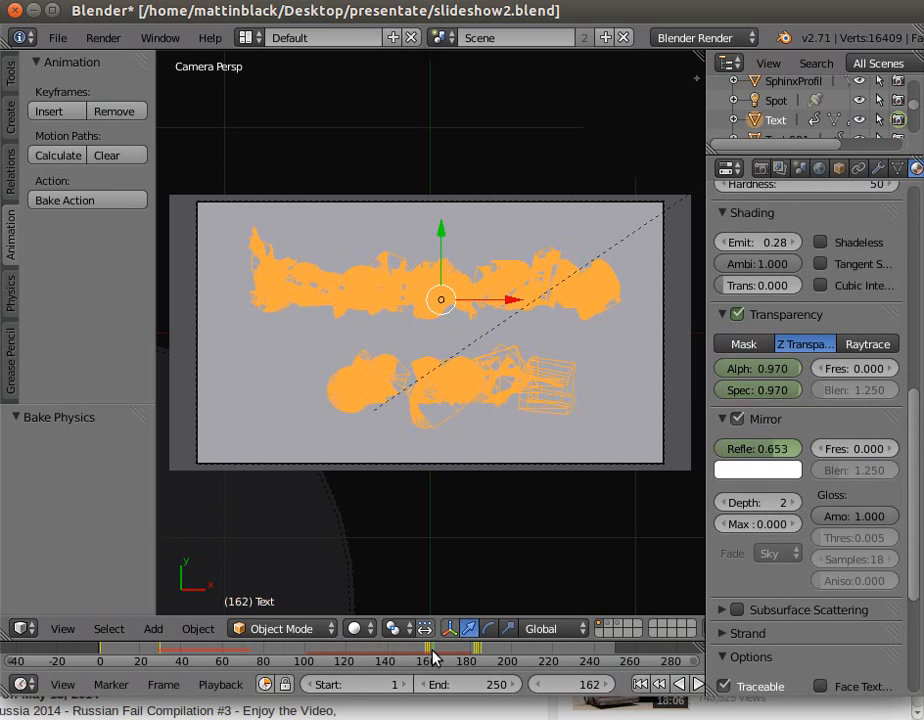
click(659, 686)
click(660, 689)
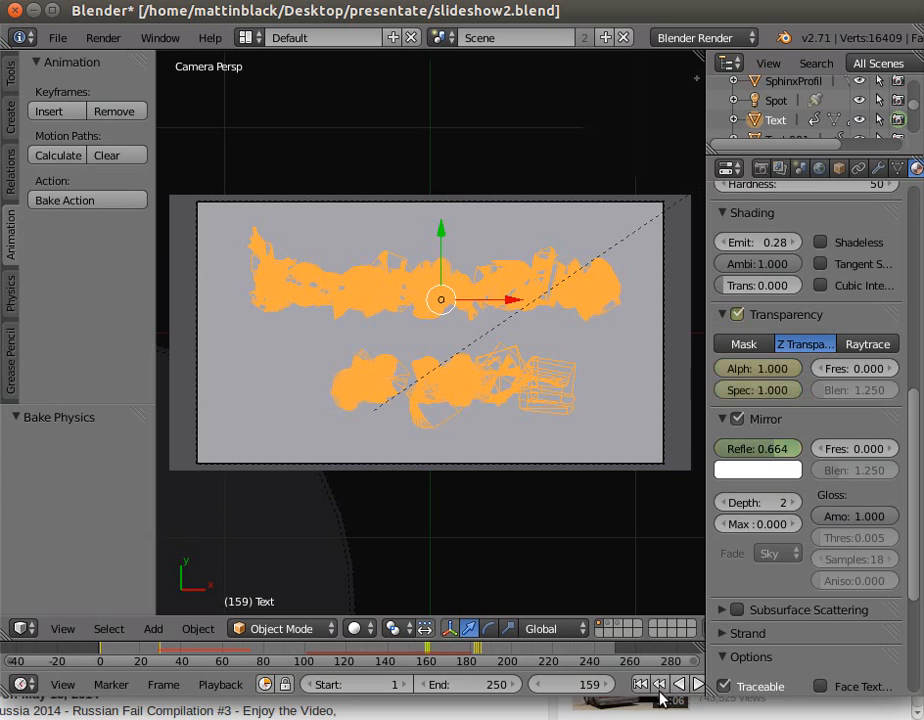
click(738, 315)
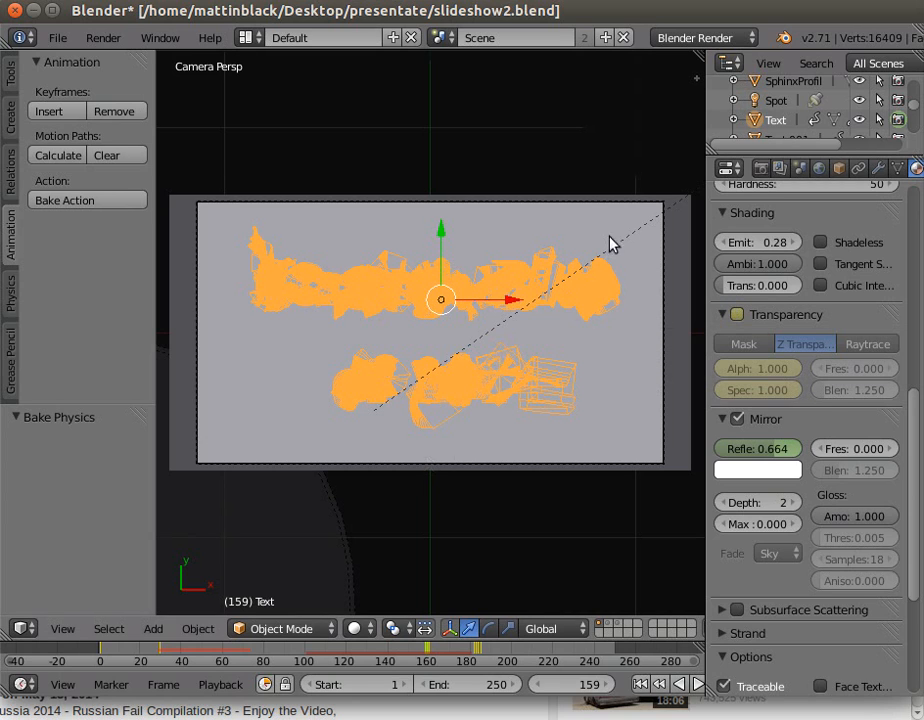
Test-render frames 176 and 222 to check the text, and move to frame 240
click(463, 655)
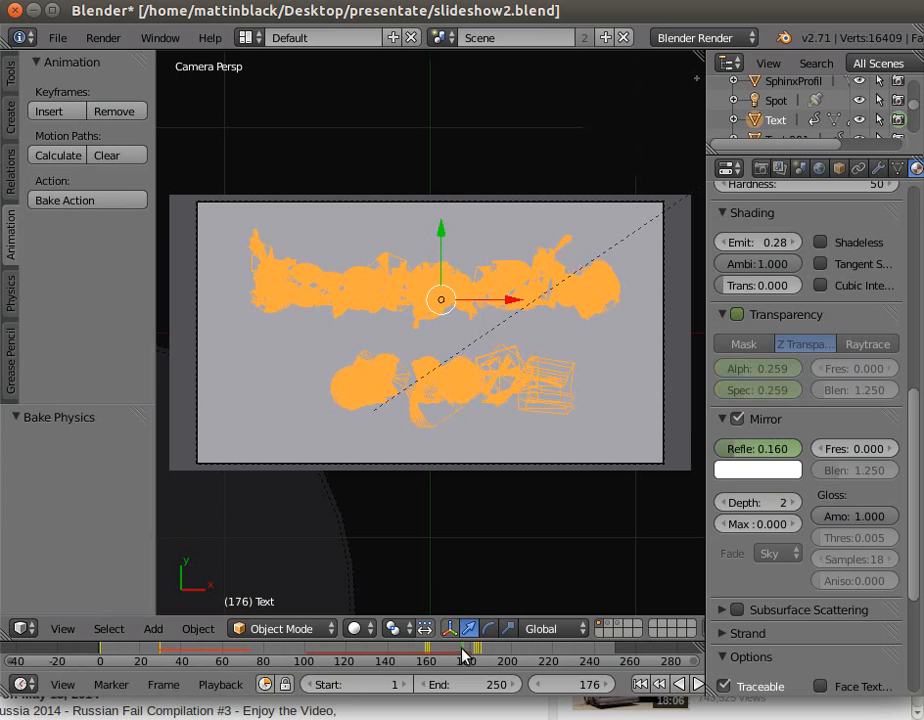
click(104, 38)
click(137, 66)
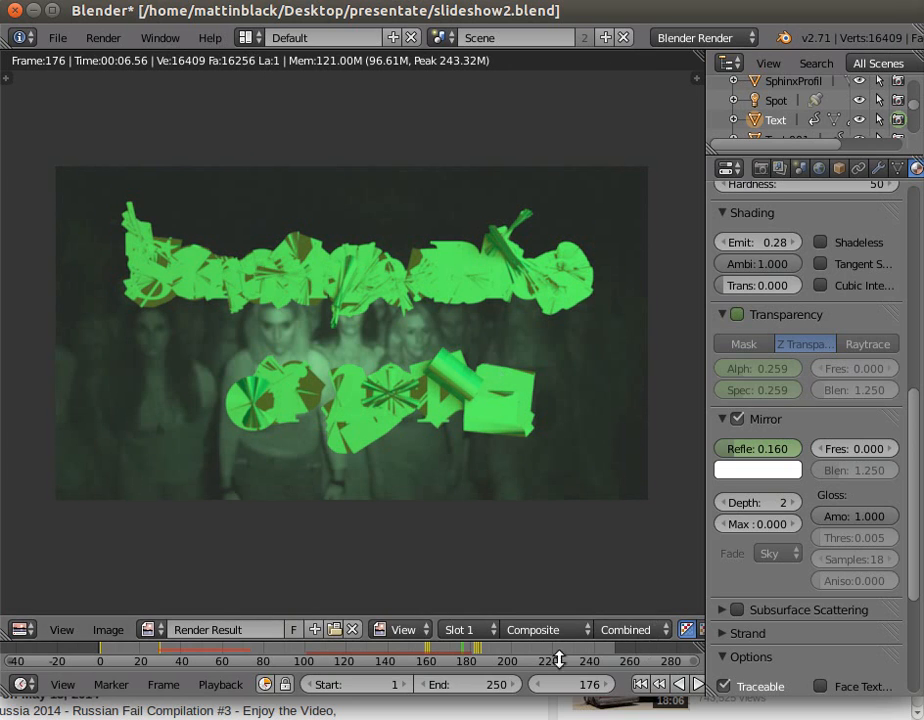
mouse_move(490, 655)
mouse_down()
mouse_move(557, 656)
mouse_move(557, 667)
mouse_up()
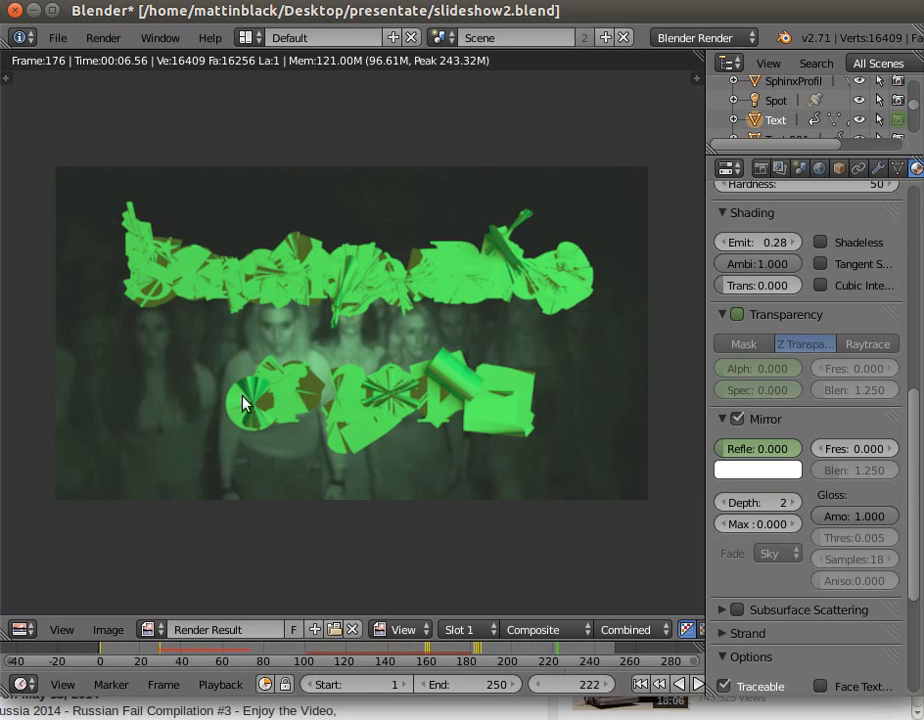
click(90, 39)
click(112, 62)
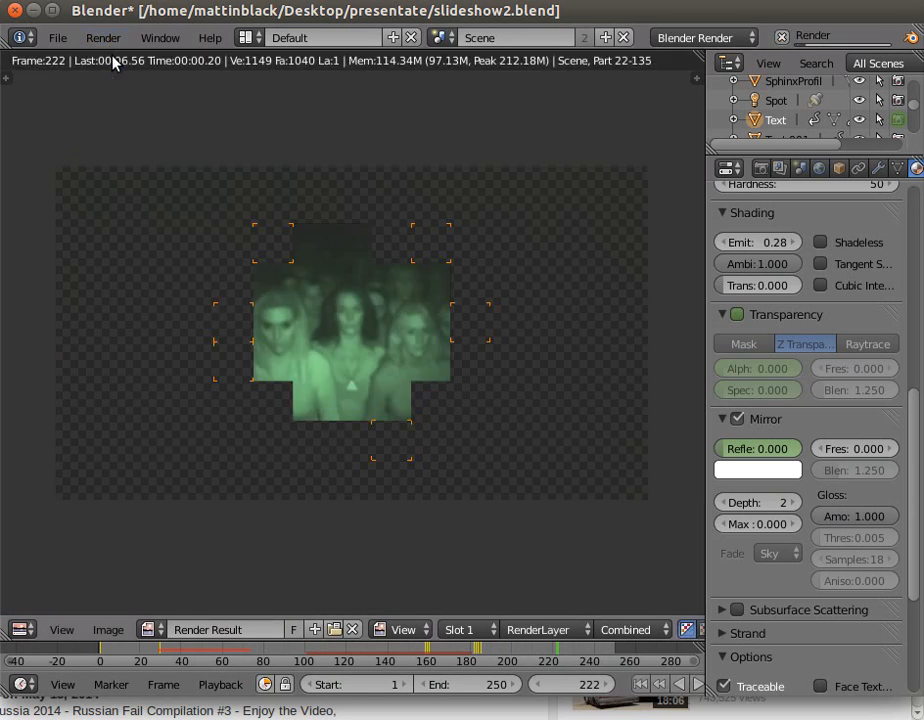
click(593, 655)
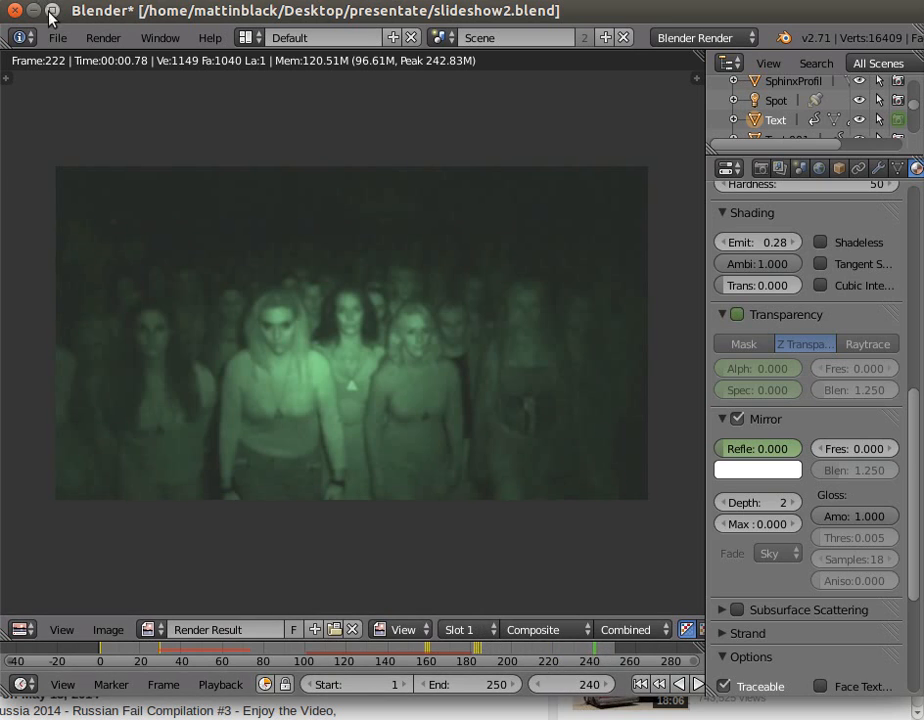
click(748, 1)
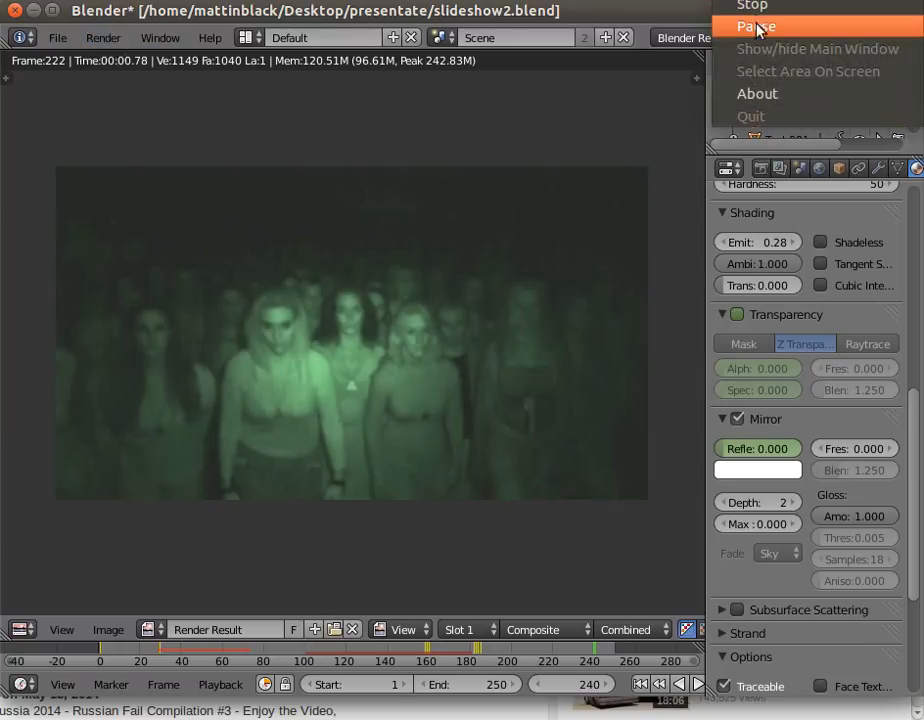
click(735, 142)
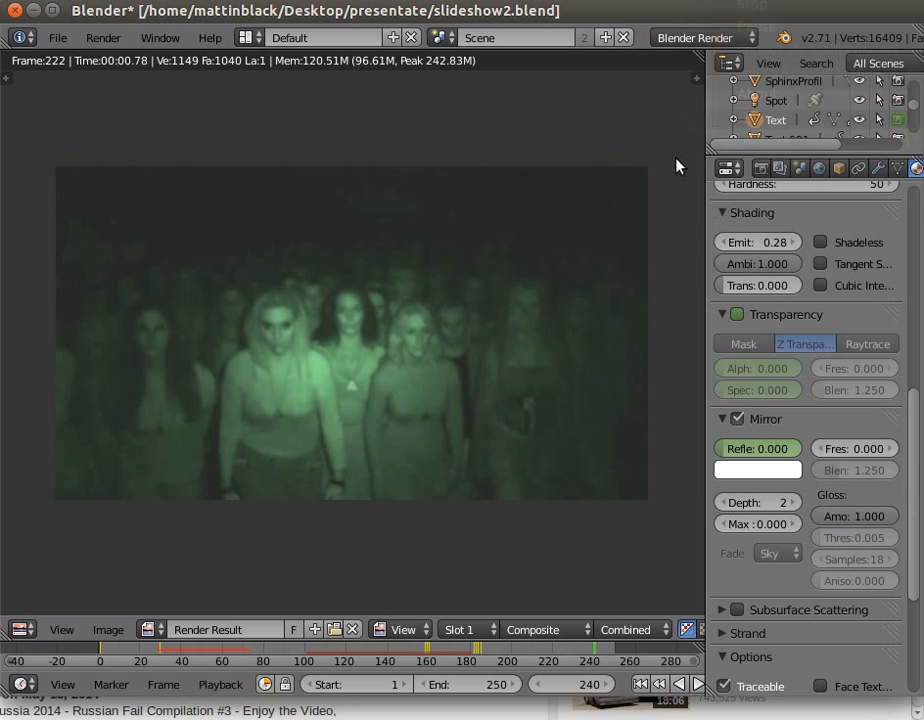
Set the render output to the presentate folder with the file name s1
click(760, 169)
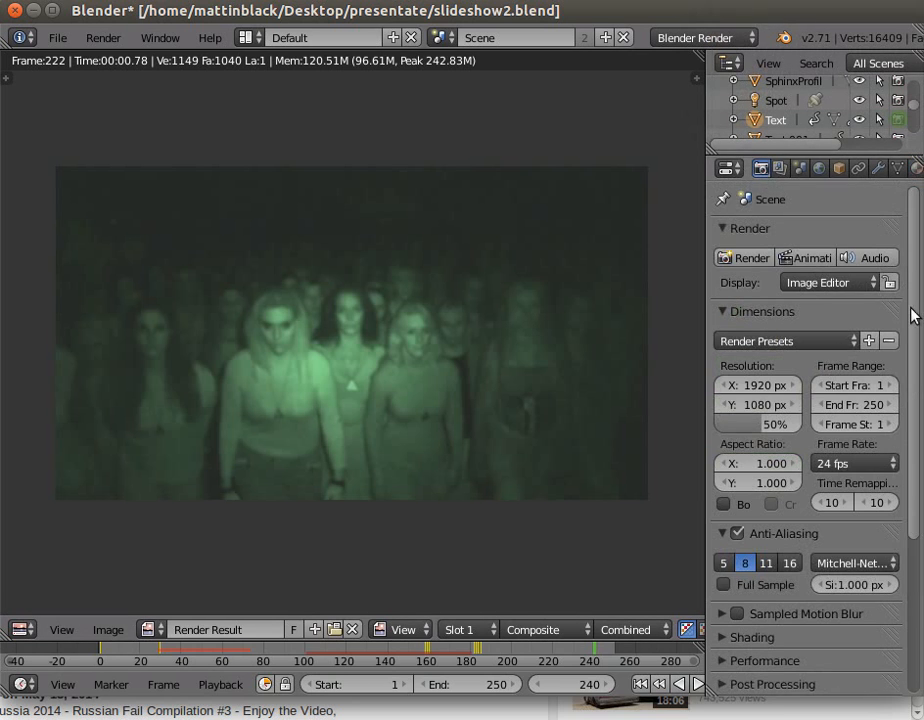
scroll(905, 400, down, 5)
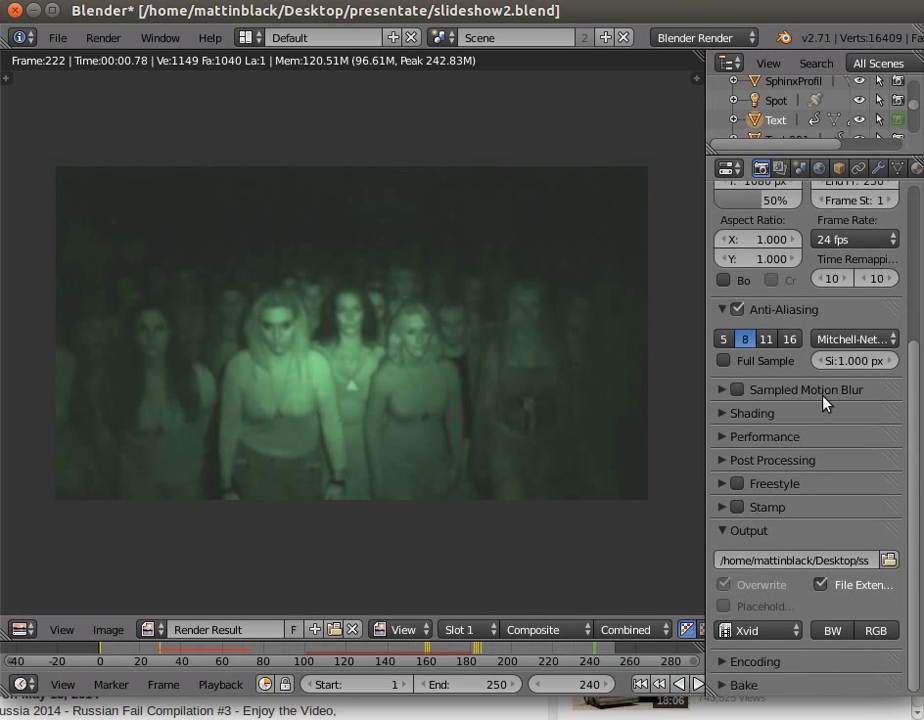
click(889, 561)
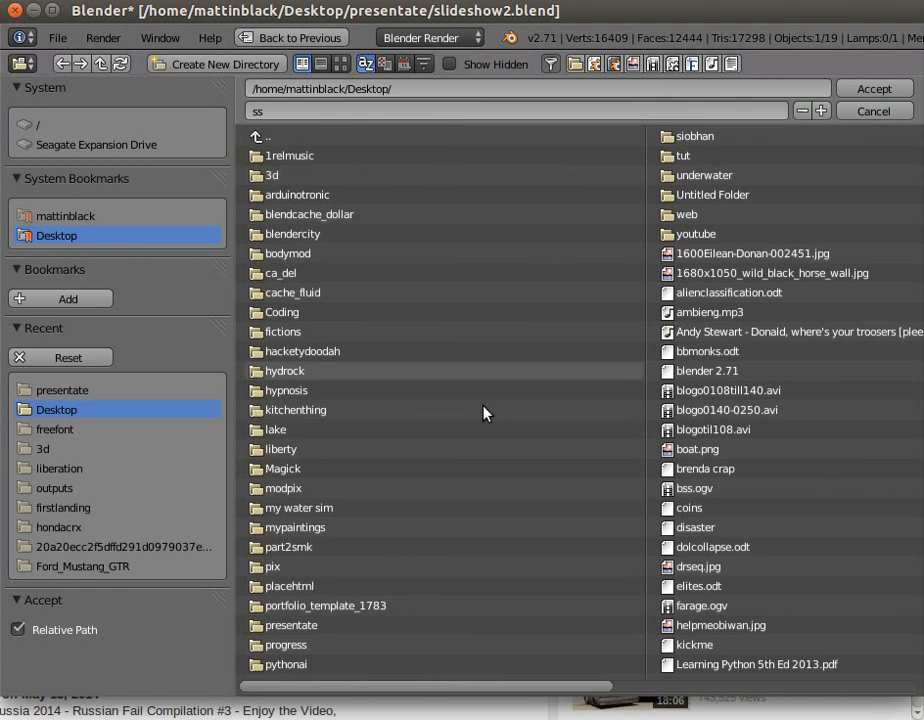
click(340, 635)
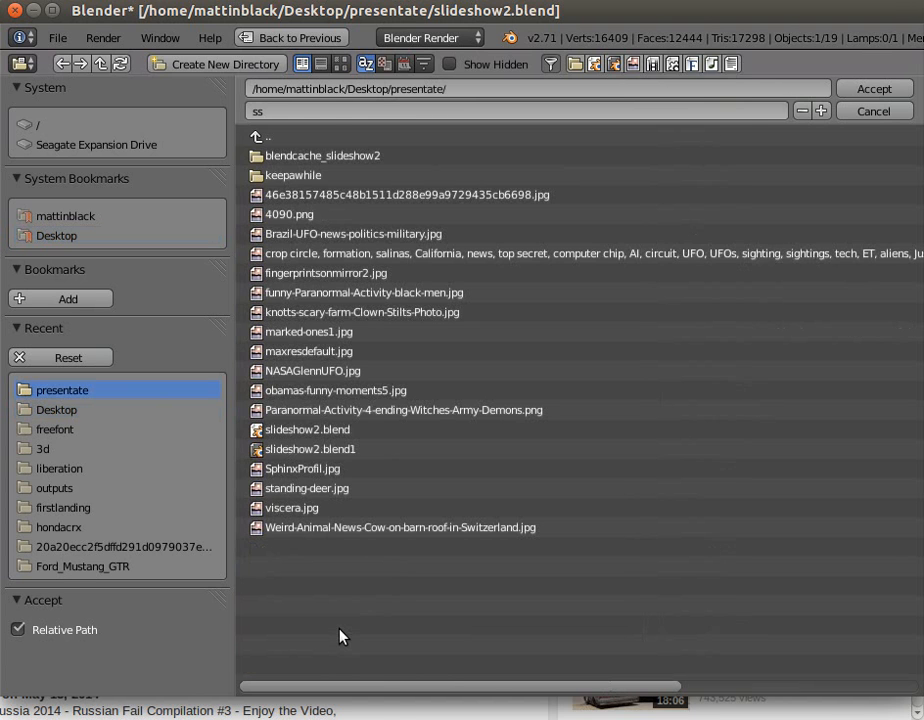
click(879, 92)
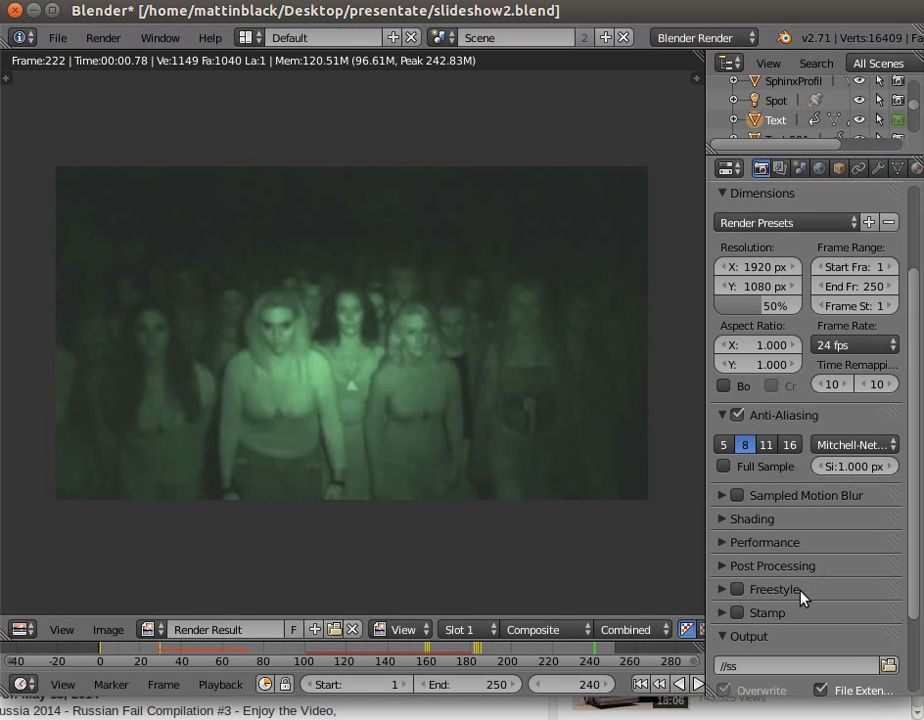
click(742, 665)
click(751, 668)
click(678, 91)
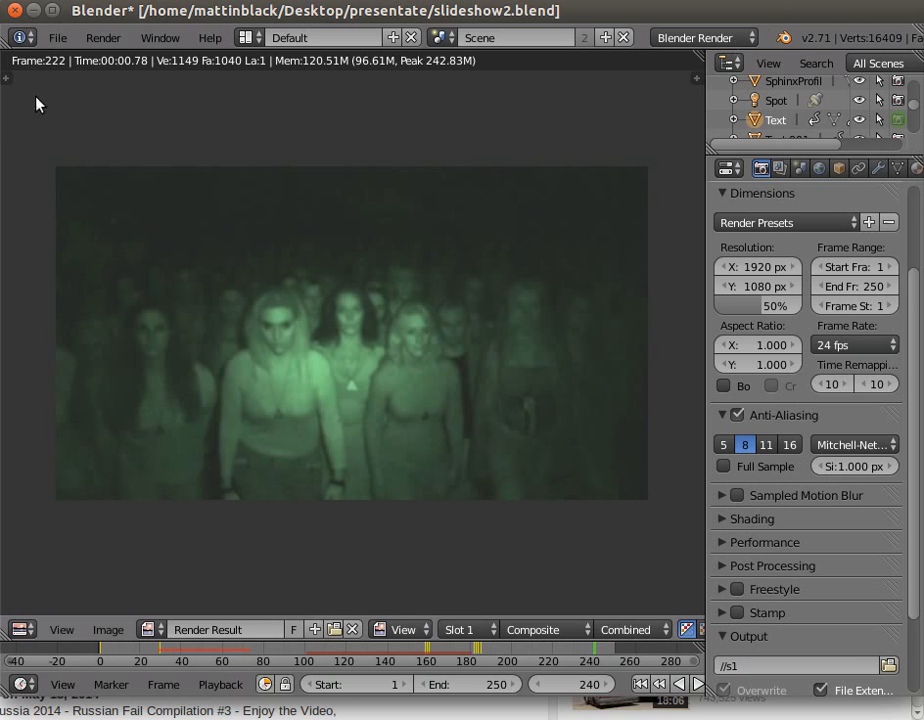
Save the blend file and start rendering the animation
click(57, 37)
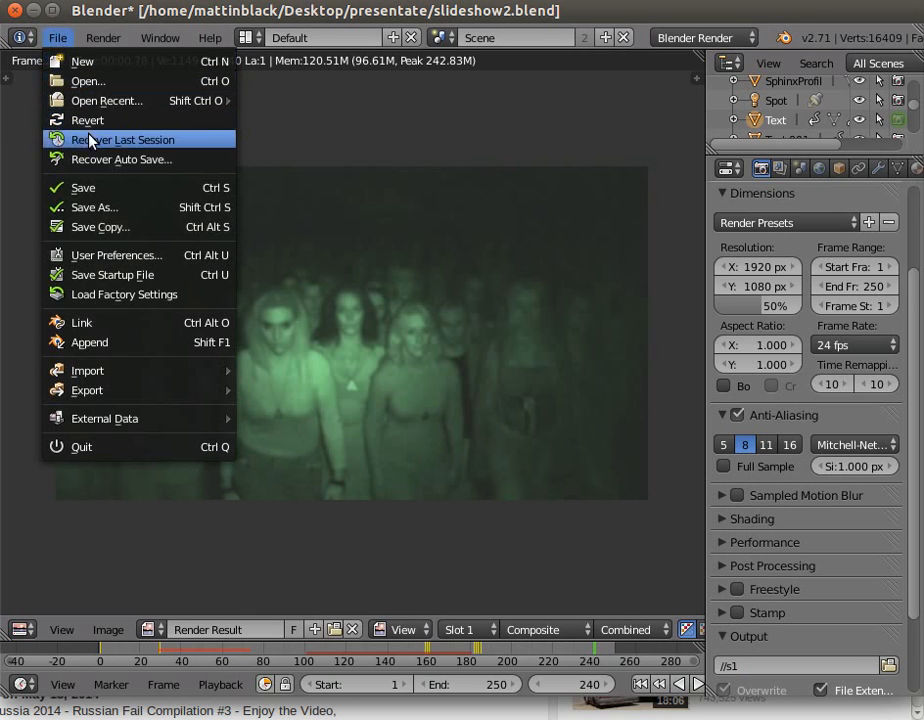
click(95, 190)
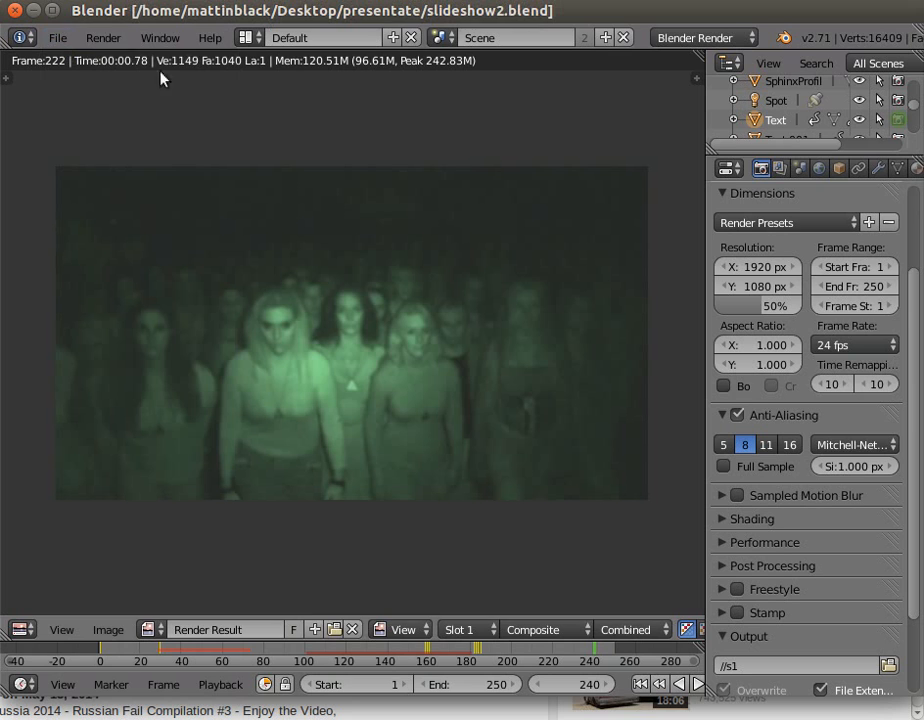
click(109, 38)
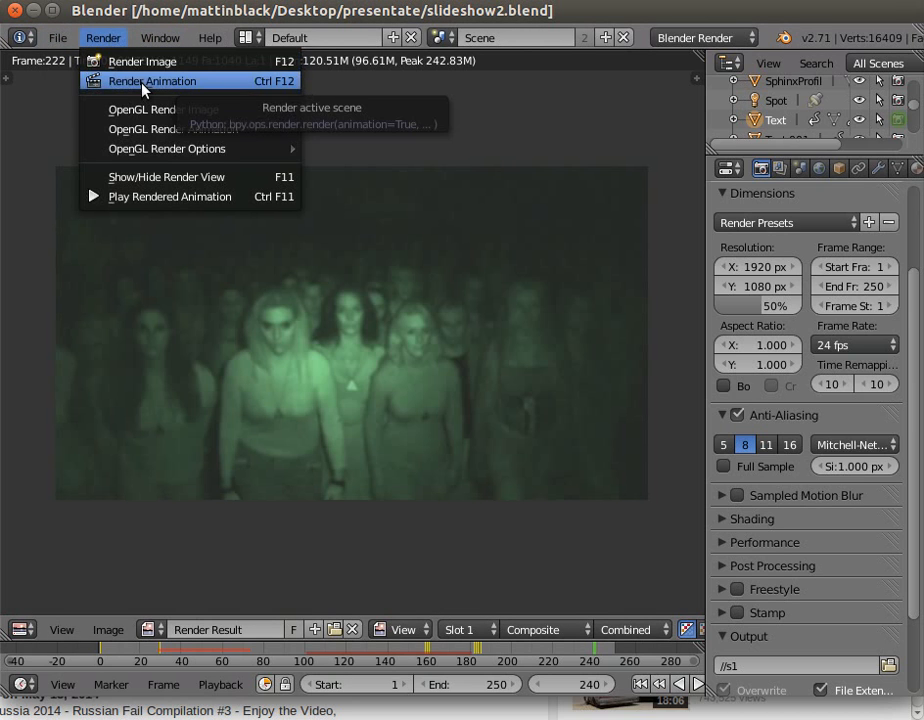
click(143, 90)
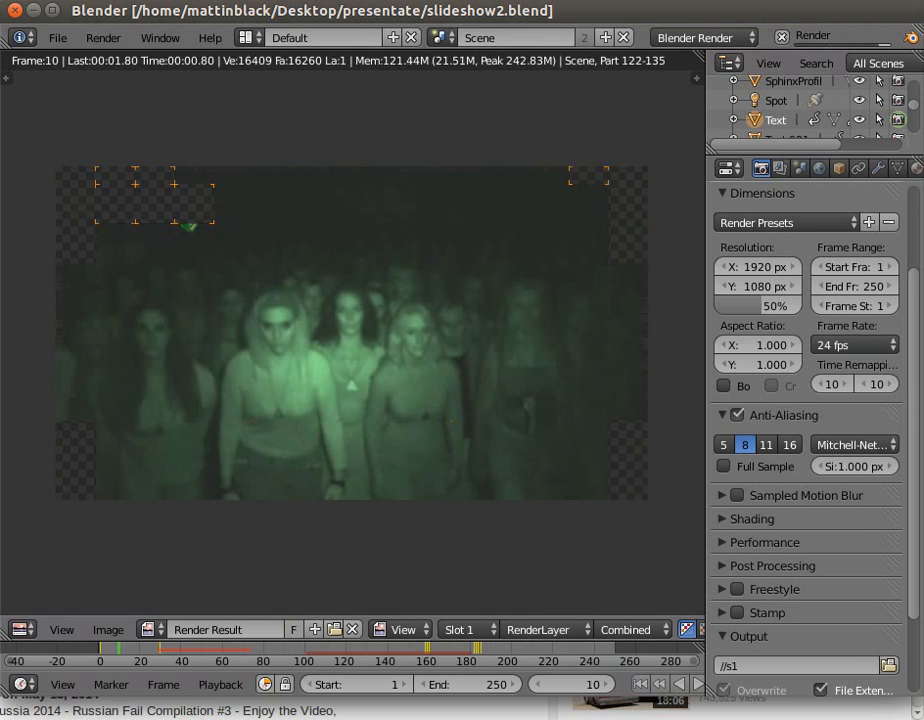
click(726, 0)
click(742, 30)
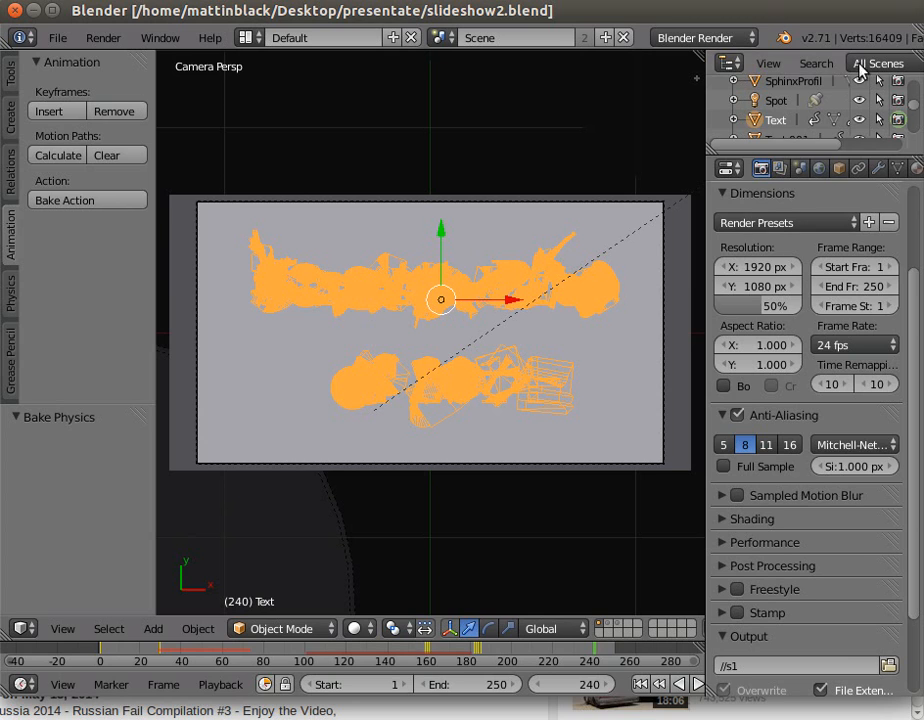
Move the Smoke Domain from the second layer to the first layer and show the first layer
click(607, 629)
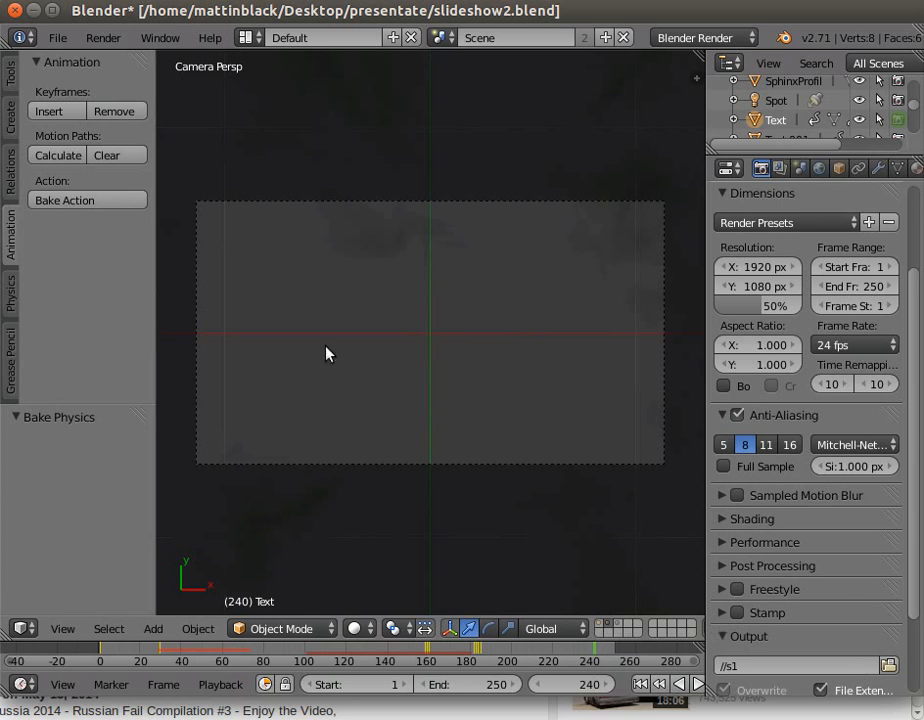
scroll(326, 353, down, 3)
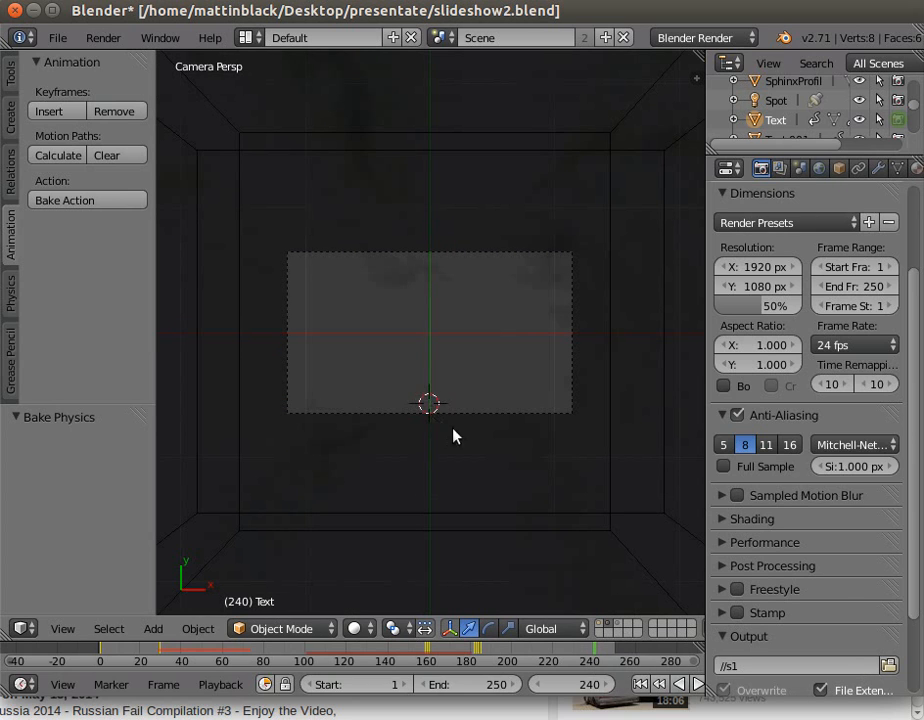
click(449, 427)
middle_drag(477, 395, 476, 404)
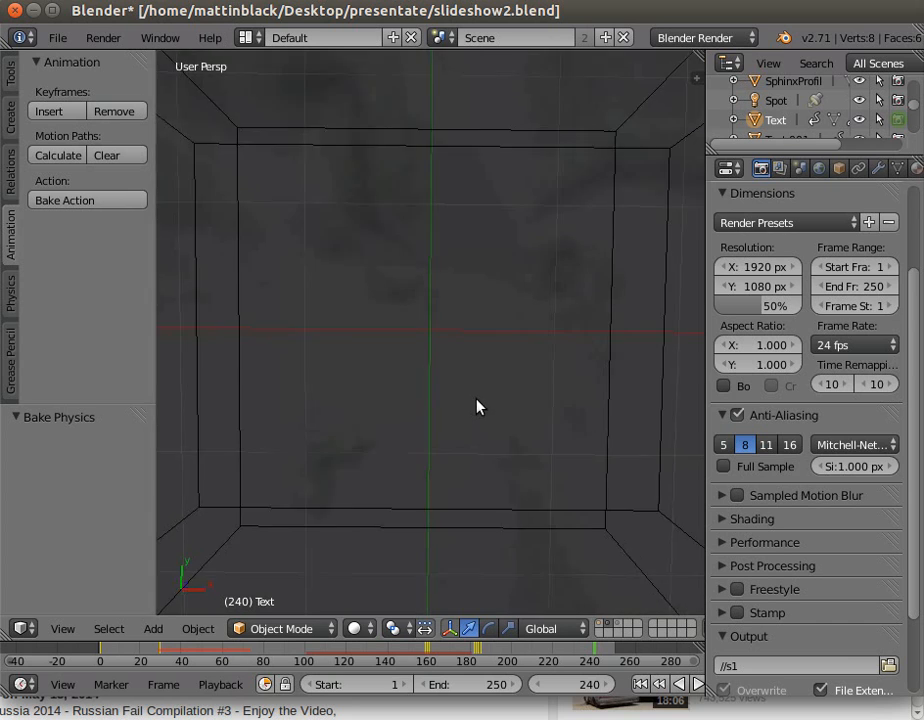
right_click(606, 384)
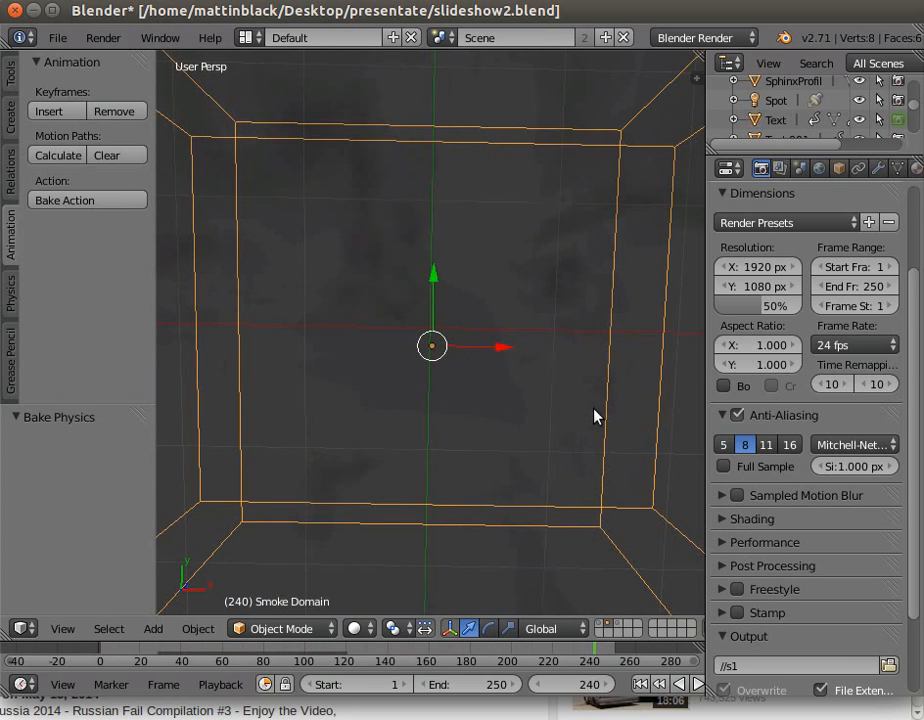
key(m)
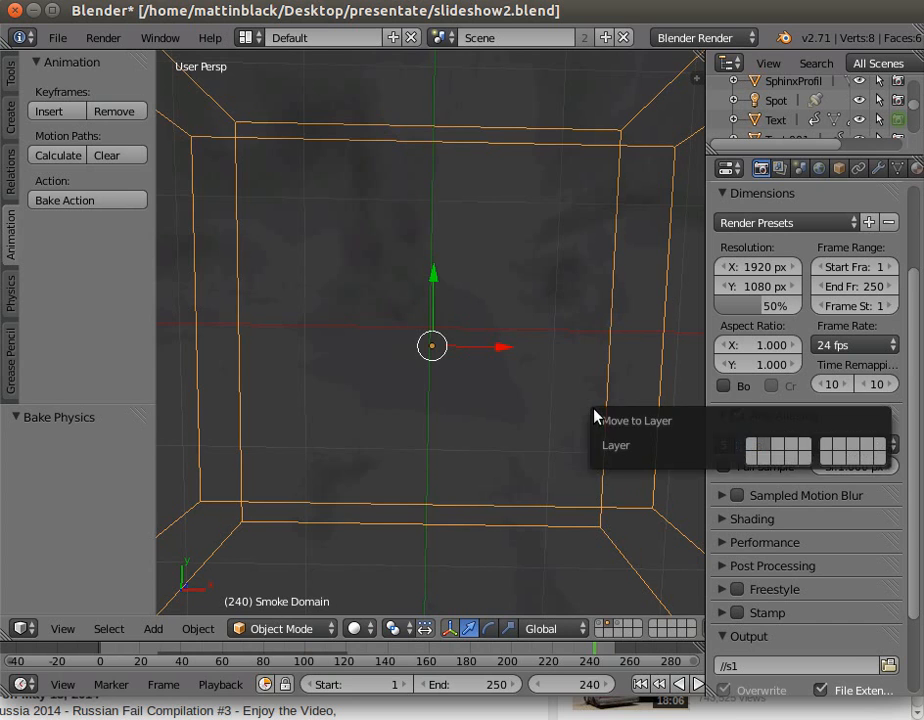
click(754, 447)
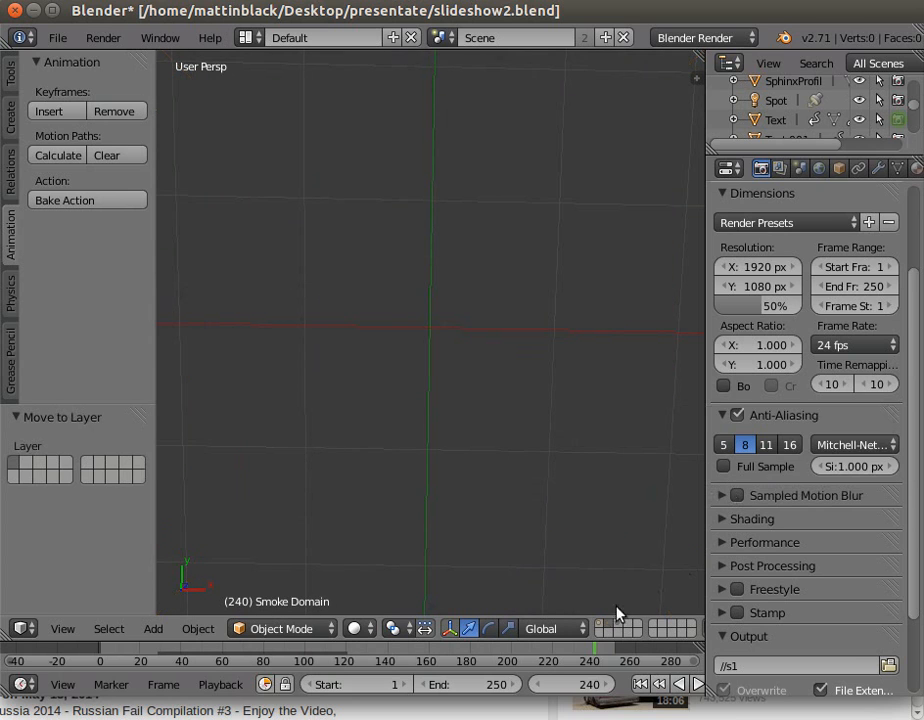
click(599, 626)
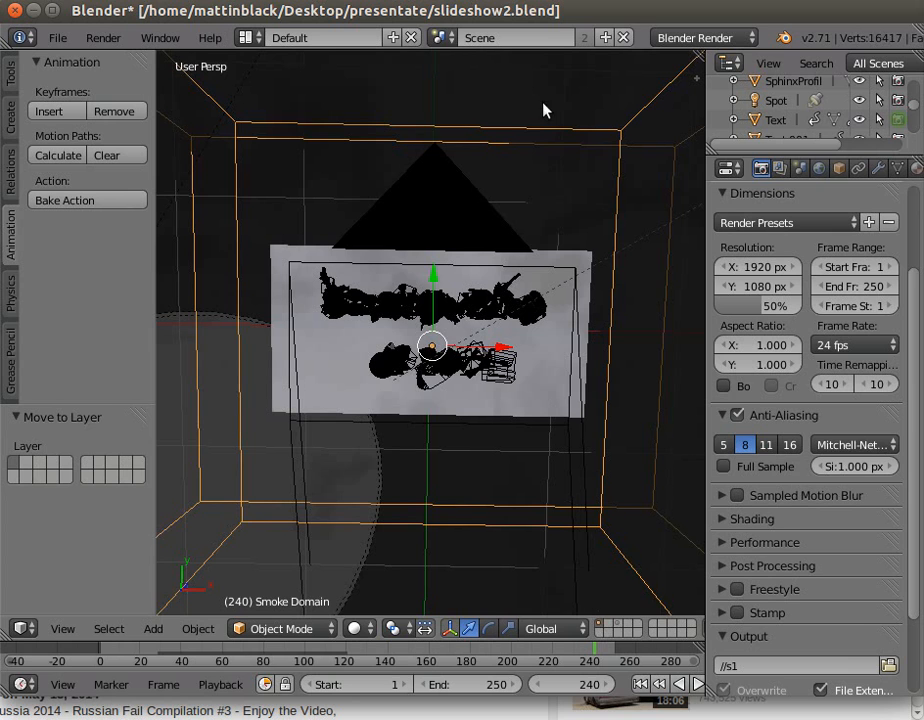
Render the full animation of frames 1 to 250 with the Smoke Domain on the first layer
click(100, 37)
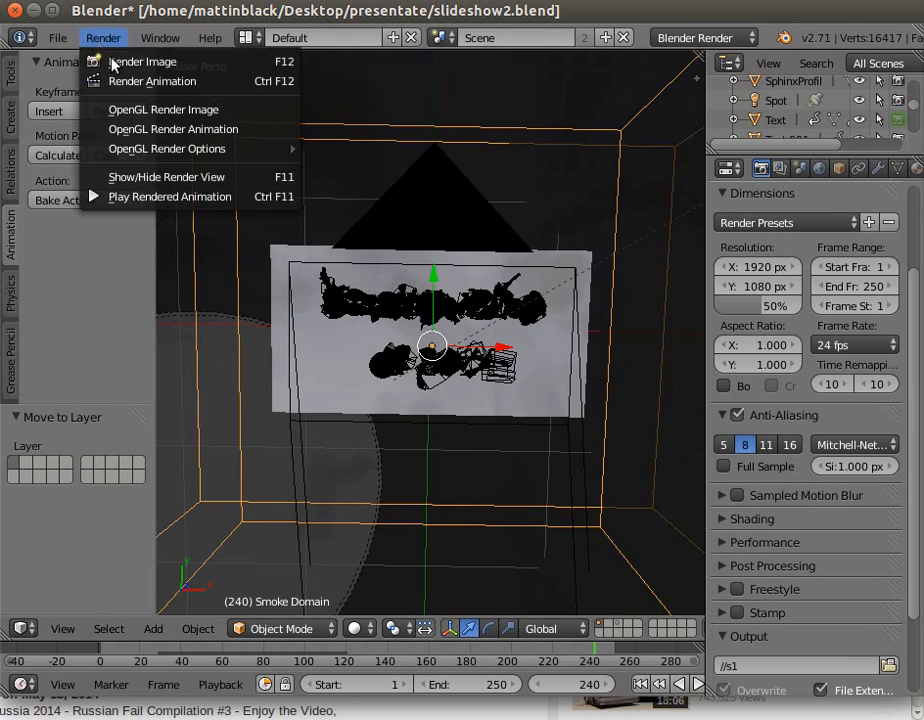
click(133, 90)
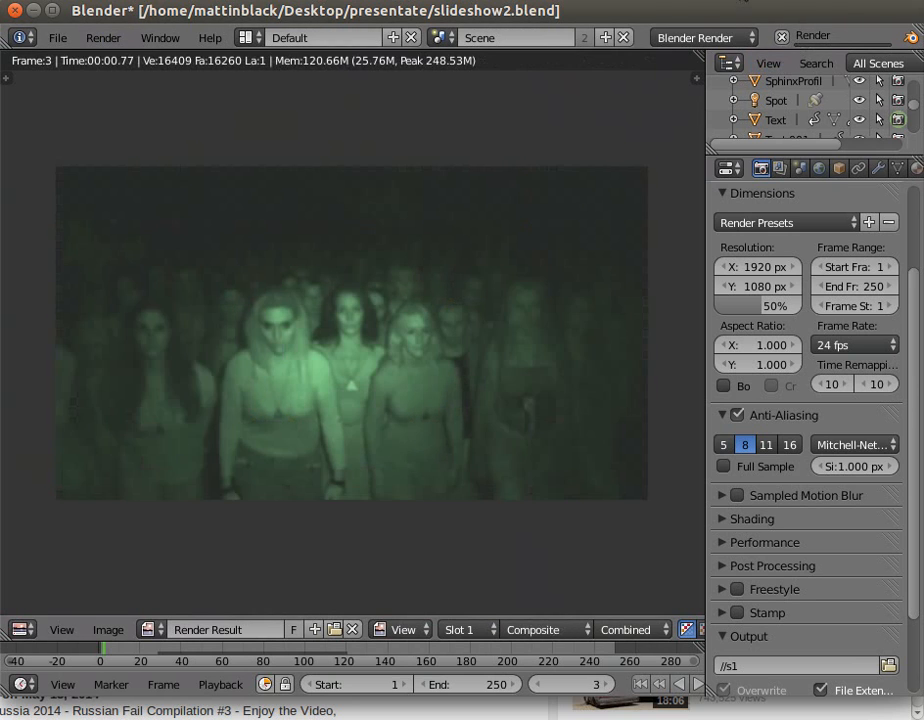
click(745, 25)
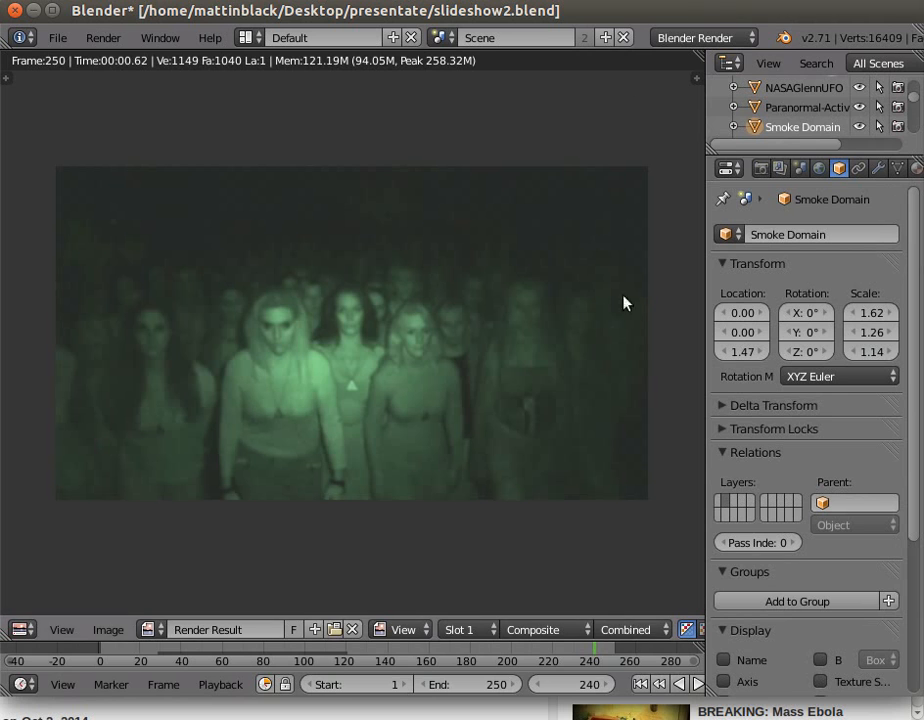
Play back the rendered animation to review the title, and close the player
click(99, 39)
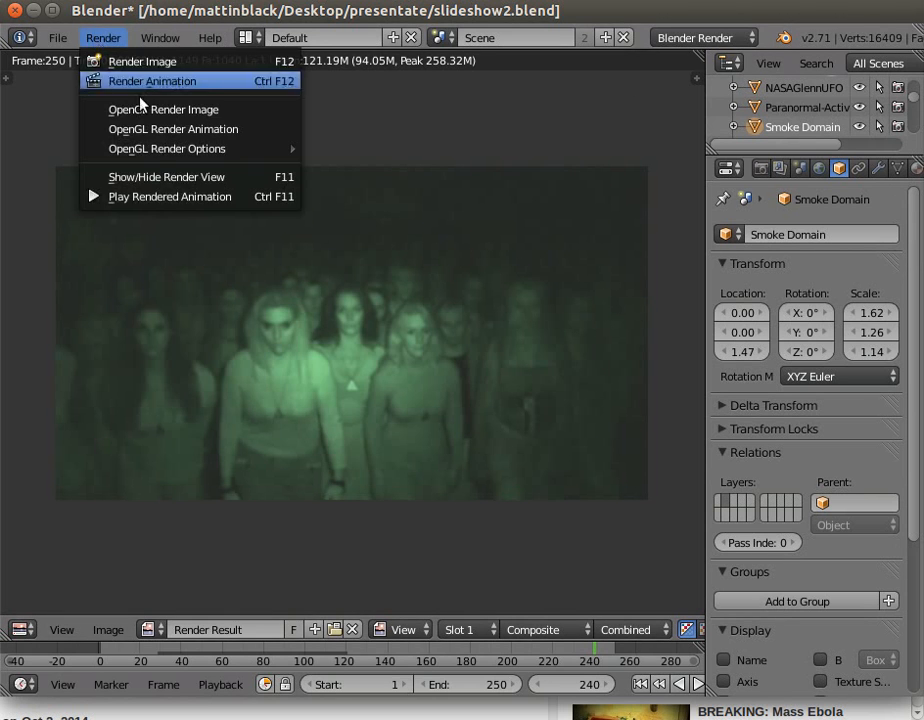
click(180, 198)
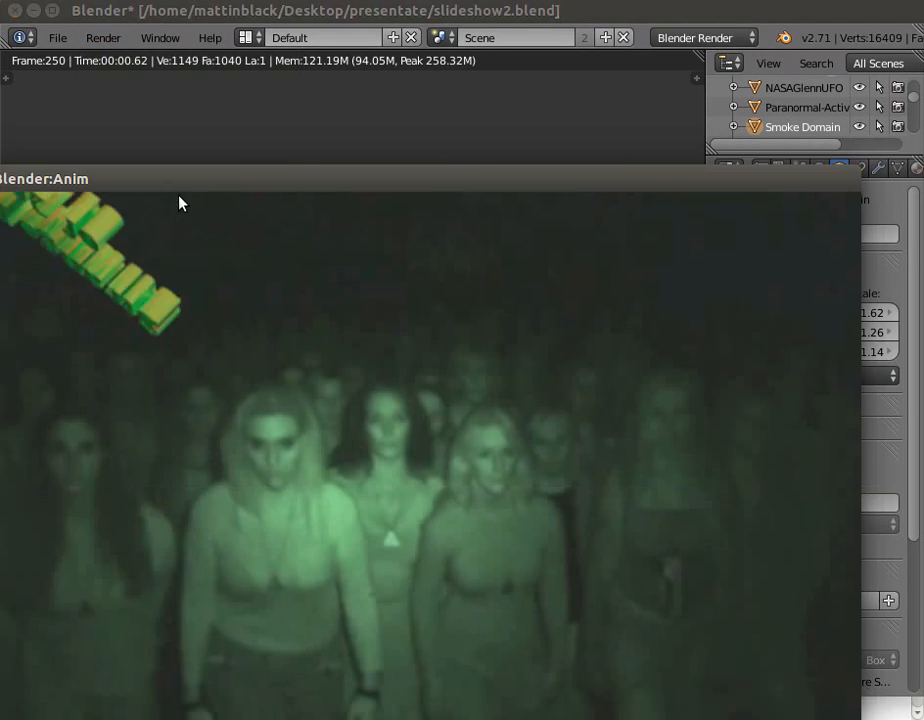
drag(229, 177, 297, 76)
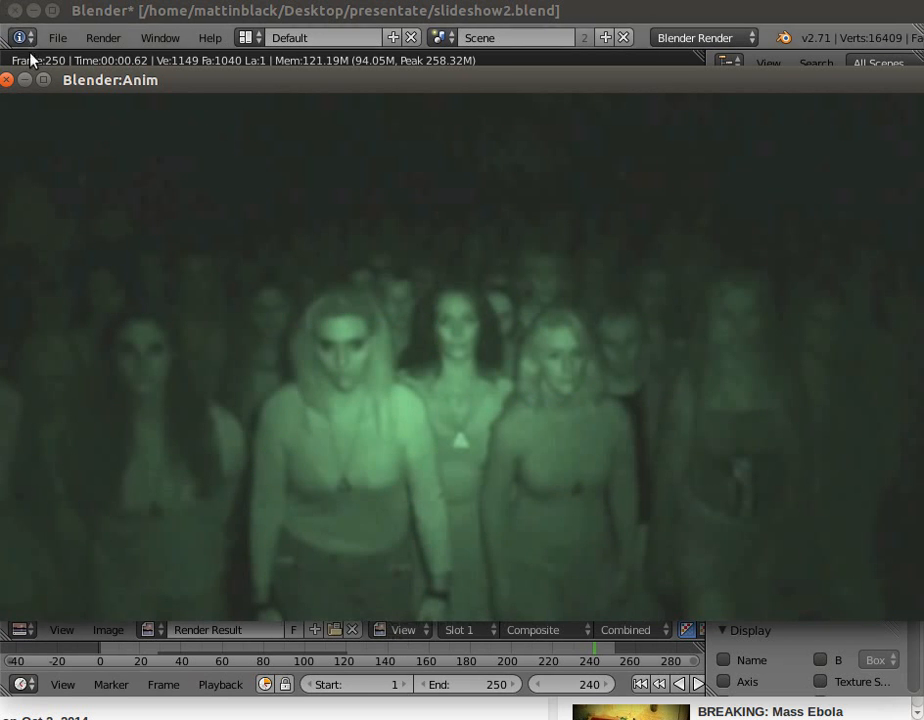
click(7, 80)
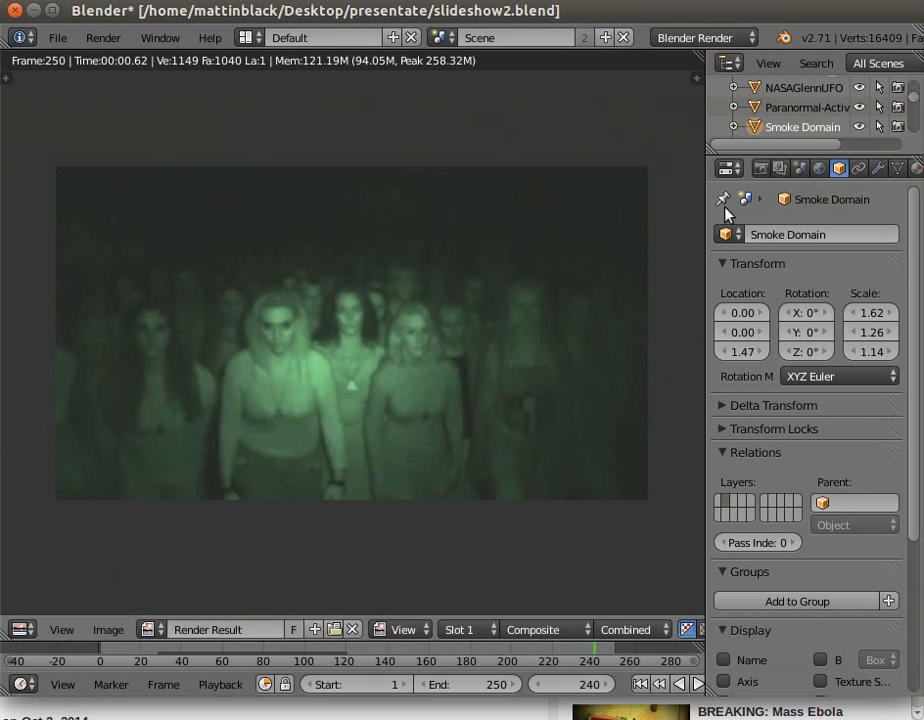